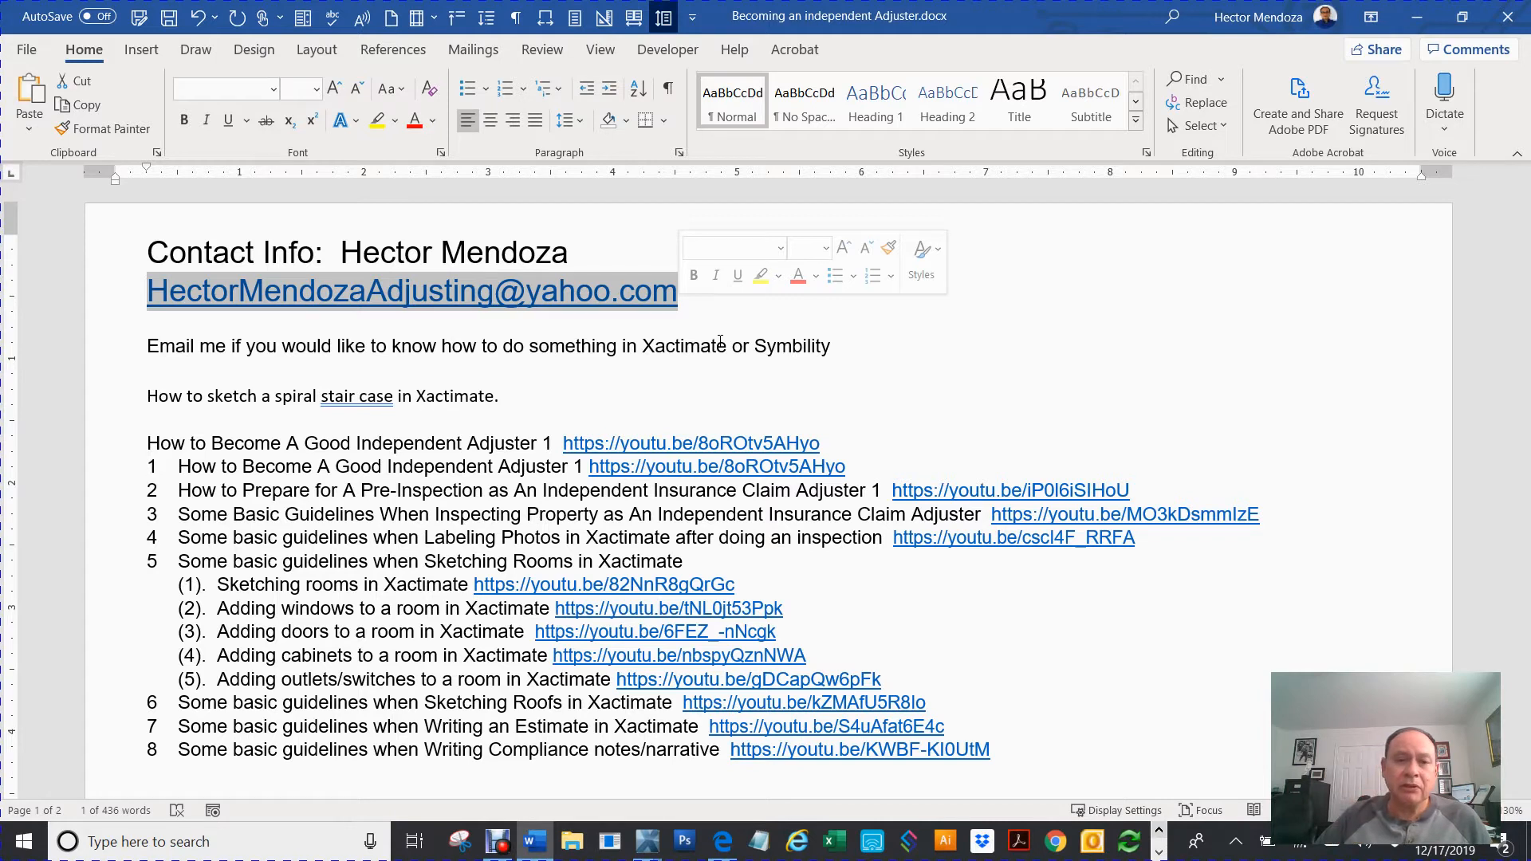
Step: Correct "stair case" to "staircase" in the line about sketching a spiral stair
{"action": "right_click", "coordinate": [357, 396]}
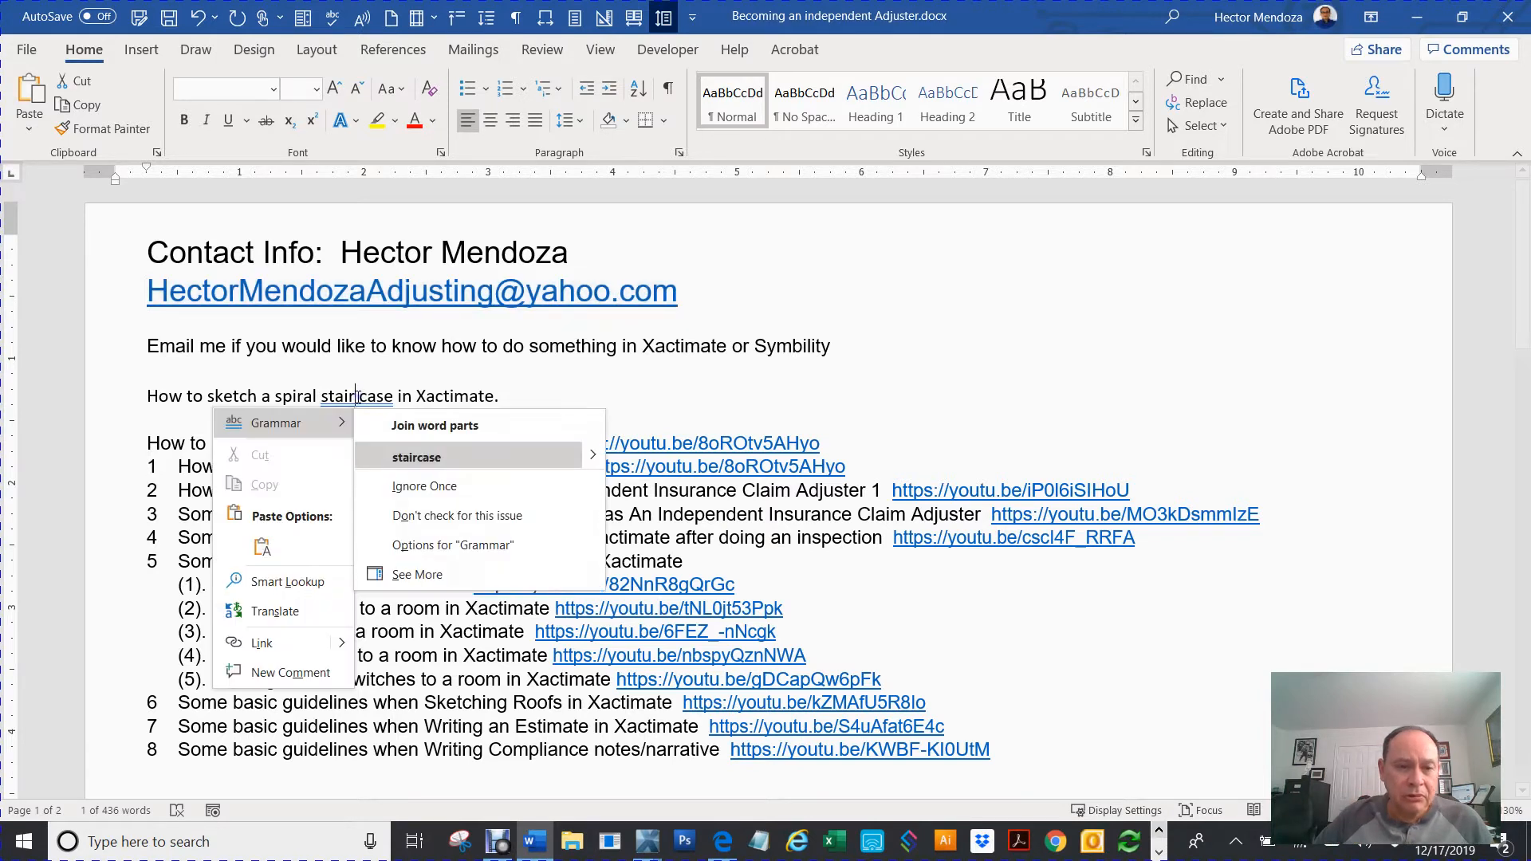
{"action": "left_click", "coordinate": [411, 453]}
{"action": "key", "text": "ctrl+z"}
Step: Look through the document's lists of posted Xactimate and Symbility videos, including the line on sketching a spiral staircase
{"action": "scroll", "coordinate": [924, 384], "scroll_direction": "down", "scroll_amount": 3}
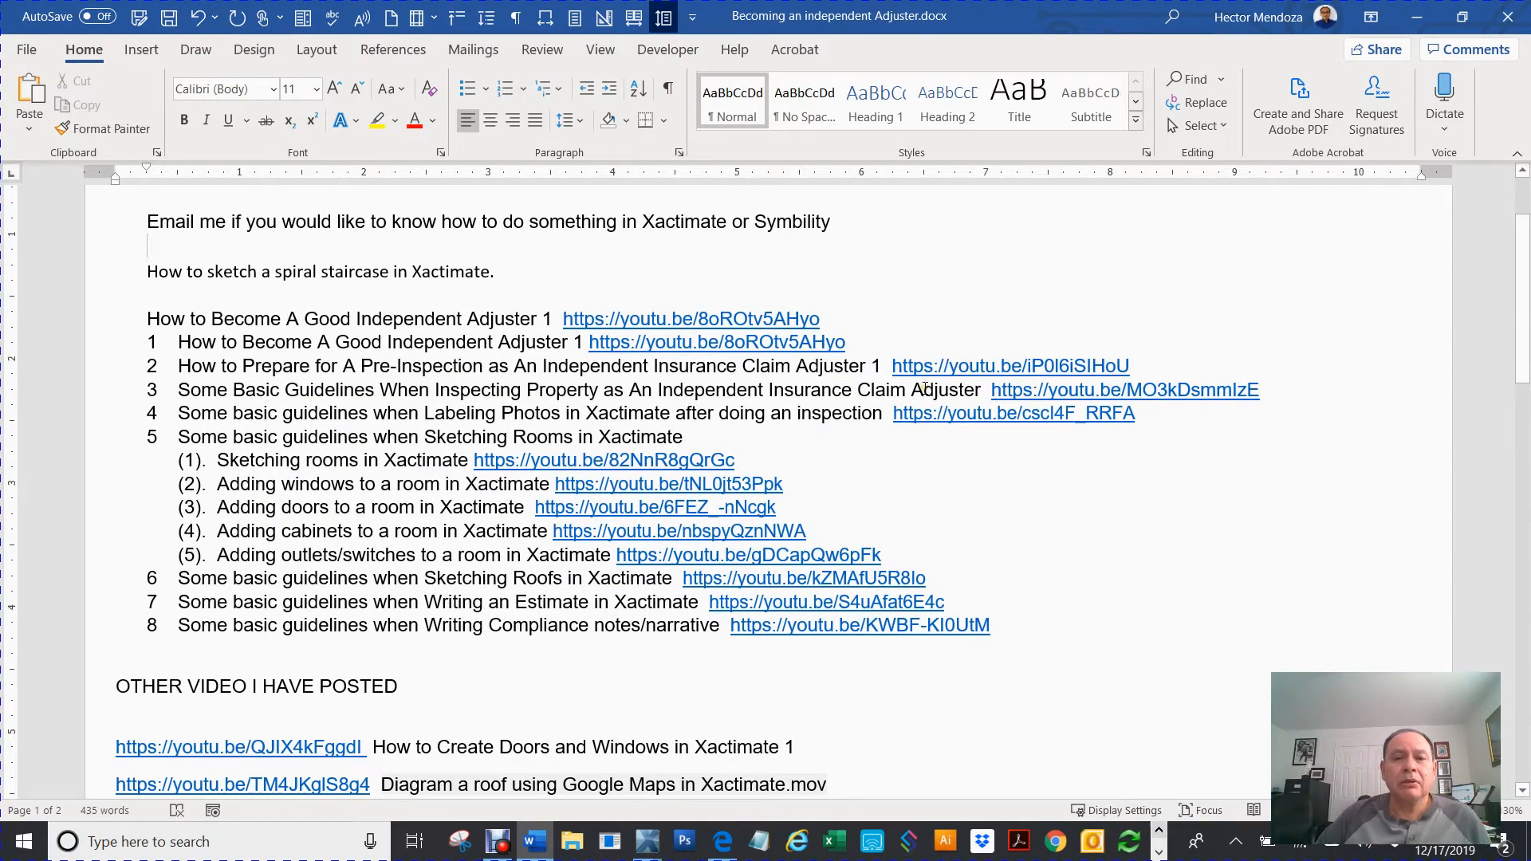
{"action": "left_click_drag", "start_coordinate": [1005, 638], "coordinate": [144, 316]}
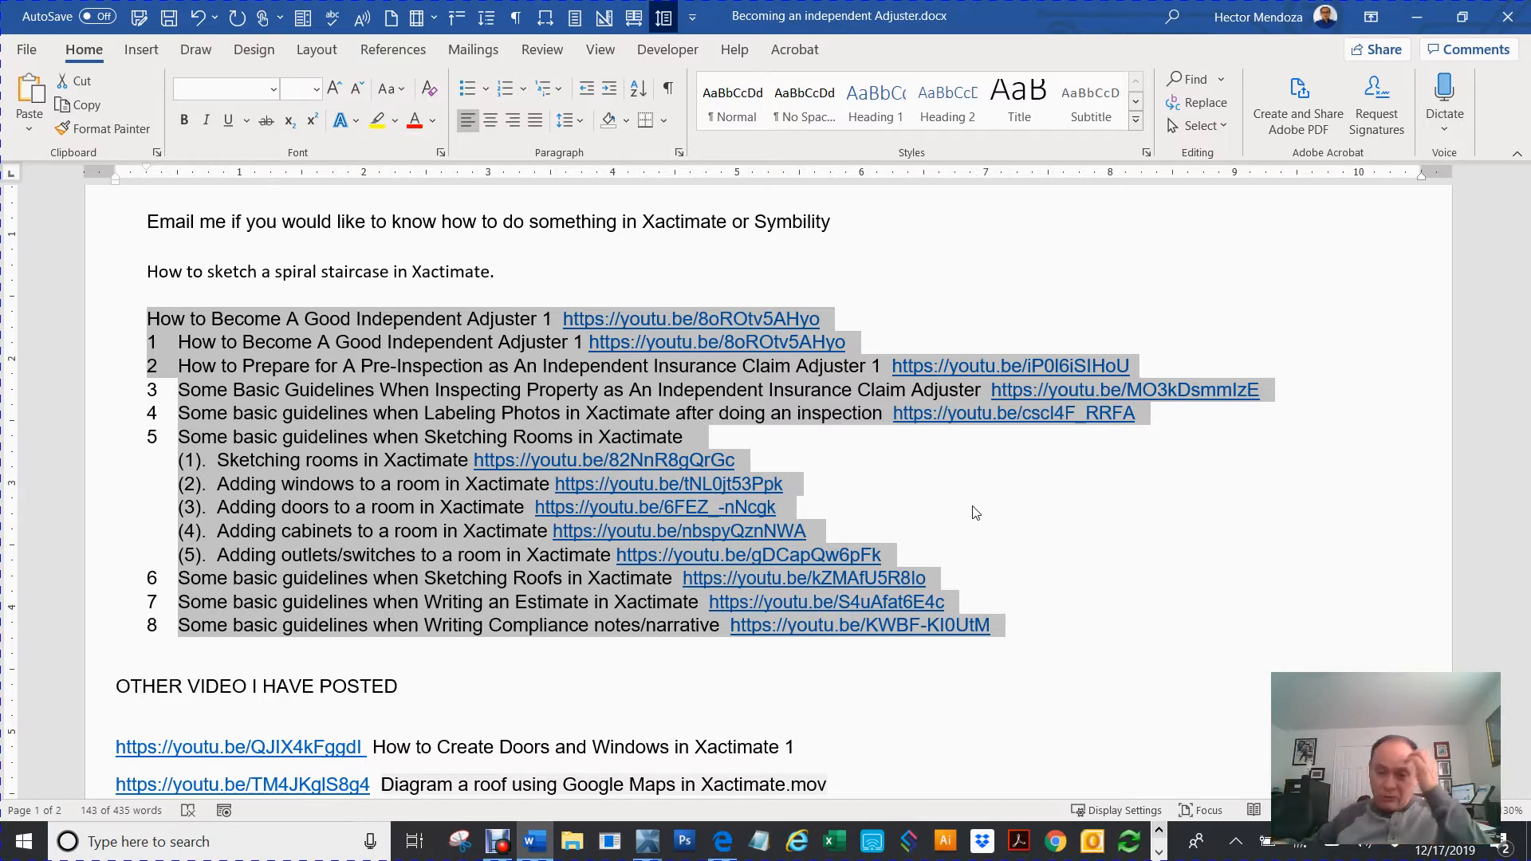
{"action": "scroll", "coordinate": [976, 513], "scroll_direction": "down", "scroll_amount": 5}
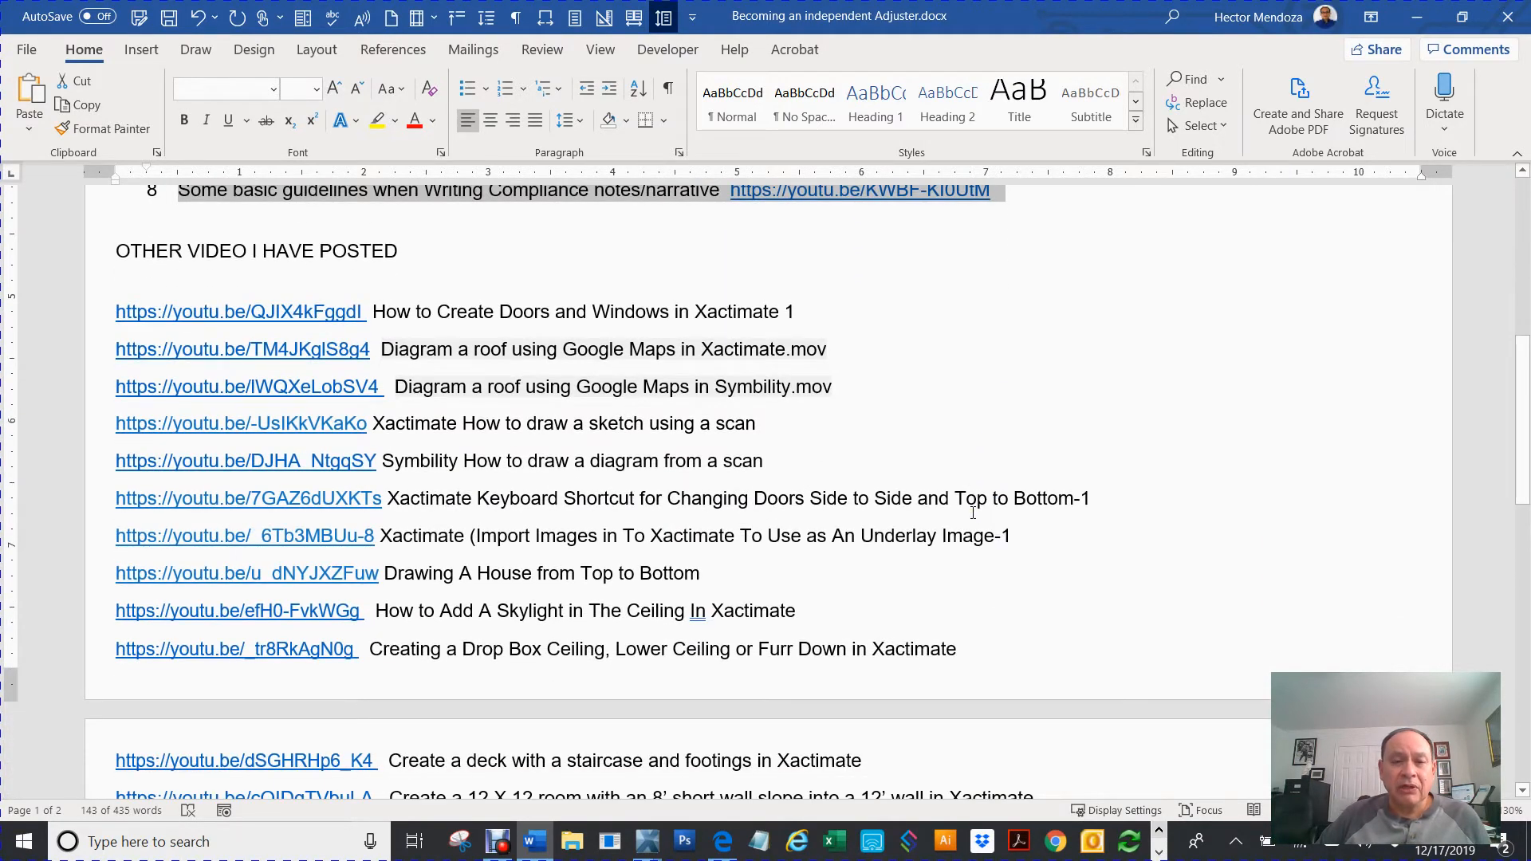
{"action": "scroll", "coordinate": [973, 513], "scroll_direction": "up", "scroll_amount": 3}
{"action": "left_click", "coordinate": [973, 519]}
{"action": "scroll", "coordinate": [969, 522], "scroll_direction": "down", "scroll_amount": 2}
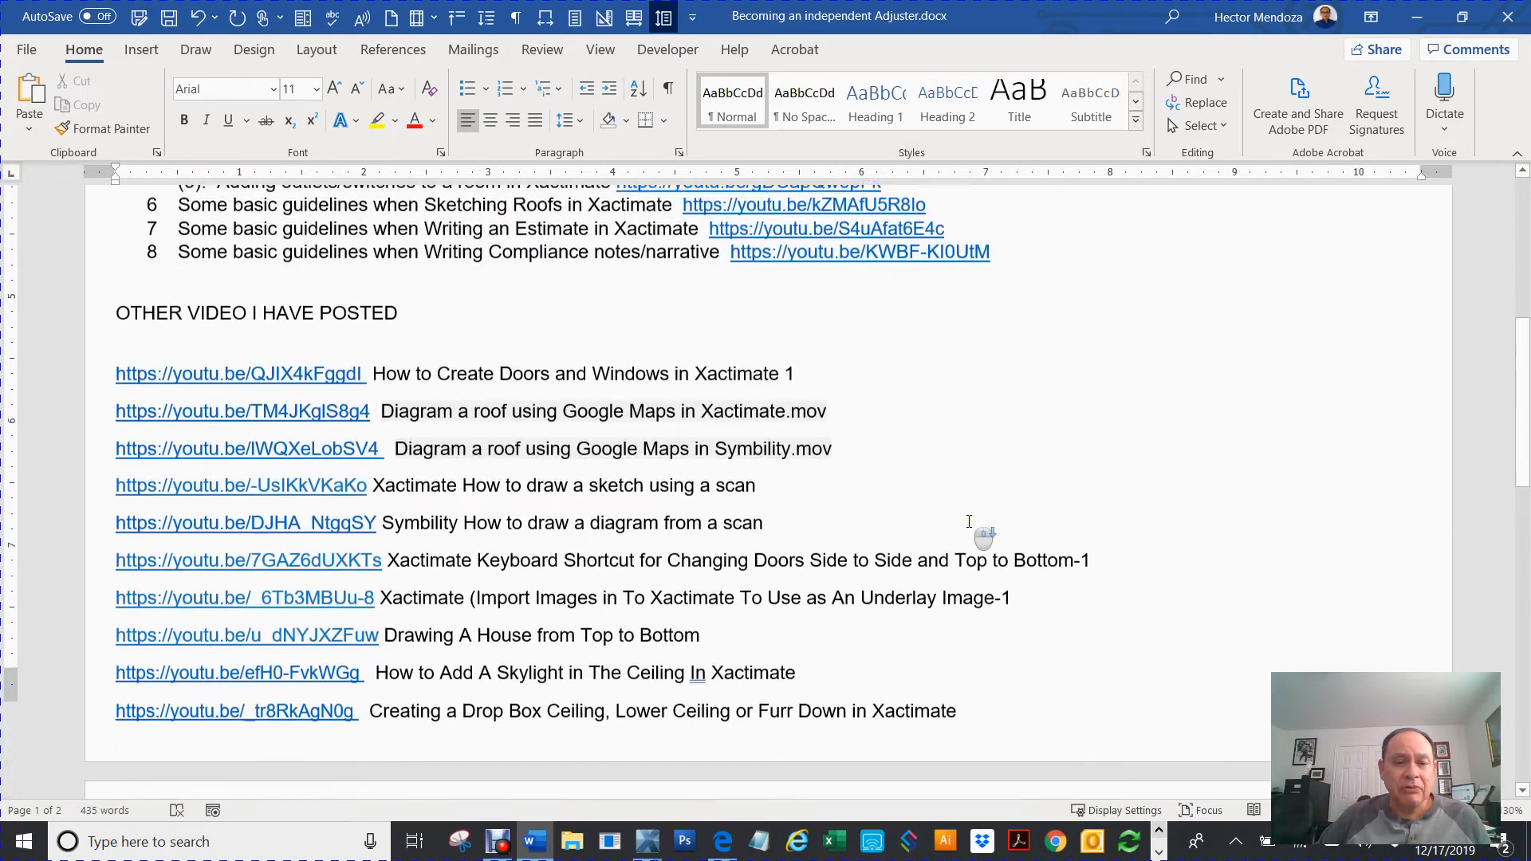
{"action": "scroll", "coordinate": [969, 521], "scroll_direction": "down", "scroll_amount": 1}
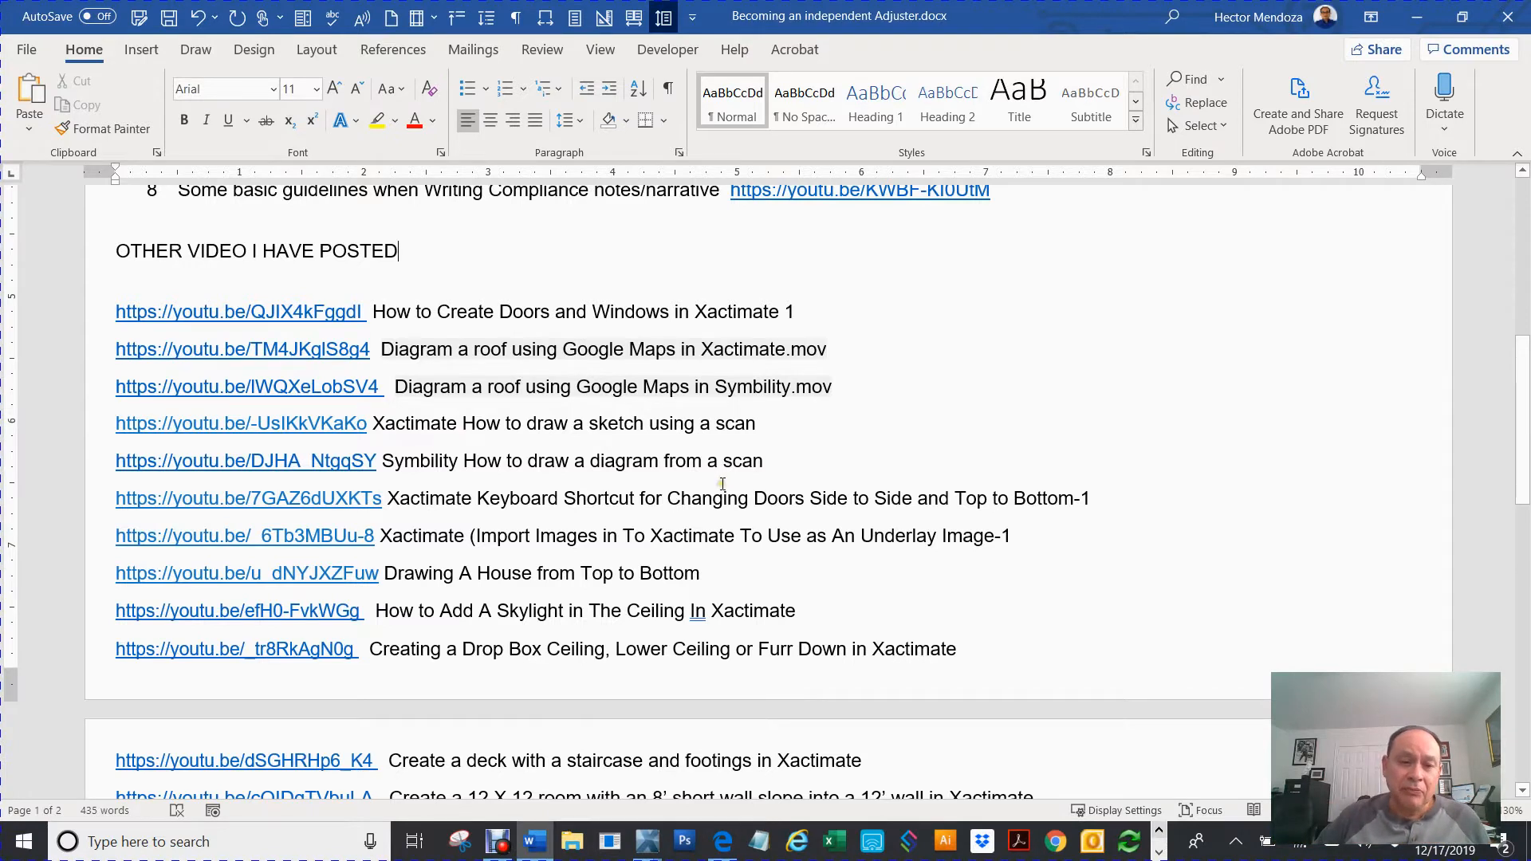
{"action": "scroll", "coordinate": [722, 484], "scroll_direction": "down", "scroll_amount": 1}
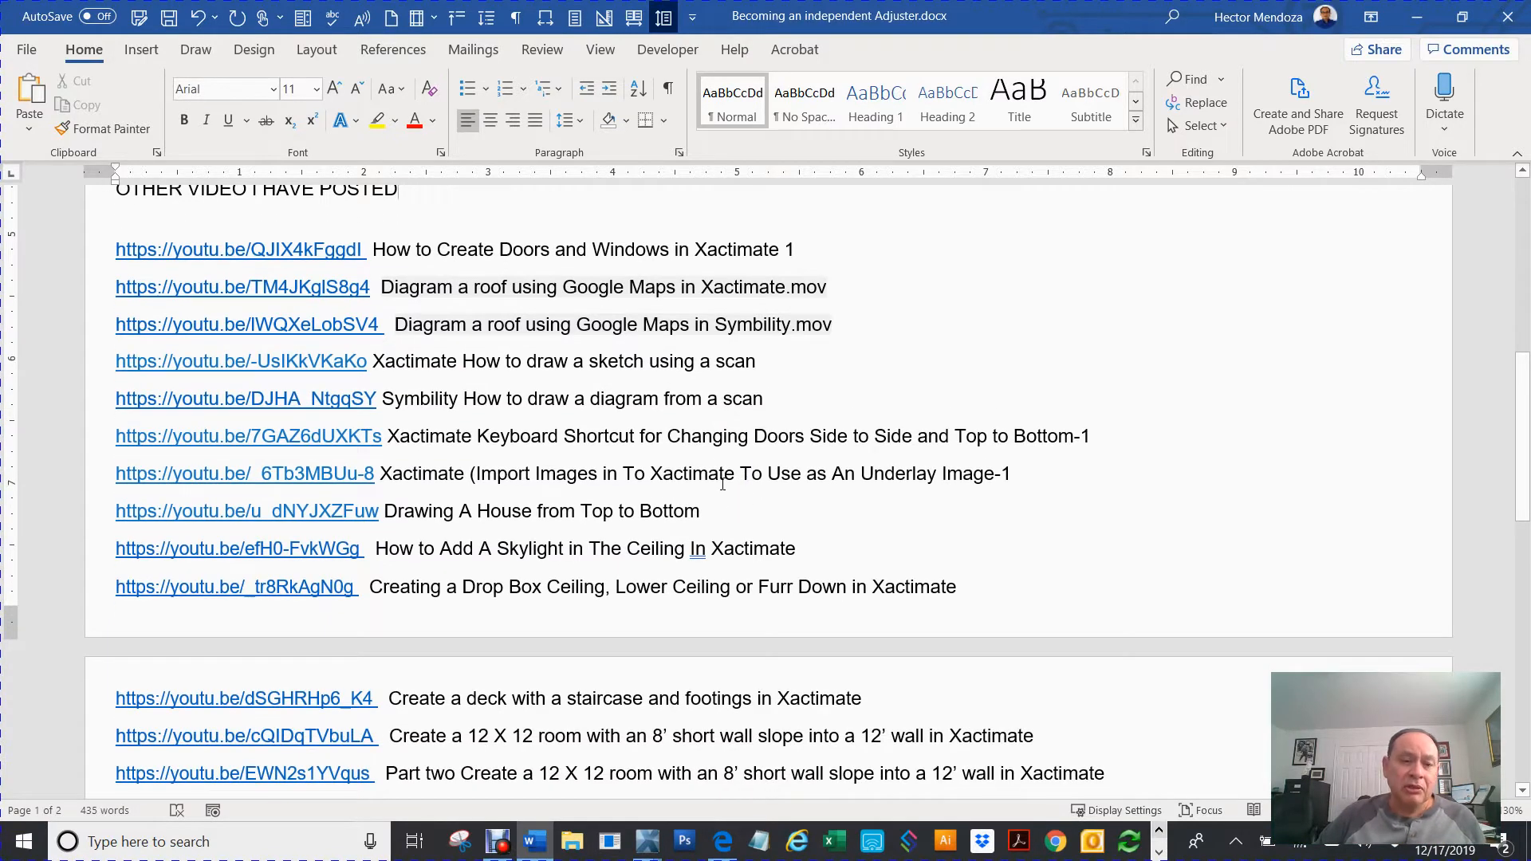
{"action": "scroll", "coordinate": [723, 483], "scroll_direction": "down", "scroll_amount": 1}
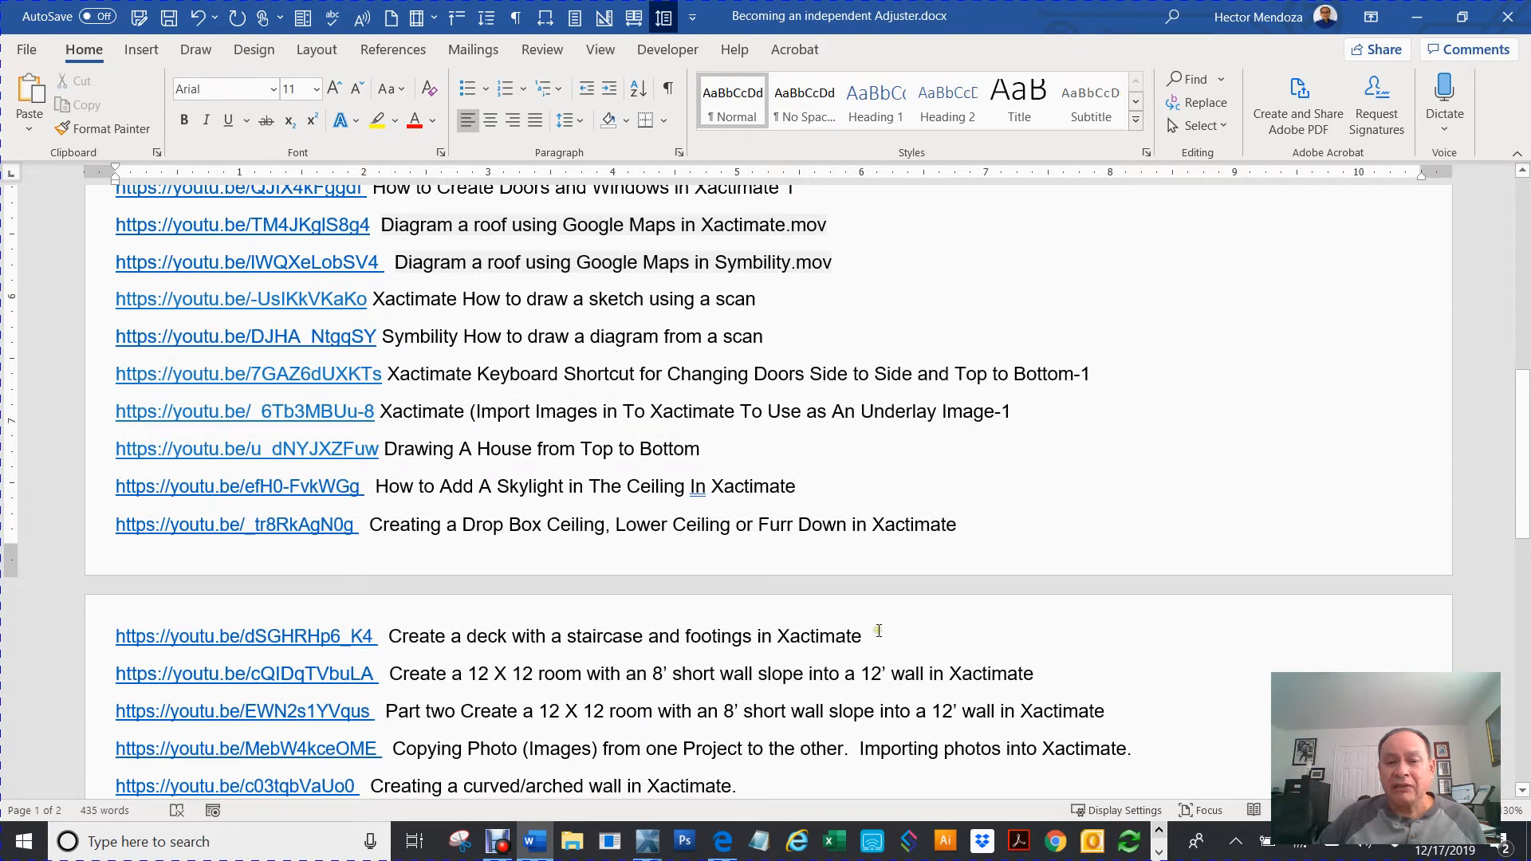
{"action": "scroll", "coordinate": [879, 631], "scroll_direction": "down", "scroll_amount": 3}
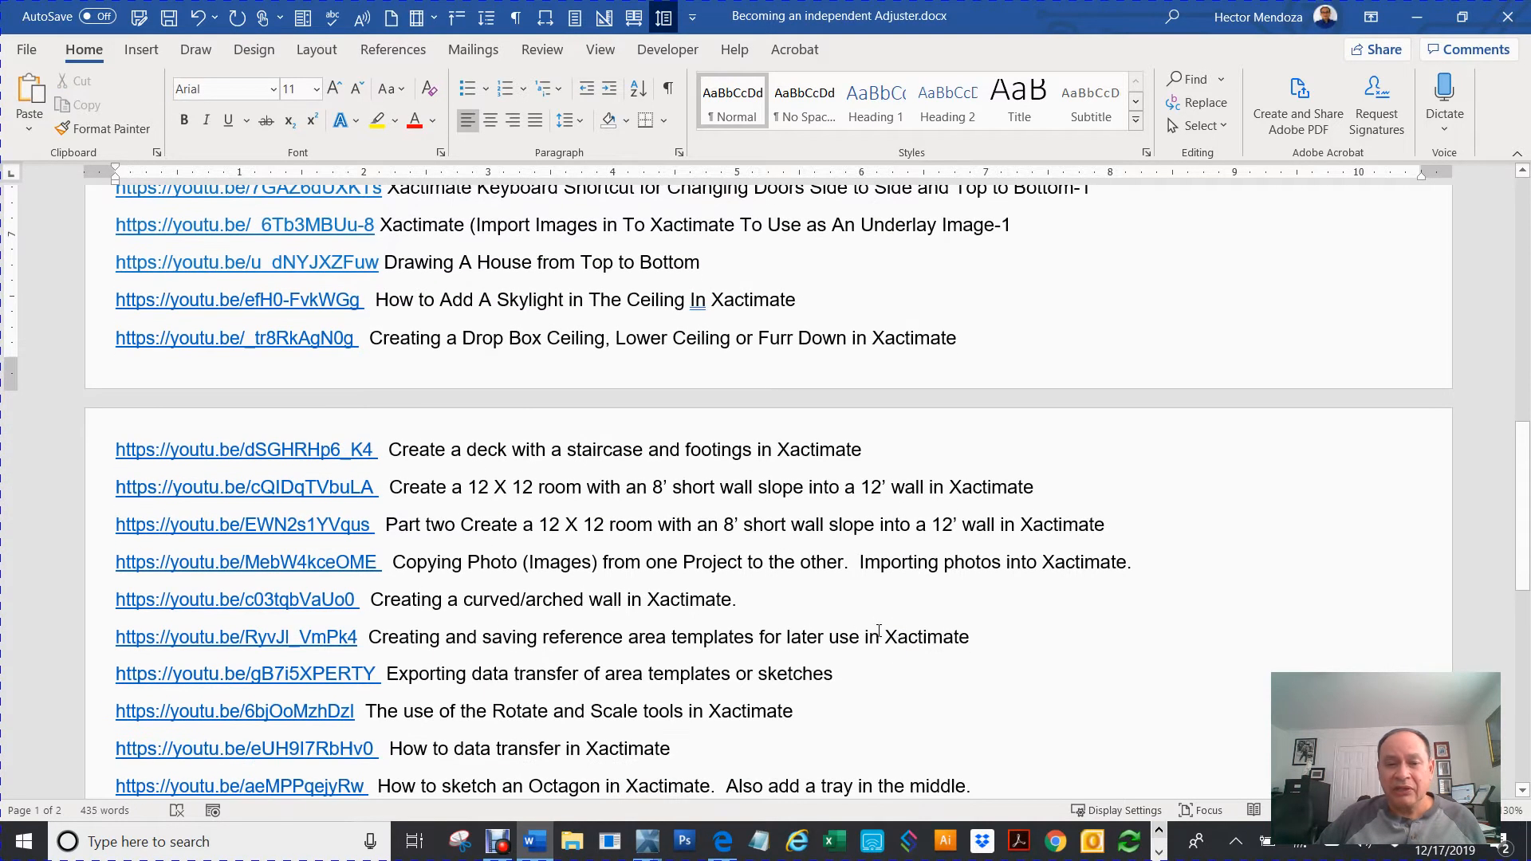
{"action": "scroll", "coordinate": [879, 631], "scroll_direction": "down", "scroll_amount": 1}
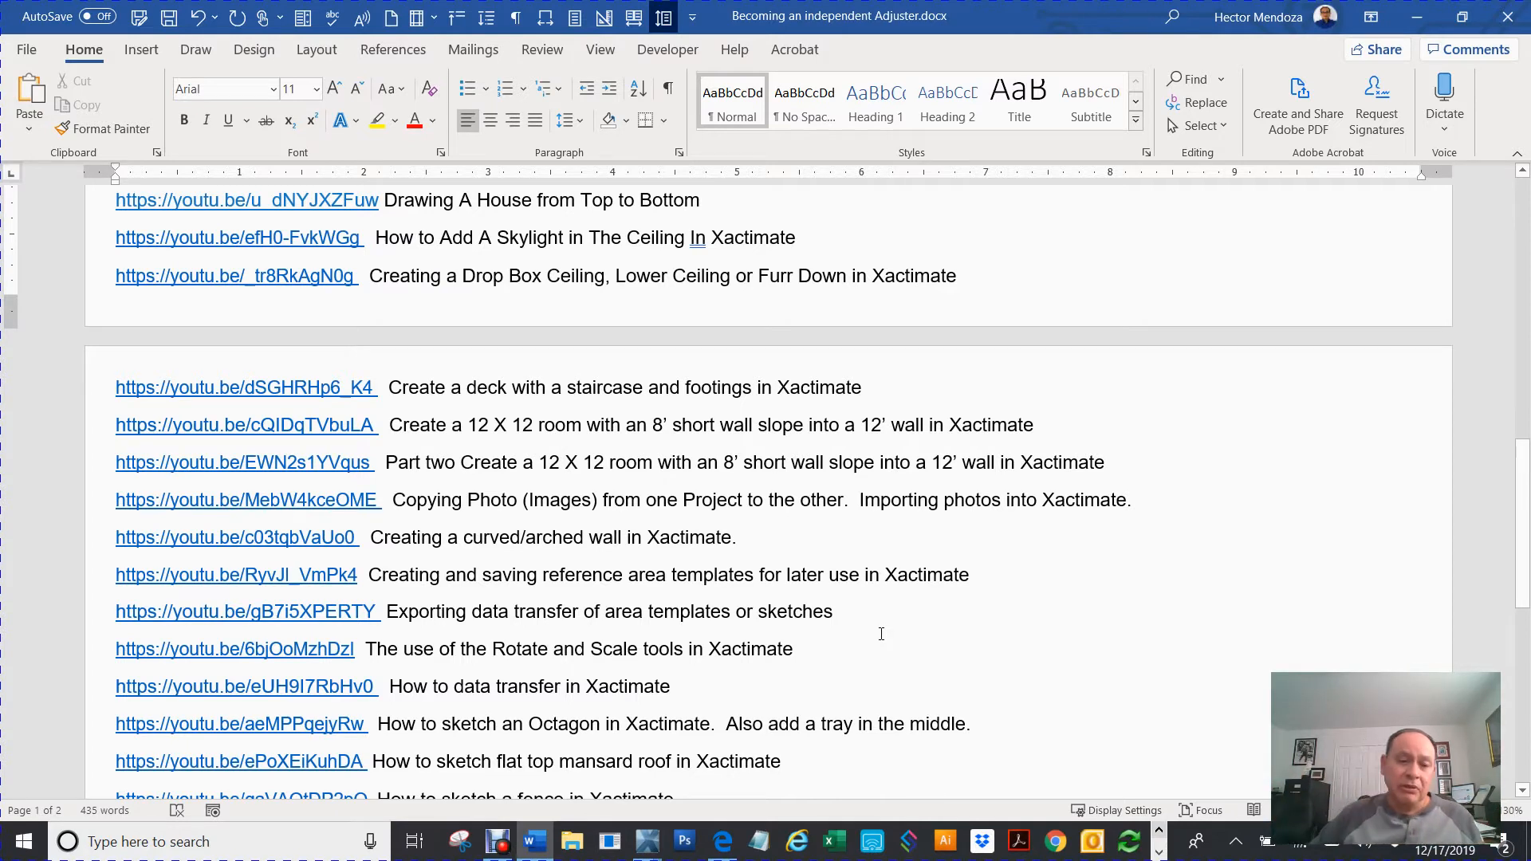
{"action": "scroll", "coordinate": [882, 634], "scroll_direction": "down", "scroll_amount": 1}
{"action": "scroll", "coordinate": [875, 625], "scroll_direction": "down", "scroll_amount": 4}
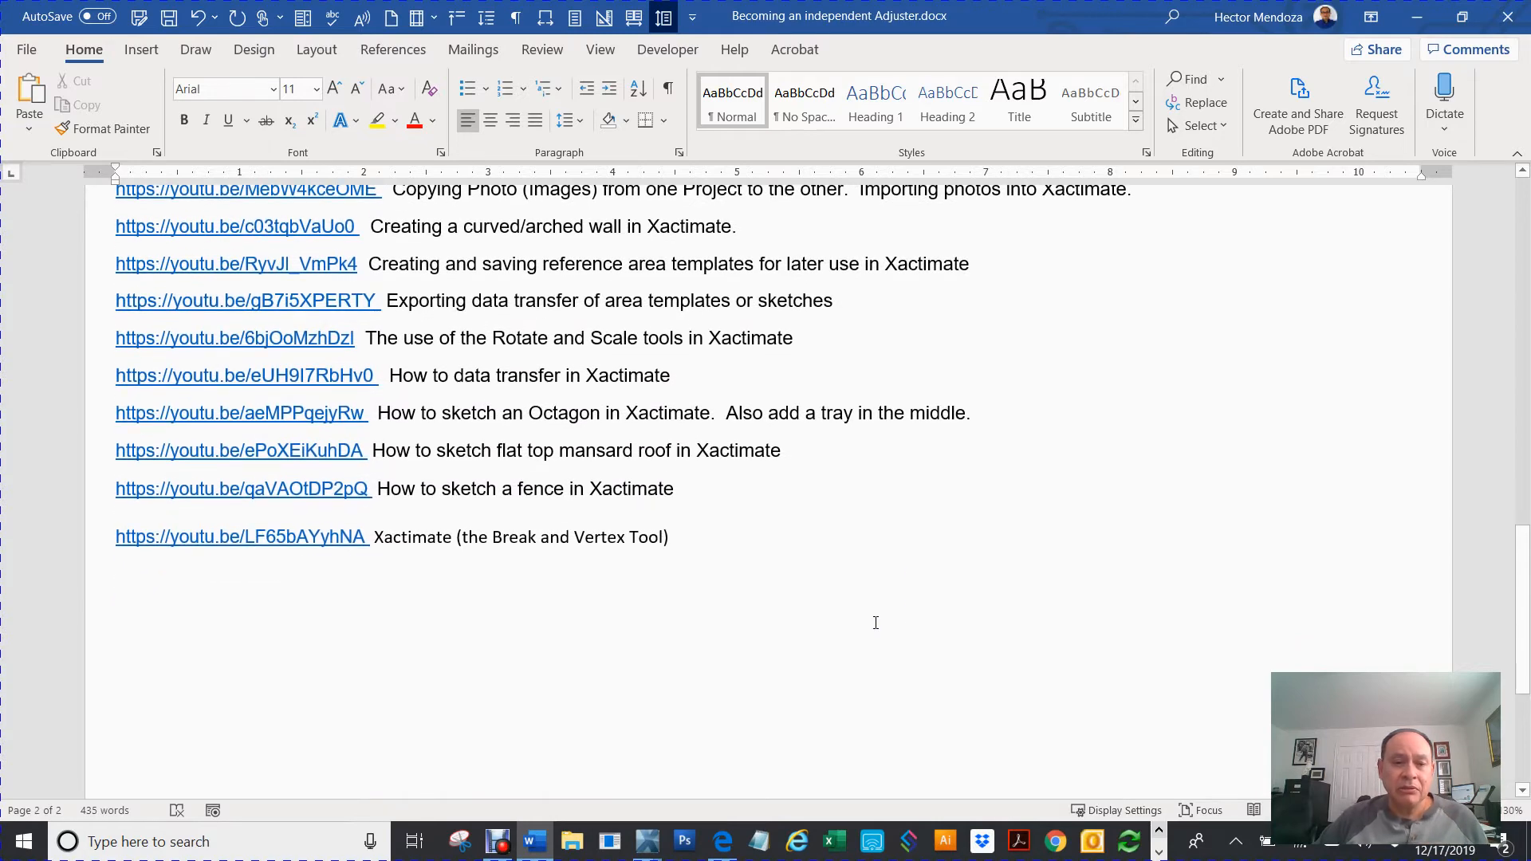
{"action": "scroll", "coordinate": [875, 623], "scroll_direction": "up", "scroll_amount": 15}
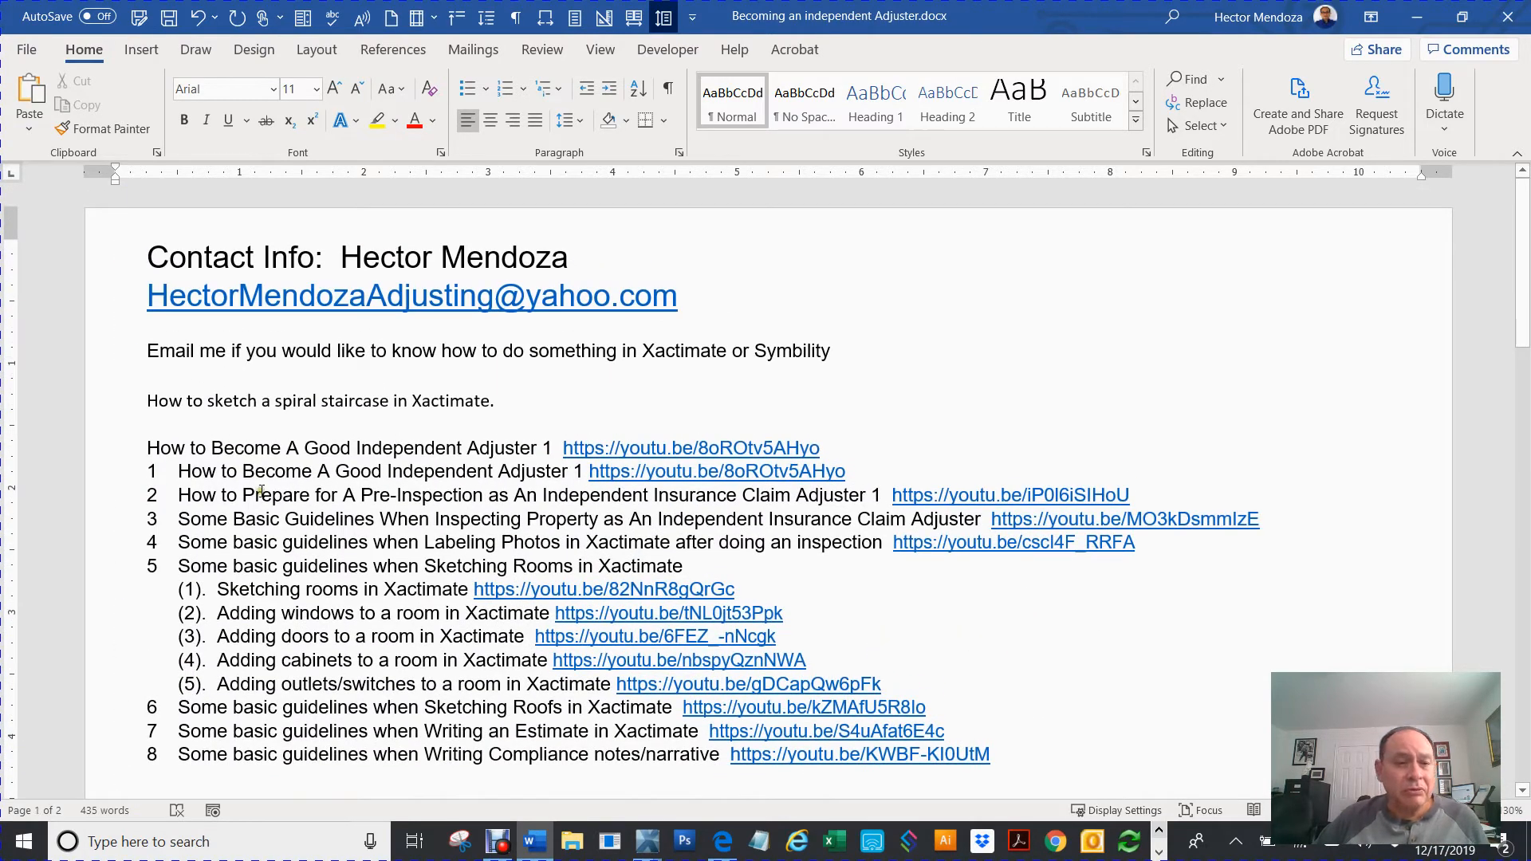
{"action": "double_click", "coordinate": [256, 399]}
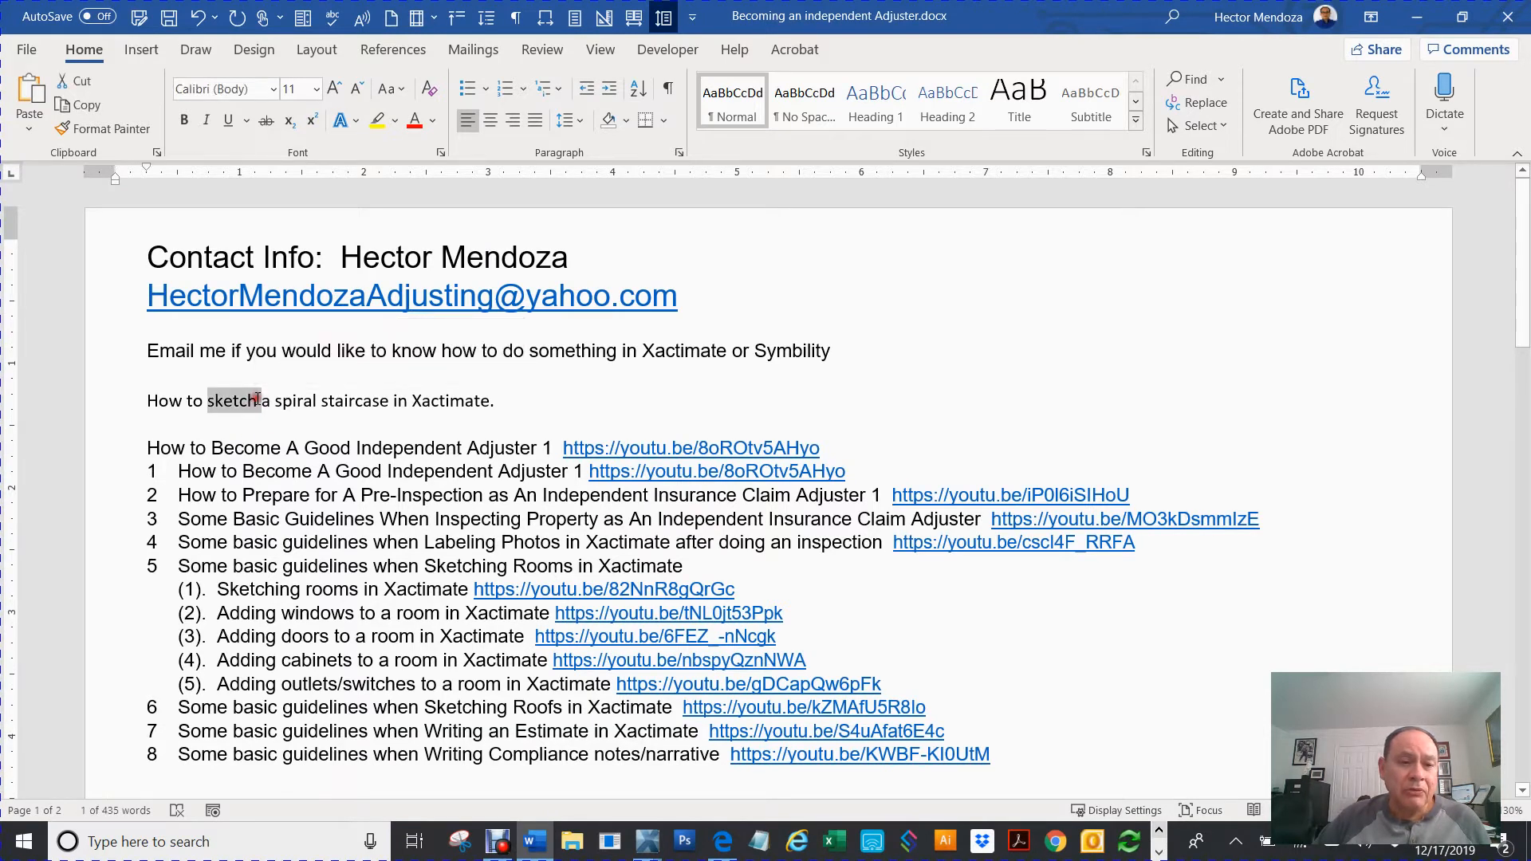
{"action": "left_click", "coordinate": [564, 398]}
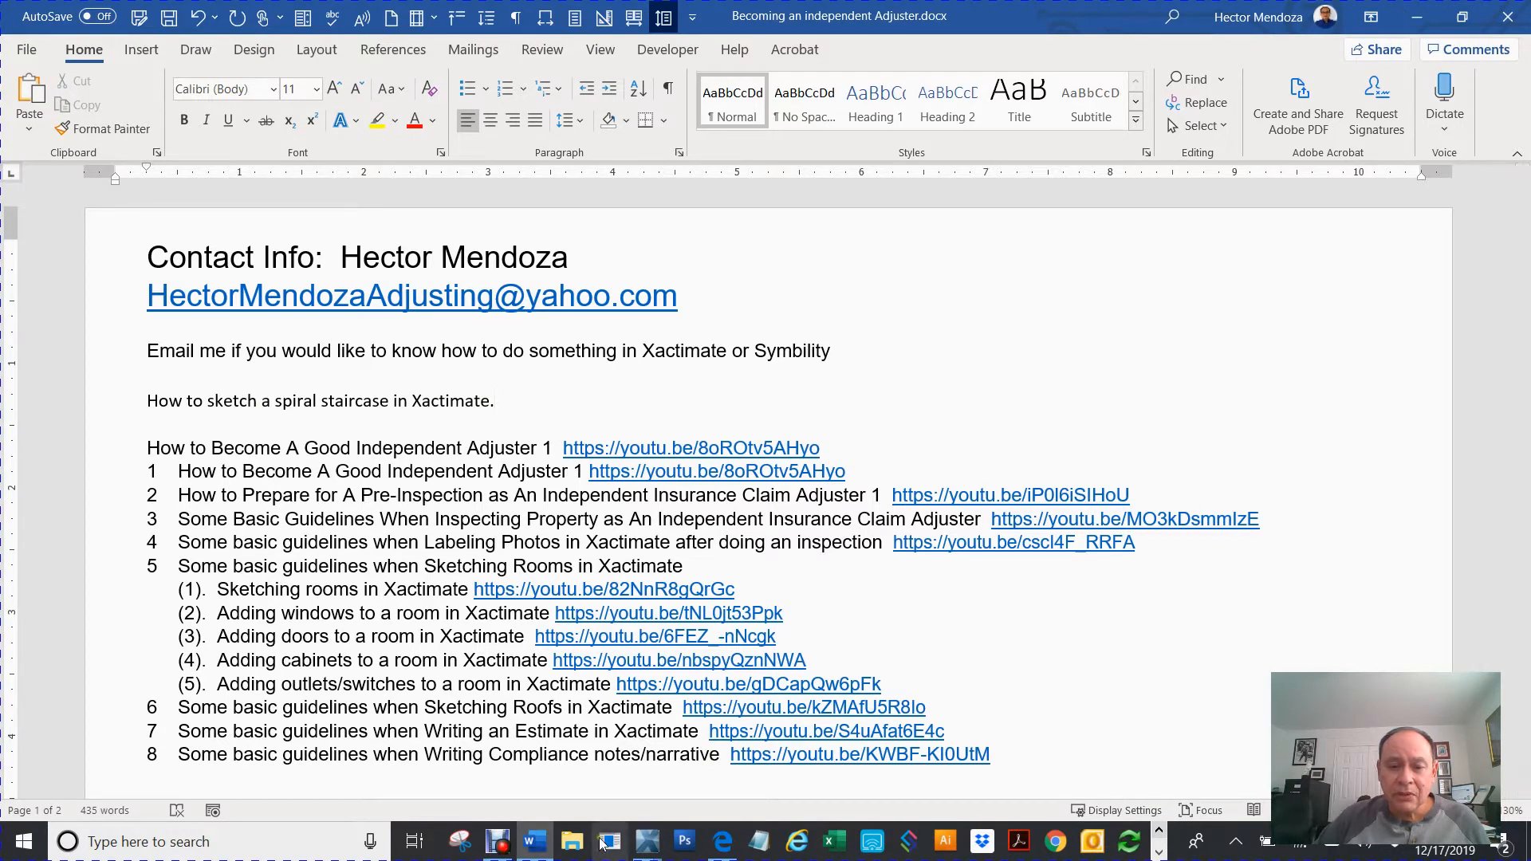
Step: Switch to the FENCE_TRAINING project in Xactimate and examine the 3D spiral staircase from the side
{"action": "mouse_move", "coordinate": [652, 844]}
{"action": "left_click", "coordinate": [707, 744]}
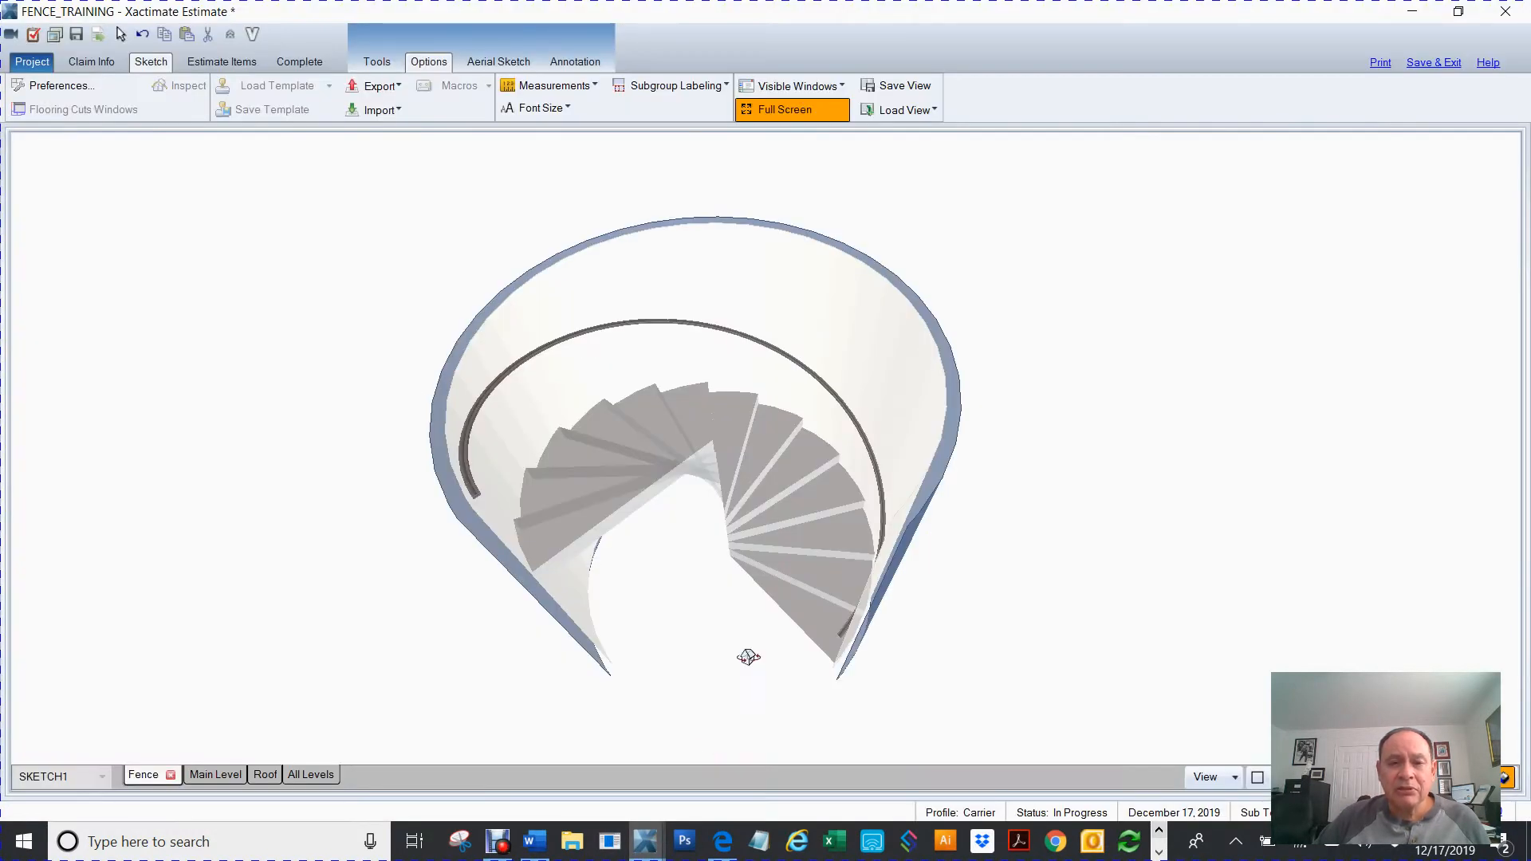
{"action": "left_click_drag", "start_coordinate": [1176, 553], "coordinate": [1115, 441]}
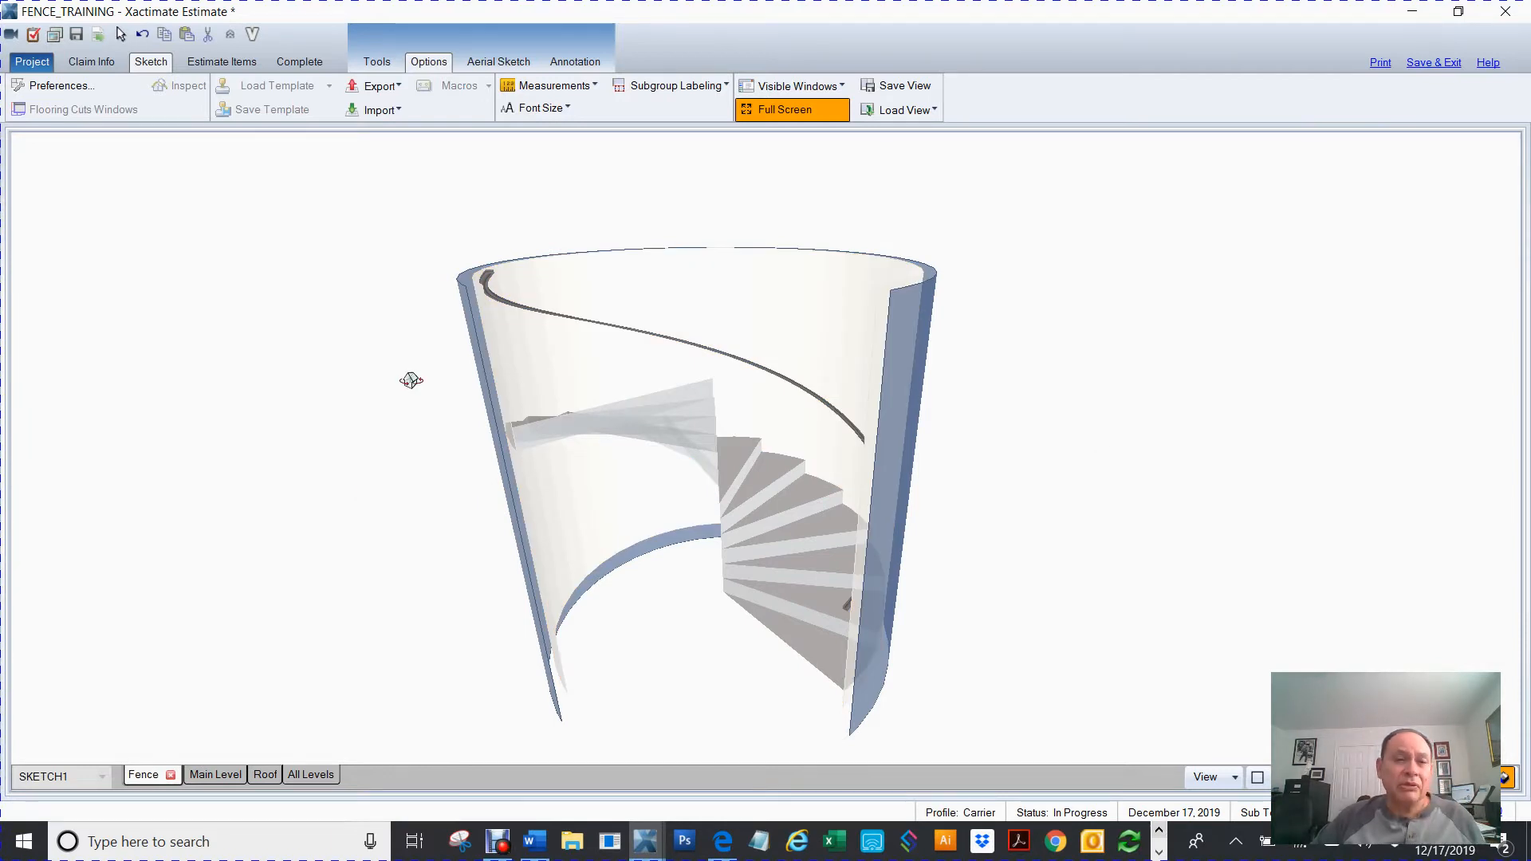
Step: Open the online gallery of downloadable sketch templates and display the ST_SPIROU spiral staircase template
{"action": "left_click", "coordinate": [390, 108]}
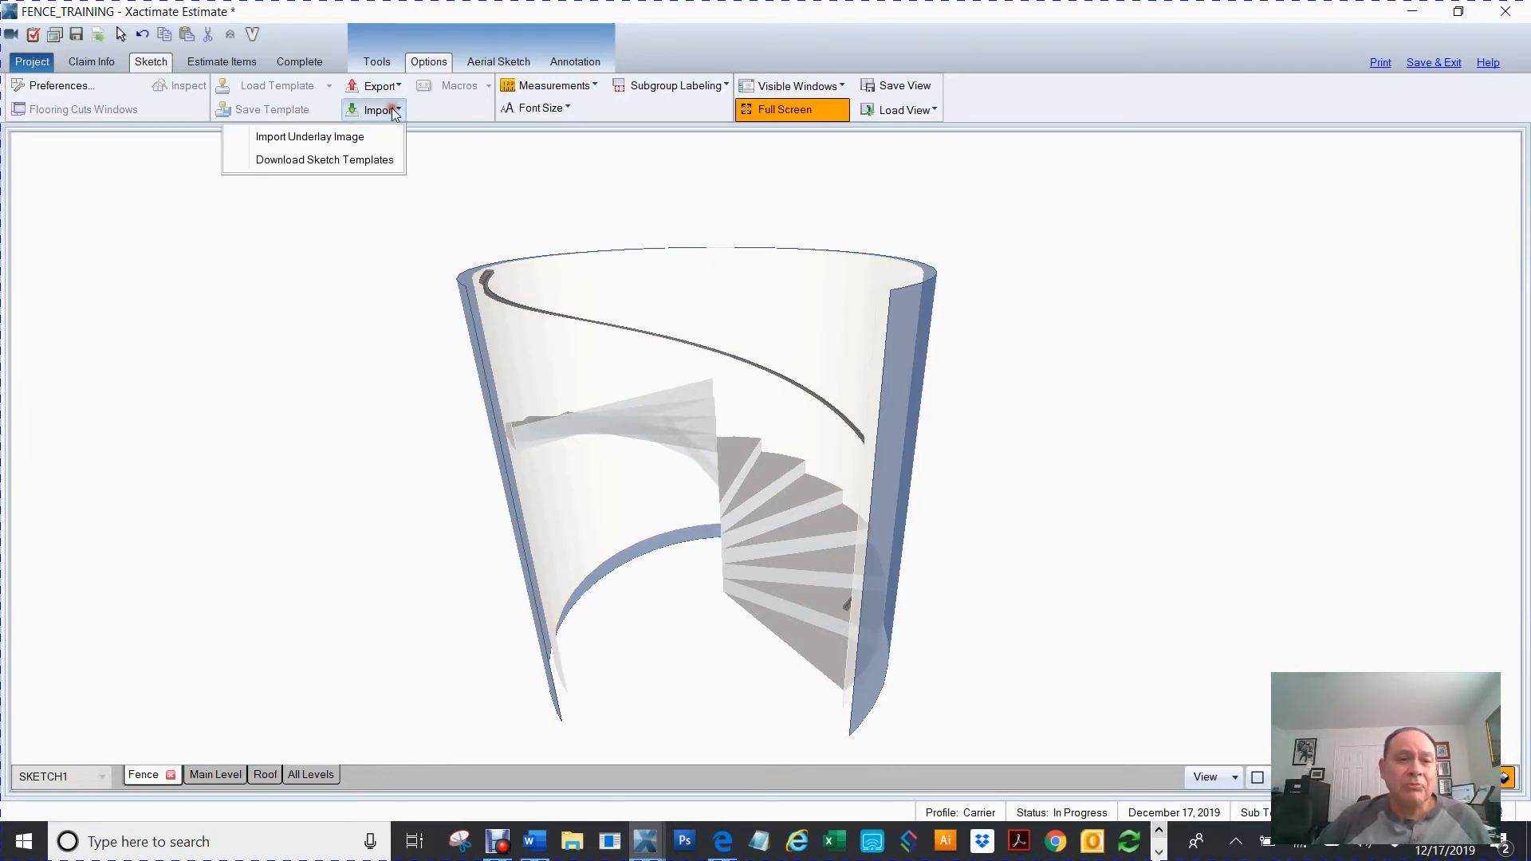
{"action": "left_click", "coordinate": [327, 163]}
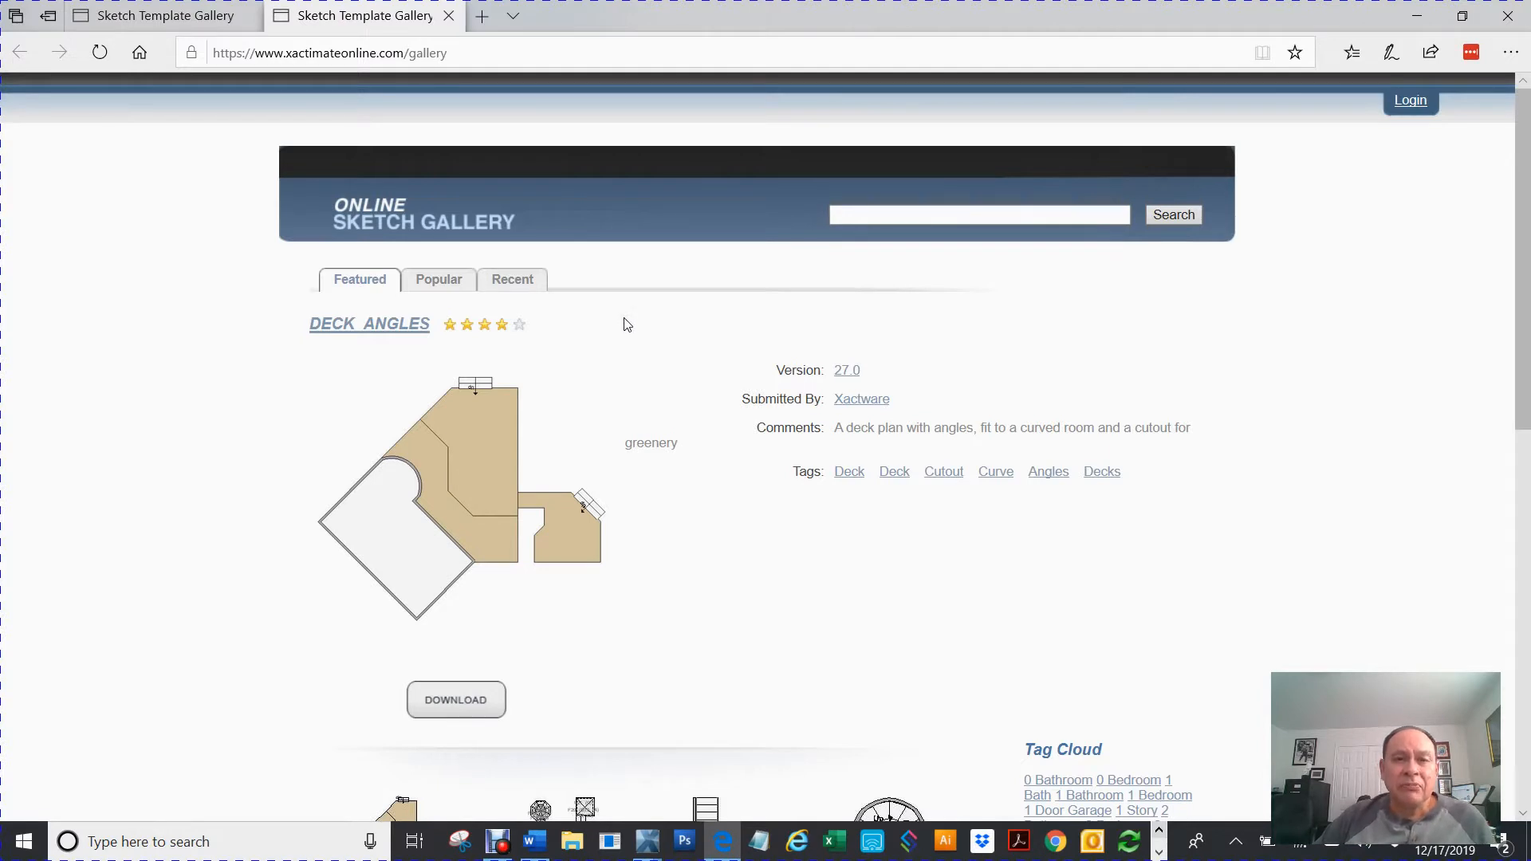
{"action": "scroll", "coordinate": [628, 324], "scroll_direction": "down", "scroll_amount": 4}
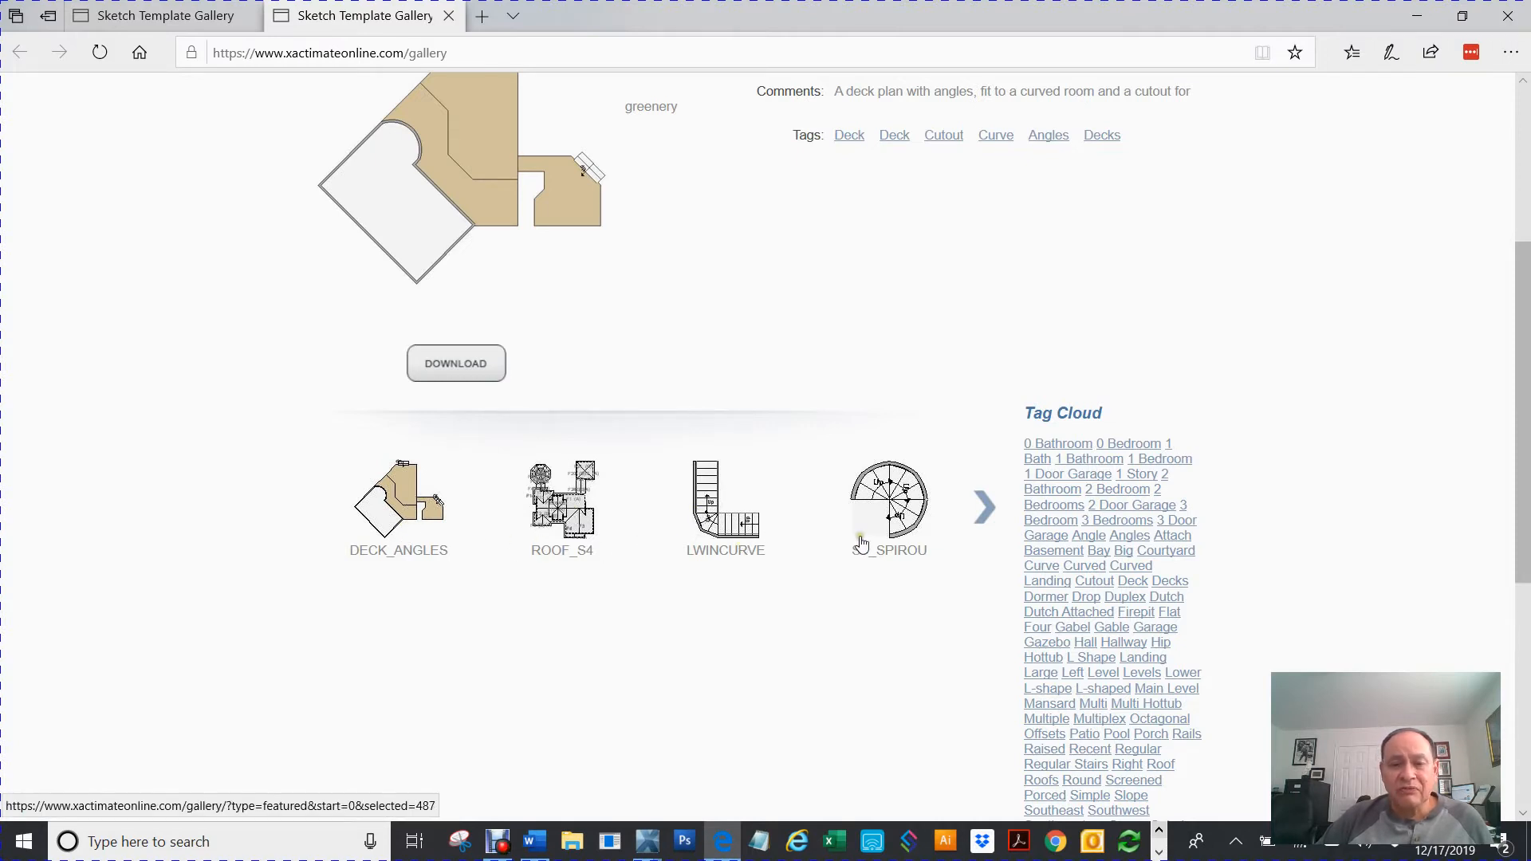
{"action": "left_click", "coordinate": [903, 507]}
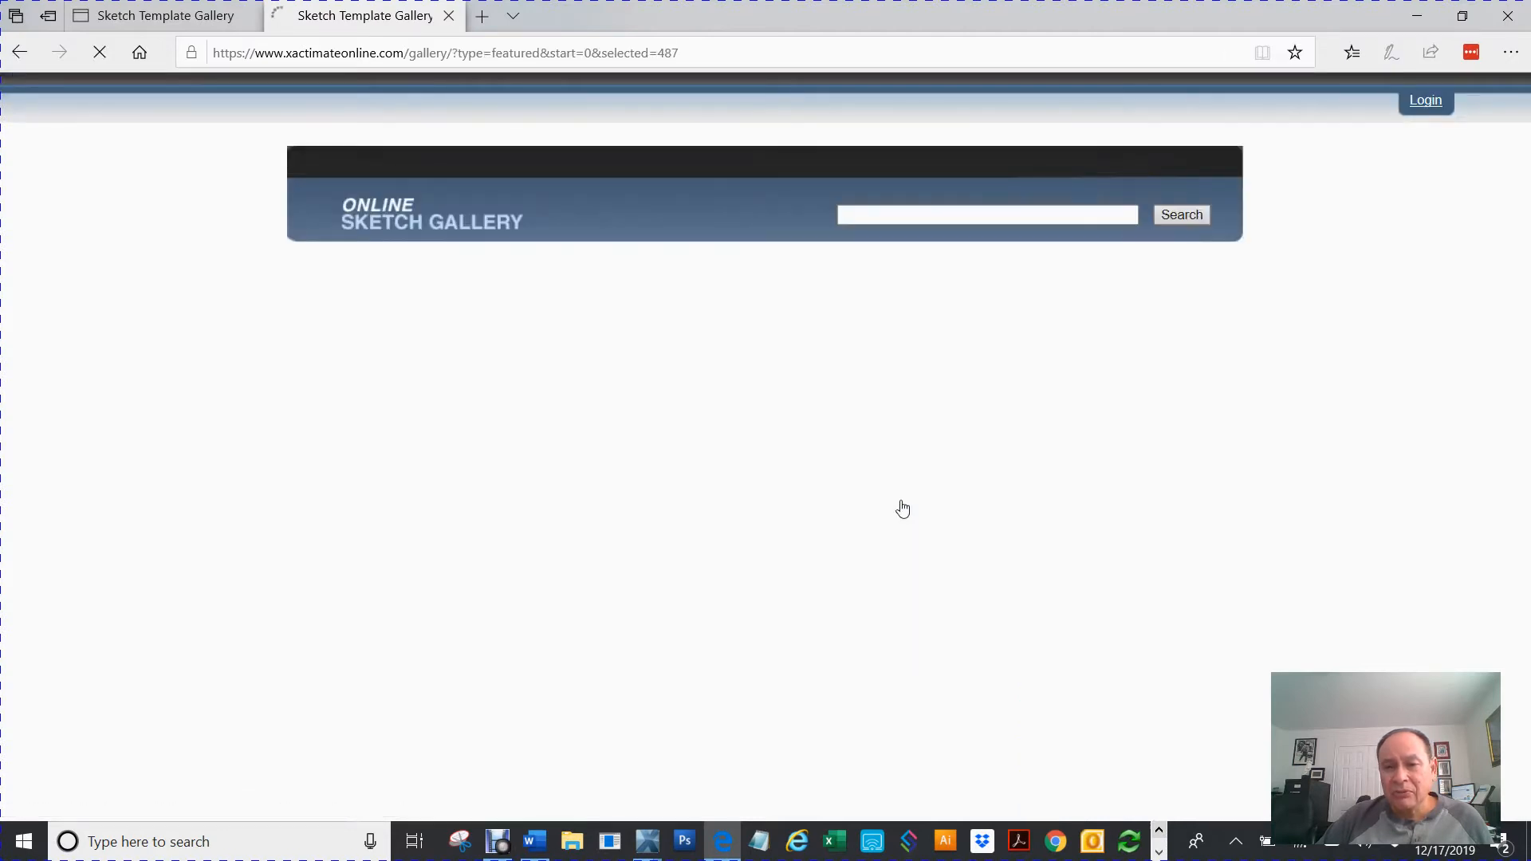
Step: Look through the sketch gallery's tag cloud of template categories and close the gallery page
{"action": "scroll", "coordinate": [963, 526], "scroll_direction": "down", "scroll_amount": 5}
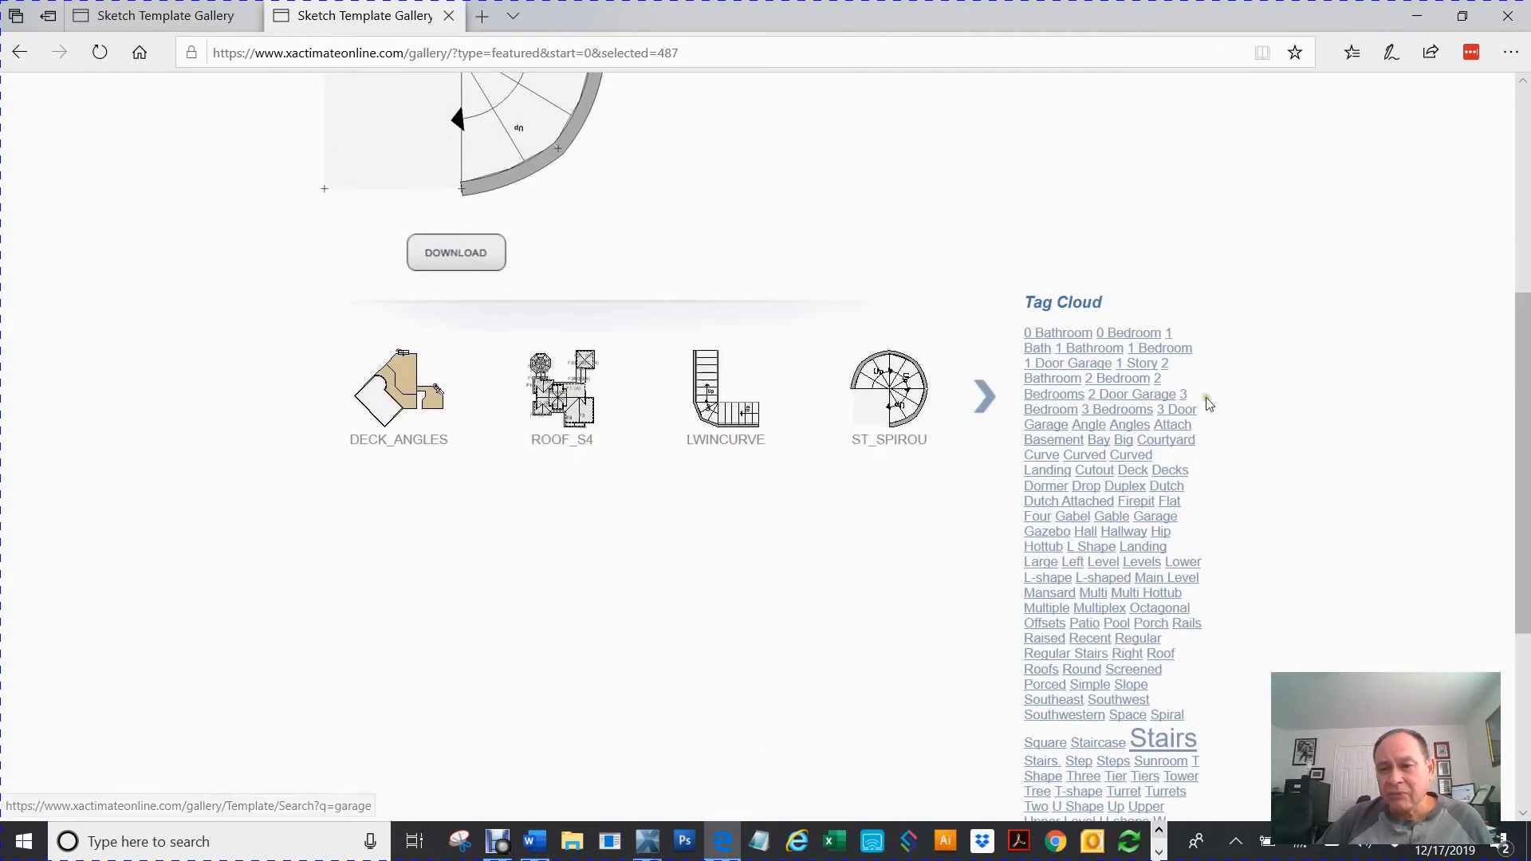
{"action": "scroll", "coordinate": [1096, 327], "scroll_direction": "down", "scroll_amount": 1}
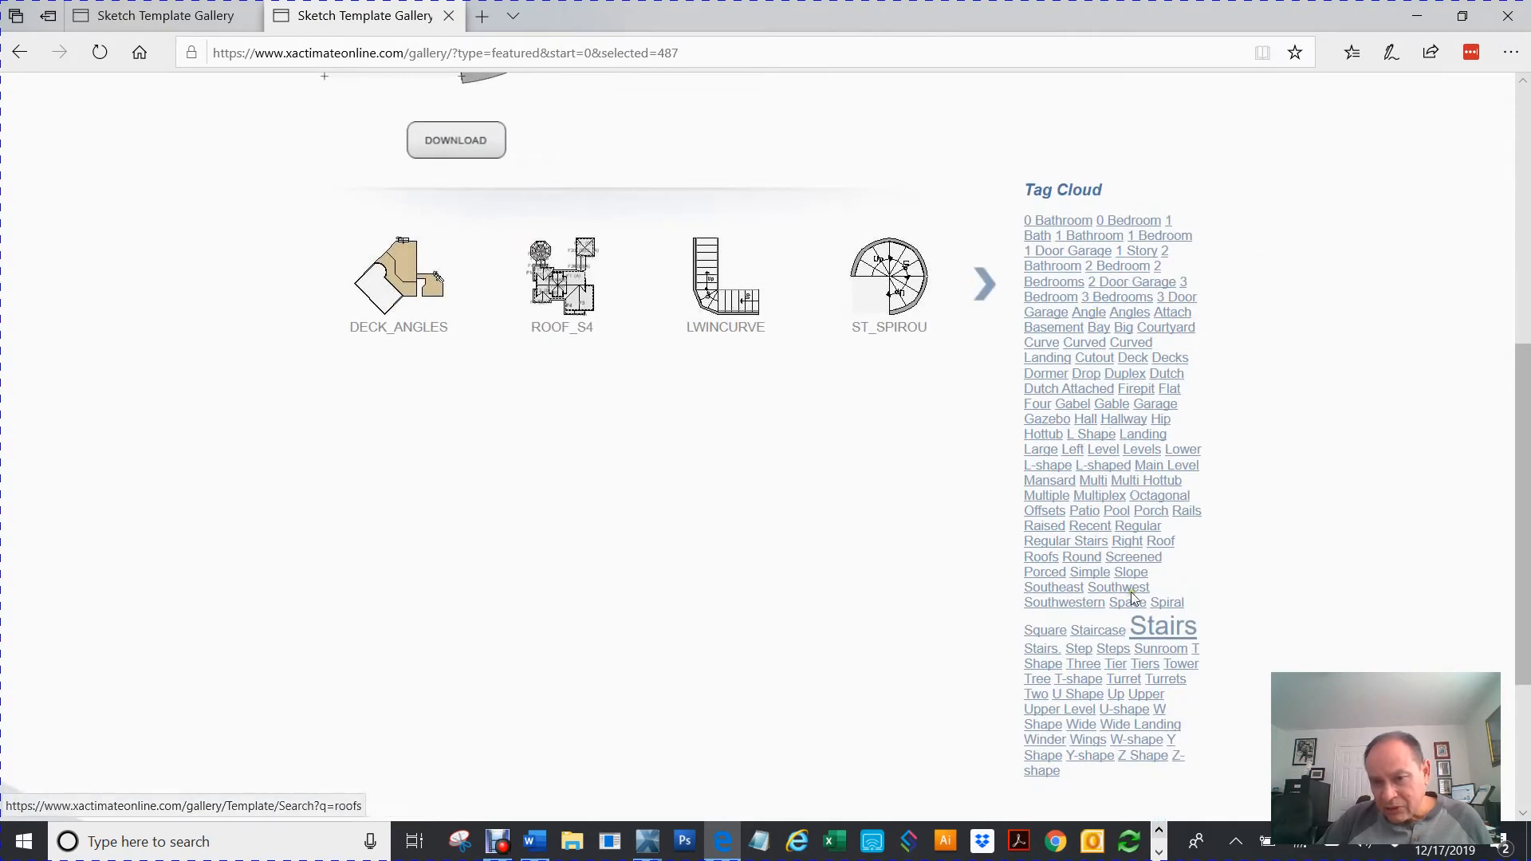
{"action": "scroll", "coordinate": [1073, 689], "scroll_direction": "down", "scroll_amount": 2}
{"action": "scroll", "coordinate": [1072, 689], "scroll_direction": "down", "scroll_amount": 1}
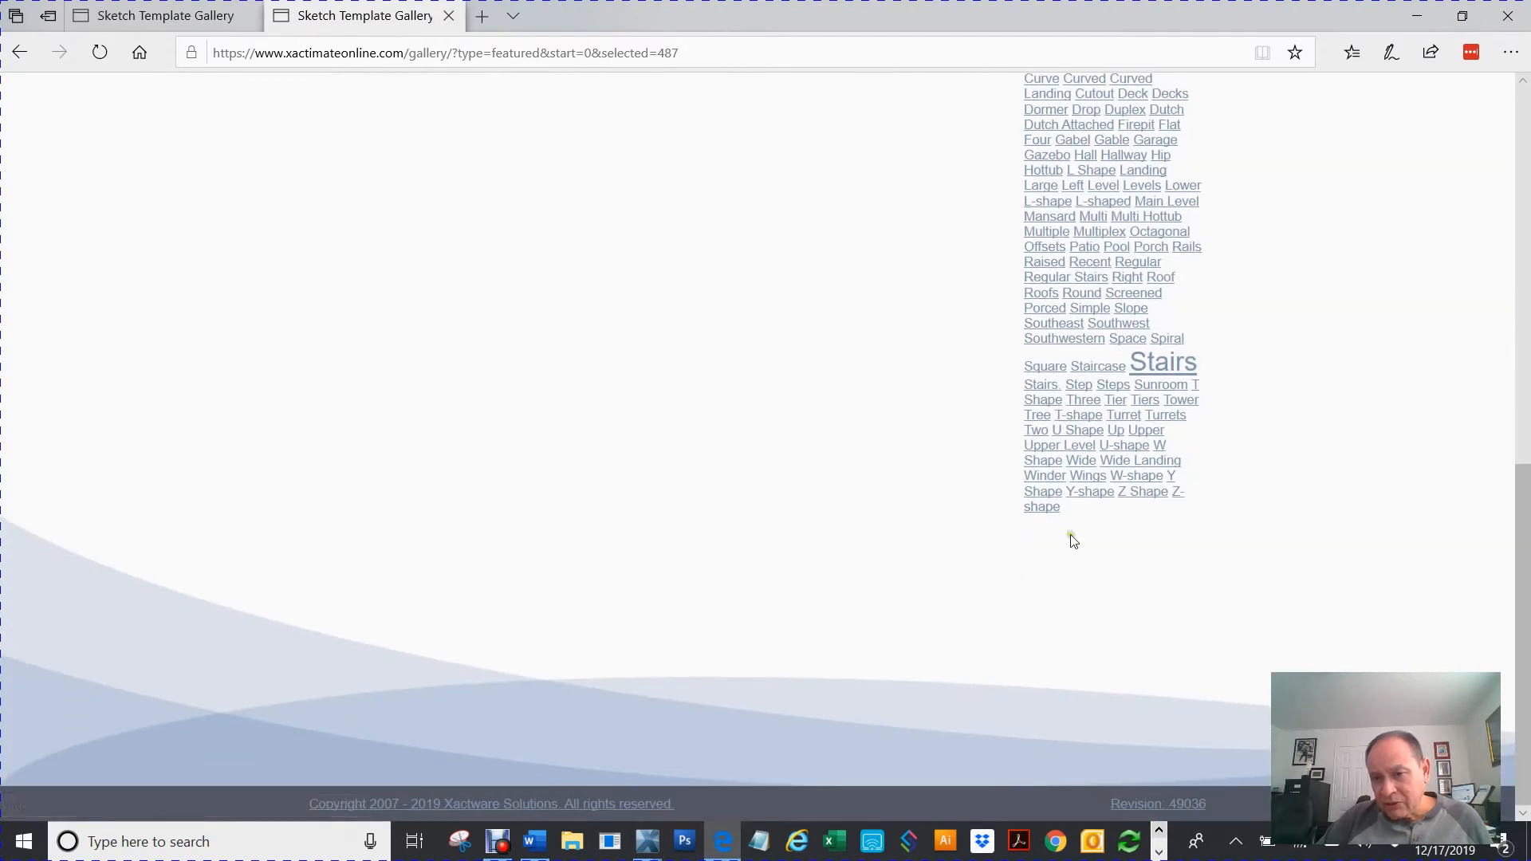
{"action": "scroll", "coordinate": [1107, 542], "scroll_direction": "up", "scroll_amount": 8}
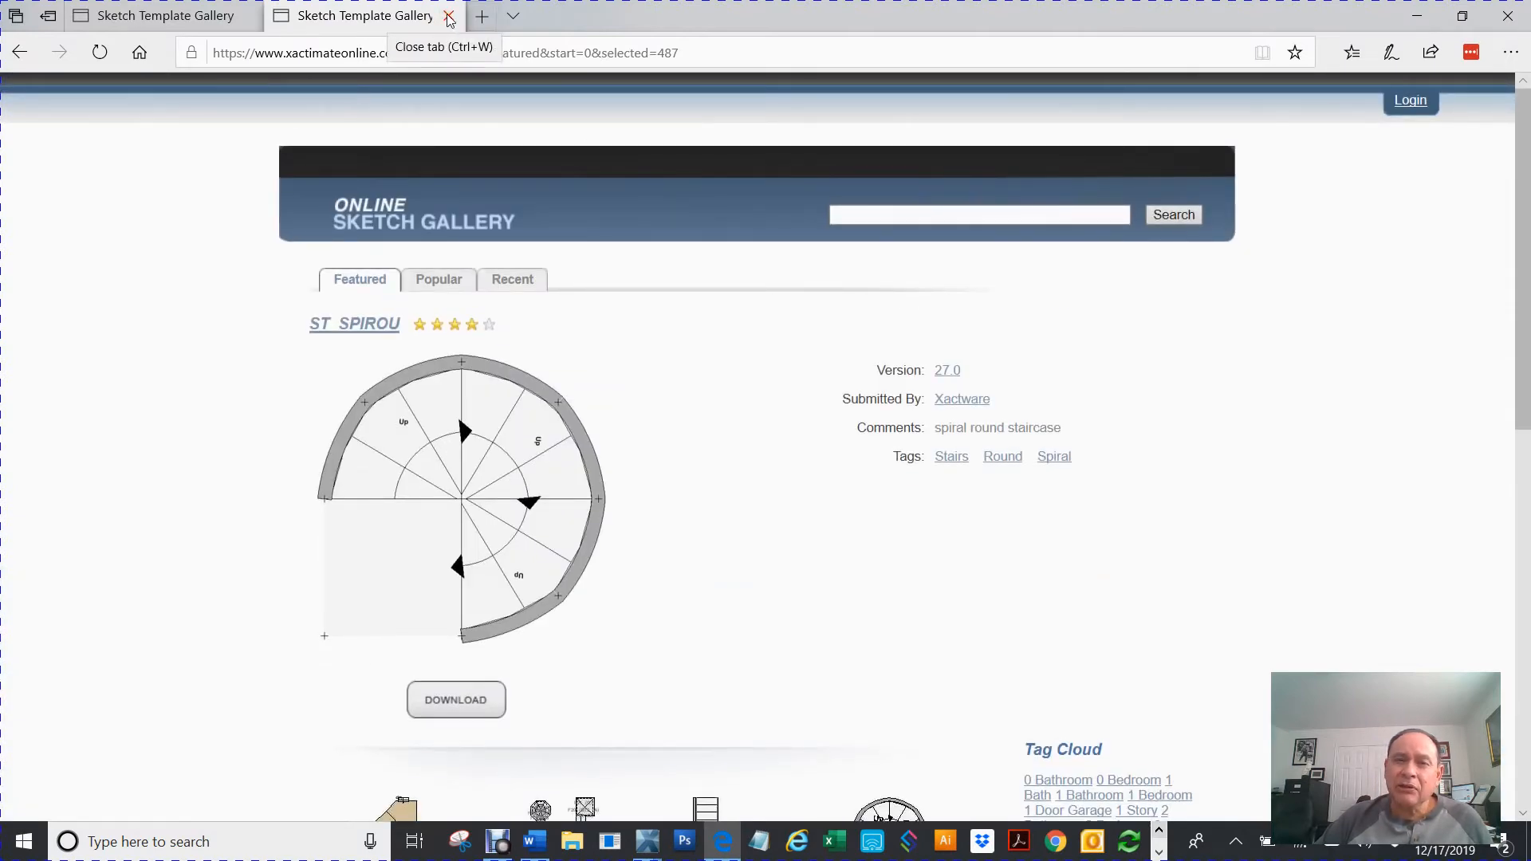
{"action": "left_click", "coordinate": [449, 16]}
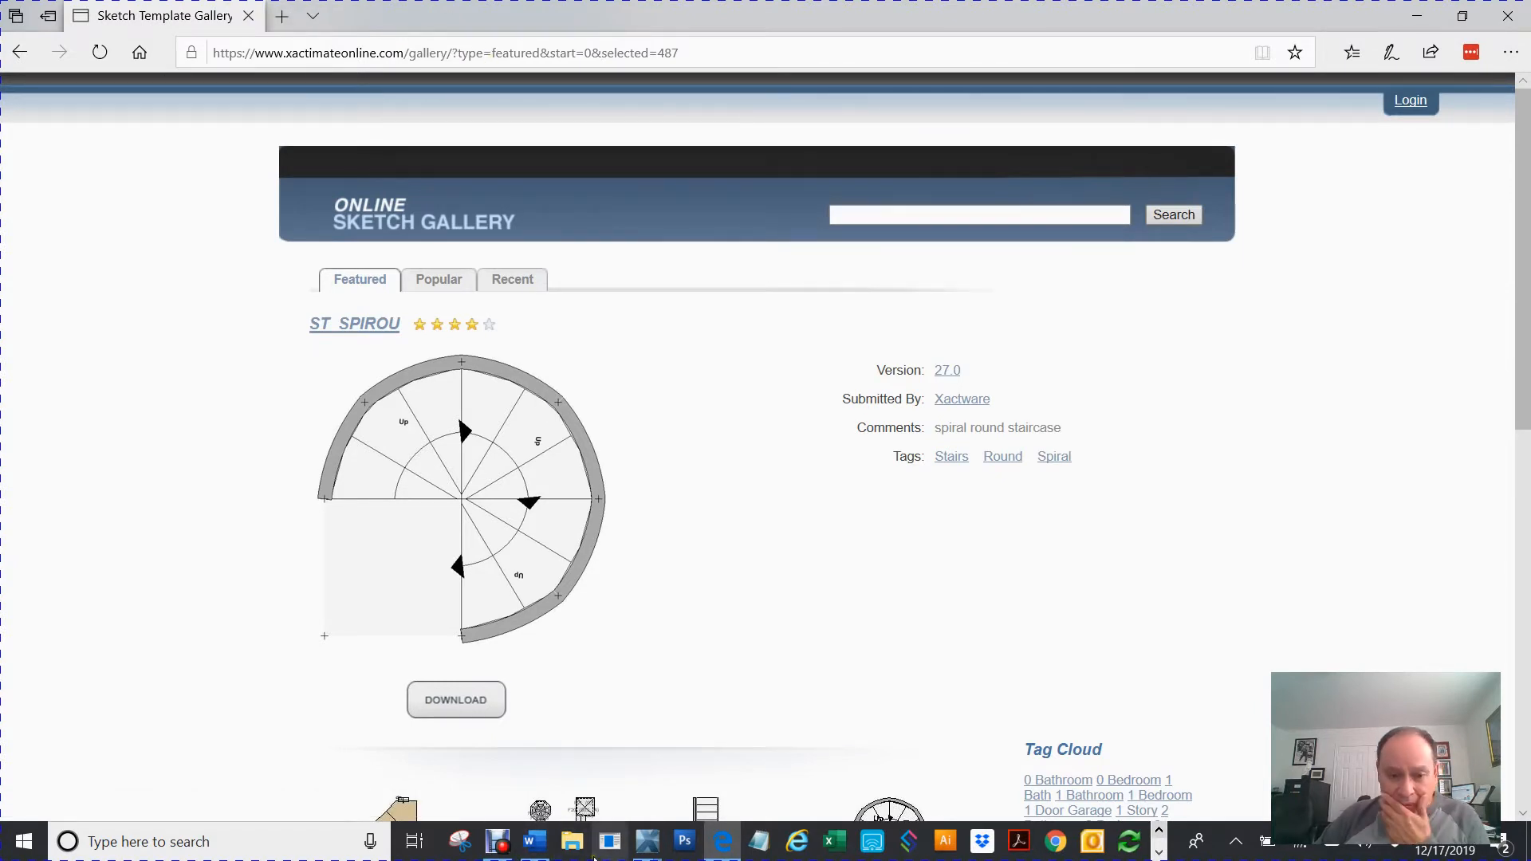
Step: Return to the FENCE_TRAINING sketch in Xactimate and delete the whole spiral staircase in plan view
{"action": "mouse_move", "coordinate": [661, 851]}
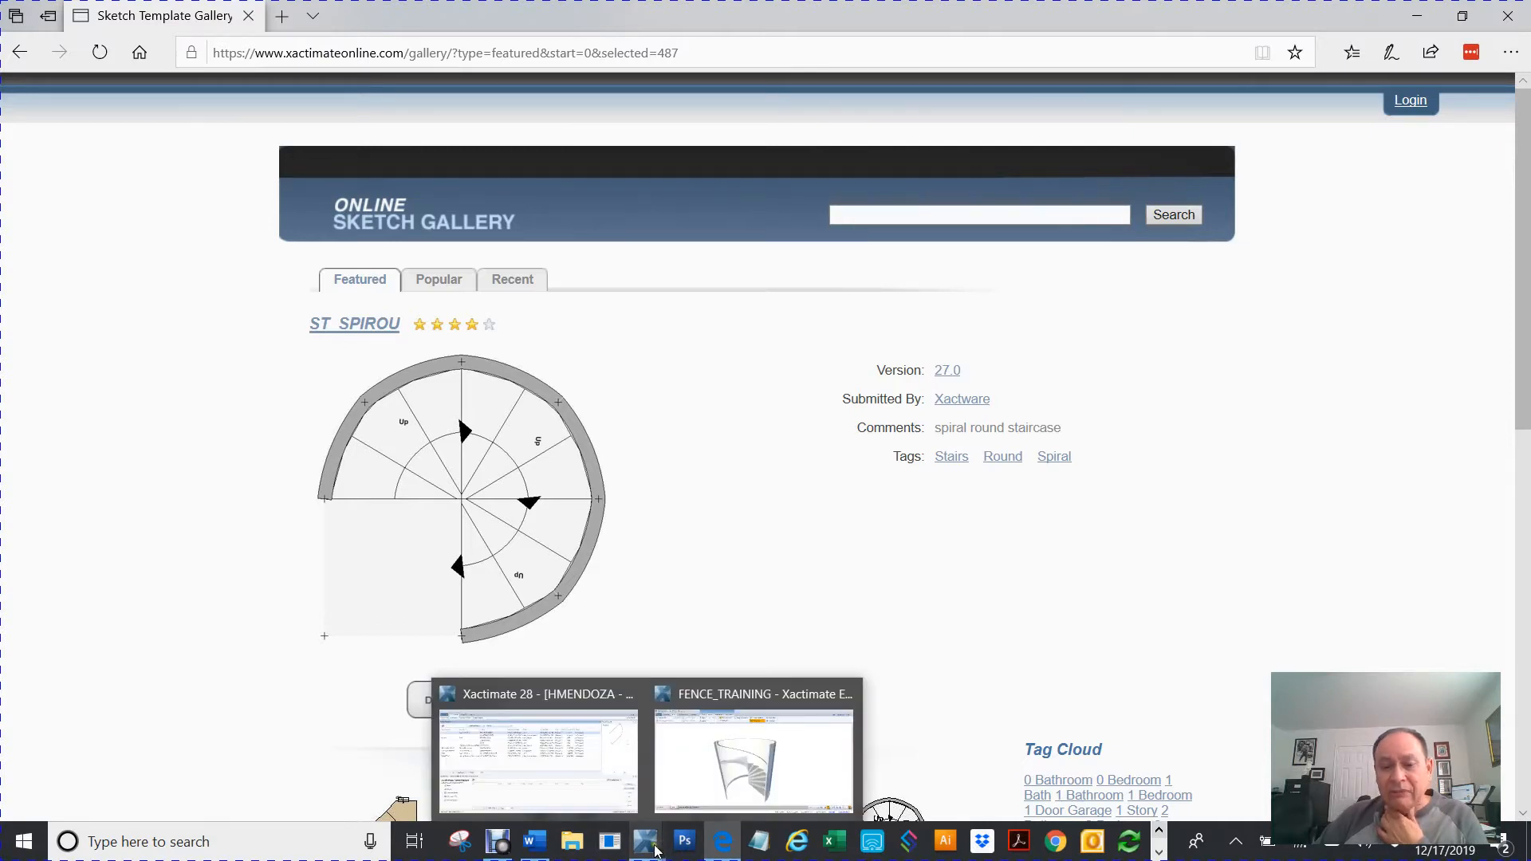
{"action": "left_click", "coordinate": [734, 788]}
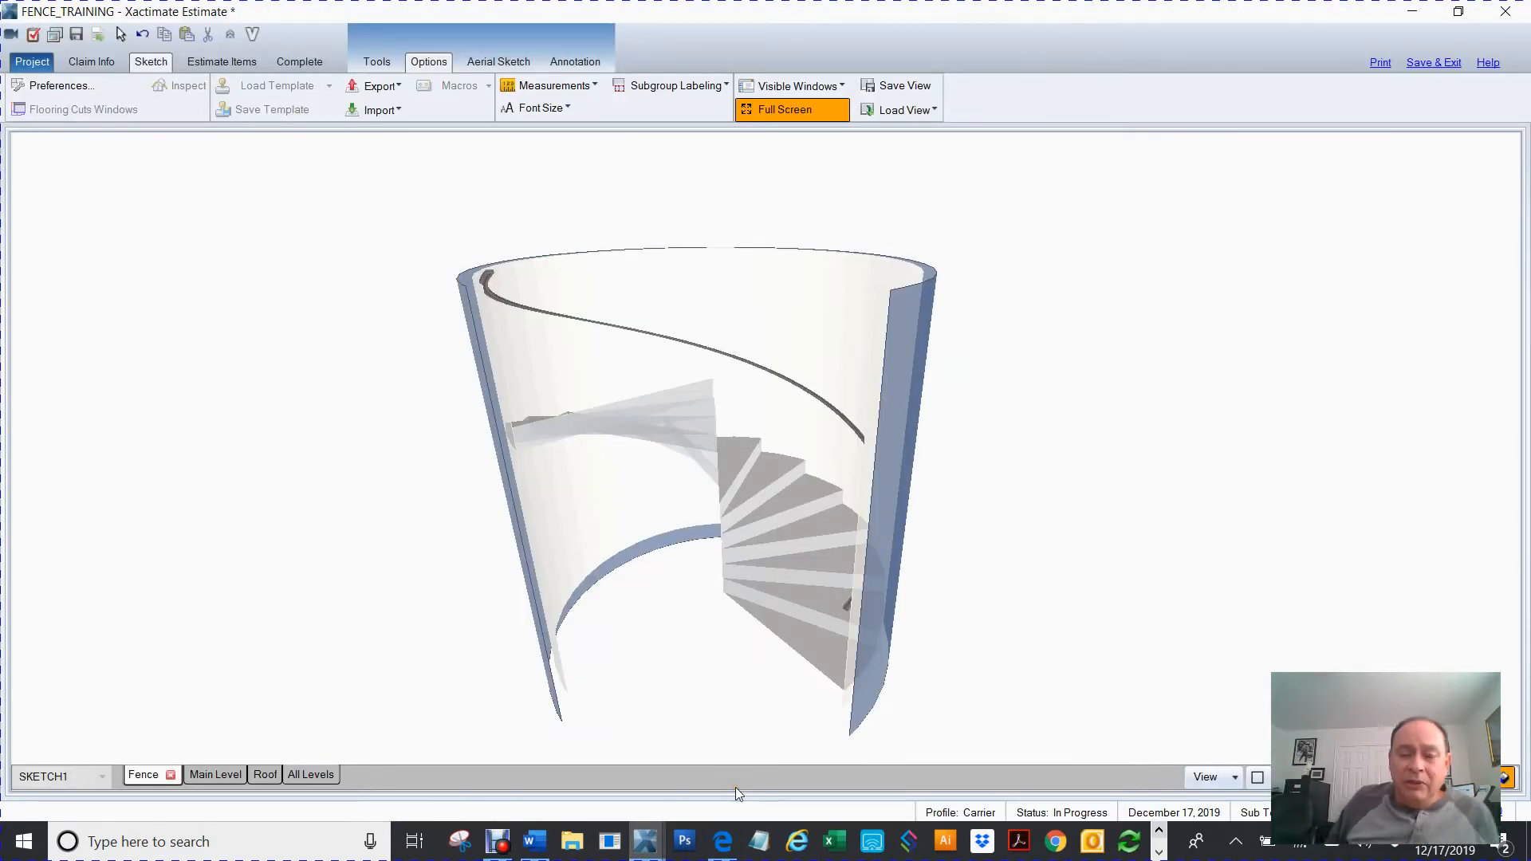
{"action": "scroll", "coordinate": [931, 544], "scroll_direction": "down", "scroll_amount": 2}
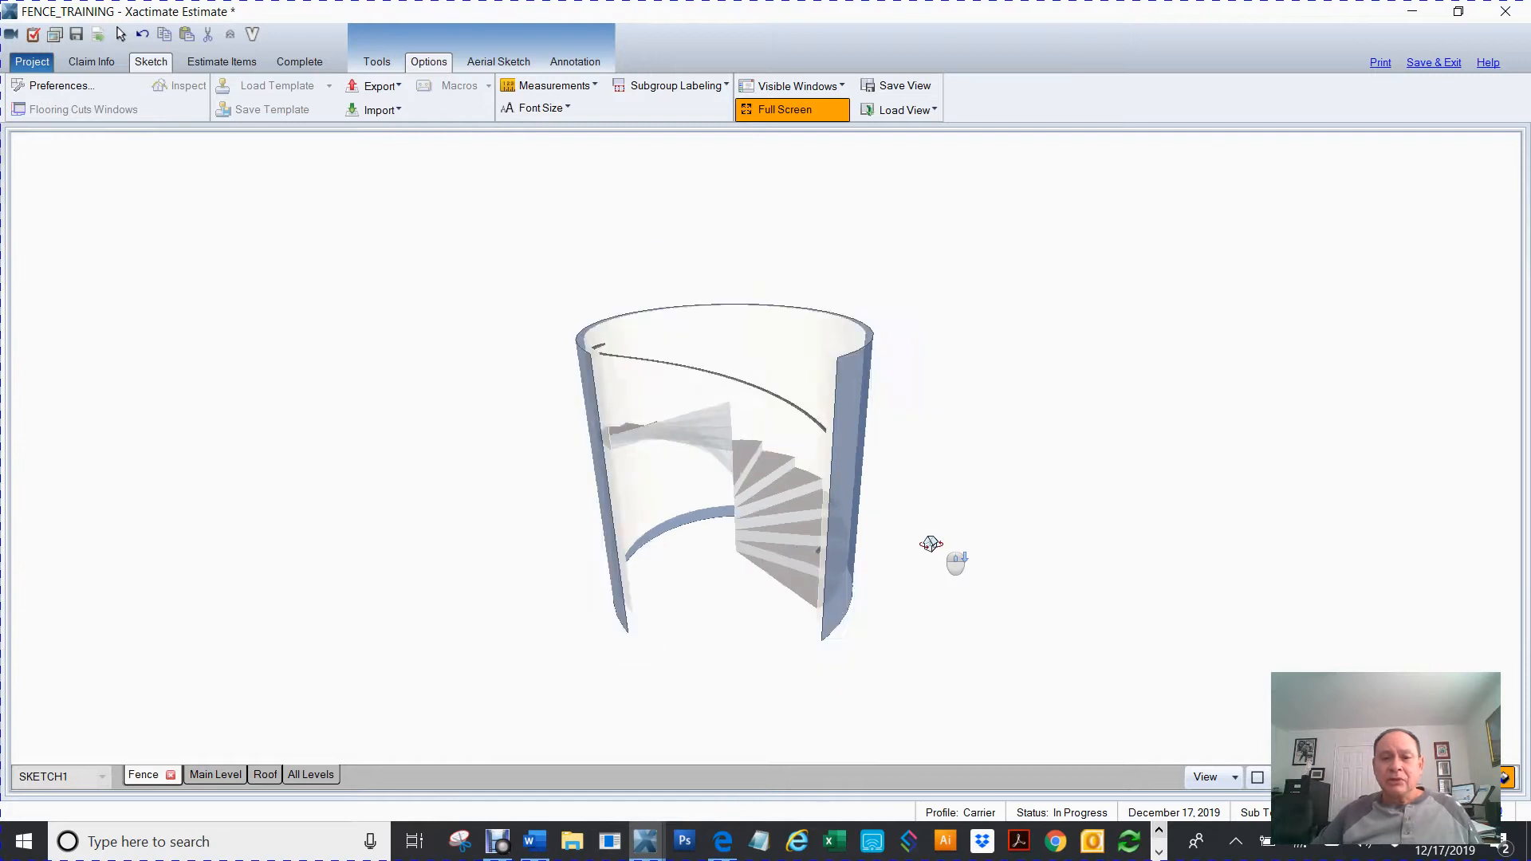
{"action": "double_click", "coordinate": [646, 345]}
{"action": "left_click", "coordinate": [466, 242]}
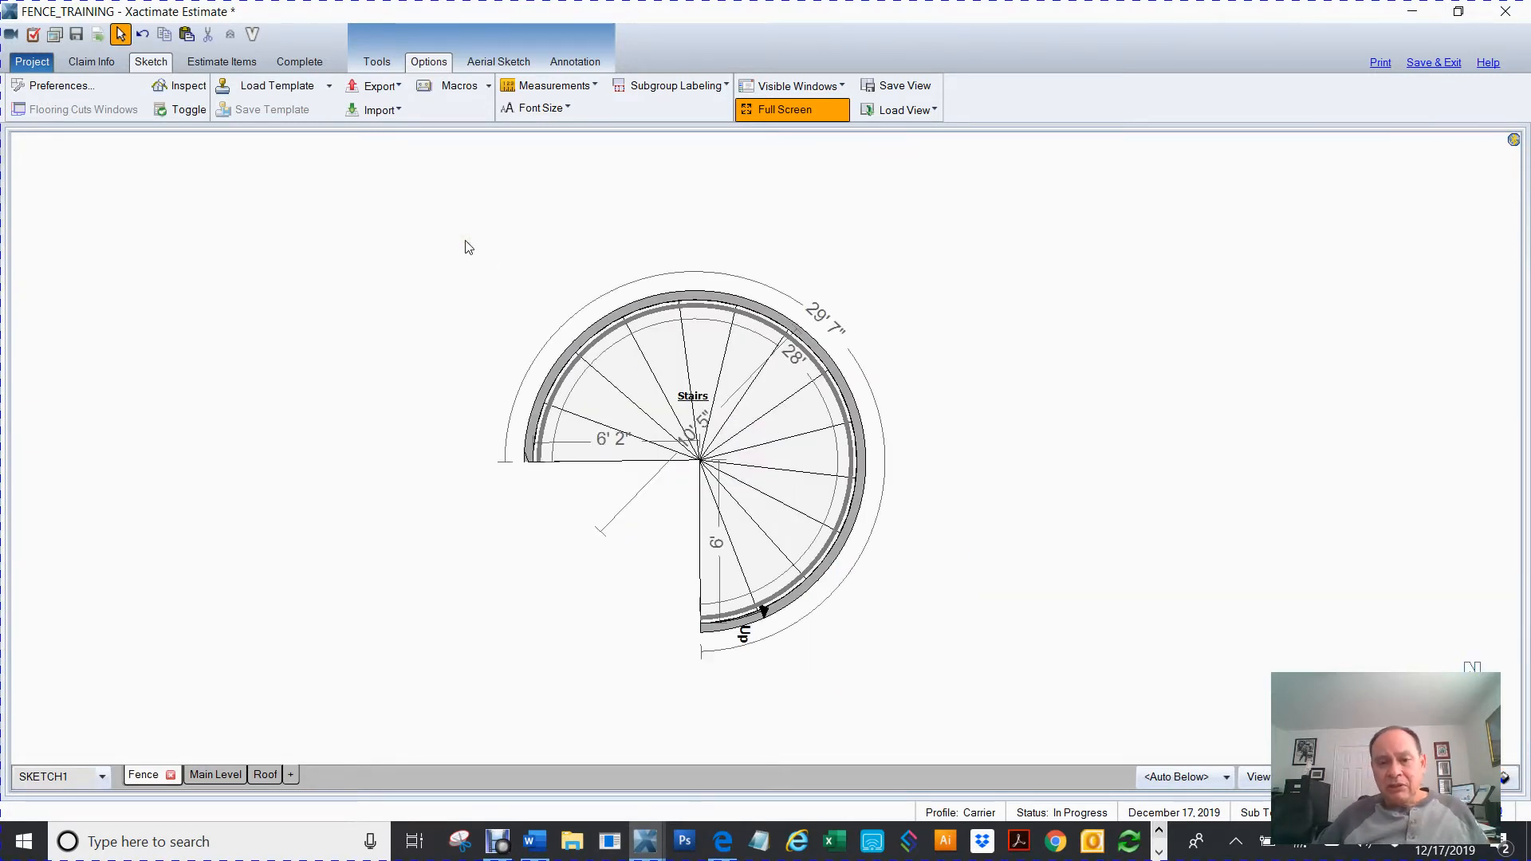
{"action": "left_click_drag", "start_coordinate": [438, 230], "coordinate": [1017, 726]}
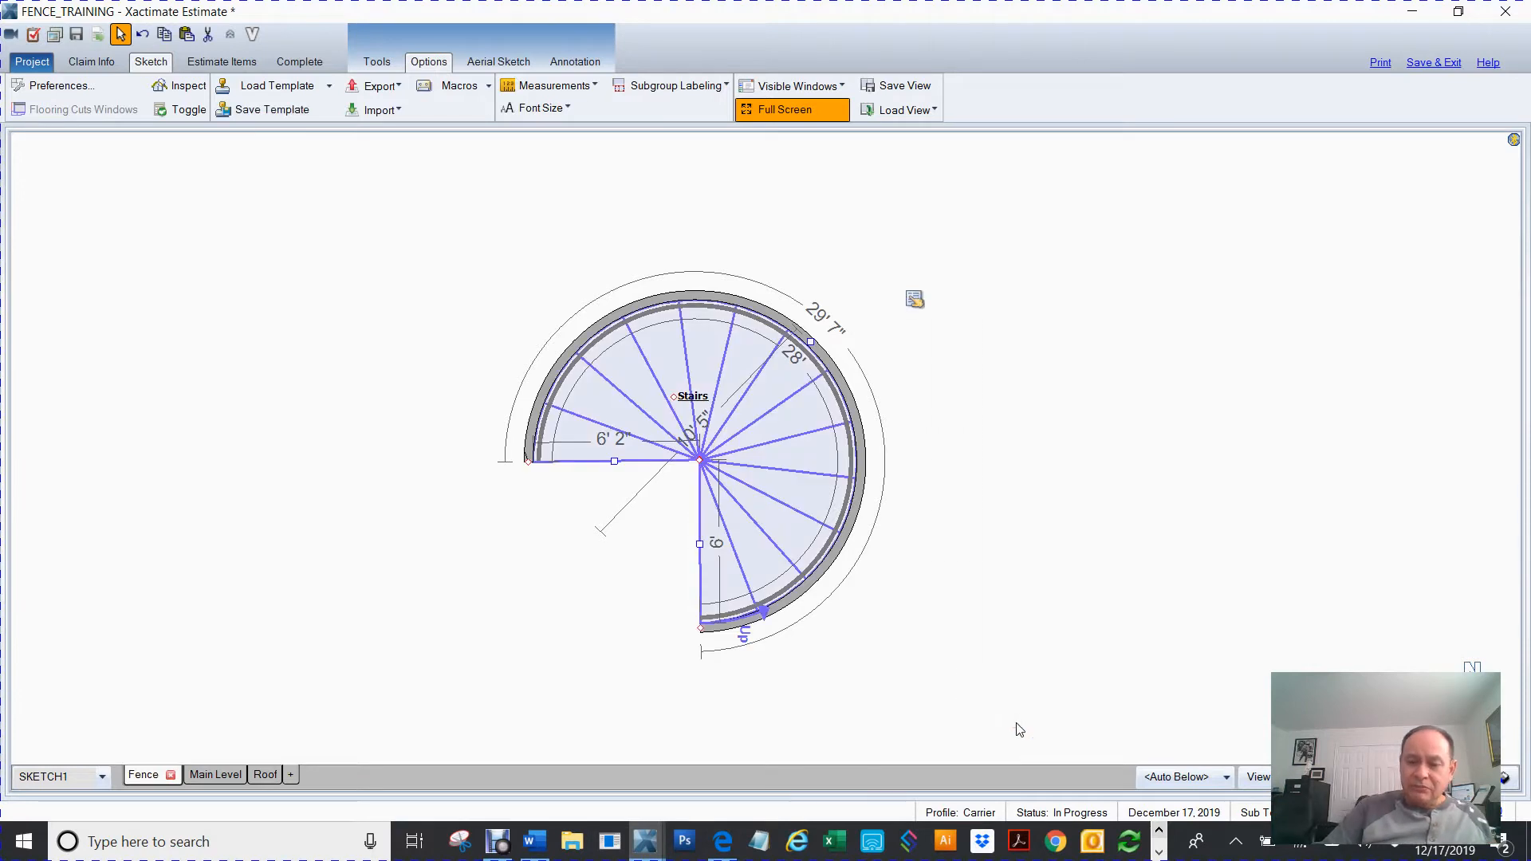
{"action": "key", "text": "Delete"}
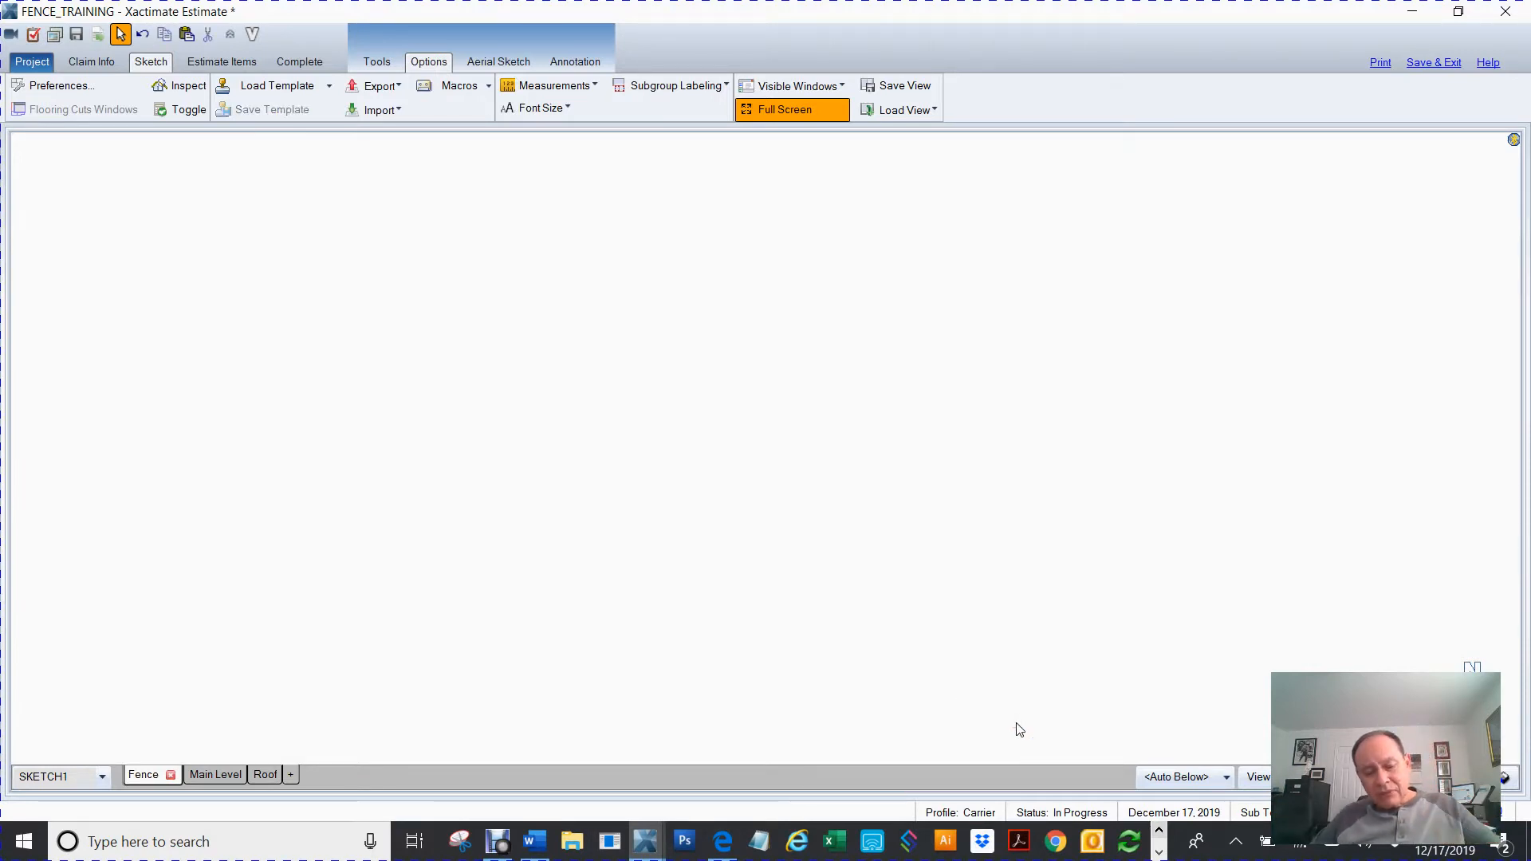
Step: Draw a straight staircase going up on the Fence level, about 3' wide and 6' 6" long inside
{"action": "key", "text": "ctrl+v"}
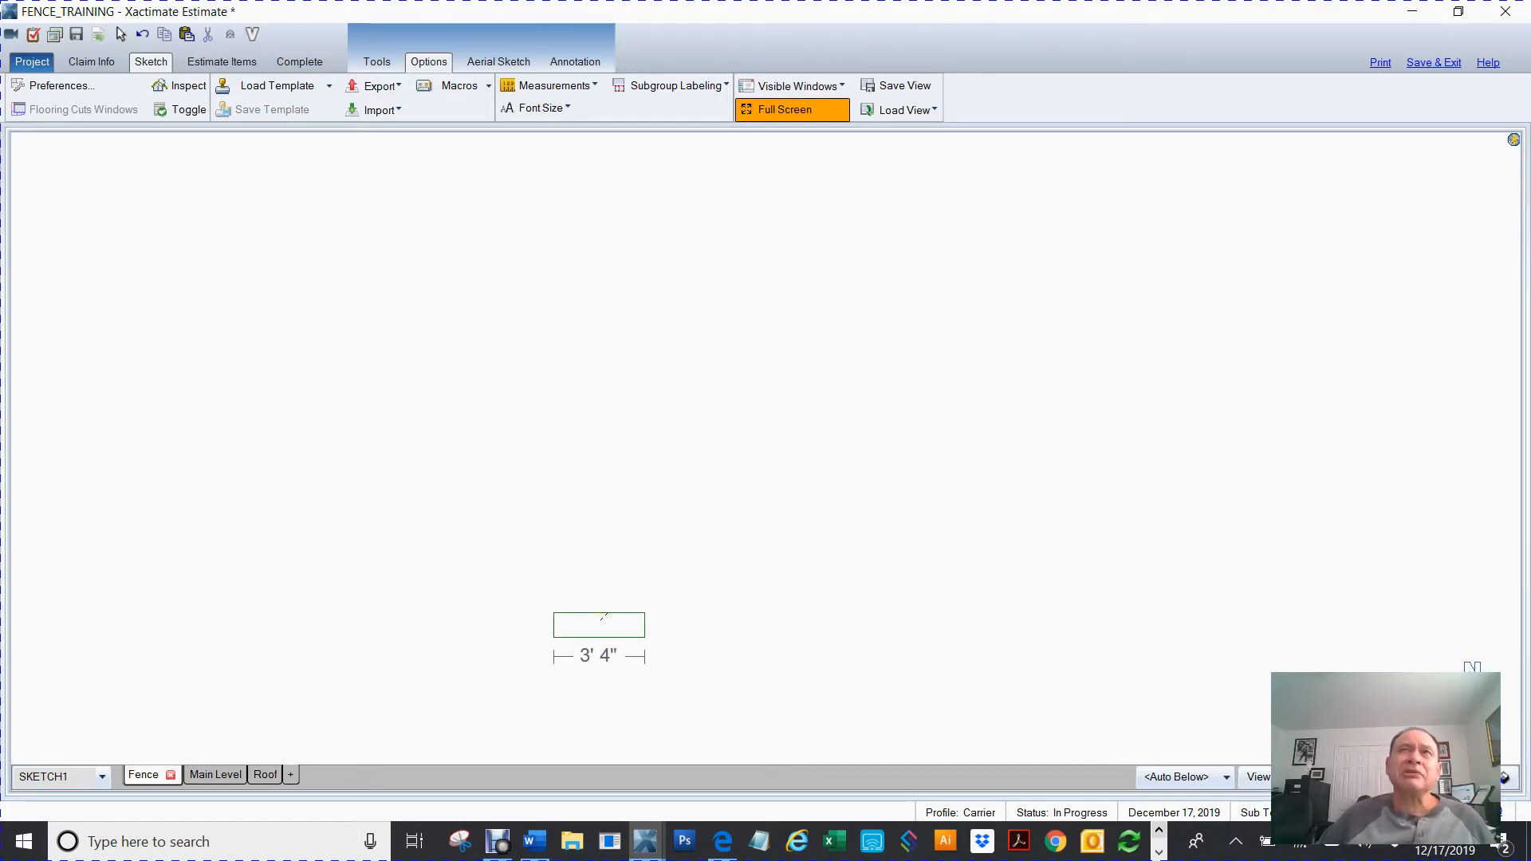
{"action": "left_click_drag", "start_coordinate": [603, 617], "coordinate": [650, 460]}
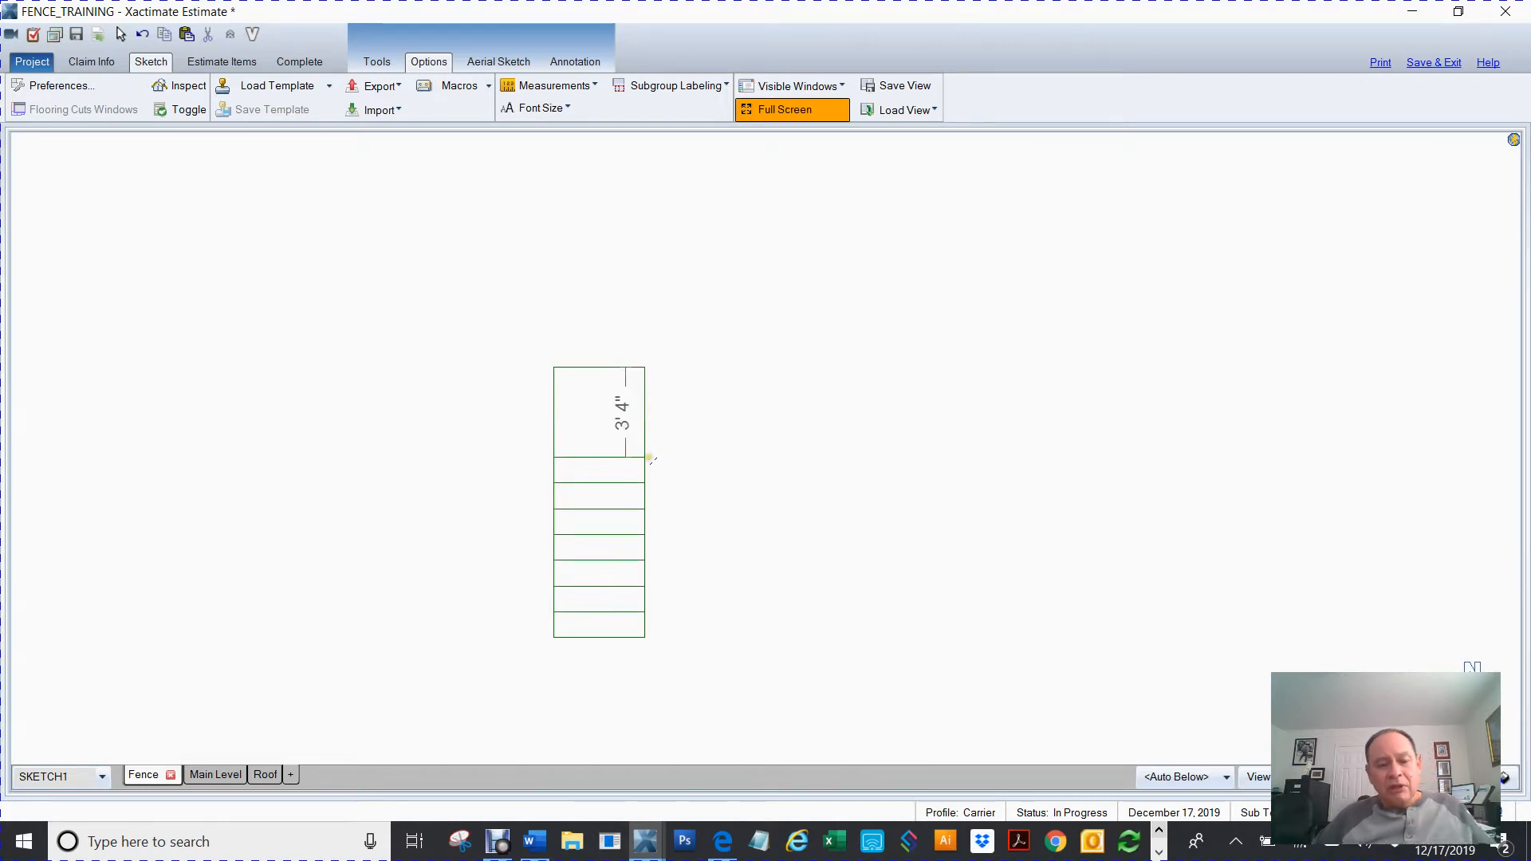
{"action": "right_click", "coordinate": [650, 461]}
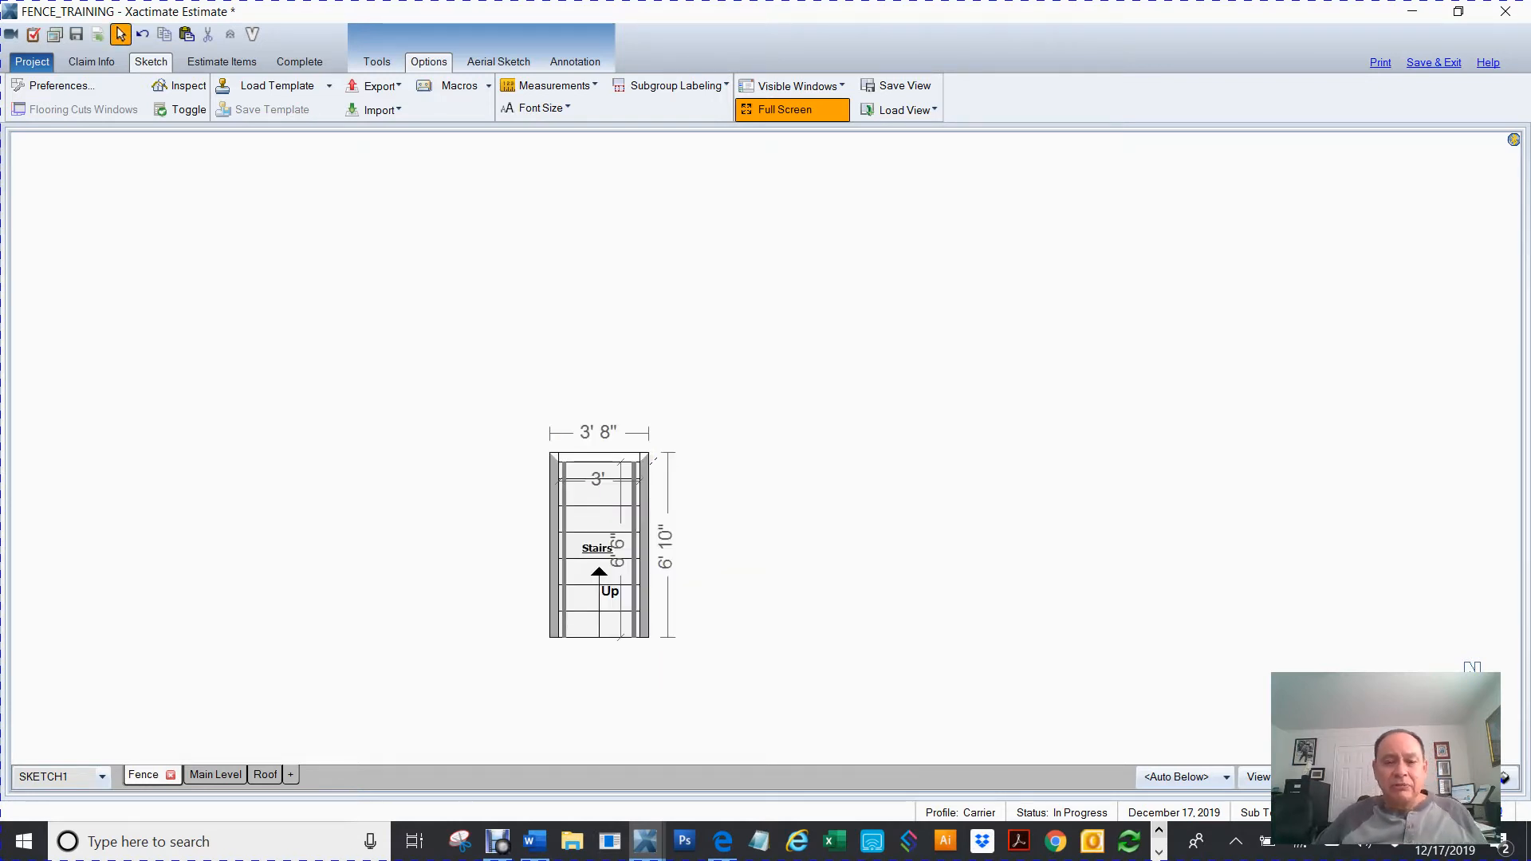
Step: Remove the wall across the upper end of the straight staircase, leaving both ends open
{"action": "left_click", "coordinate": [599, 461]}
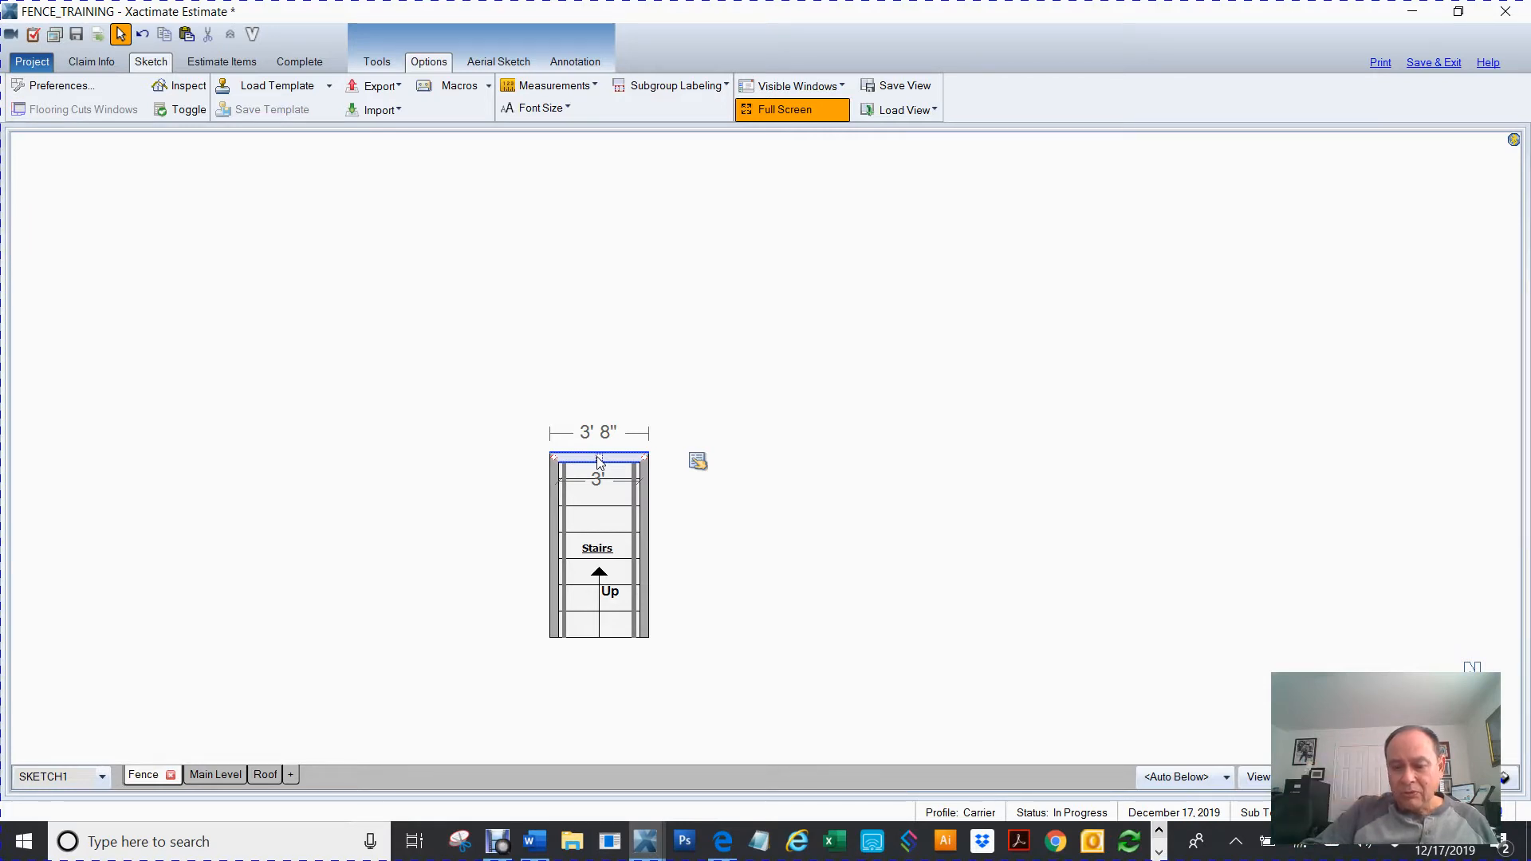
{"action": "key", "text": "Escape"}
{"action": "scroll", "coordinate": [778, 511], "scroll_direction": "up", "scroll_amount": 2}
{"action": "left_click_drag", "start_coordinate": [642, 530], "coordinate": [844, 391]}
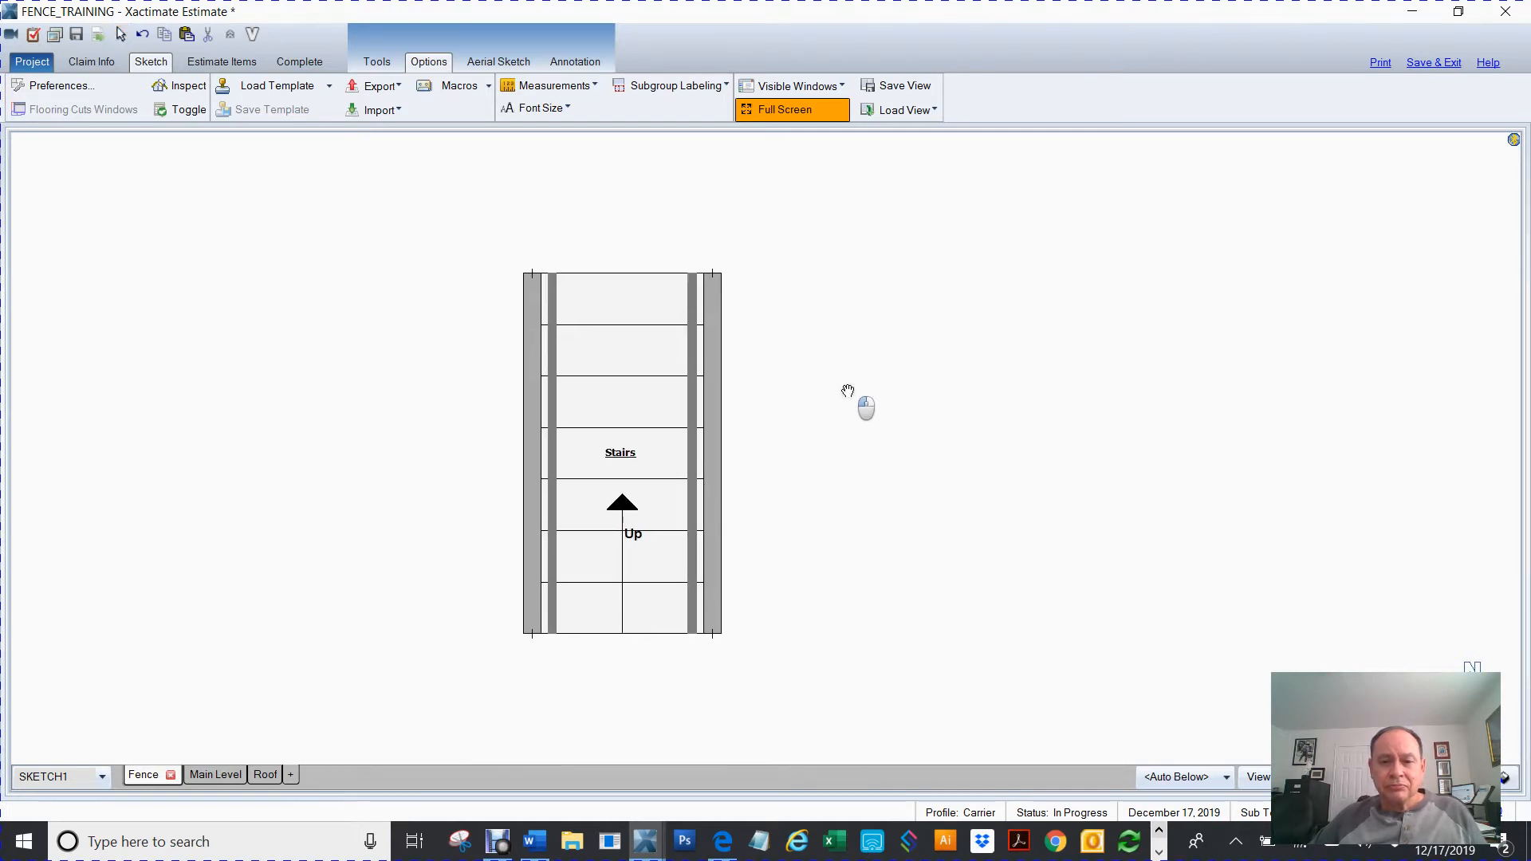
Step: Collapse the staircase's right wall to a point at its midpoint, turning the plan into a triangle with sloping sides of about 4' 6"
{"action": "left_click", "coordinate": [713, 435]}
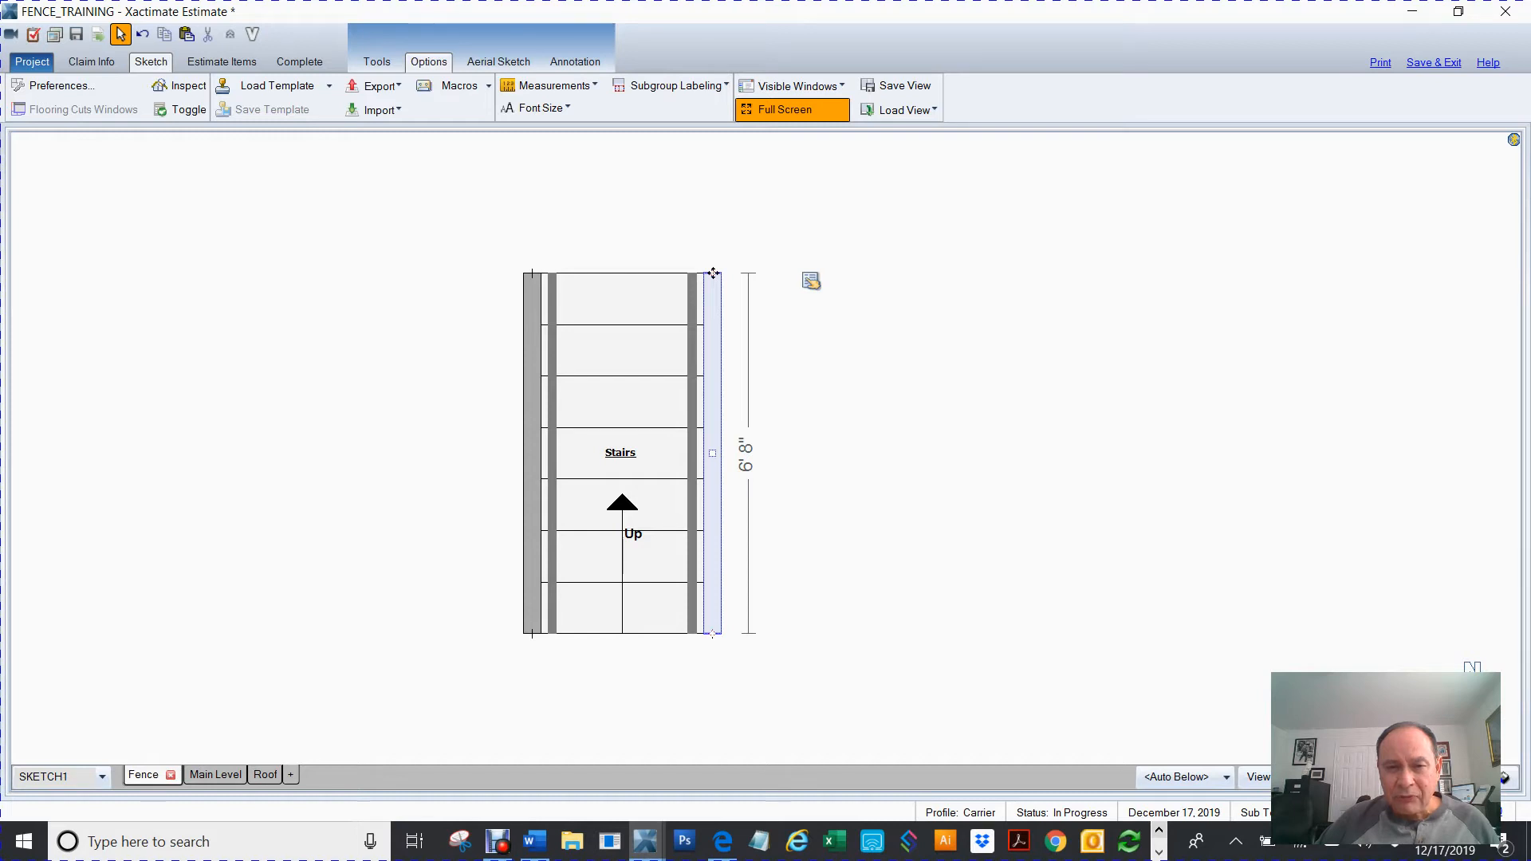
{"action": "left_click_drag", "start_coordinate": [714, 274], "coordinate": [708, 431]}
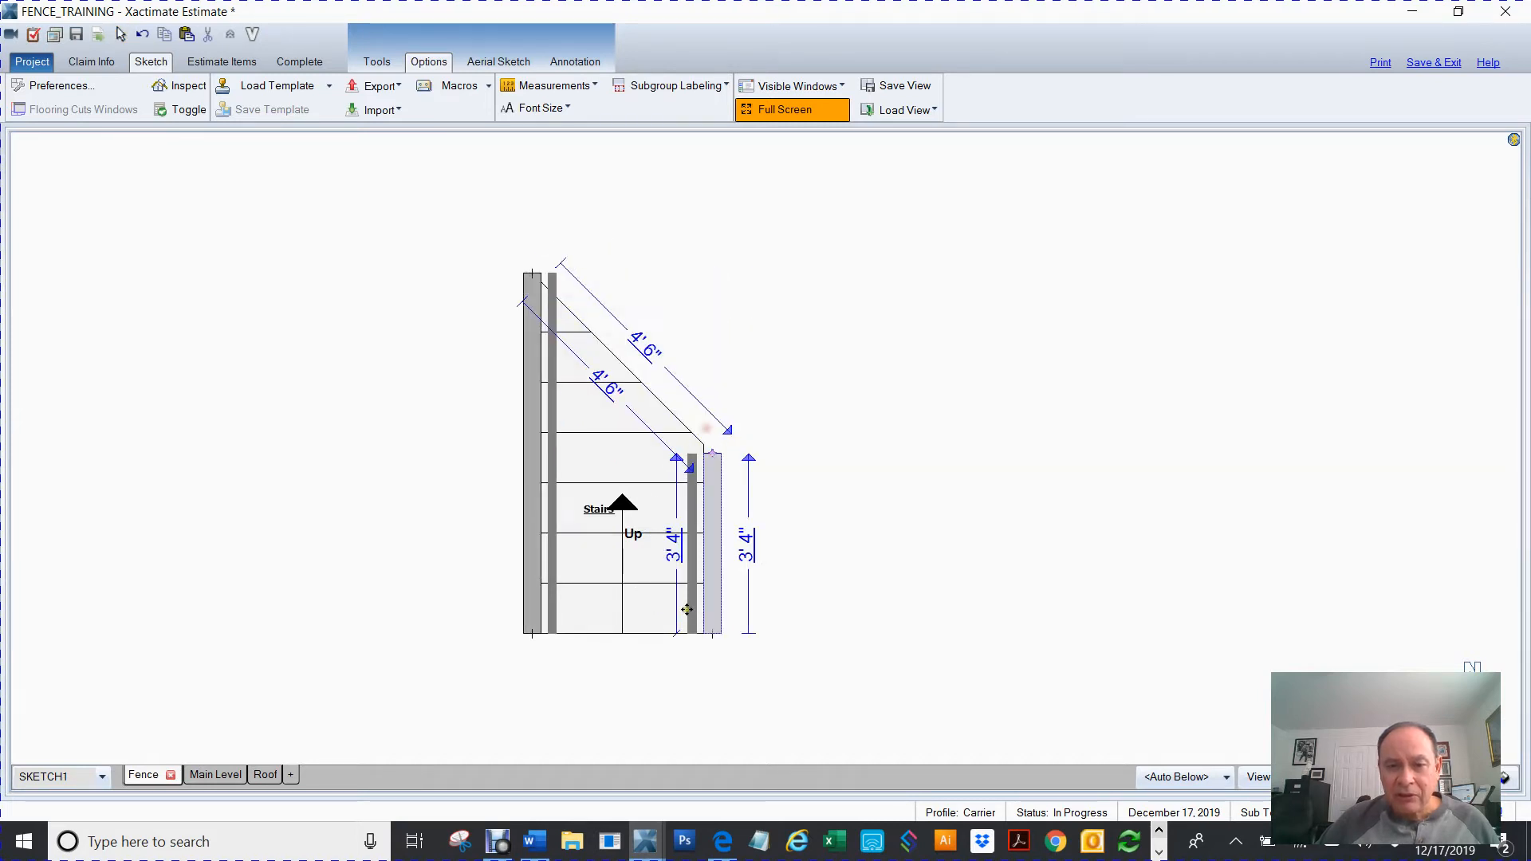
{"action": "left_click", "coordinate": [713, 579]}
{"action": "left_click_drag", "start_coordinate": [712, 635], "coordinate": [705, 471]}
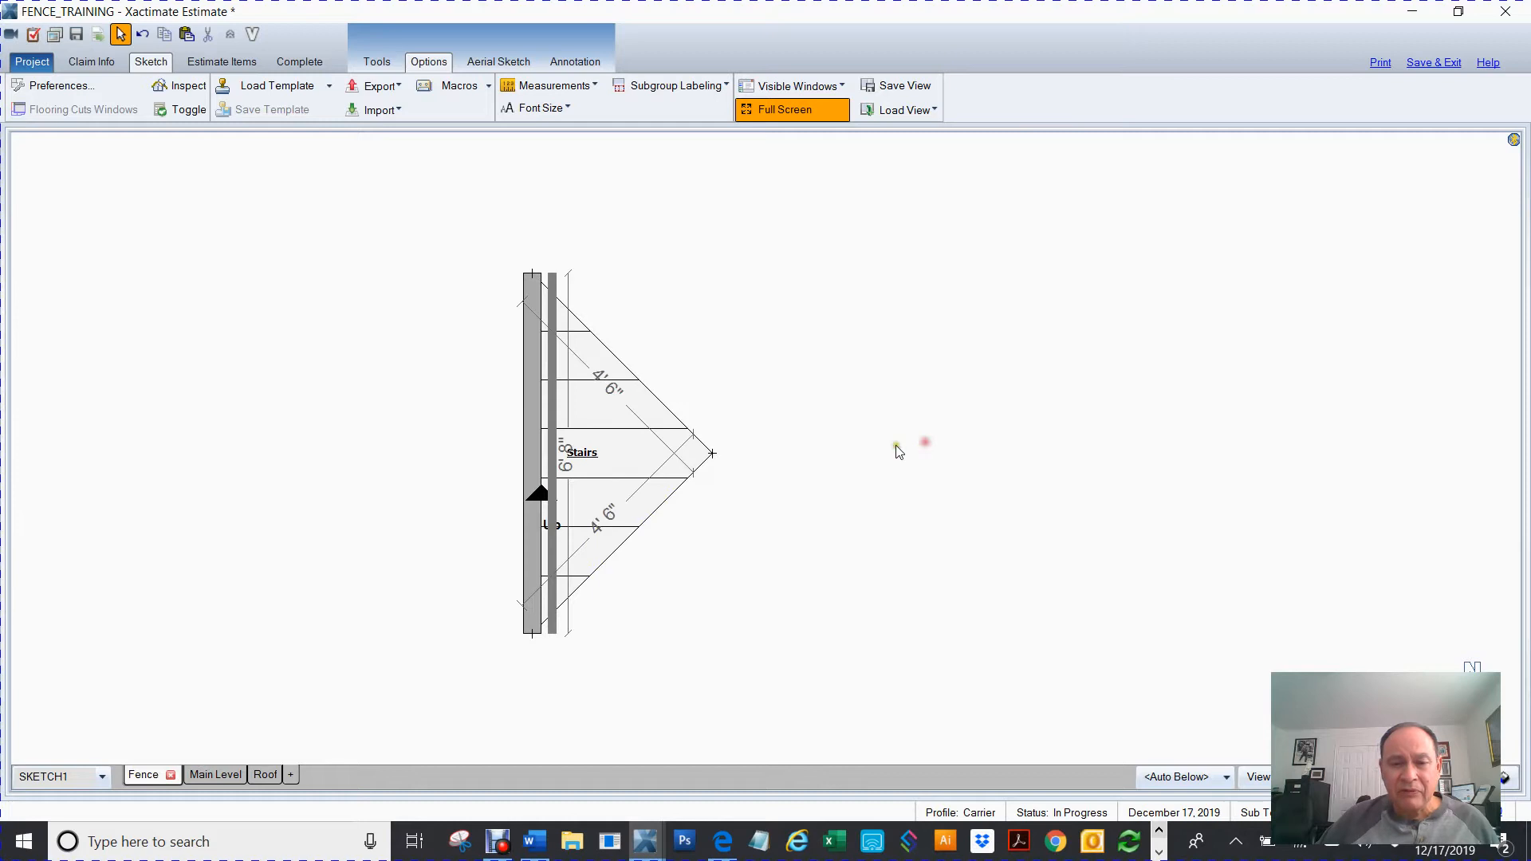
Step: Move the remaining staircase wall outward, away from the apex, until the two sloping sides are about 6' 2" long
{"action": "left_click", "coordinate": [614, 457]}
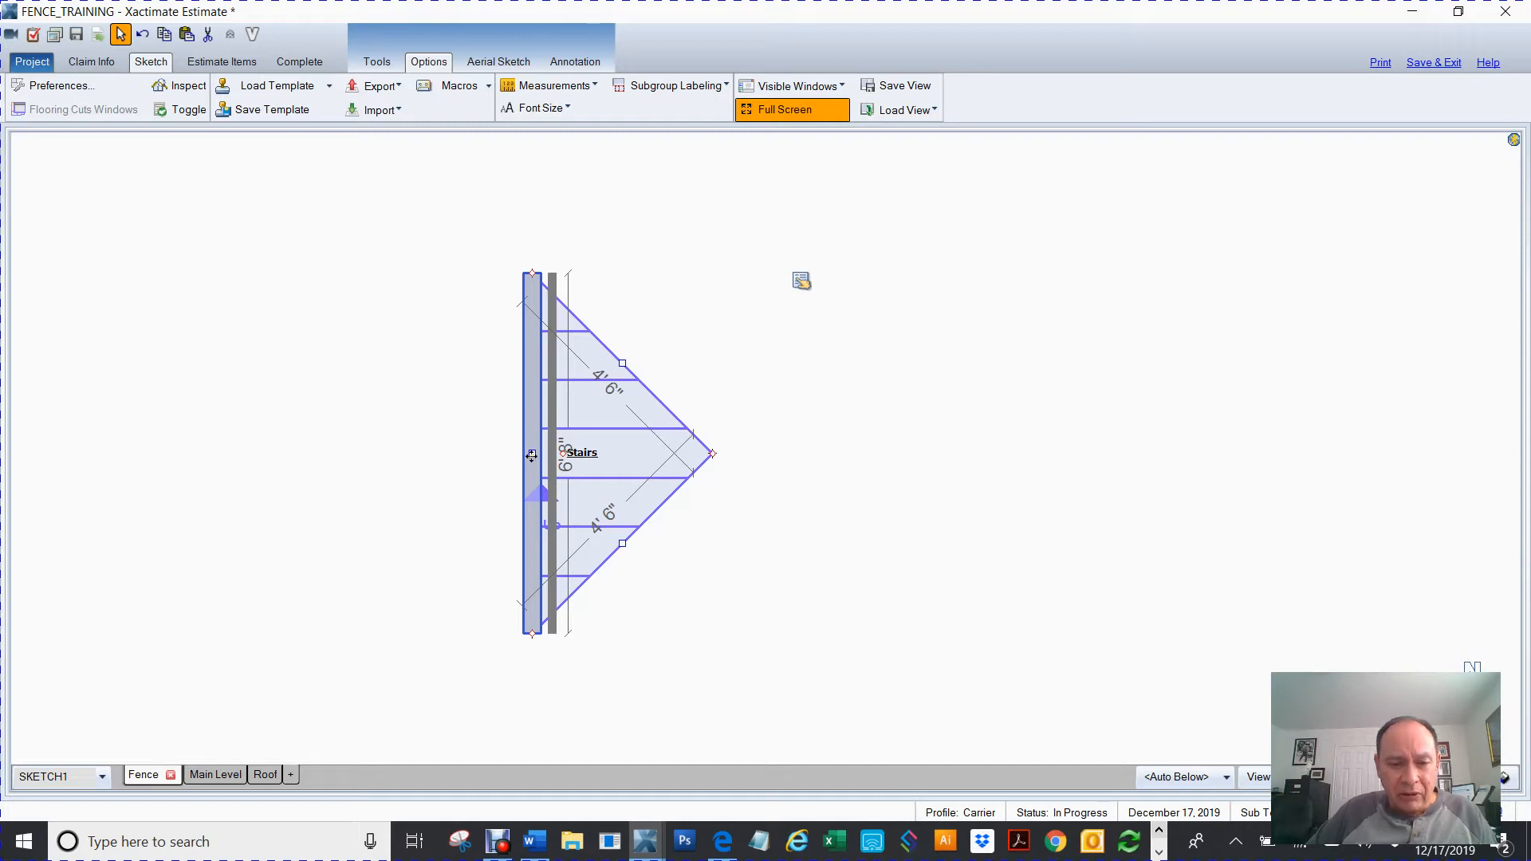
{"action": "left_click_drag", "start_coordinate": [532, 452], "coordinate": [465, 444]}
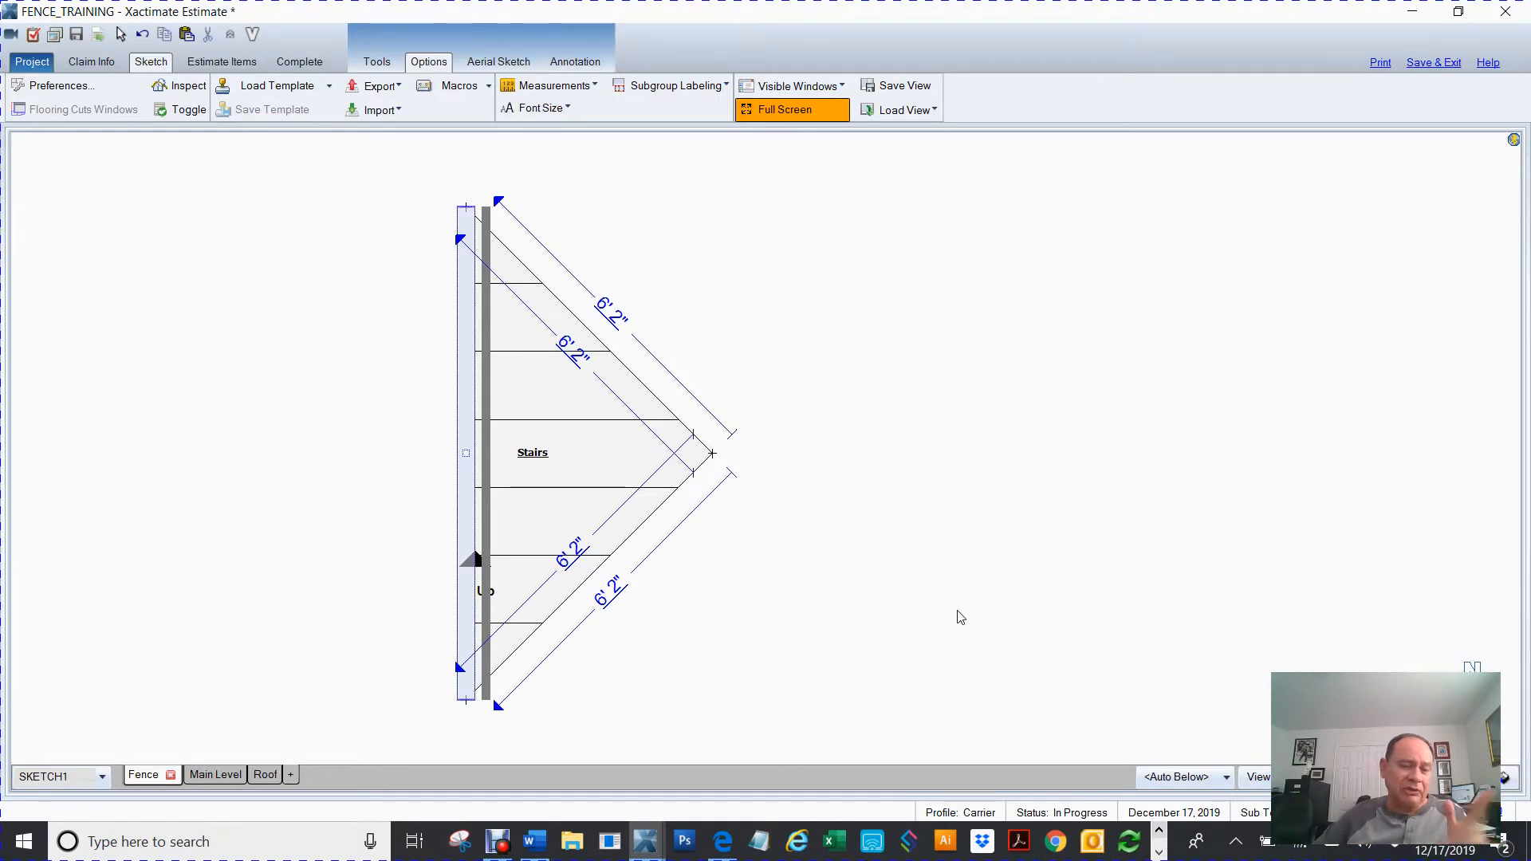
{"action": "scroll", "coordinate": [1012, 570], "scroll_direction": "up", "scroll_amount": 1}
{"action": "scroll", "coordinate": [896, 444], "scroll_direction": "down", "scroll_amount": 3}
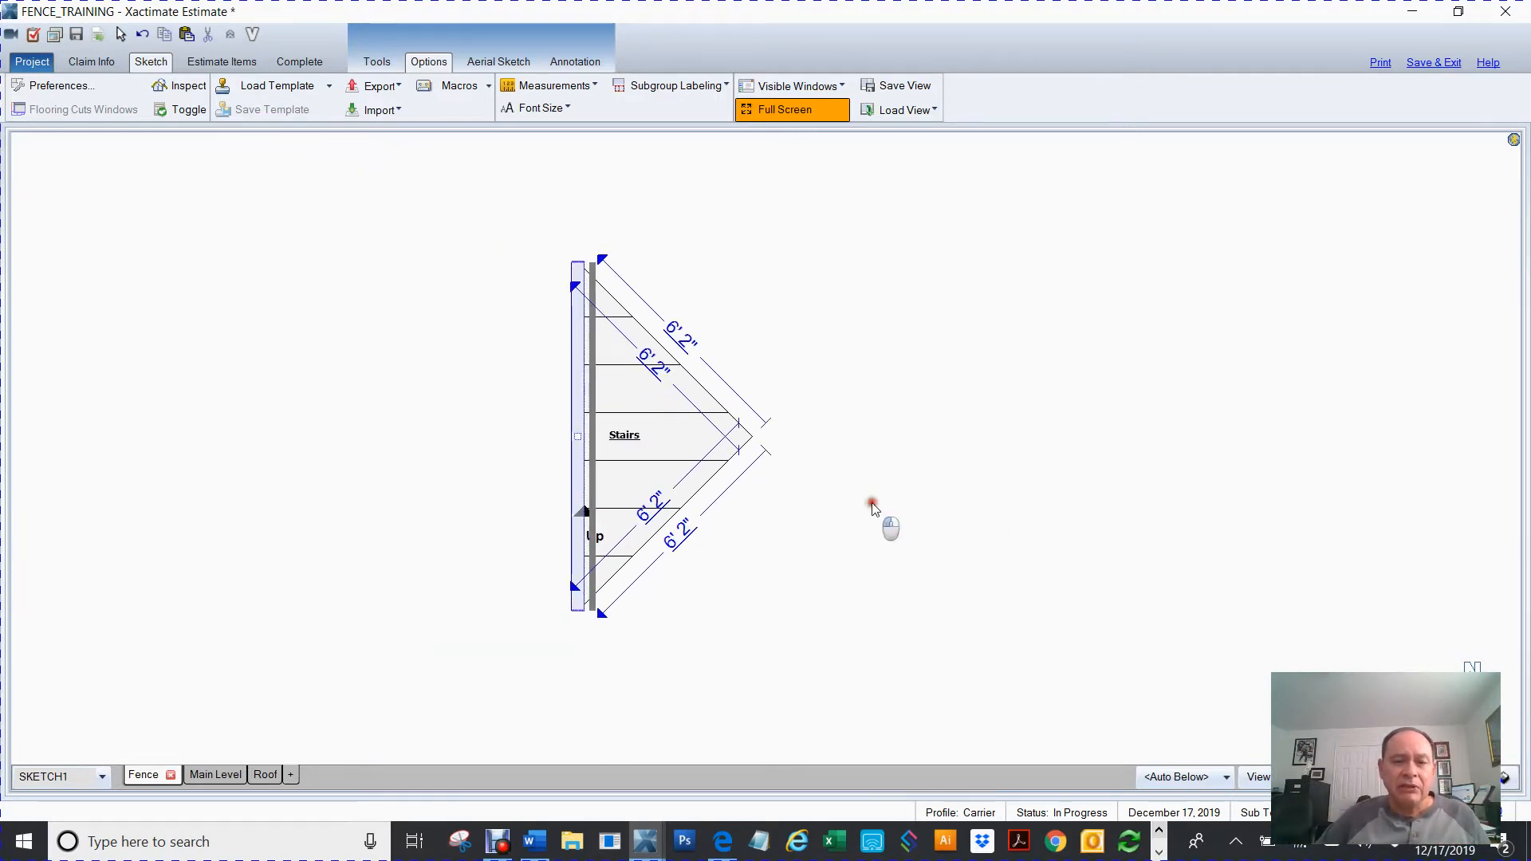
Step: Set Arced Wall to Yes in the properties of the staircase's remaining wall
{"action": "left_click", "coordinate": [575, 453]}
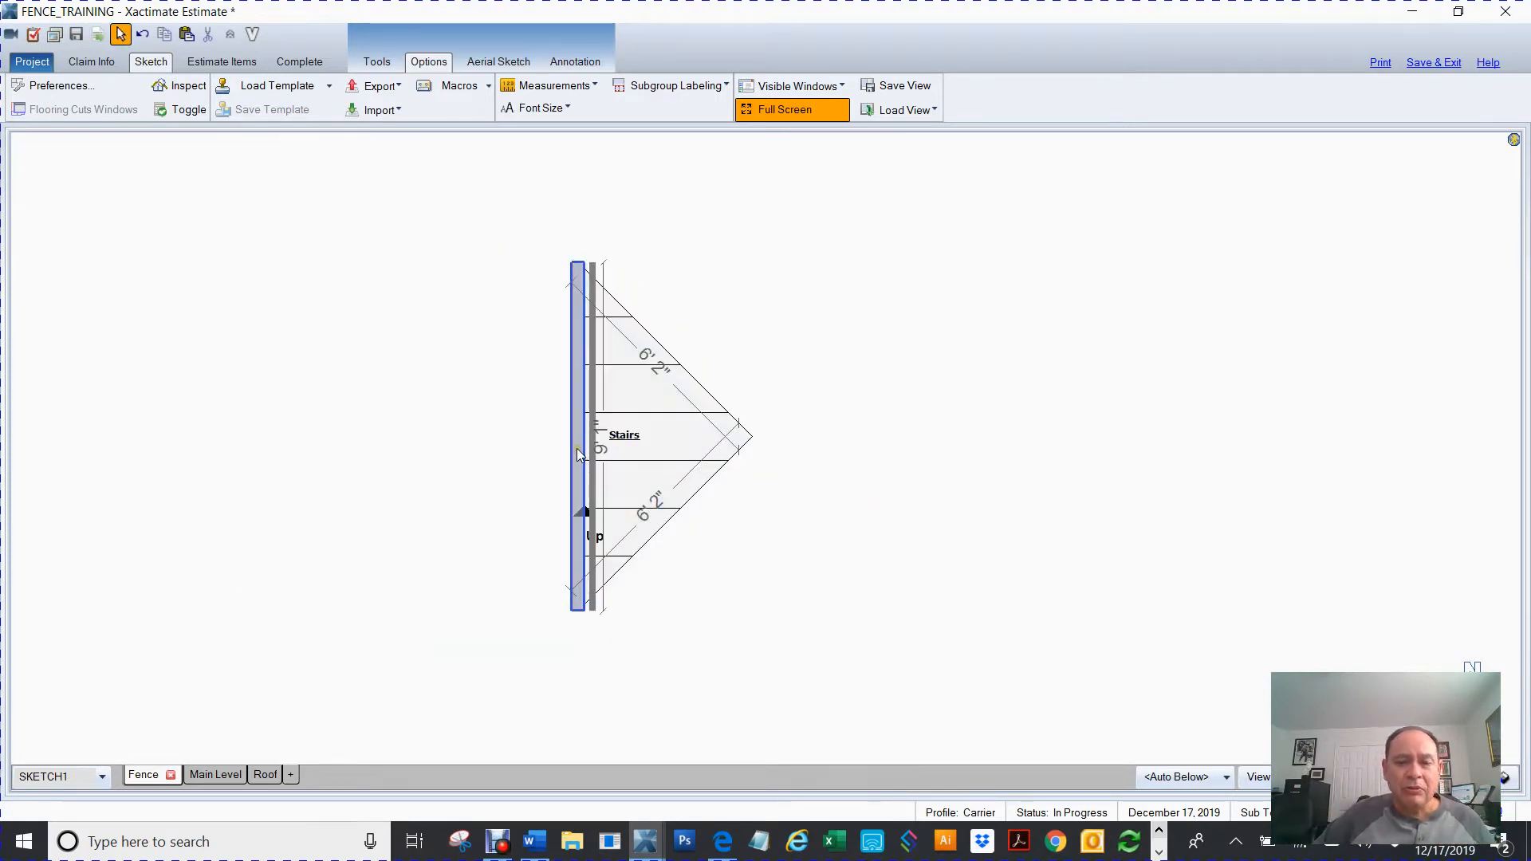
{"action": "left_click", "coordinate": [577, 448]}
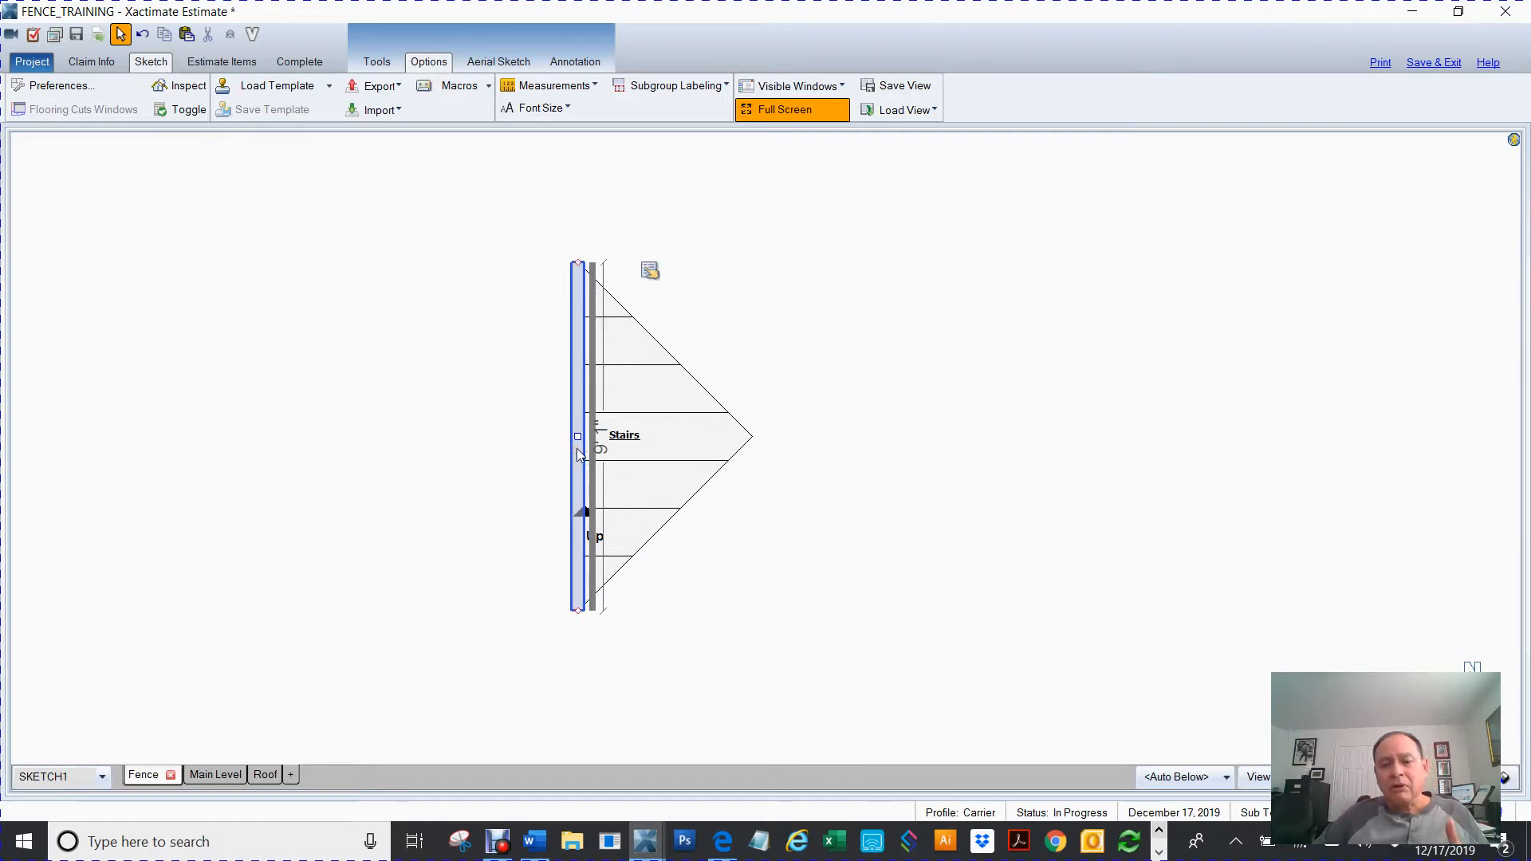
{"action": "double_click", "coordinate": [585, 457]}
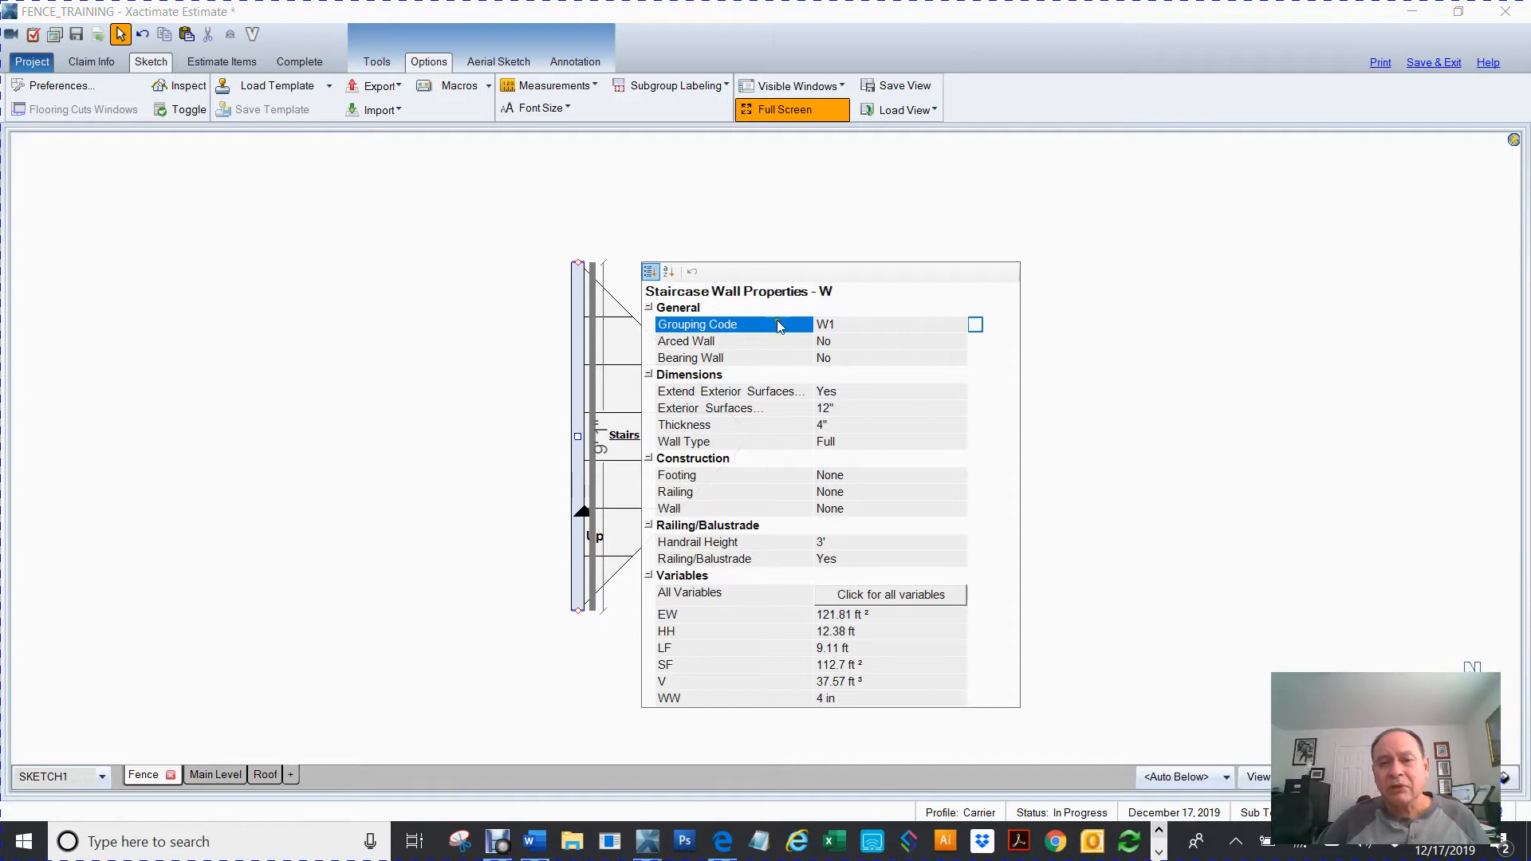
{"action": "left_click", "coordinate": [833, 341]}
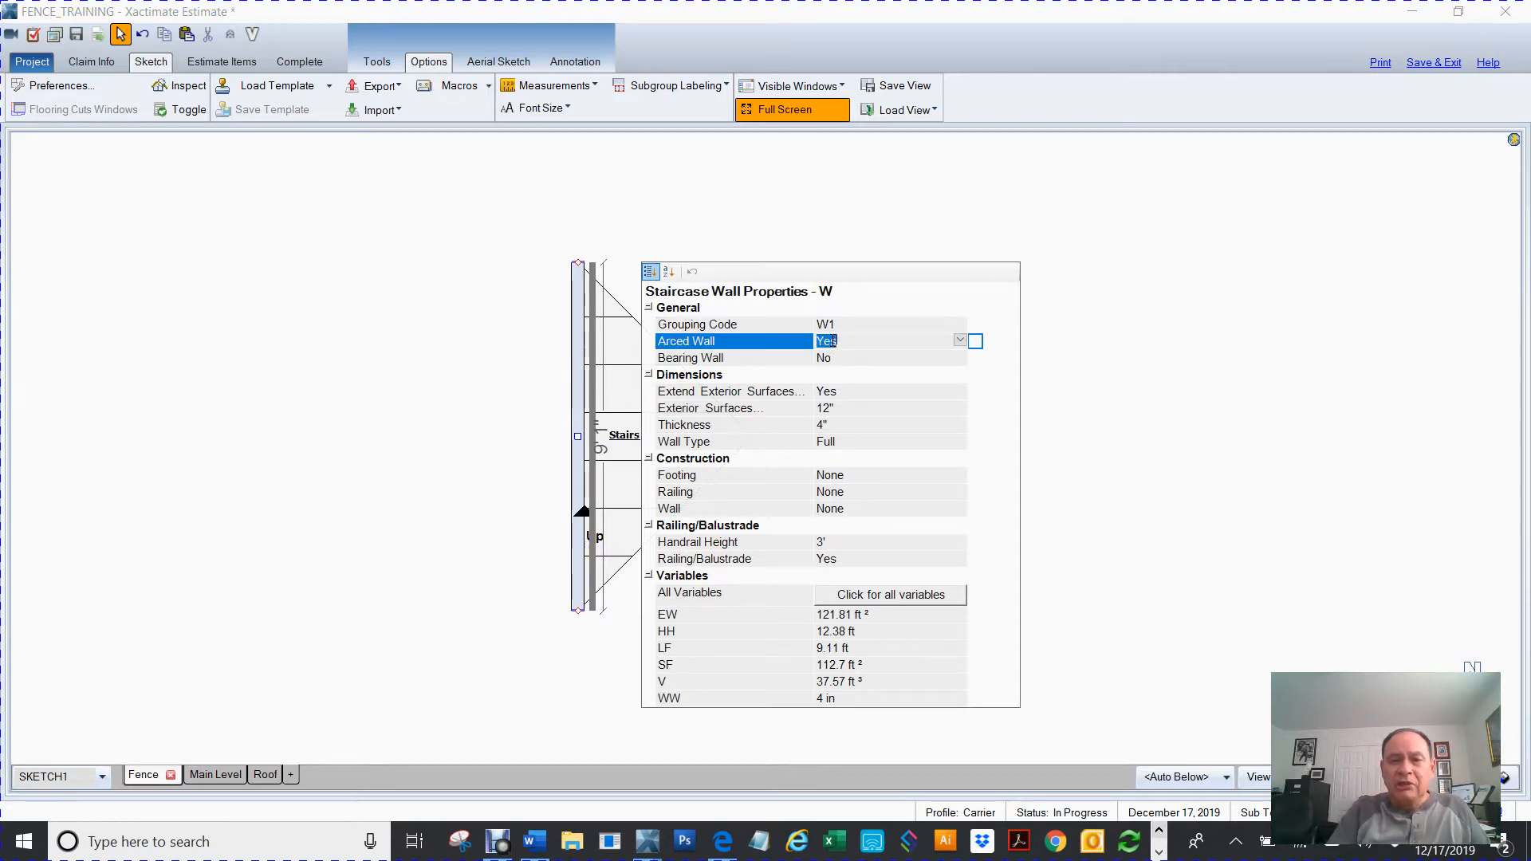
{"action": "double_click", "coordinate": [833, 341]}
{"action": "left_click", "coordinate": [511, 407]}
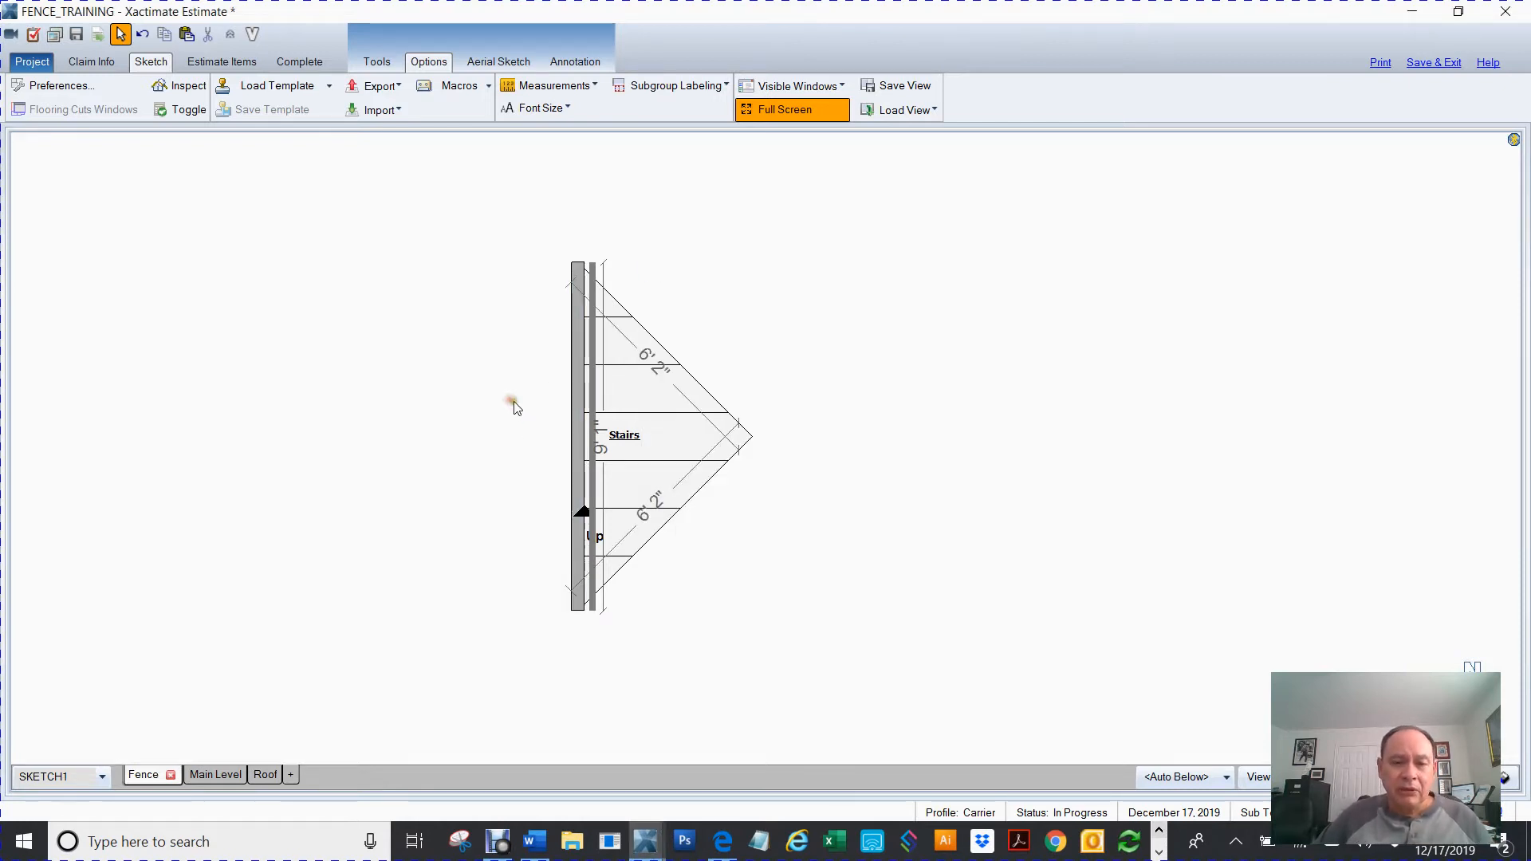
Step: Bow the arced staircase wall outward by about 9' 2" to form a large open circle around the stairs
{"action": "left_click", "coordinate": [577, 446]}
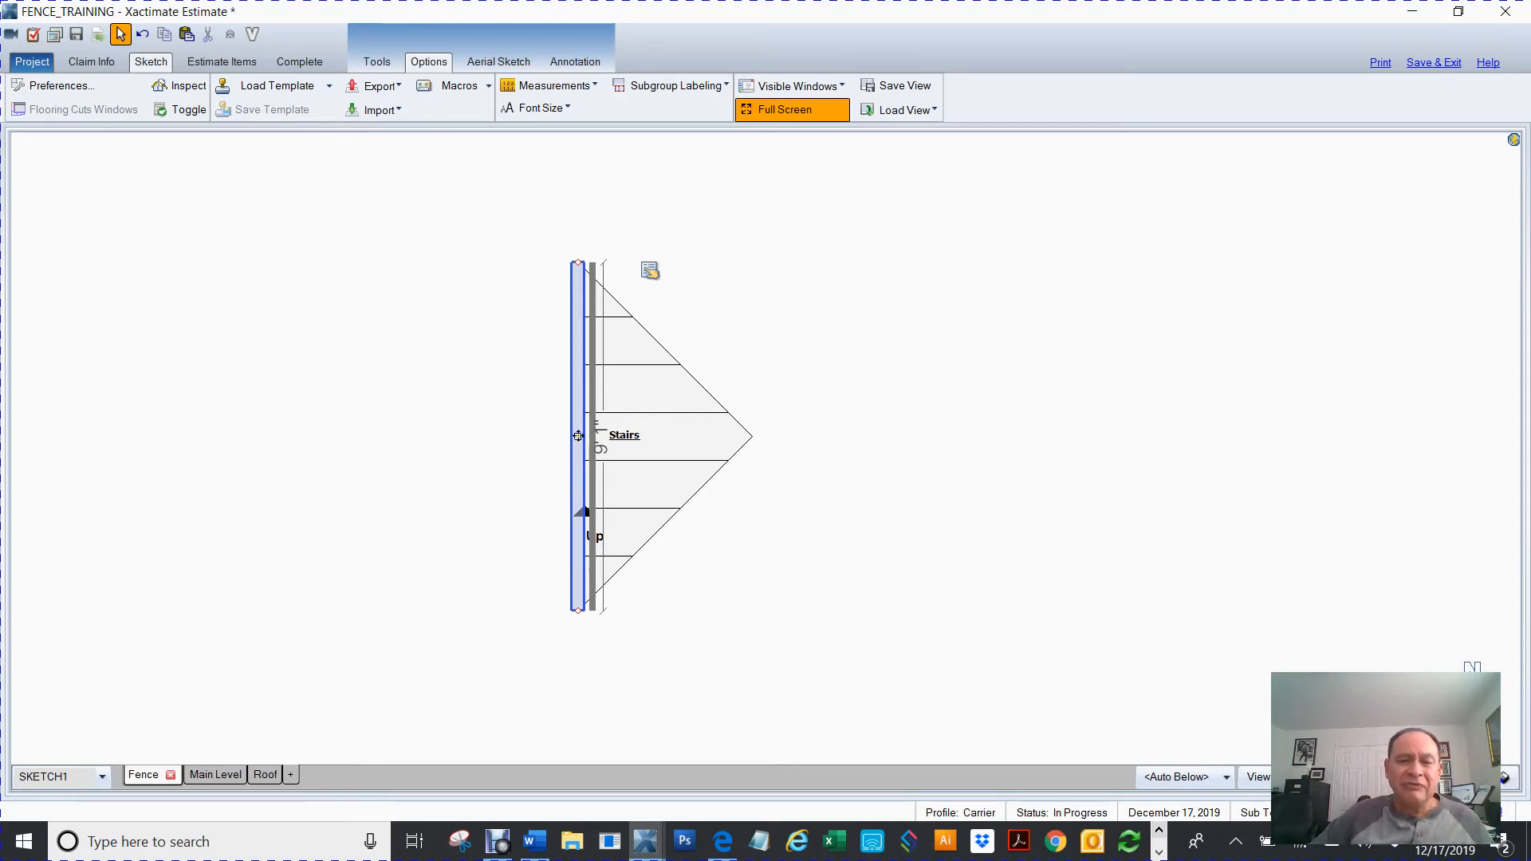
{"action": "left_click_drag", "start_coordinate": [578, 436], "coordinate": [229, 472]}
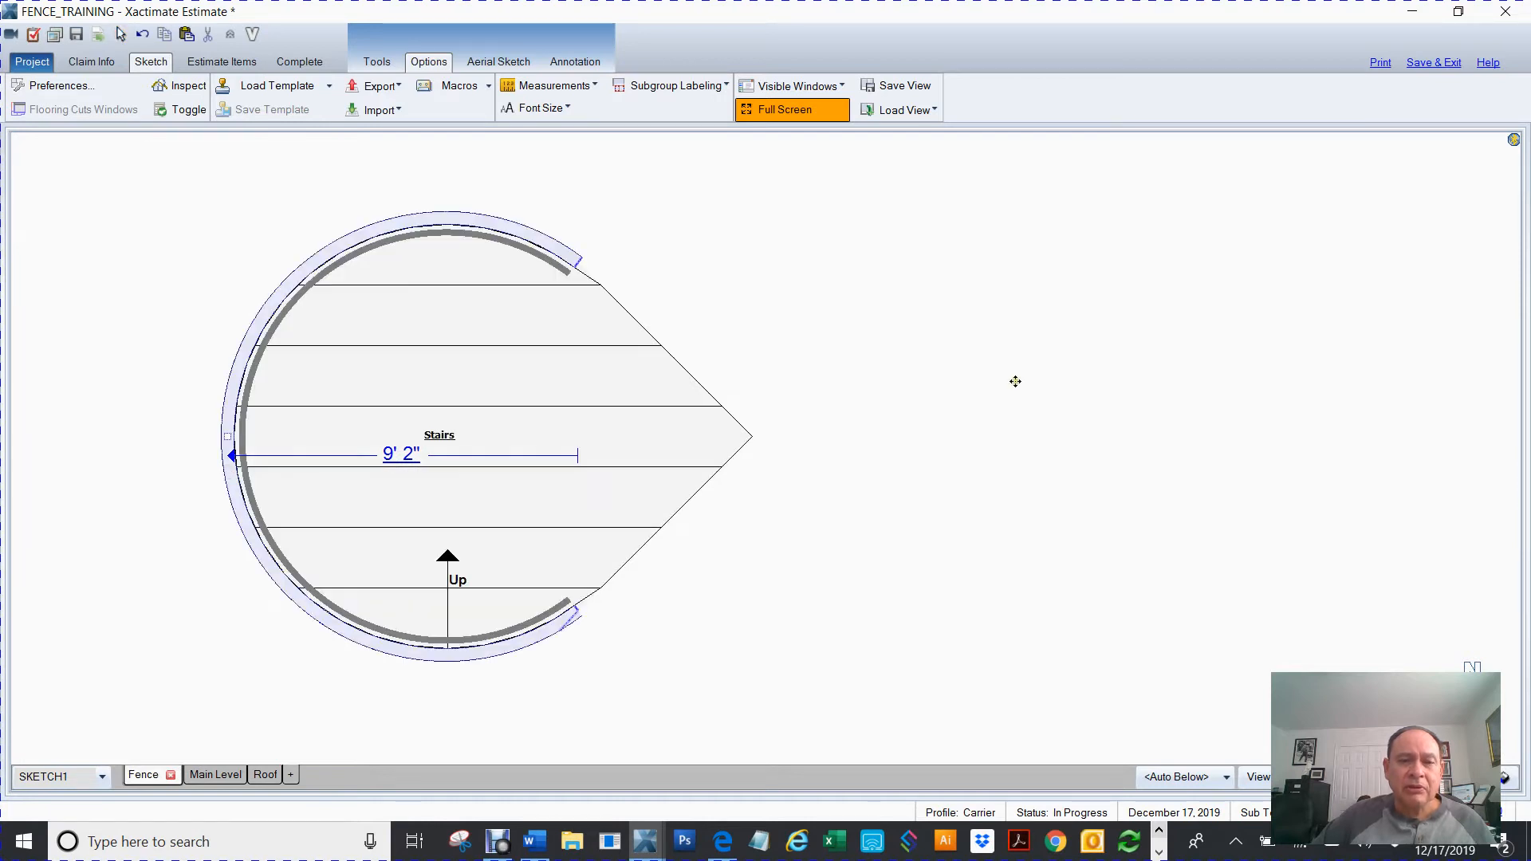
{"action": "scroll", "coordinate": [1035, 395], "scroll_direction": "down", "scroll_amount": 1}
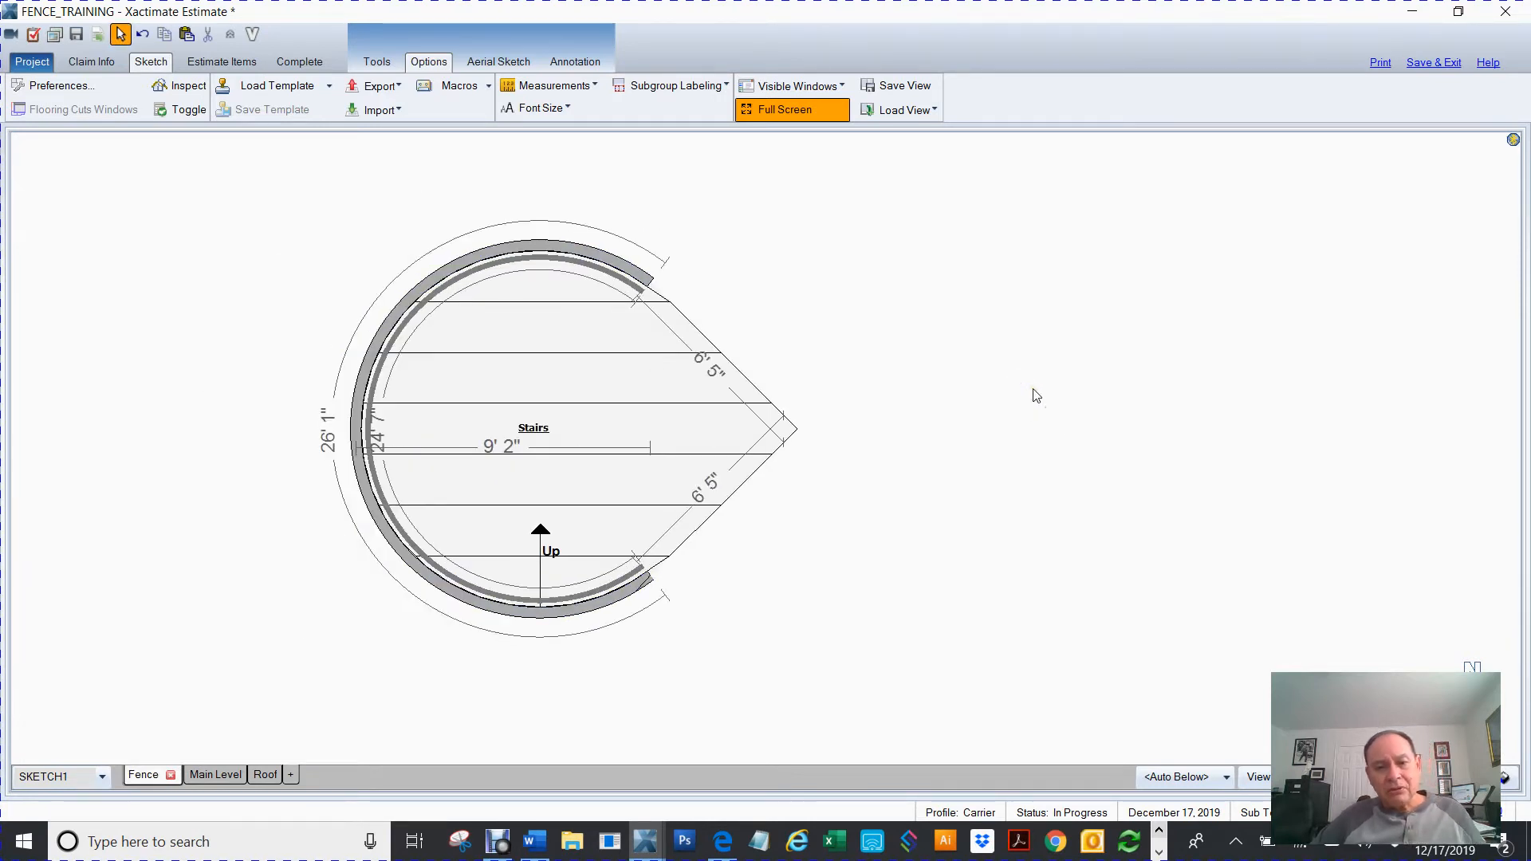
Step: Swing the upper end of the arced wall around to the far side of the apex, leaving its open edge about 6' 3" long
{"action": "left_click", "coordinate": [595, 418]}
{"action": "left_click", "coordinate": [650, 285]}
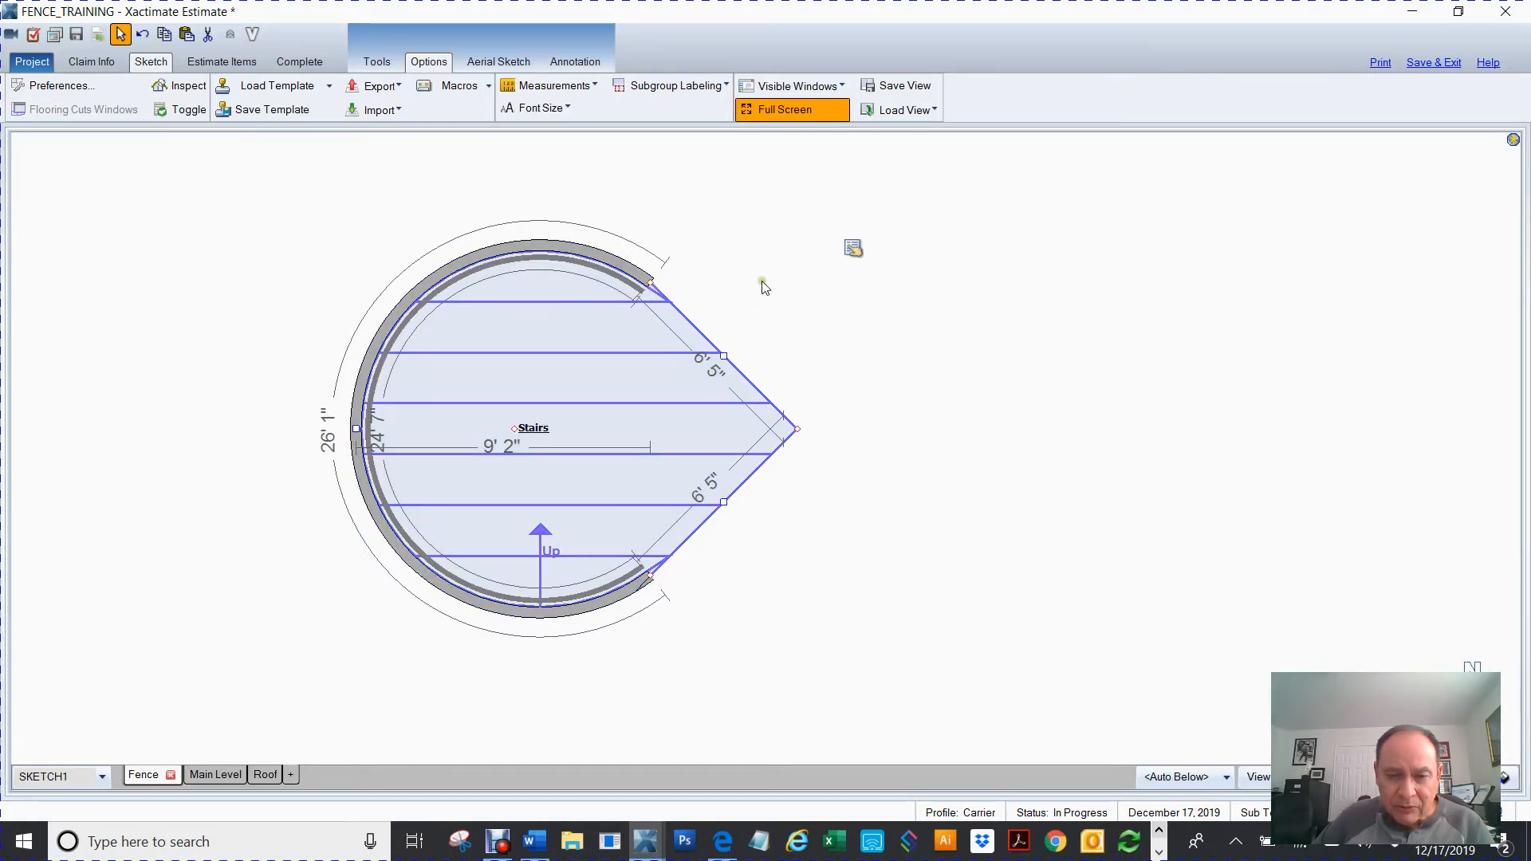
{"action": "left_click", "coordinate": [649, 281]}
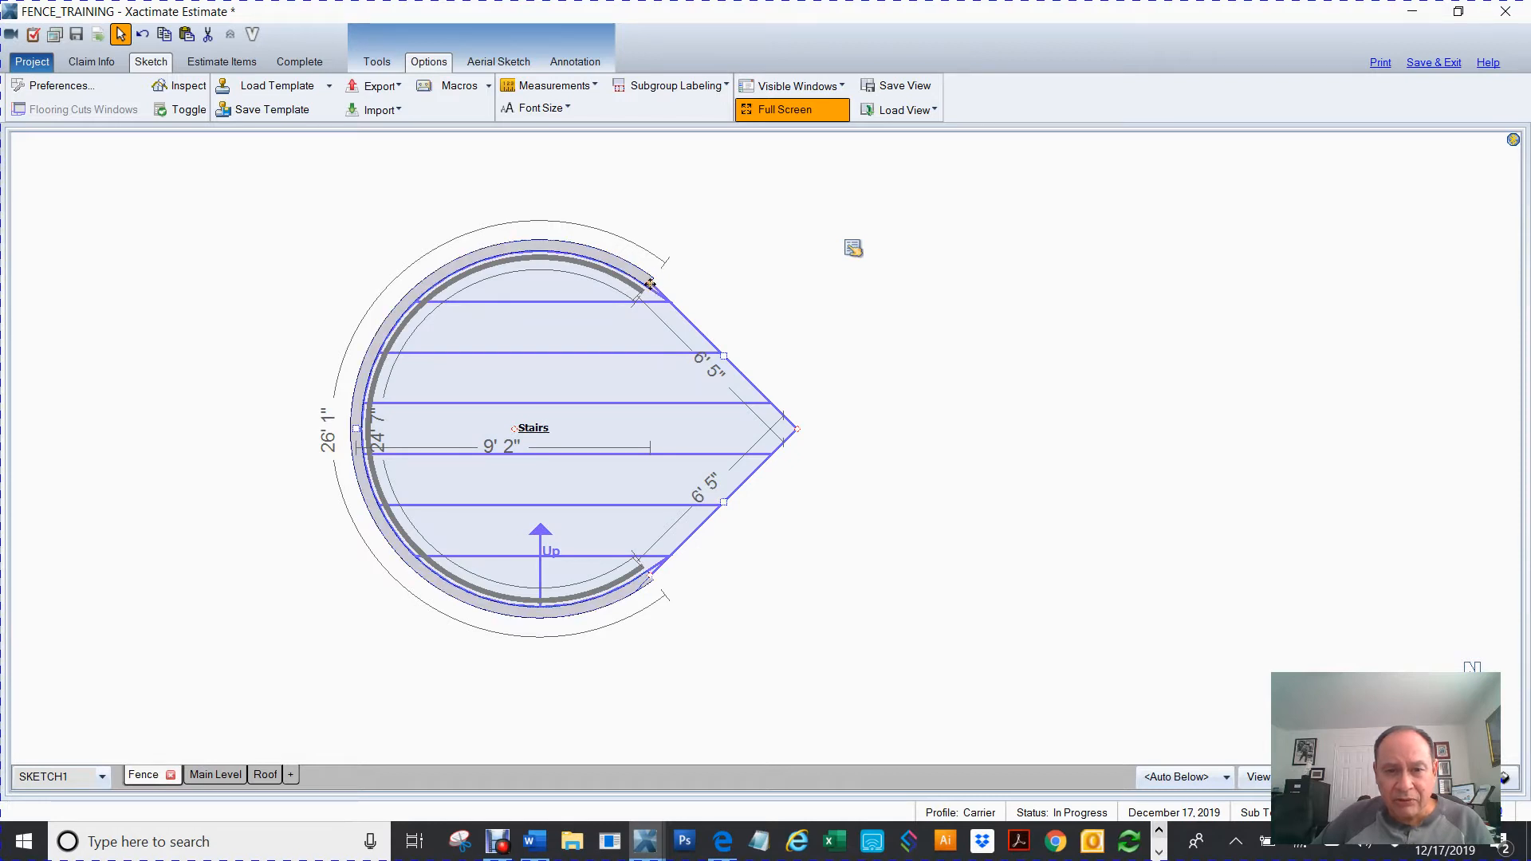
{"action": "mouse_move", "coordinate": [650, 283]}
{"action": "left_mouse_down"}
{"action": "mouse_move", "coordinate": [669, 270]}
{"action": "mouse_move", "coordinate": [733, 366]}
{"action": "mouse_move", "coordinate": [807, 433]}
{"action": "mouse_move", "coordinate": [947, 653]}
{"action": "mouse_move", "coordinate": [953, 595]}
{"action": "left_mouse_up"}
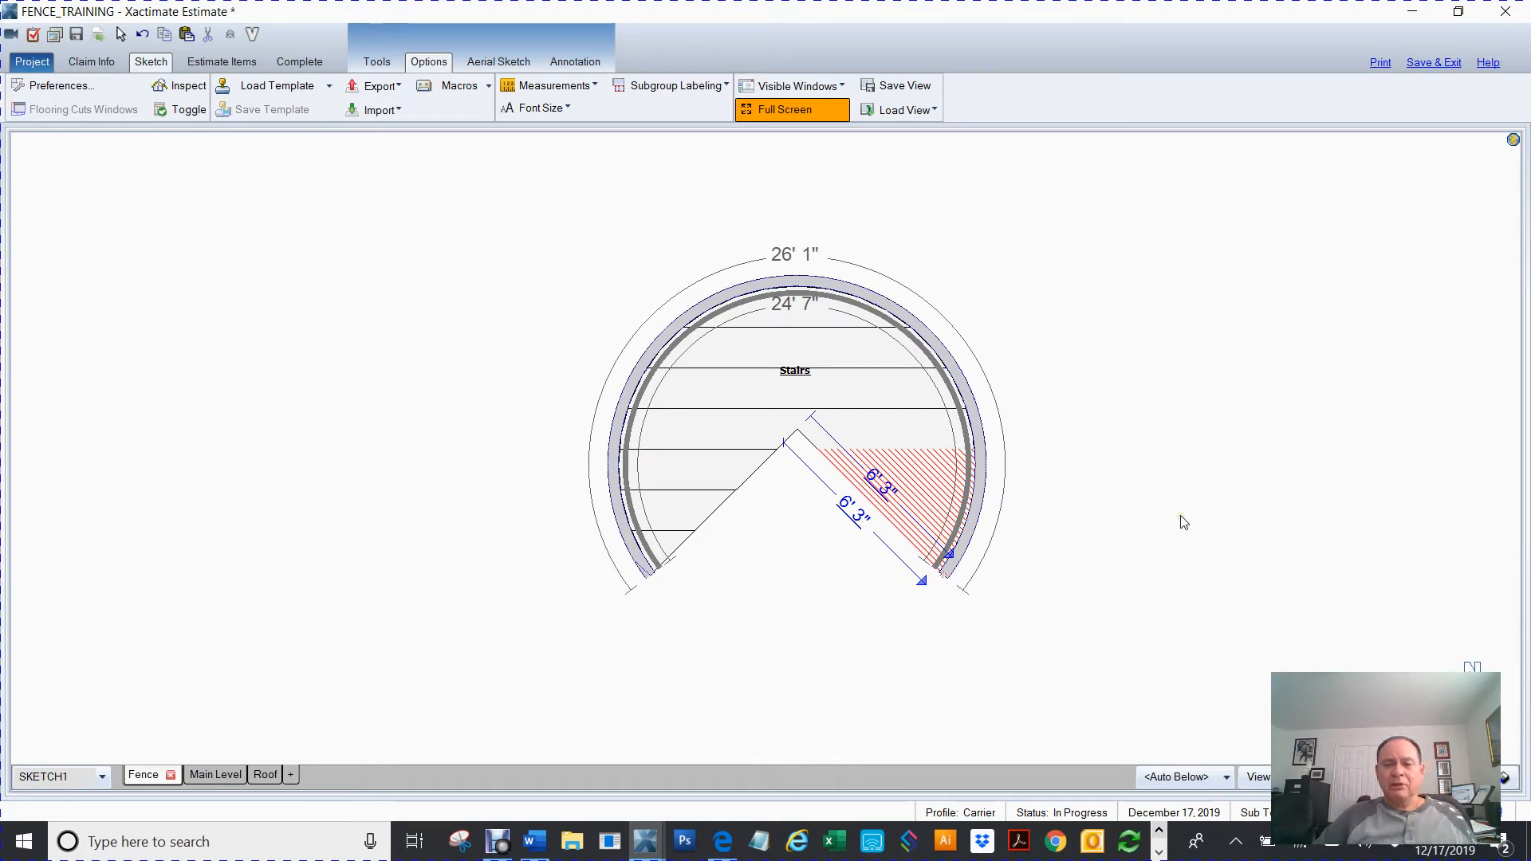
{"action": "left_click", "coordinate": [1158, 482]}
{"action": "mouse_move", "coordinate": [1111, 461]}
{"action": "left_mouse_down"}
{"action": "mouse_move", "coordinate": [855, 529]}
{"action": "mouse_move", "coordinate": [886, 520]}
{"action": "left_mouse_up"}
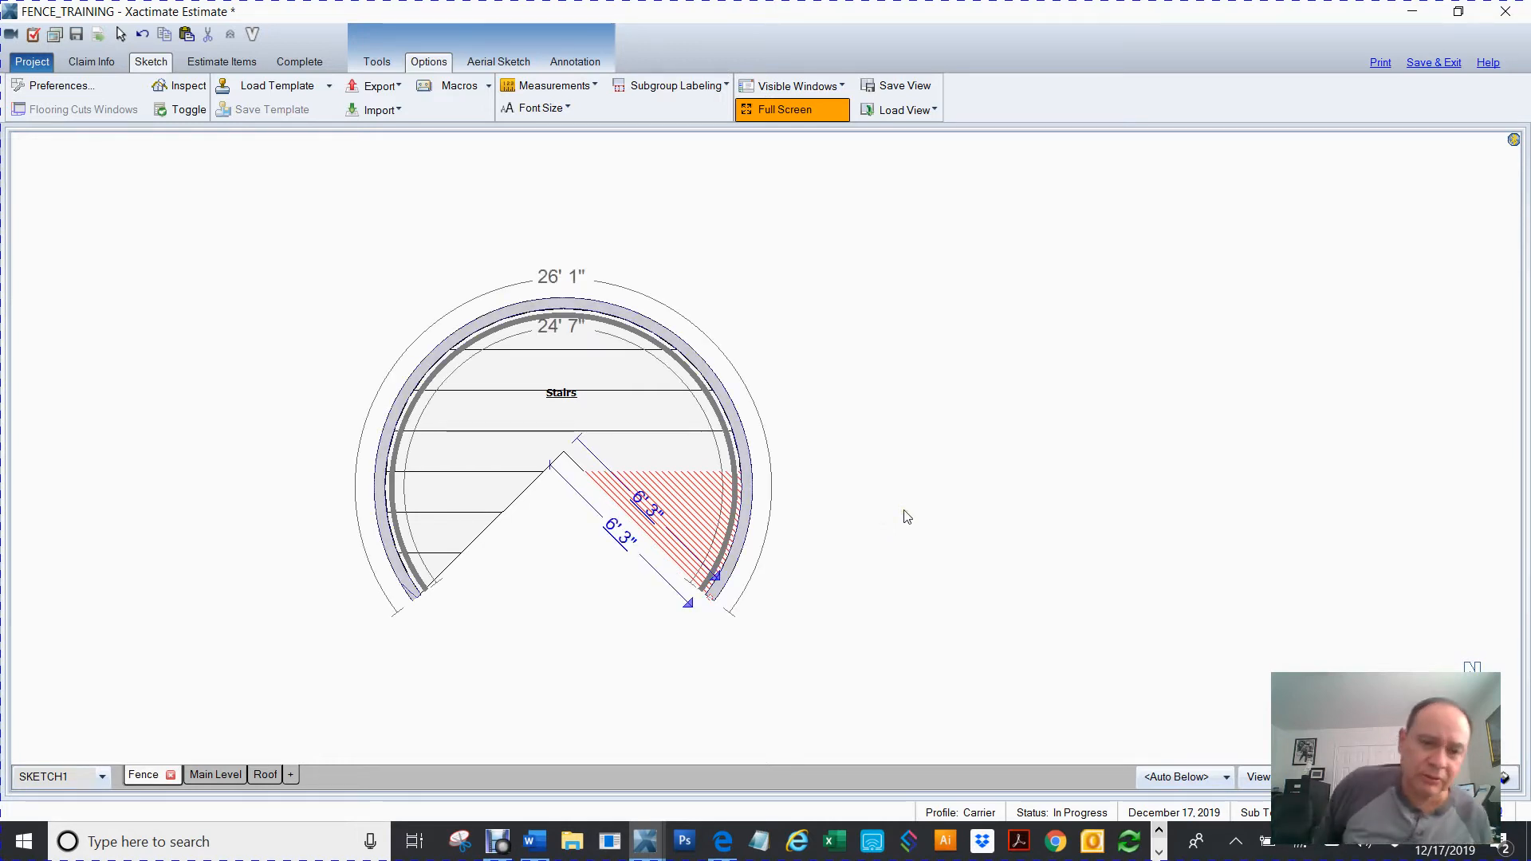
{"action": "mouse_move", "coordinate": [907, 517]}
{"action": "left_mouse_down"}
{"action": "mouse_move", "coordinate": [837, 488]}
{"action": "mouse_move", "coordinate": [908, 441]}
{"action": "left_mouse_up"}
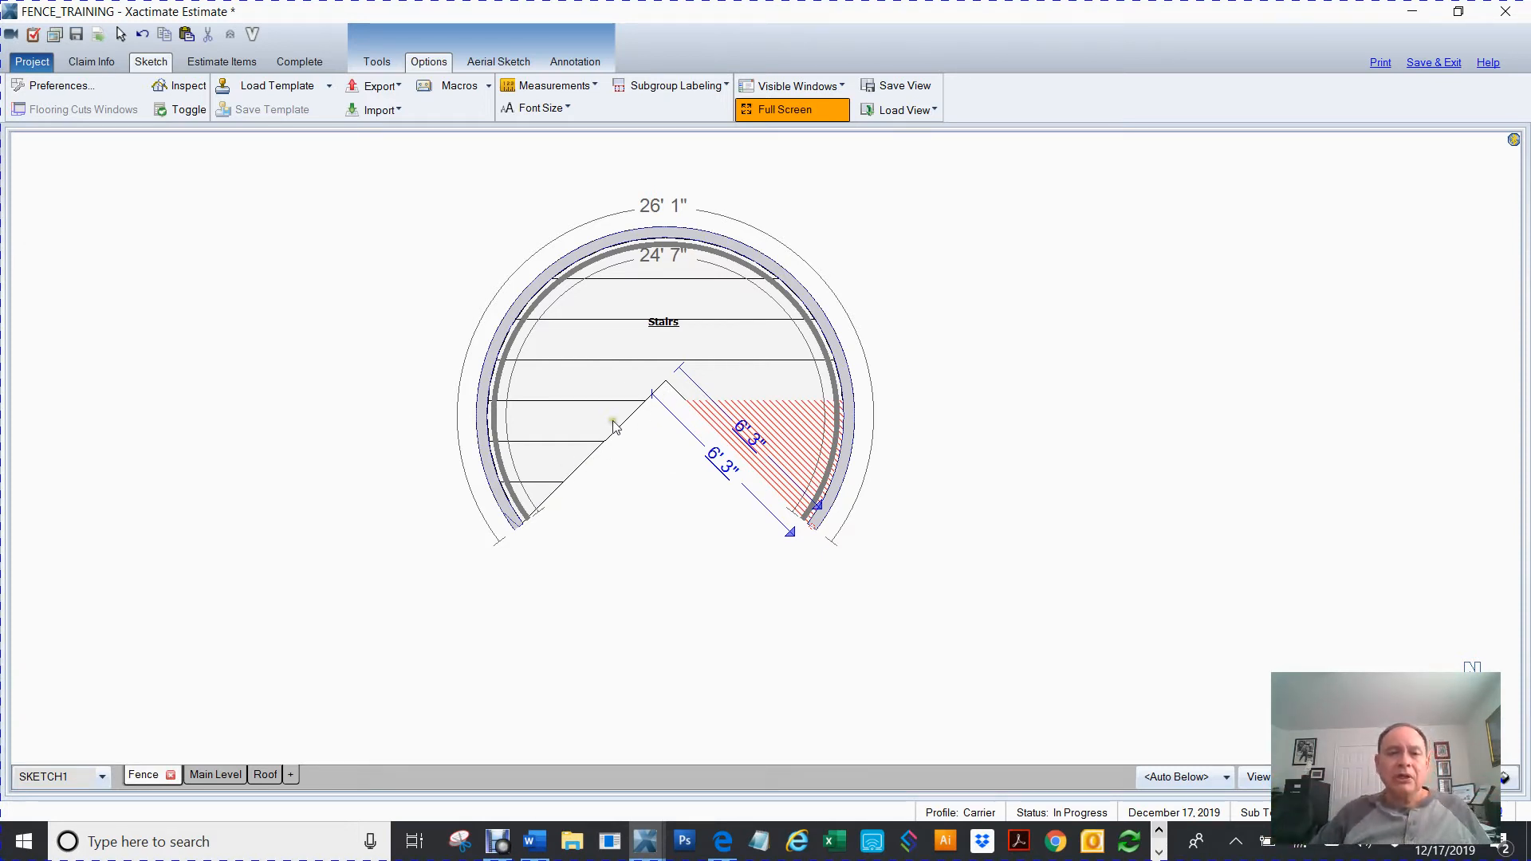
Step: Free-rotate the whole staircase clockwise until its two open edges run exactly horizontal and vertical
{"action": "left_click", "coordinate": [627, 378]}
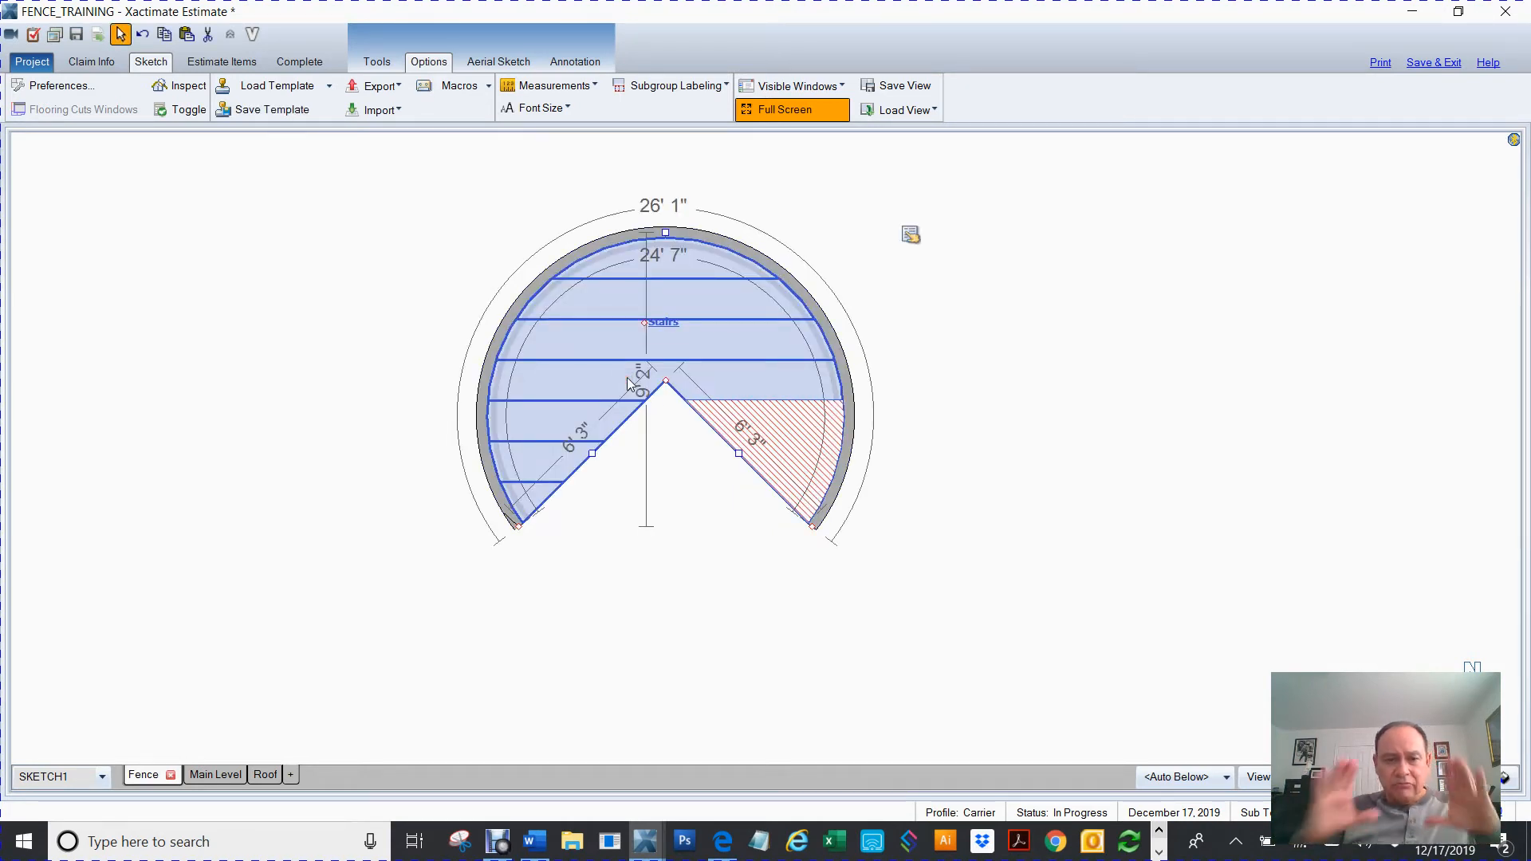
{"action": "left_click", "coordinate": [653, 555]}
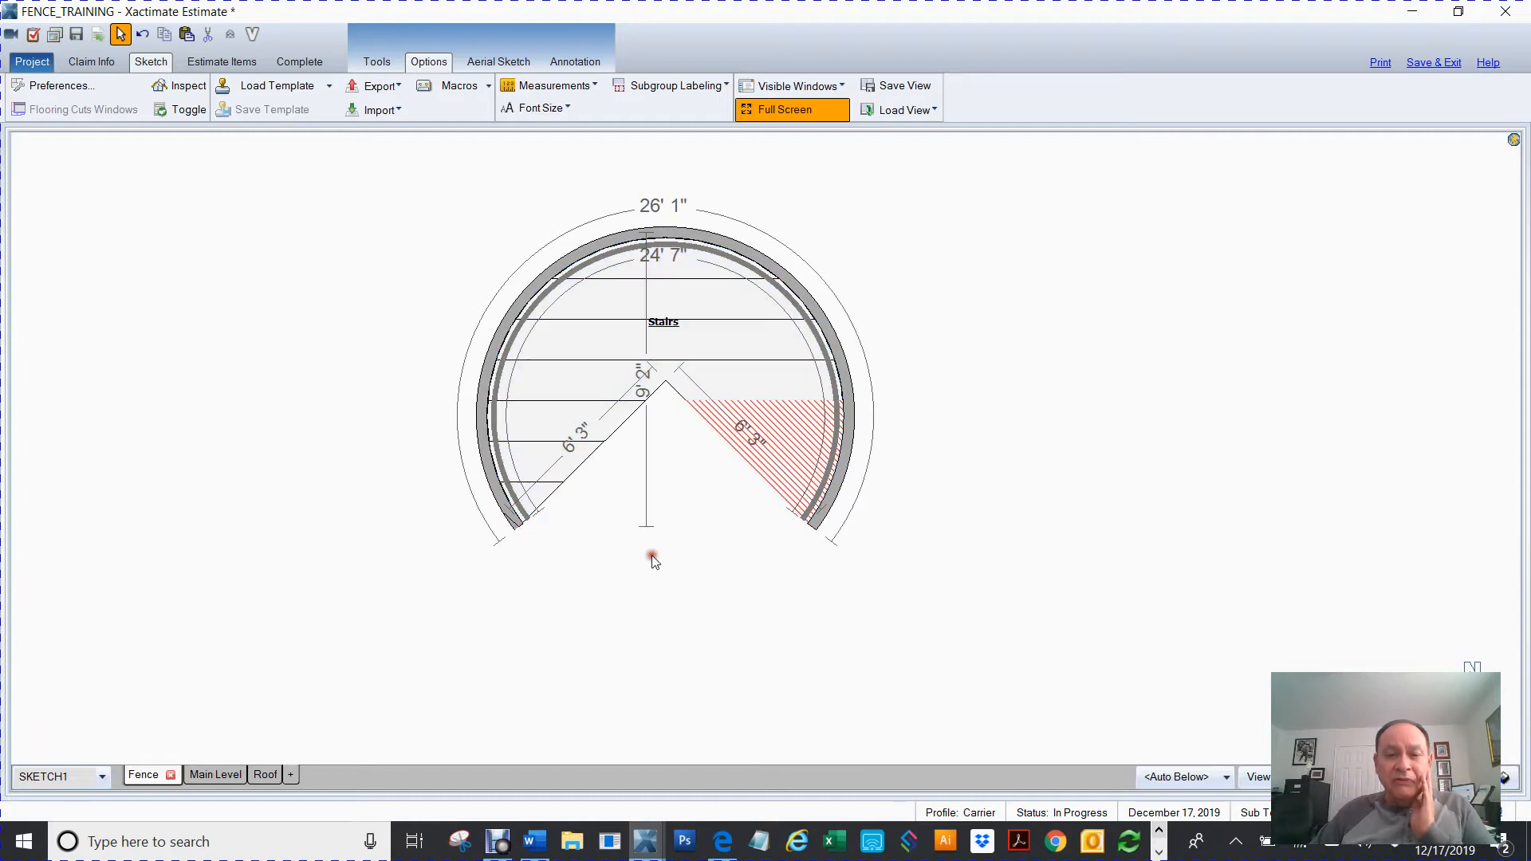
{"action": "left_click", "coordinate": [377, 62]}
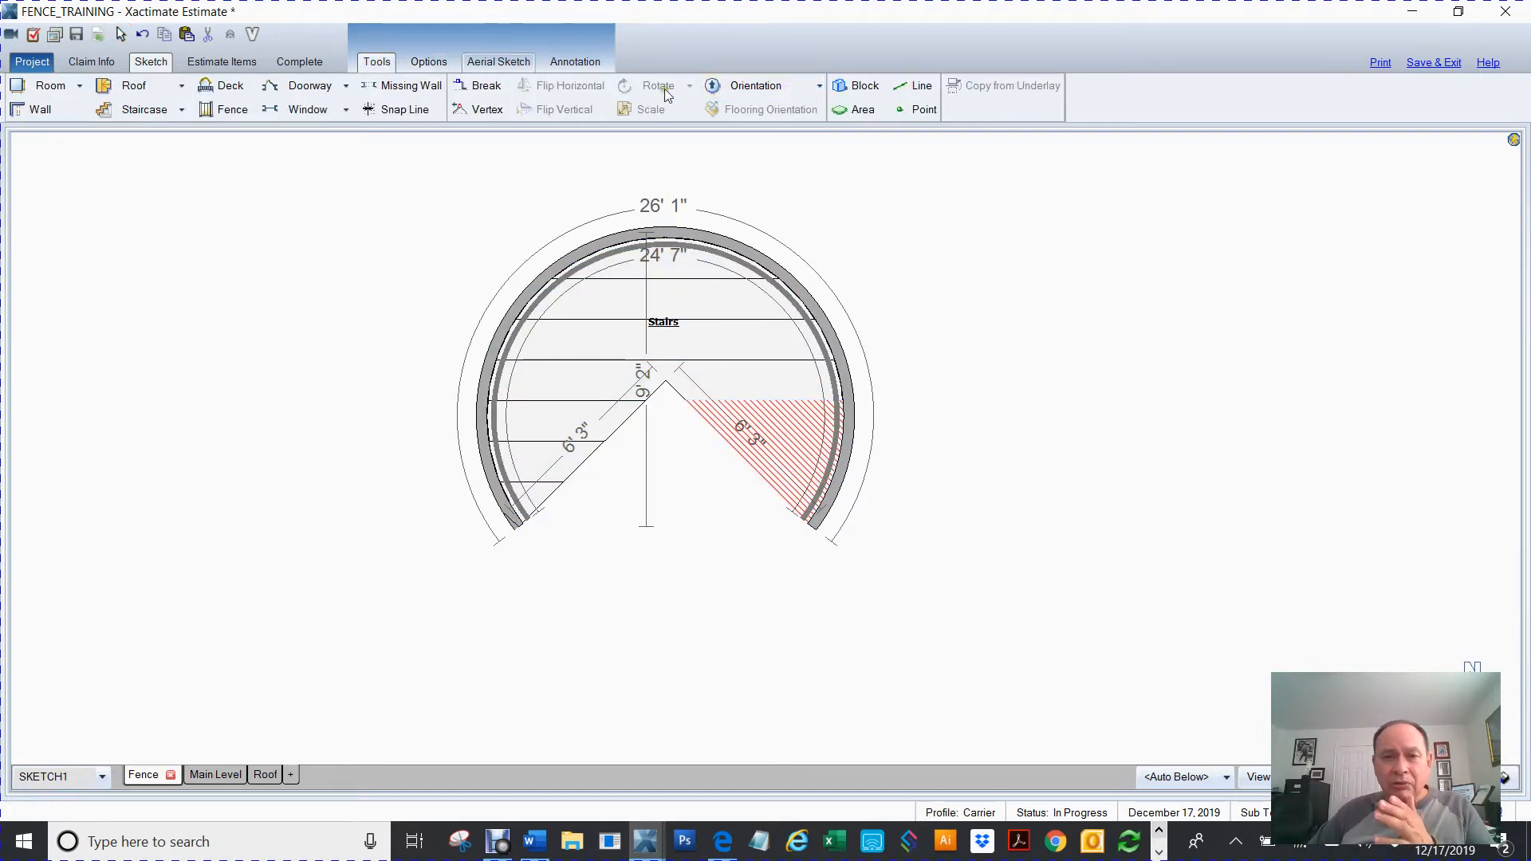
{"action": "left_click", "coordinate": [735, 349]}
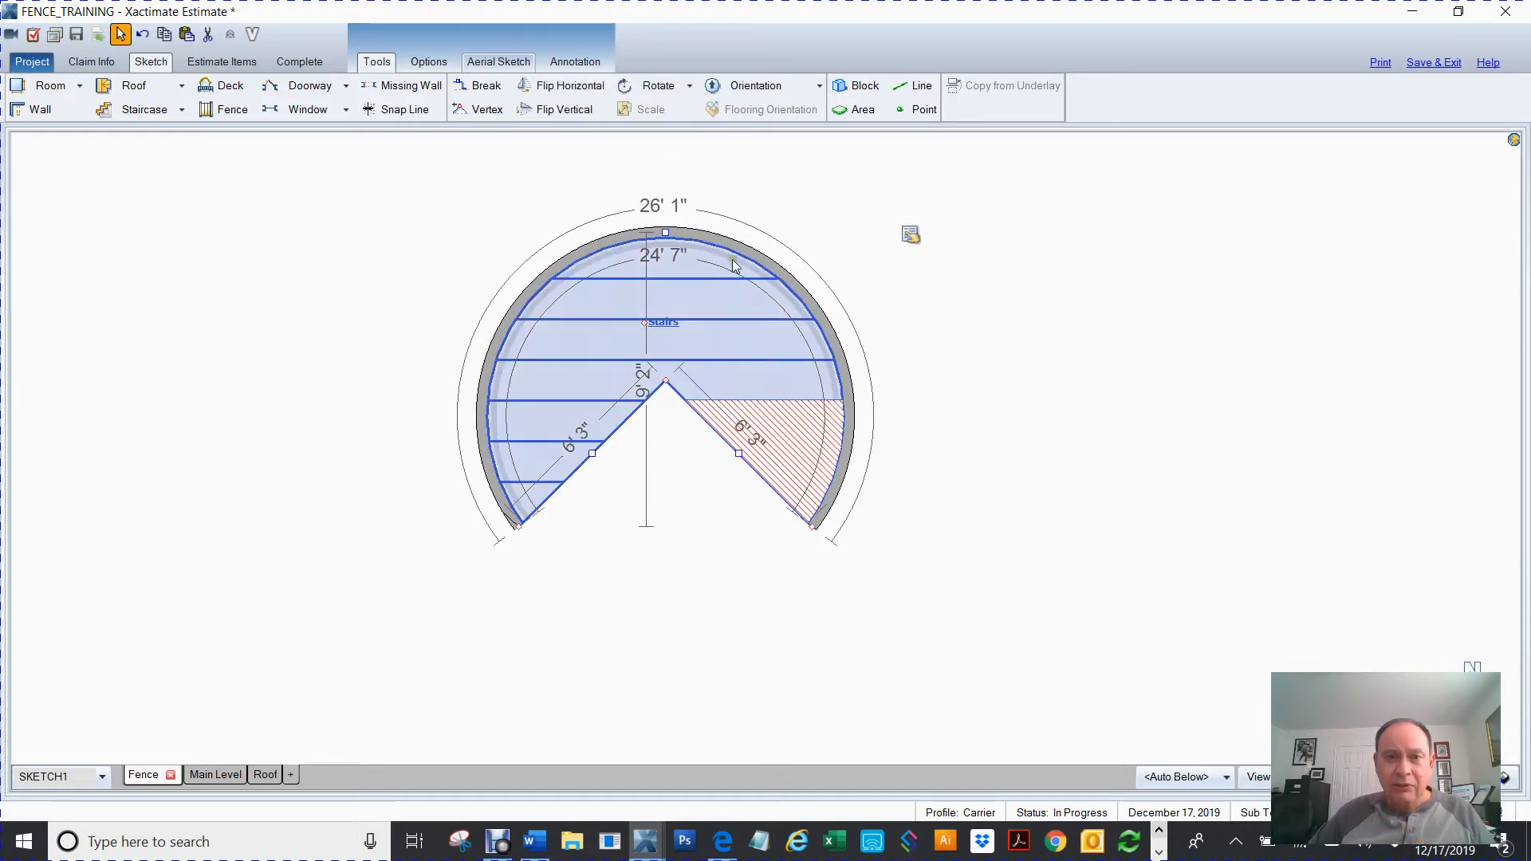
{"action": "left_click", "coordinate": [690, 89]}
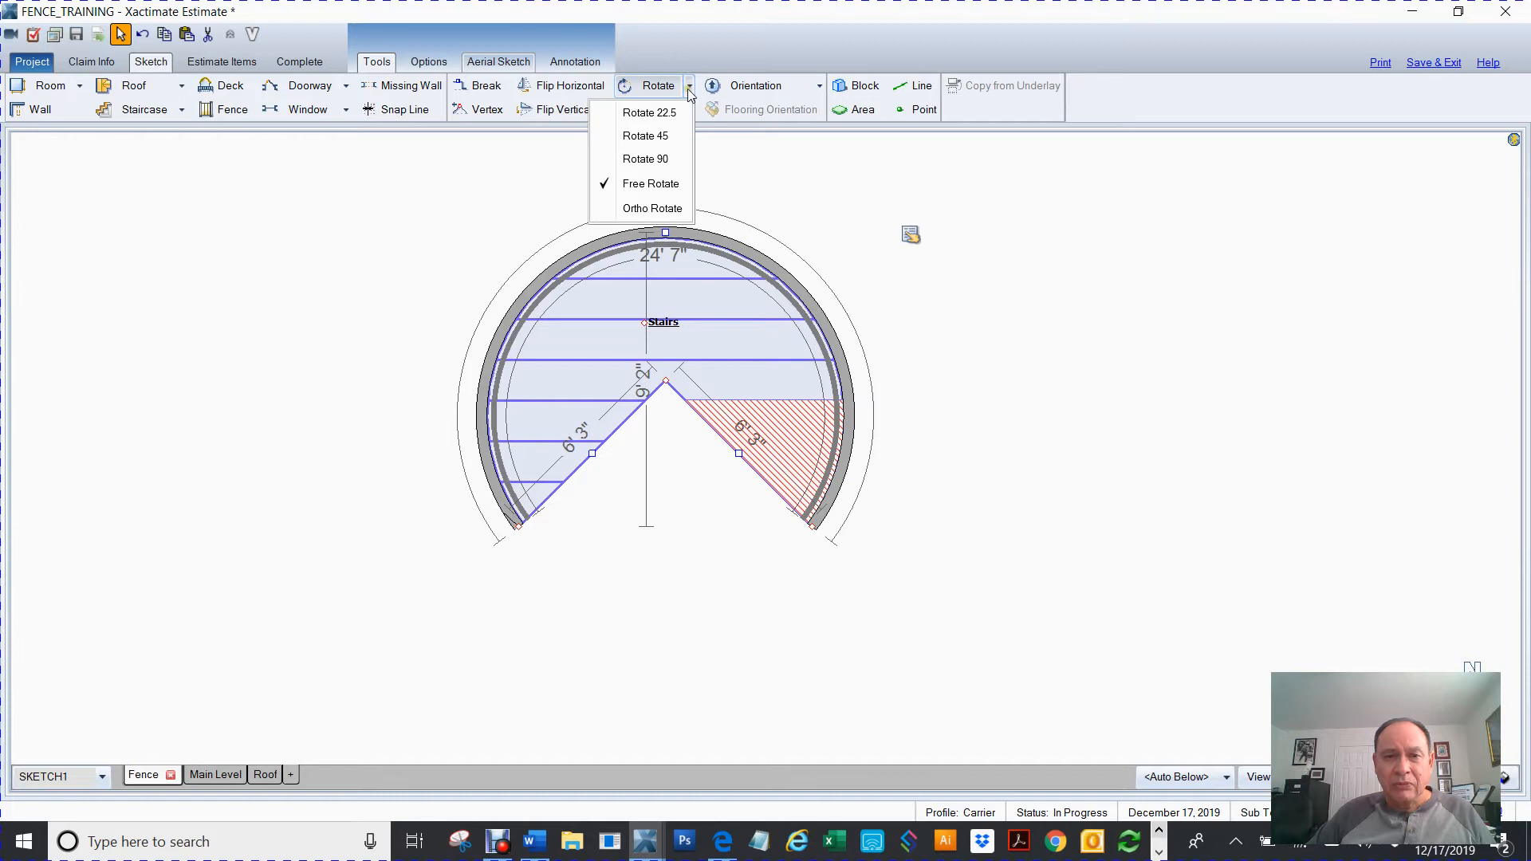
{"action": "left_click", "coordinate": [653, 184]}
{"action": "left_click_drag", "start_coordinate": [800, 427], "coordinate": [776, 513]}
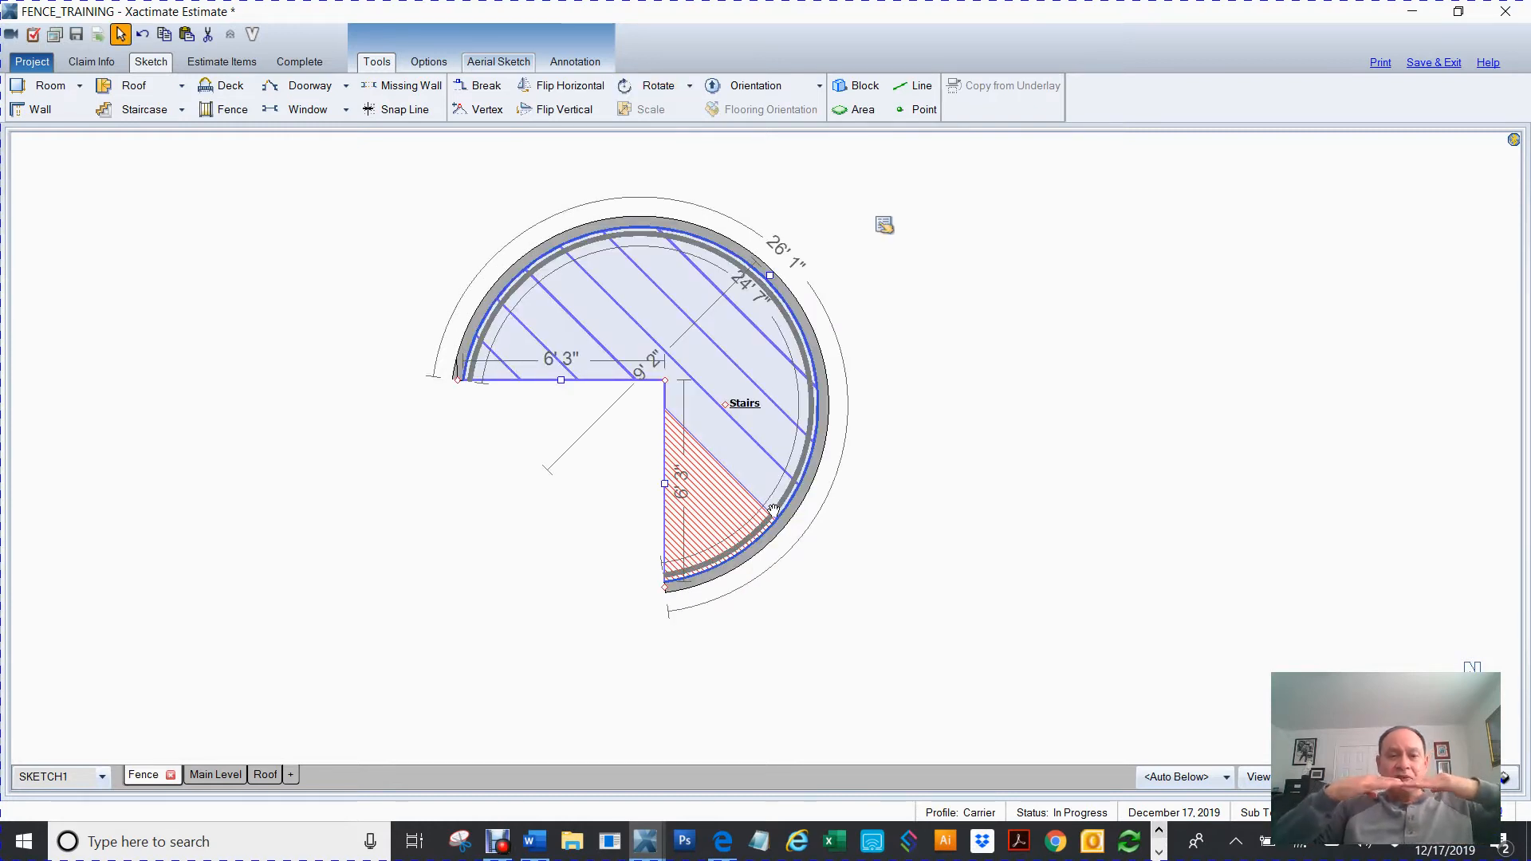
{"action": "left_click", "coordinate": [909, 510]}
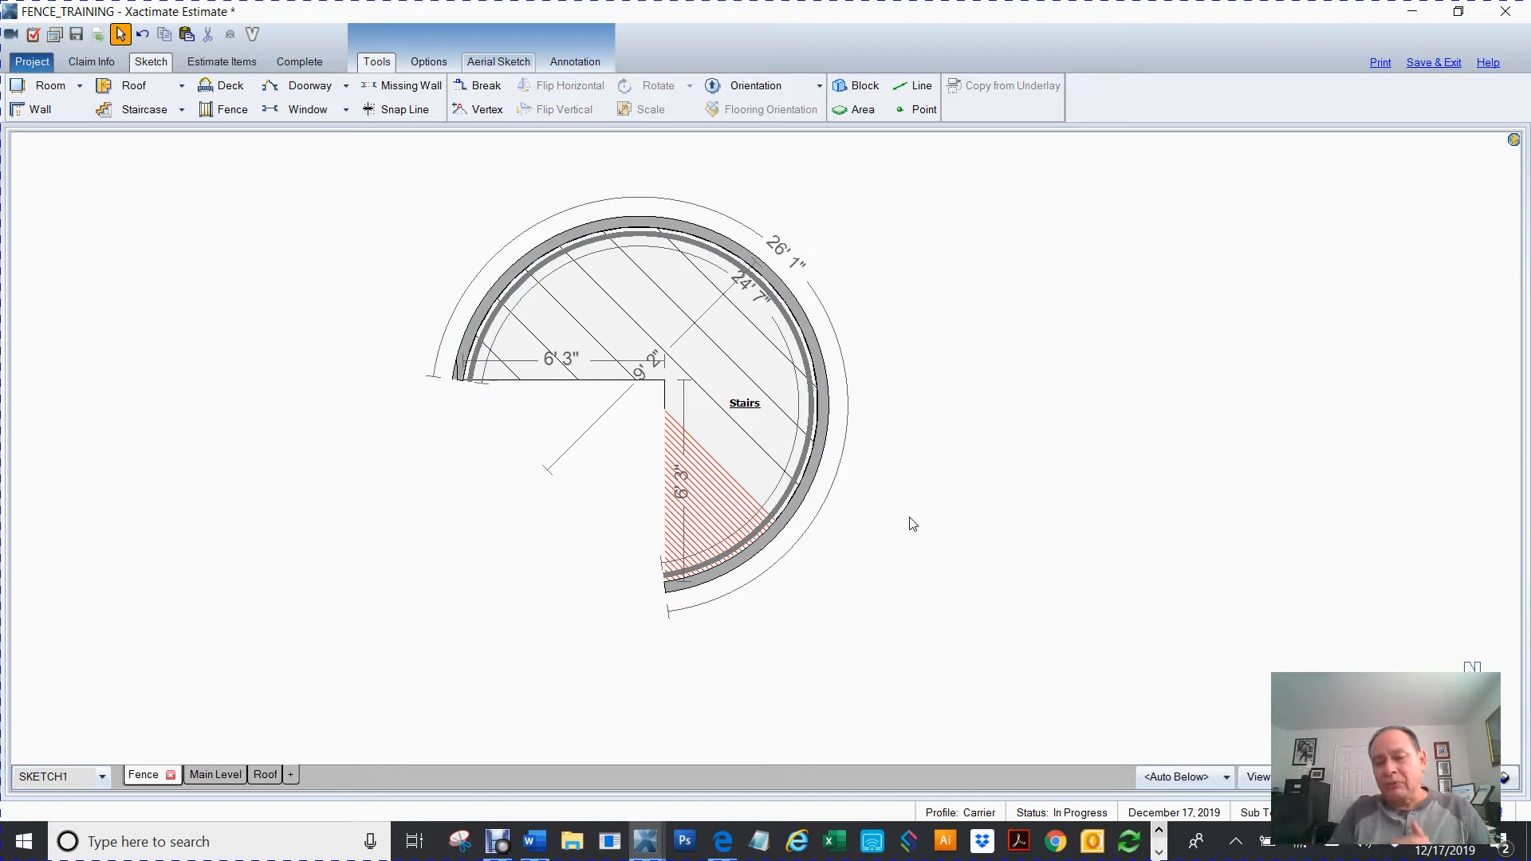
Step: Try shortening the staircase's vertical open edge to about 5' 1", and undo that change
{"action": "left_click", "coordinate": [548, 371]}
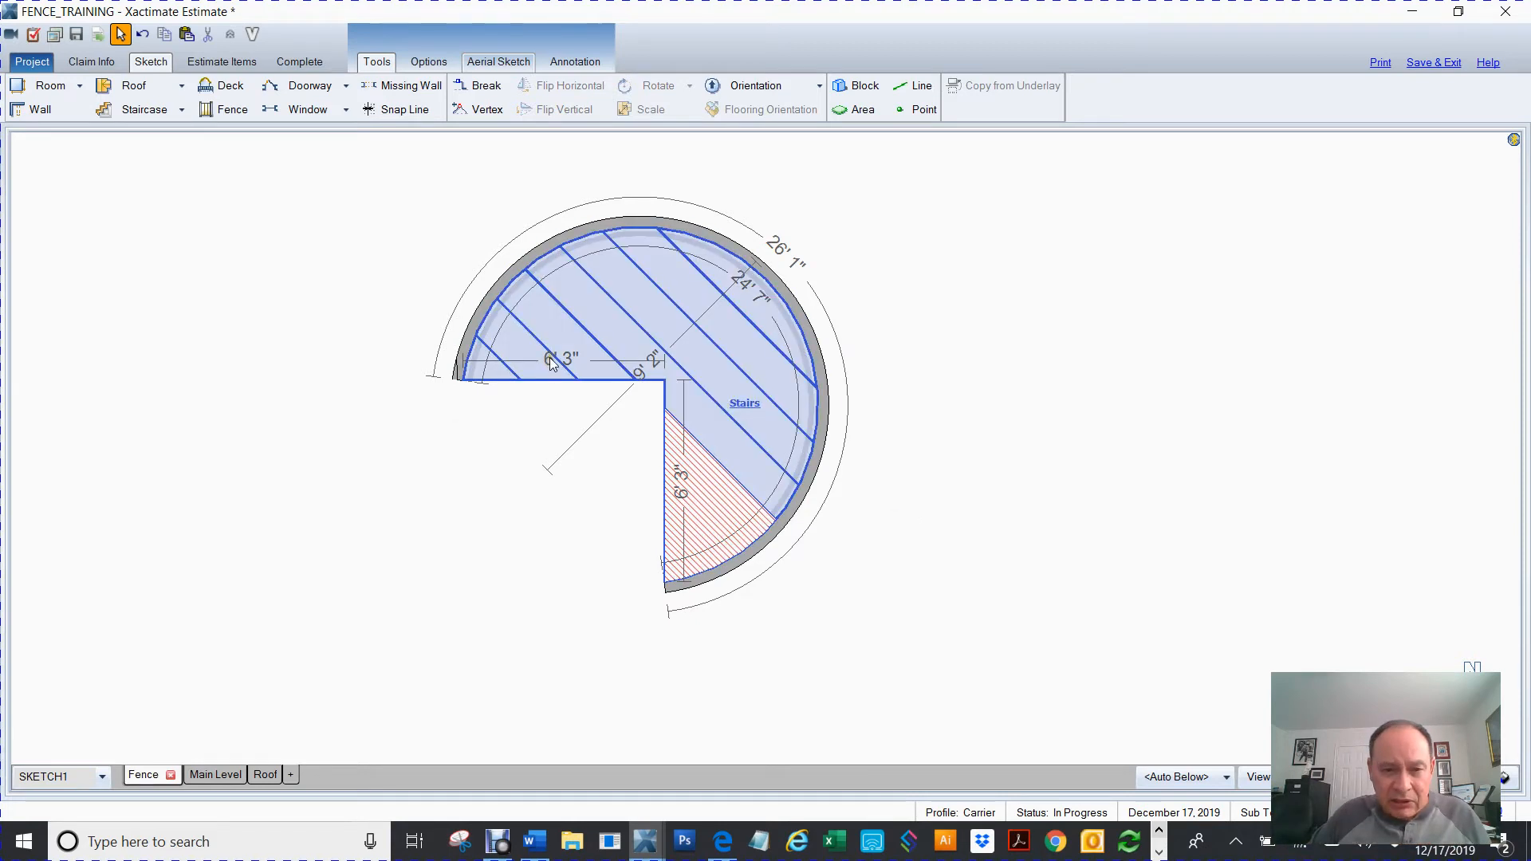
{"action": "left_click", "coordinate": [837, 570]}
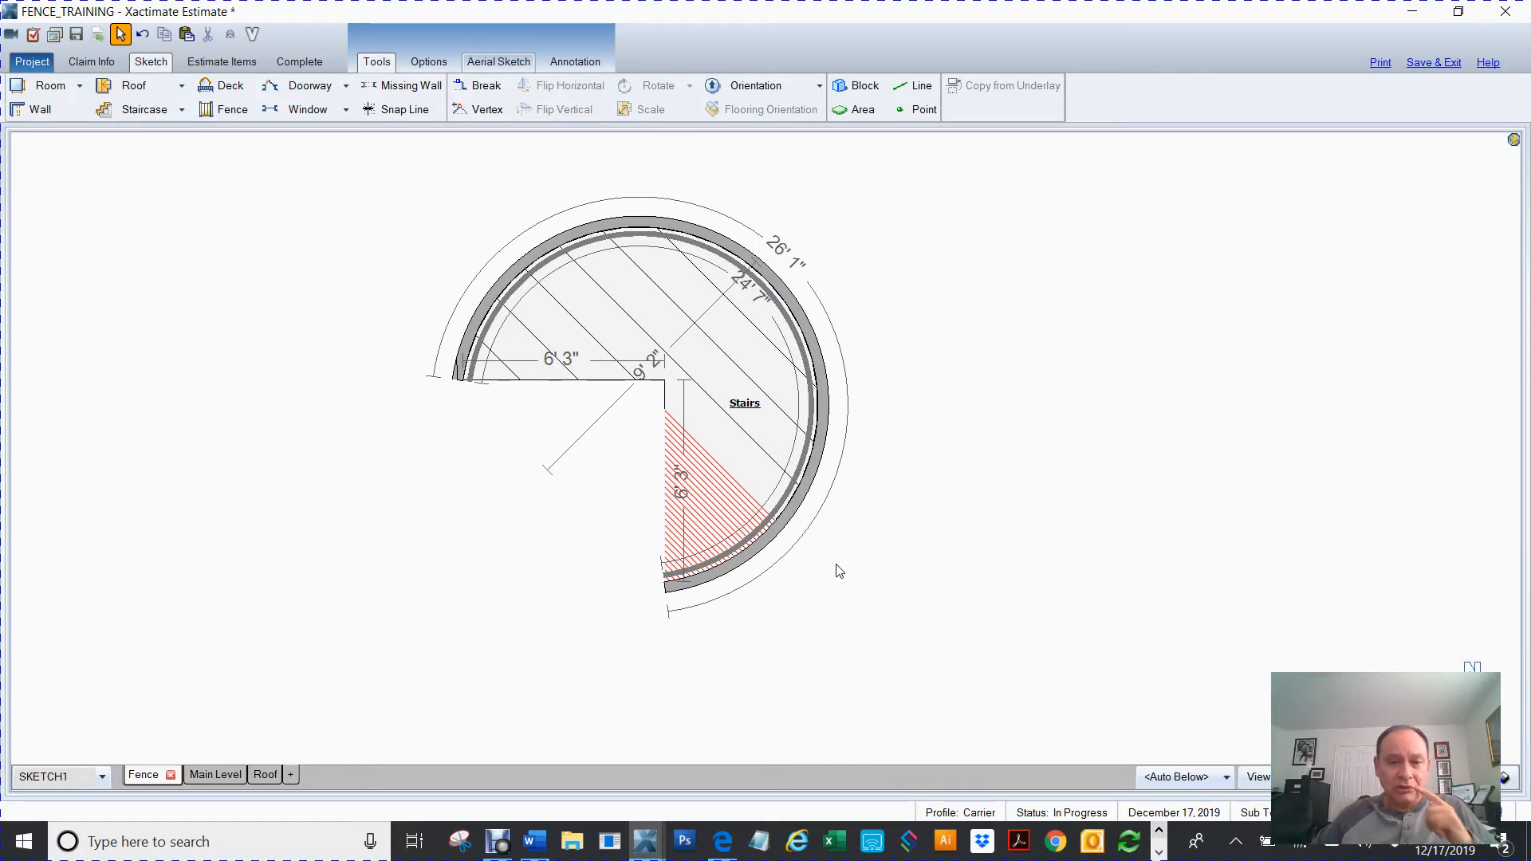
{"action": "left_click", "coordinate": [705, 491]}
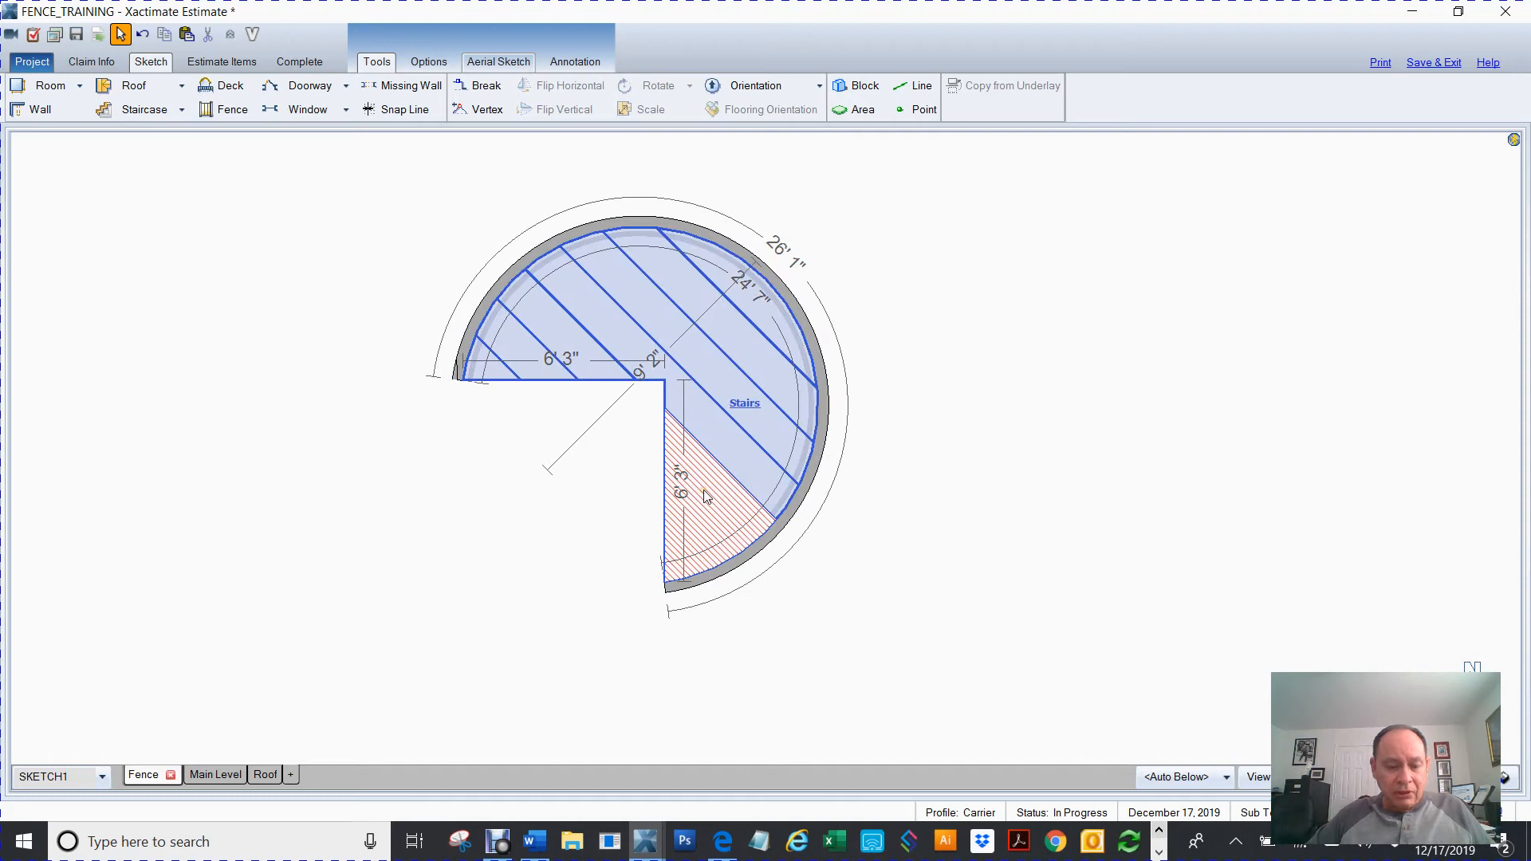
{"action": "left_click_drag", "start_coordinate": [667, 588], "coordinate": [665, 551]}
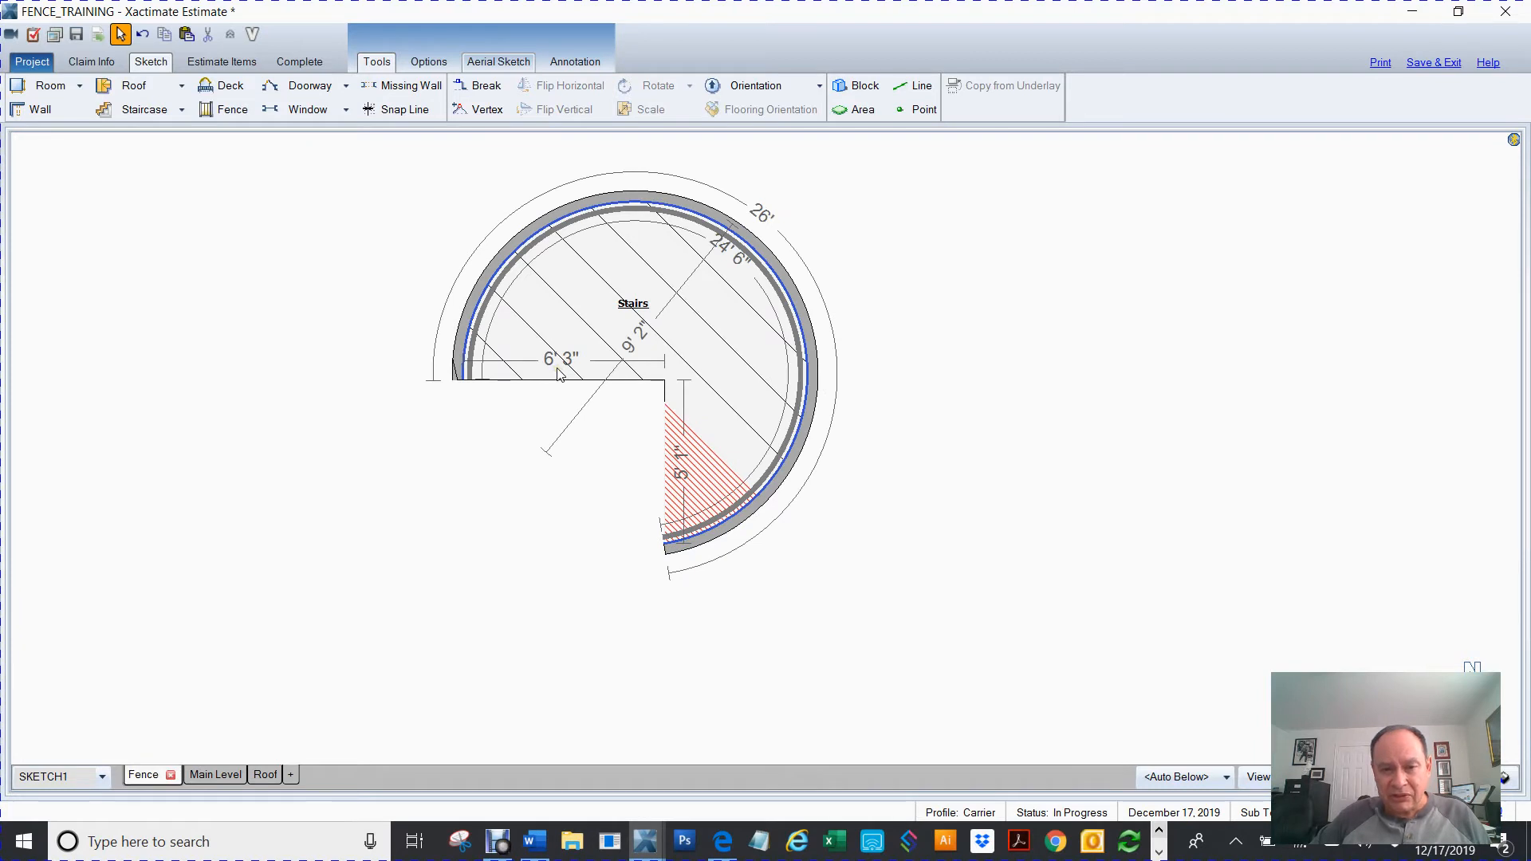
{"action": "left_click", "coordinate": [591, 375]}
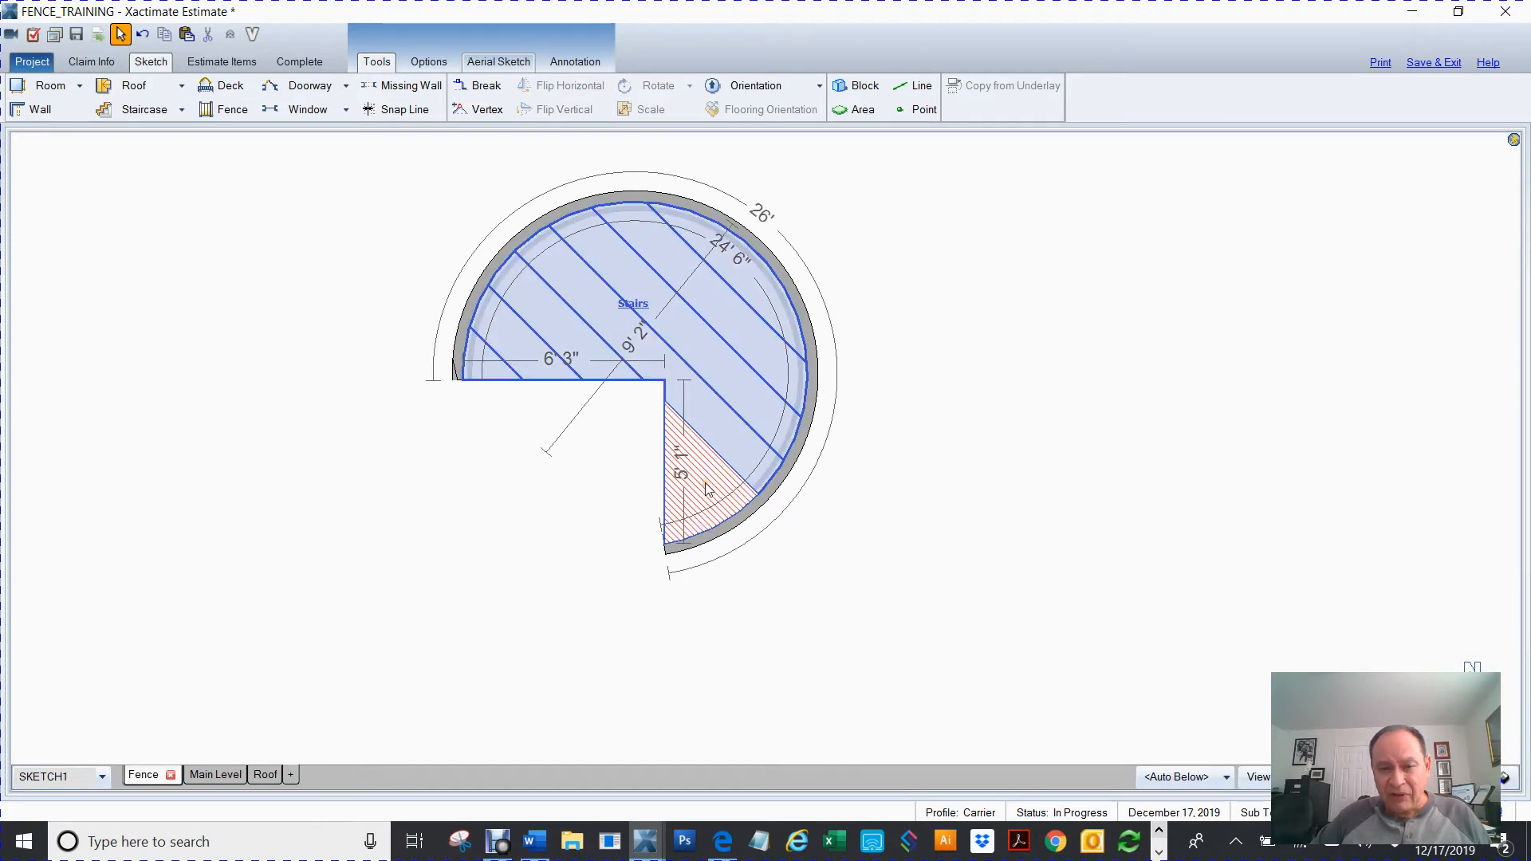
{"action": "left_click", "coordinate": [1032, 622]}
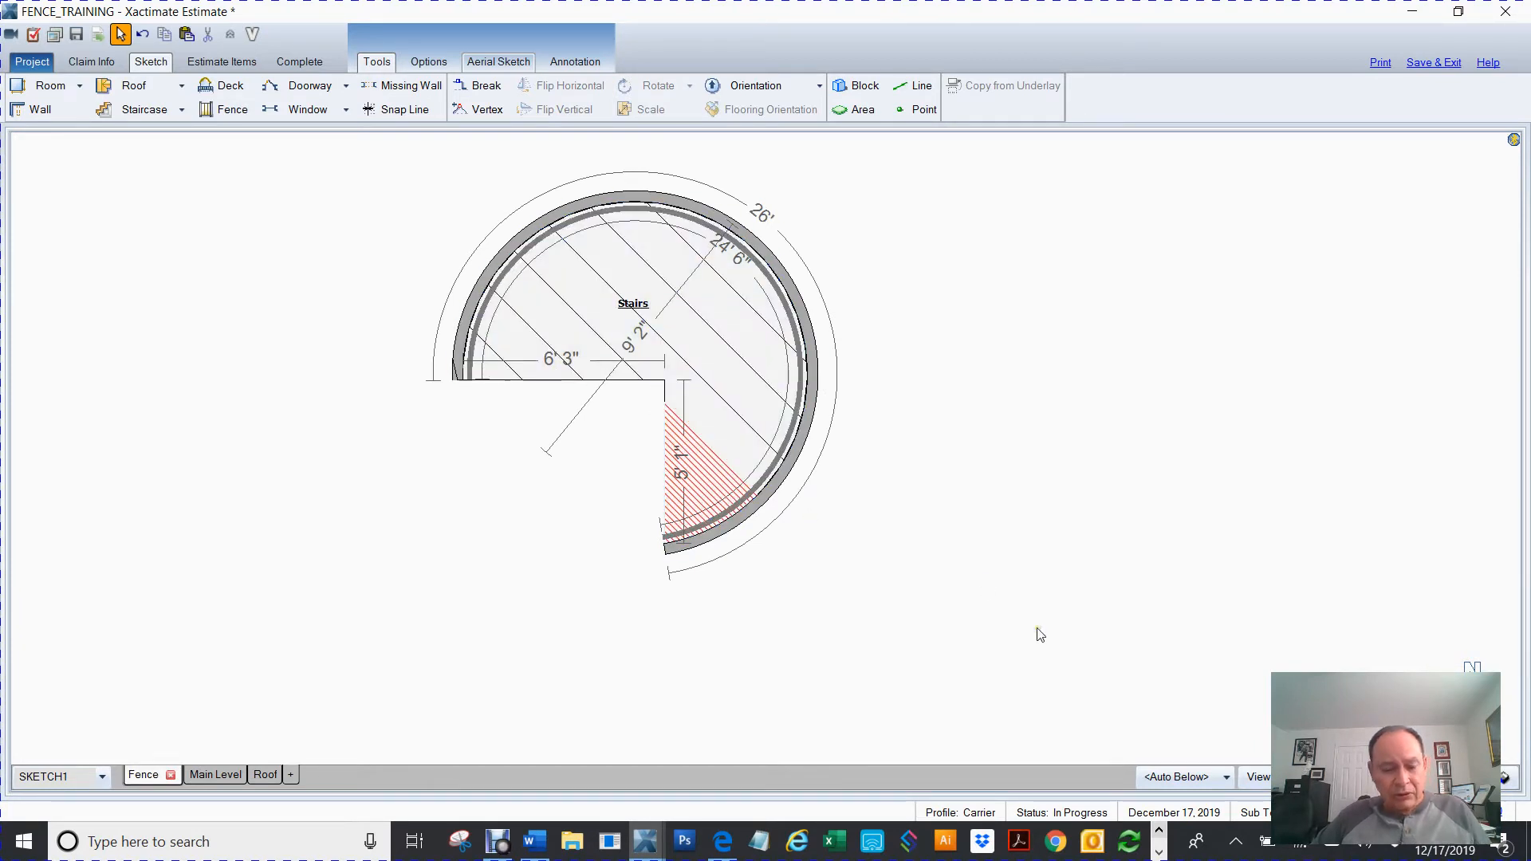
{"action": "key", "text": "ctrl+z"}
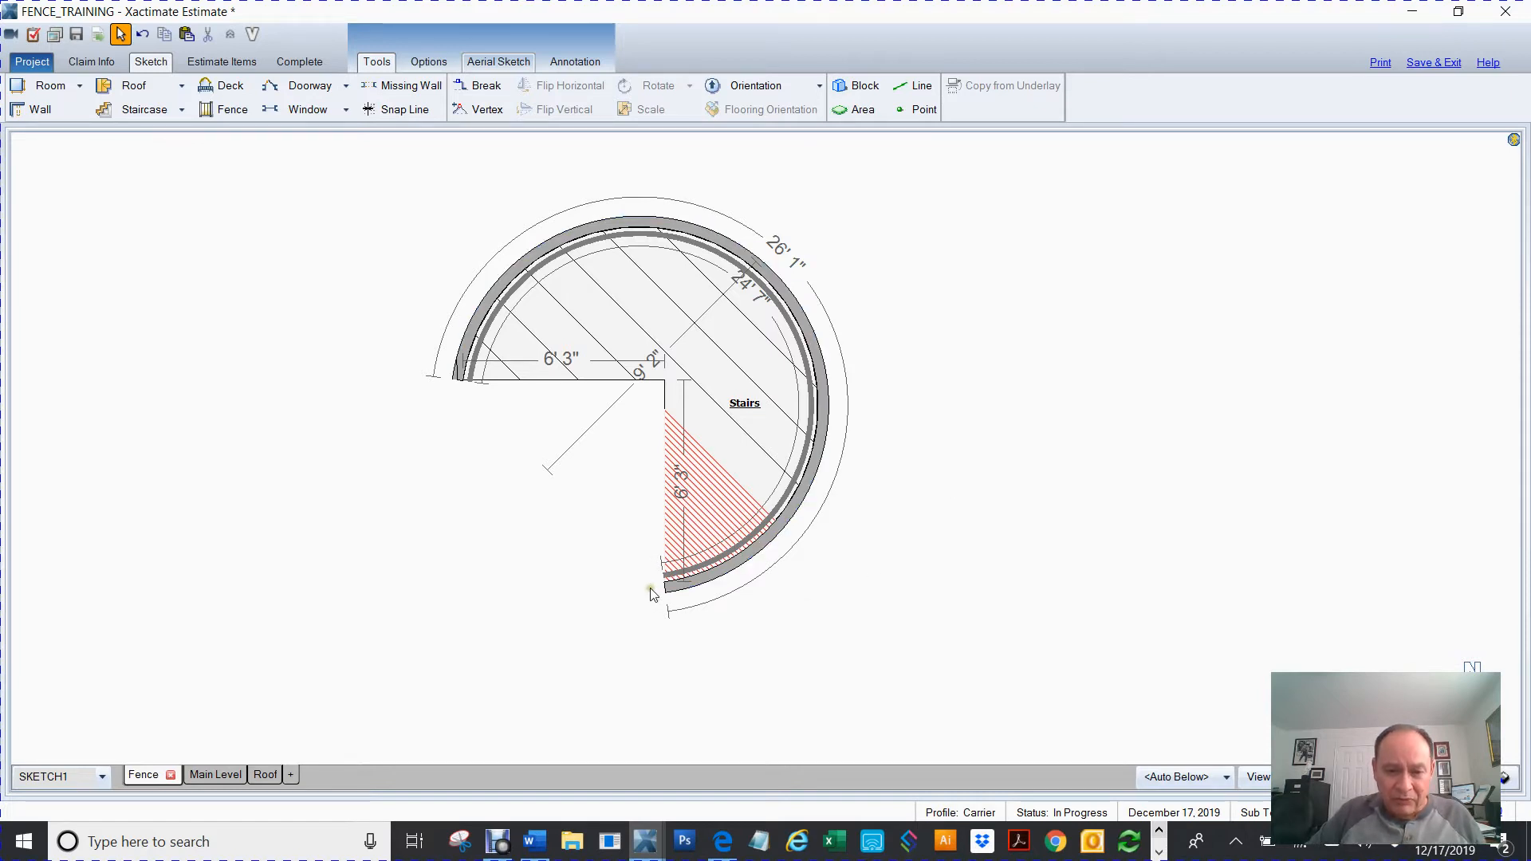
Step: Draw a diagonal guide line about 5' 6" long from the staircase's inner corner toward the arced wall
{"action": "left_click", "coordinate": [668, 393]}
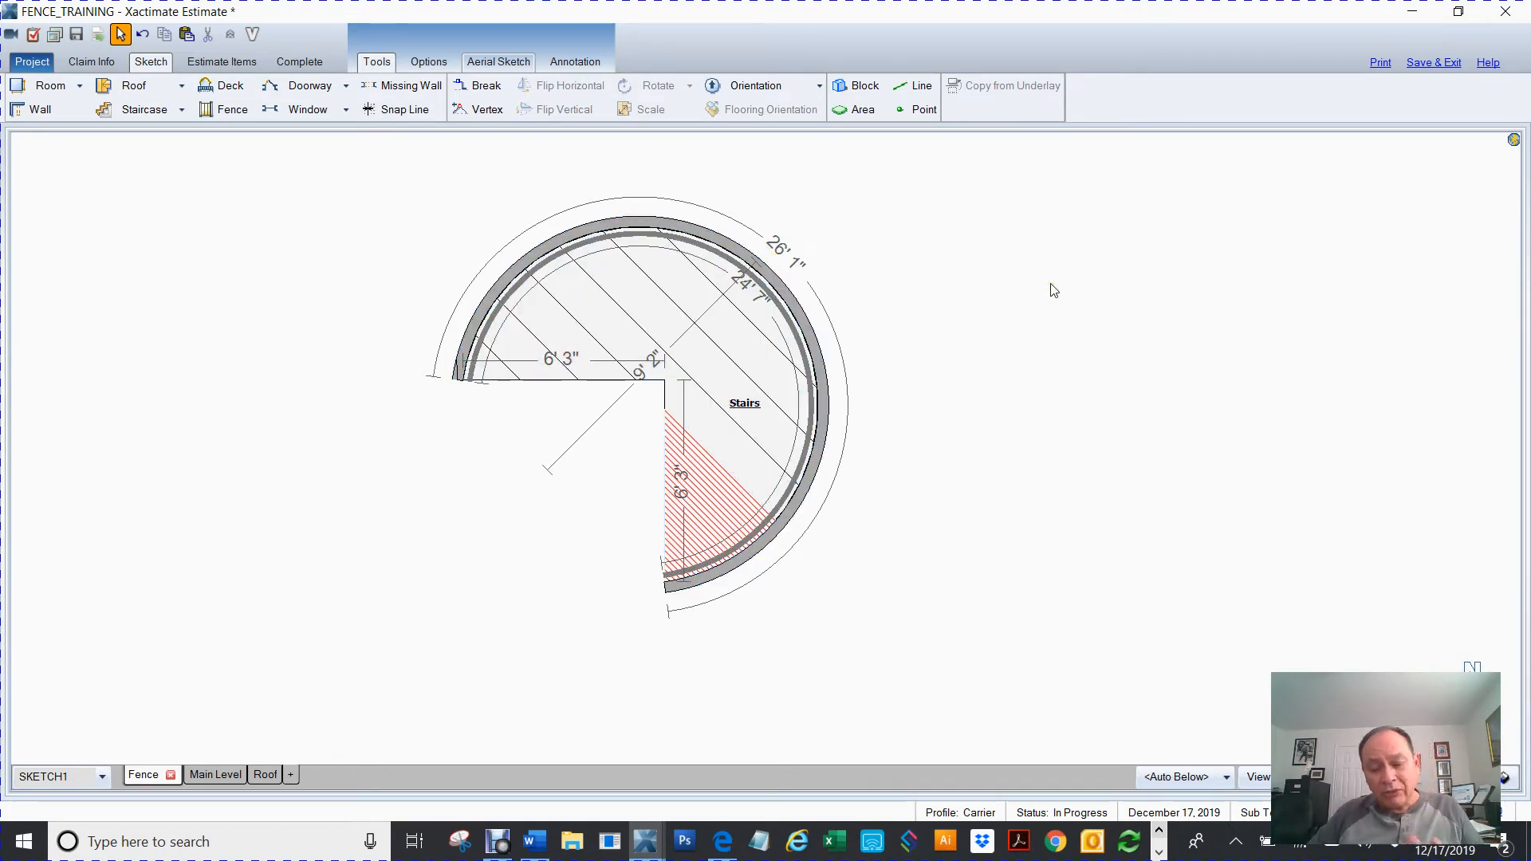
{"action": "key", "text": "l"}
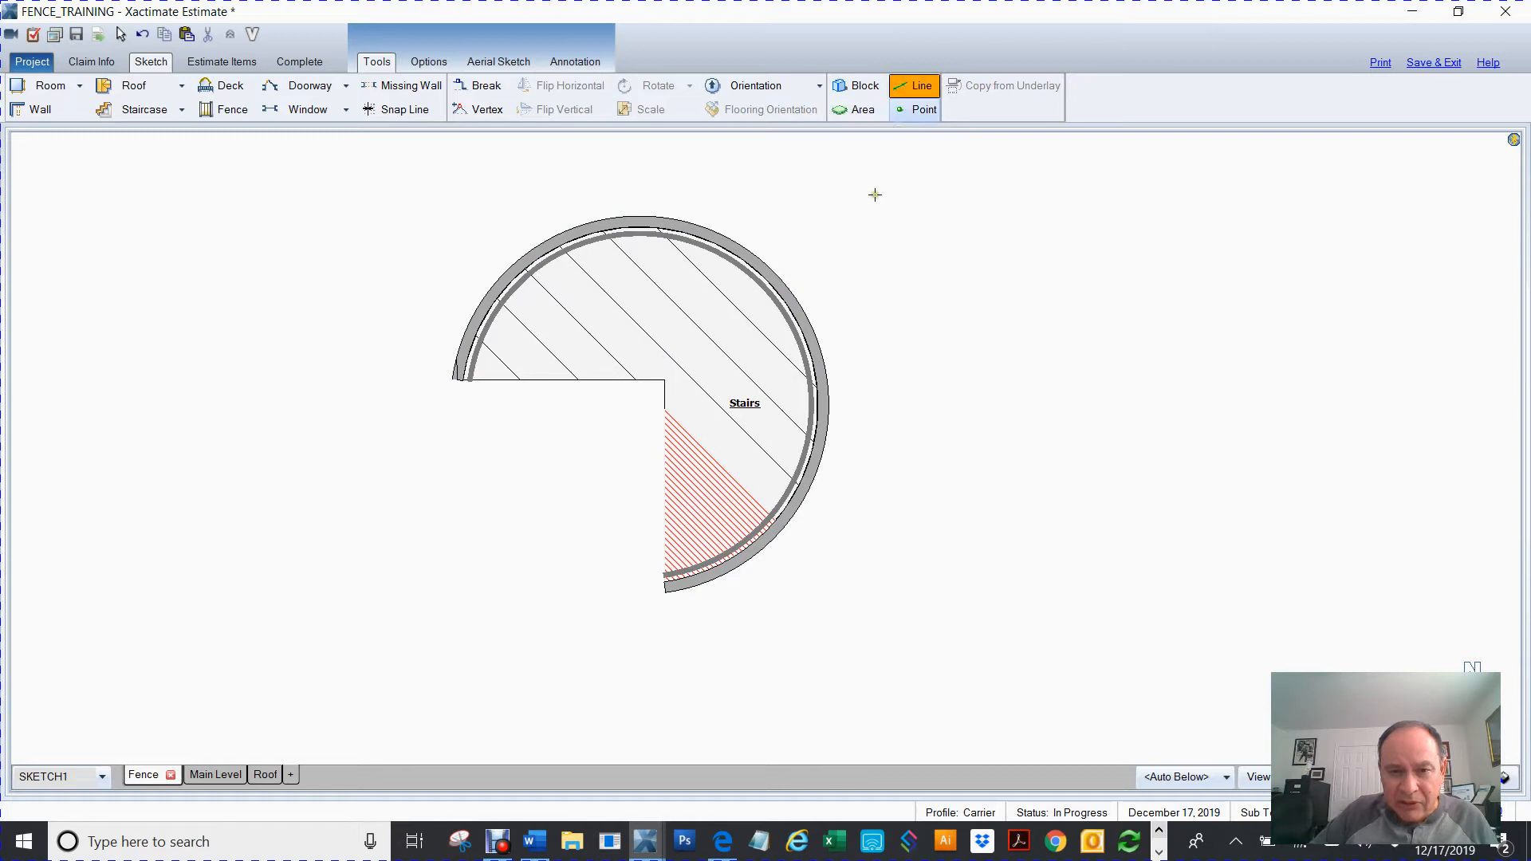
{"action": "left_click", "coordinate": [665, 379]}
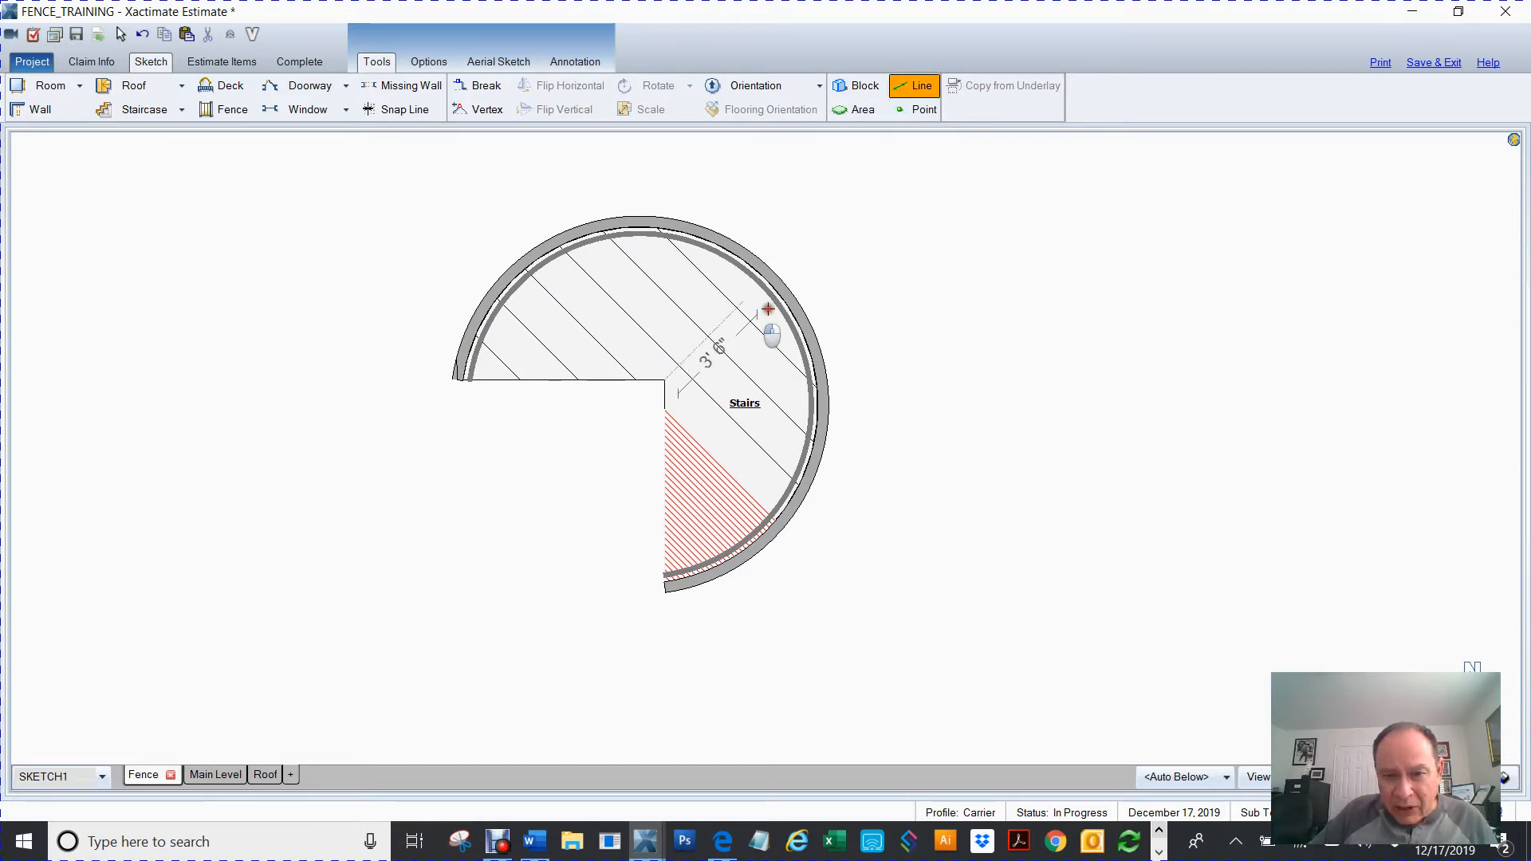
{"action": "left_click", "coordinate": [804, 271]}
{"action": "key", "text": "Escape"}
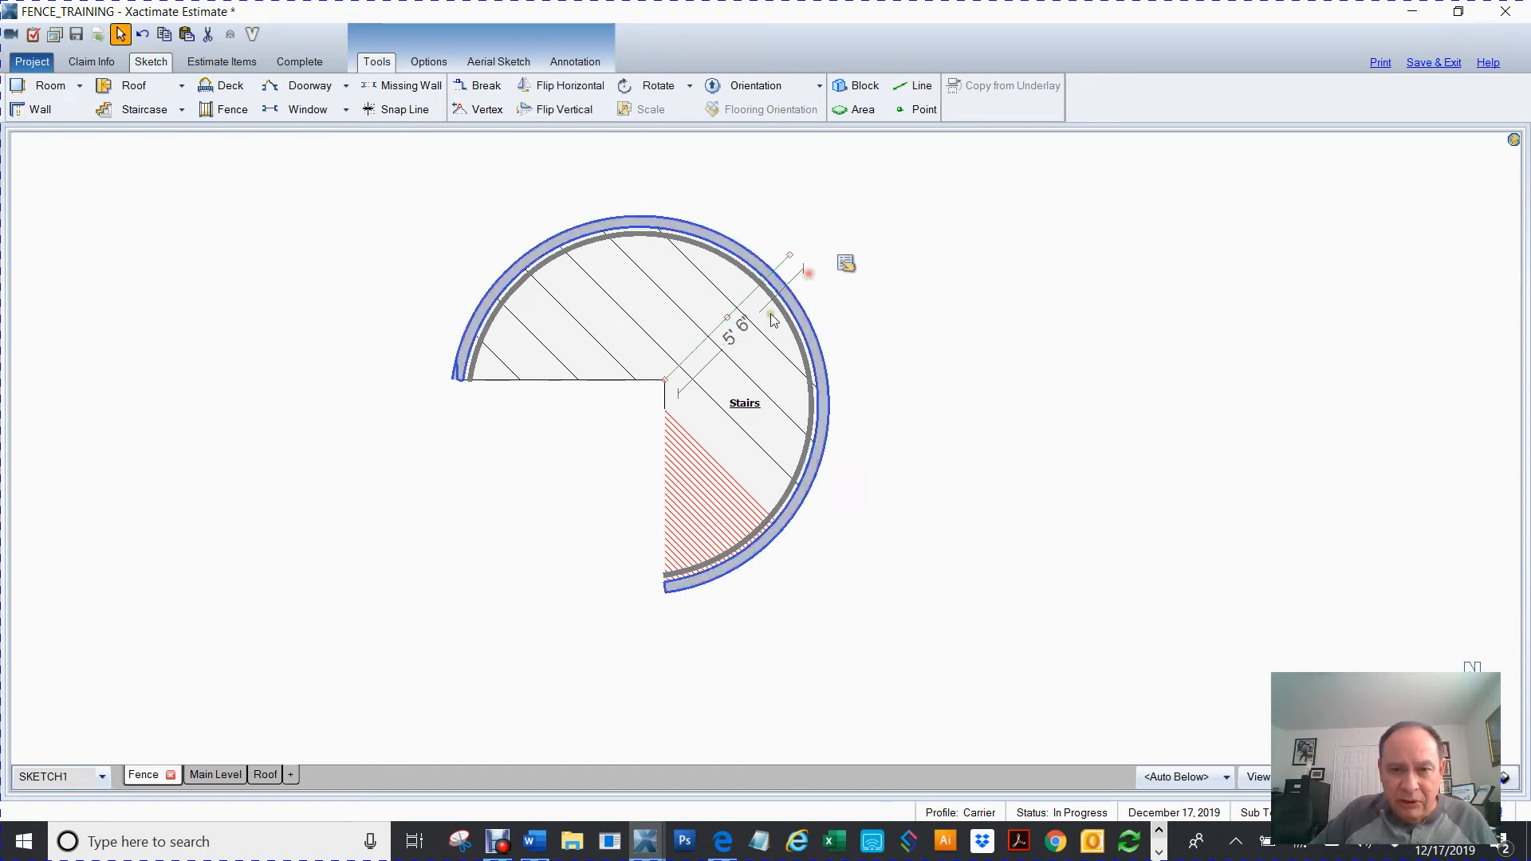
Step: Set the diagonal guide line's length to 6' 2"
{"action": "left_click", "coordinate": [795, 257]}
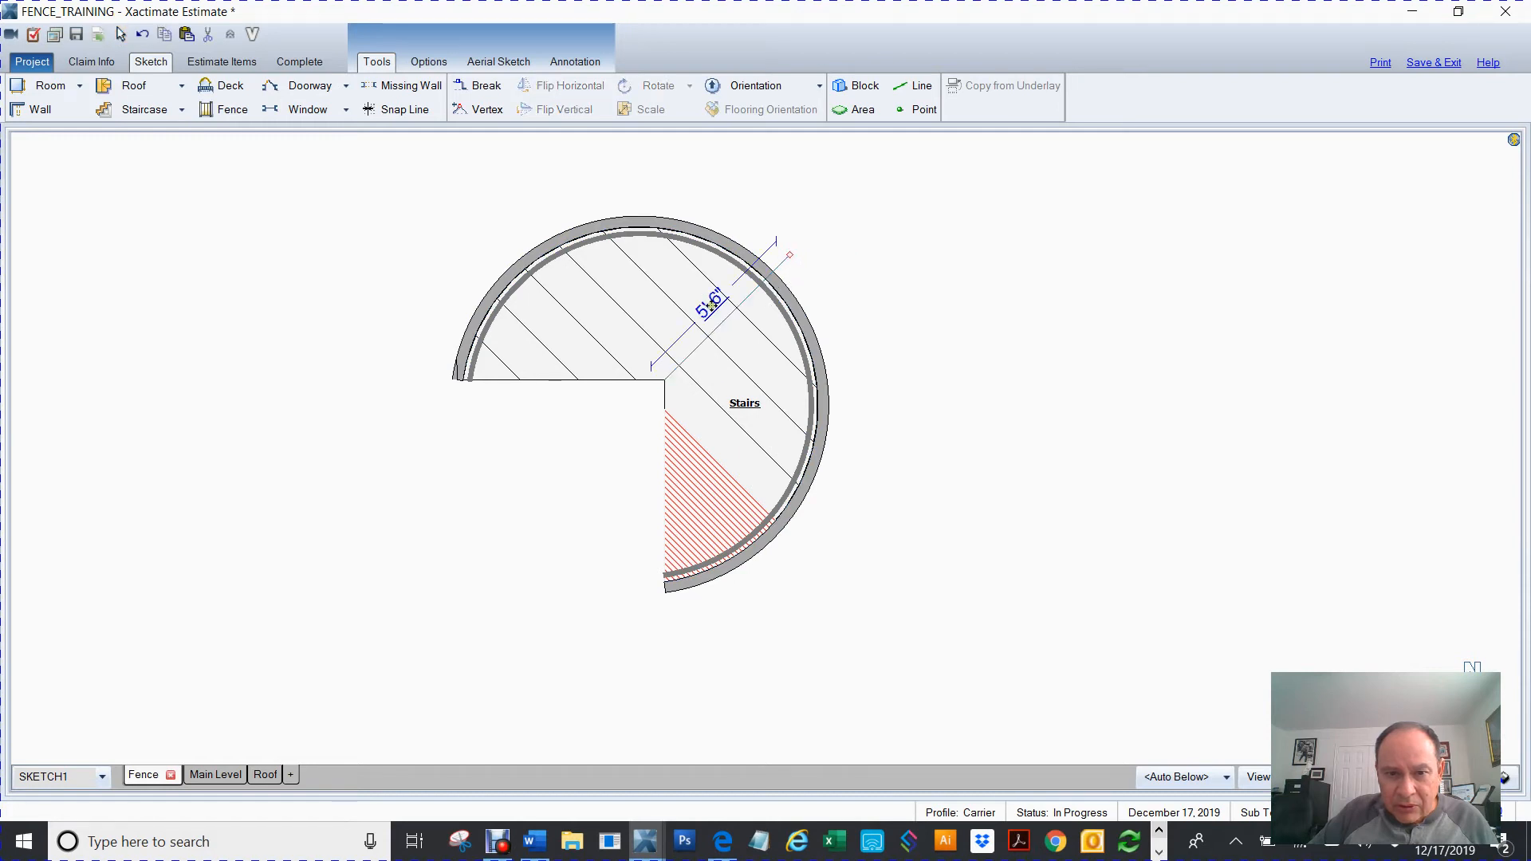
{"action": "double_click", "coordinate": [711, 311]}
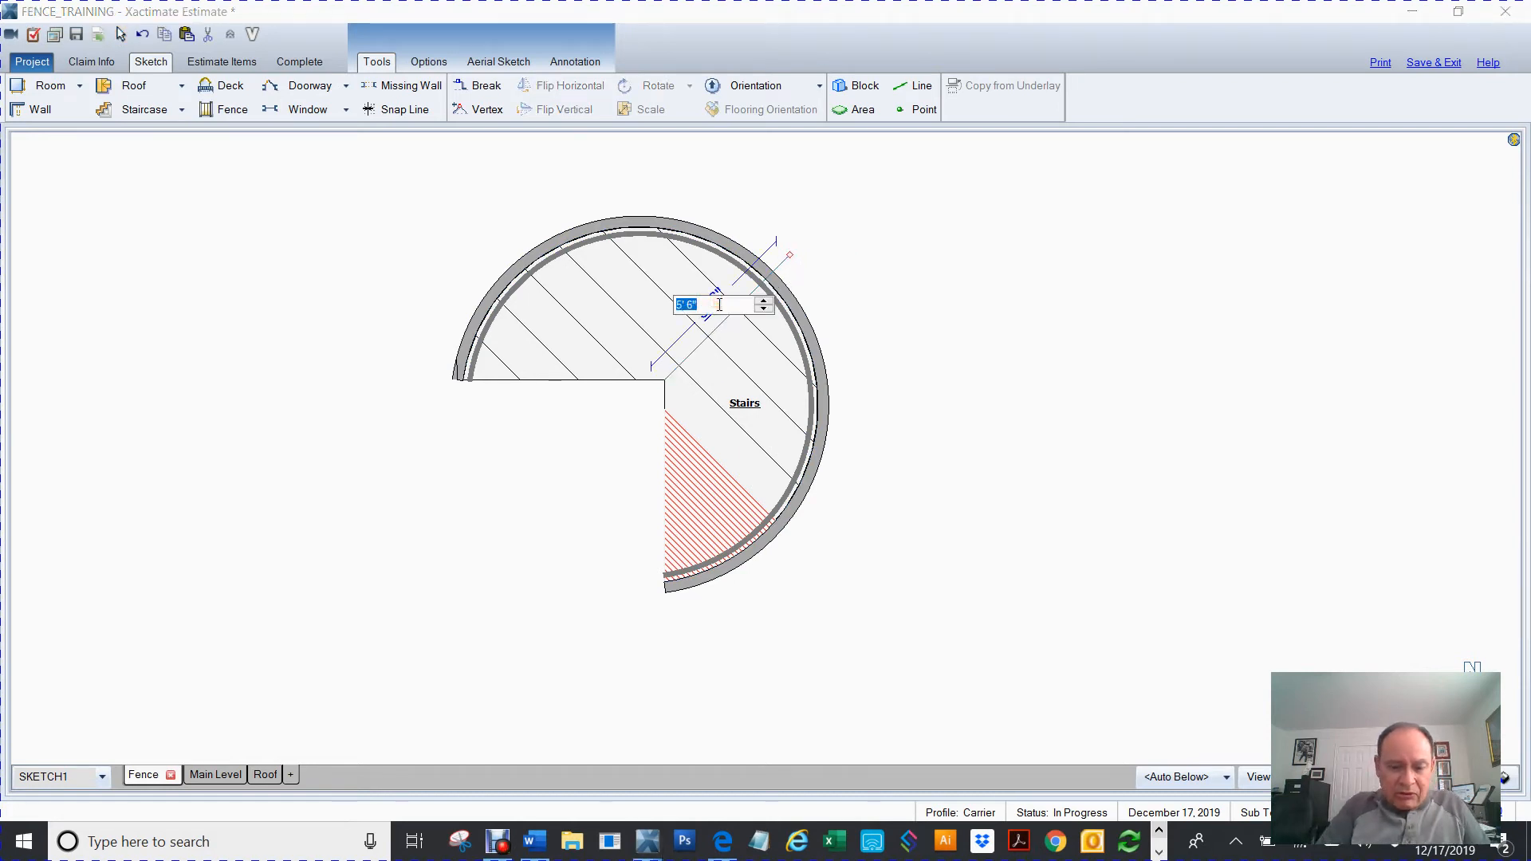
{"action": "type", "text": "6.2"}
{"action": "key", "text": "Return"}
{"action": "left_click", "coordinate": [719, 305]}
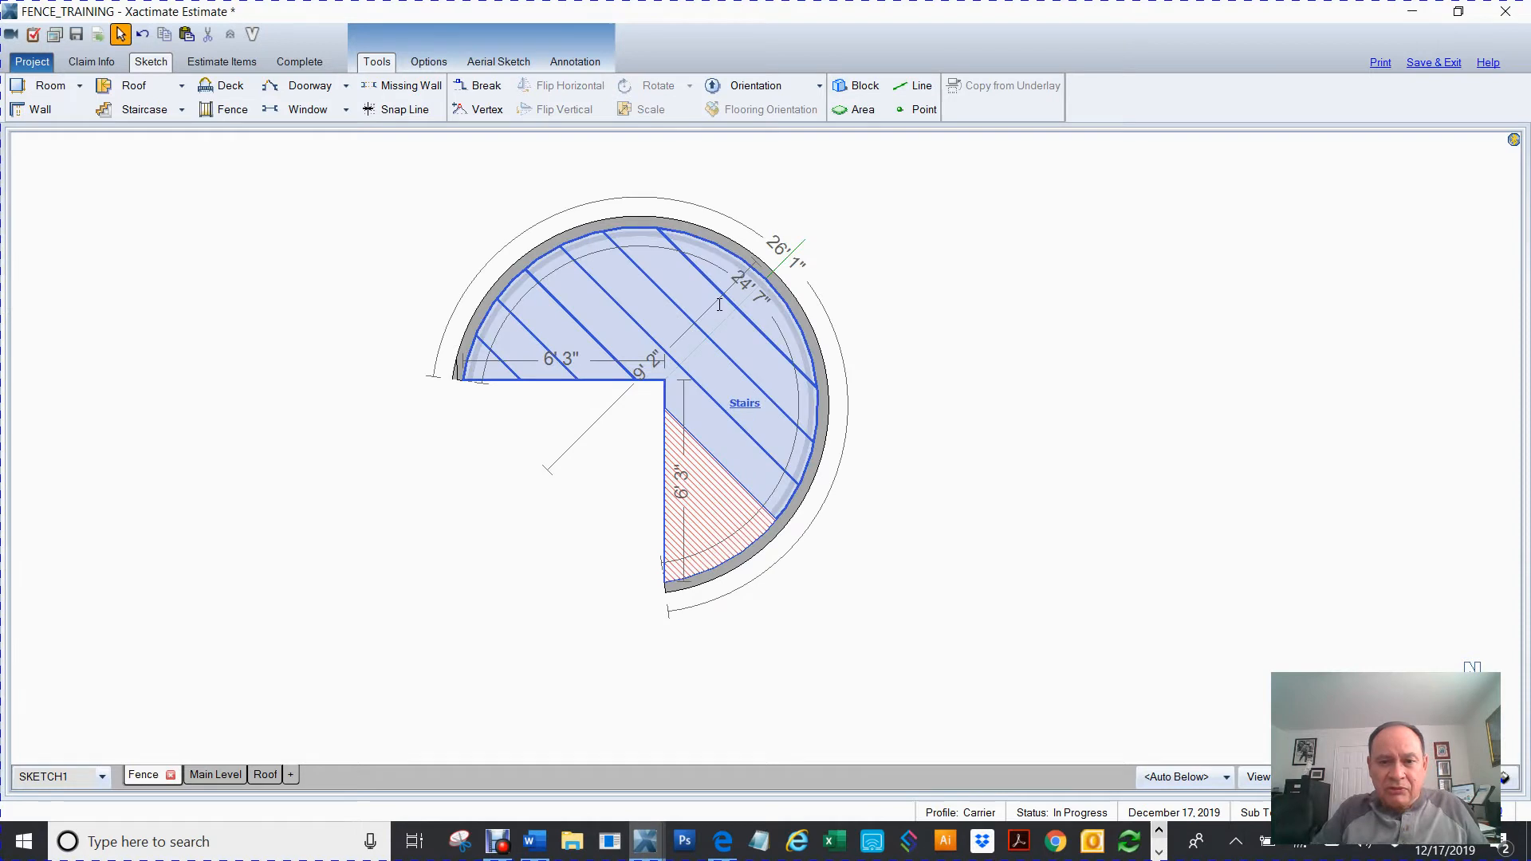
Step: Bow the arced staircase wall outward to about 10' 9" so it meets the end of the diagonal guide line
{"action": "left_click", "coordinate": [771, 272]}
{"action": "left_click", "coordinate": [731, 394]}
{"action": "left_click", "coordinate": [768, 276]}
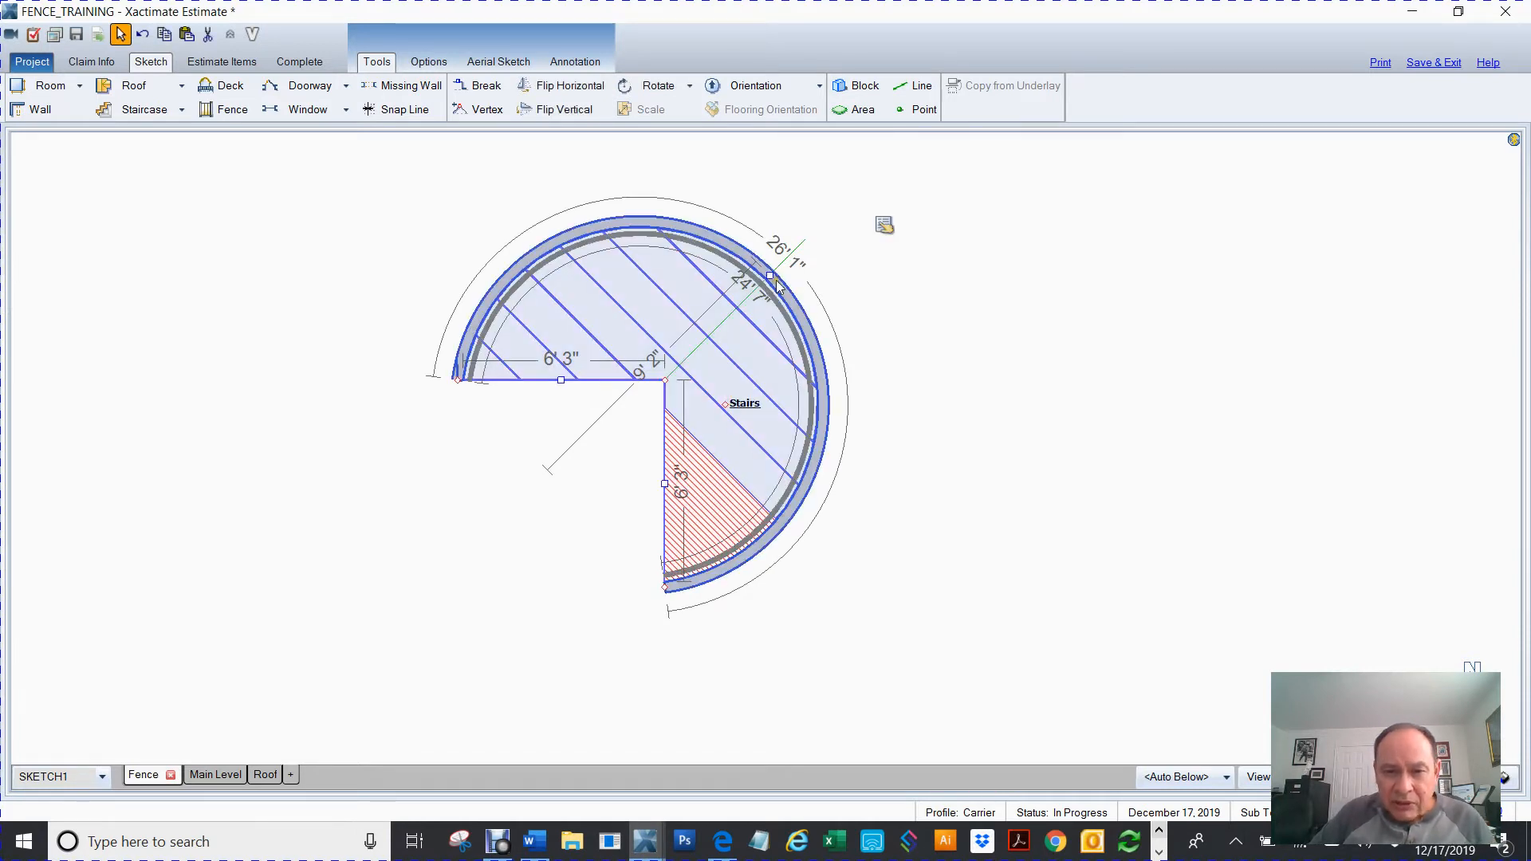
{"action": "left_click_drag", "start_coordinate": [768, 276], "coordinate": [810, 241]}
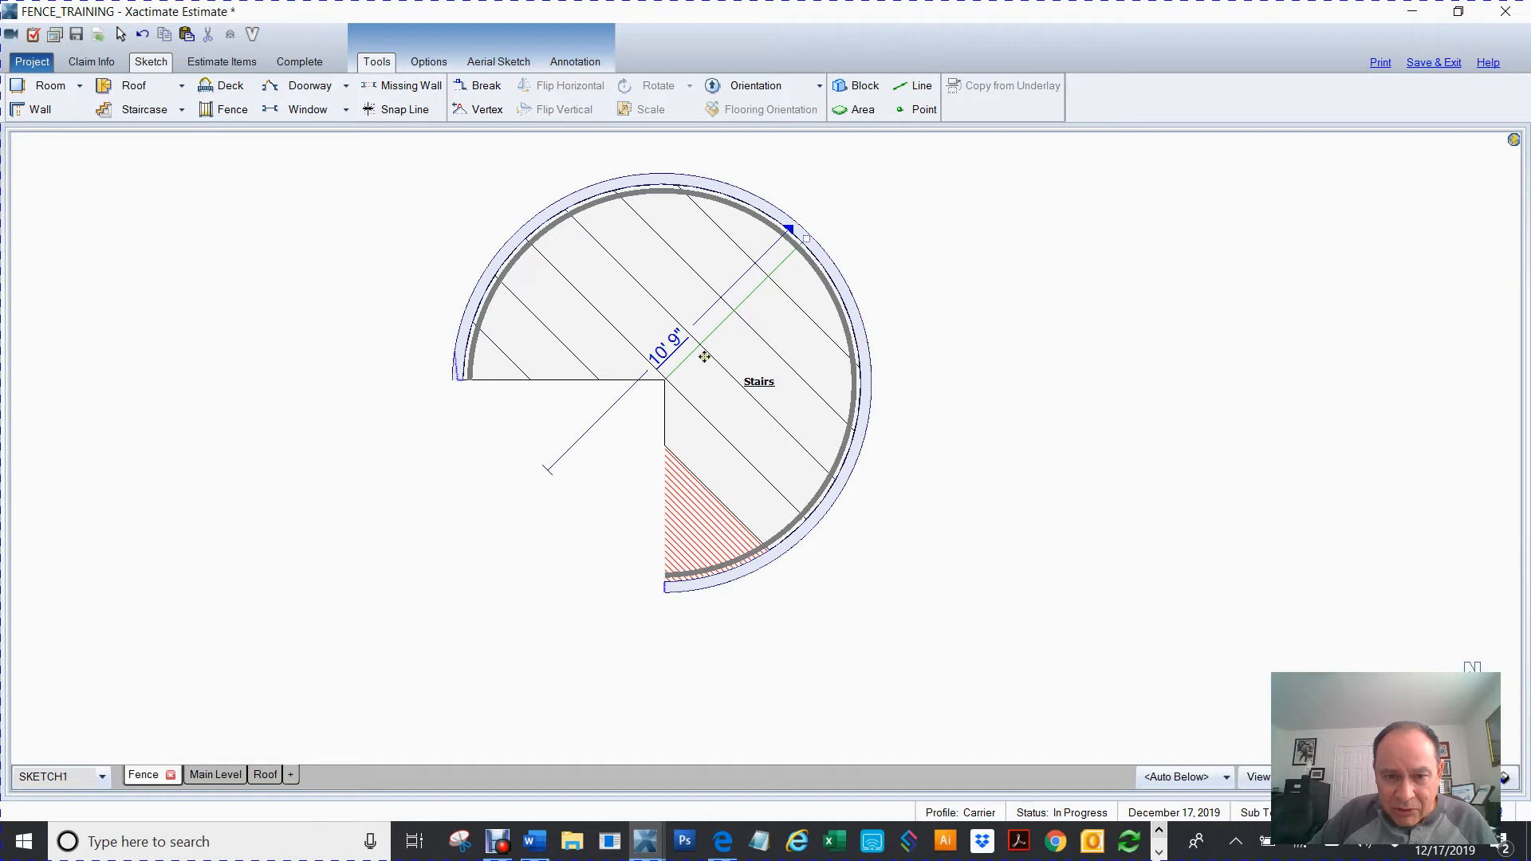
Step: Try deleting the diagonal guide line between the inner corner and the arced wall
{"action": "left_click", "coordinate": [748, 300]}
{"action": "left_click", "coordinate": [747, 300]}
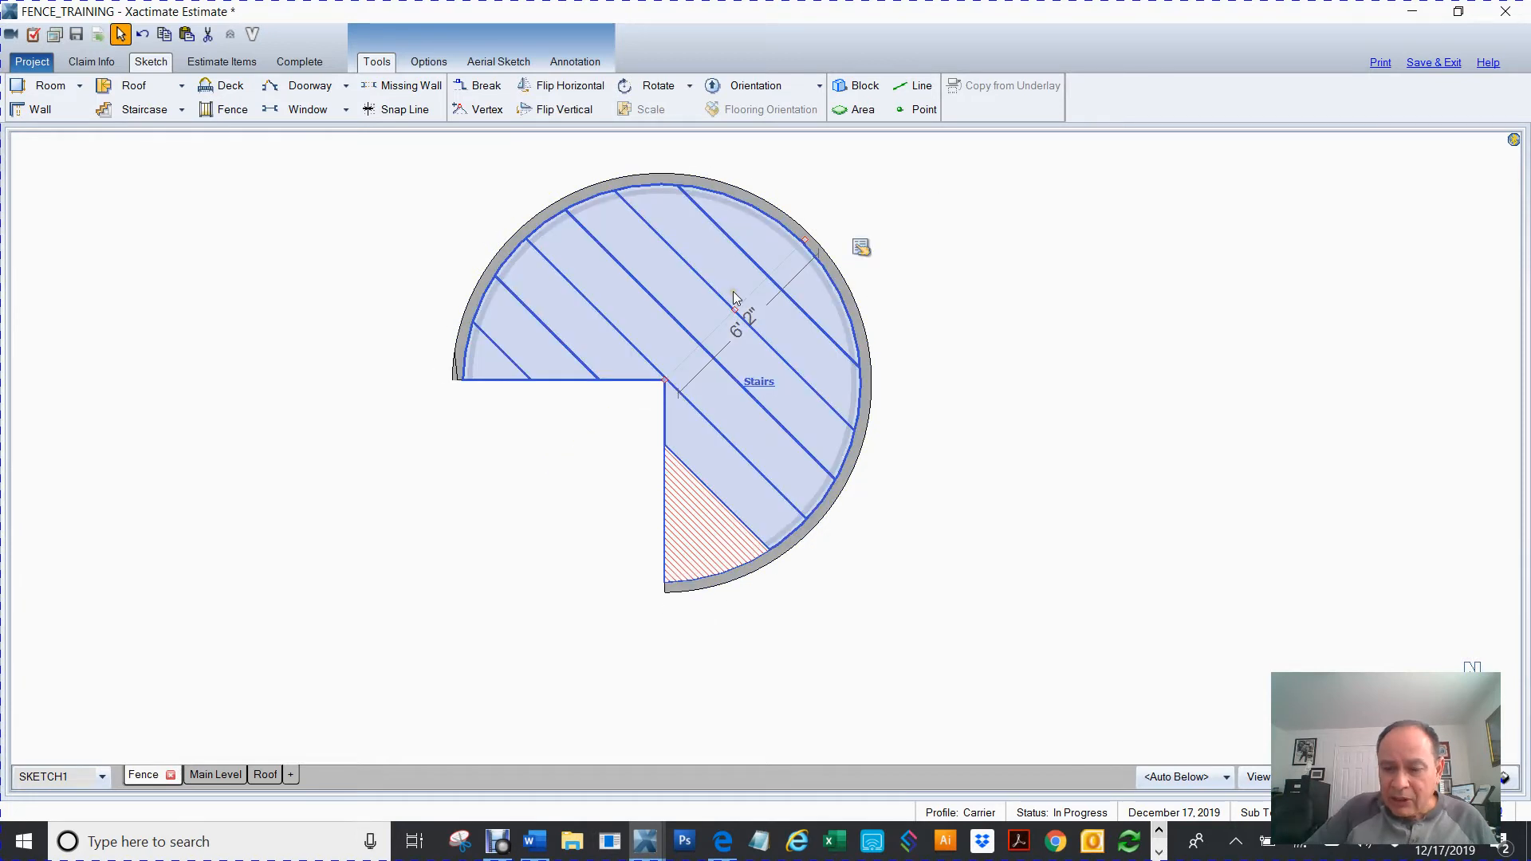
{"action": "key", "text": "Delete"}
{"action": "left_click", "coordinate": [735, 297]}
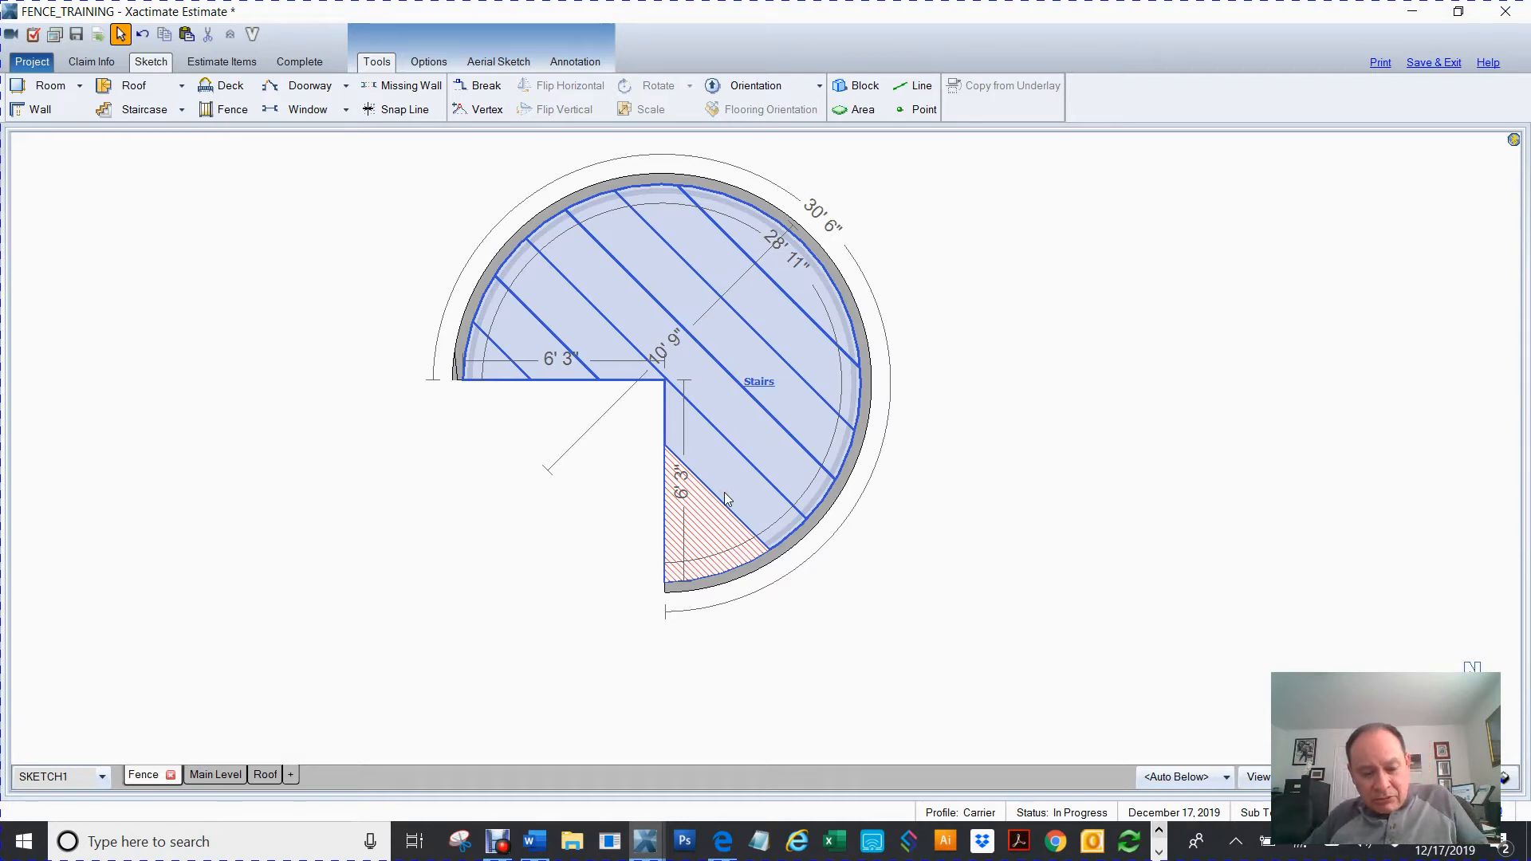
Step: Stretch the diagonal guide line's outer end and set its length to 6' 3"
{"action": "left_click", "coordinate": [720, 329]}
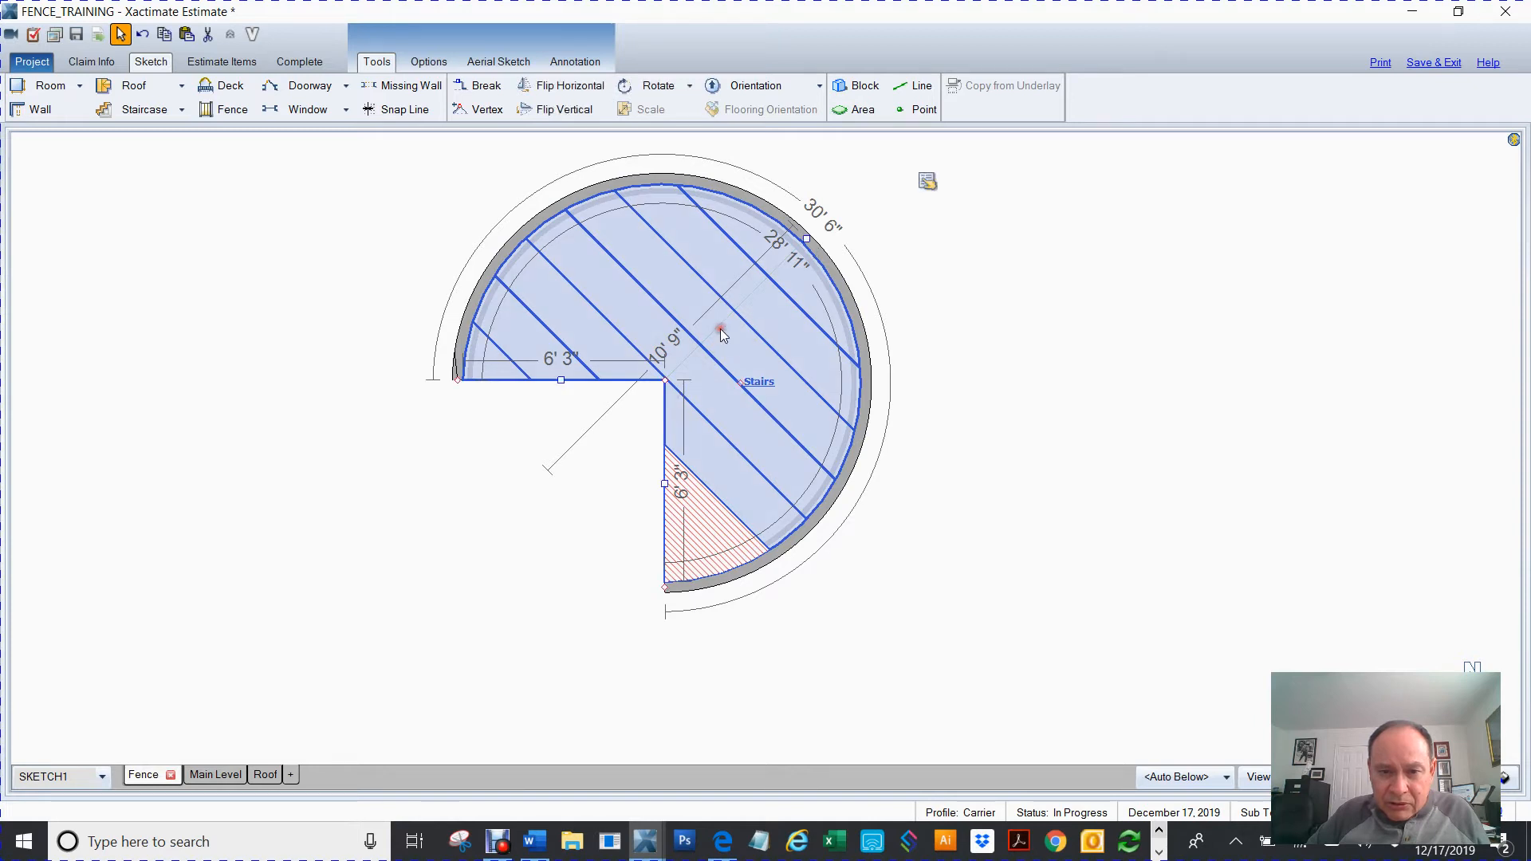
{"action": "left_click_drag", "start_coordinate": [808, 238], "coordinate": [816, 230]}
{"action": "left_click", "coordinate": [750, 317]}
{"action": "left_click", "coordinate": [740, 317]}
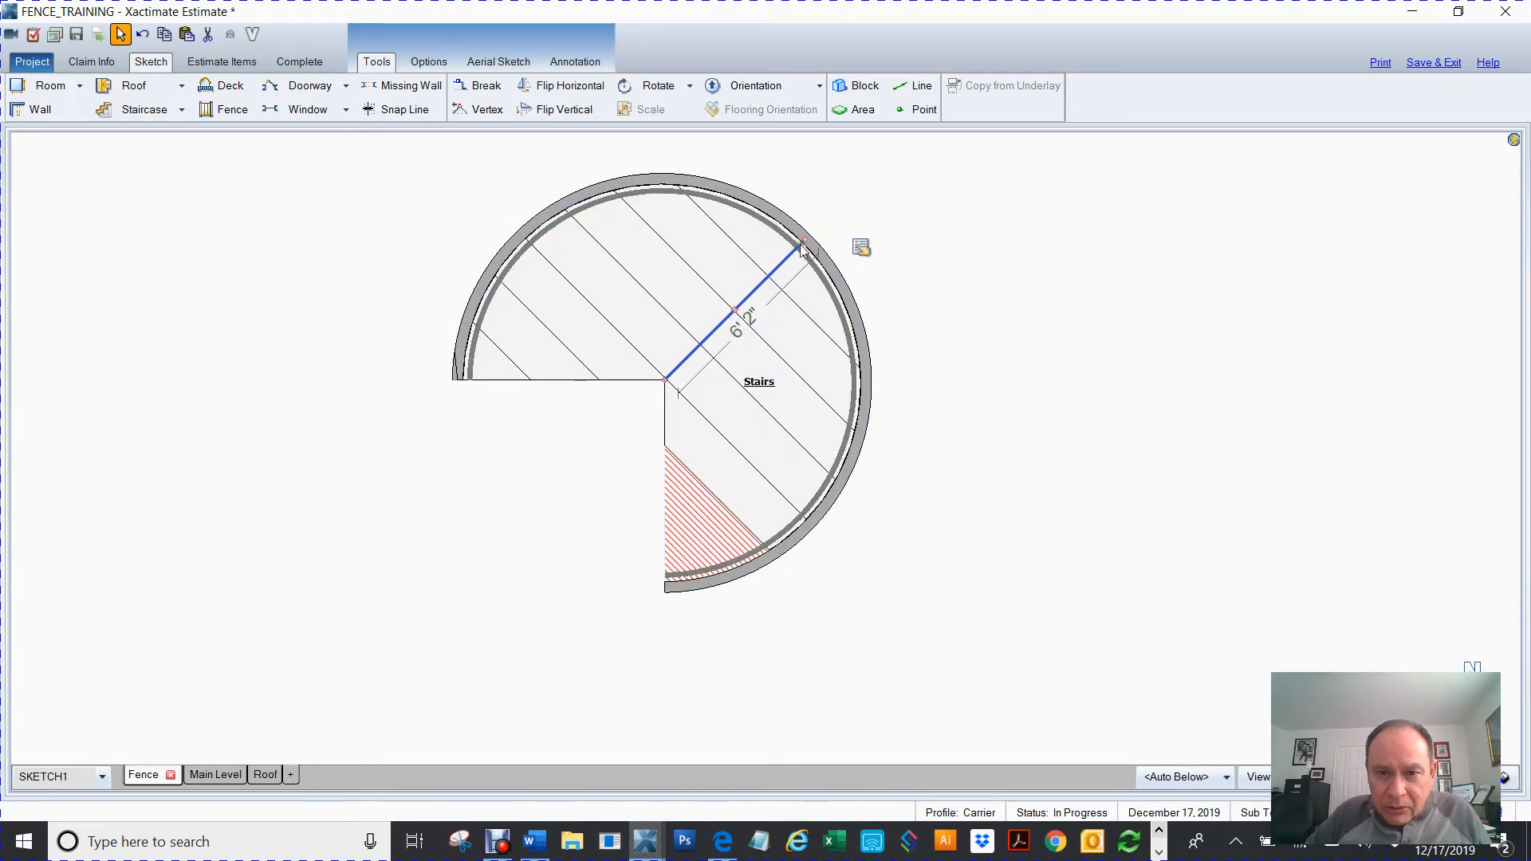
{"action": "left_click_drag", "start_coordinate": [805, 240], "coordinate": [814, 230]}
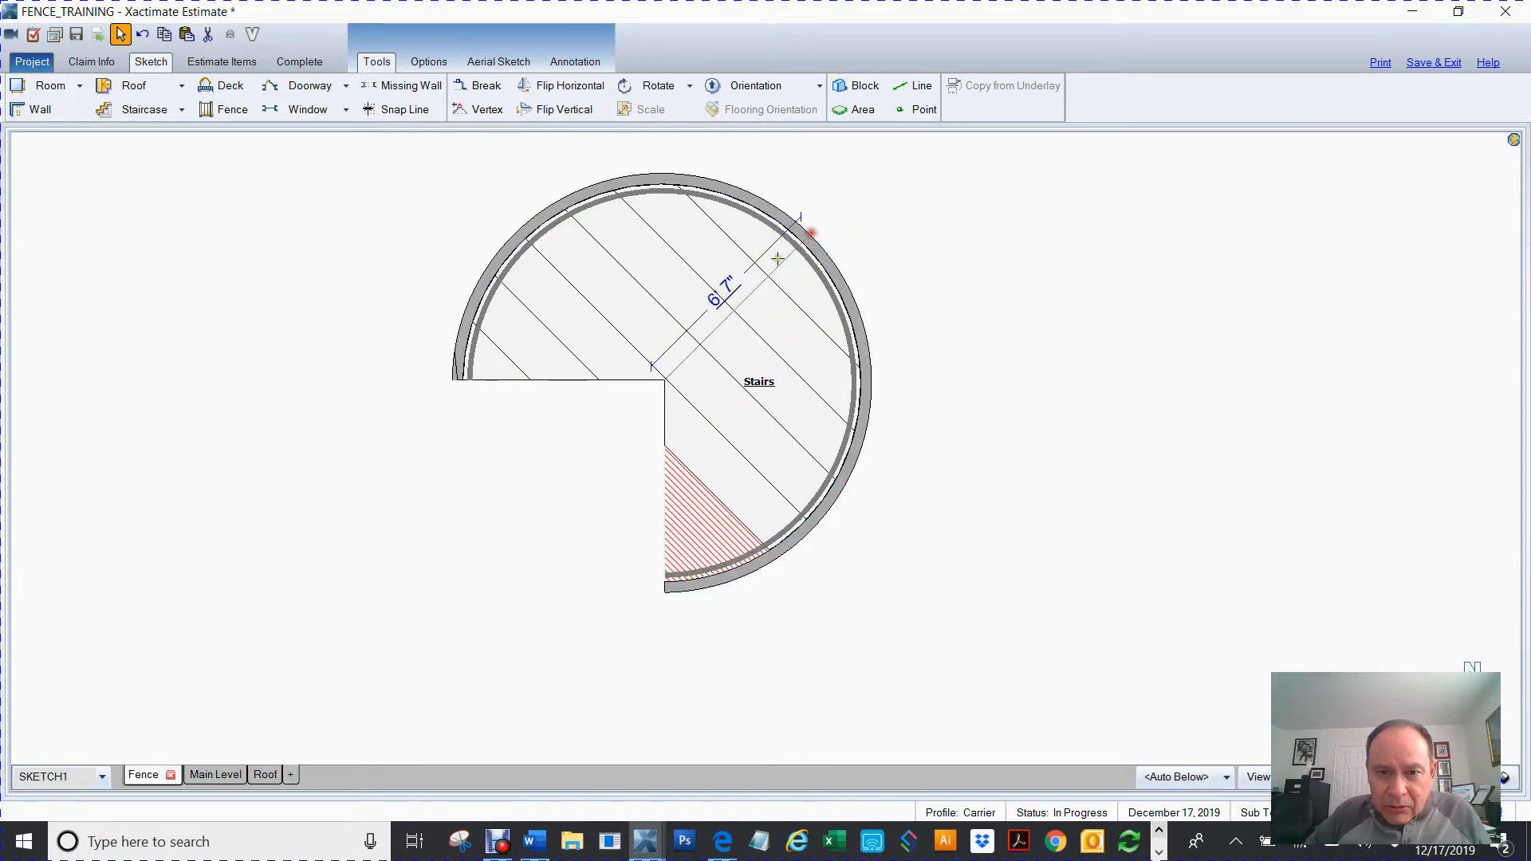
{"action": "left_click", "coordinate": [725, 291]}
{"action": "type", "text": "6"}
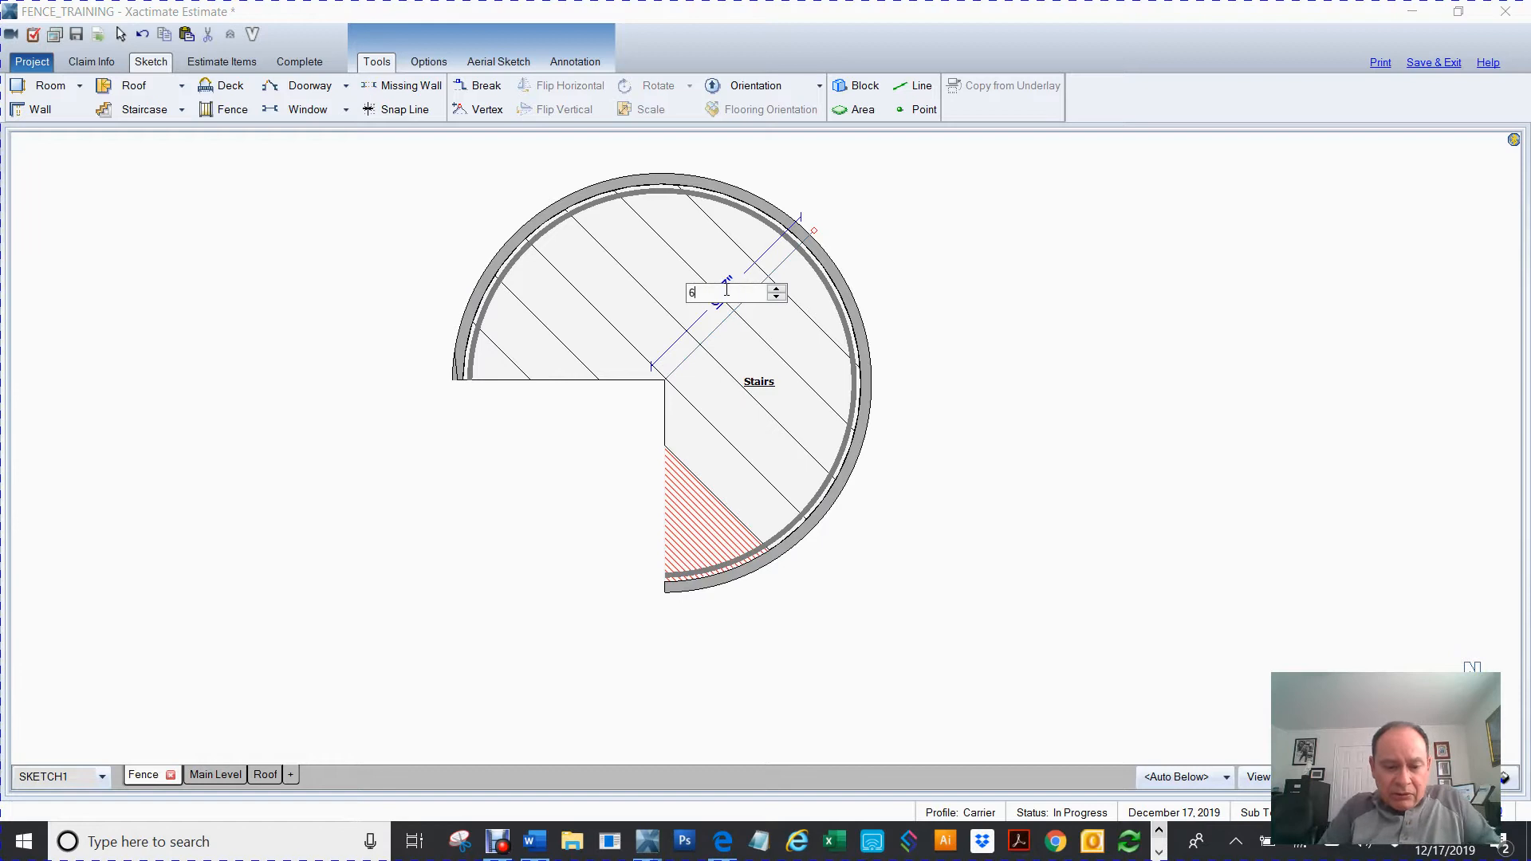
{"action": "type", "text": ",3"}
{"action": "key", "text": "Return"}
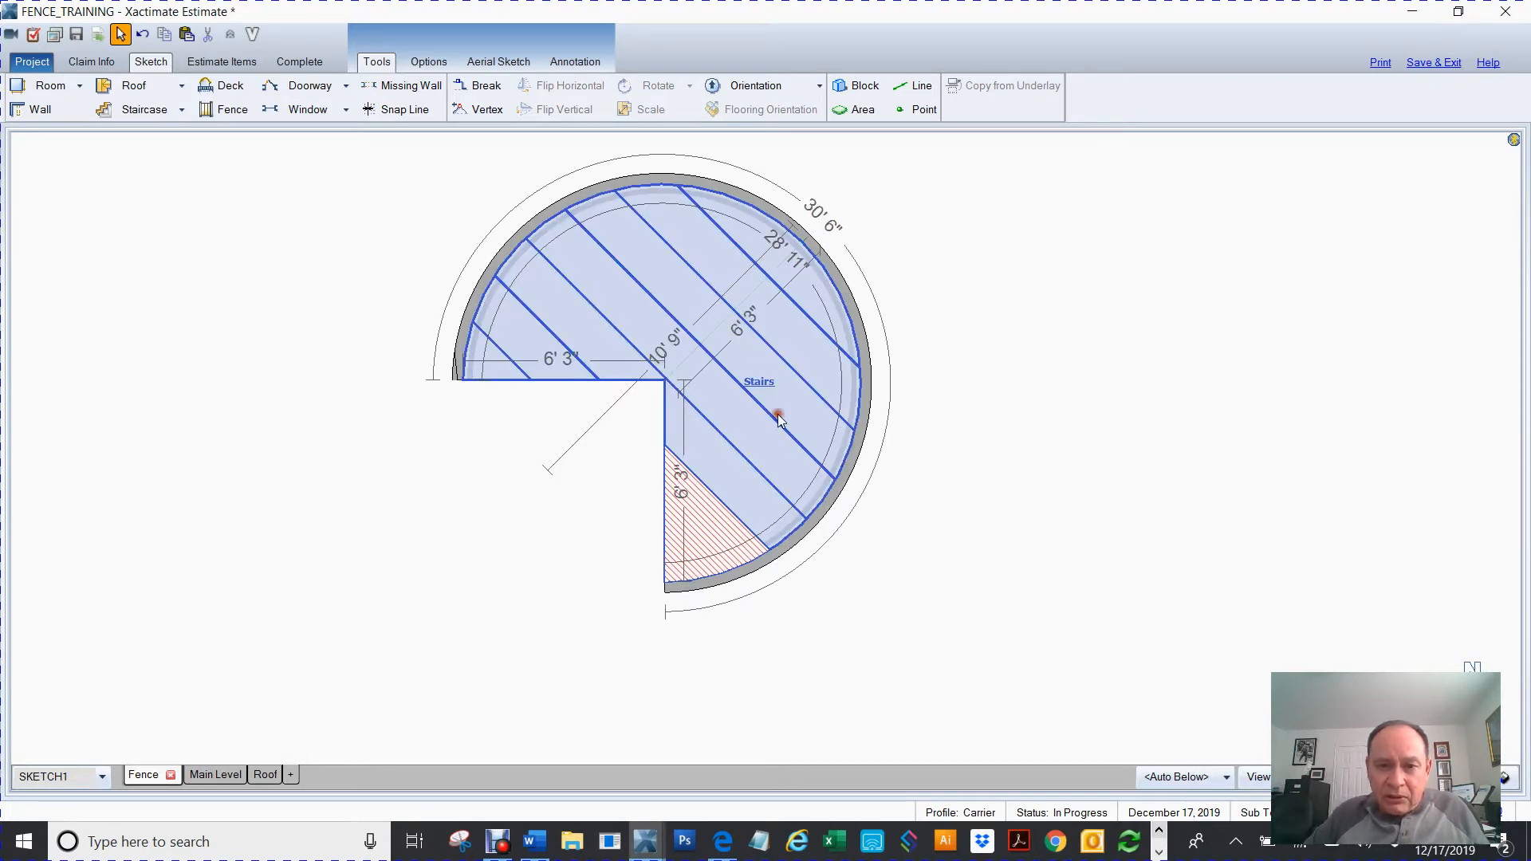
Step: Check the arced wall's midpoint against the guide line's outer end, and remove the guide line
{"action": "left_click", "coordinate": [821, 228]}
{"action": "scroll", "coordinate": [804, 251], "scroll_direction": "up", "scroll_amount": 2}
{"action": "scroll", "coordinate": [804, 252], "scroll_direction": "up", "scroll_amount": 2}
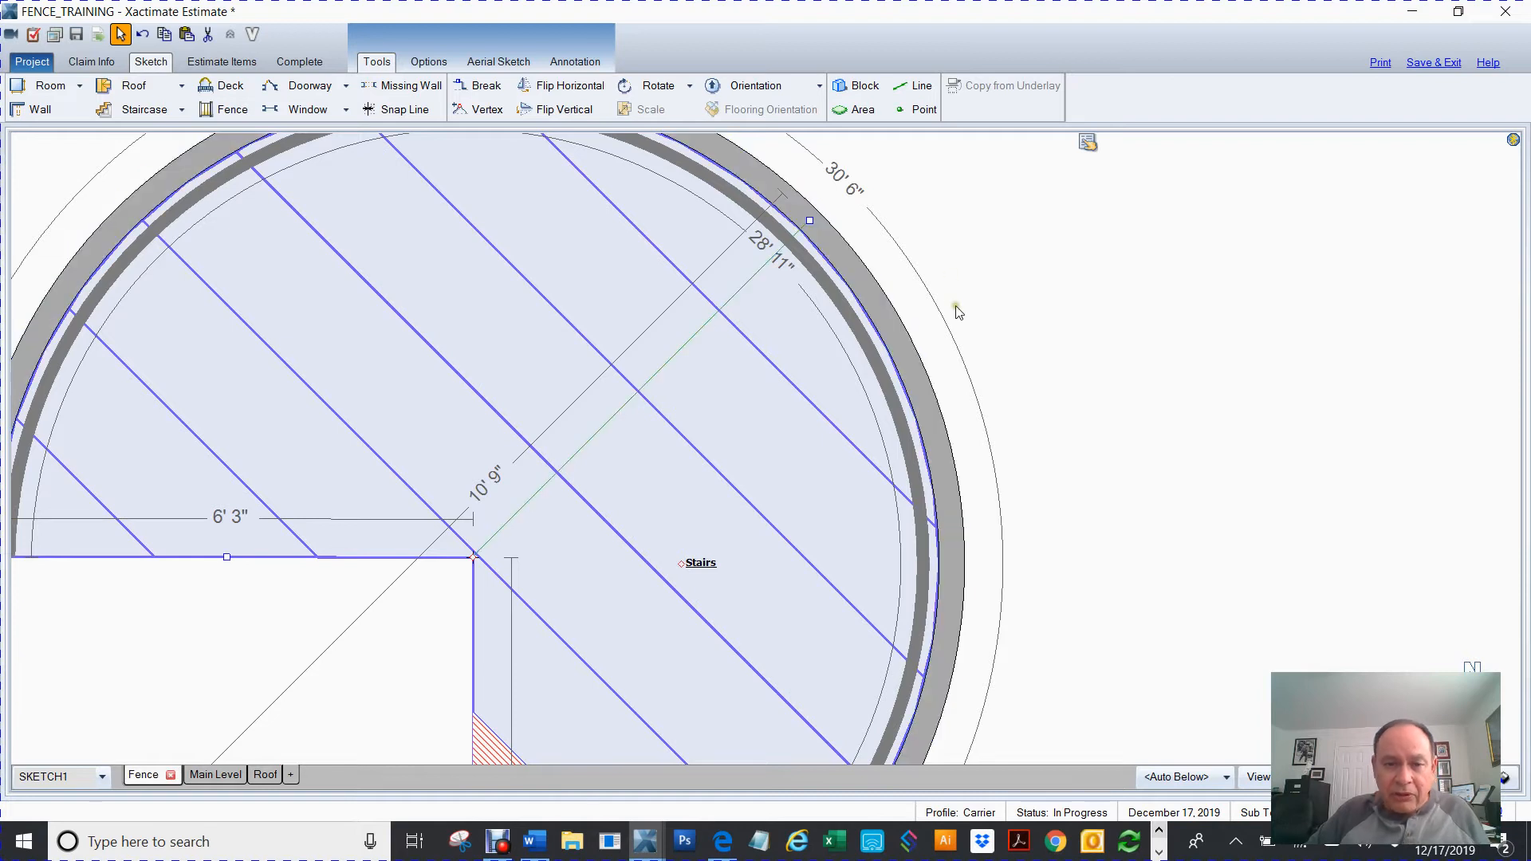
{"action": "scroll", "coordinate": [957, 308], "scroll_direction": "down", "scroll_amount": 3}
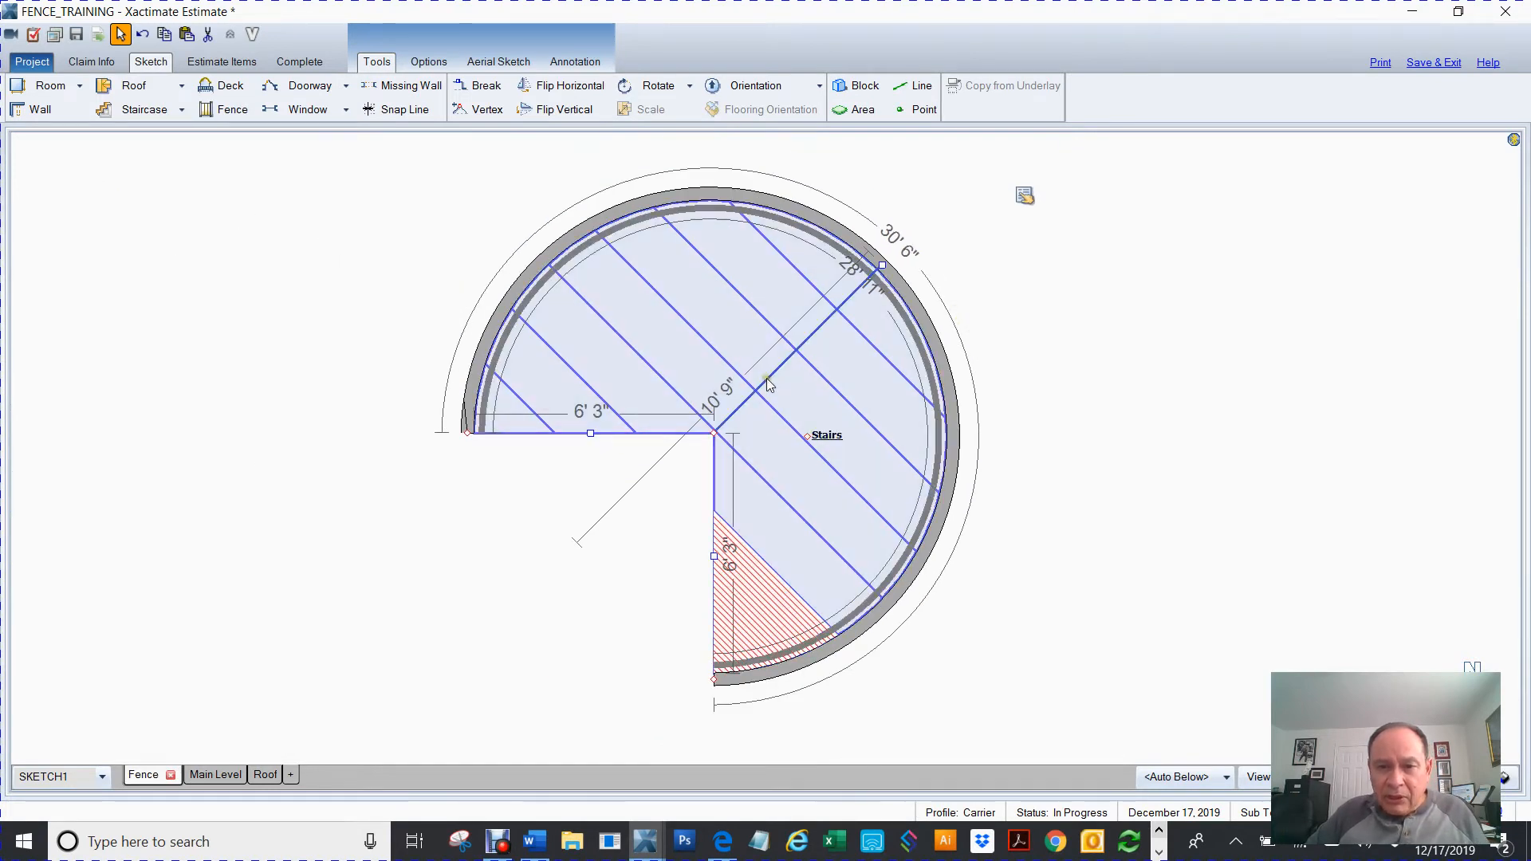
{"action": "left_click", "coordinate": [769, 381]}
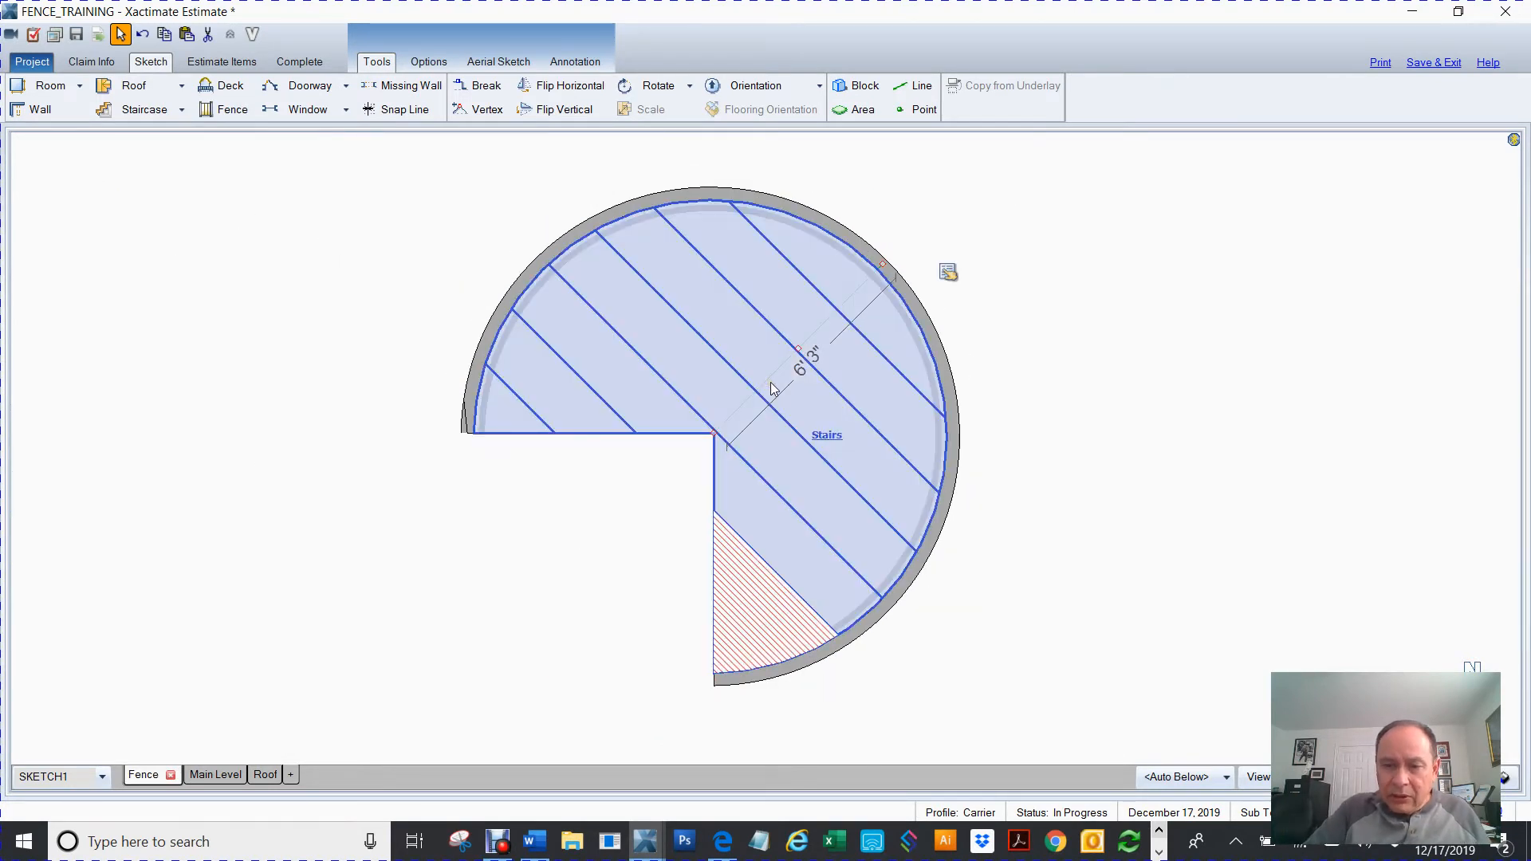
{"action": "key", "text": "Escape"}
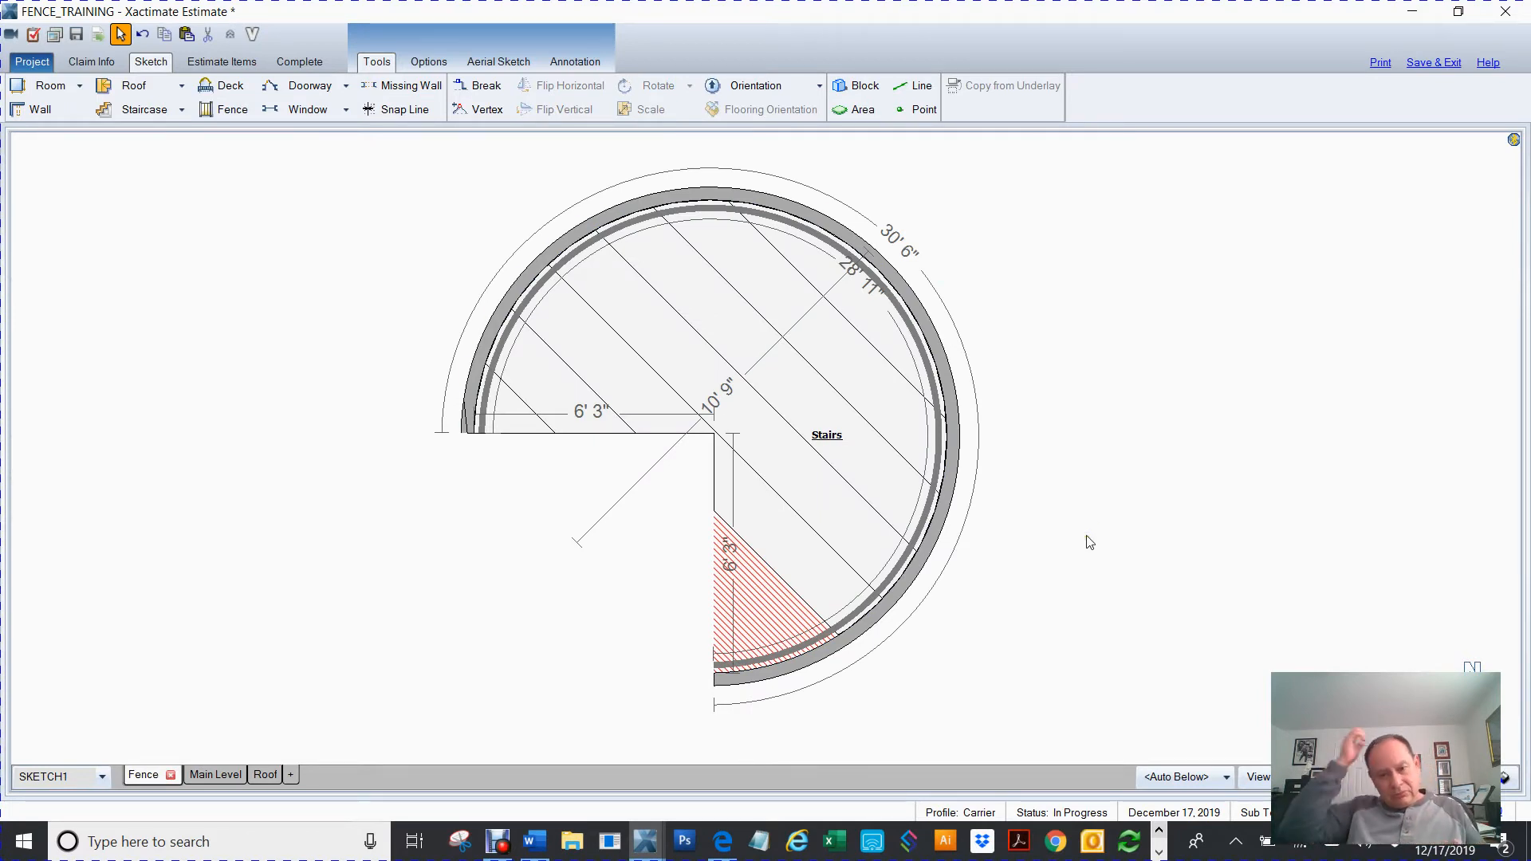
Step: Inspect the staircase's Angled Treads property and examine the parallel treads in the 3D view
{"action": "left_click", "coordinate": [796, 383]}
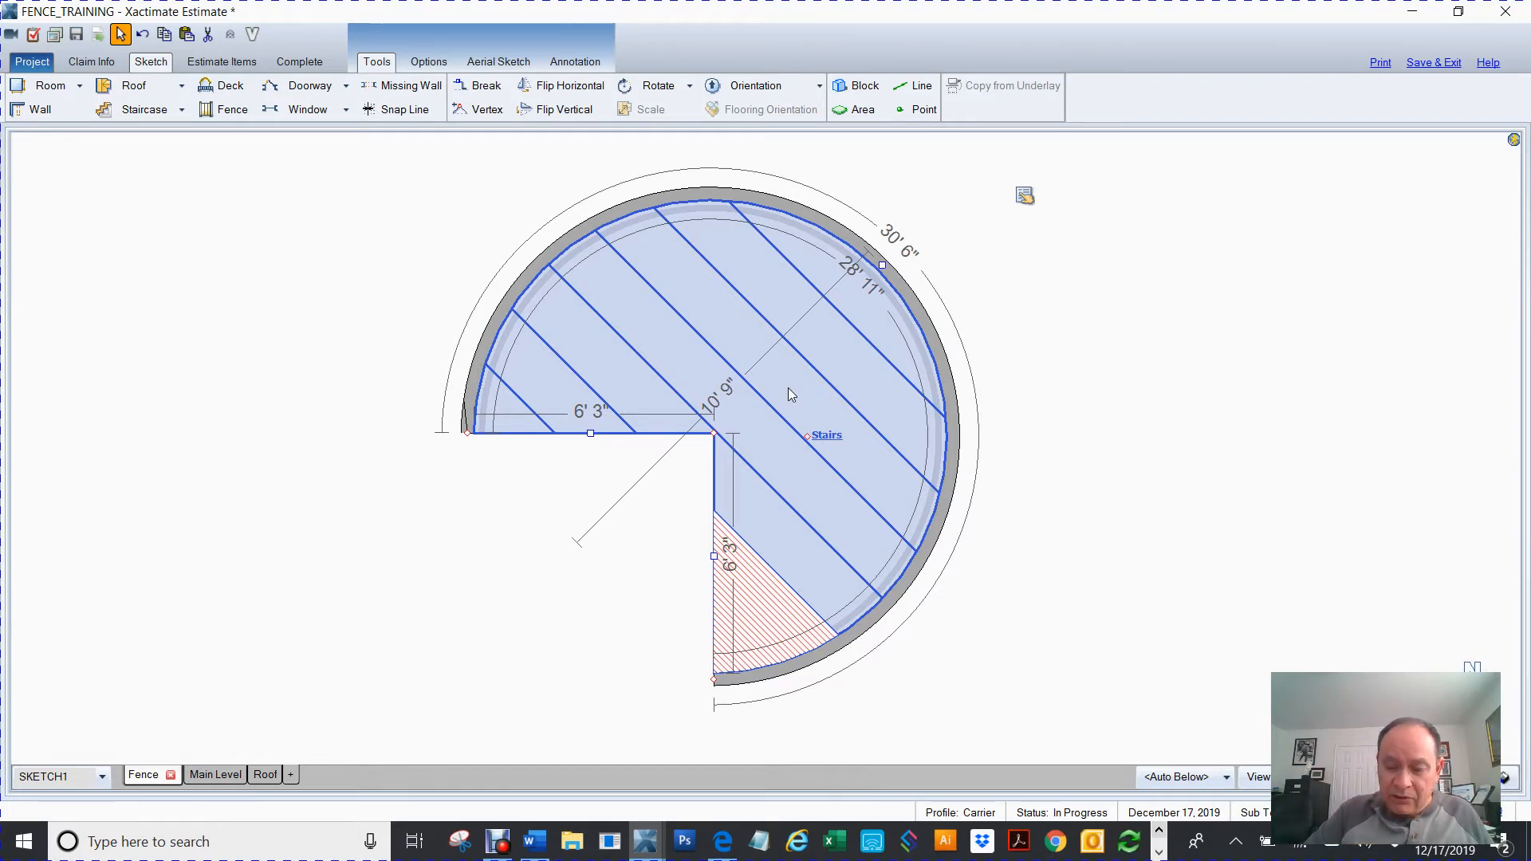
{"action": "double_click", "coordinate": [789, 390]}
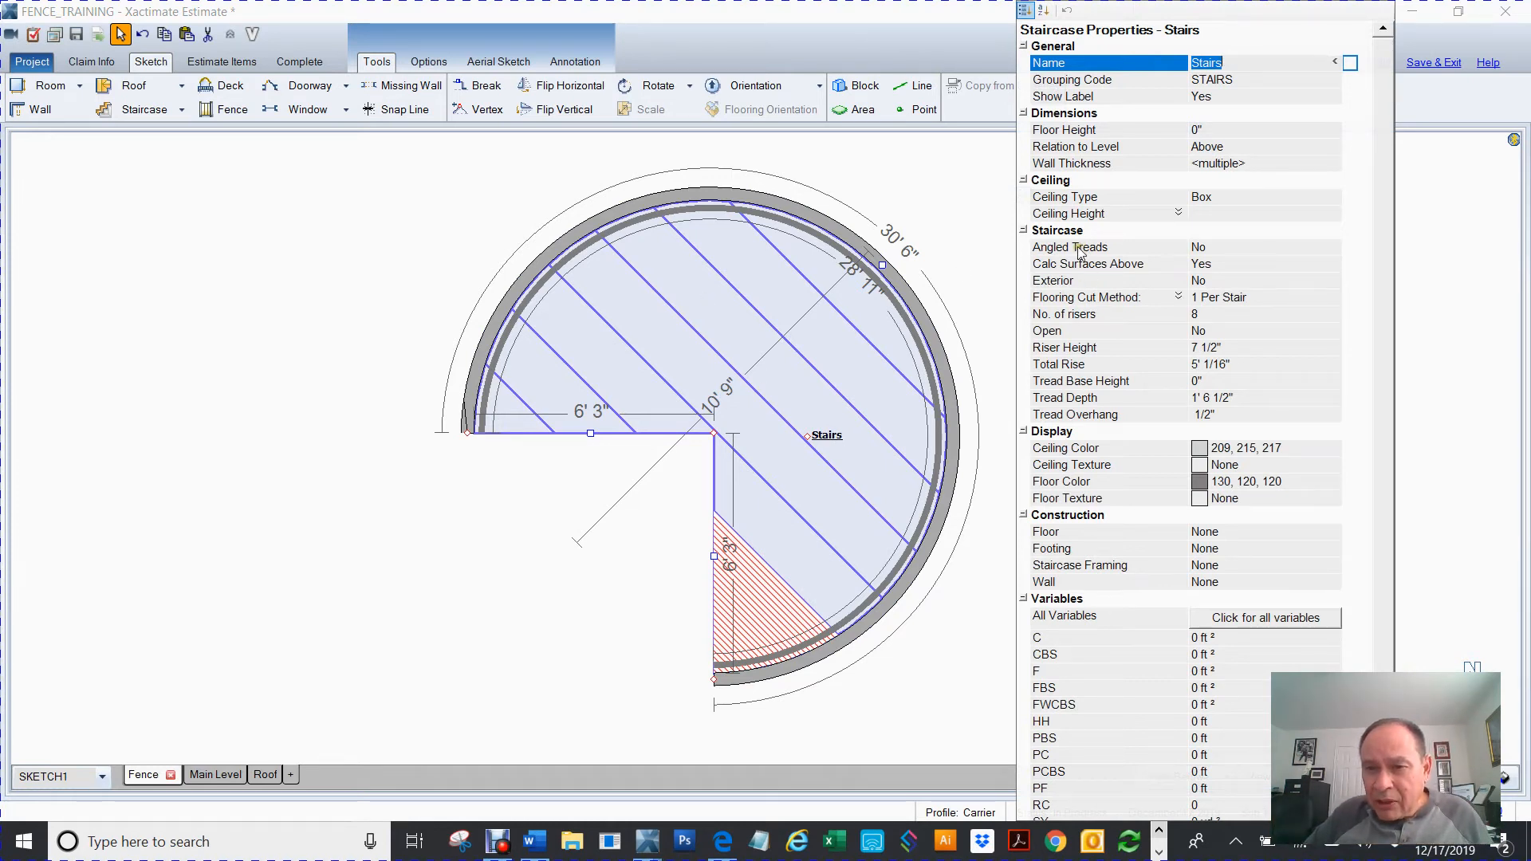
{"action": "left_click", "coordinate": [1211, 246]}
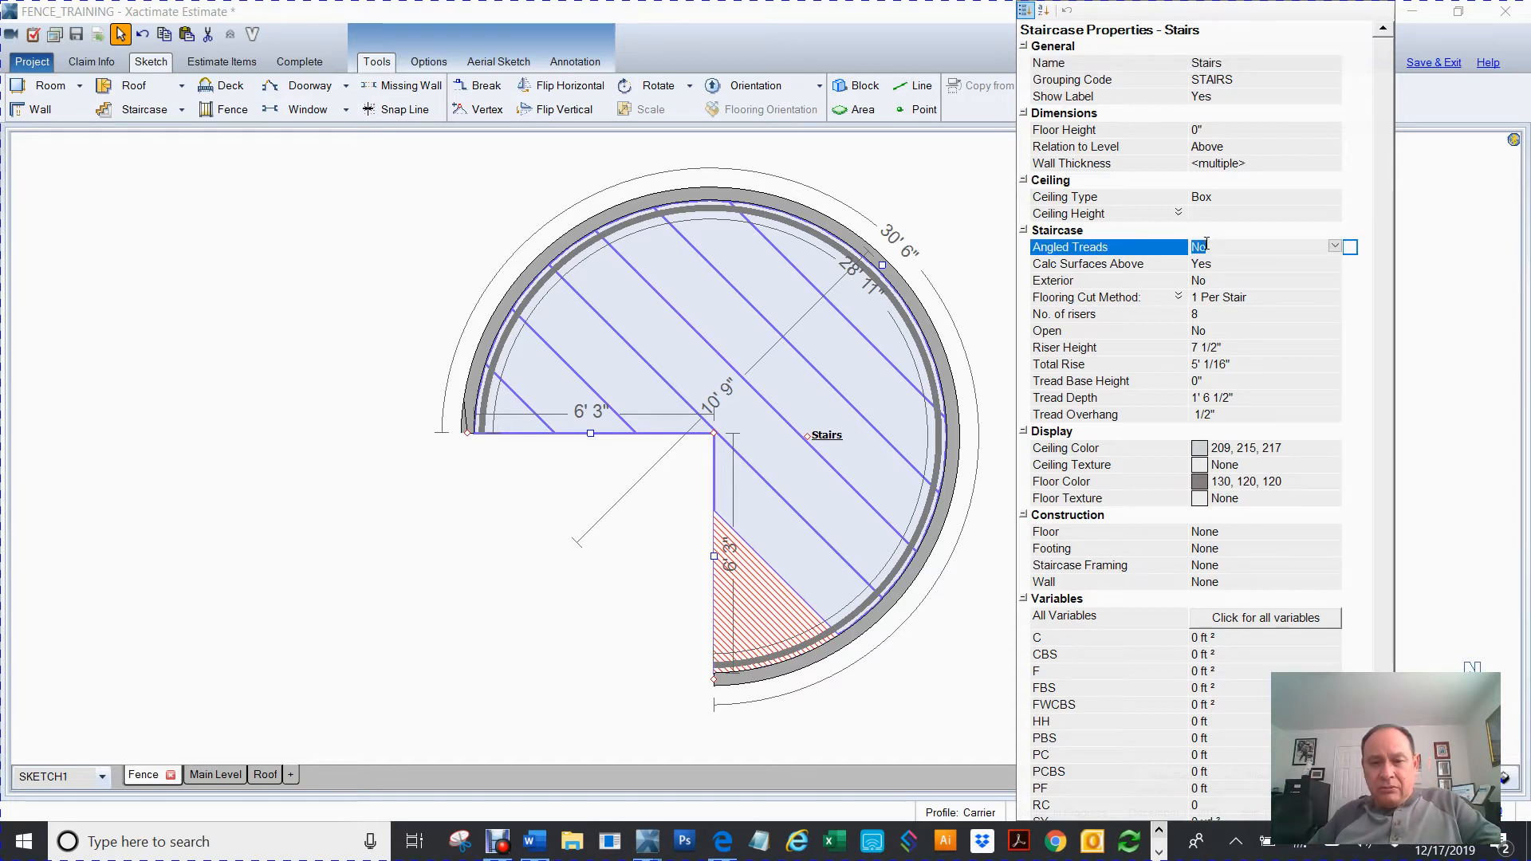
{"action": "left_click", "coordinate": [492, 589]}
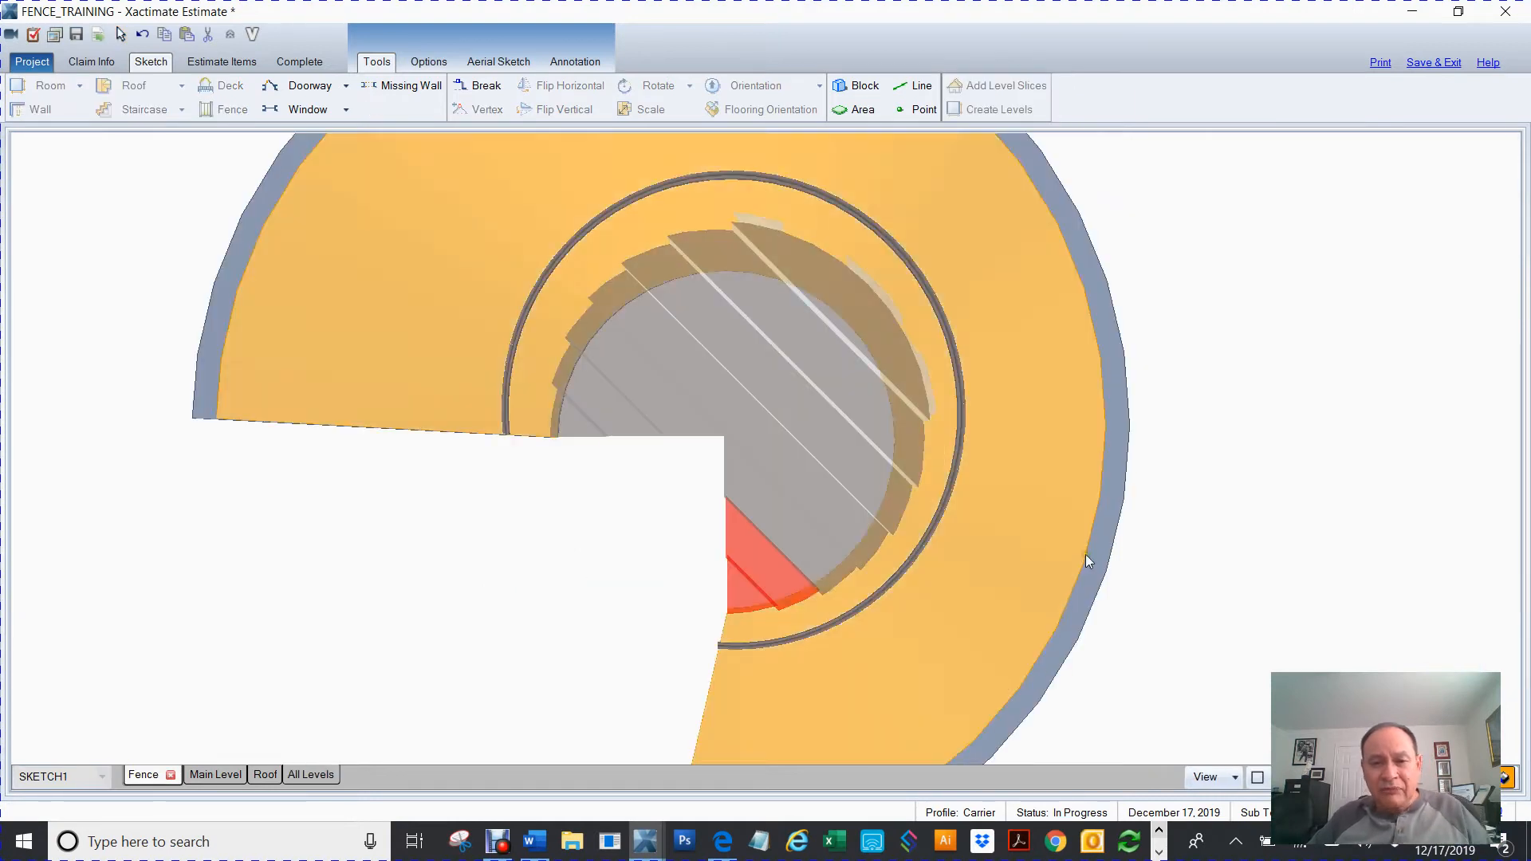
{"action": "left_click_drag", "start_coordinate": [986, 573], "coordinate": [1211, 280]}
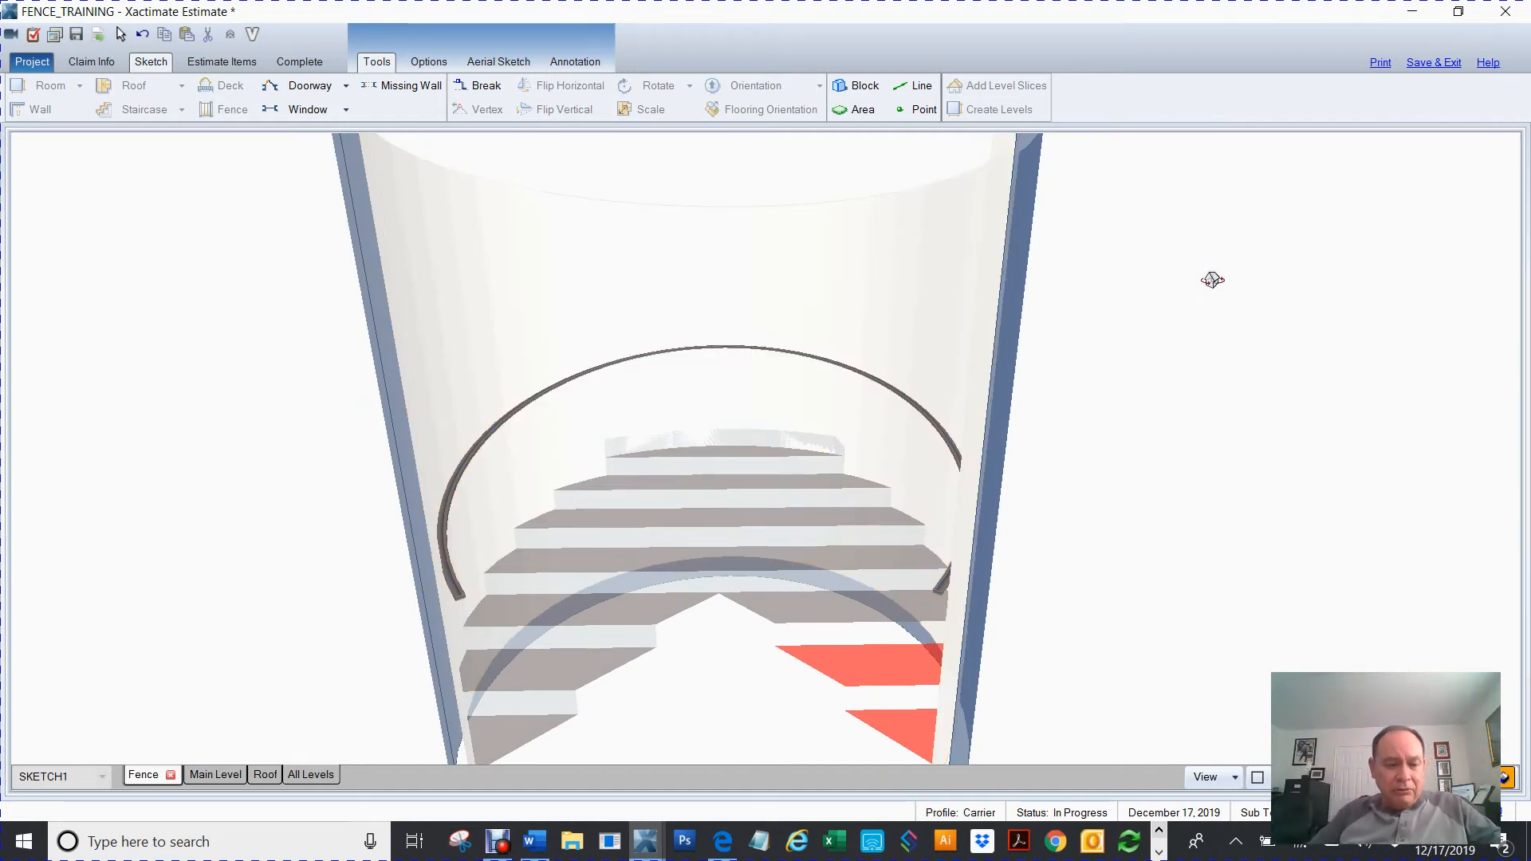
{"action": "key", "text": "F8"}
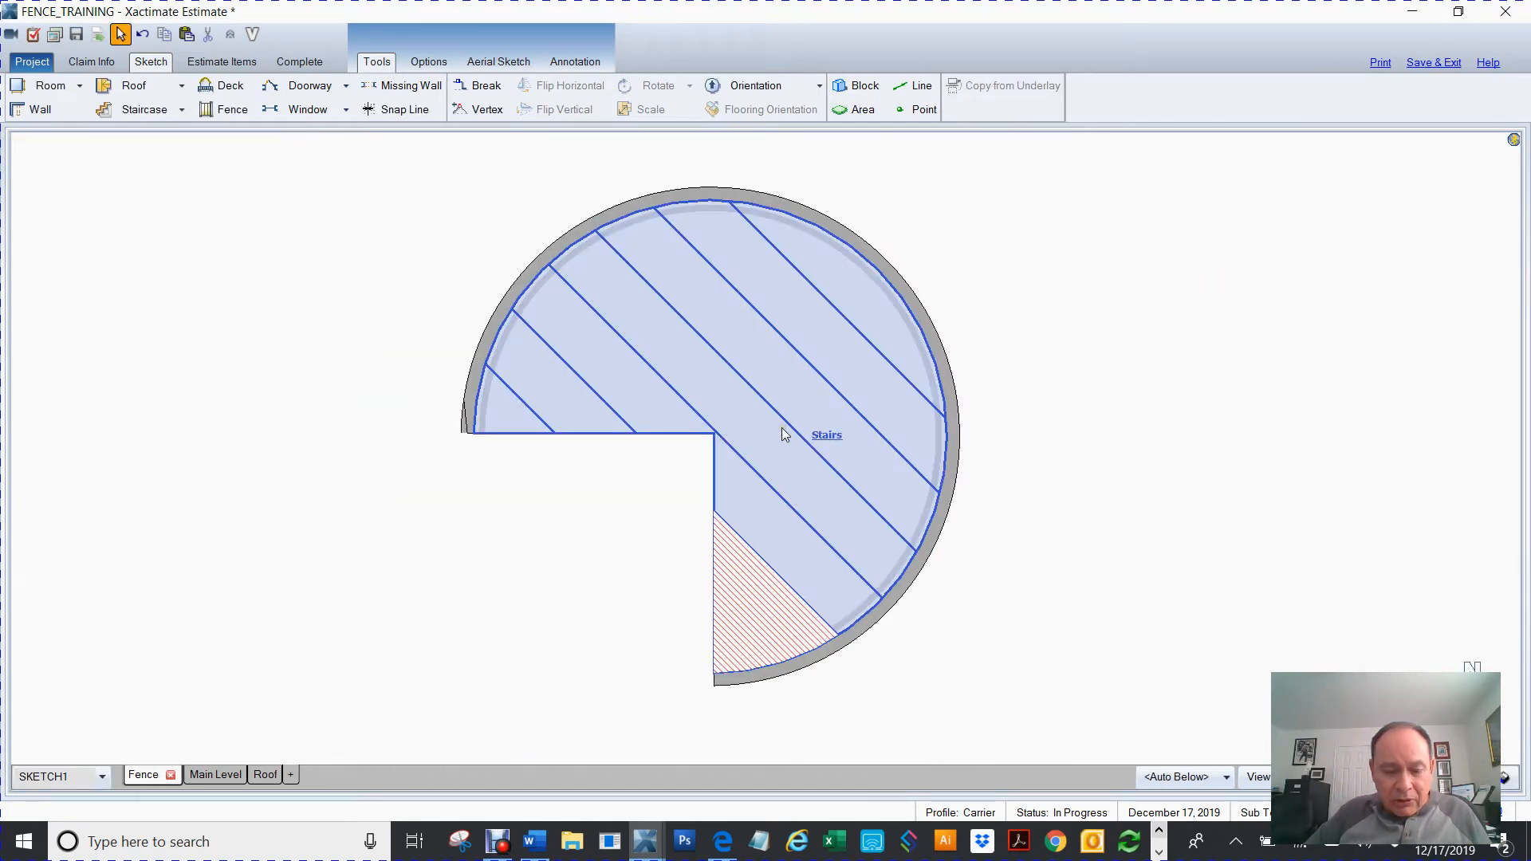
Step: Turn on Angled Treads in the staircase properties so the treads fan out from the inner corner
{"action": "double_click", "coordinate": [784, 434]}
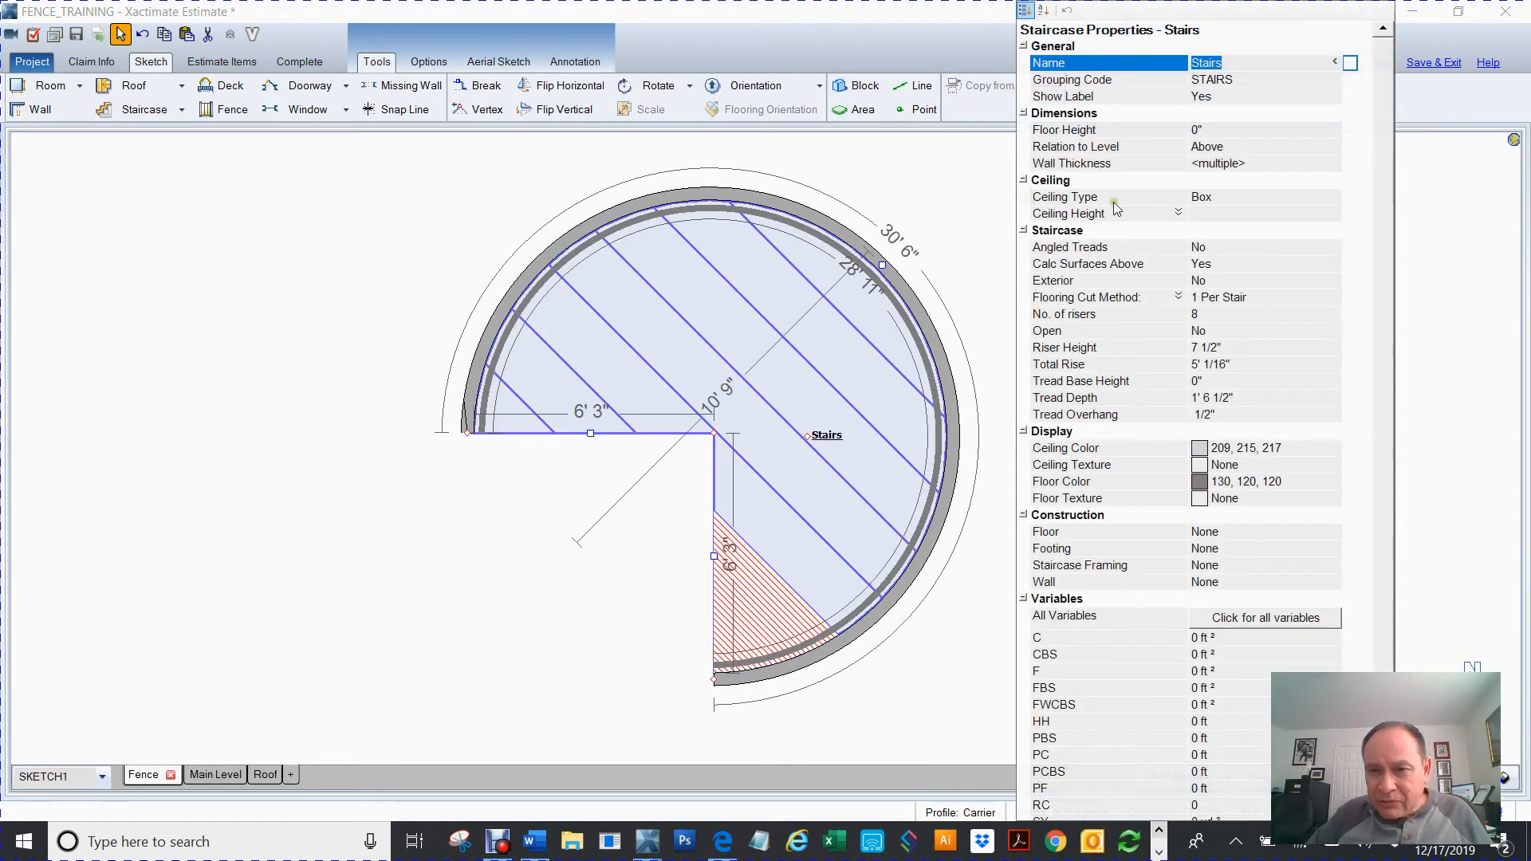
{"action": "left_click", "coordinate": [1216, 247]}
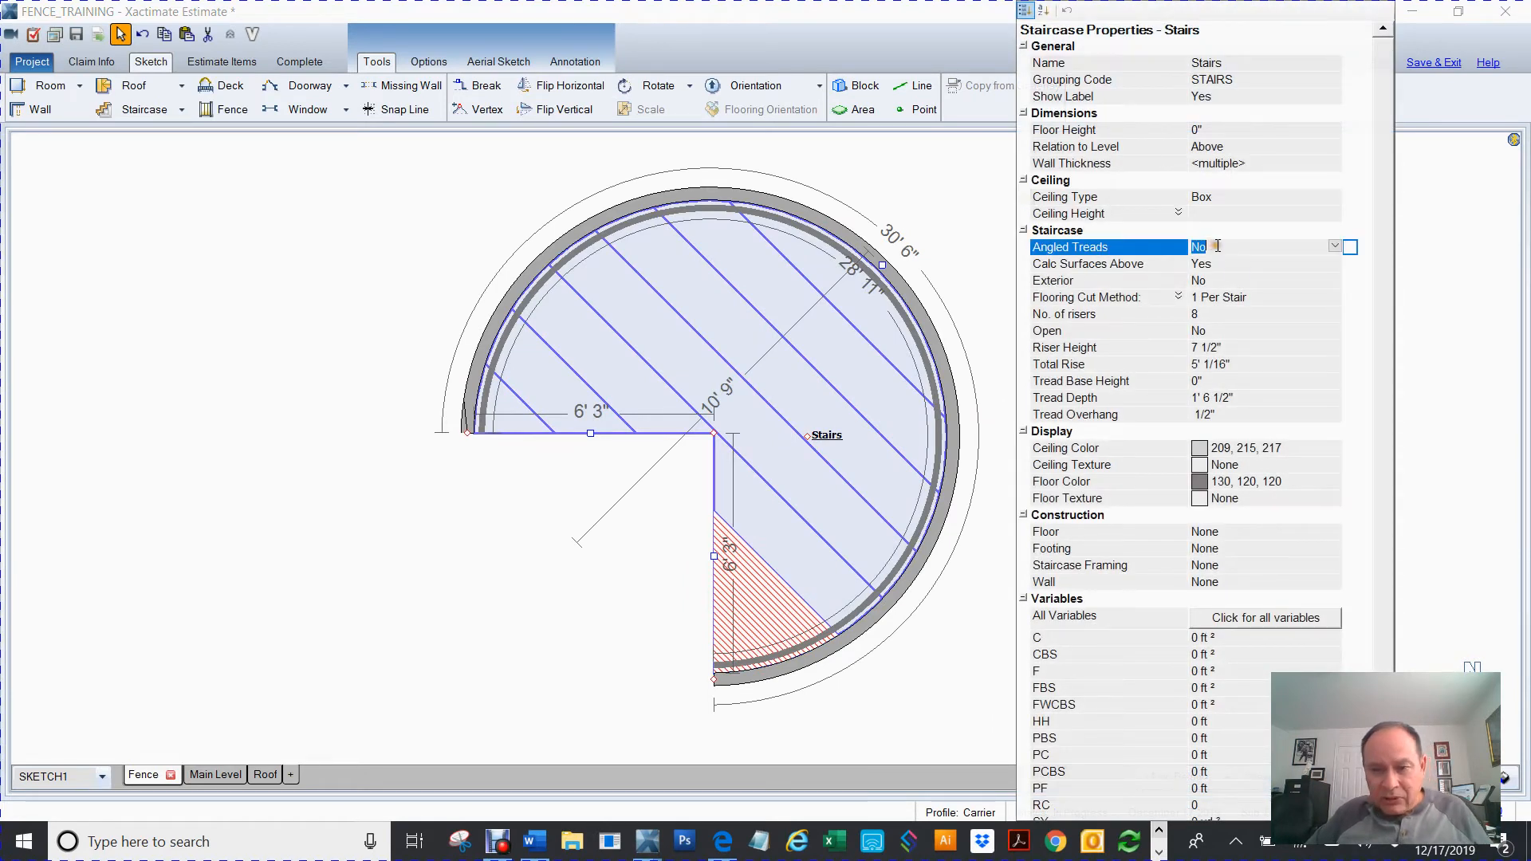
{"action": "double_click", "coordinate": [1218, 247]}
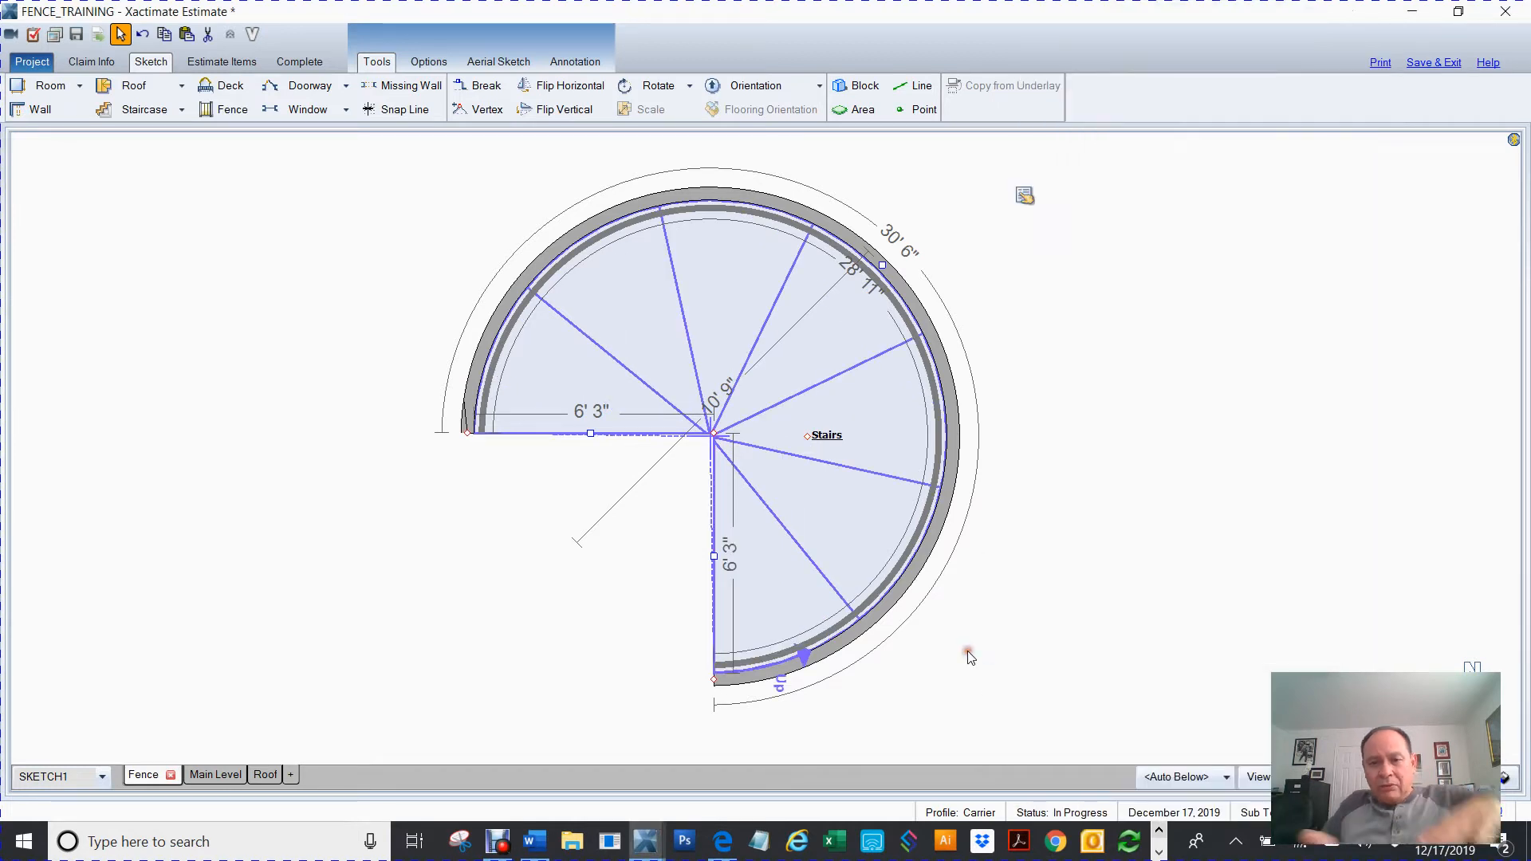
{"action": "left_click", "coordinate": [968, 656]}
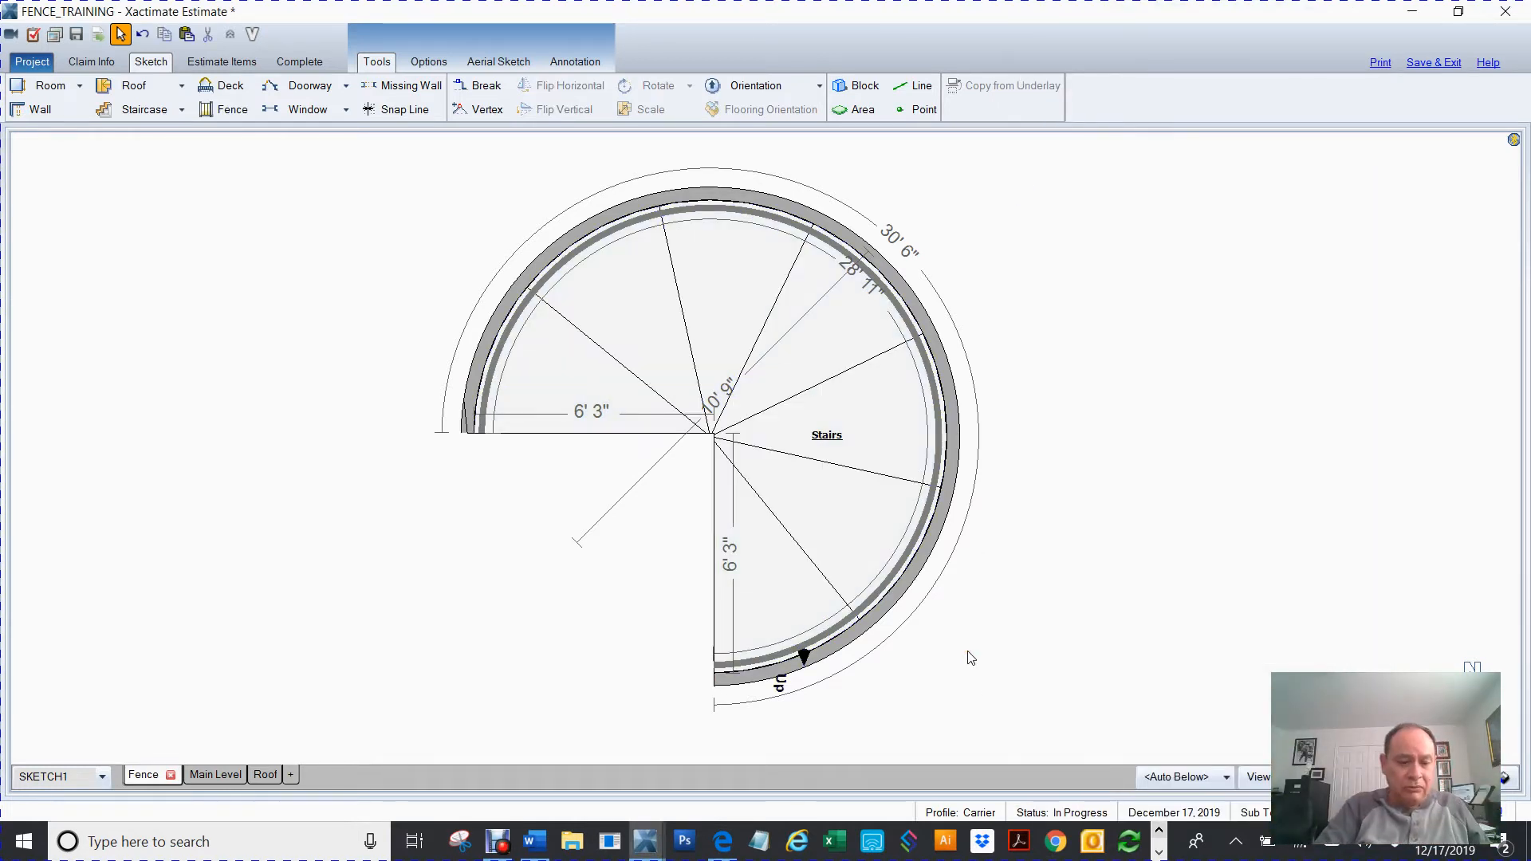
Step: Examine the fanned spiral treads from an angle in 3D, and return to the plan view
{"action": "key", "text": "F8"}
{"action": "left_click_drag", "start_coordinate": [983, 572], "coordinate": [1194, 250]}
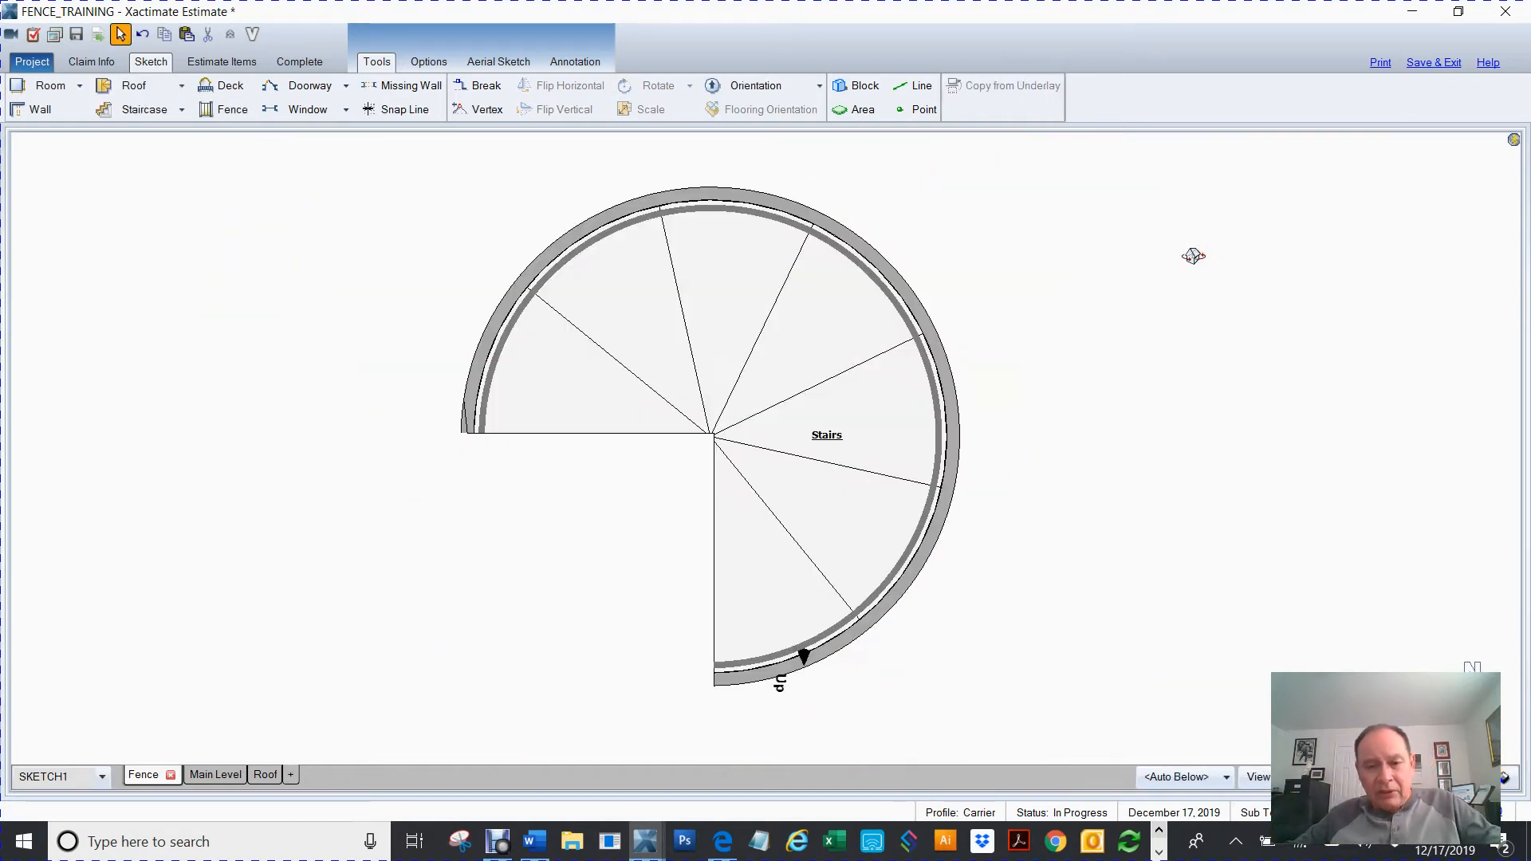
{"action": "key", "text": "F8"}
Step: Move the angled treads' center point onto the staircase's inner corner so all treads converge exactly there
{"action": "left_click", "coordinate": [772, 439]}
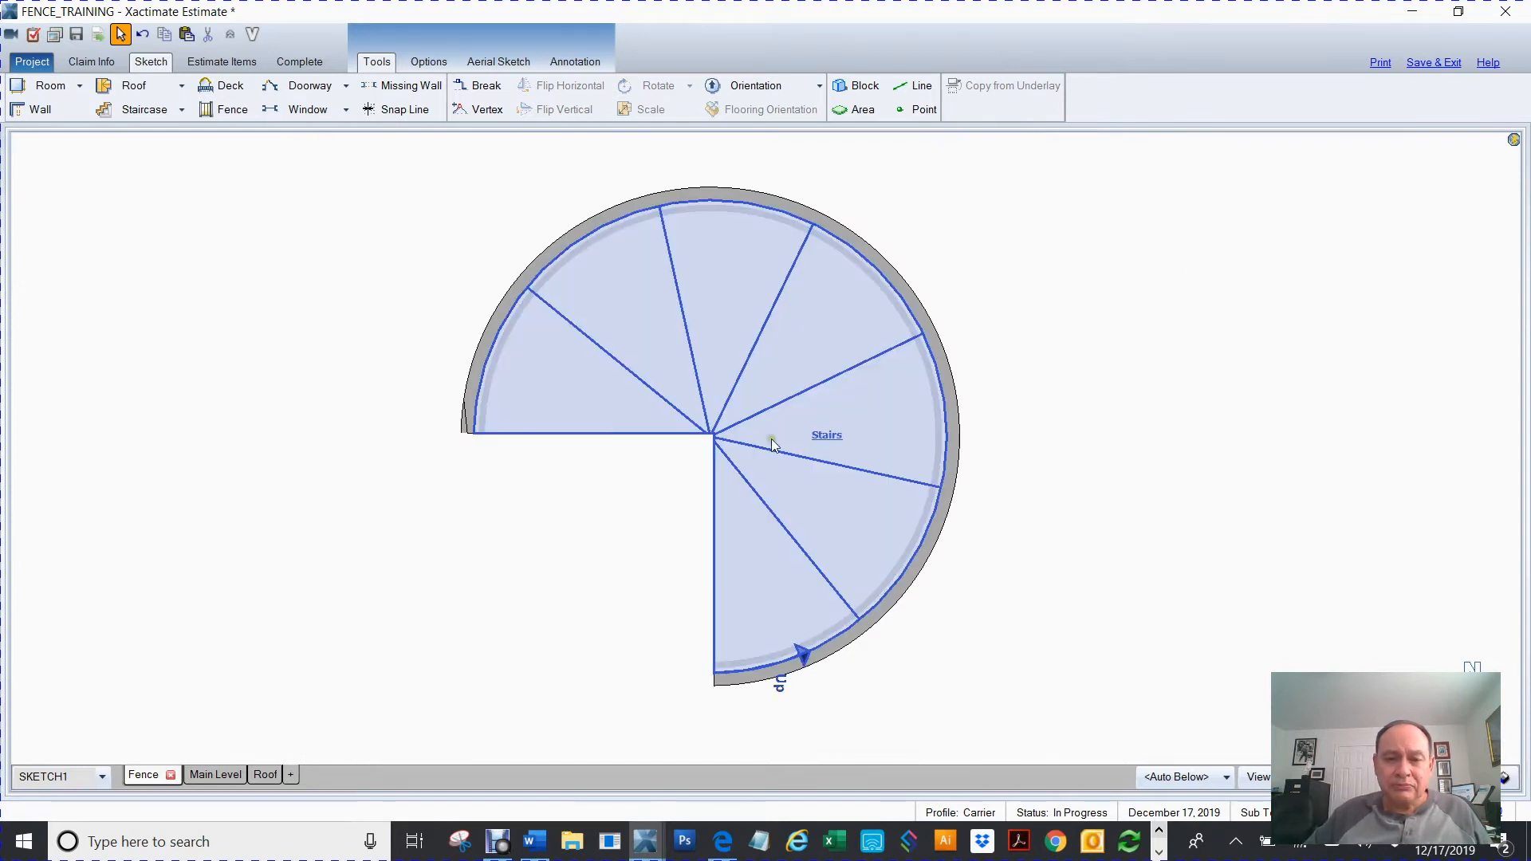
{"action": "scroll", "coordinate": [772, 439], "scroll_direction": "up", "scroll_amount": 3}
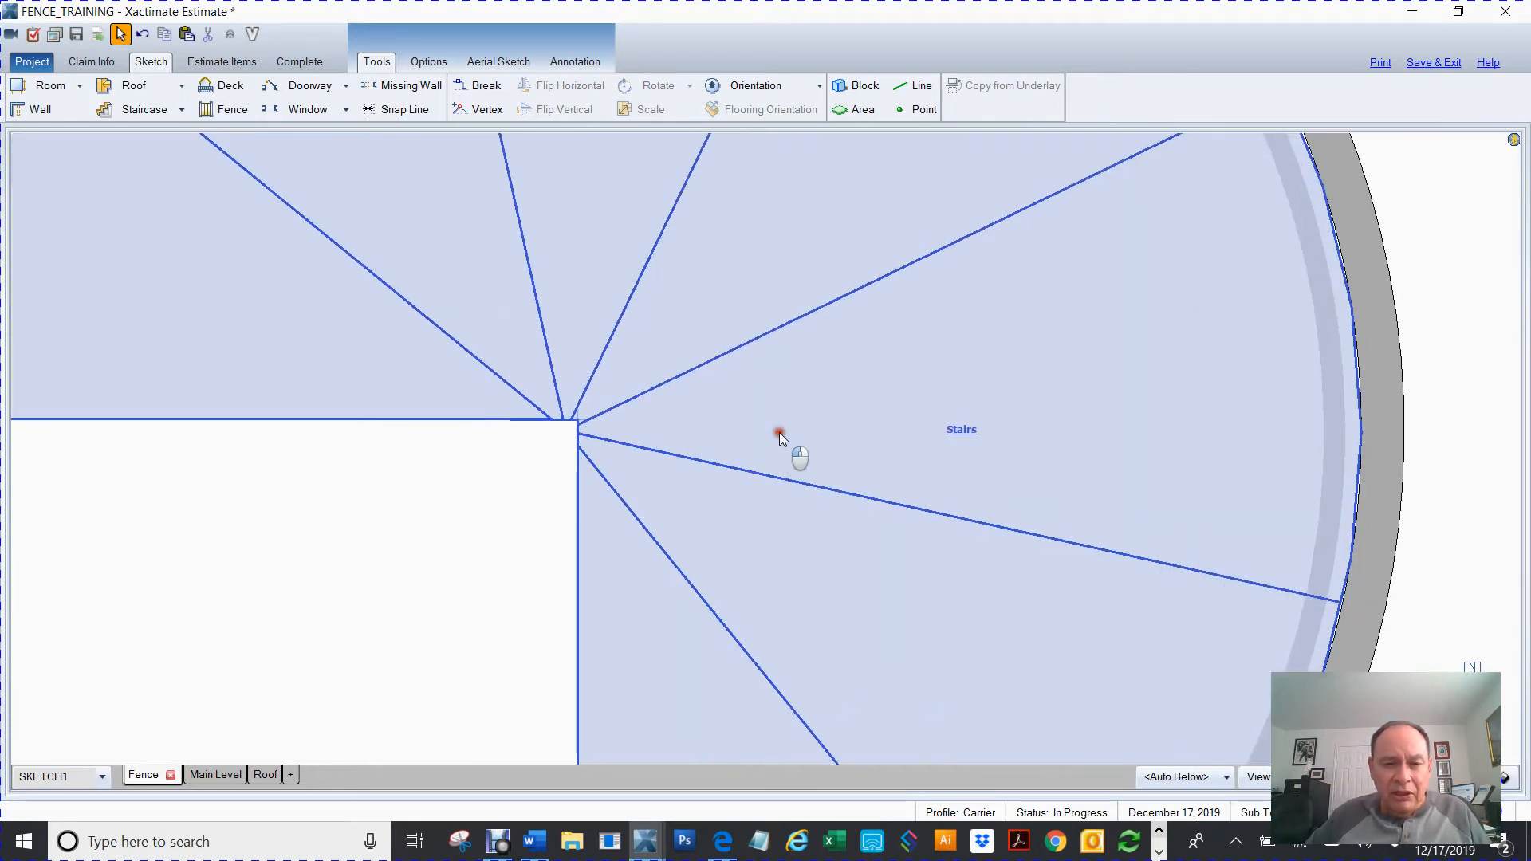
{"action": "left_click", "coordinate": [779, 433]}
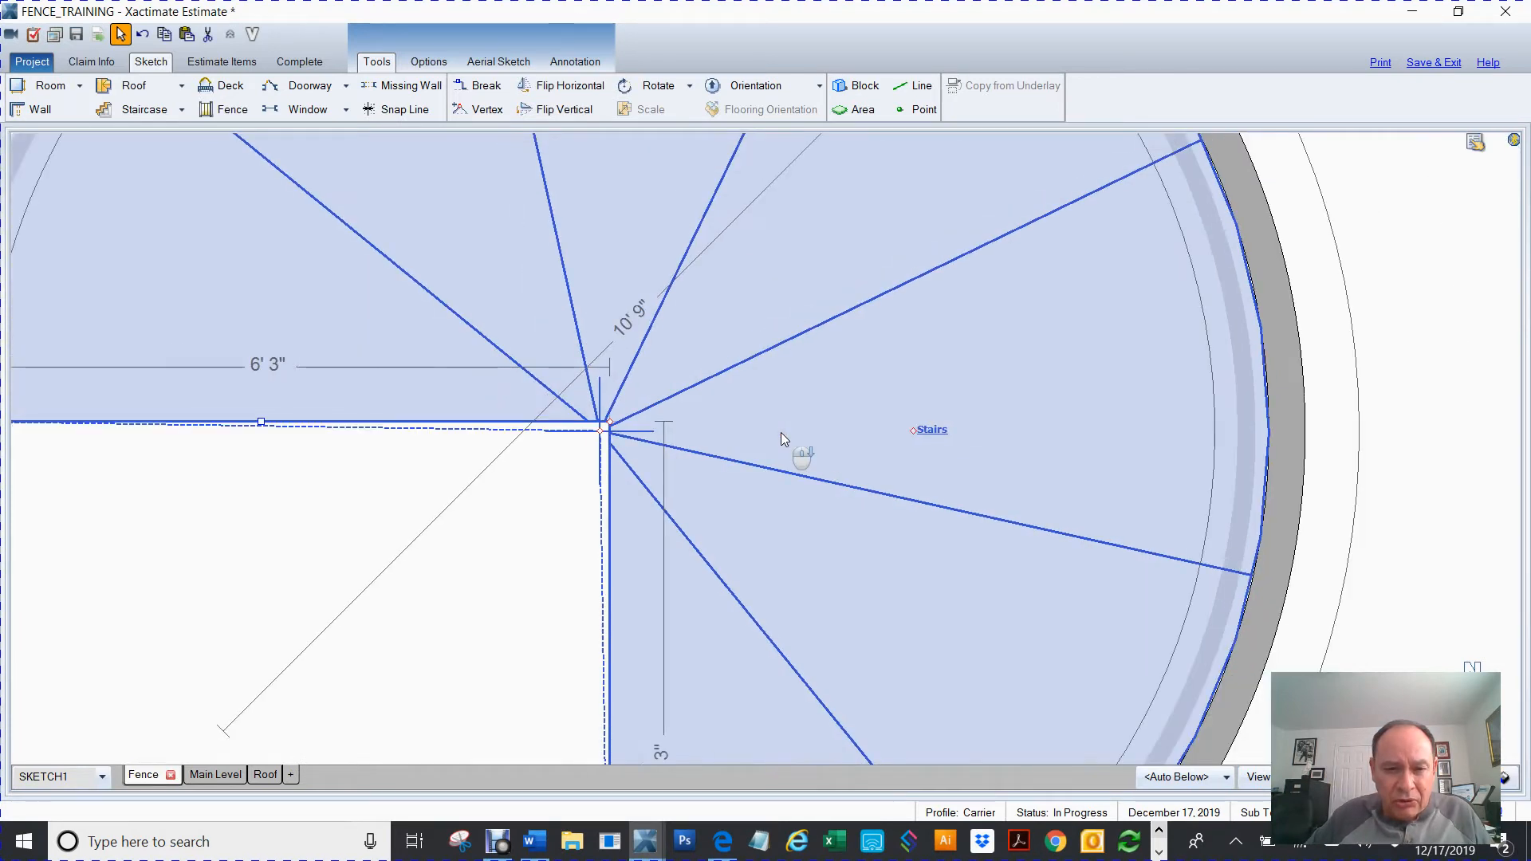
{"action": "scroll", "coordinate": [782, 432], "scroll_direction": "up", "scroll_amount": 2}
{"action": "left_click_drag", "start_coordinate": [908, 359], "coordinate": [1026, 367]}
{"action": "left_click", "coordinate": [798, 358]}
{"action": "left_click", "coordinate": [798, 358]}
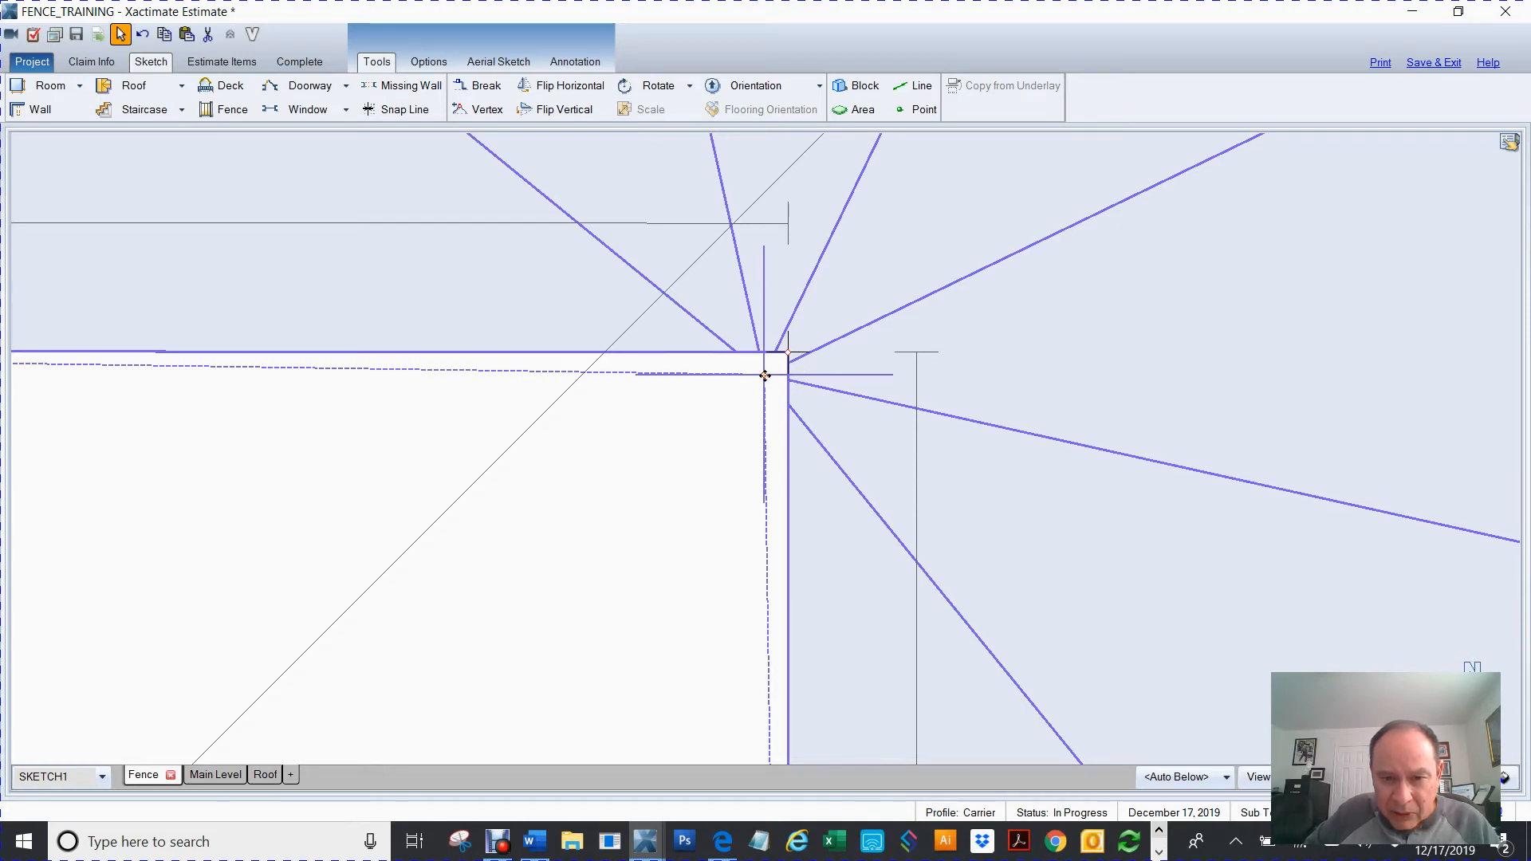
{"action": "left_click_drag", "start_coordinate": [764, 374], "coordinate": [764, 376]}
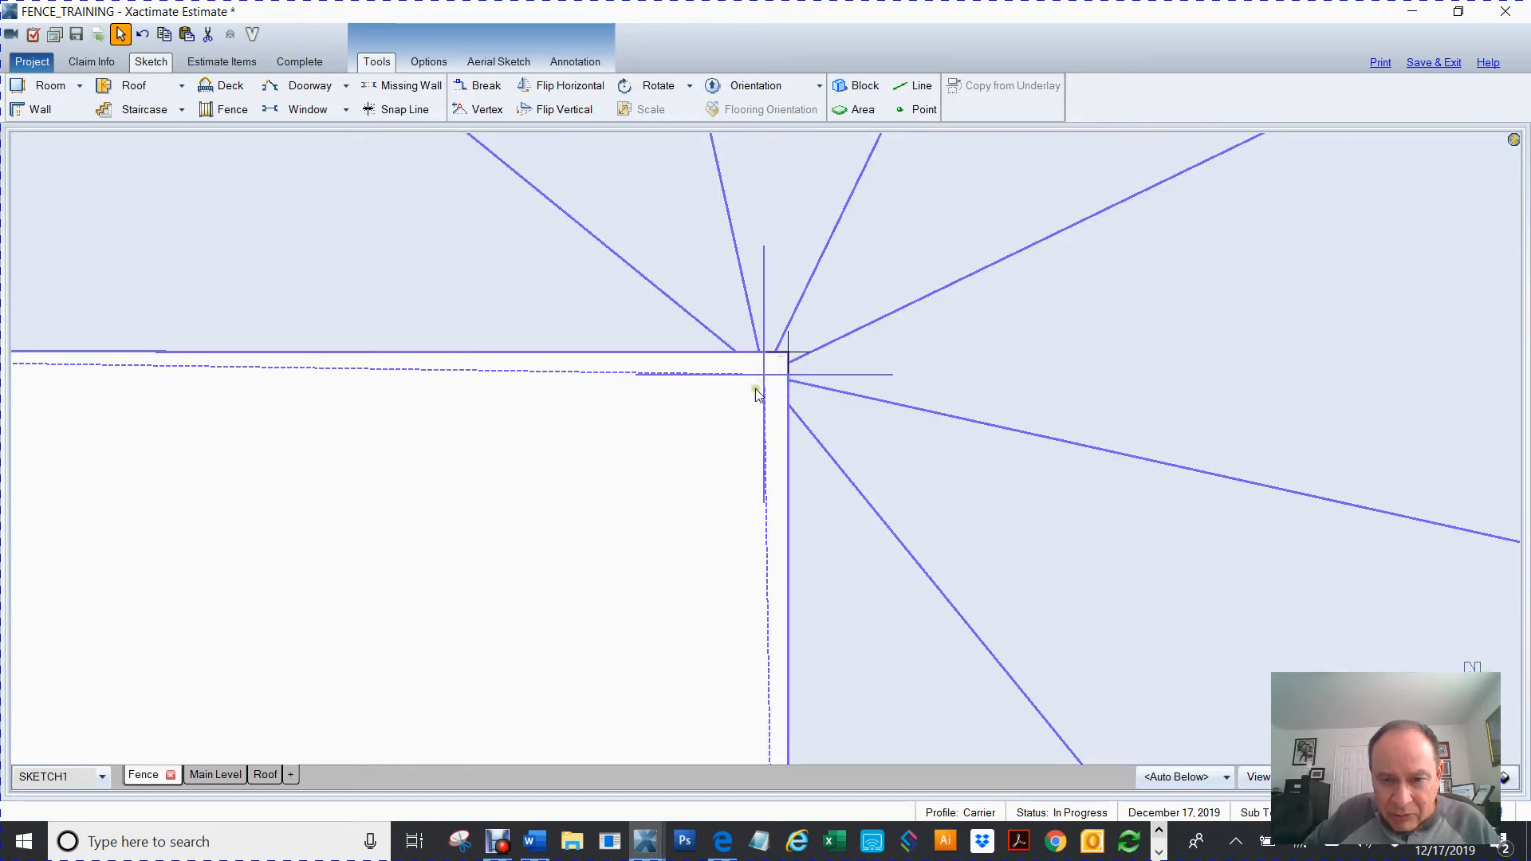
{"action": "left_click", "coordinate": [757, 394]}
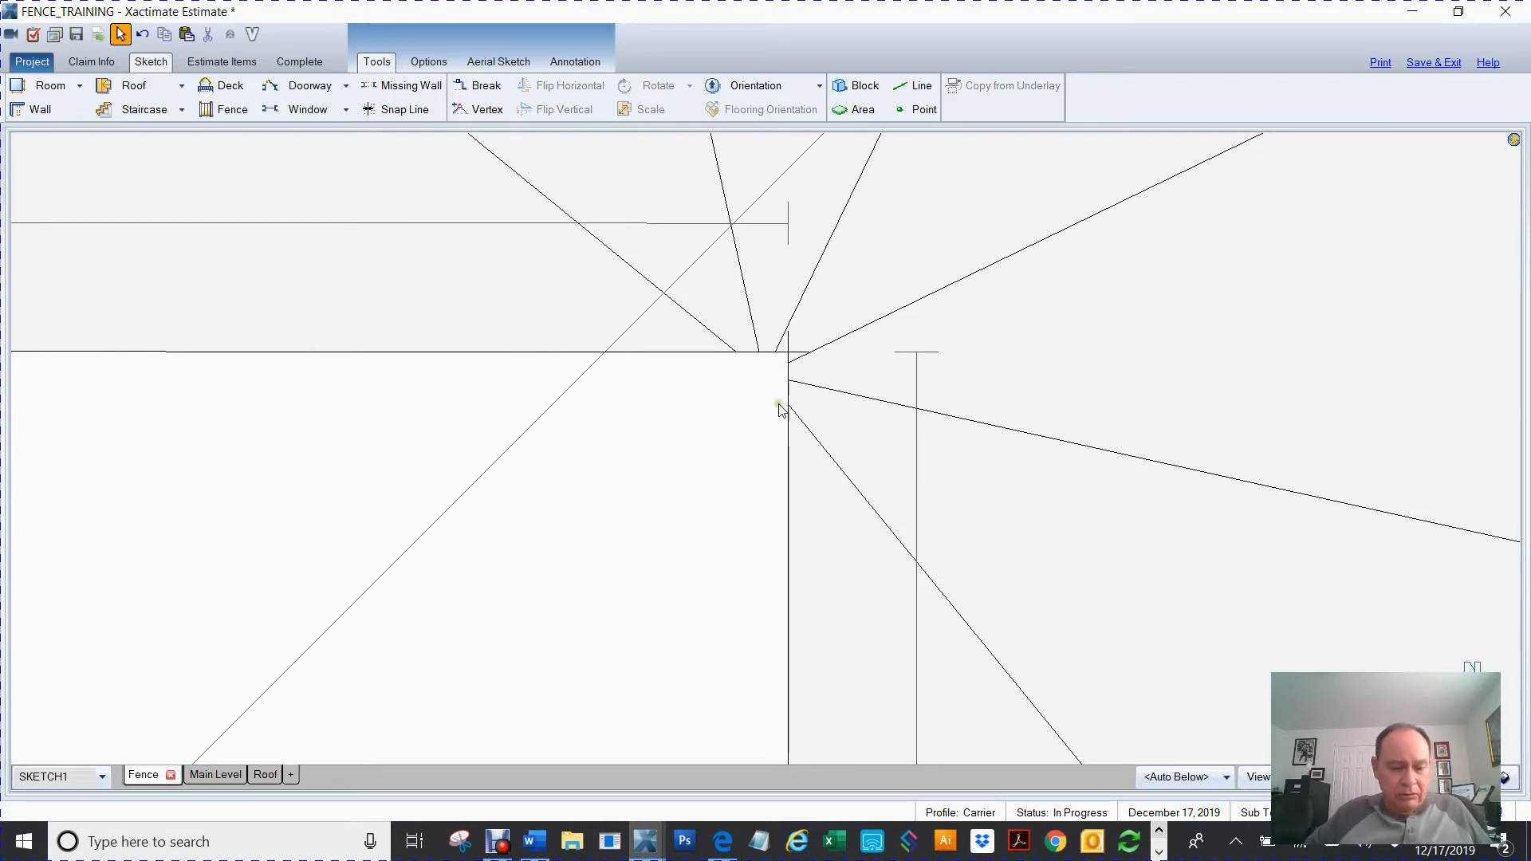
{"action": "left_click", "coordinate": [1034, 301]}
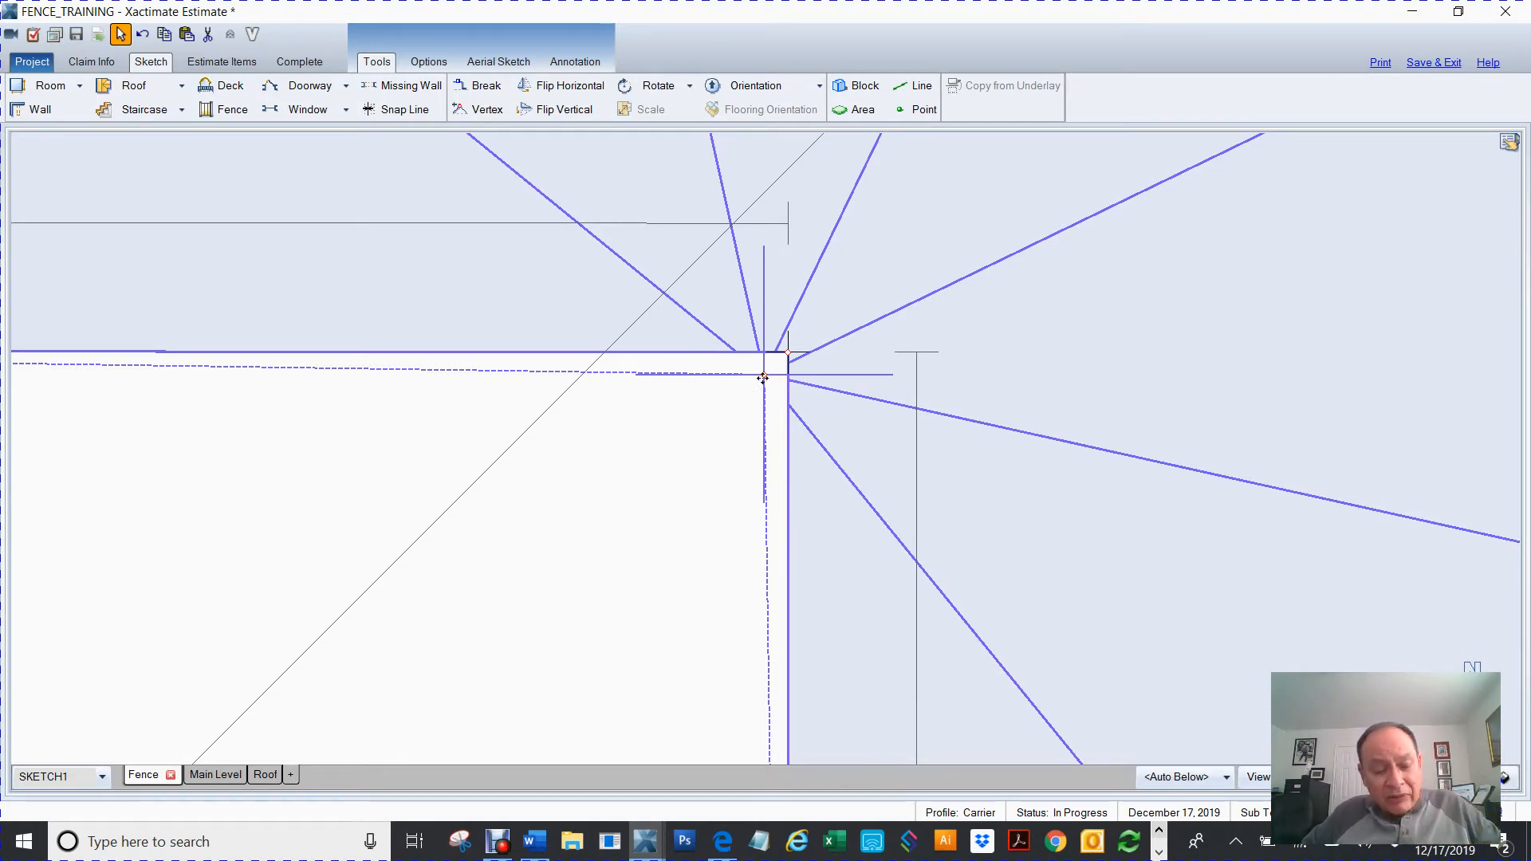
{"action": "left_click_drag", "start_coordinate": [764, 376], "coordinate": [788, 353]}
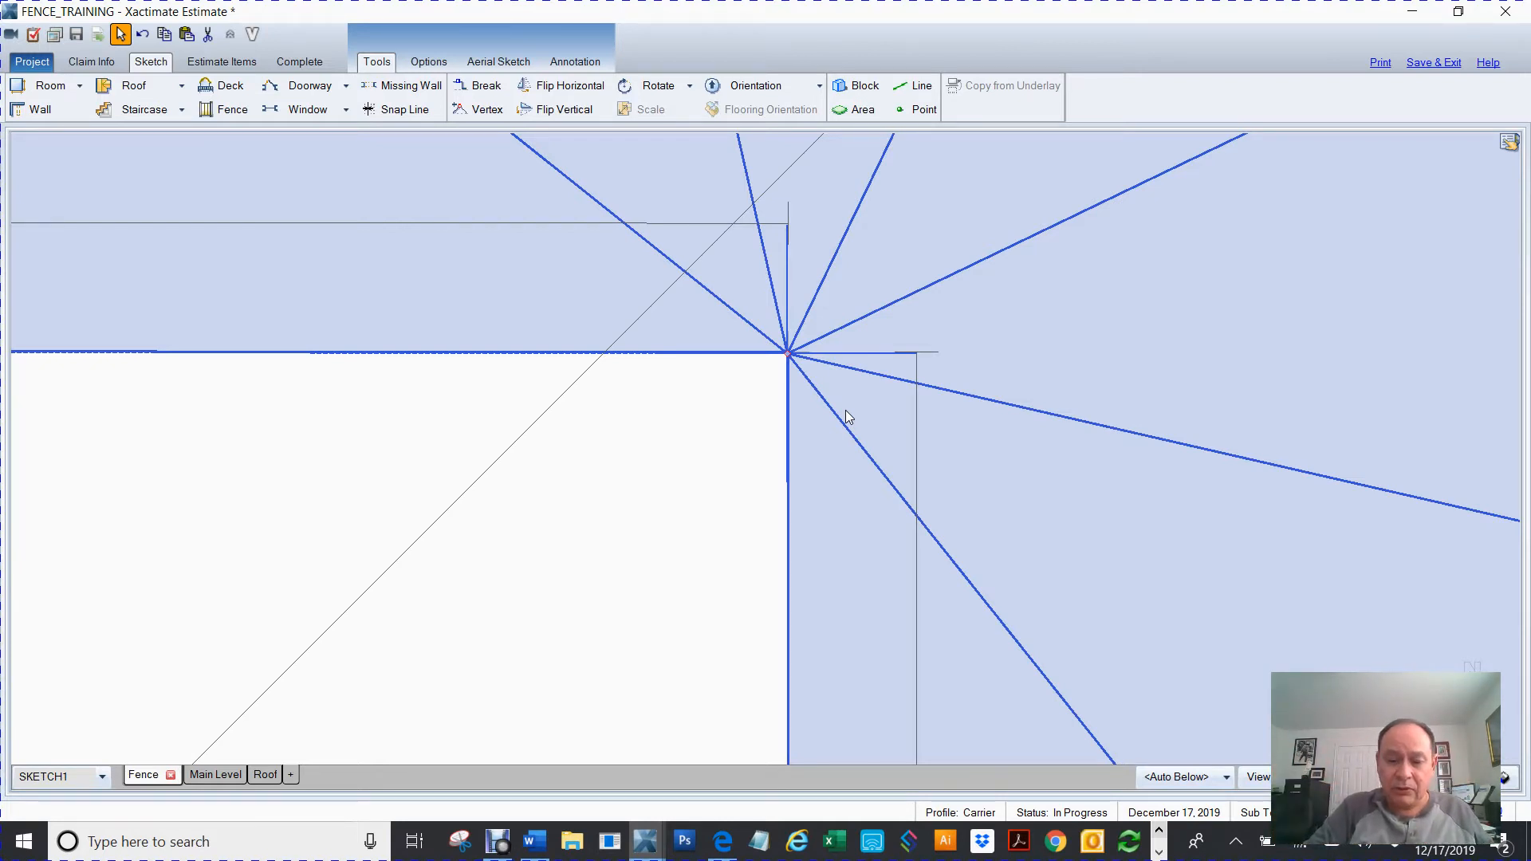
{"action": "key", "text": "F6"}
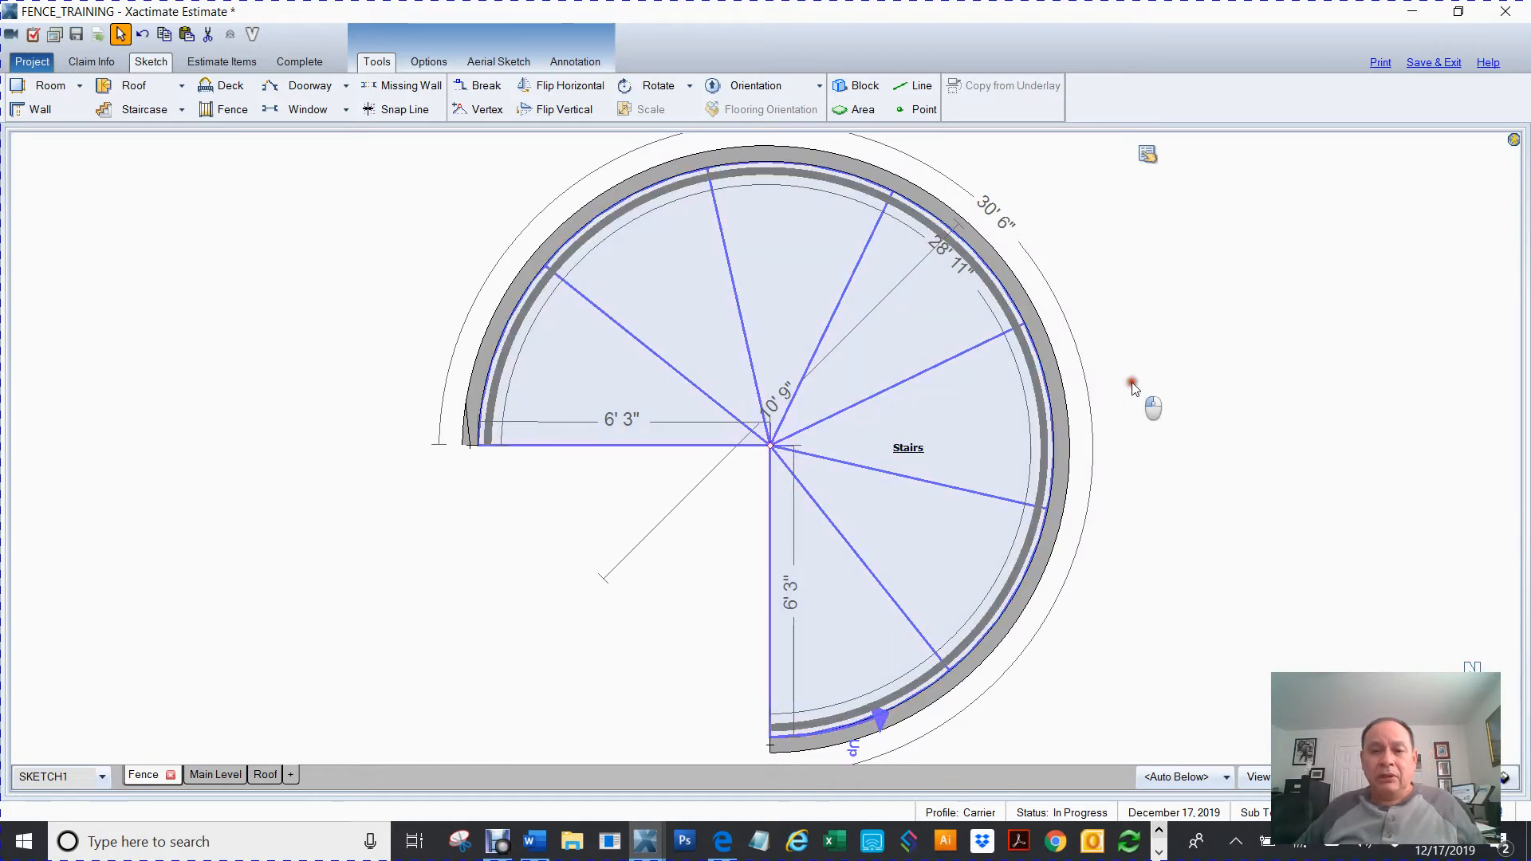
{"action": "left_click", "coordinate": [1135, 389]}
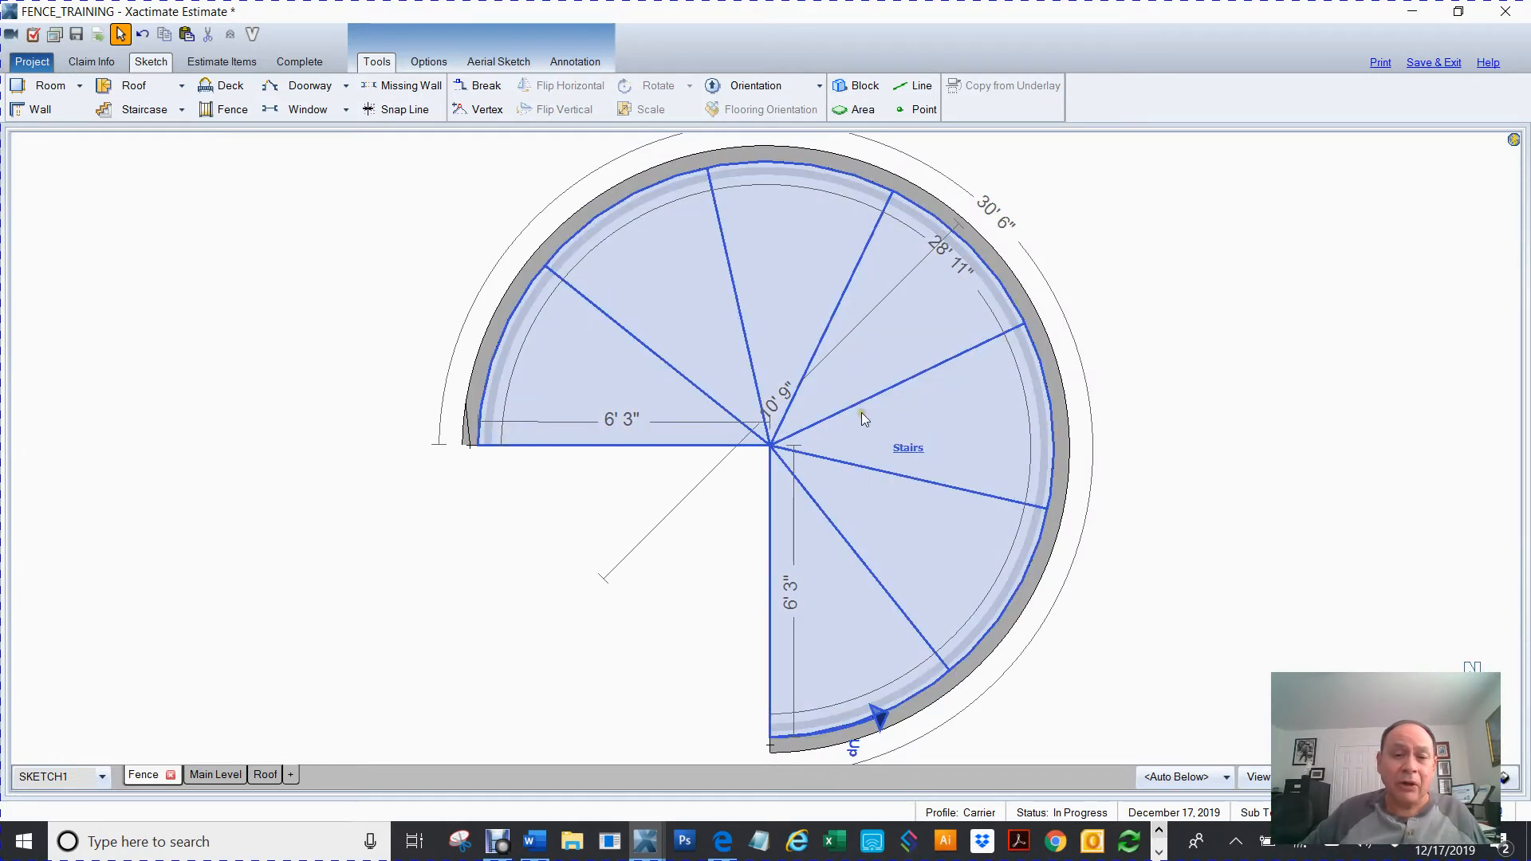
Step: Examine the spiral staircase with its realigned tread center in the 3D view, and return to the plan view
{"action": "key", "text": "F8"}
{"action": "left_click_drag", "start_coordinate": [993, 667], "coordinate": [1098, 268]}
{"action": "key", "text": "F8"}
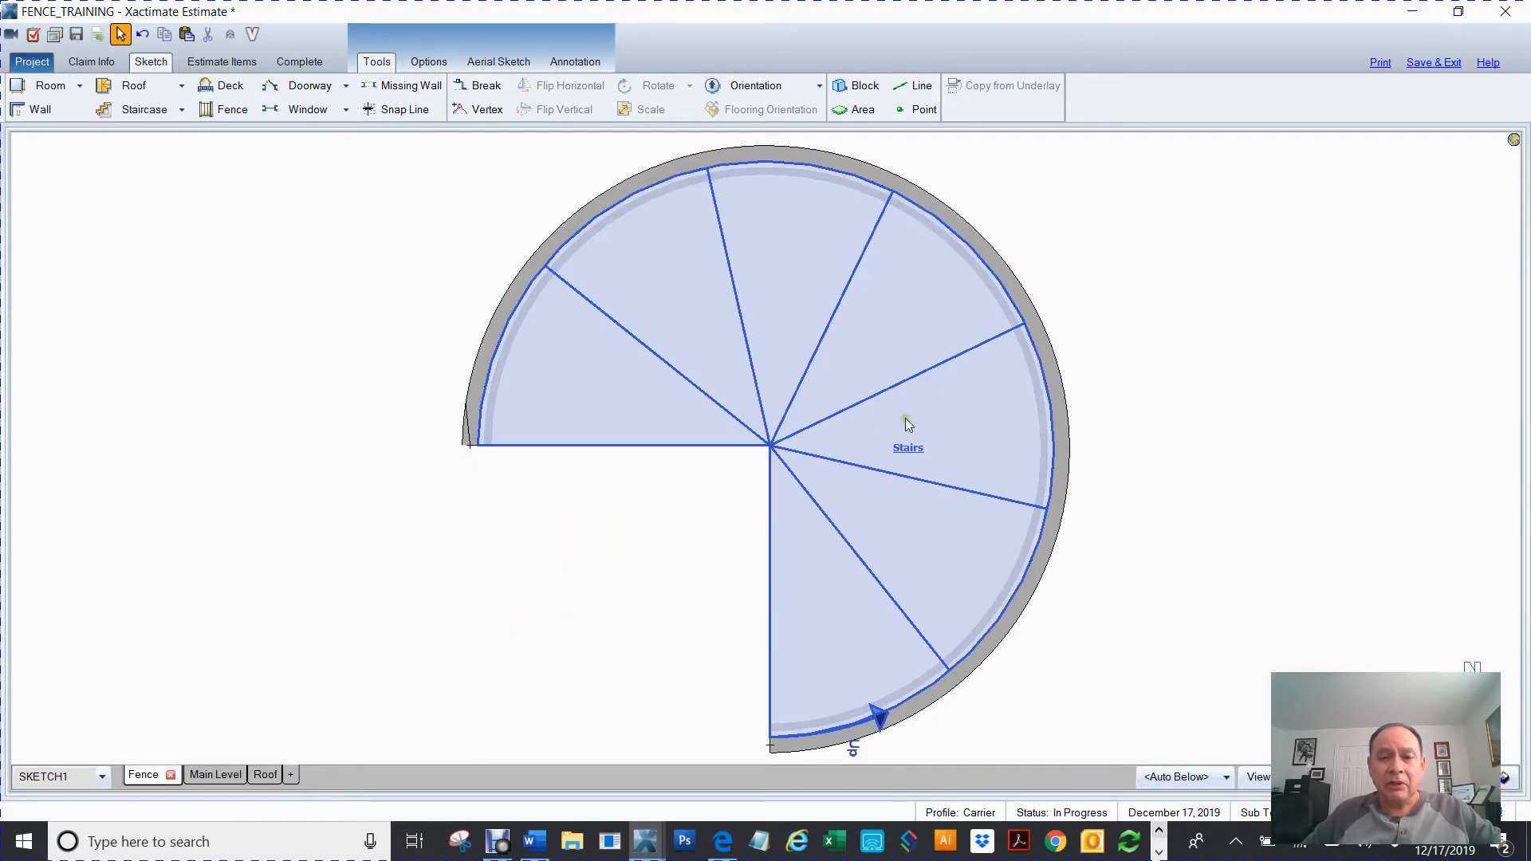
Step: Set the staircase to 14 risers with a total rise of 9'
{"action": "left_click", "coordinate": [839, 439]}
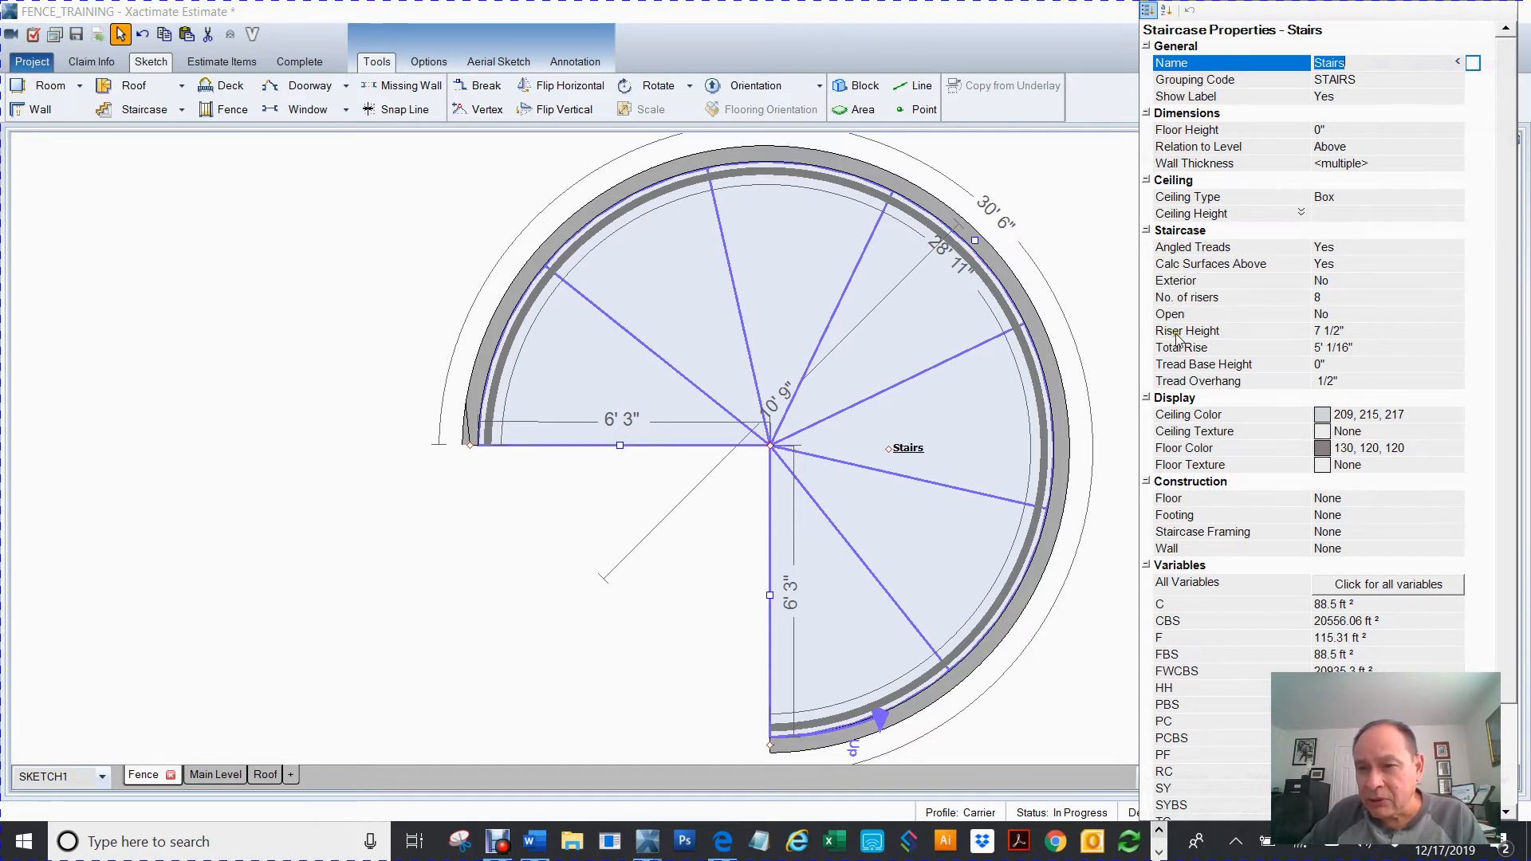
{"action": "left_click", "coordinate": [1337, 334]}
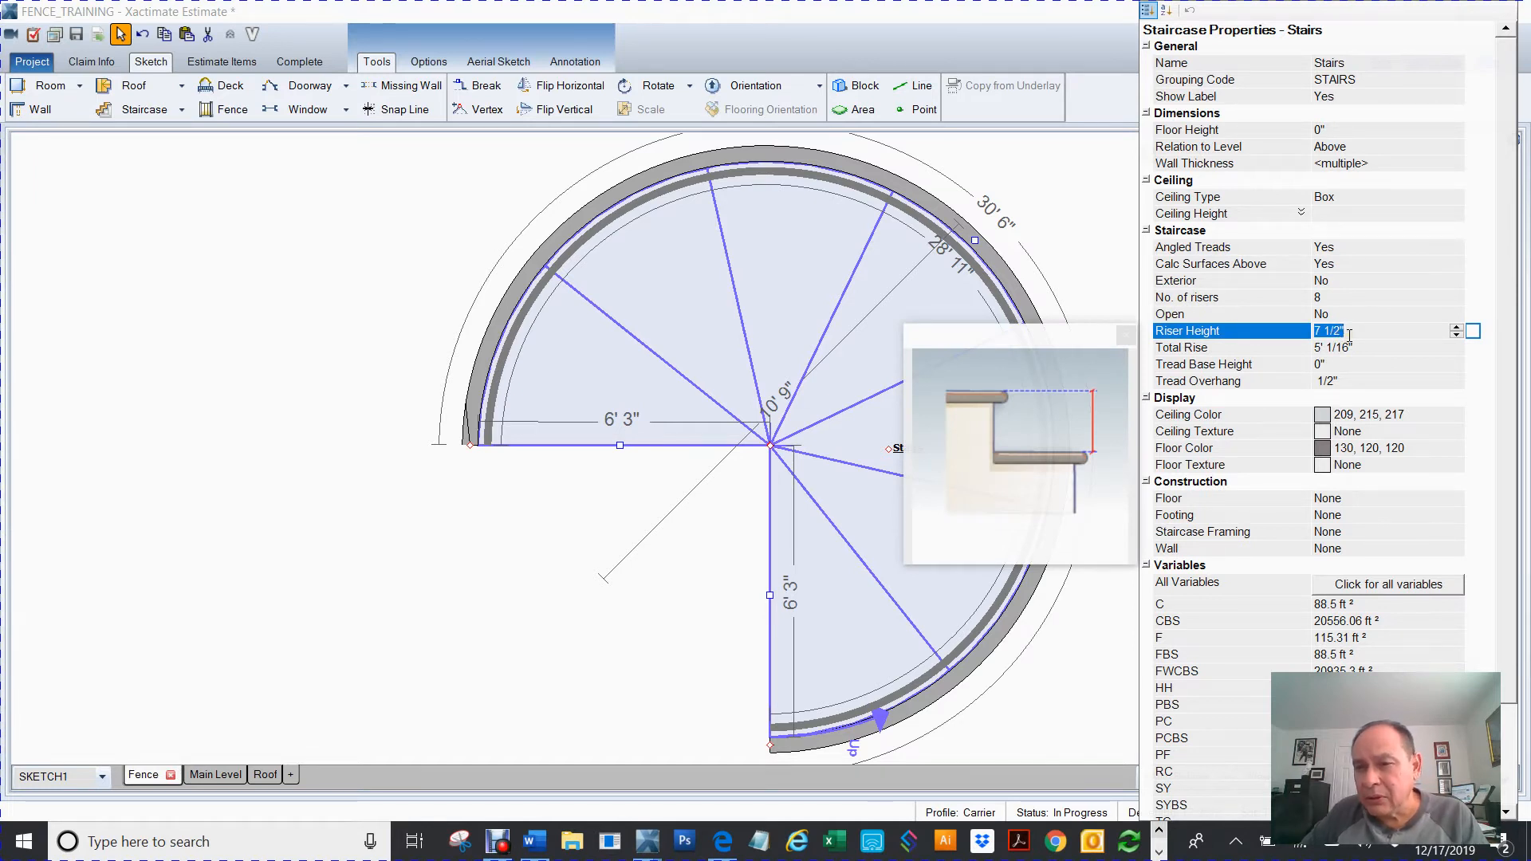
{"action": "left_click", "coordinate": [1321, 300]}
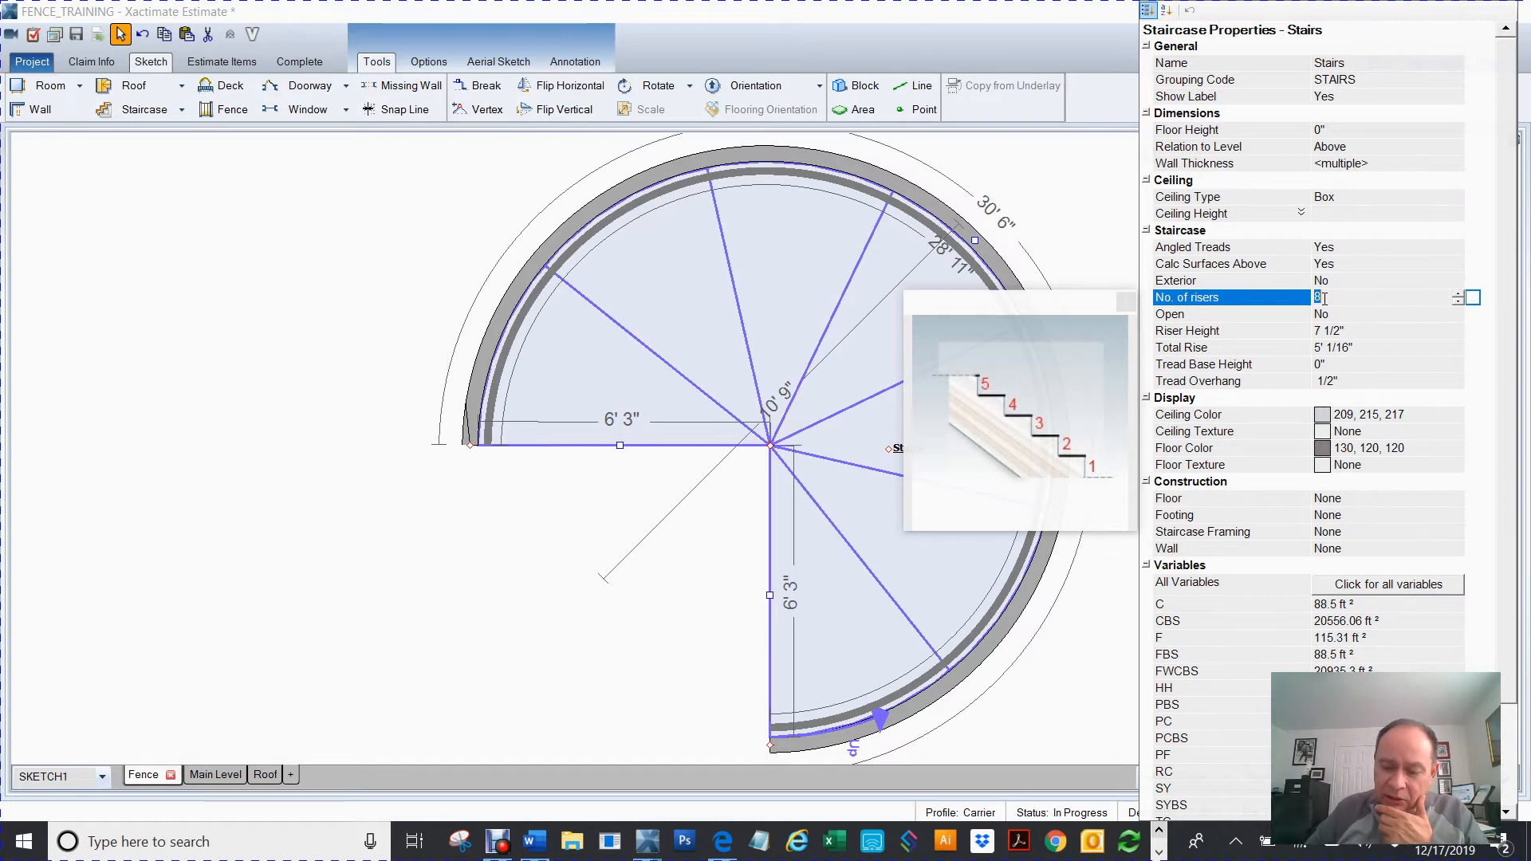
{"action": "type", "text": "14"}
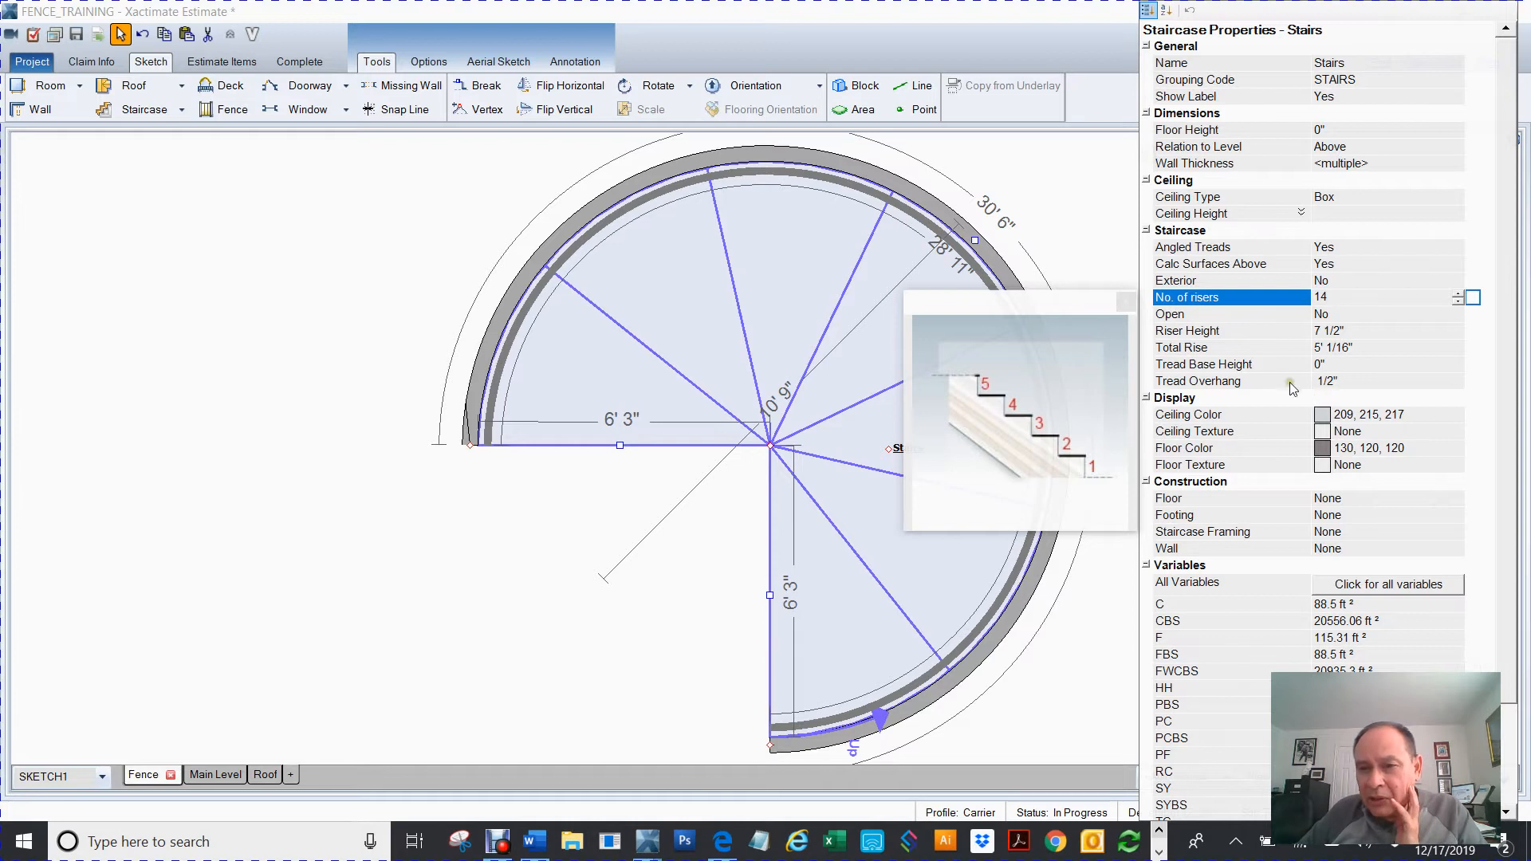
{"action": "left_click", "coordinate": [1338, 347]}
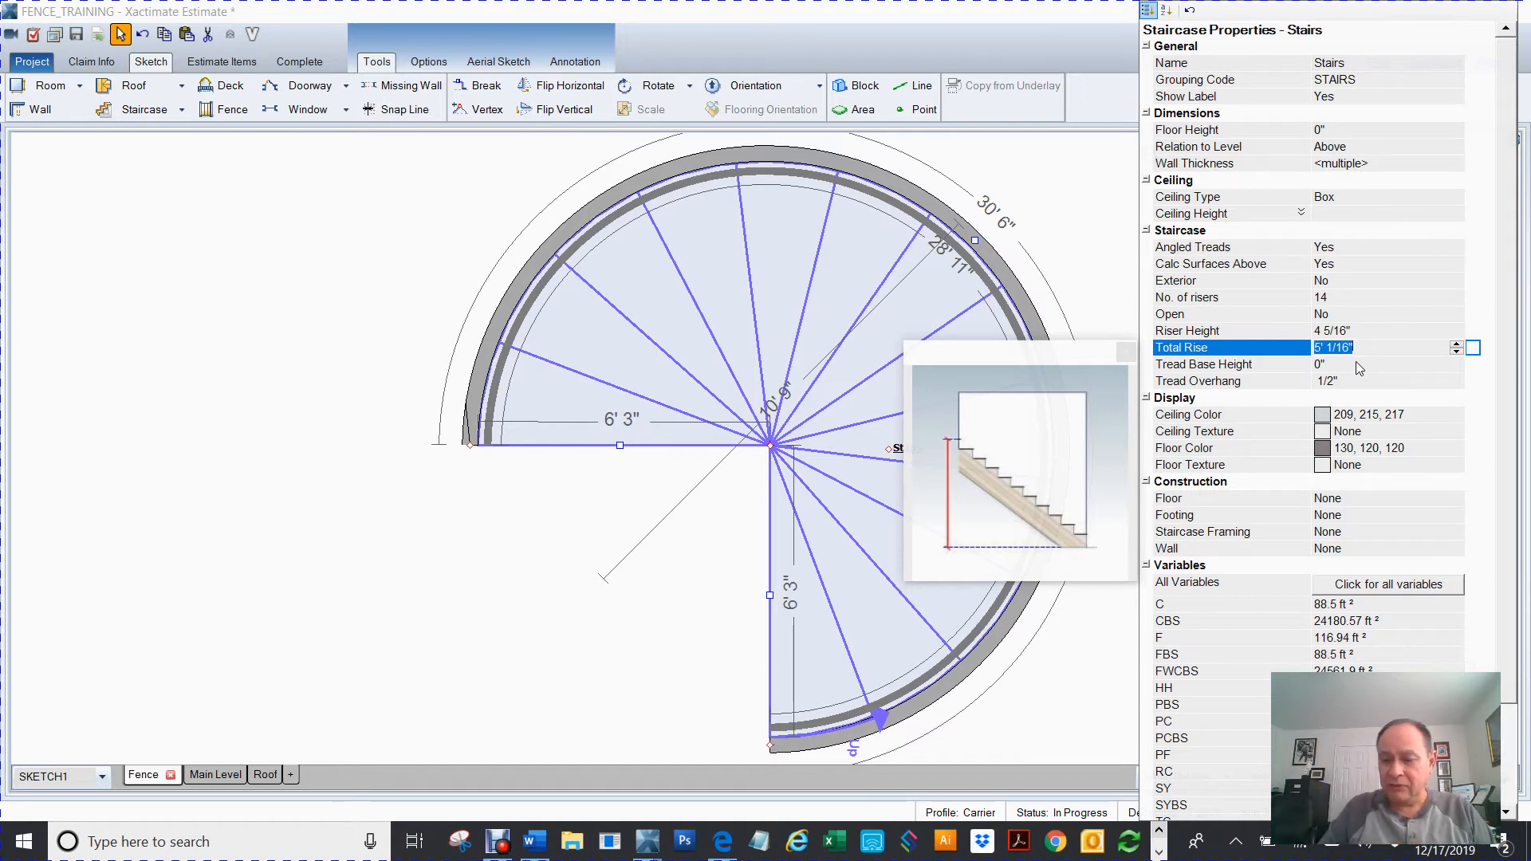
{"action": "type", "text": "'"}
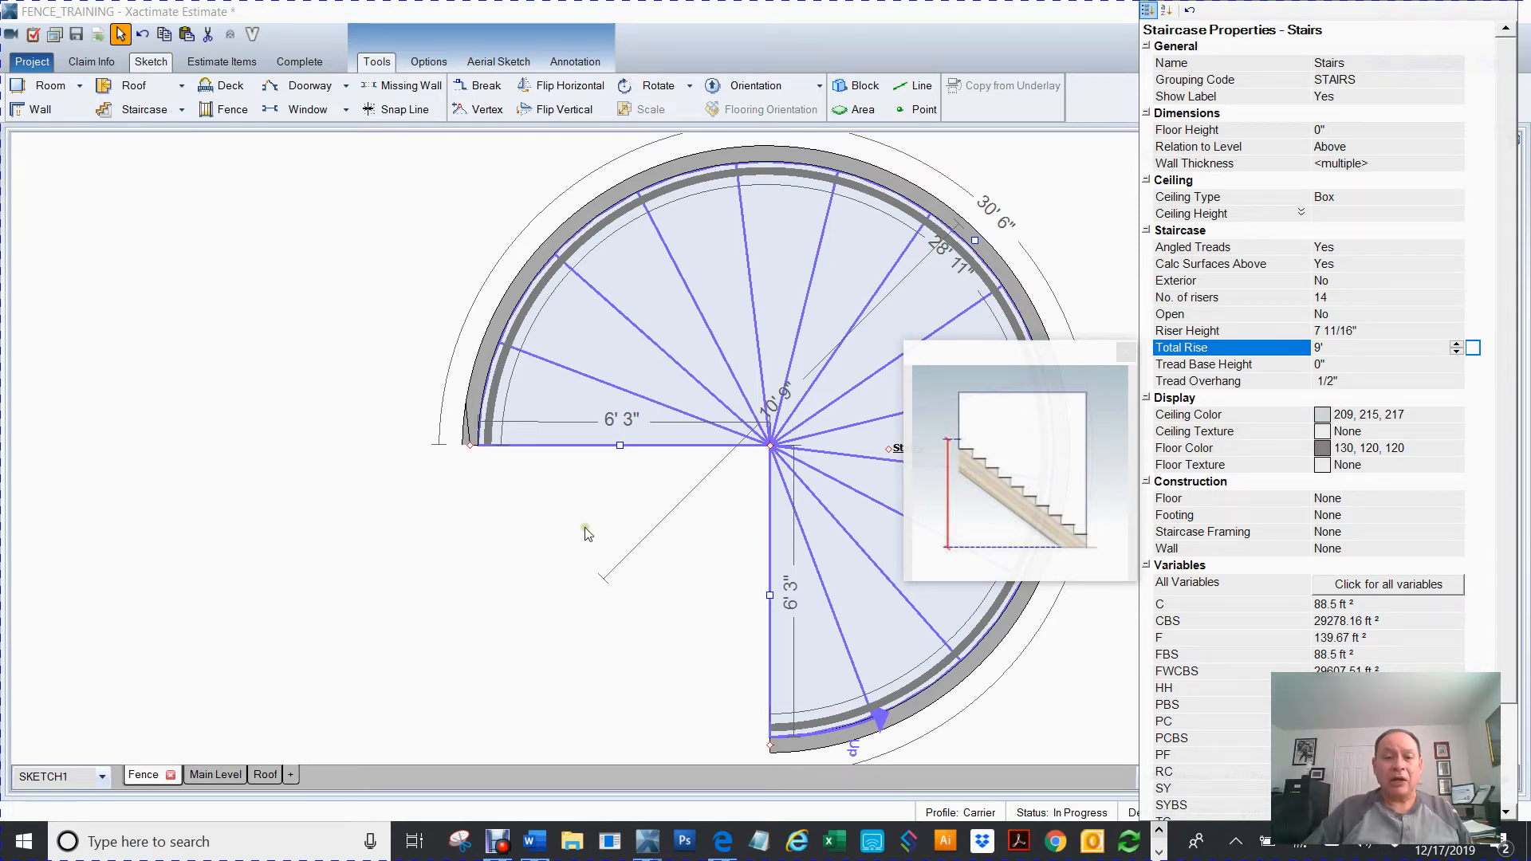
{"action": "left_click", "coordinate": [548, 532]}
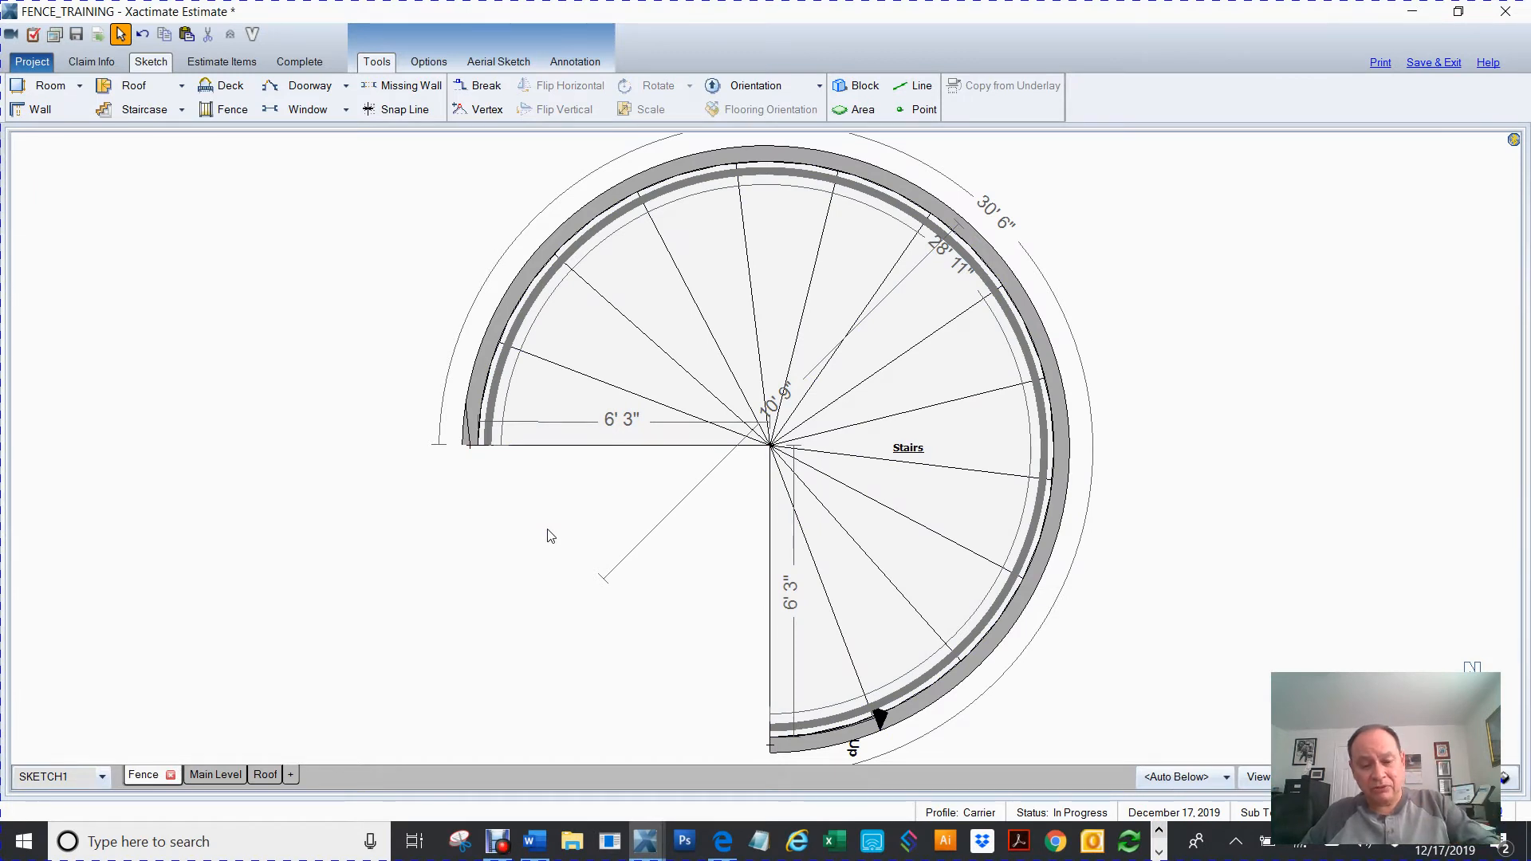
Step: Examine the taller staircase from several sides in the 3D view, and return to the plan view
{"action": "key", "text": "F8"}
{"action": "scroll", "coordinate": [780, 516], "scroll_direction": "down", "scroll_amount": 3}
{"action": "left_click_drag", "start_coordinate": [639, 606], "coordinate": [754, 342]}
{"action": "left_click_drag", "start_coordinate": [709, 427], "coordinate": [981, 663]}
{"action": "left_click_drag", "start_coordinate": [467, 522], "coordinate": [1139, 477]}
{"action": "key", "text": "F8"}
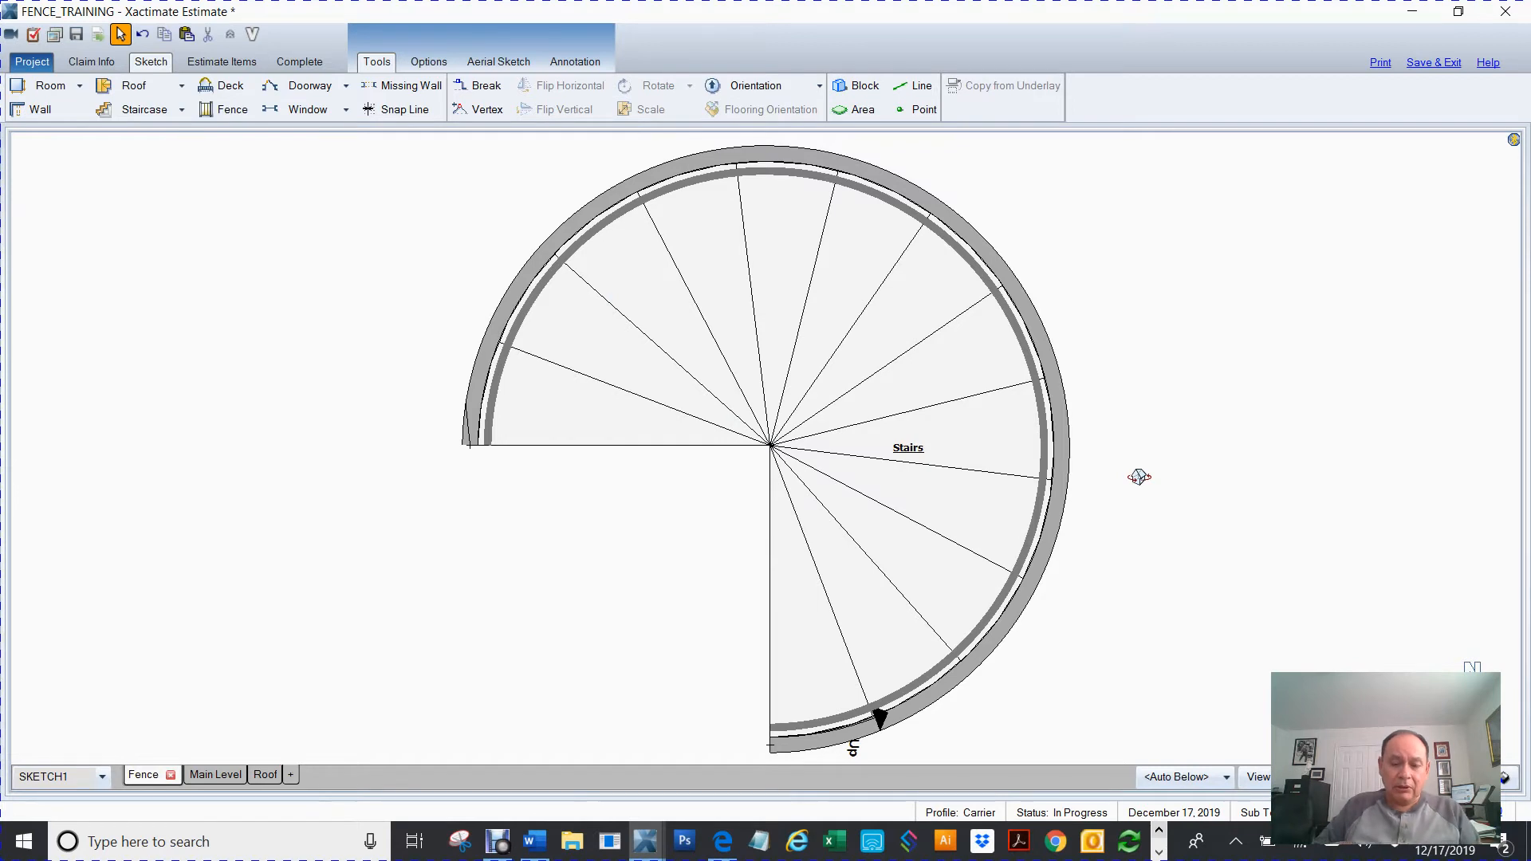
Step: Place a 12' by 12' room beside the staircase and narrow its interior width to 10' 10"
{"action": "scroll", "coordinate": [1139, 477], "scroll_direction": "down", "scroll_amount": 3}
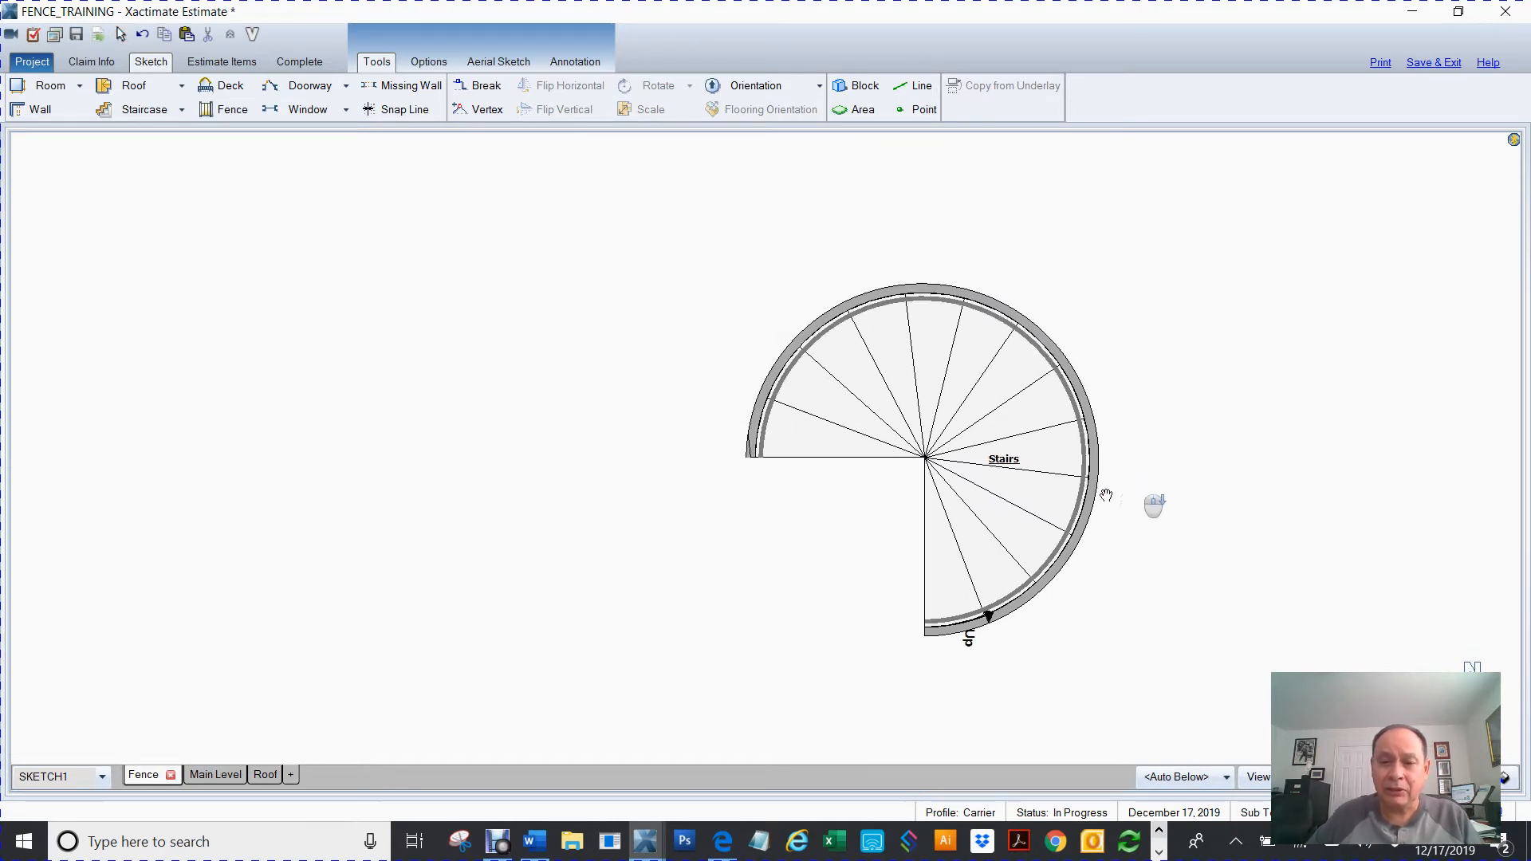
{"action": "left_click_drag", "start_coordinate": [1218, 507], "coordinate": [1134, 478]}
{"action": "key", "text": "space"}
{"action": "left_click_drag", "start_coordinate": [1264, 453], "coordinate": [1015, 399]}
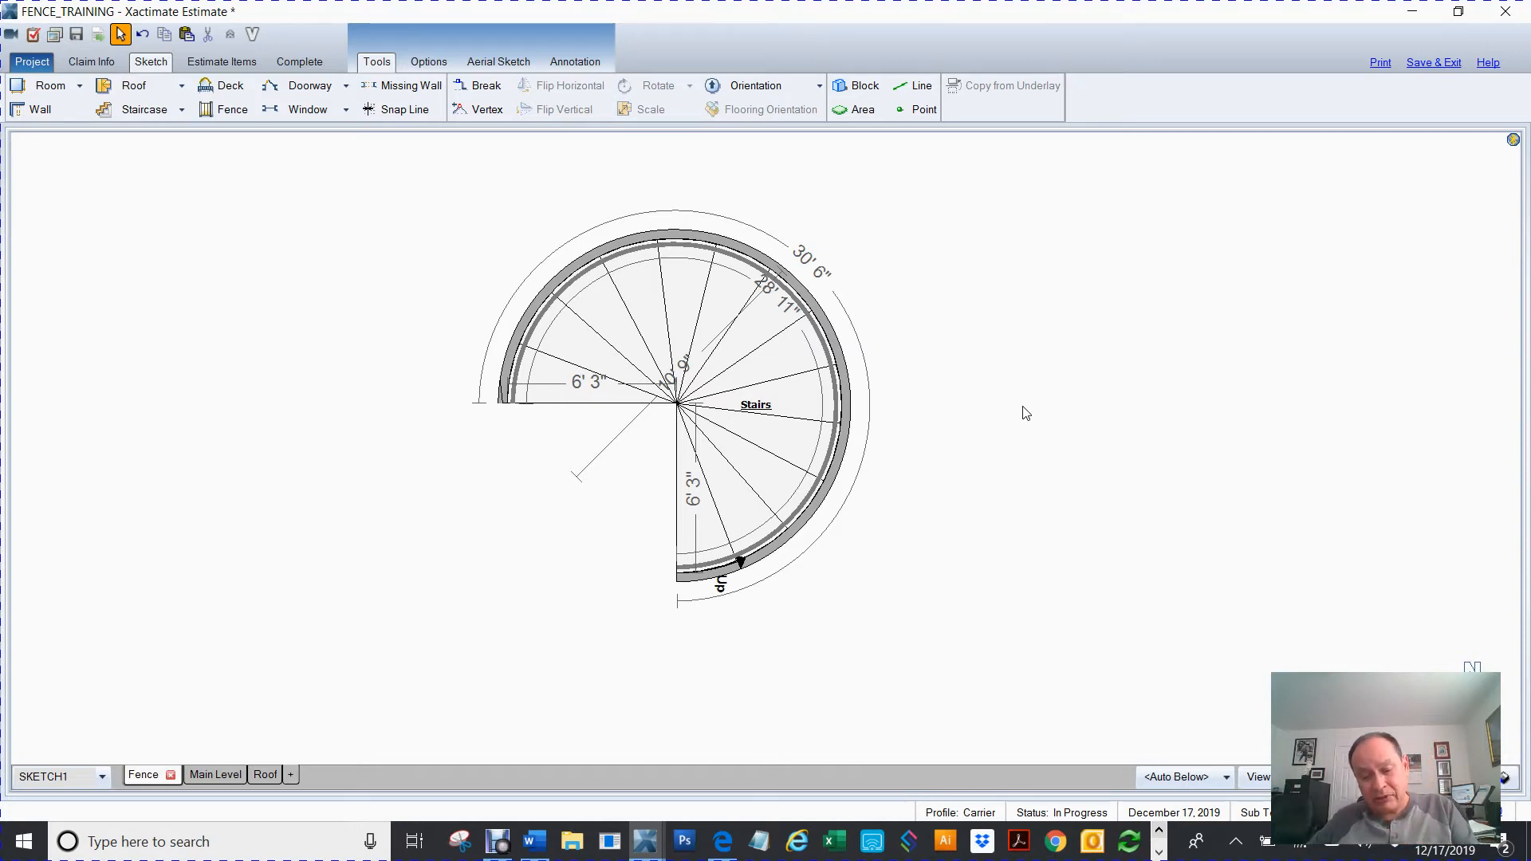
{"action": "key", "text": "r"}
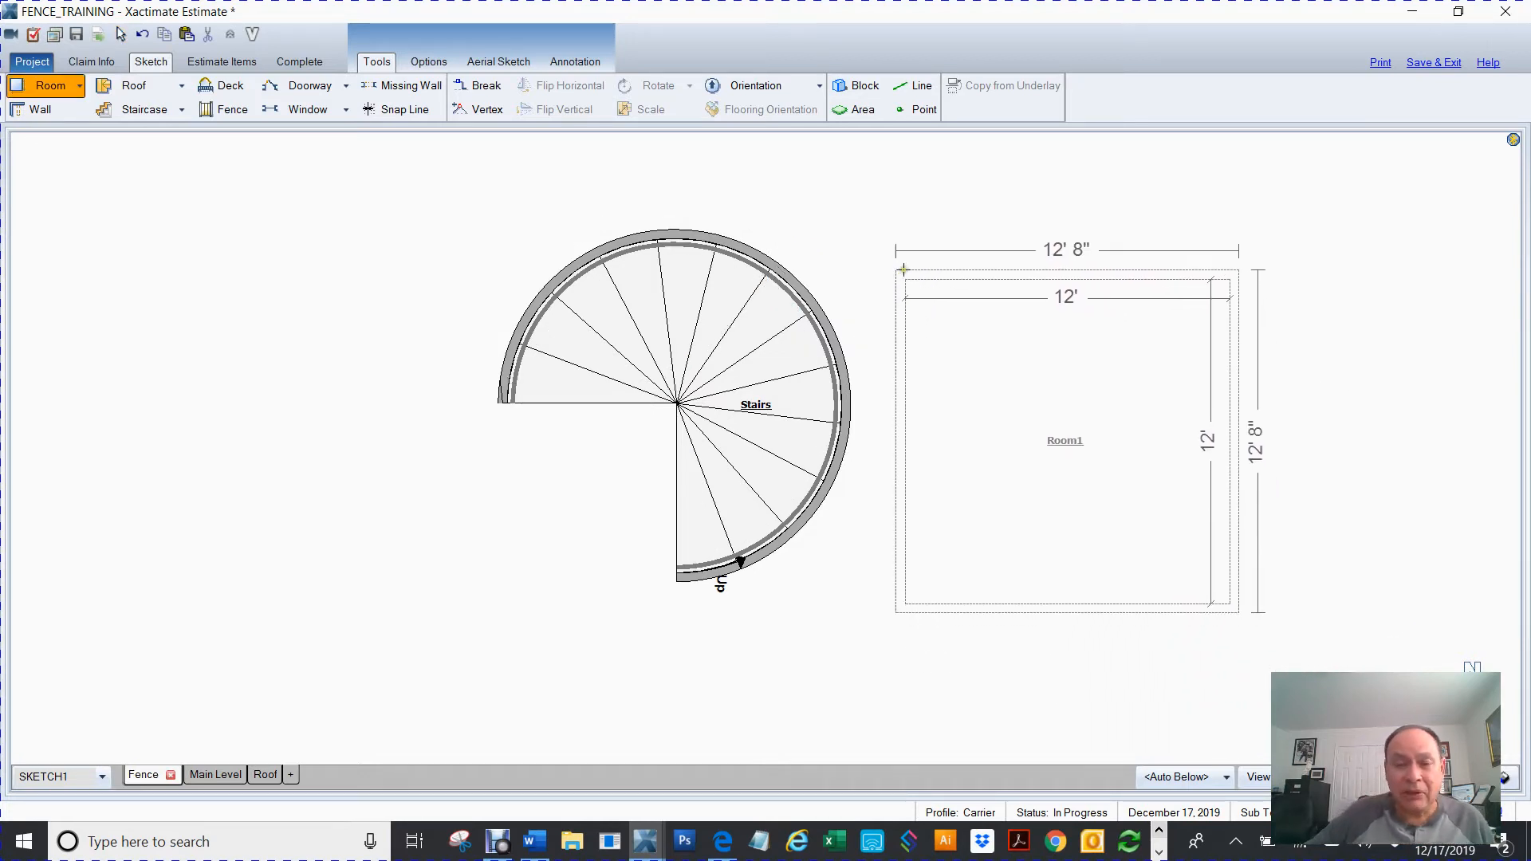
{"action": "left_click", "coordinate": [904, 269]}
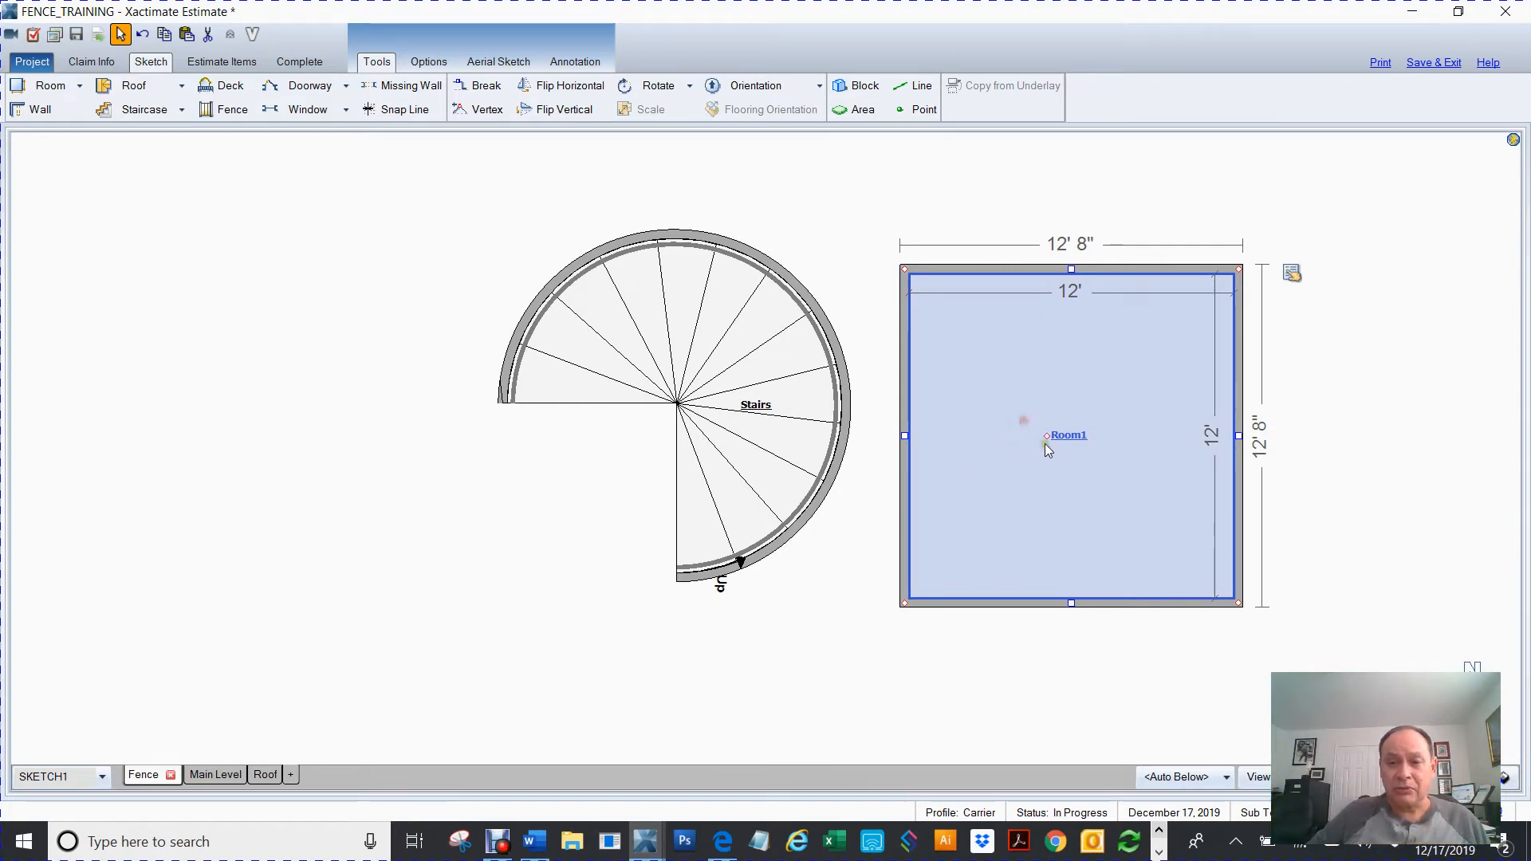
{"action": "left_click_drag", "start_coordinate": [1050, 435], "coordinate": [1016, 384]}
{"action": "left_click", "coordinate": [873, 386]}
{"action": "mouse_move", "coordinate": [873, 386]}
{"action": "left_mouse_down"}
{"action": "mouse_move", "coordinate": [862, 405]}
{"action": "mouse_move", "coordinate": [907, 399]}
{"action": "left_mouse_up"}
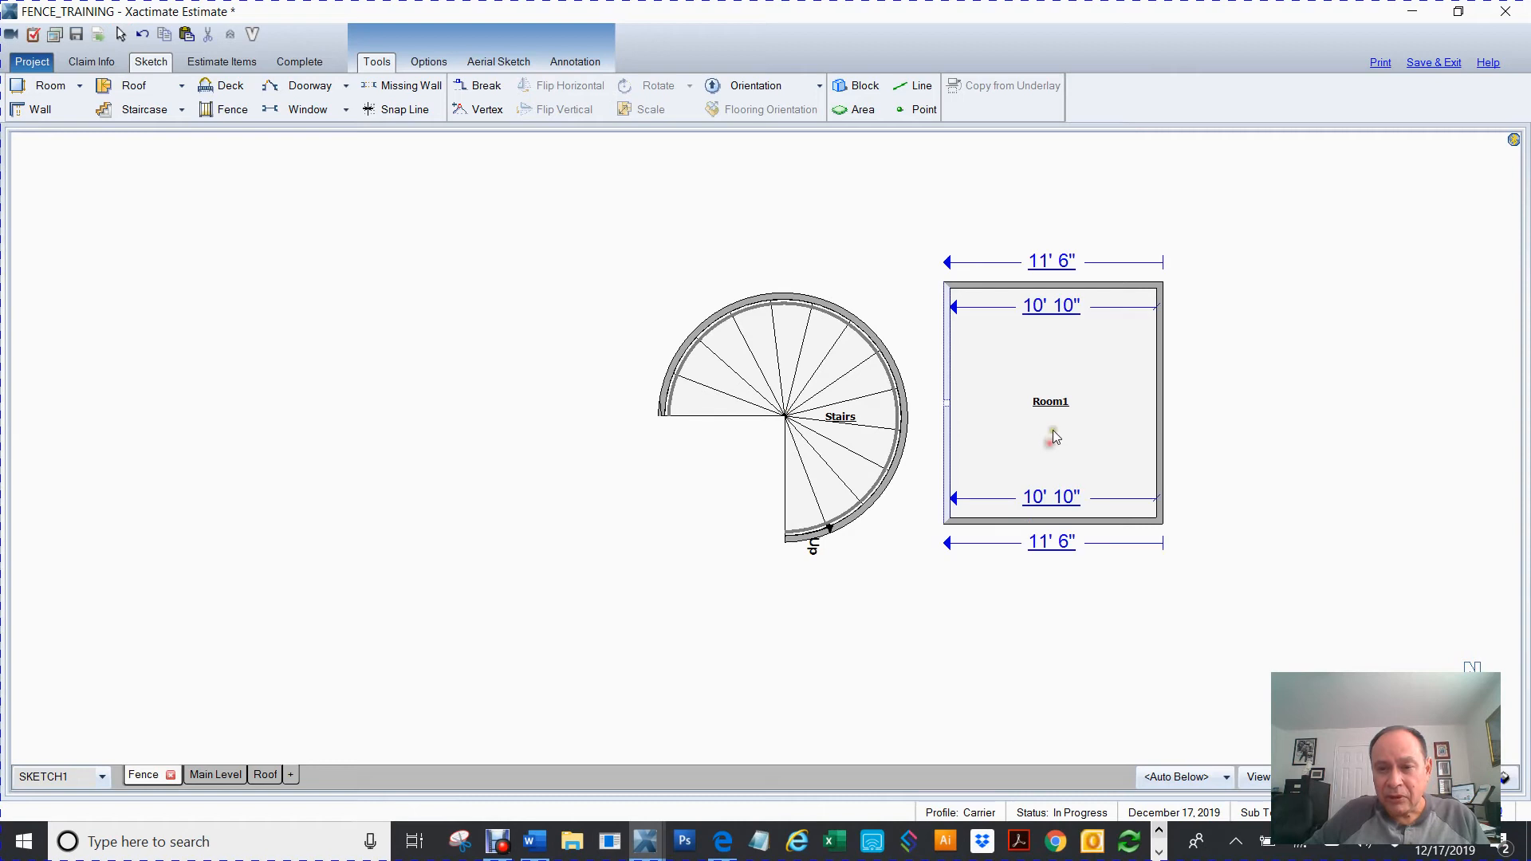
Step: Try the room above the staircase and diagonally across from its open quarter, and delete the room
{"action": "left_click", "coordinate": [1012, 405]}
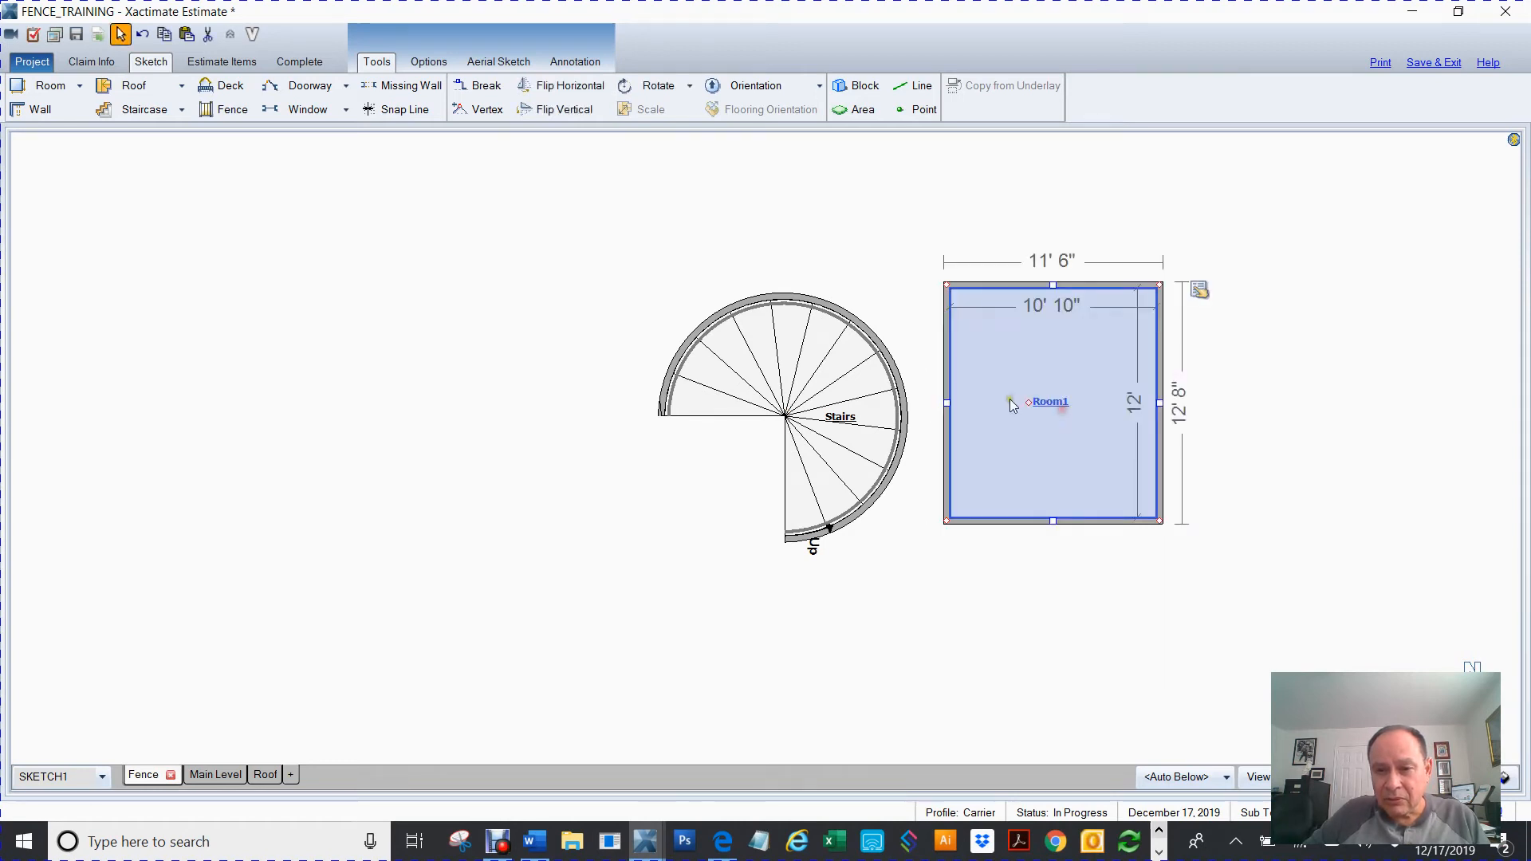
{"action": "left_click_drag", "start_coordinate": [1029, 403], "coordinate": [756, 178]}
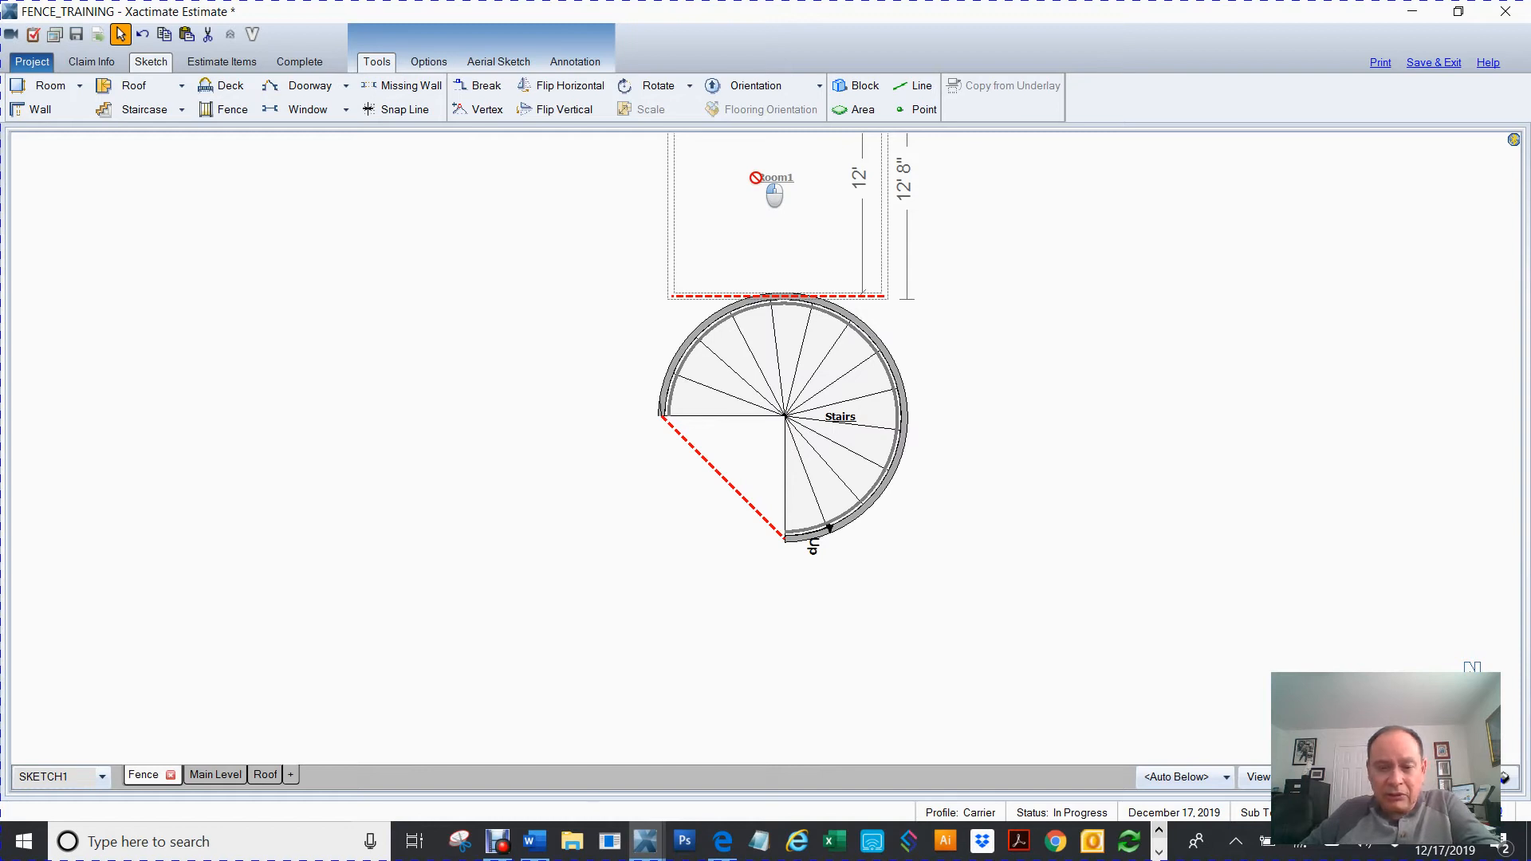
{"action": "left_click_drag", "start_coordinate": [756, 177], "coordinate": [500, 522]}
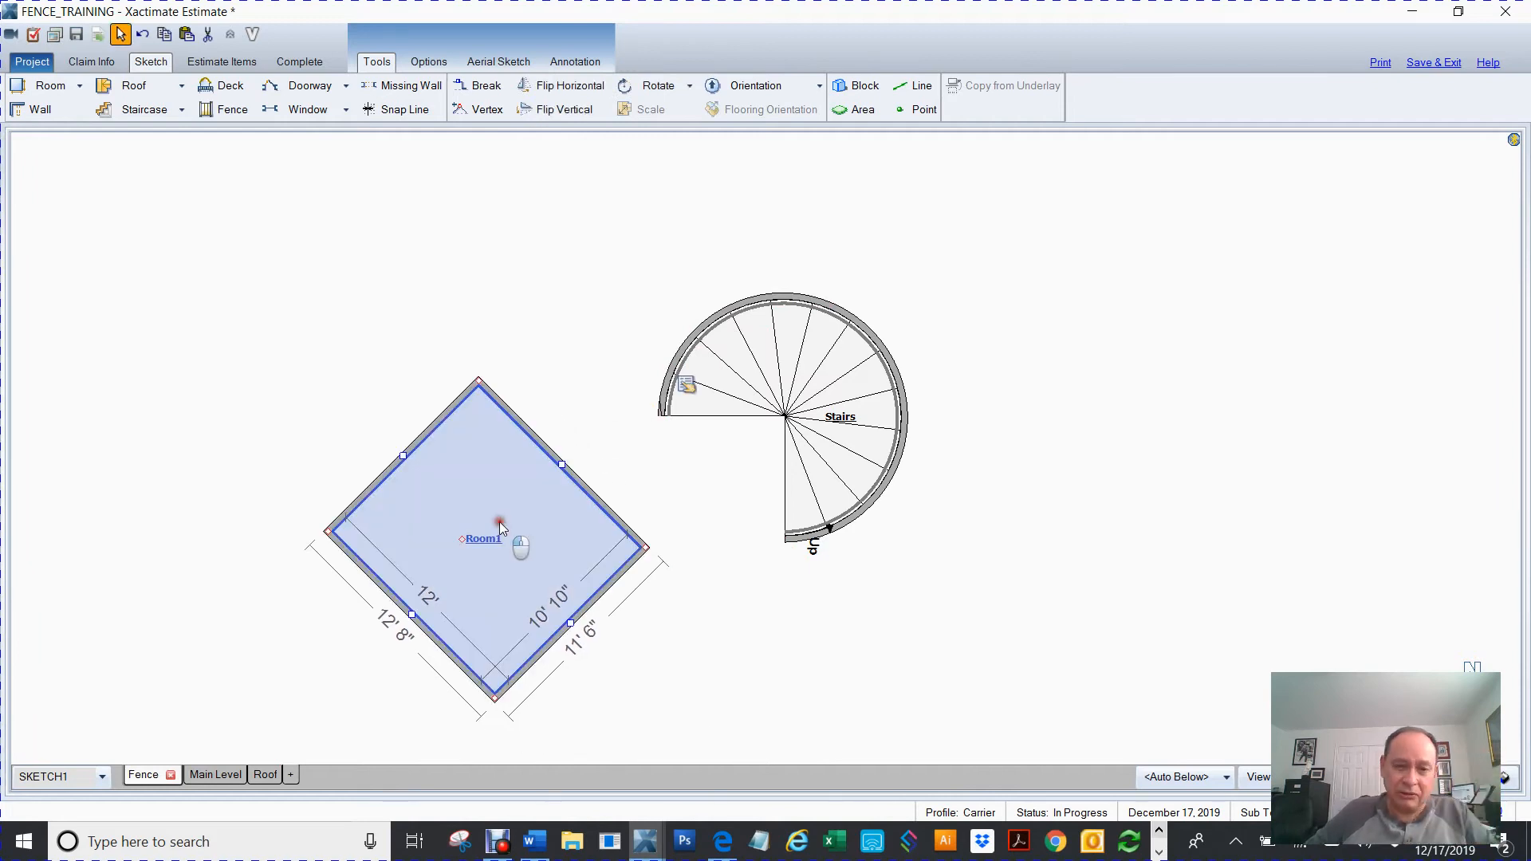
{"action": "key", "text": "Delete"}
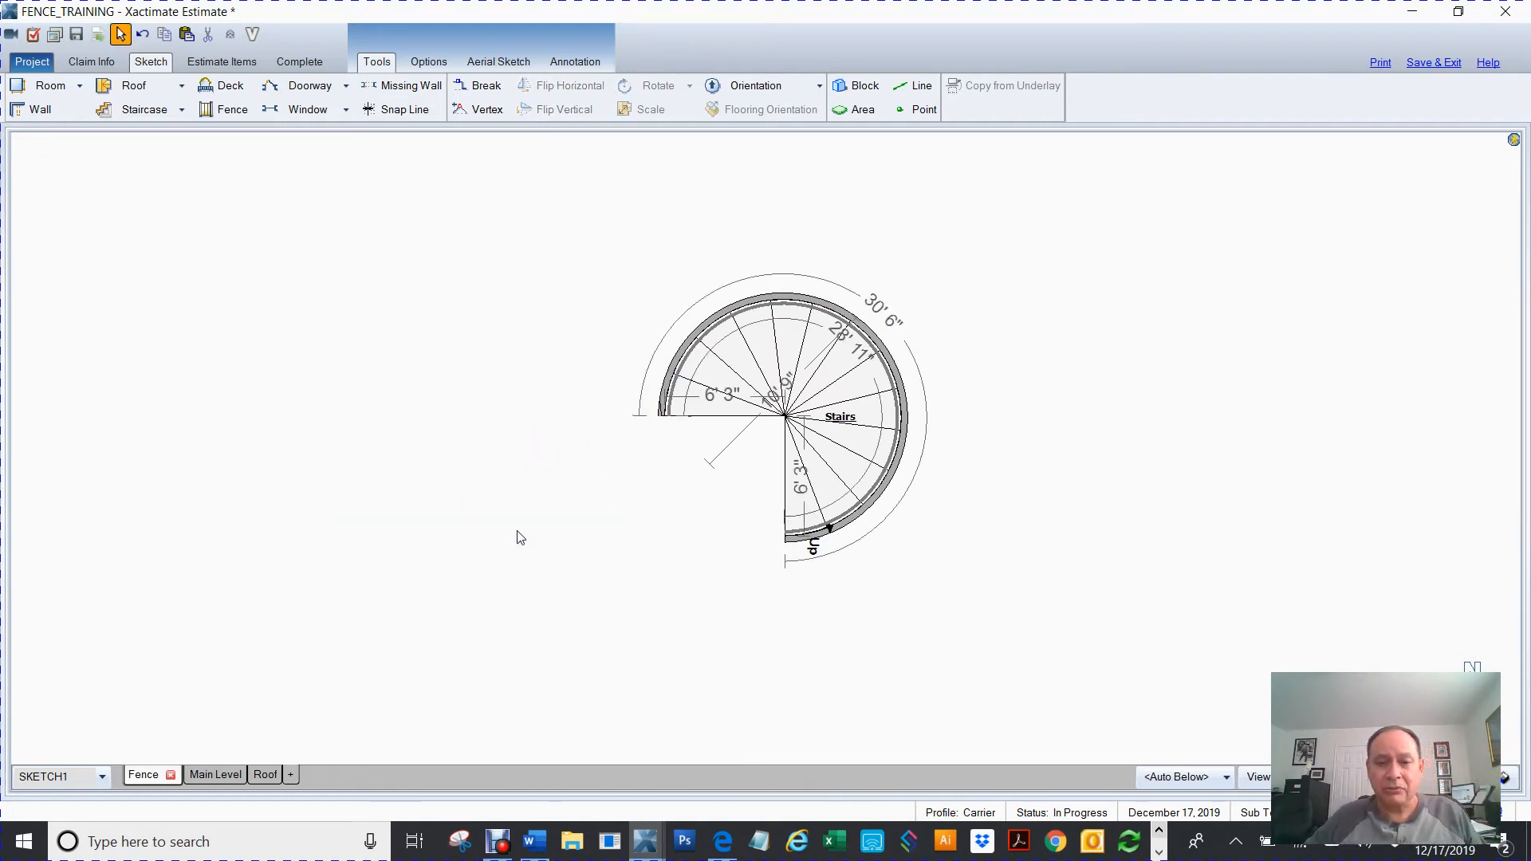
Step: Enclose the staircase's open quarter with two walls joining the arced wall's ends, about 6' 7" and 6' 3" long
{"action": "key", "text": "space"}
{"action": "left_click_drag", "start_coordinate": [925, 627], "coordinate": [893, 661]}
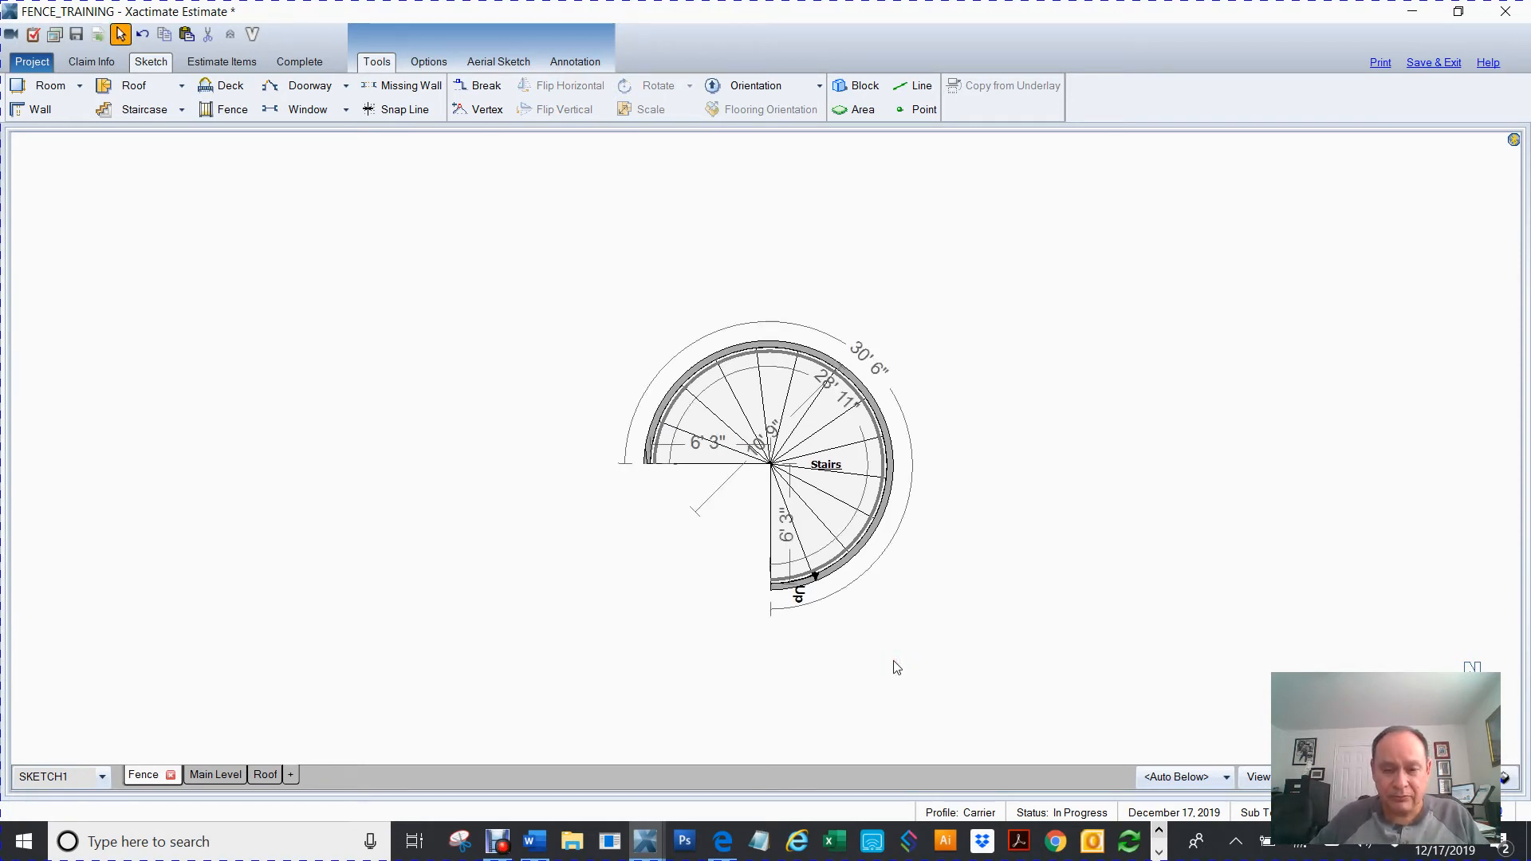
{"action": "key", "text": "space"}
{"action": "left_click_drag", "start_coordinate": [848, 649], "coordinate": [820, 619]}
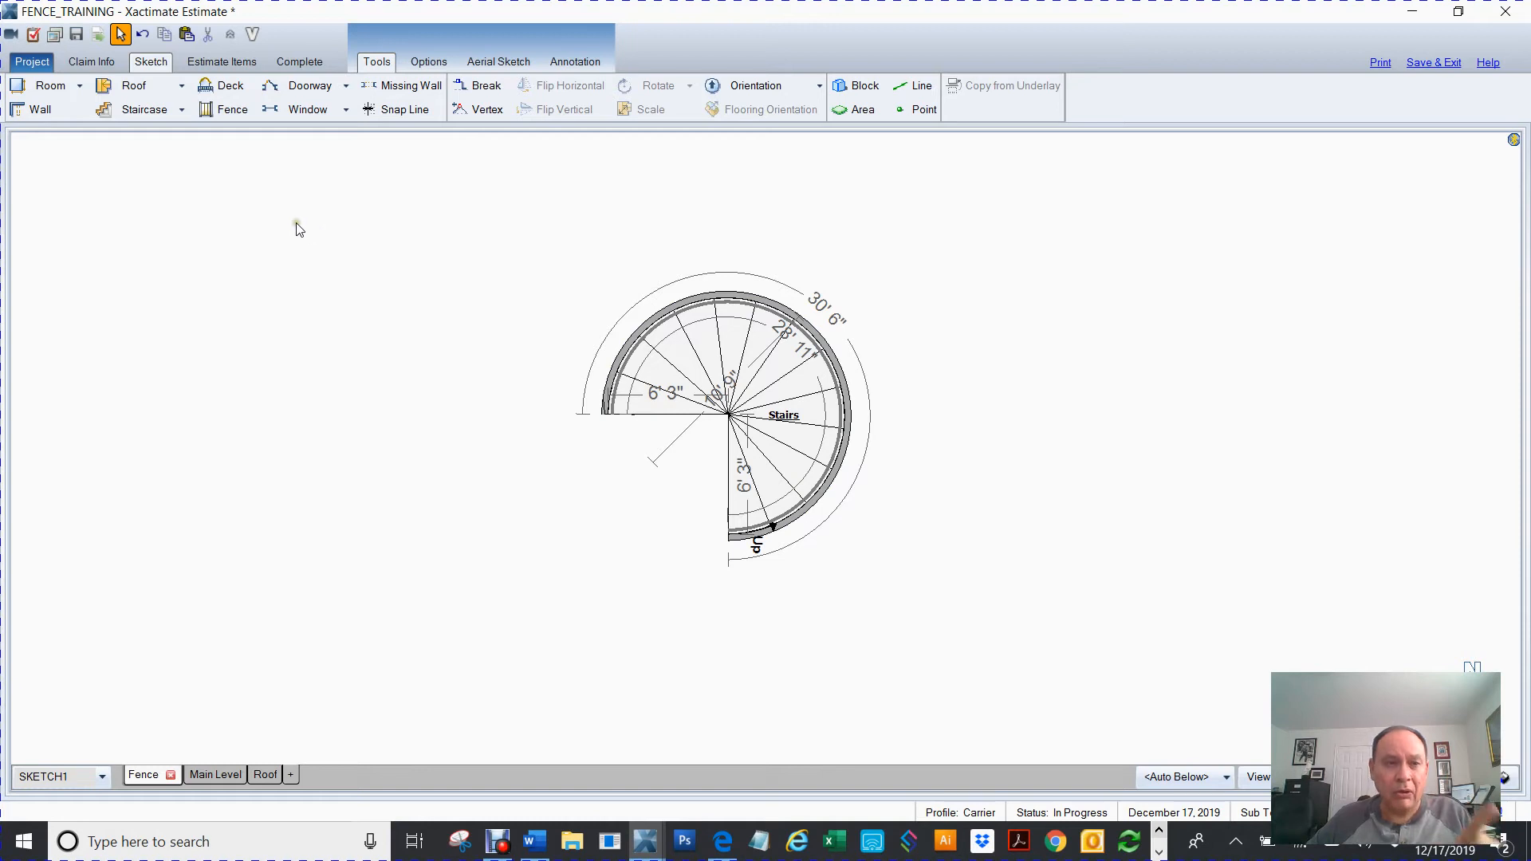
{"action": "left_click", "coordinate": [36, 109]}
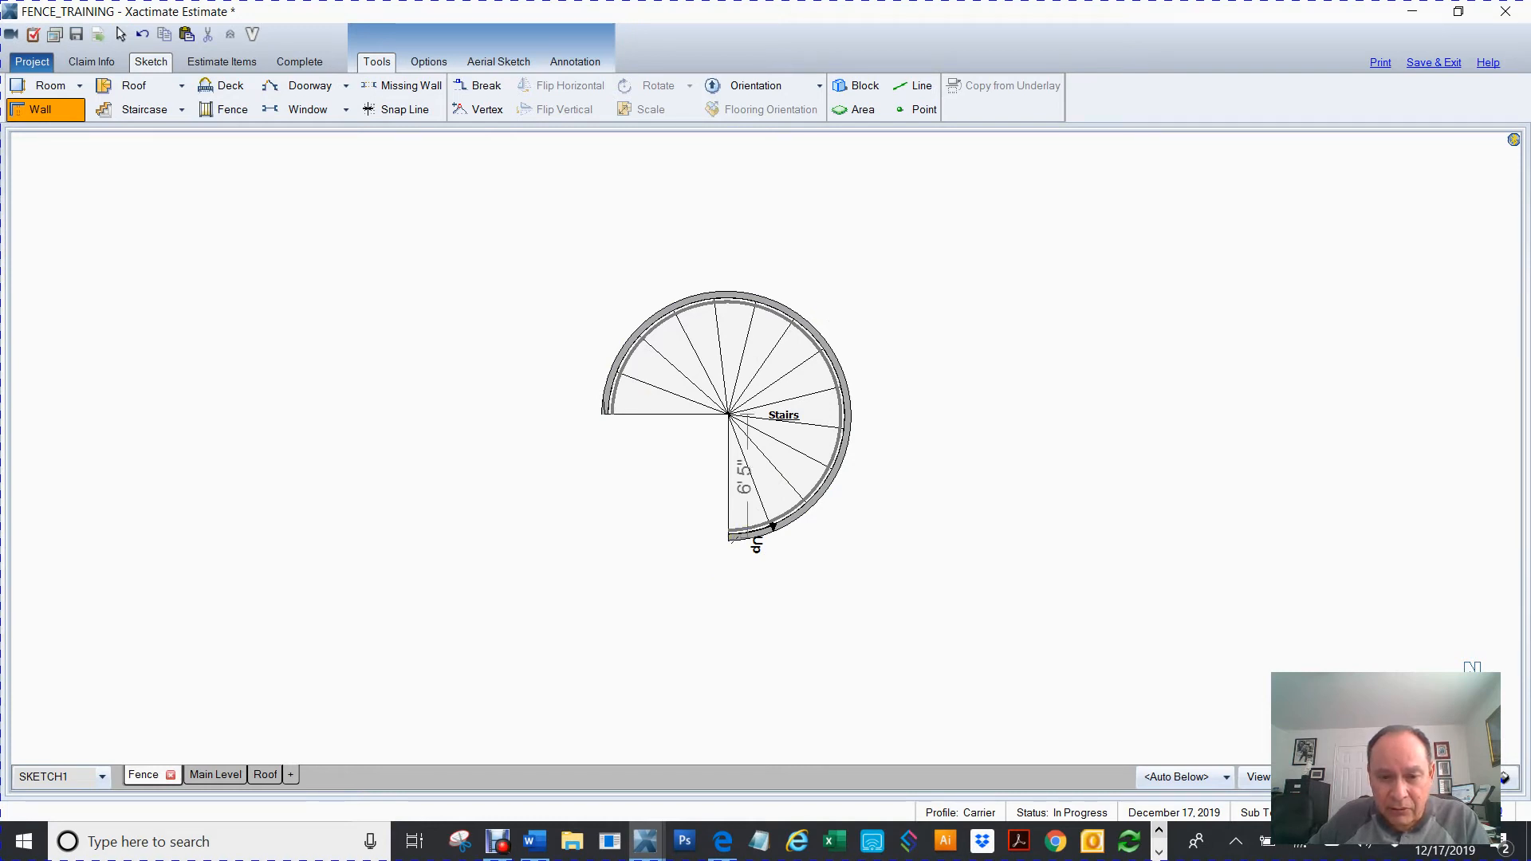
{"action": "left_click", "coordinate": [729, 540]}
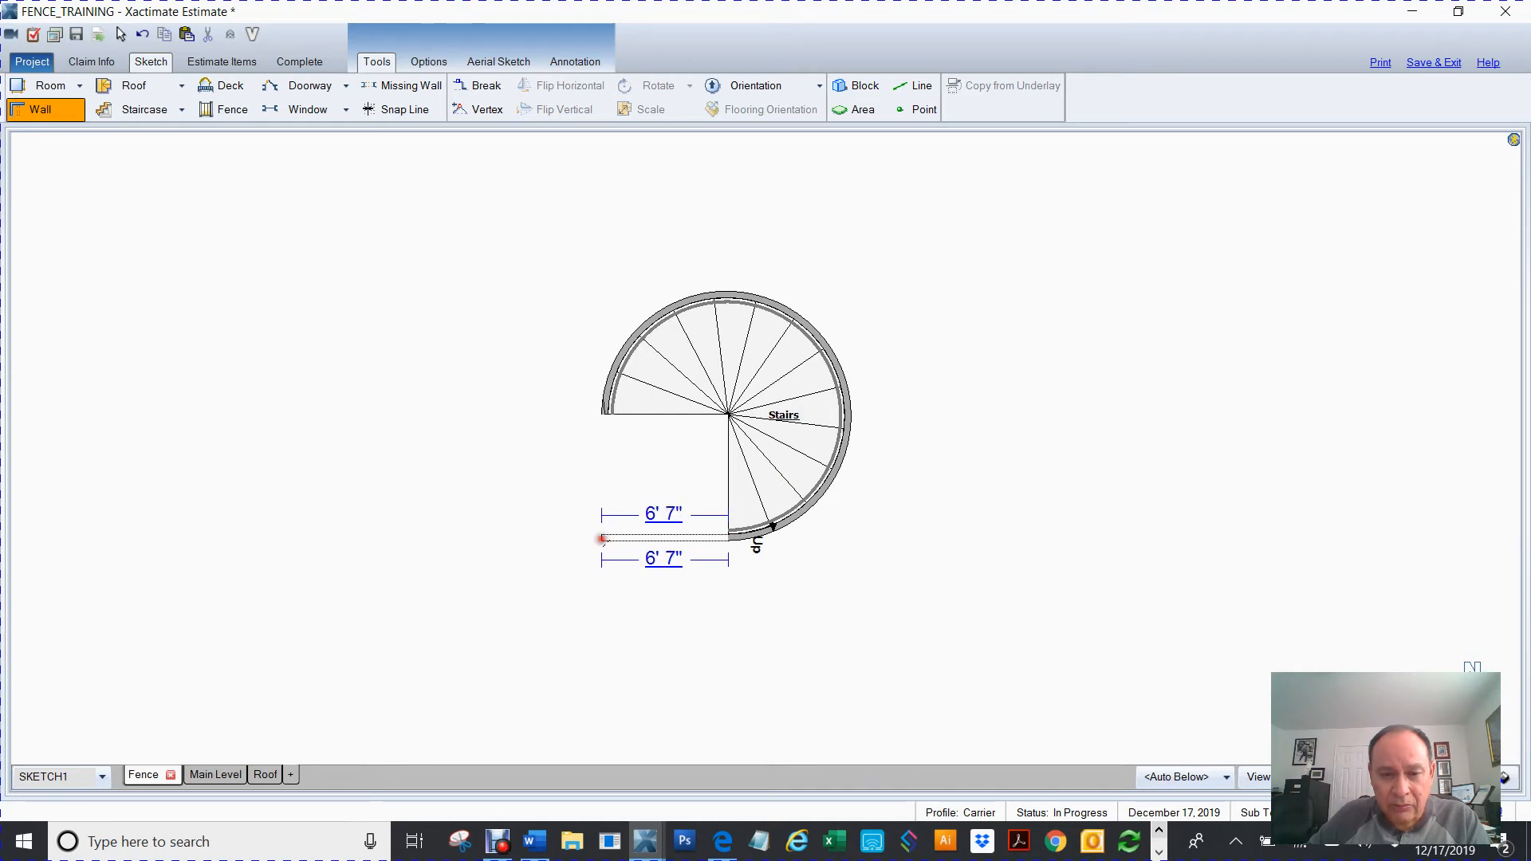
{"action": "left_click", "coordinate": [602, 539]}
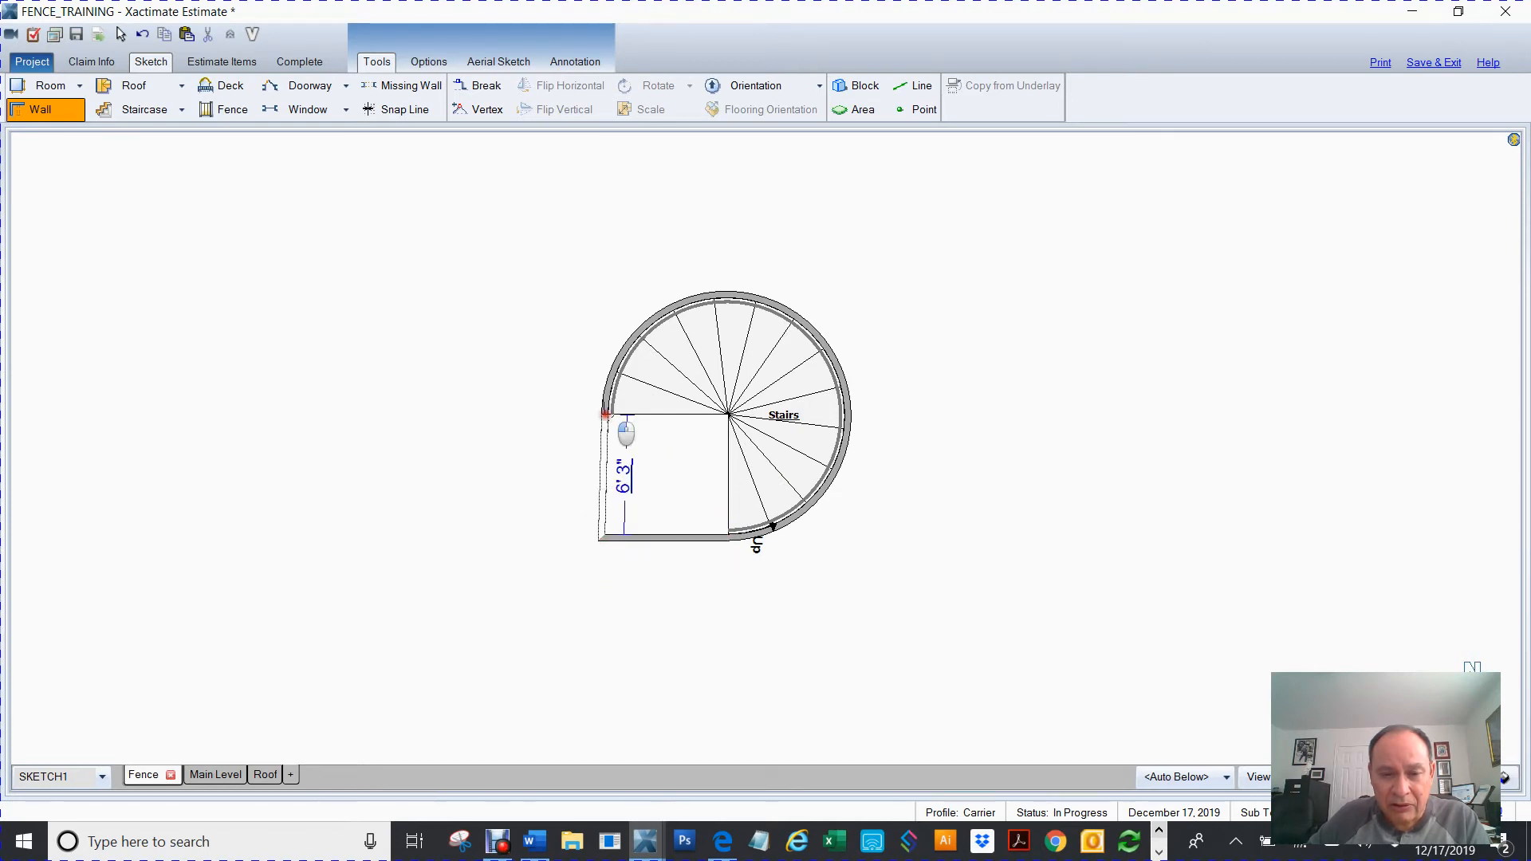
{"action": "left_click", "coordinate": [606, 414]}
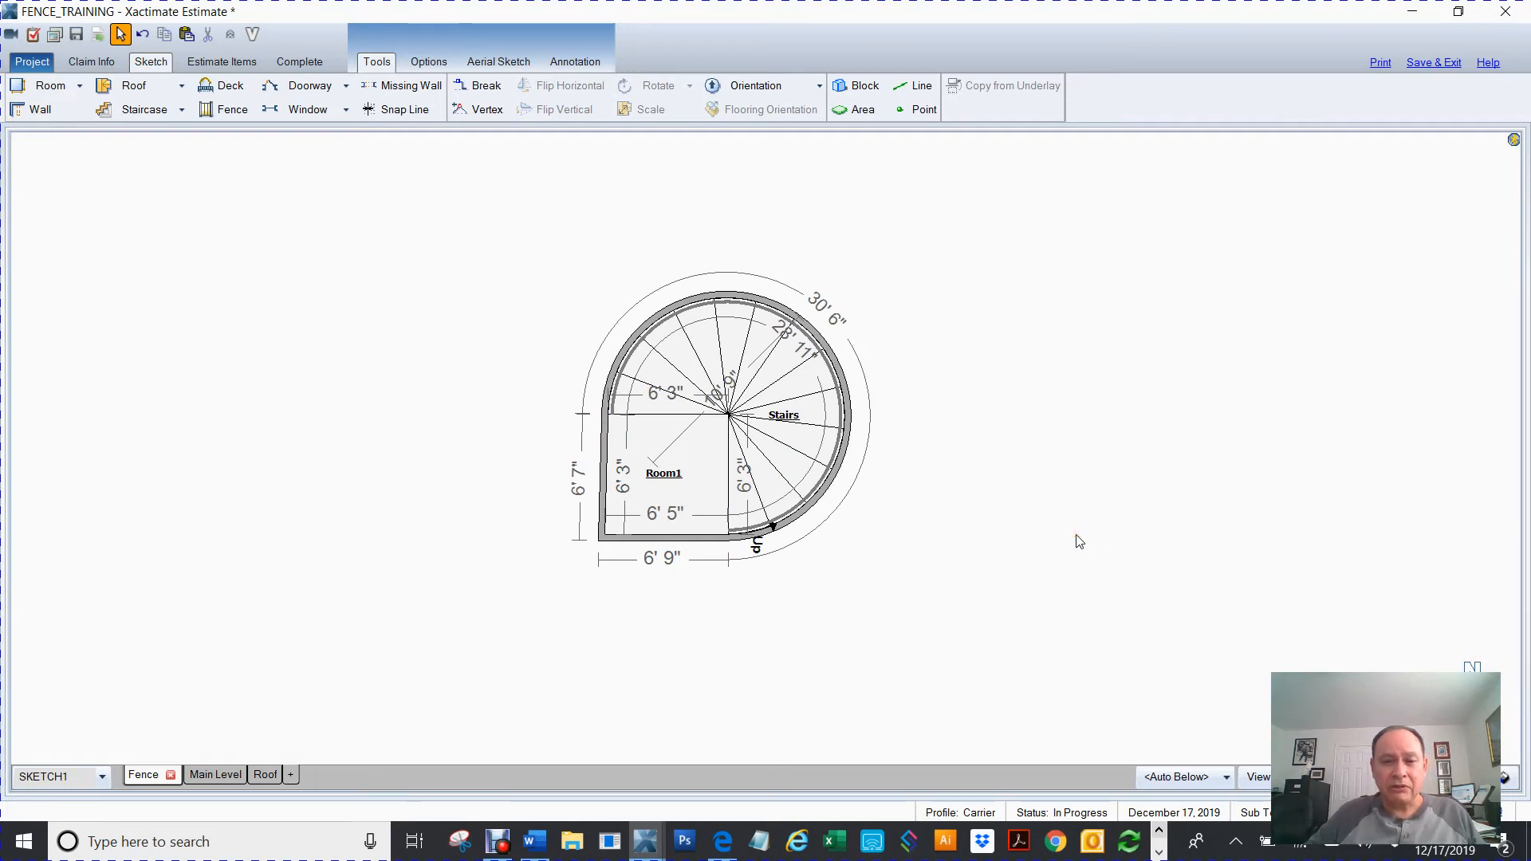
{"action": "scroll", "coordinate": [1074, 540], "scroll_direction": "down", "scroll_amount": 3}
{"action": "scroll", "coordinate": [891, 575], "scroll_direction": "up", "scroll_amount": 3}
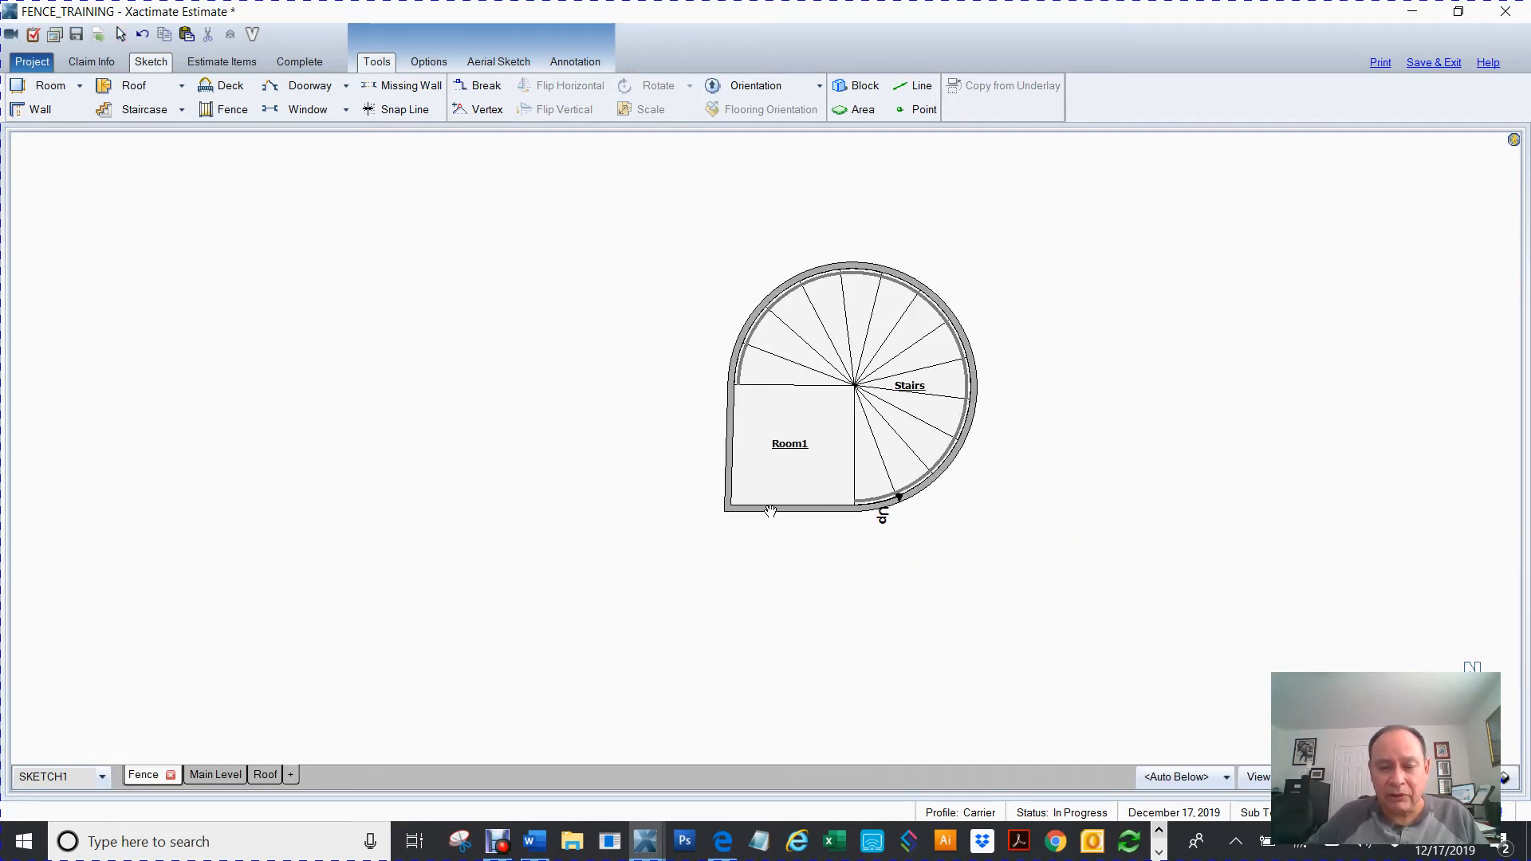
Step: Square the enclosure's outer corner so both straight walls are 6' 7" outside, and check the result in the 3D view
{"action": "left_click", "coordinate": [765, 509]}
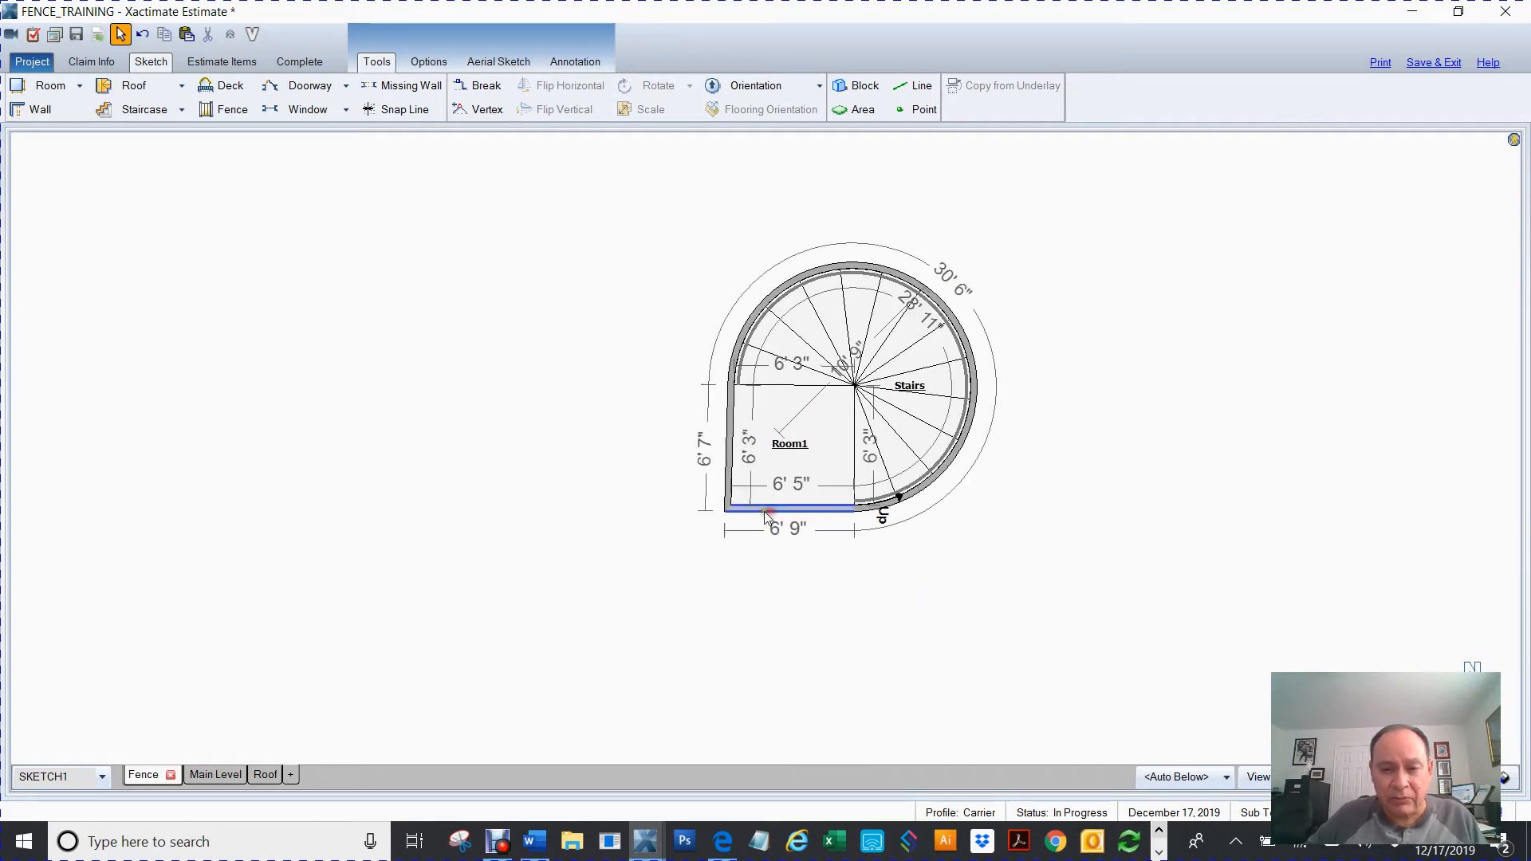
{"action": "left_click", "coordinate": [883, 510]}
{"action": "left_click", "coordinate": [975, 595]}
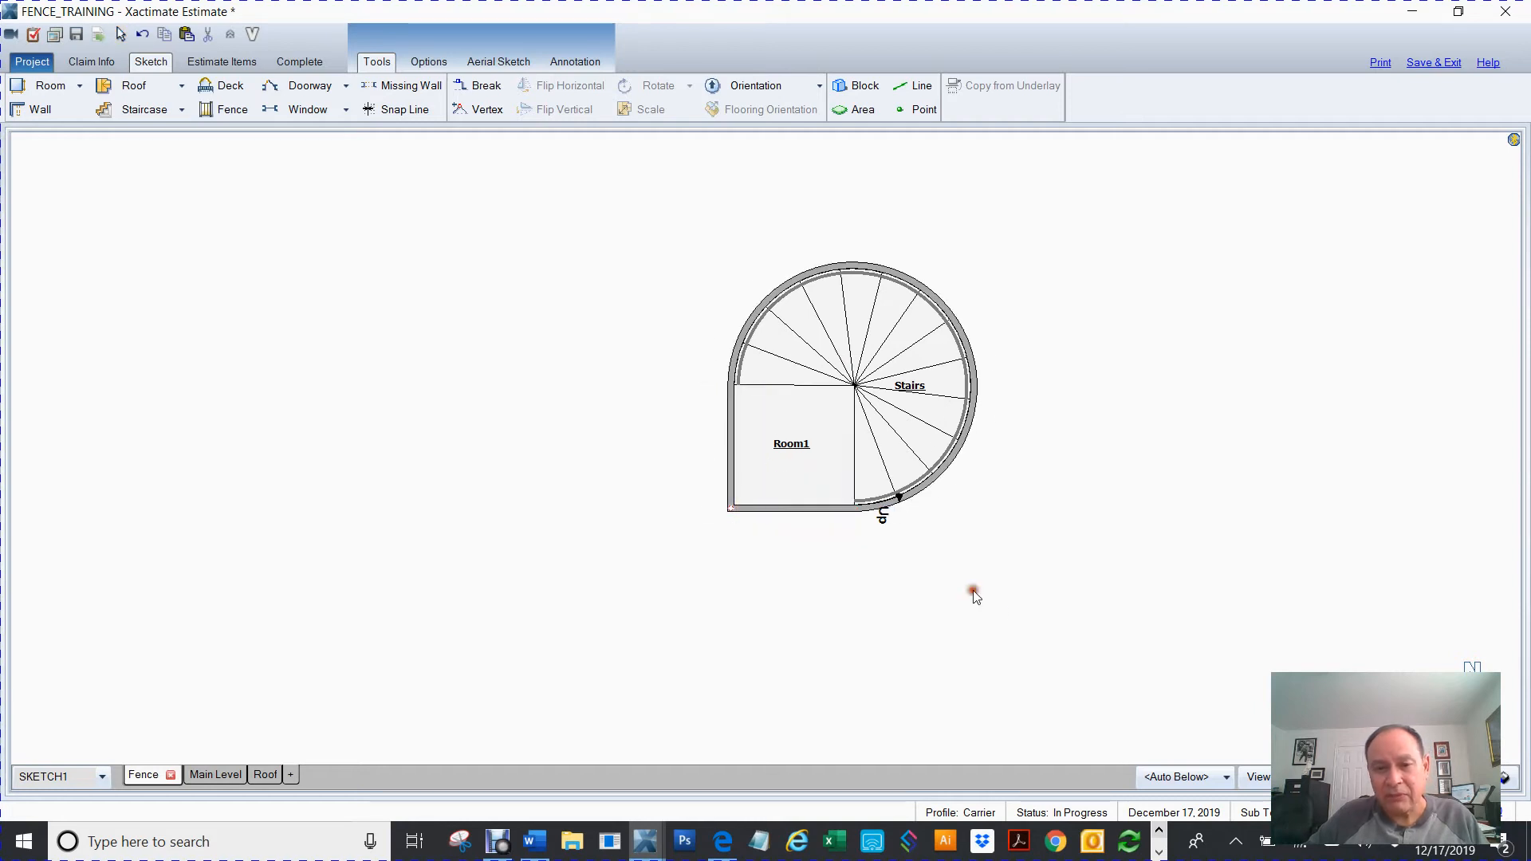
{"action": "left_click", "coordinate": [1013, 615]}
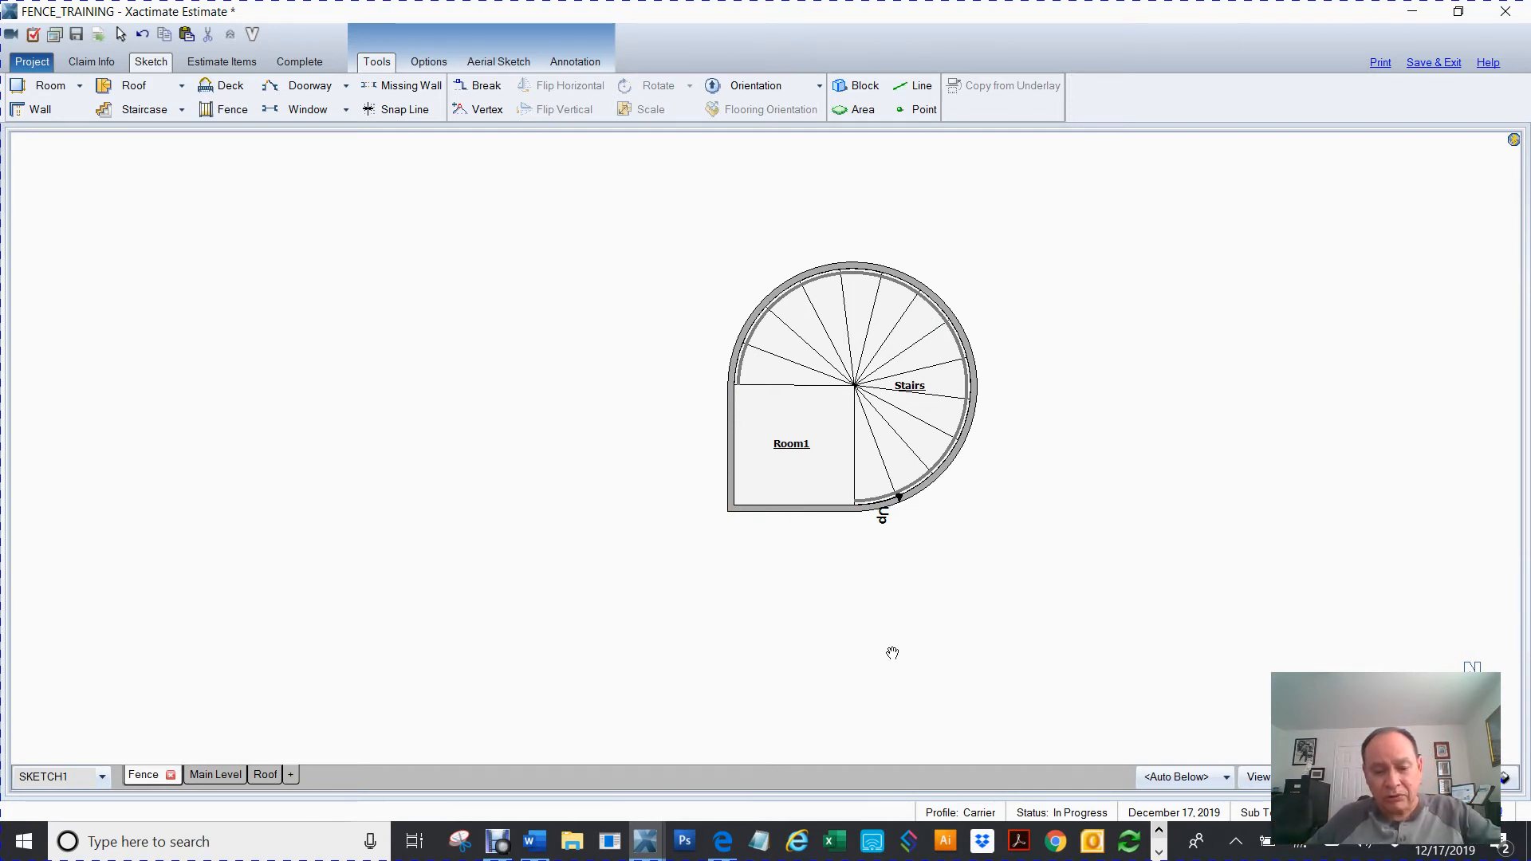
{"action": "key", "text": "F8"}
{"action": "left_click_drag", "start_coordinate": [893, 654], "coordinate": [1001, 290]}
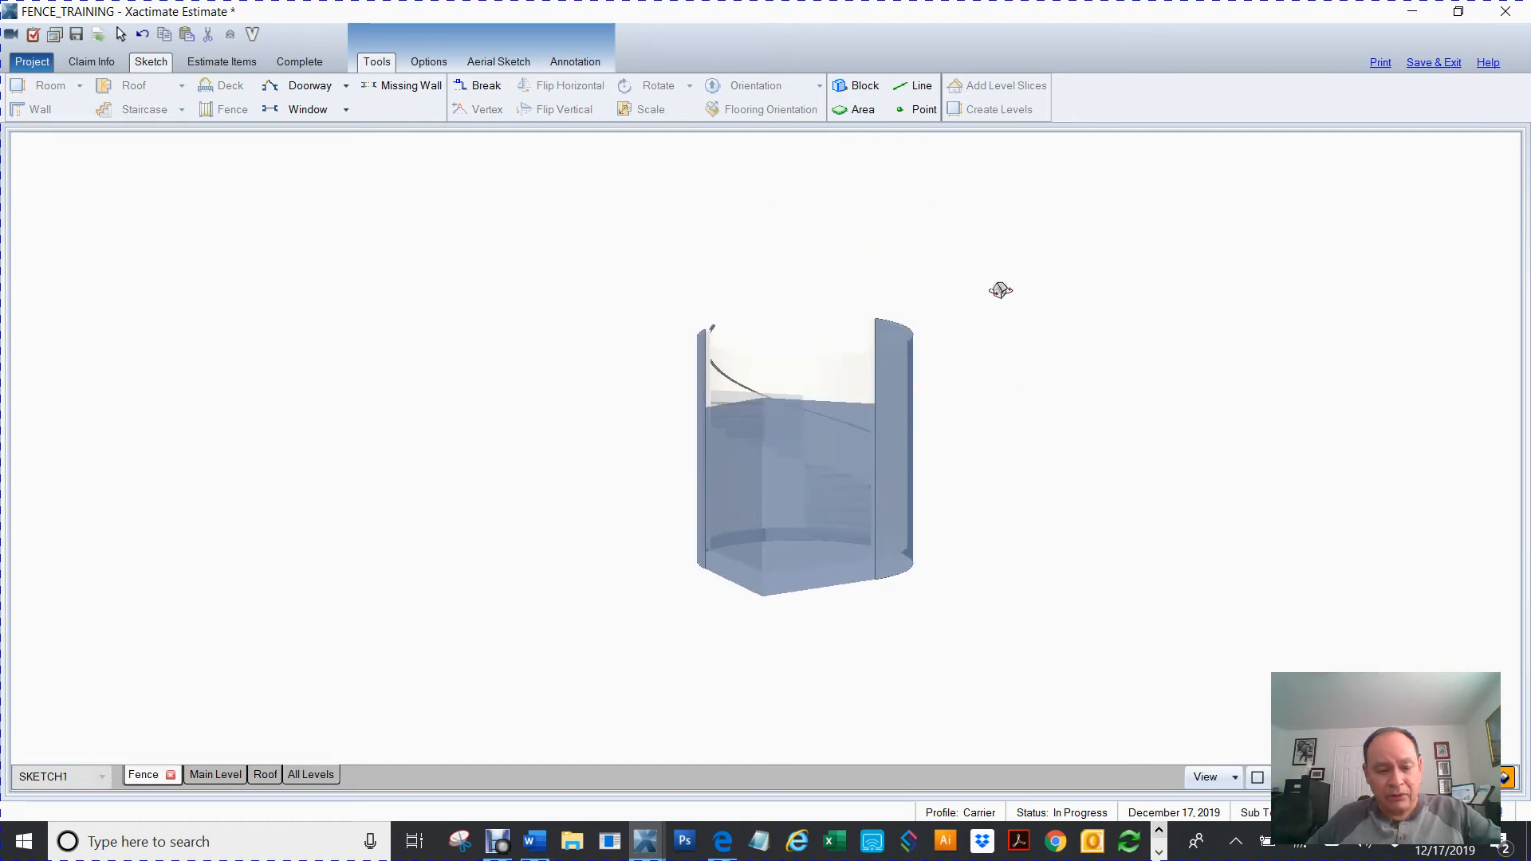
{"action": "key", "text": "F8"}
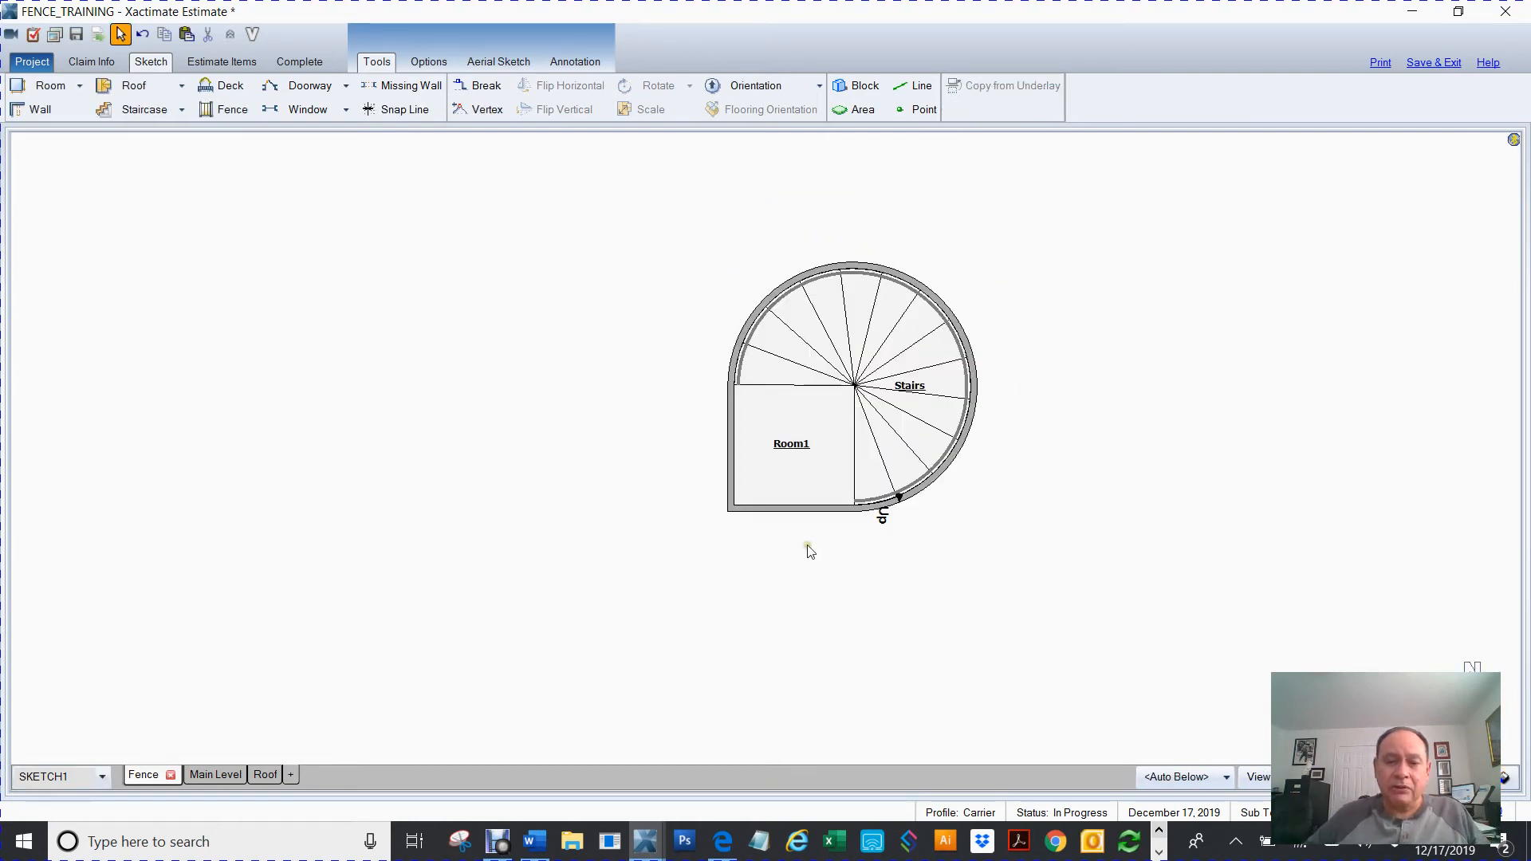
Step: Pull a second room about 6' 5" deep out of the enclosure's lower wall and widen it past the staircase
{"action": "left_click_drag", "start_coordinate": [805, 546], "coordinate": [625, 552]}
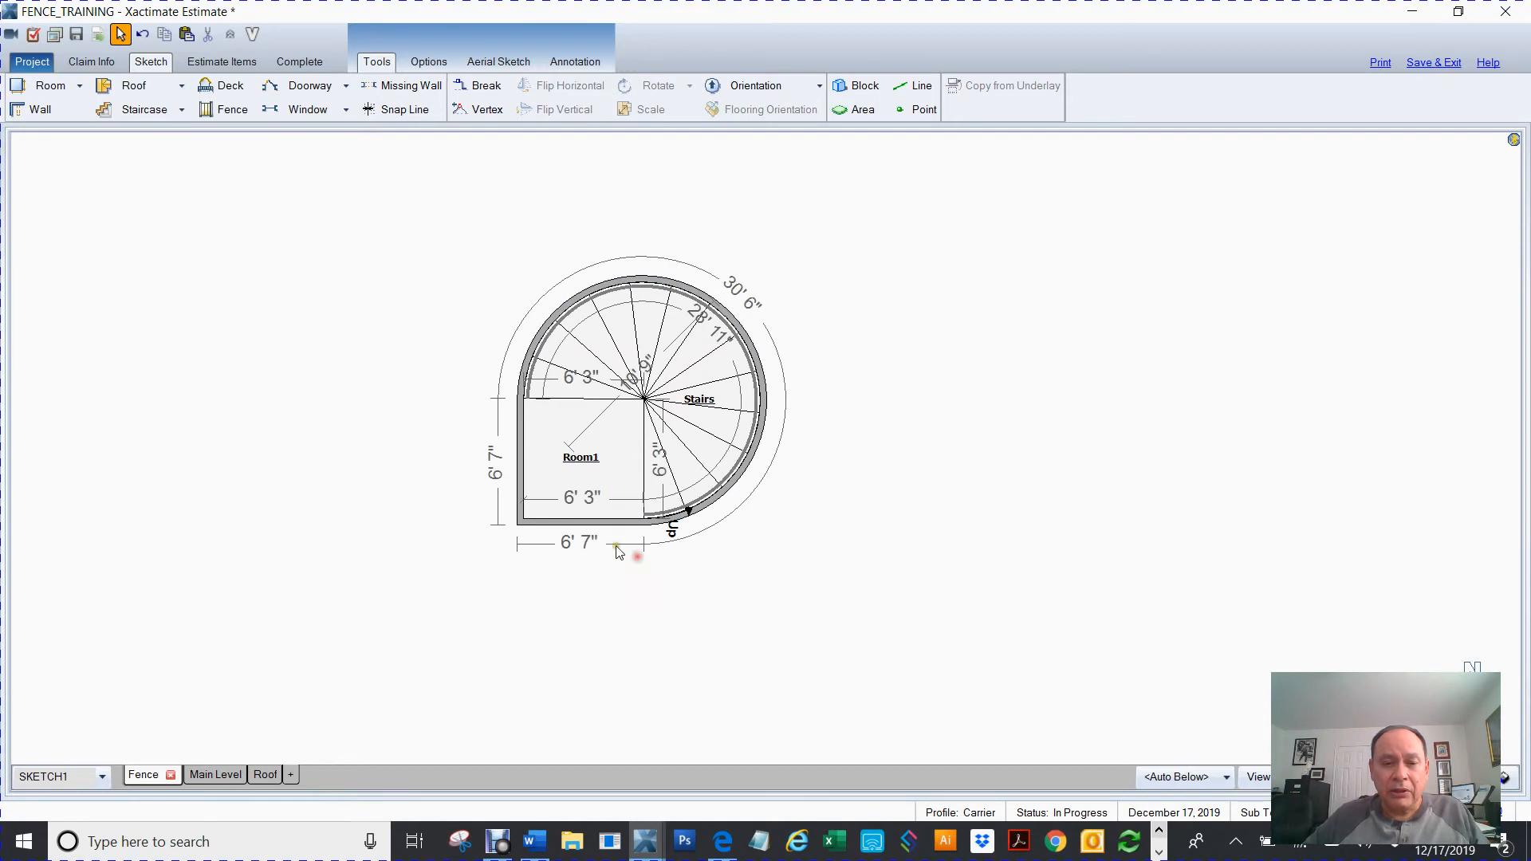
{"action": "left_click", "coordinate": [674, 527]}
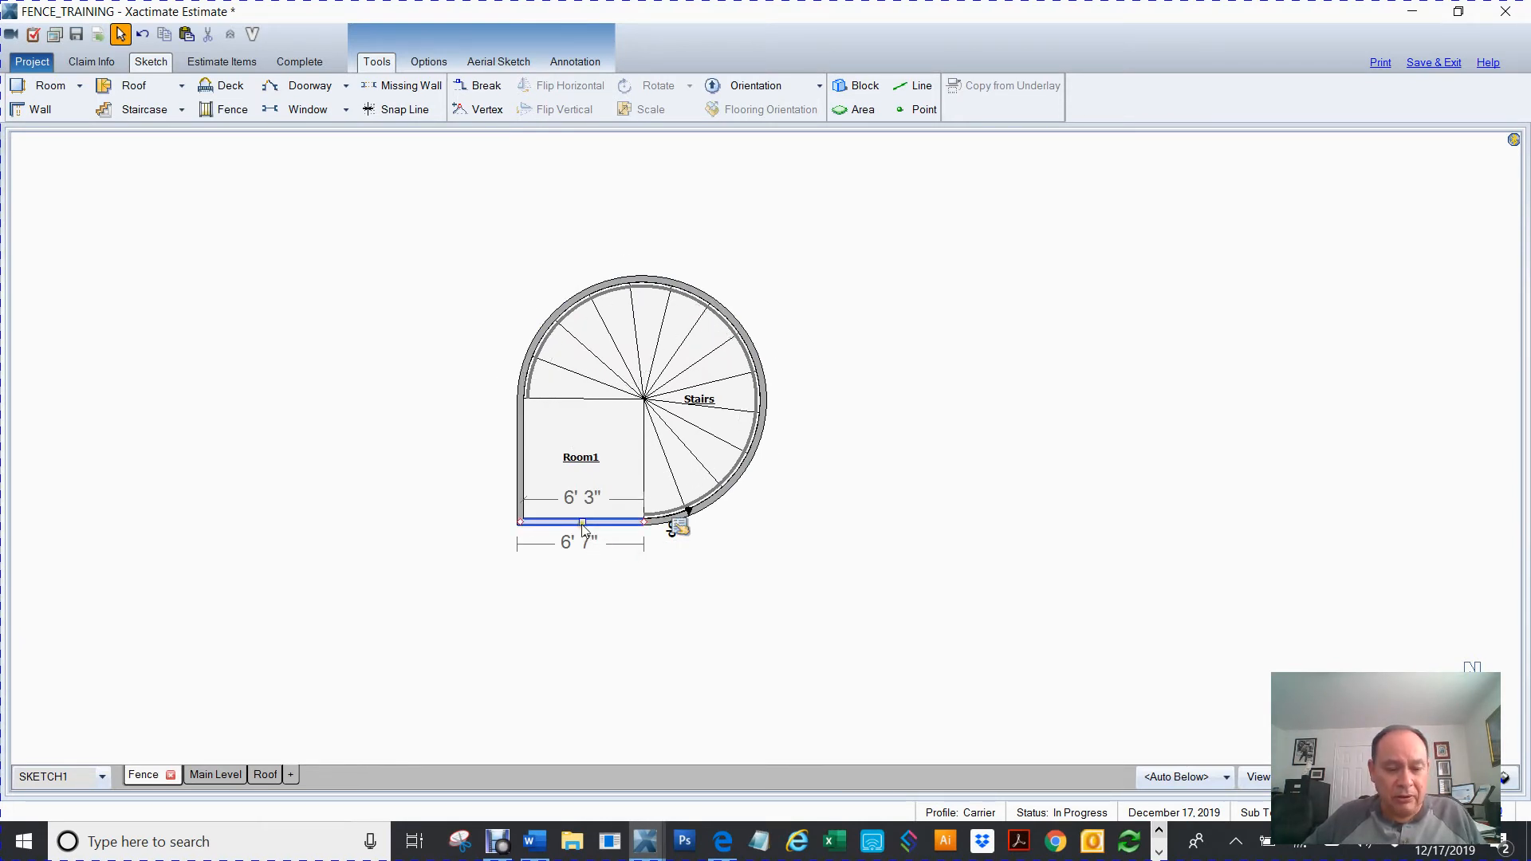
{"action": "left_click_drag", "start_coordinate": [583, 522], "coordinate": [589, 670]}
{"action": "left_click", "coordinate": [599, 591]}
{"action": "left_click_drag", "start_coordinate": [642, 586], "coordinate": [798, 600]}
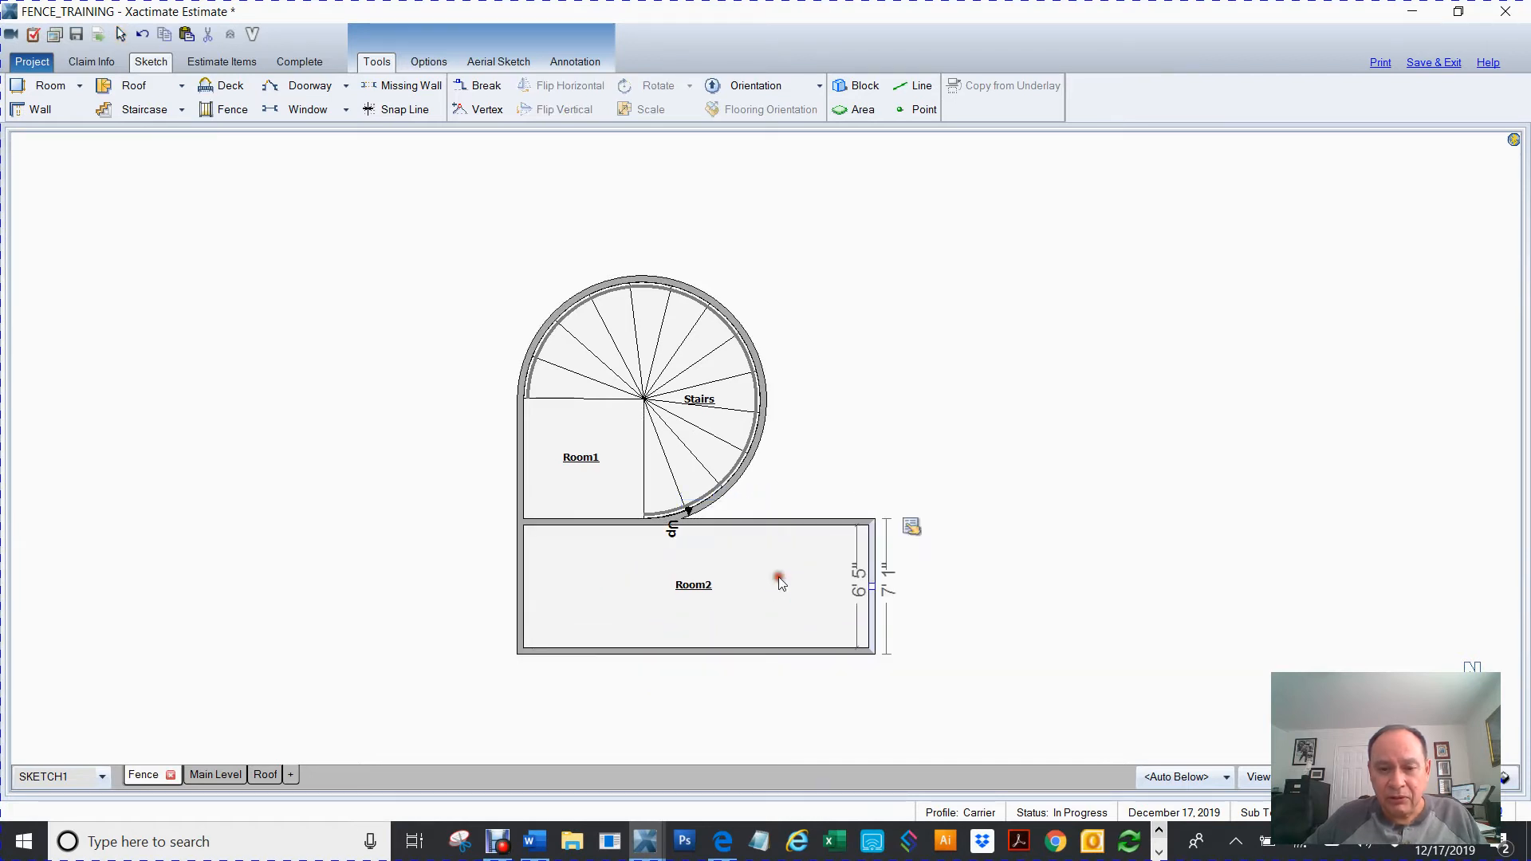
Step: Raise the second room's upper wall beside the staircase until its right side measures about 12' 1" inside
{"action": "left_click", "coordinate": [763, 524]}
{"action": "left_click_drag", "start_coordinate": [753, 523], "coordinate": [807, 448]}
{"action": "left_click_drag", "start_coordinate": [831, 382], "coordinate": [800, 415]}
{"action": "left_click", "coordinate": [981, 459]}
{"action": "left_click", "coordinate": [663, 579]}
Step: Extend the second room about 9' 1" past the enclosure's left side and raise that wing to about 29' 2" inside
{"action": "left_click_drag", "start_coordinate": [664, 579], "coordinate": [726, 559]}
{"action": "left_click", "coordinate": [584, 563]}
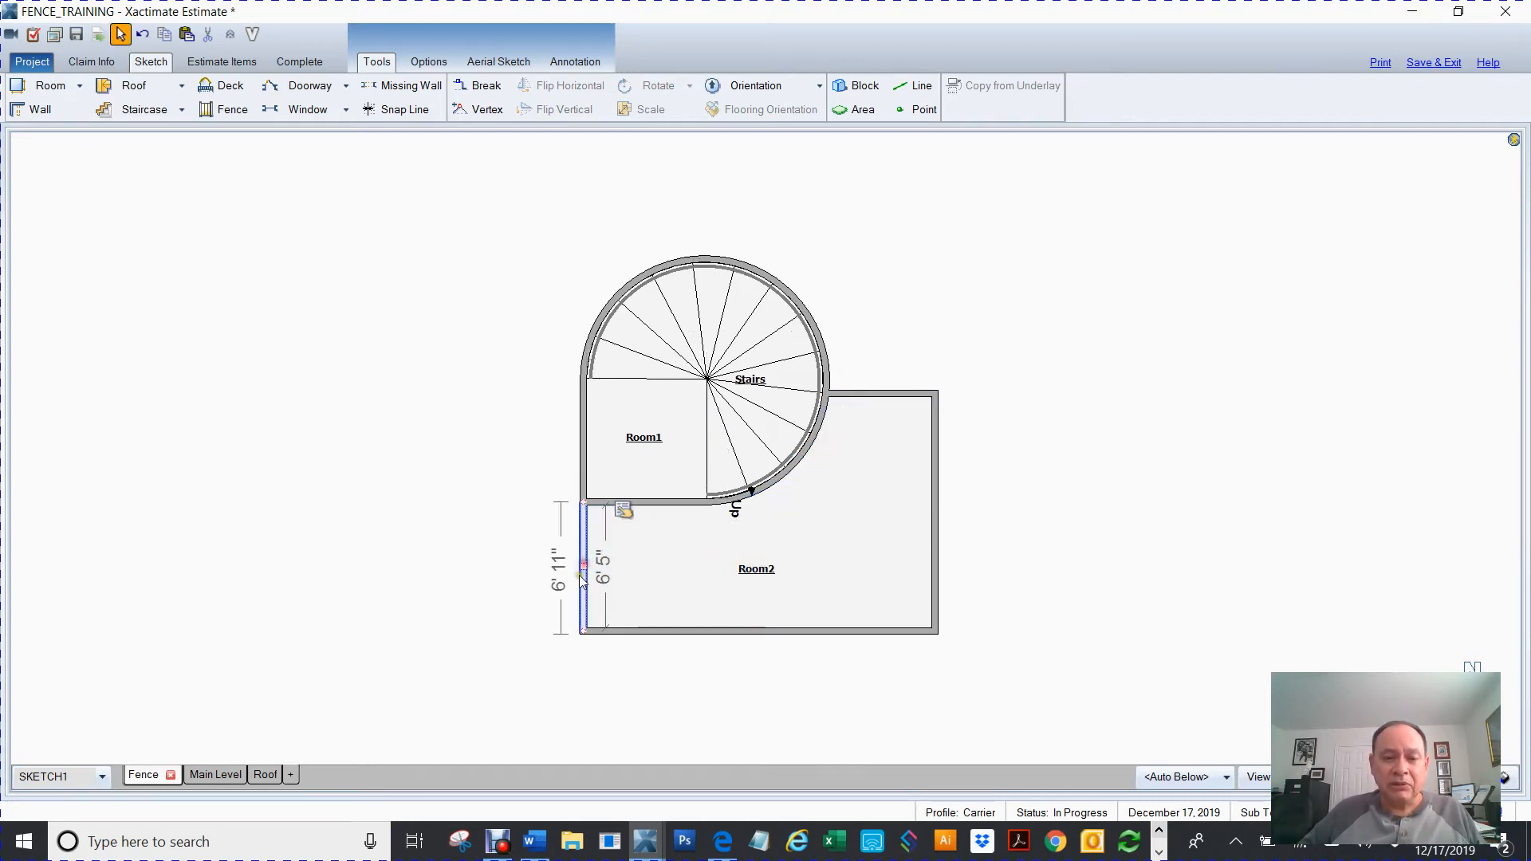
{"action": "left_click_drag", "start_coordinate": [583, 568], "coordinate": [404, 570]}
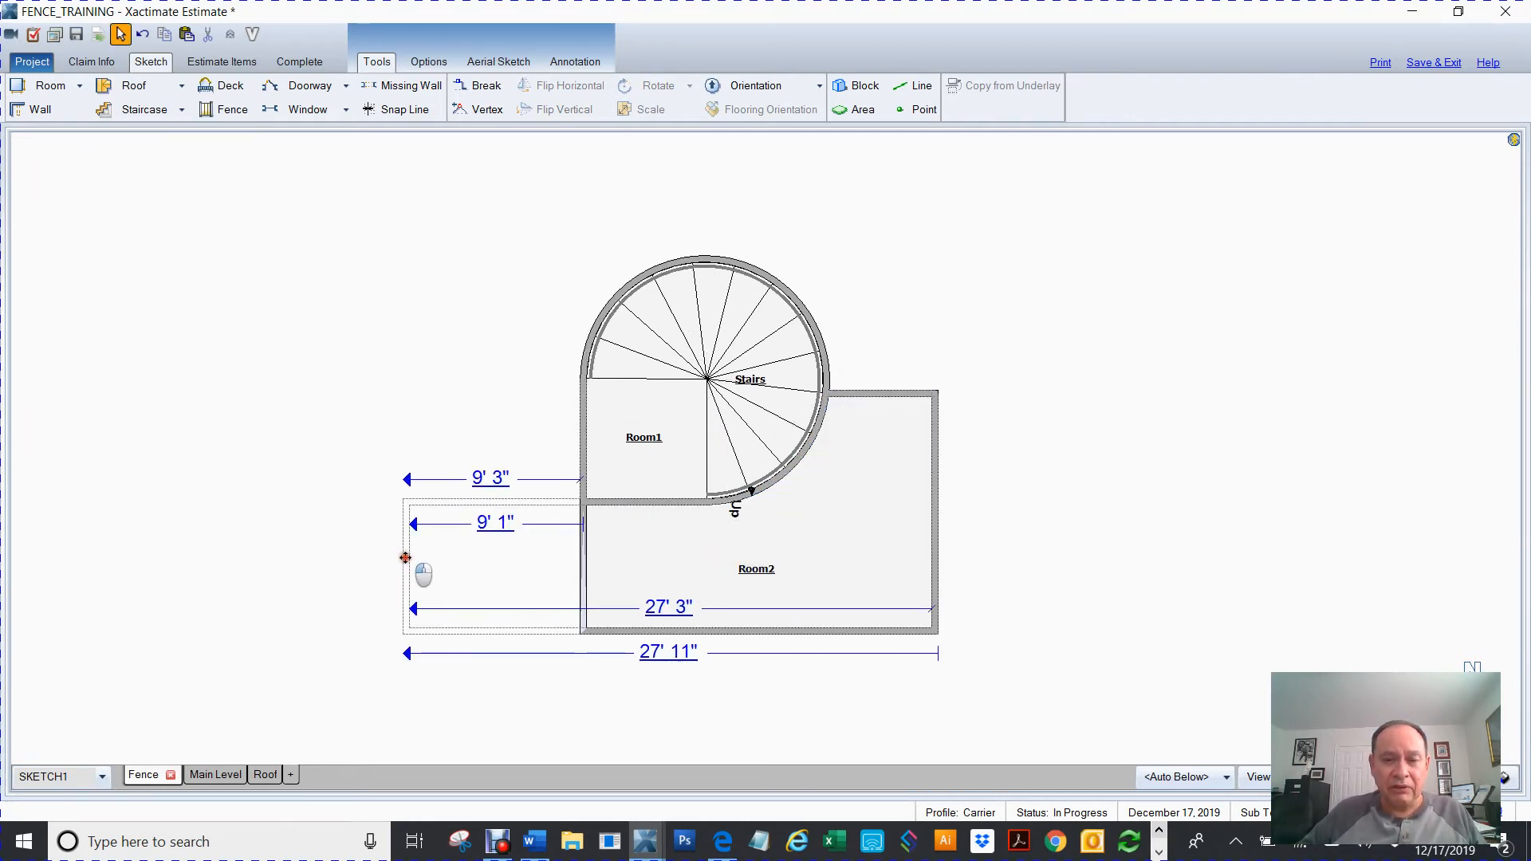
{"action": "left_click", "coordinate": [483, 505]}
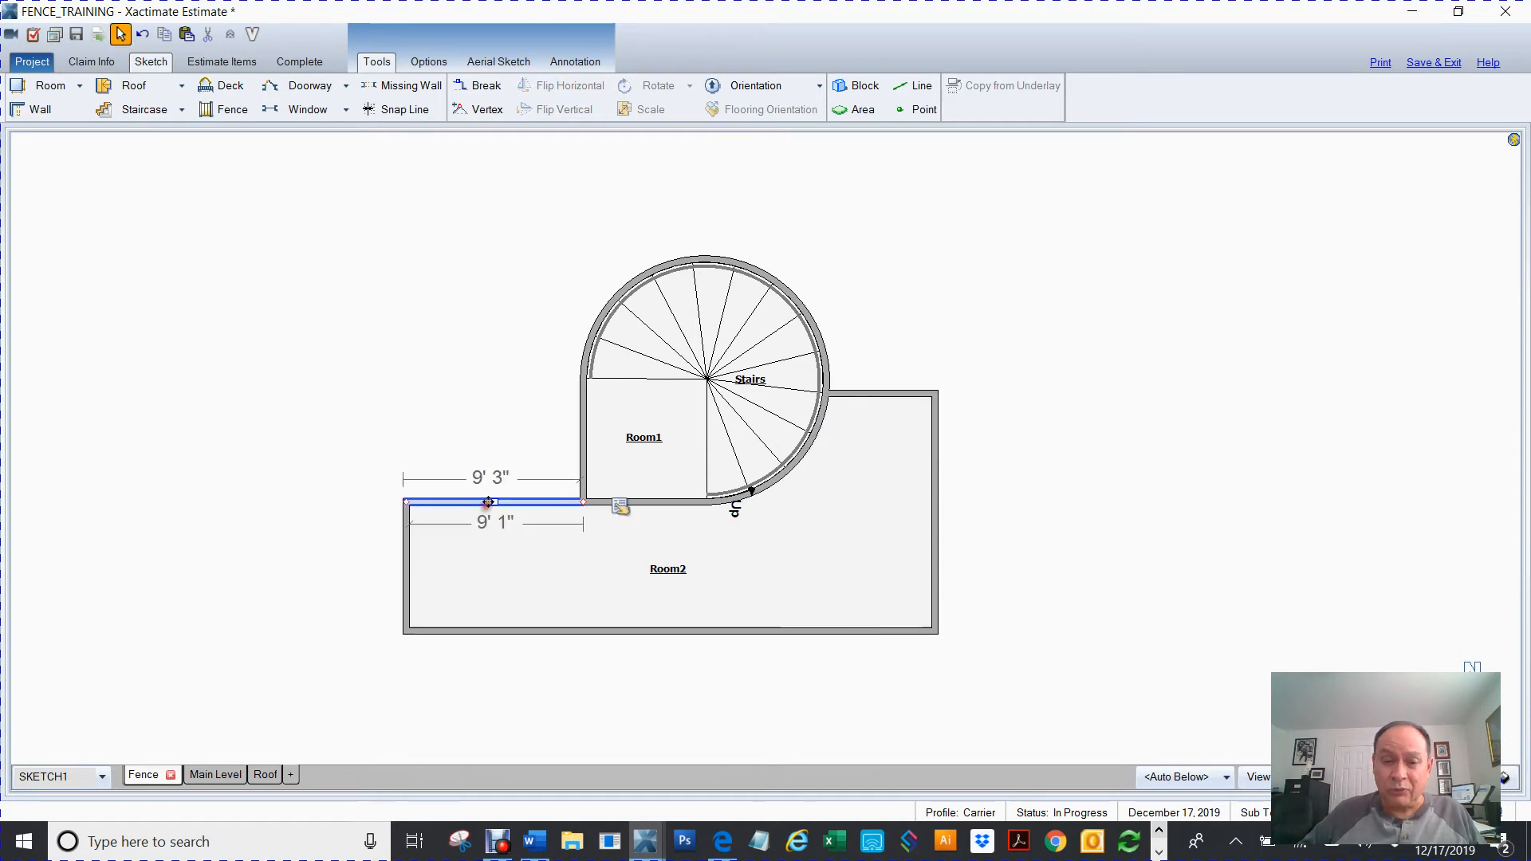
{"action": "left_click_drag", "start_coordinate": [495, 502], "coordinate": [566, 149]}
{"action": "left_click_drag", "start_coordinate": [956, 261], "coordinate": [917, 426]}
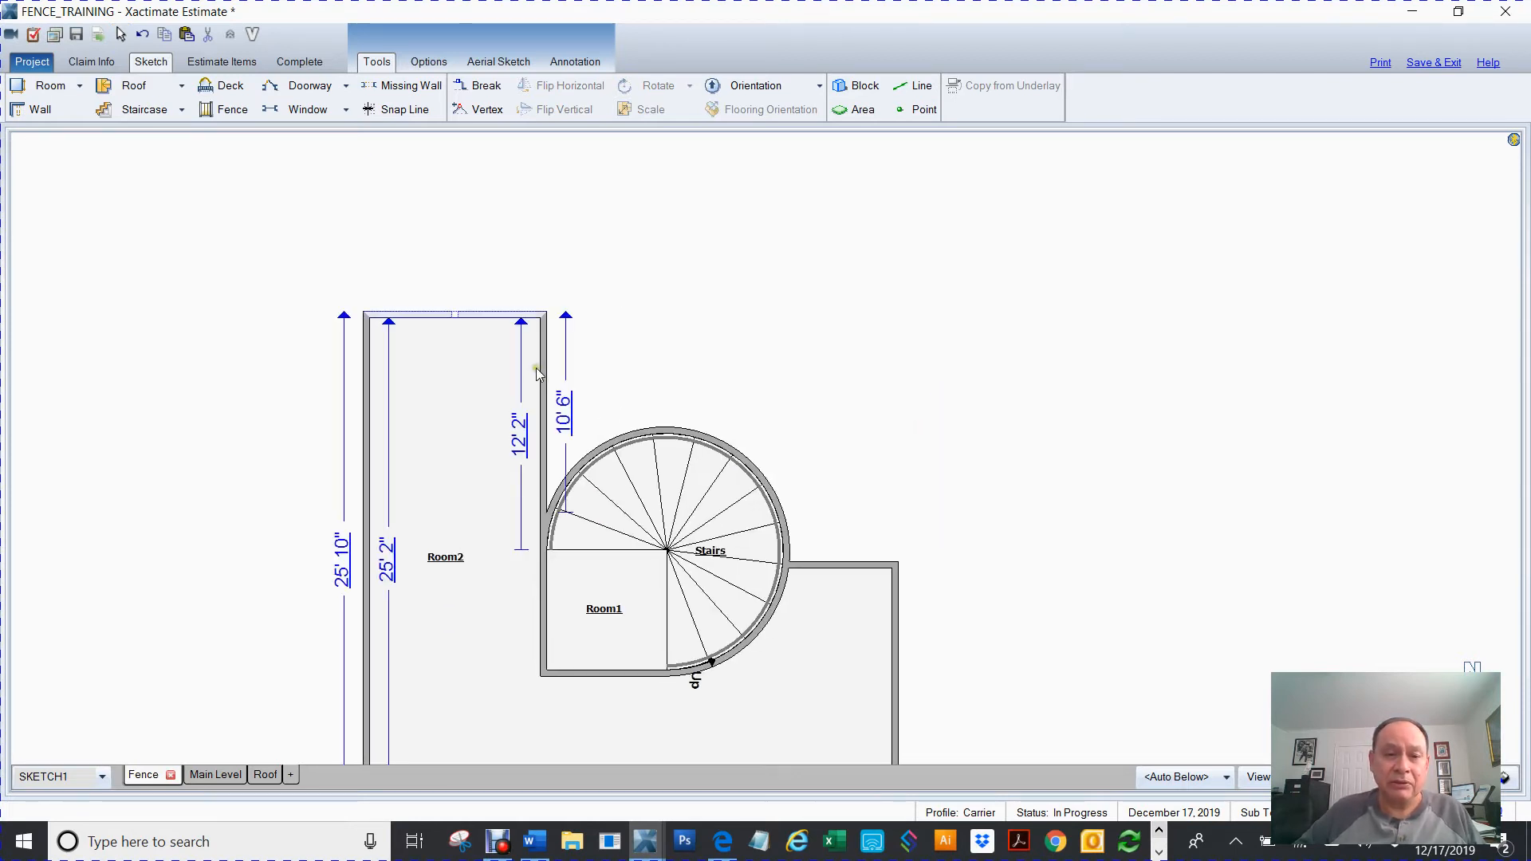
{"action": "left_click_drag", "start_coordinate": [462, 278], "coordinate": [469, 239]}
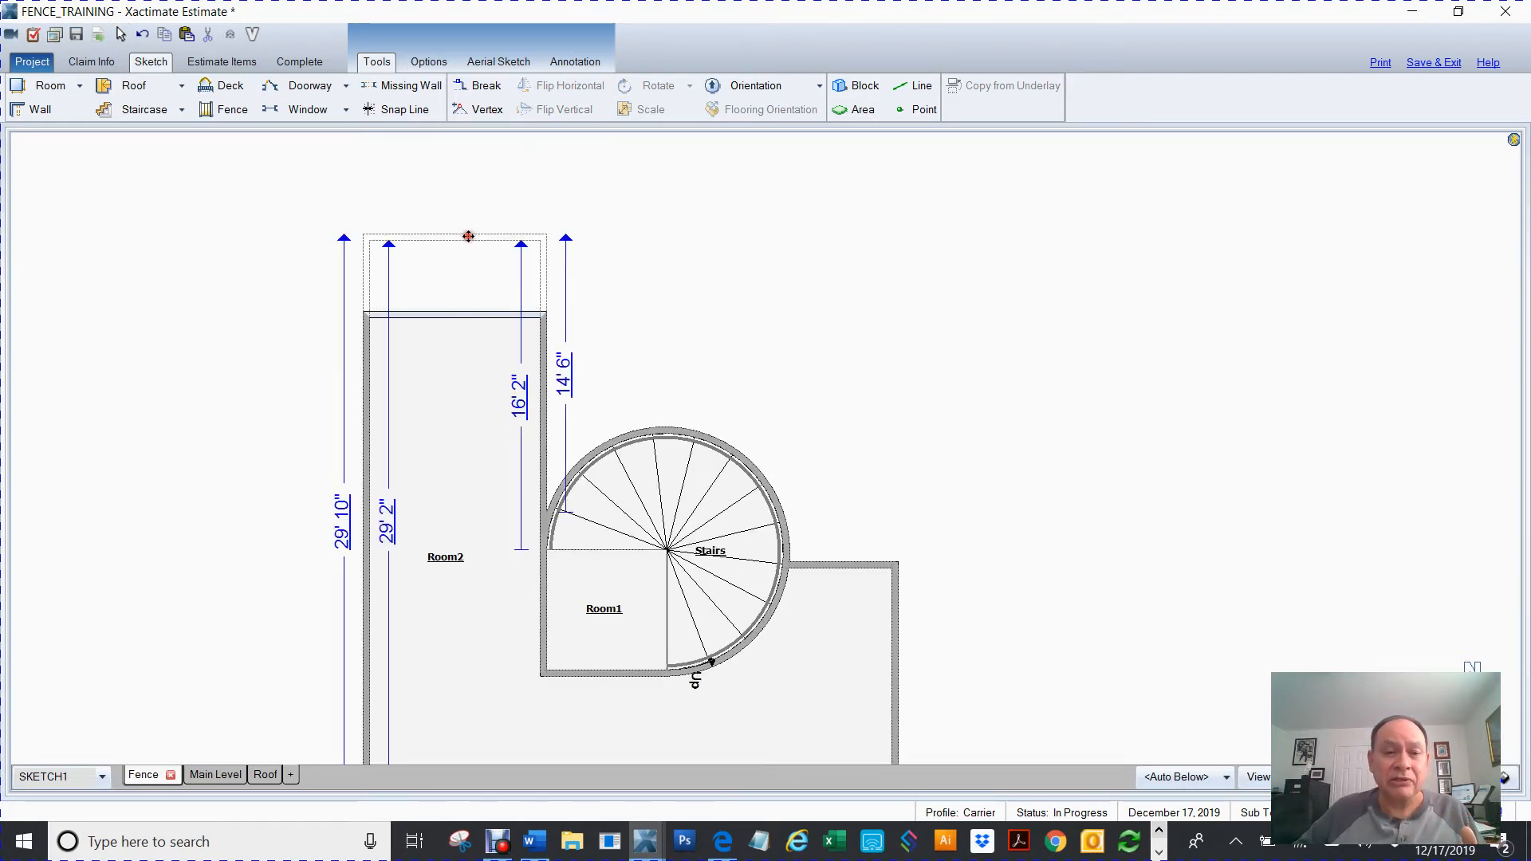
Step: Widen the raised wing over the top of the staircase to about 18' 7" inside
{"action": "left_click", "coordinate": [545, 361]}
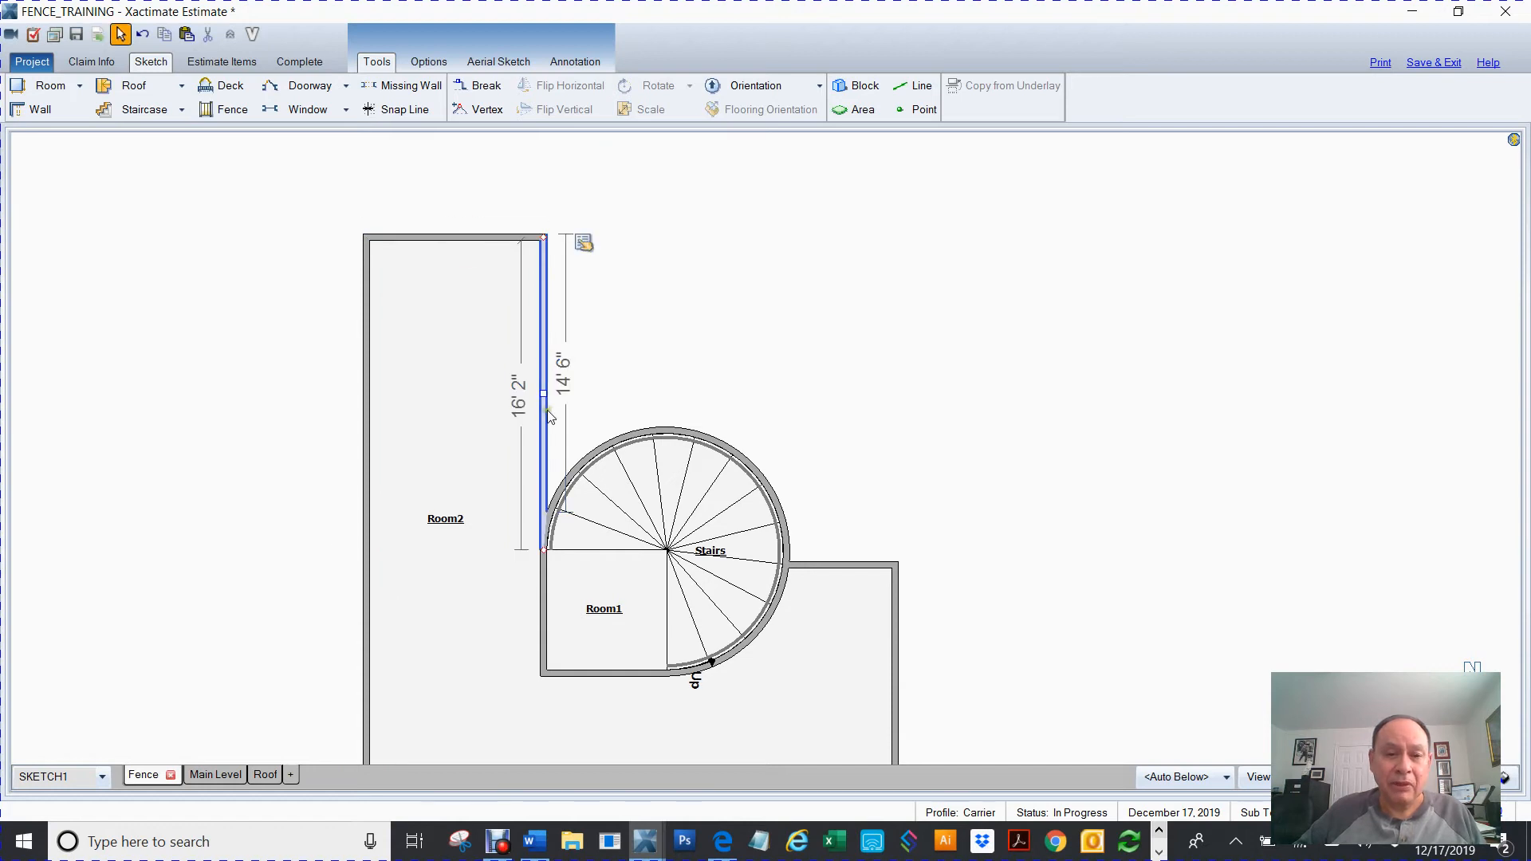
{"action": "left_click_drag", "start_coordinate": [545, 392], "coordinate": [732, 367]}
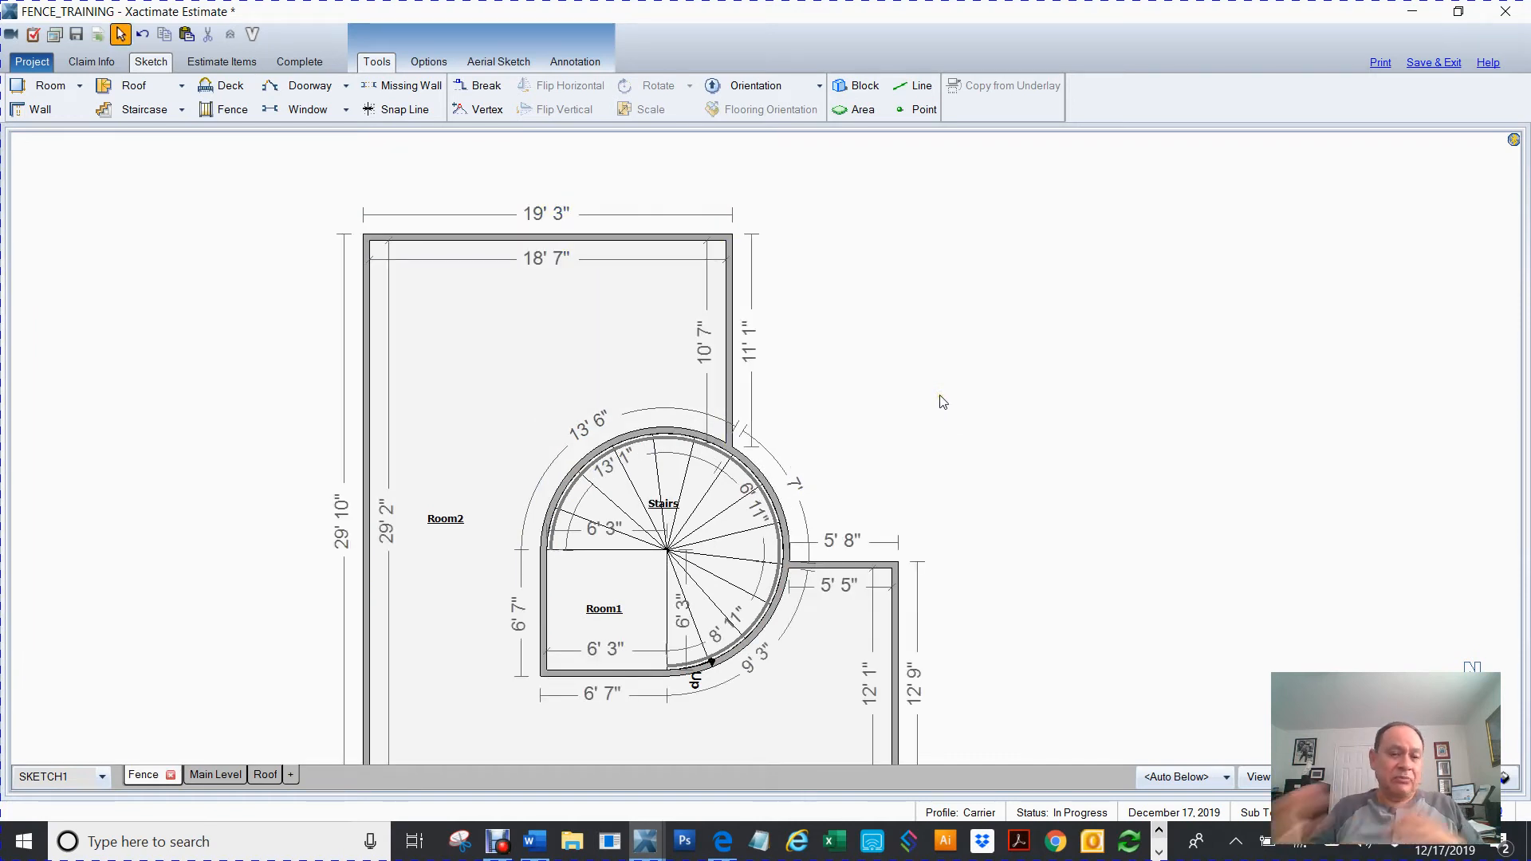
{"action": "key", "text": "Escape"}
Step: Bring the two wing ends together at the arc, with a 17' 2" inside right wall and a 19' 7" inside top wall
{"action": "mouse_move", "coordinate": [816, 457]}
{"action": "left_mouse_down"}
{"action": "mouse_move", "coordinate": [748, 279]}
{"action": "mouse_move", "coordinate": [810, 434]}
{"action": "left_mouse_up"}
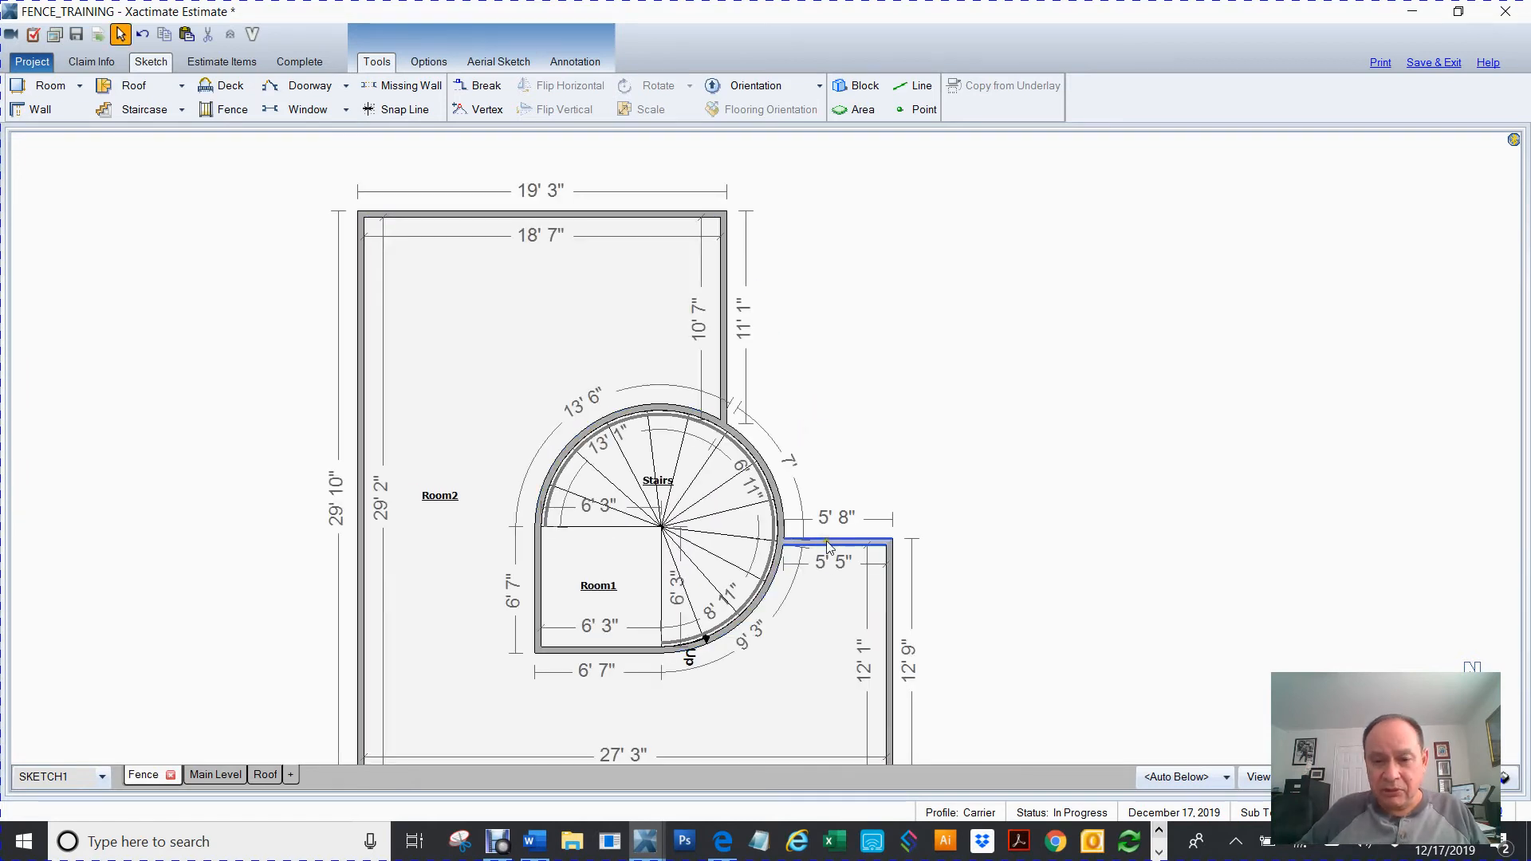
{"action": "left_click", "coordinate": [827, 541]}
{"action": "left_click_drag", "start_coordinate": [837, 542], "coordinate": [855, 441]}
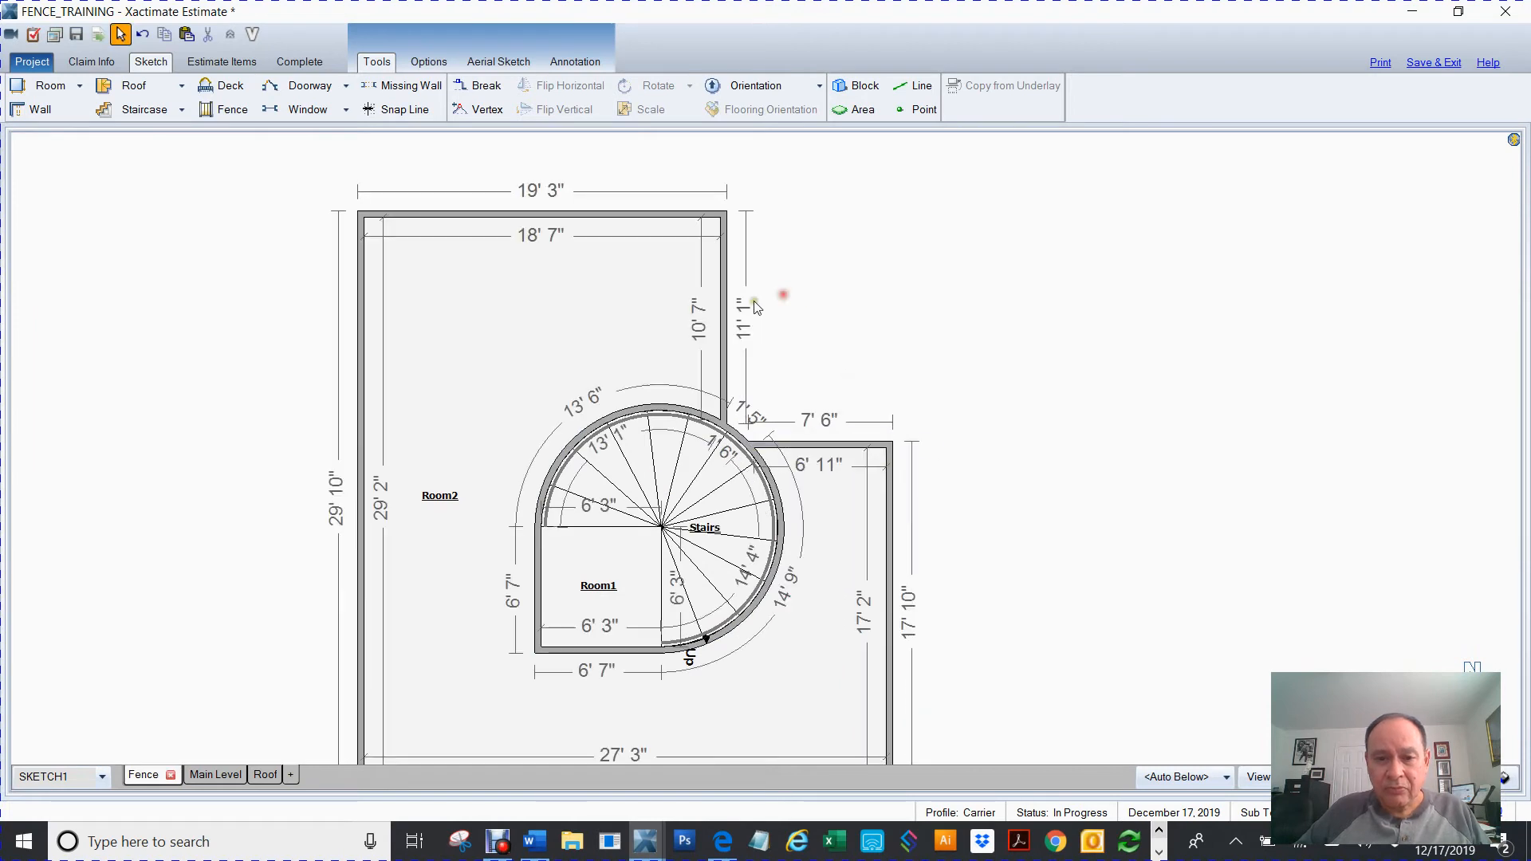
{"action": "left_click", "coordinate": [725, 318]}
{"action": "mouse_move", "coordinate": [724, 321]}
{"action": "left_mouse_down"}
{"action": "mouse_move", "coordinate": [764, 329]}
{"action": "mouse_move", "coordinate": [744, 318]}
{"action": "left_mouse_up"}
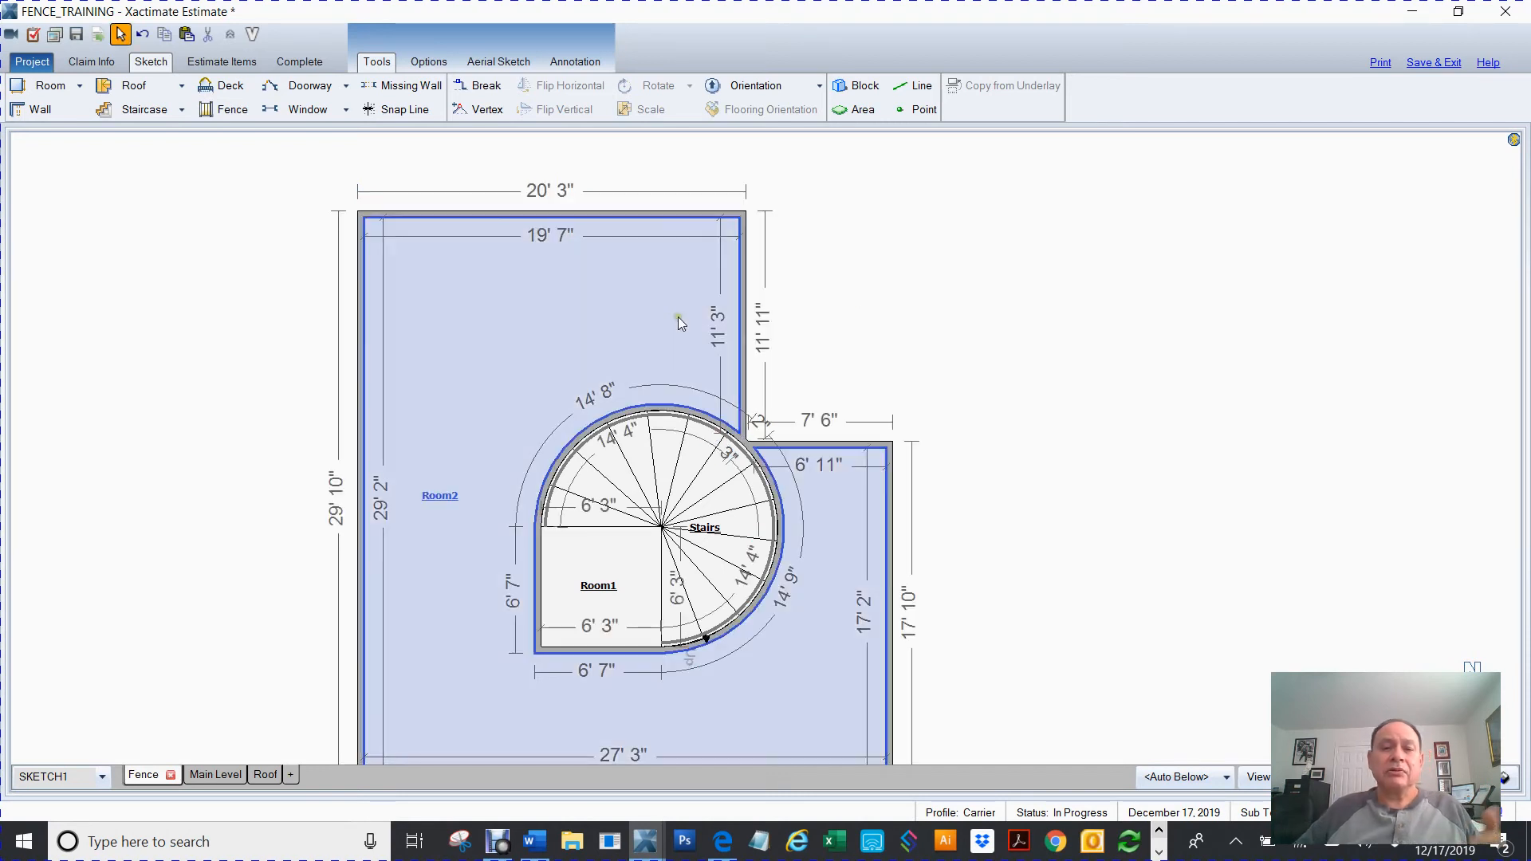
Step: Lower the surrounding room's top wall to just above the staircase's arc
{"action": "left_click", "coordinate": [615, 244]}
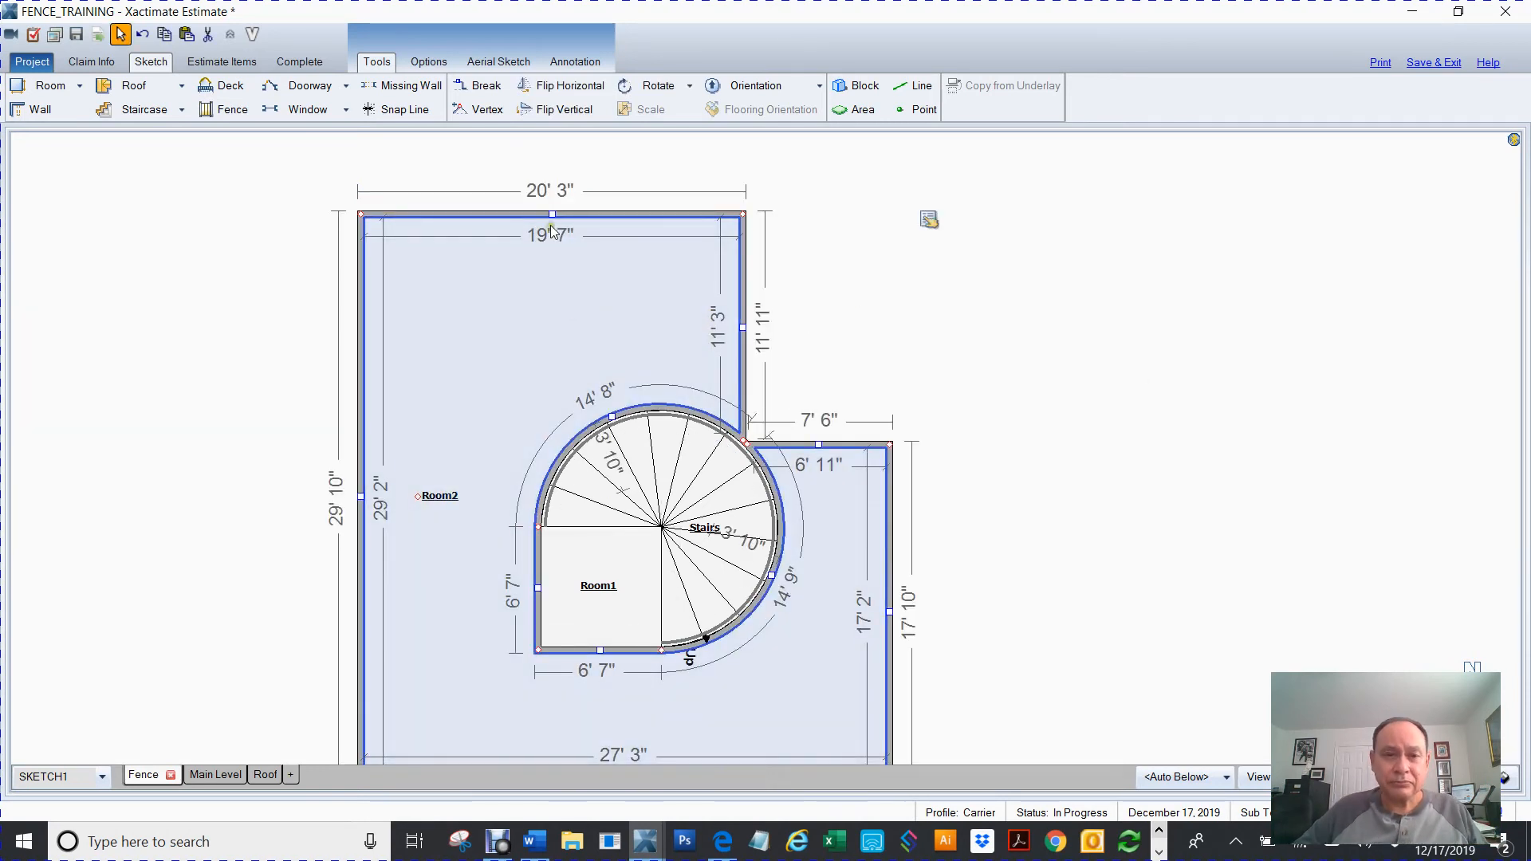
{"action": "left_click_drag", "start_coordinate": [554, 214], "coordinate": [567, 364]}
{"action": "left_click", "coordinate": [1130, 439]}
{"action": "scroll", "coordinate": [1130, 438], "scroll_direction": "down", "scroll_amount": 3}
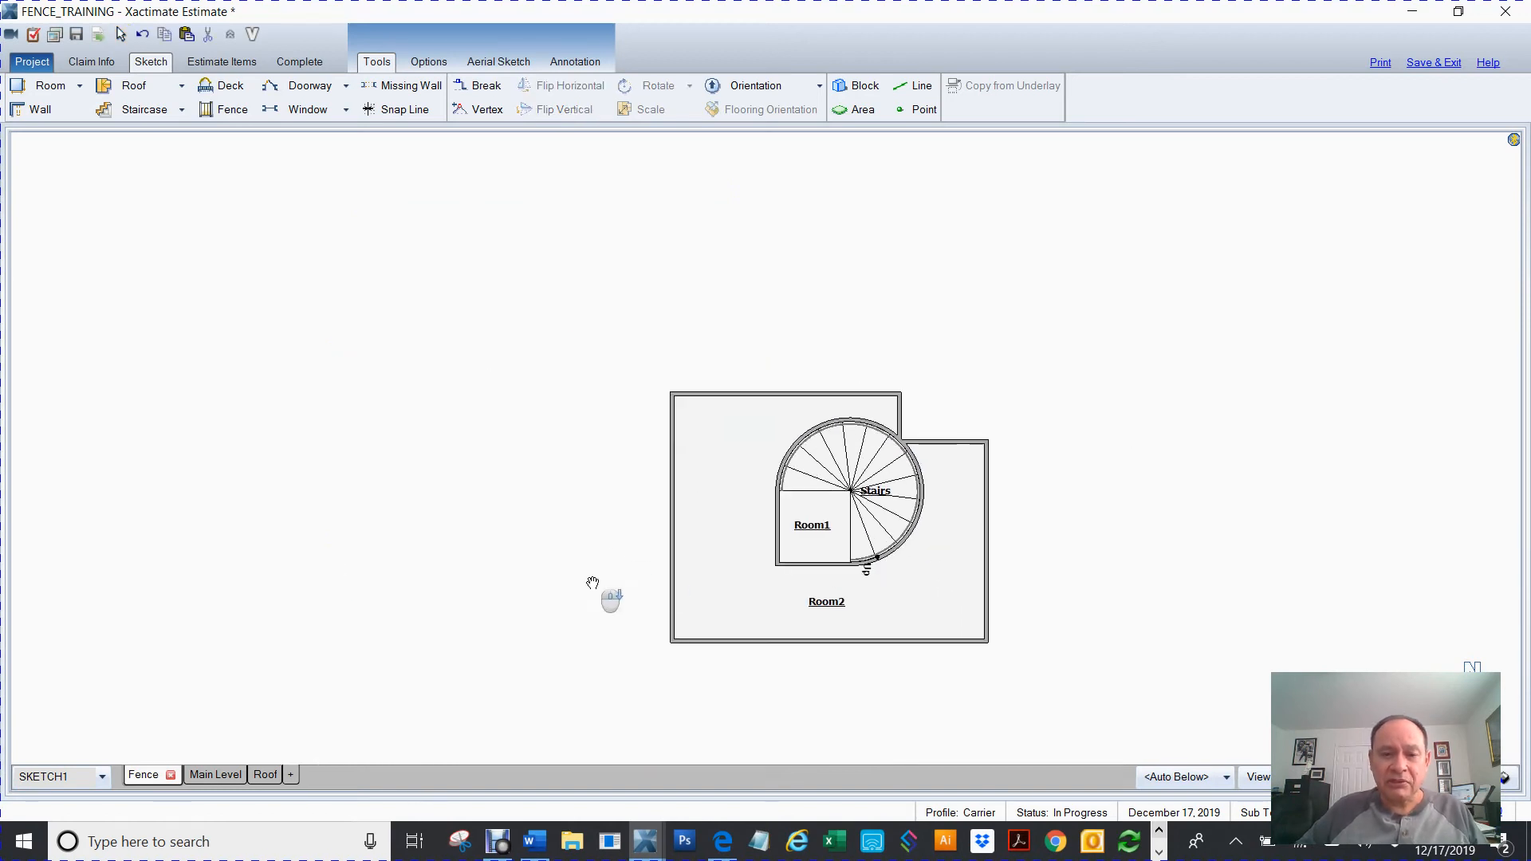
Step: Move the surrounding room's left, lower and right walls in around the staircase, to about 16' 7" wide and 15' 11" high inside
{"action": "left_click", "coordinate": [672, 527]}
{"action": "left_click", "coordinate": [705, 521]}
{"action": "left_click_drag", "start_coordinate": [673, 520], "coordinate": [770, 504]}
{"action": "left_click", "coordinate": [874, 616]}
{"action": "left_click_drag", "start_coordinate": [878, 642], "coordinate": [874, 580]}
{"action": "left_click", "coordinate": [957, 518]}
{"action": "mouse_move", "coordinate": [989, 522]}
{"action": "left_mouse_down"}
{"action": "mouse_move", "coordinate": [1002, 524]}
{"action": "mouse_move", "coordinate": [963, 513]}
{"action": "left_mouse_up"}
{"action": "scroll", "coordinate": [1103, 519], "scroll_direction": "up", "scroll_amount": 5}
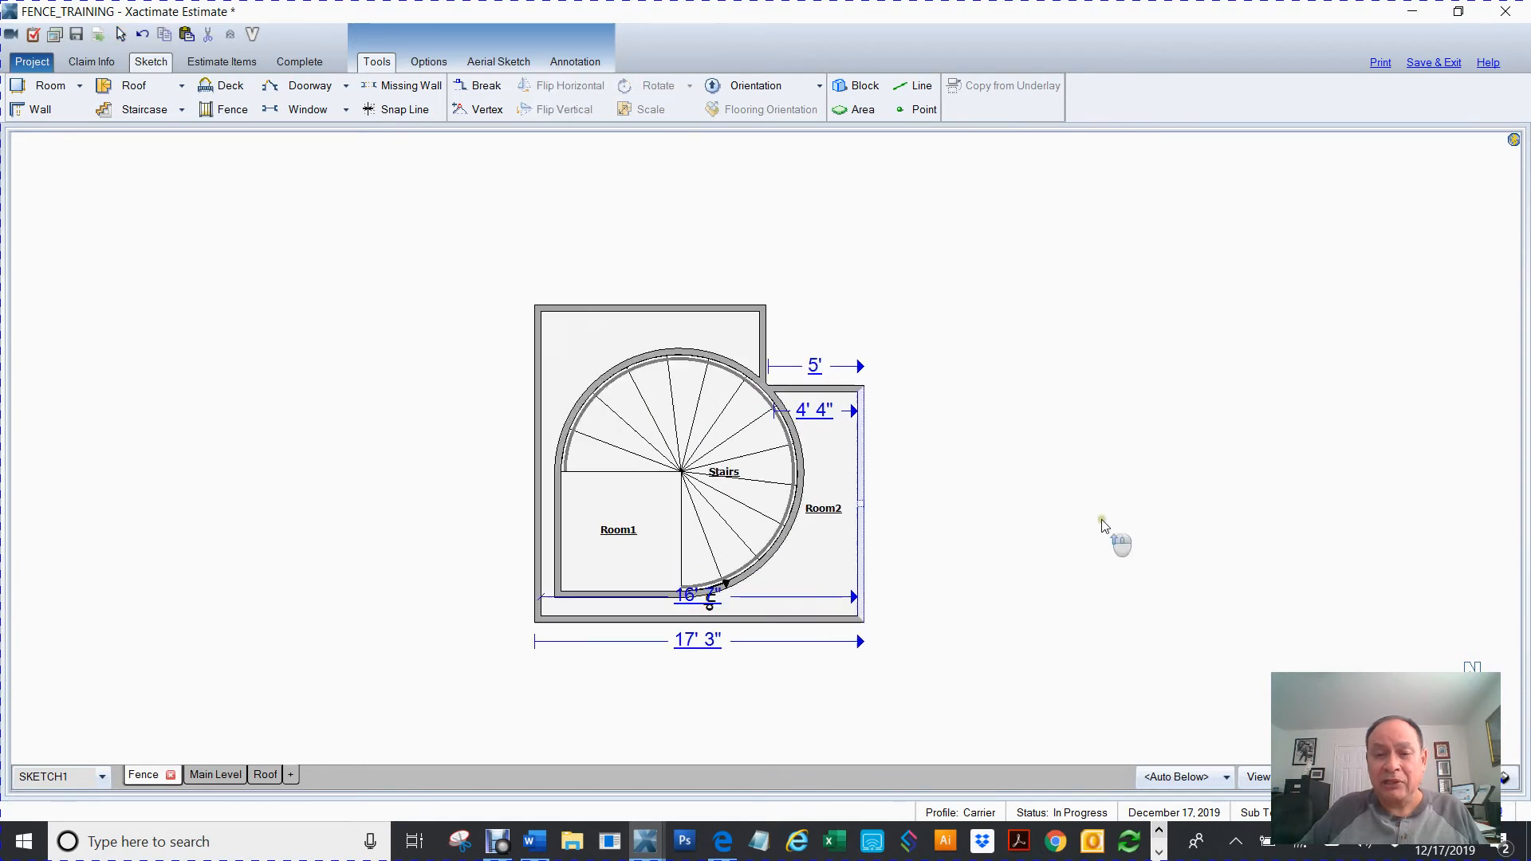
{"action": "left_click_drag", "start_coordinate": [995, 661], "coordinate": [1209, 720]}
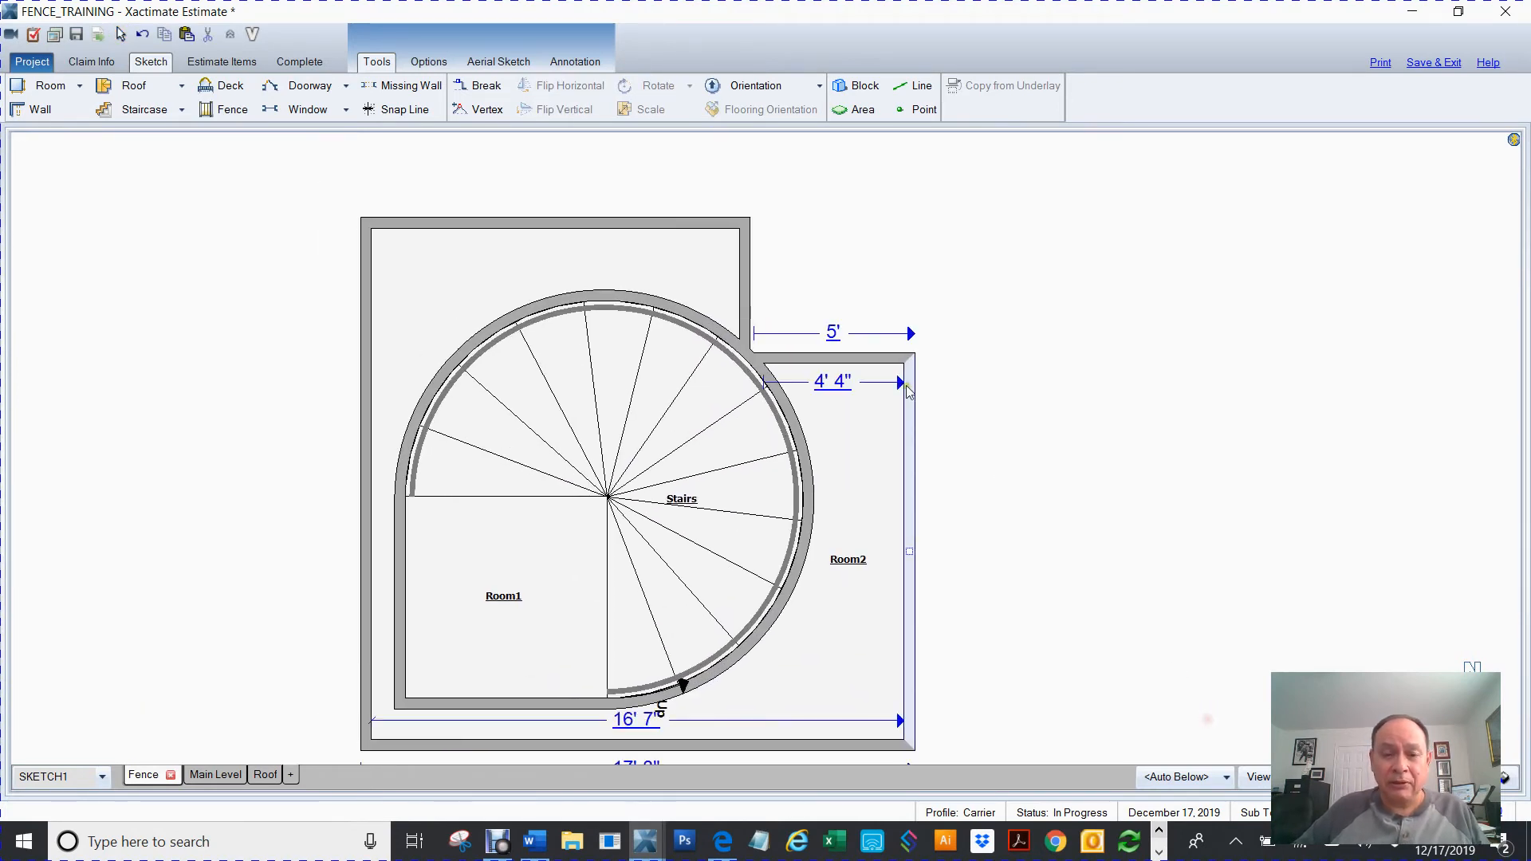
{"action": "left_click", "coordinate": [1027, 276]}
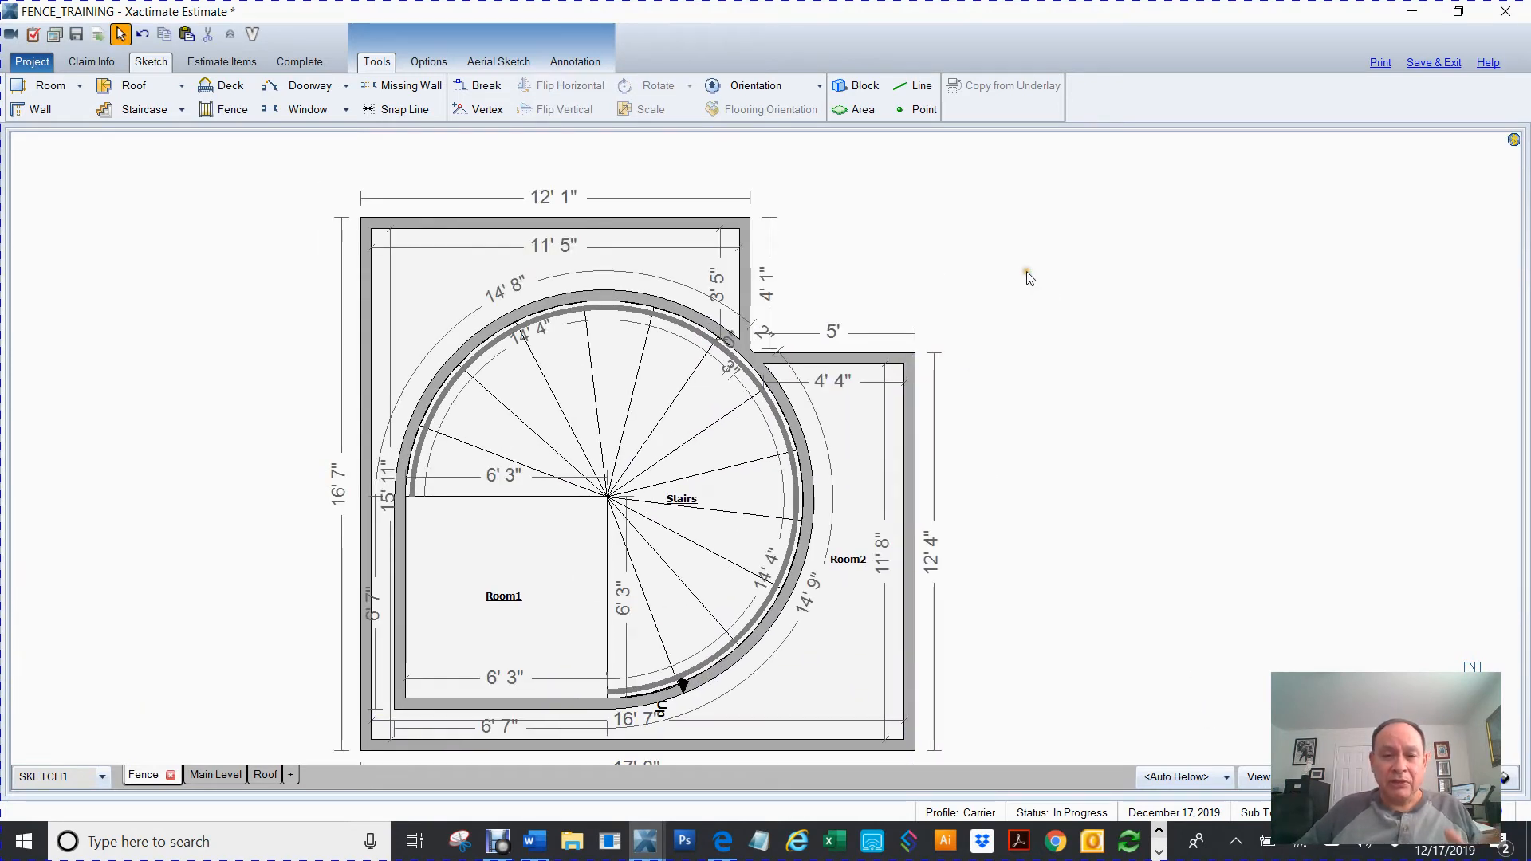
Step: Close the open upper-right corner with two walls forming a room about 4' 9" by 3' 10" inside, and align its outer corner
{"action": "key", "text": "w"}
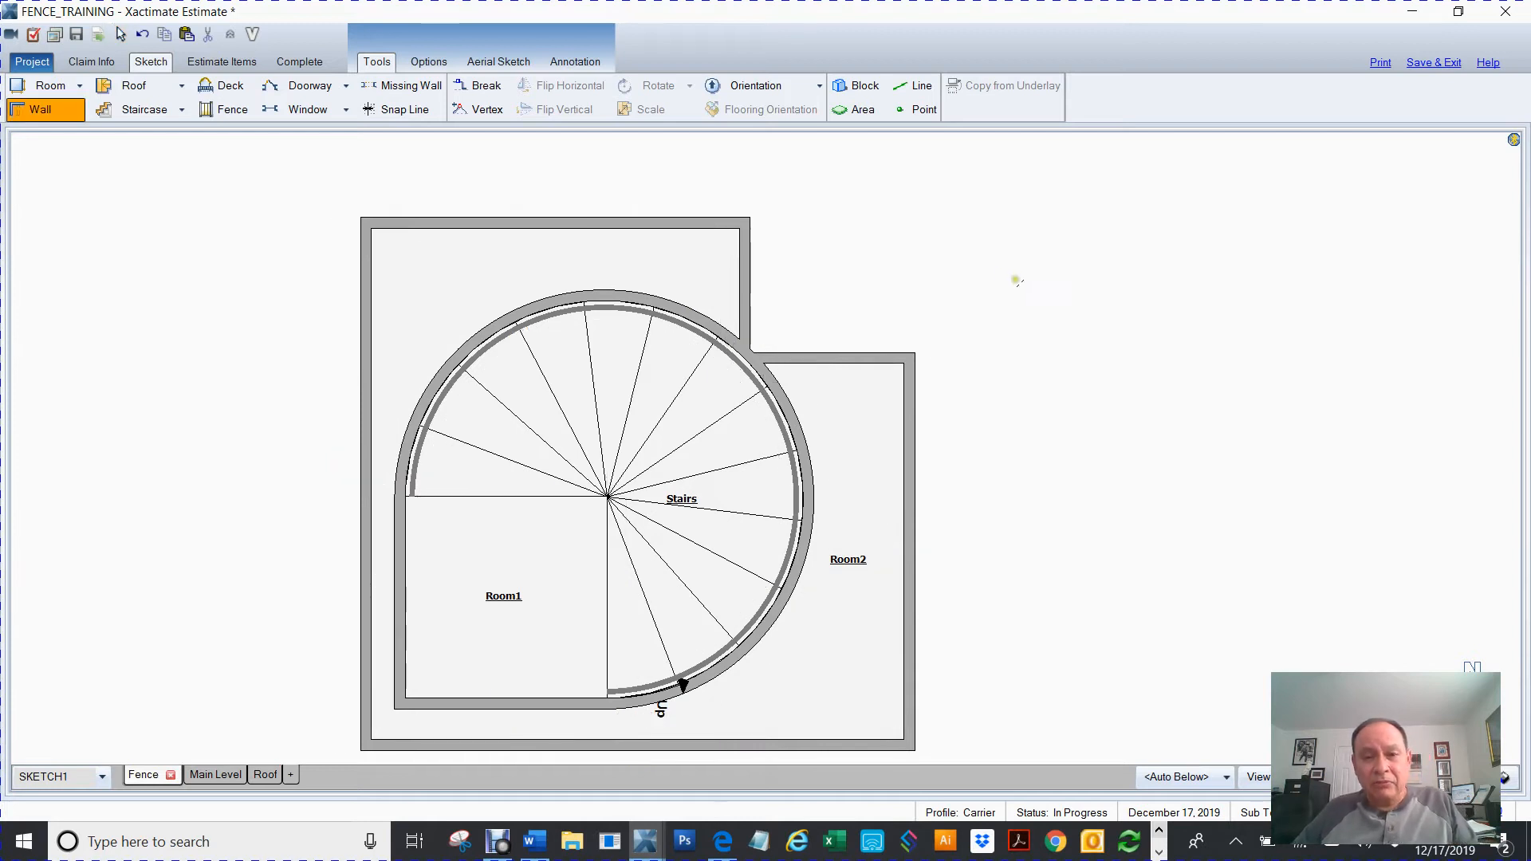
{"action": "left_click", "coordinate": [746, 222]}
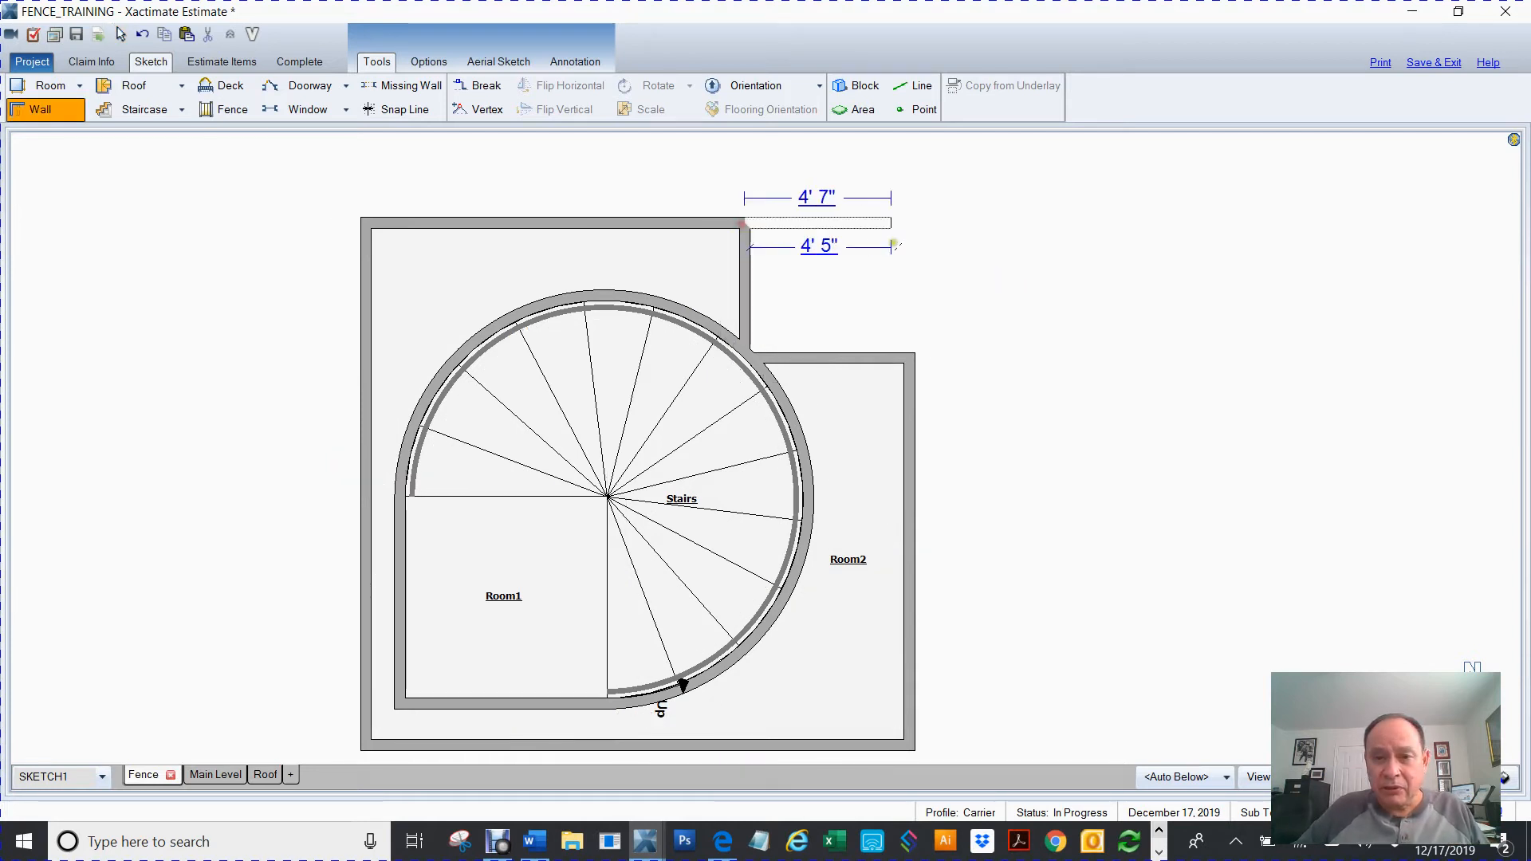
{"action": "left_click", "coordinate": [910, 223]}
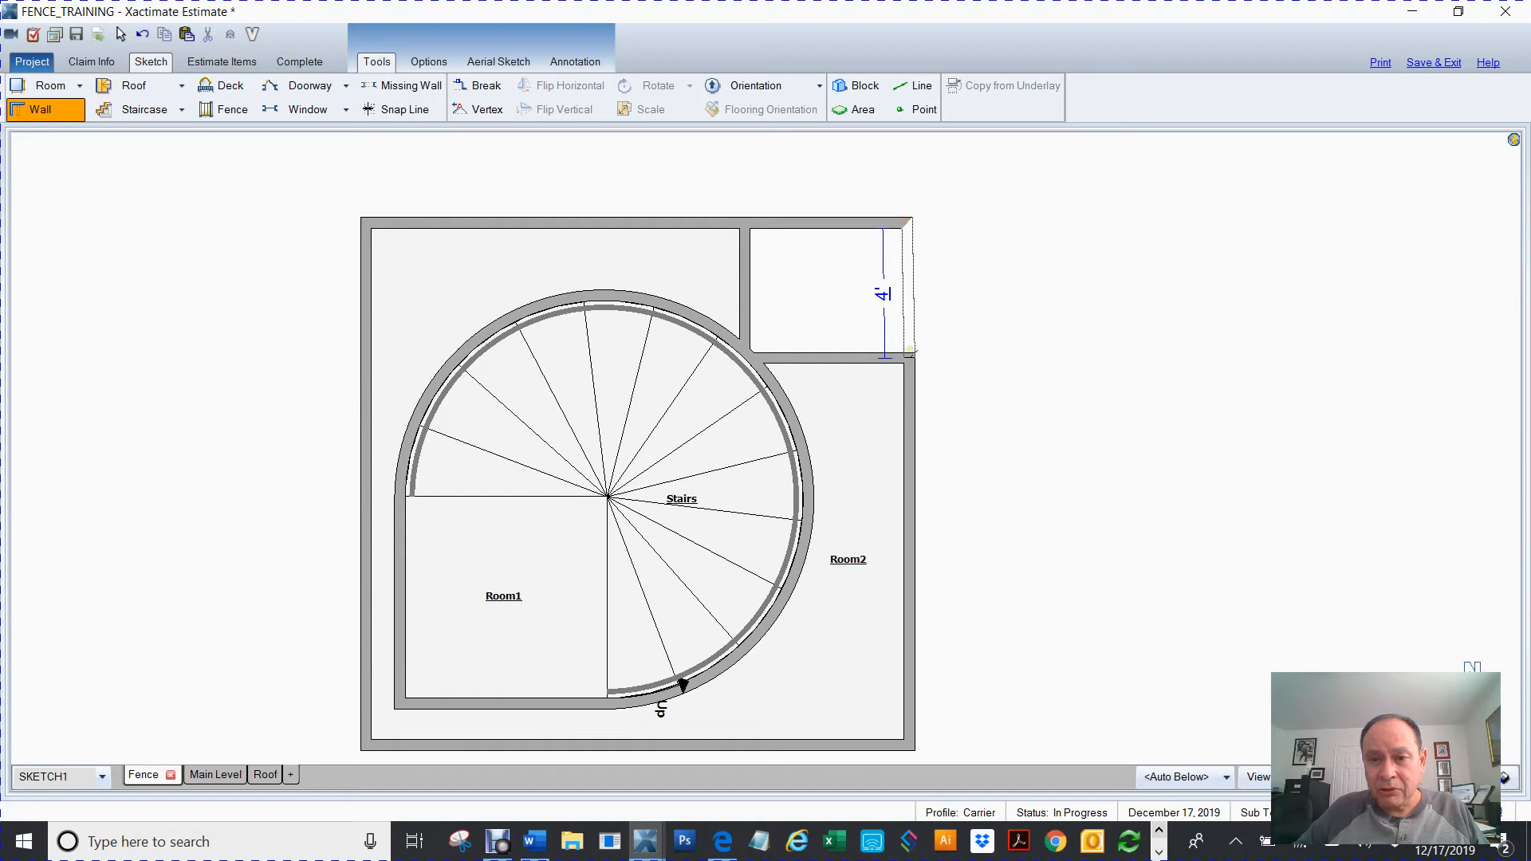
{"action": "double_click", "coordinate": [908, 359]}
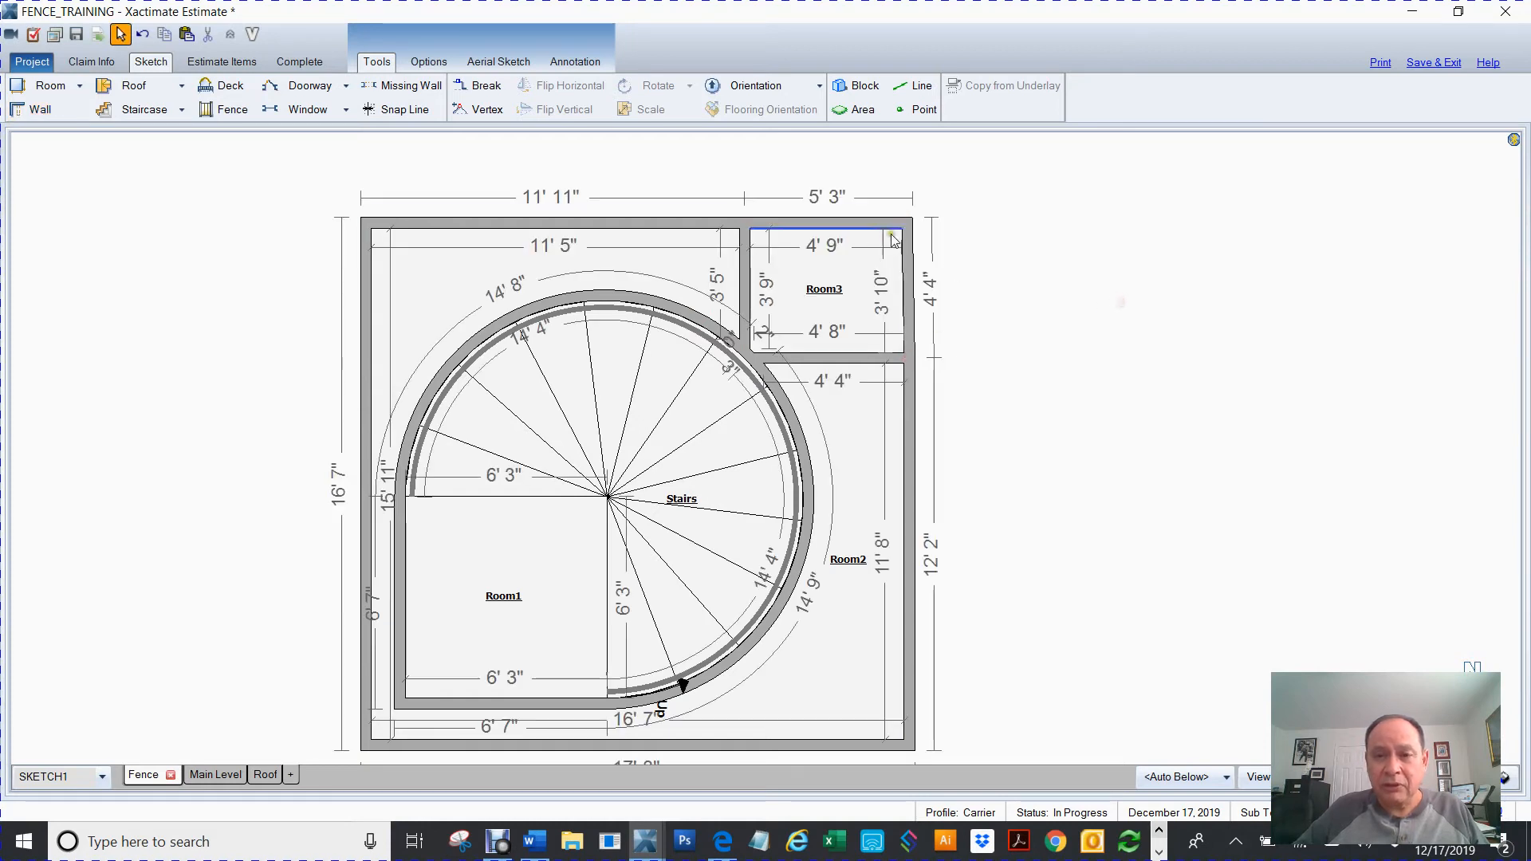
{"action": "left_click", "coordinate": [908, 256]}
{"action": "left_click_drag", "start_coordinate": [908, 223], "coordinate": [911, 222]}
{"action": "left_click", "coordinate": [1066, 223]}
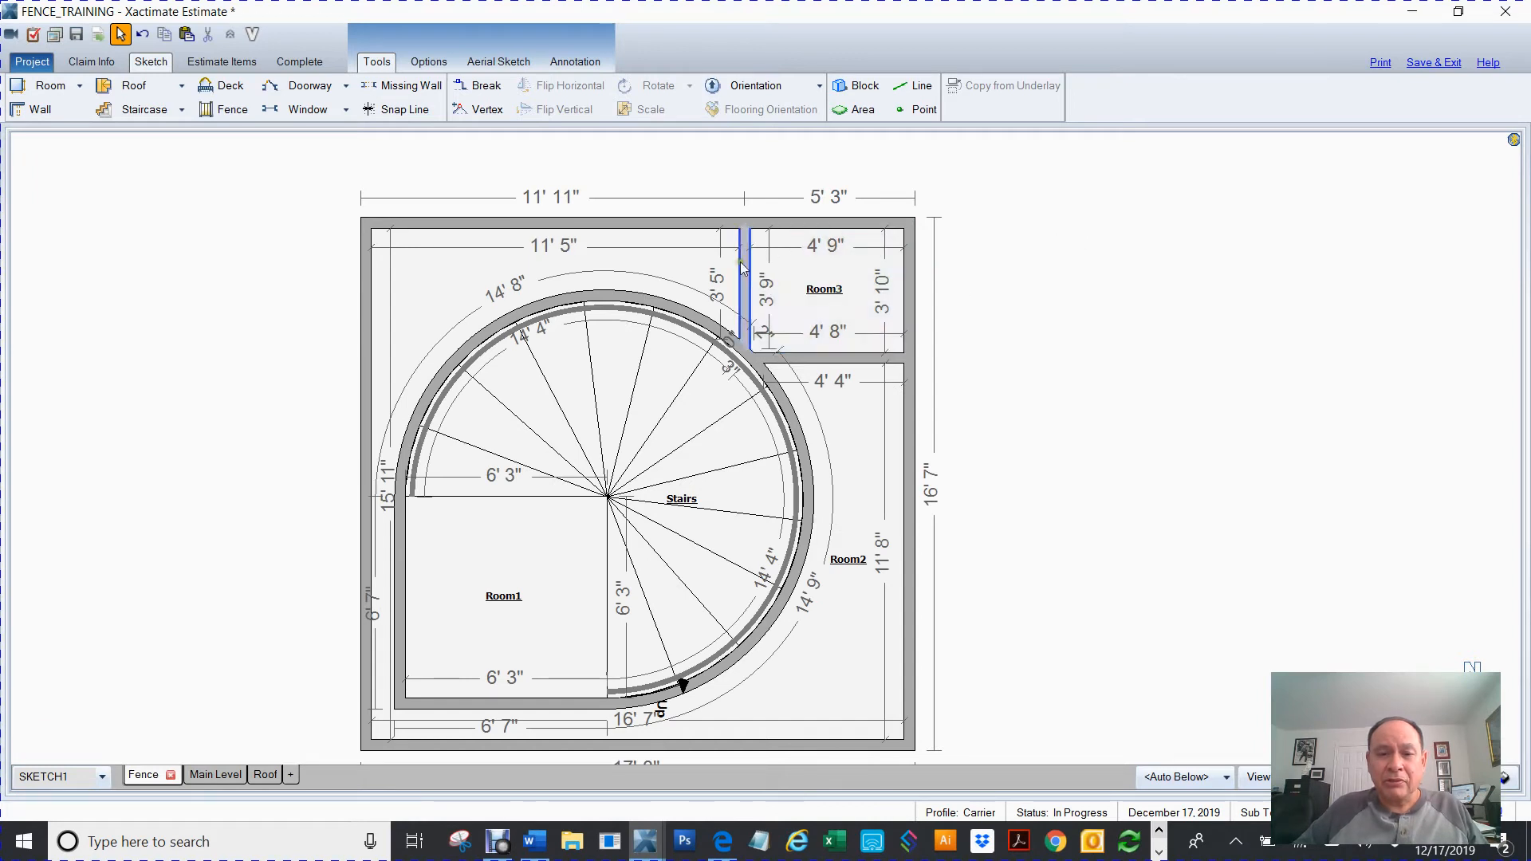
{"action": "double_click", "coordinate": [840, 292]}
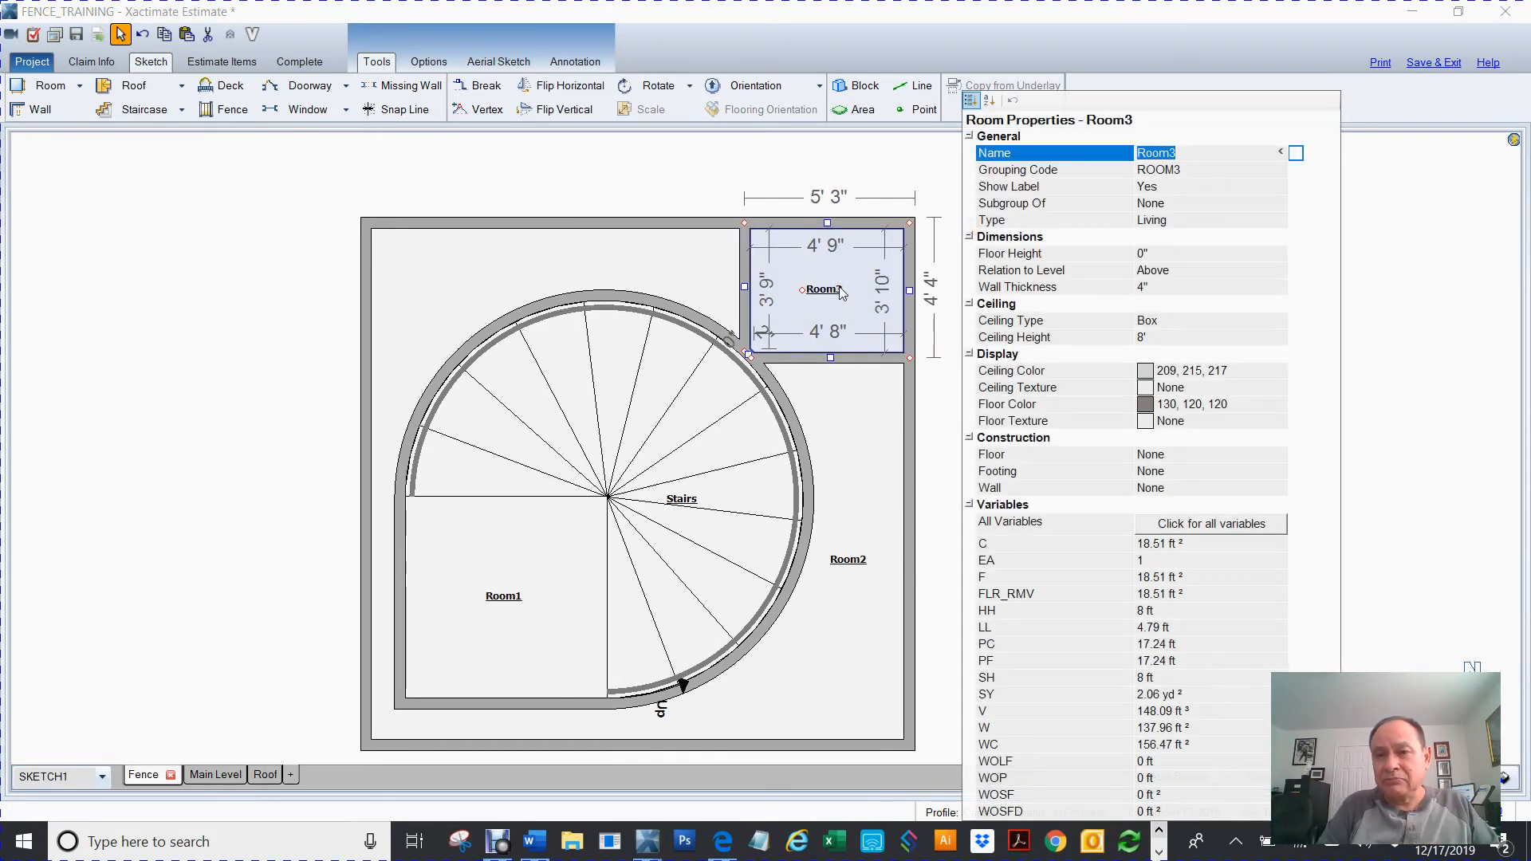
{"action": "key", "text": "BackSpace"}
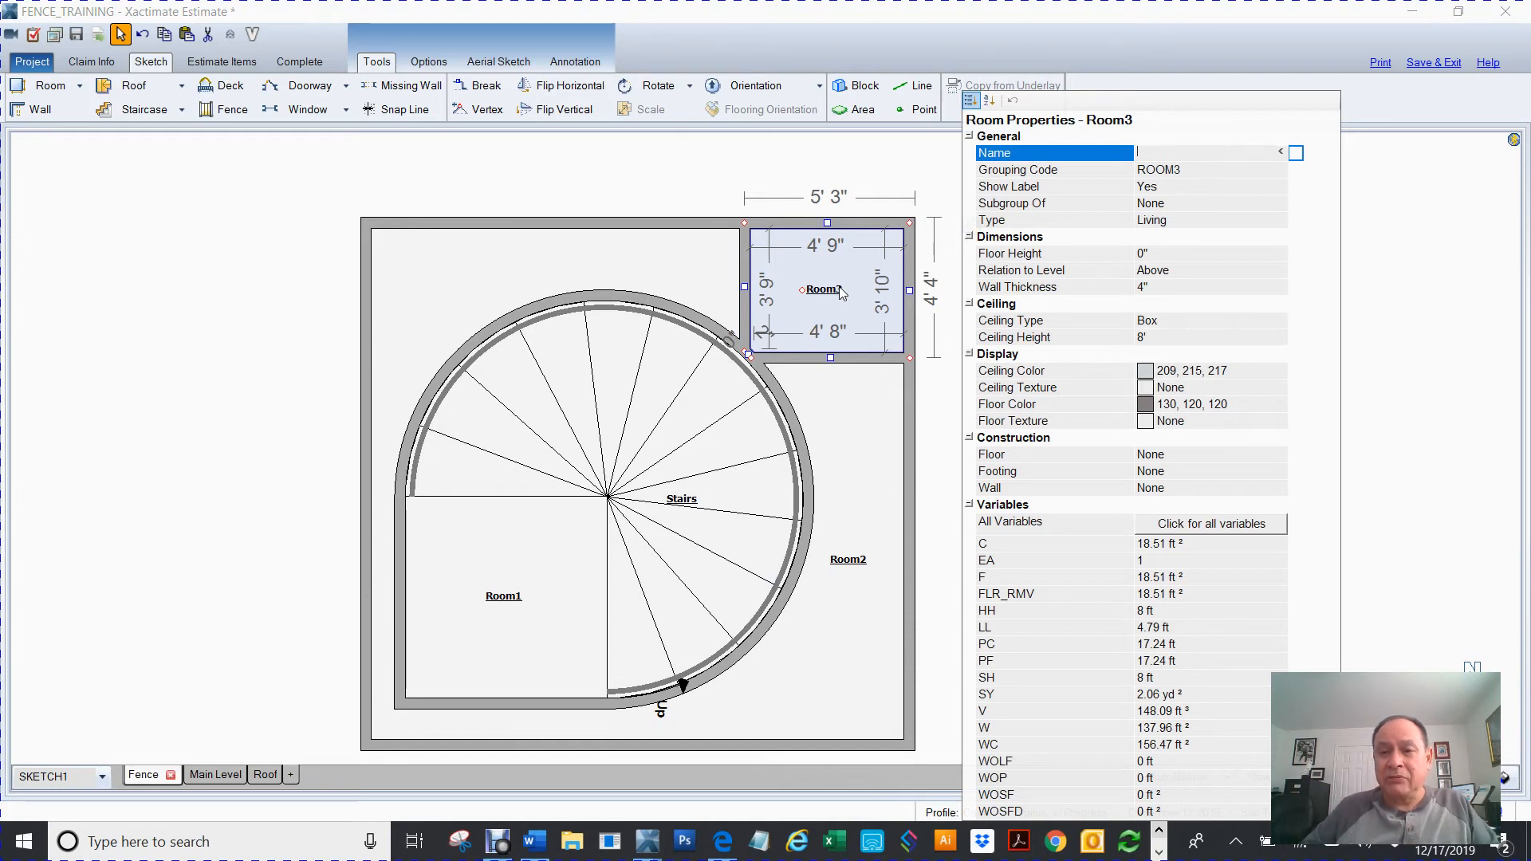
{"action": "left_click", "coordinate": [750, 183]}
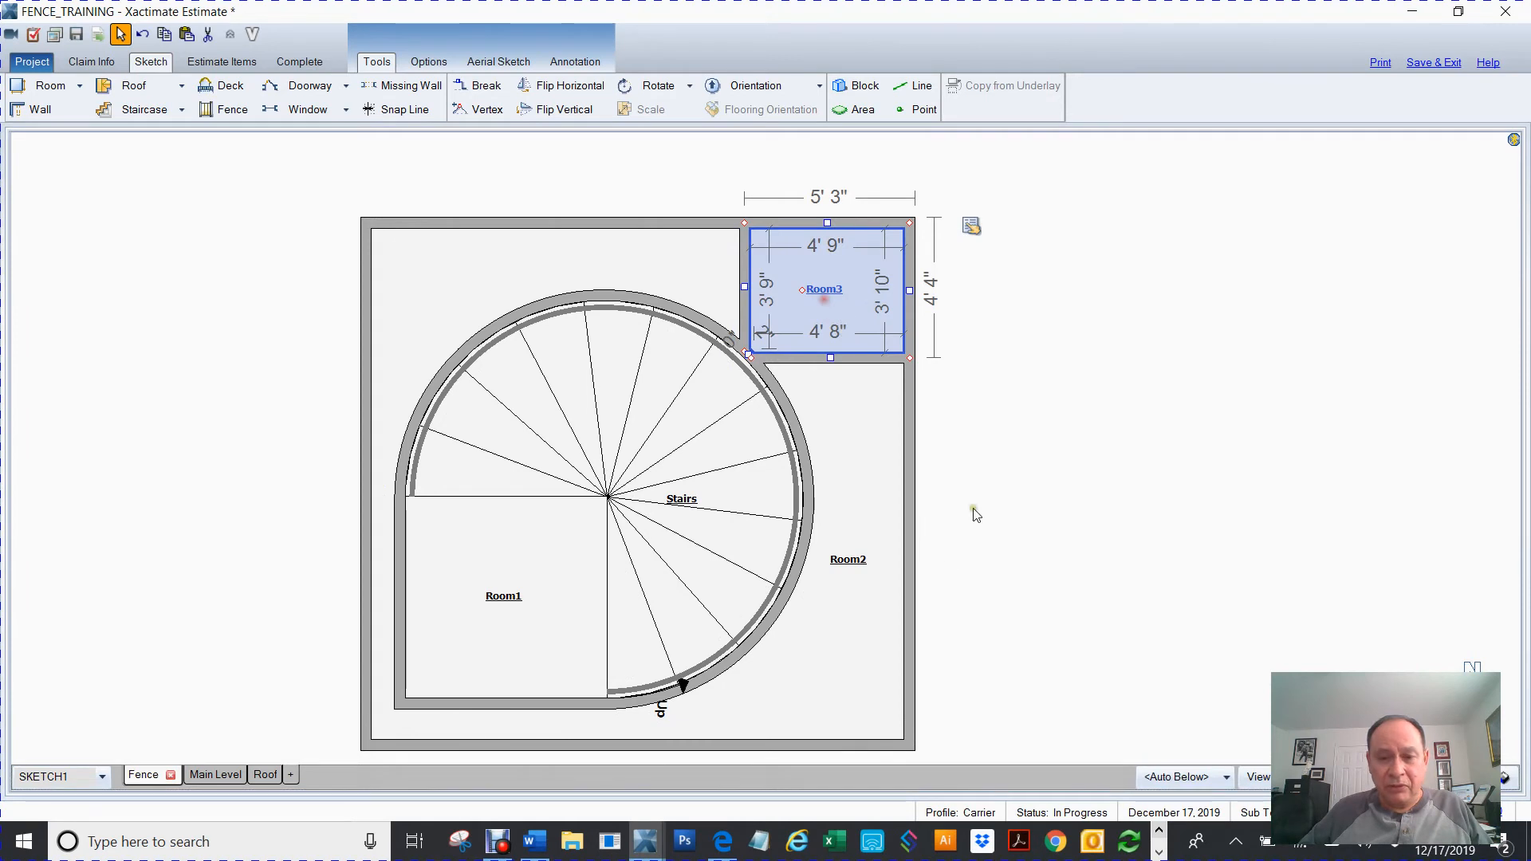
Step: Make the small corner room, Room3, a subroom of the surrounding Room2
{"action": "left_click", "coordinate": [868, 592]}
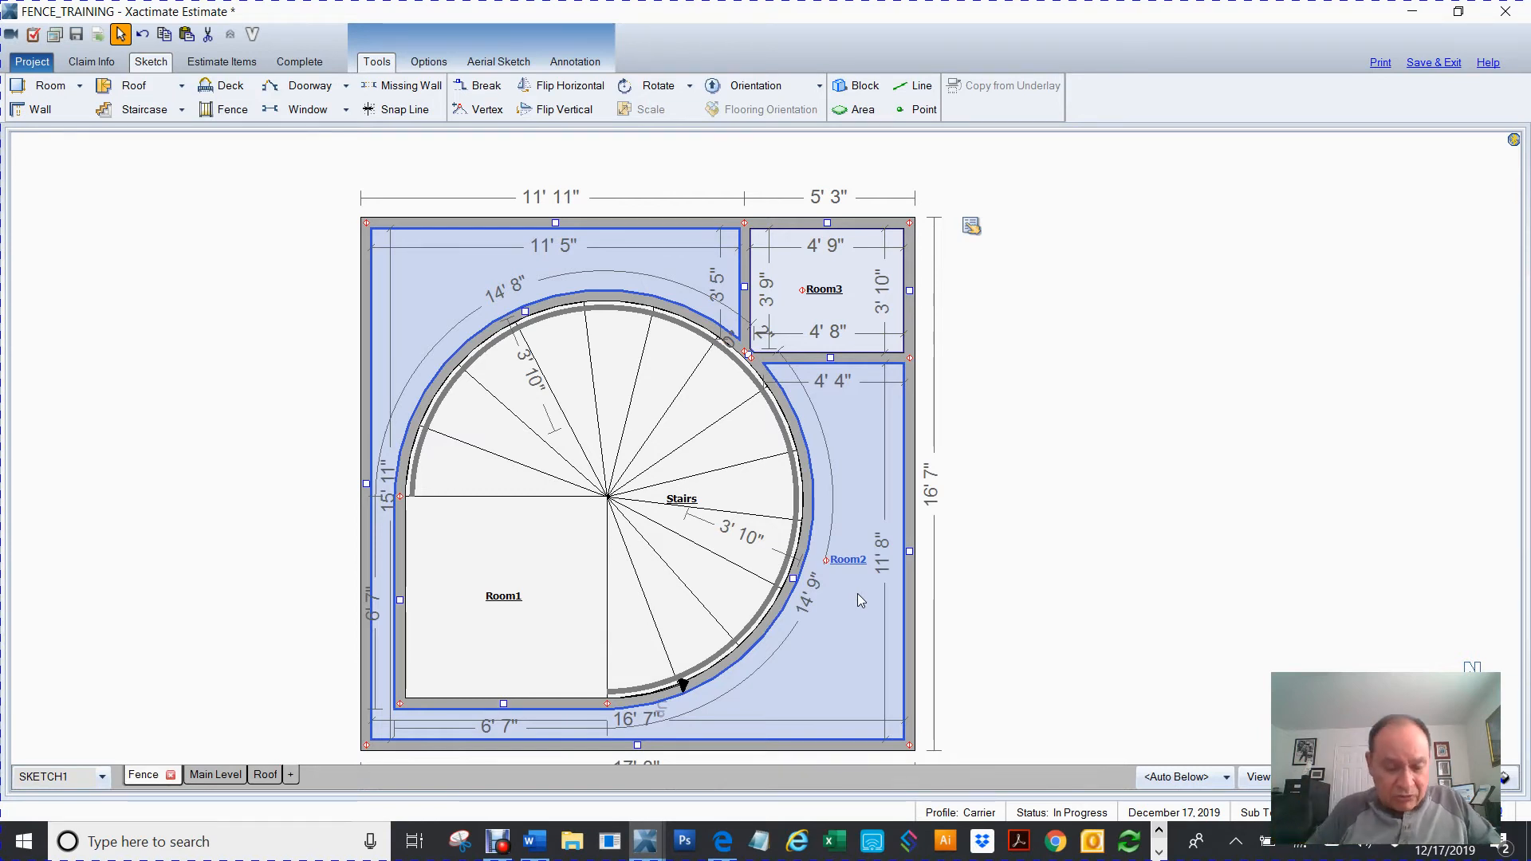
{"action": "key", "text": "ctrl+z"}
{"action": "left_click", "coordinate": [954, 419]}
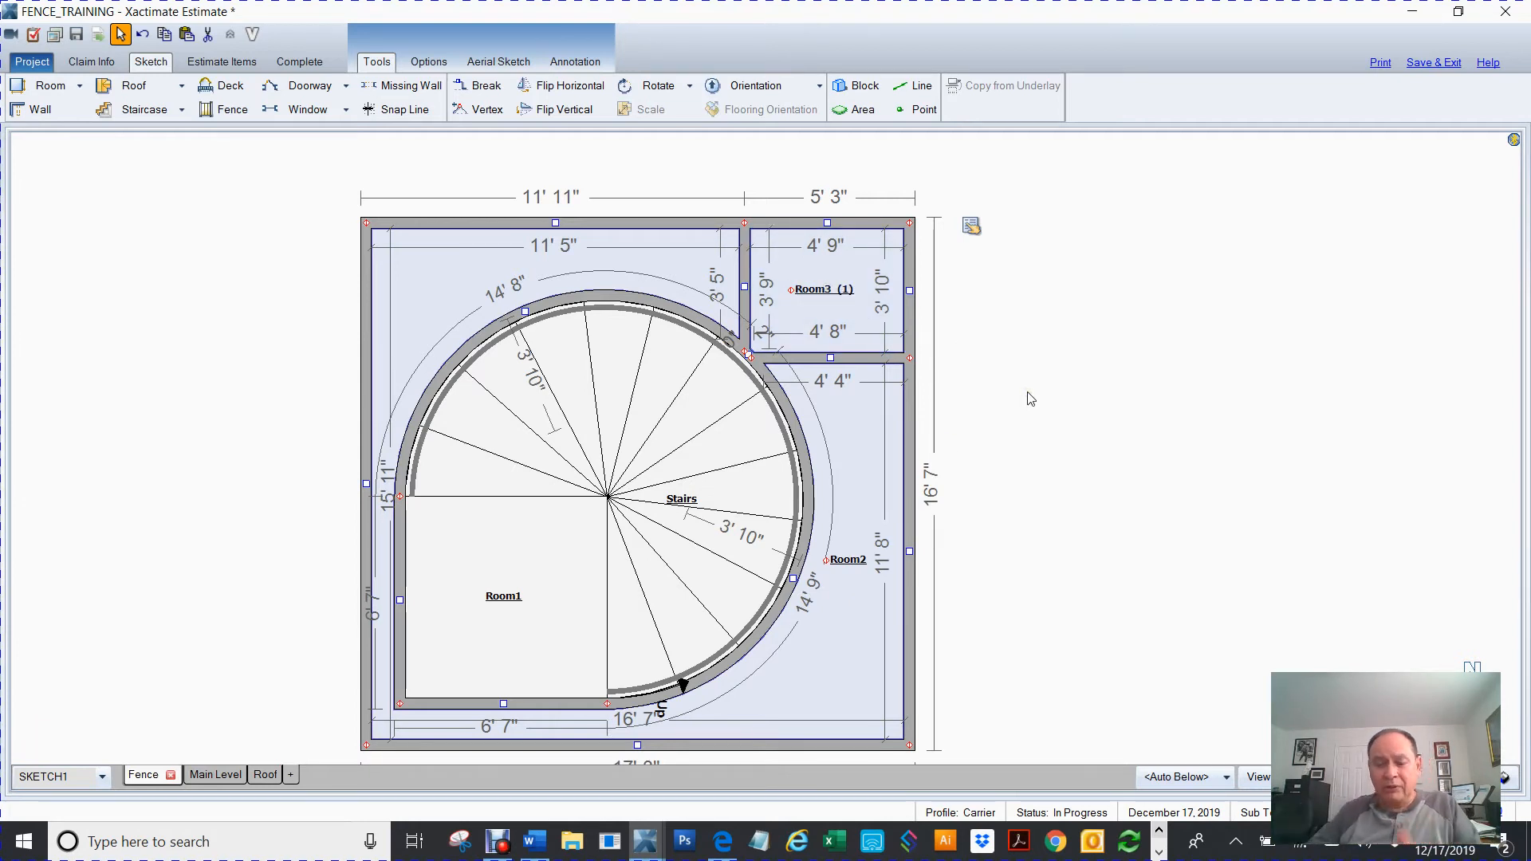
Step: Rename the room surrounding the staircase, Room2, as Hallway
{"action": "double_click", "coordinate": [848, 562]}
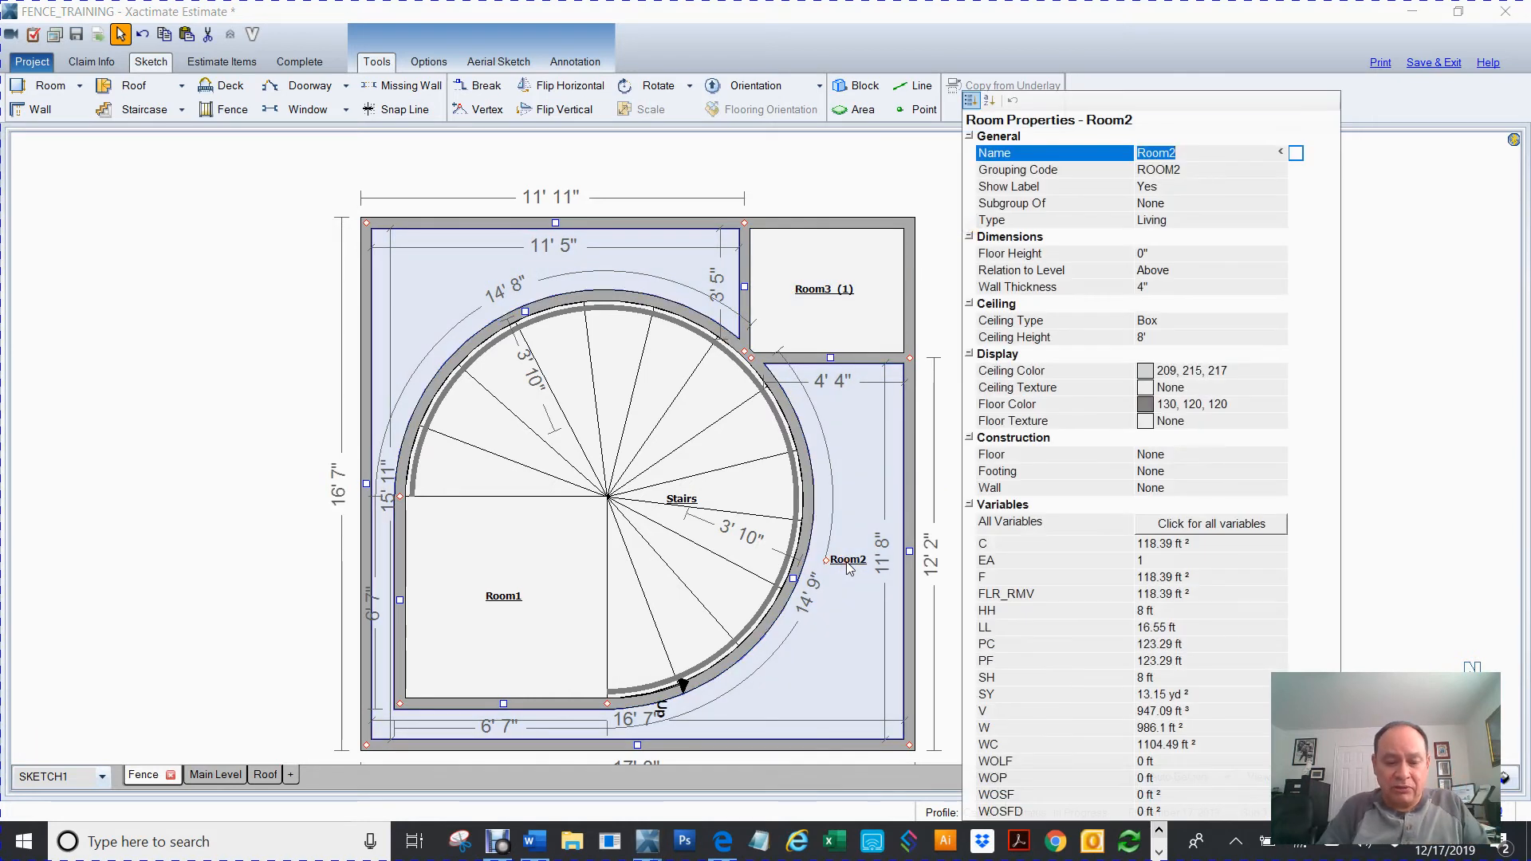
{"action": "type", "text": "Hallway"}
{"action": "key", "text": "Return"}
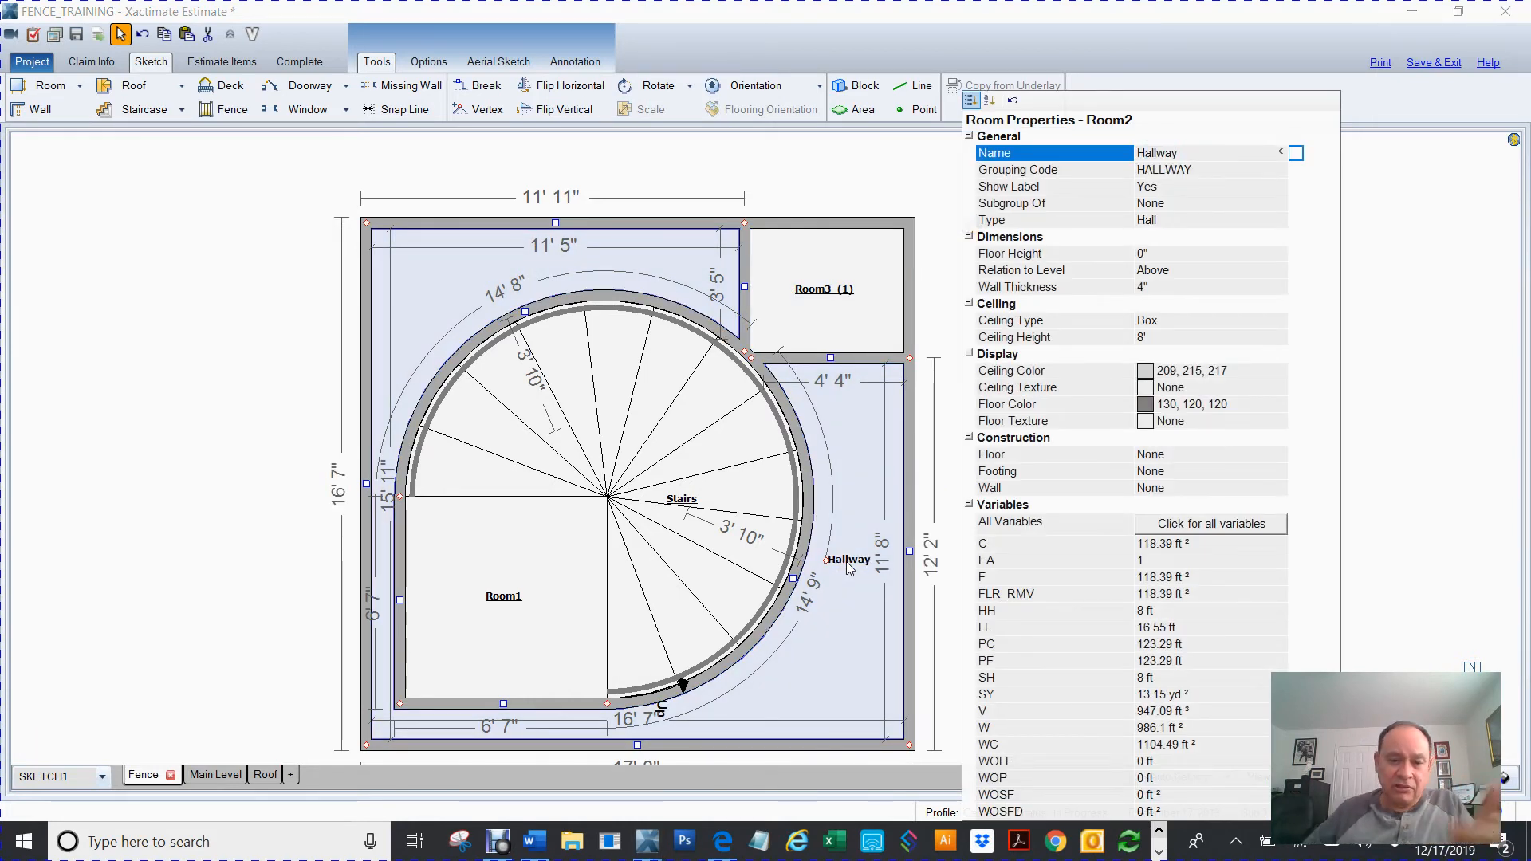
Step: Remove the two inner walls of the corner subroom Room3 and the two outer walls enclosing Room1 under the stairs
{"action": "left_click", "coordinate": [237, 438]}
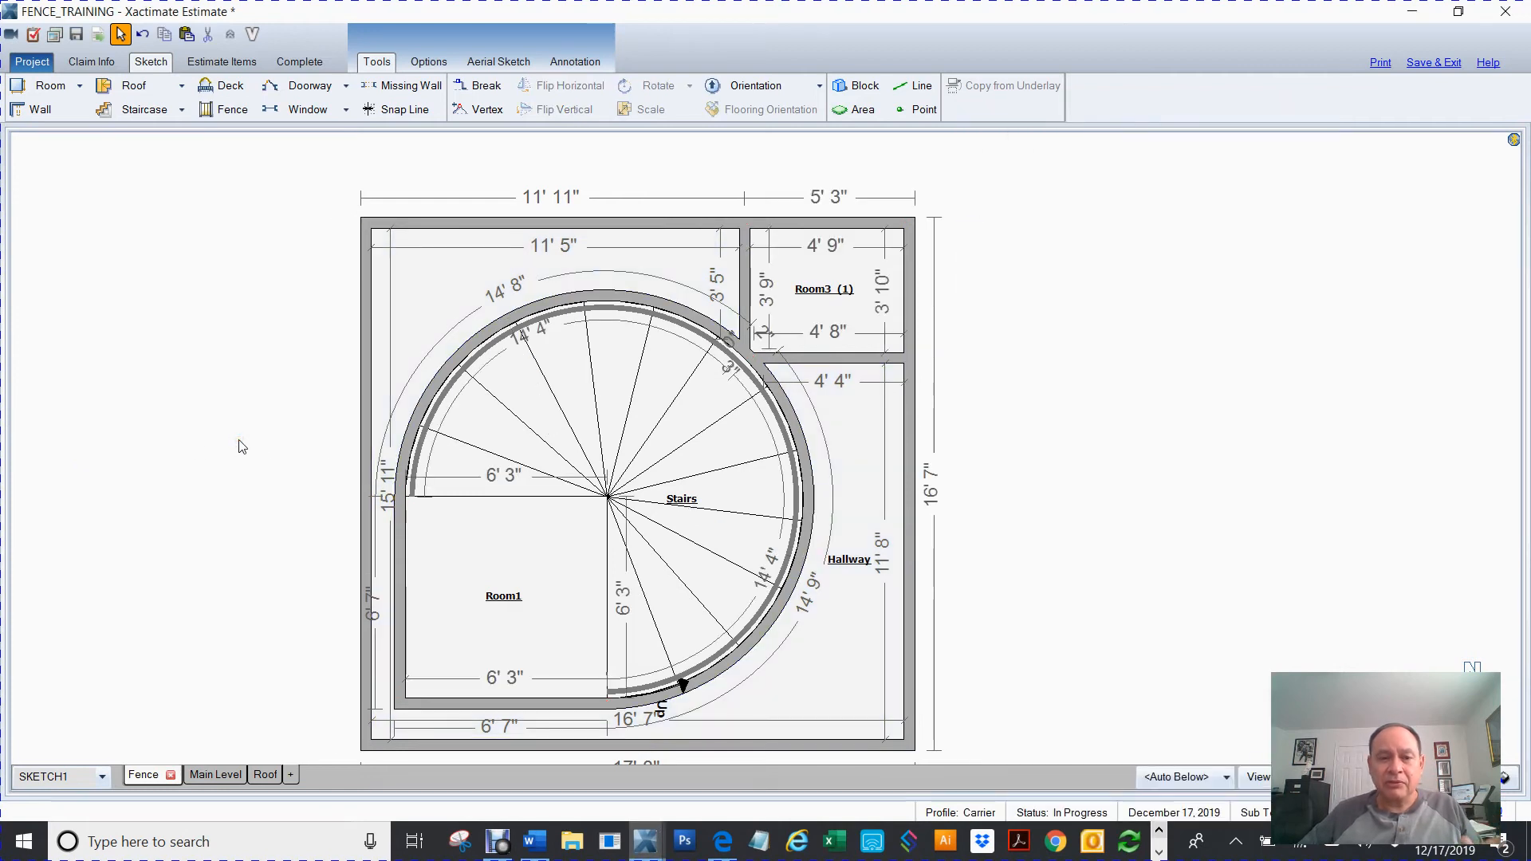
{"action": "left_click", "coordinate": [841, 357]}
{"action": "key", "text": "Delete"}
{"action": "left_click", "coordinate": [745, 307]}
{"action": "key", "text": "Delete"}
{"action": "left_click", "coordinate": [459, 702]}
{"action": "key", "text": "Delete"}
{"action": "left_click", "coordinate": [399, 651]}
{"action": "key", "text": "Delete"}
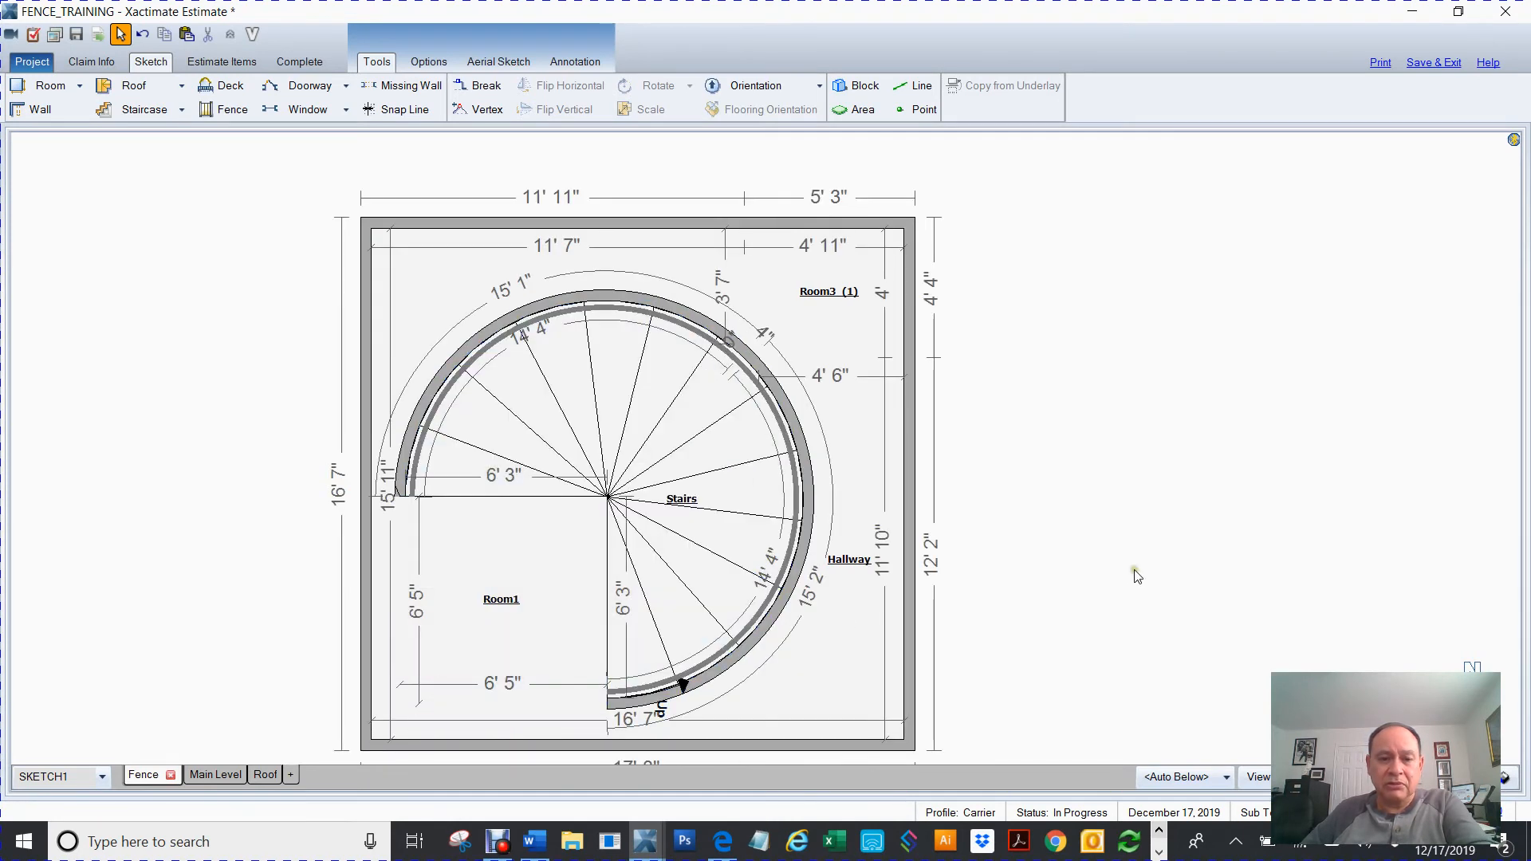
Step: Move the hallway's right wall, including its Room3 portion, in close to the staircase
{"action": "scroll", "coordinate": [1149, 567], "scroll_direction": "down", "scroll_amount": 5}
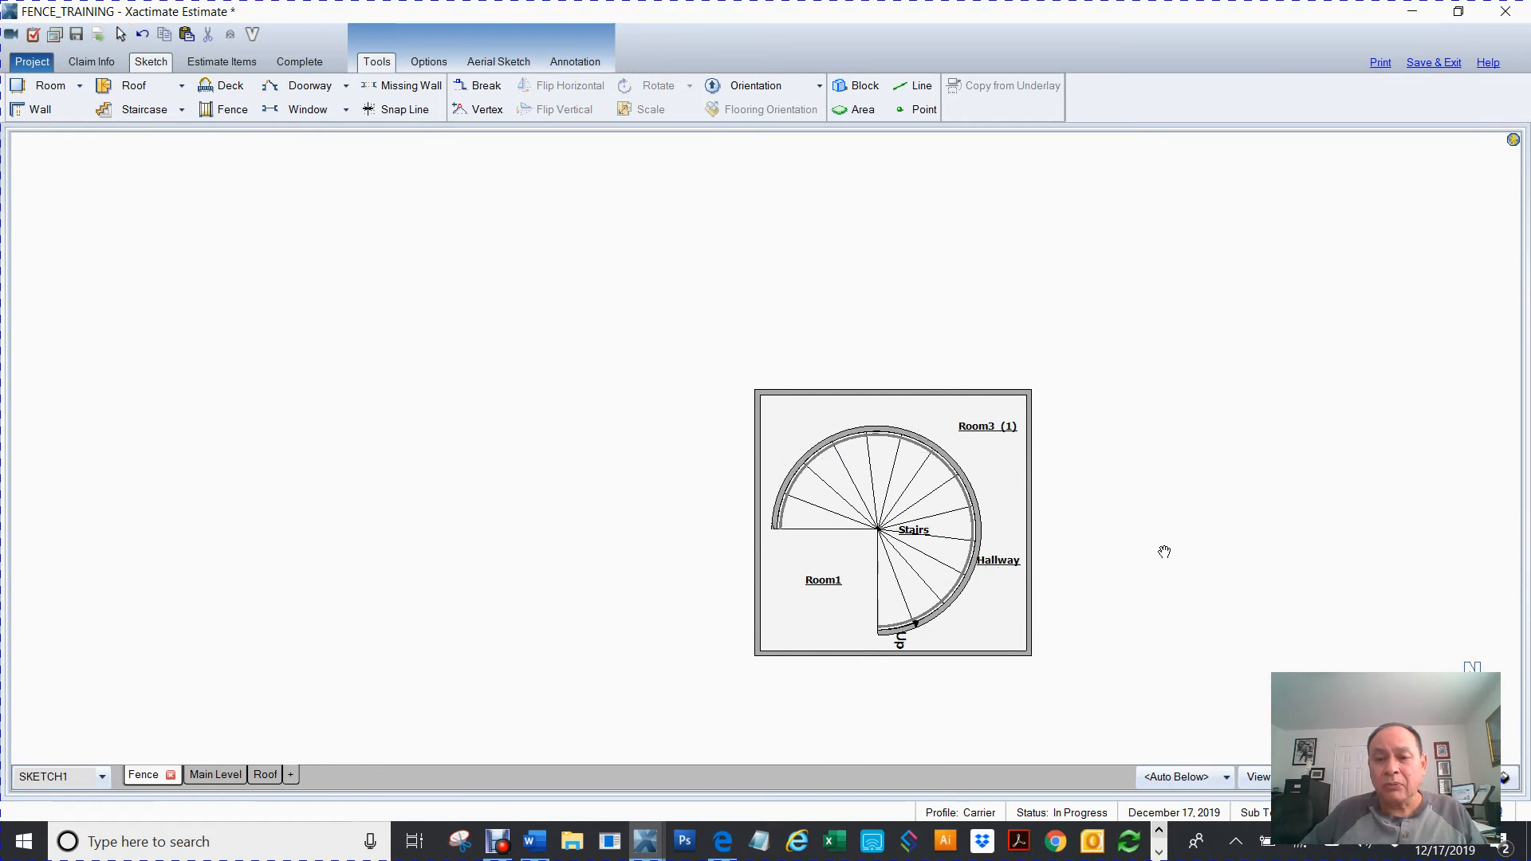
{"action": "left_click_drag", "start_coordinate": [1162, 551], "coordinate": [972, 436]}
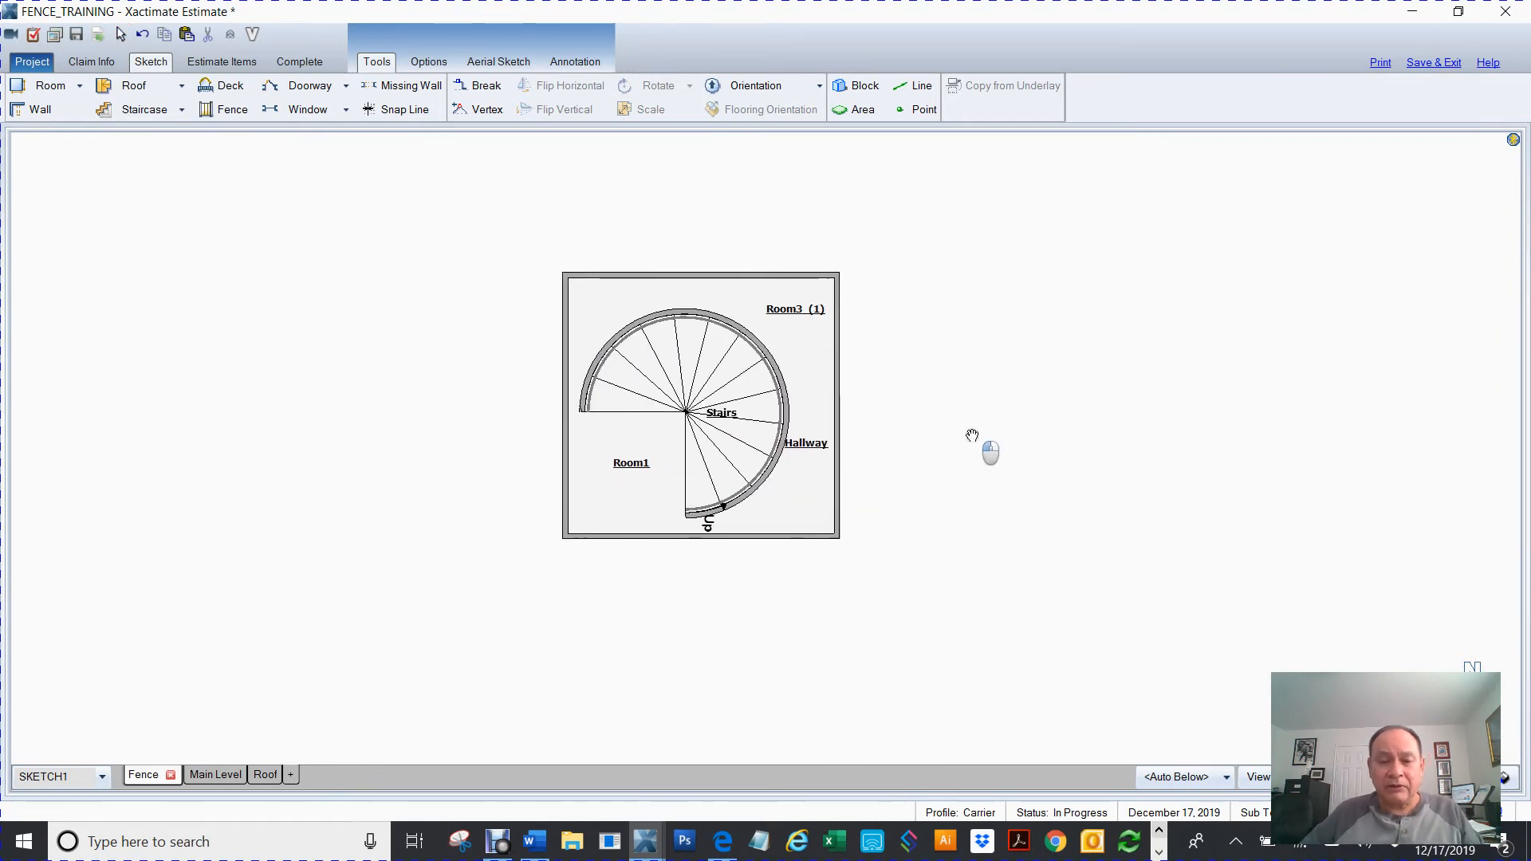
{"action": "left_click", "coordinate": [843, 393]}
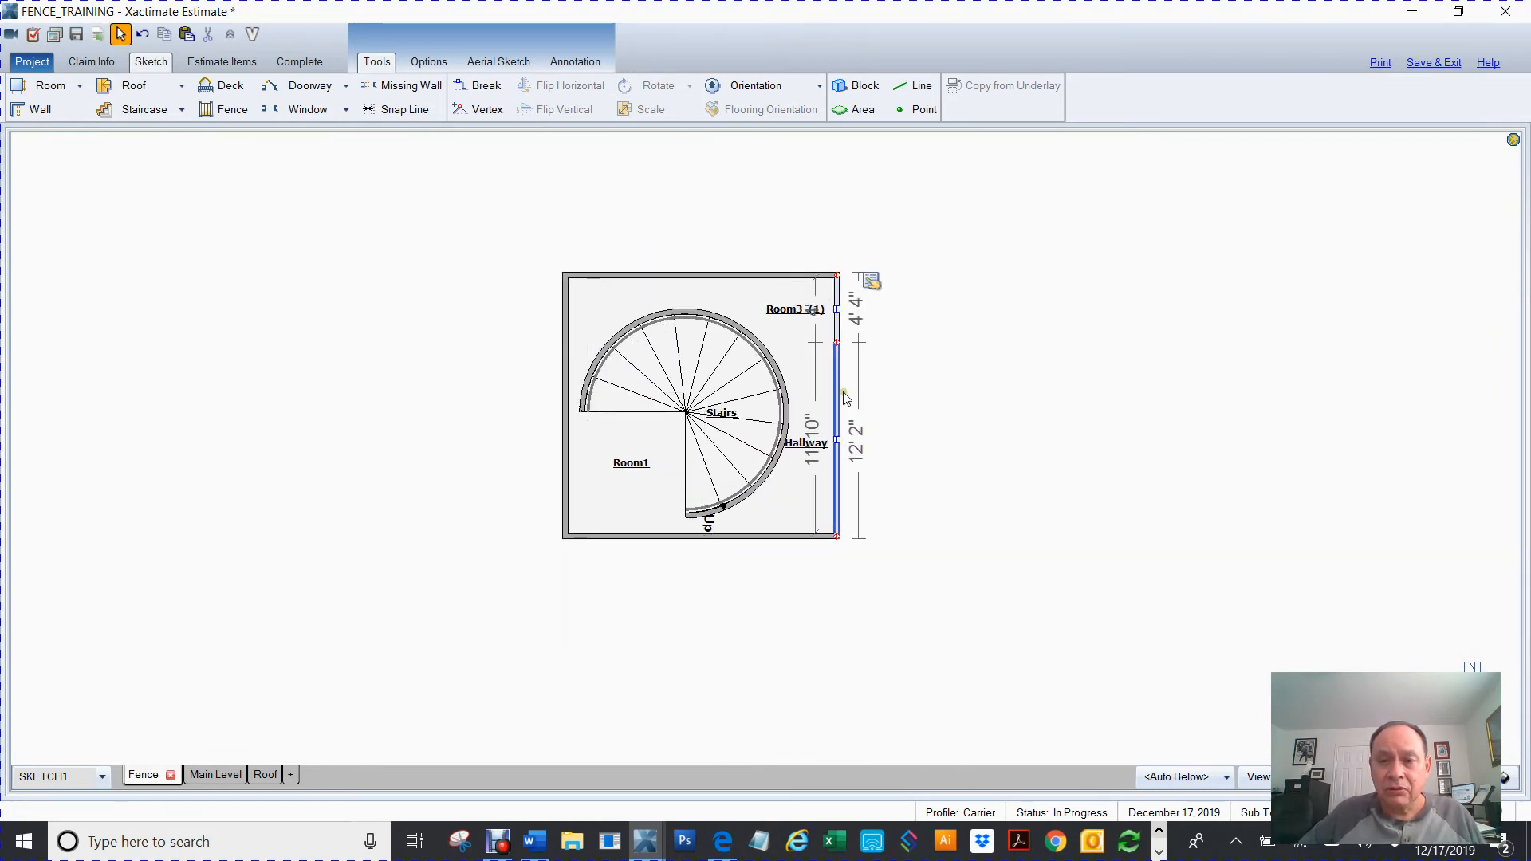
{"action": "scroll", "coordinate": [932, 401], "scroll_direction": "up", "scroll_amount": 3}
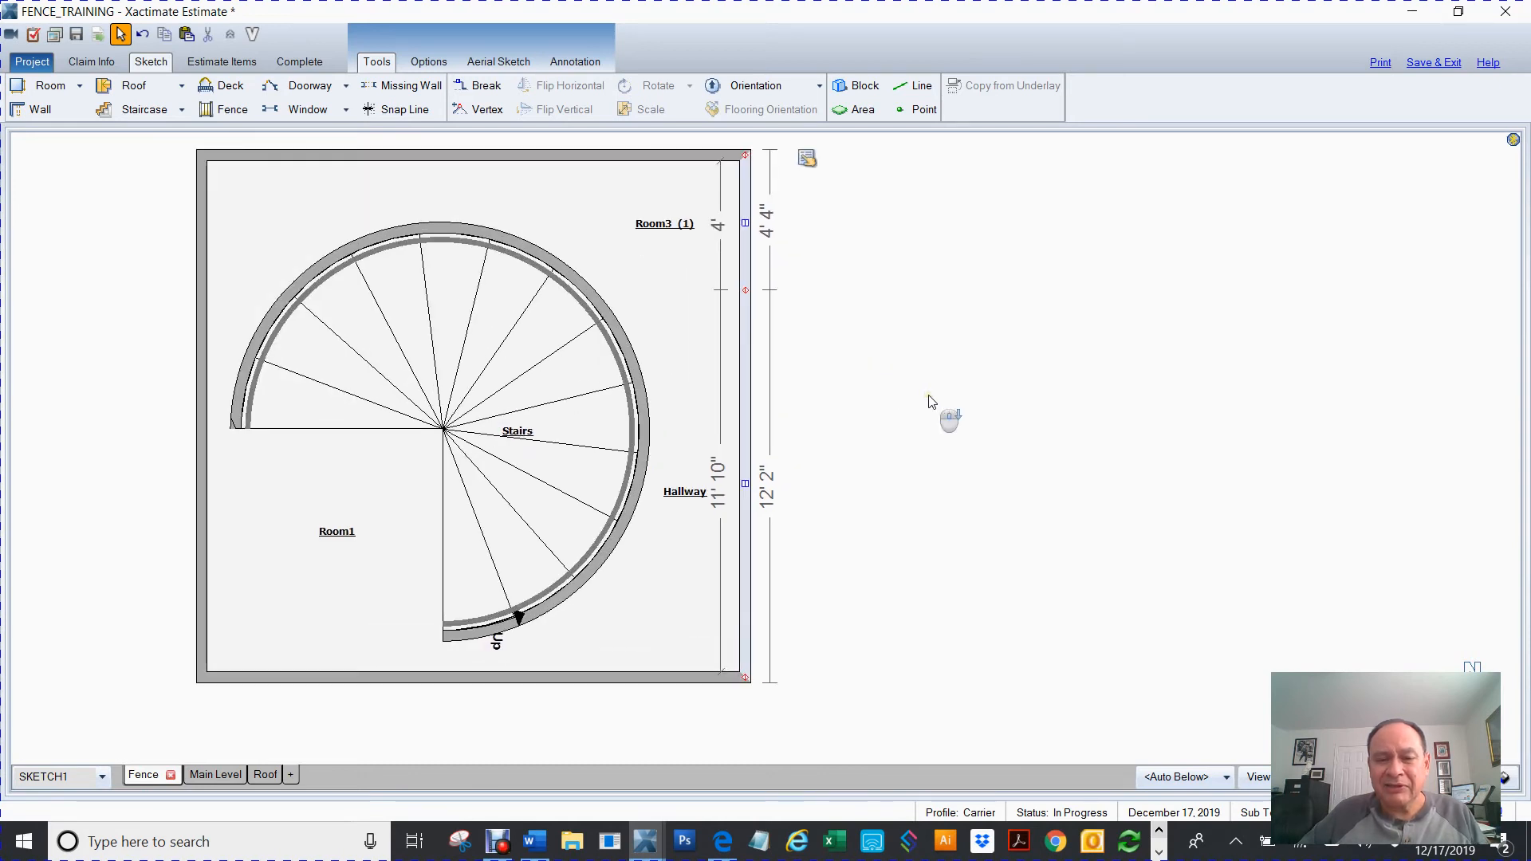
{"action": "scroll", "coordinate": [931, 401], "scroll_direction": "down", "scroll_amount": 1}
{"action": "left_click_drag", "start_coordinate": [775, 468], "coordinate": [712, 479]}
Step: Move both portions of the hallway's upper wall, above the staircase and above Room3, down into line close to the staircase
{"action": "left_click", "coordinate": [525, 196]}
{"action": "left_click_drag", "start_coordinate": [476, 191], "coordinate": [487, 228]}
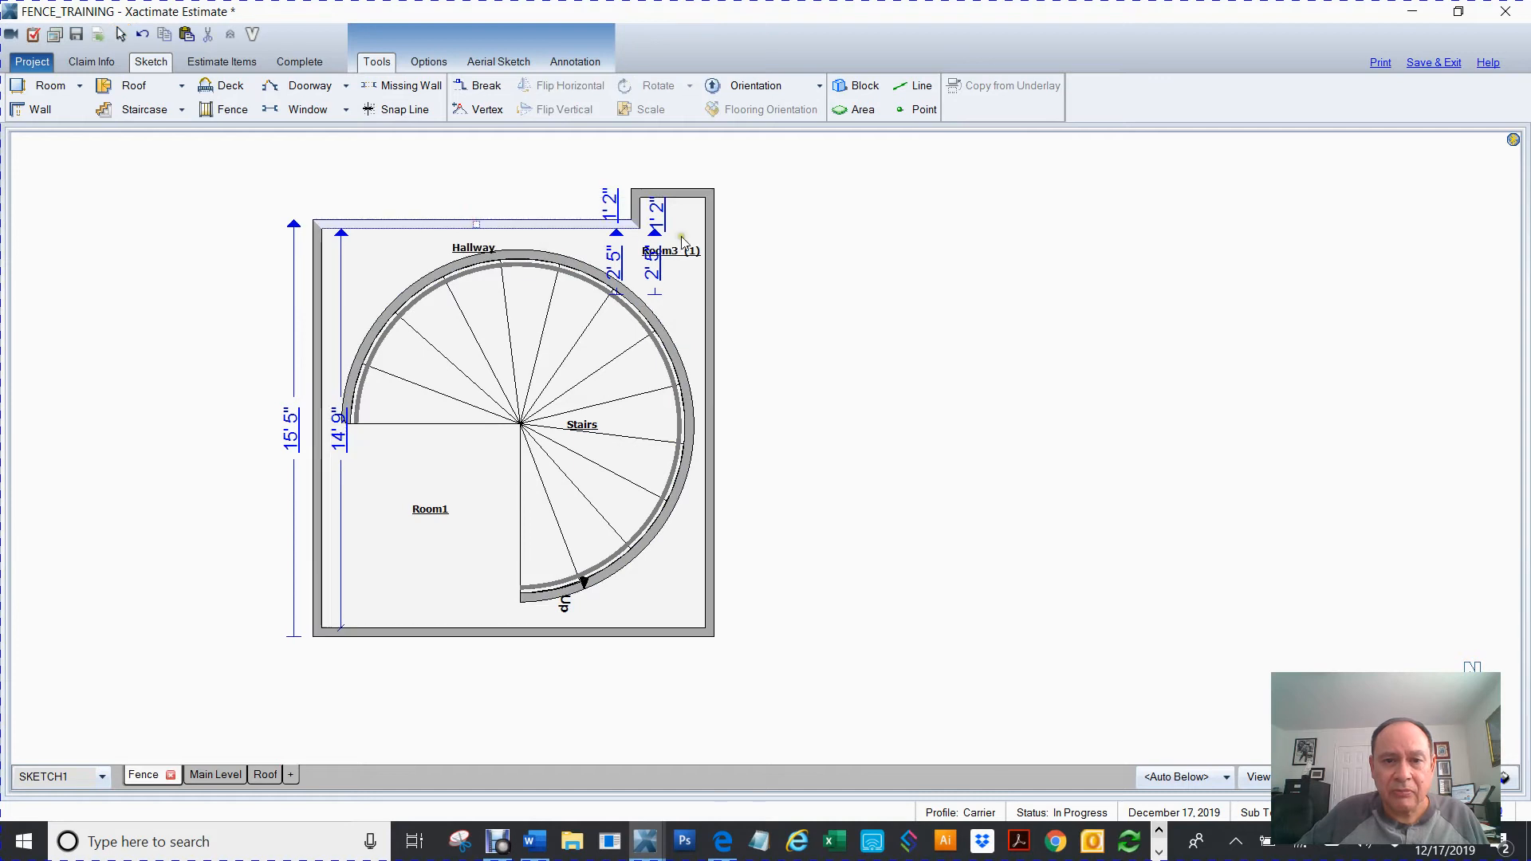
{"action": "mouse_move", "coordinate": [476, 237]}
{"action": "left_mouse_down"}
{"action": "mouse_move", "coordinate": [498, 252]}
{"action": "mouse_move", "coordinate": [476, 232]}
{"action": "left_mouse_up"}
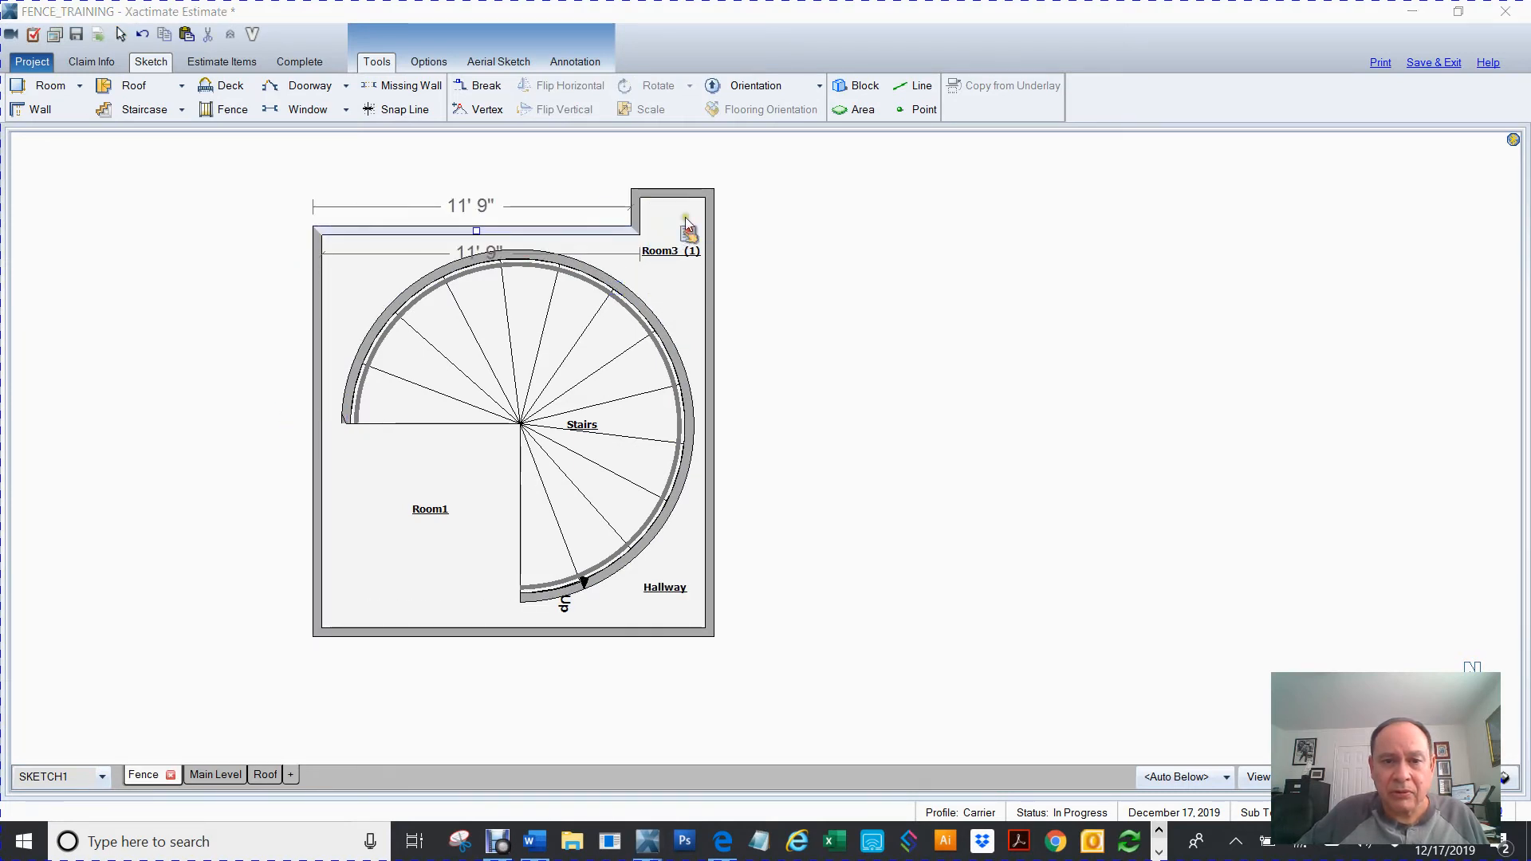
{"action": "left_click", "coordinate": [676, 194]}
{"action": "left_click_drag", "start_coordinate": [672, 193], "coordinate": [674, 230]}
{"action": "middle_click", "coordinate": [722, 380]}
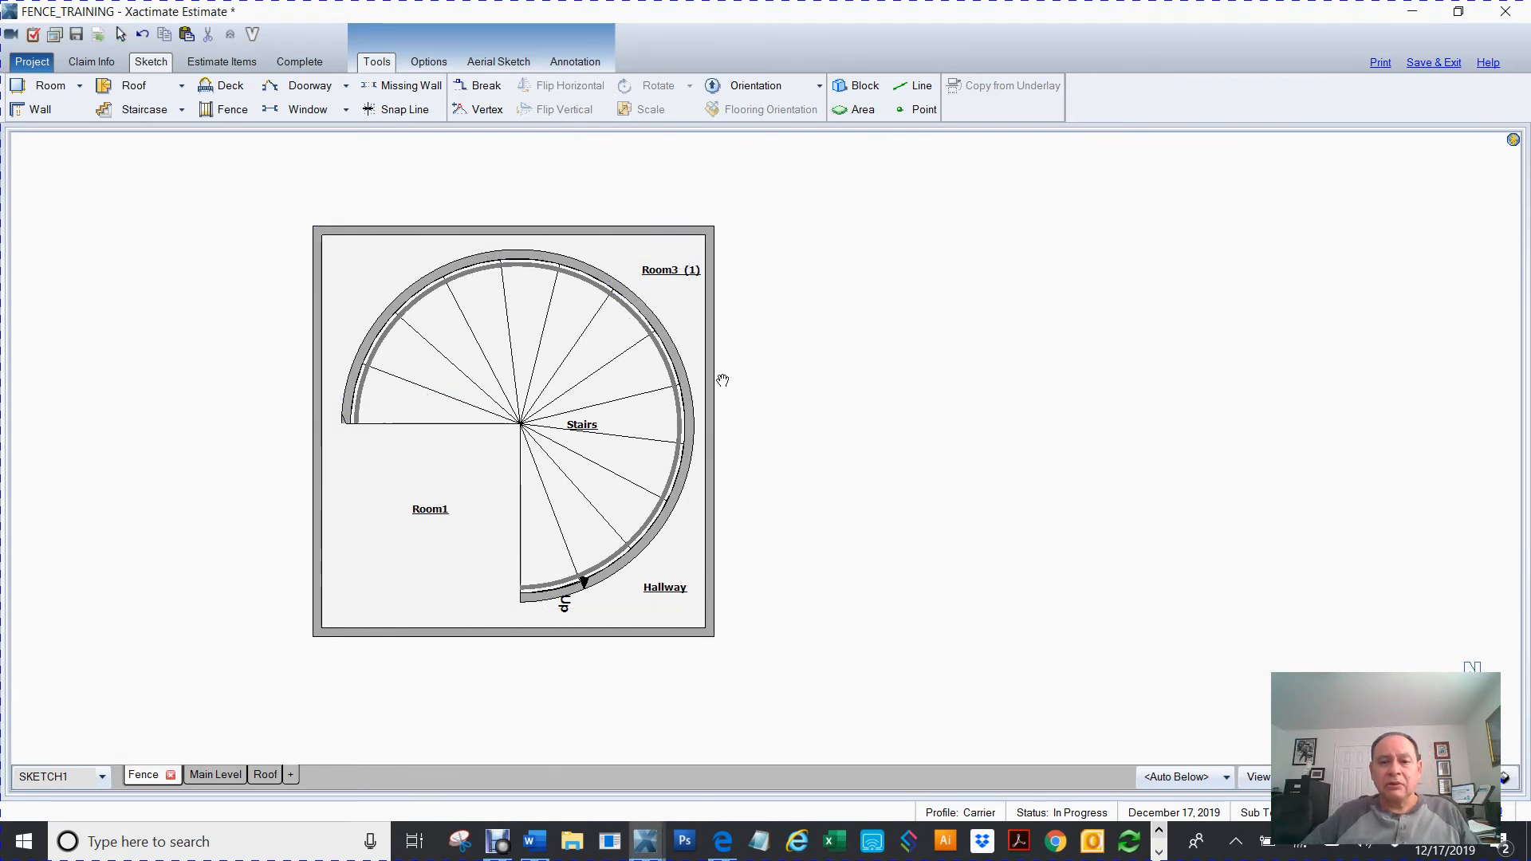
Step: Pull a new room about 13' 2" by 11' 8" inside out of the hallway's right wall and name it Dining Room
{"action": "left_click", "coordinate": [712, 396]}
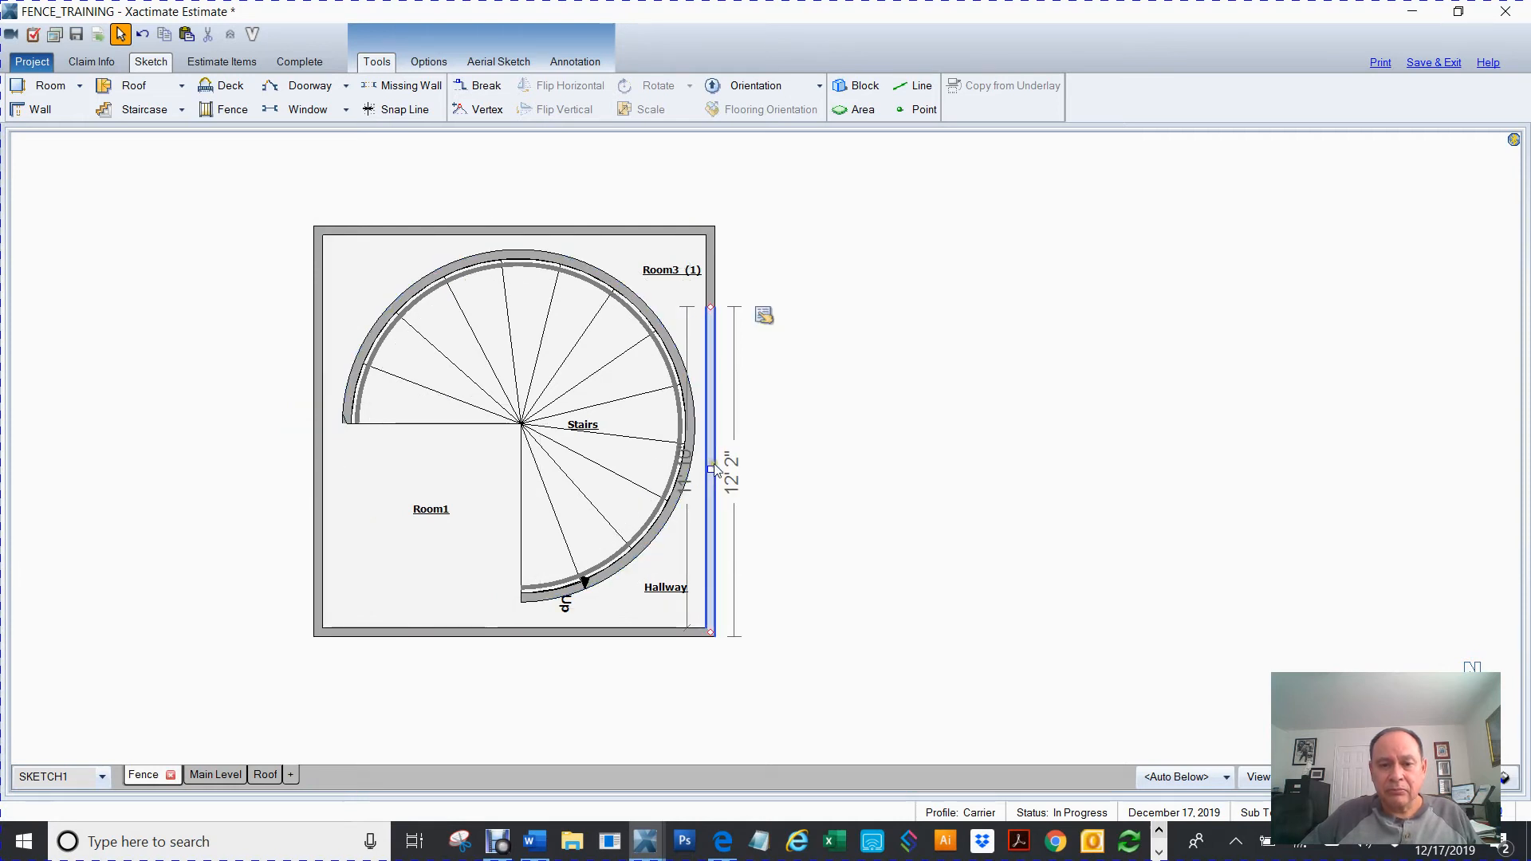
{"action": "left_click_drag", "start_coordinate": [715, 469], "coordinate": [1079, 511]}
{"action": "left_click", "coordinate": [909, 445]}
{"action": "left_click", "coordinate": [909, 445]}
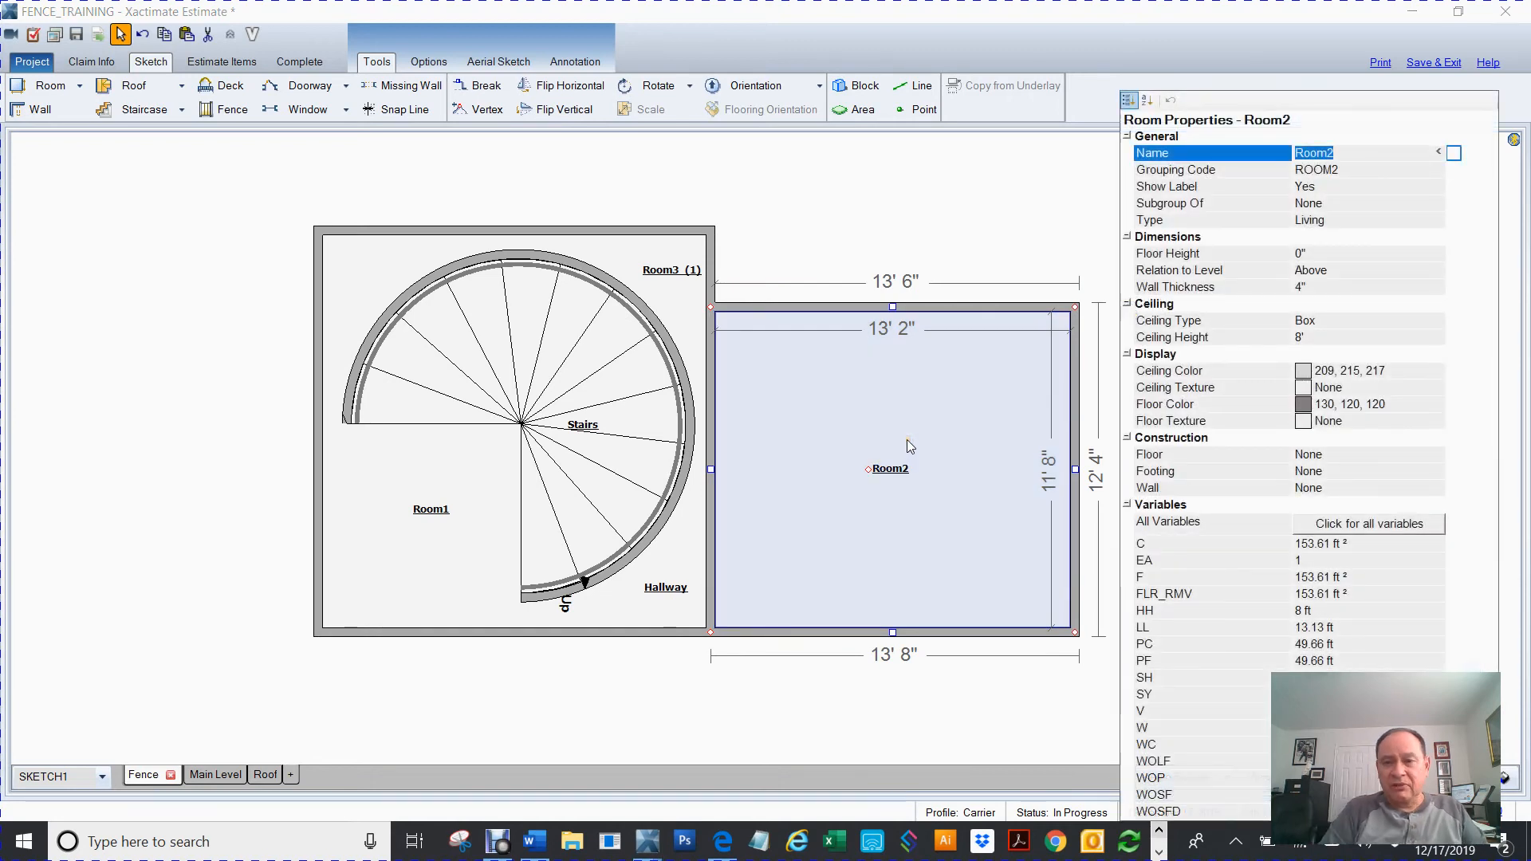
{"action": "type", "text": "Dining"}
{"action": "key", "text": "Return"}
Step: Extend the Dining Room upward to about 19' 10" inside and across above the hallway to about 27' 8" wide
{"action": "left_click_drag", "start_coordinate": [896, 307], "coordinate": [897, 136]}
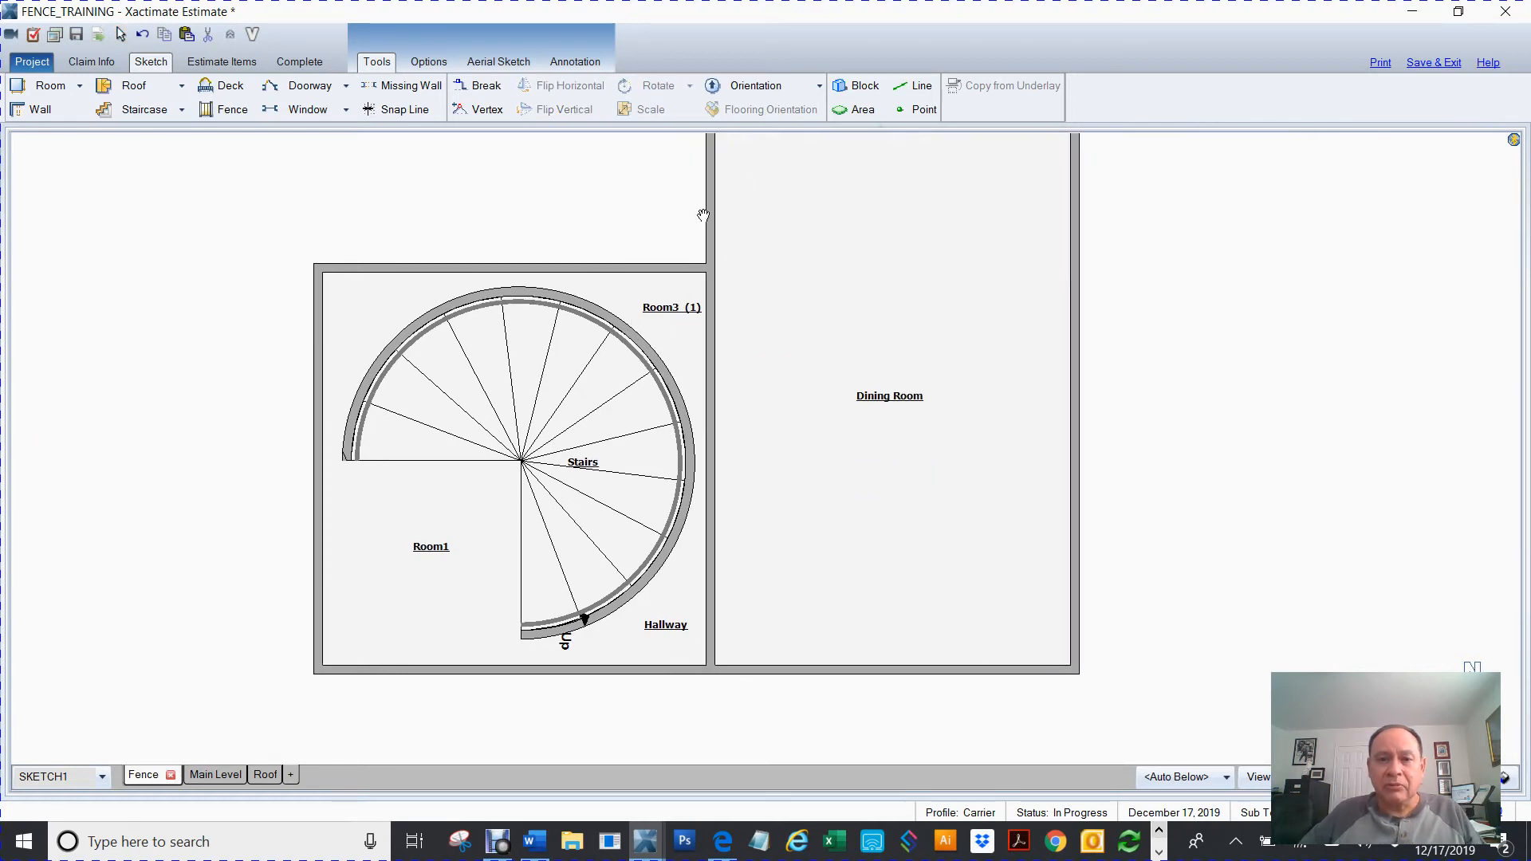
{"action": "left_click_drag", "start_coordinate": [782, 263], "coordinate": [915, 478]}
{"action": "left_click_drag", "start_coordinate": [820, 350], "coordinate": [950, 537]}
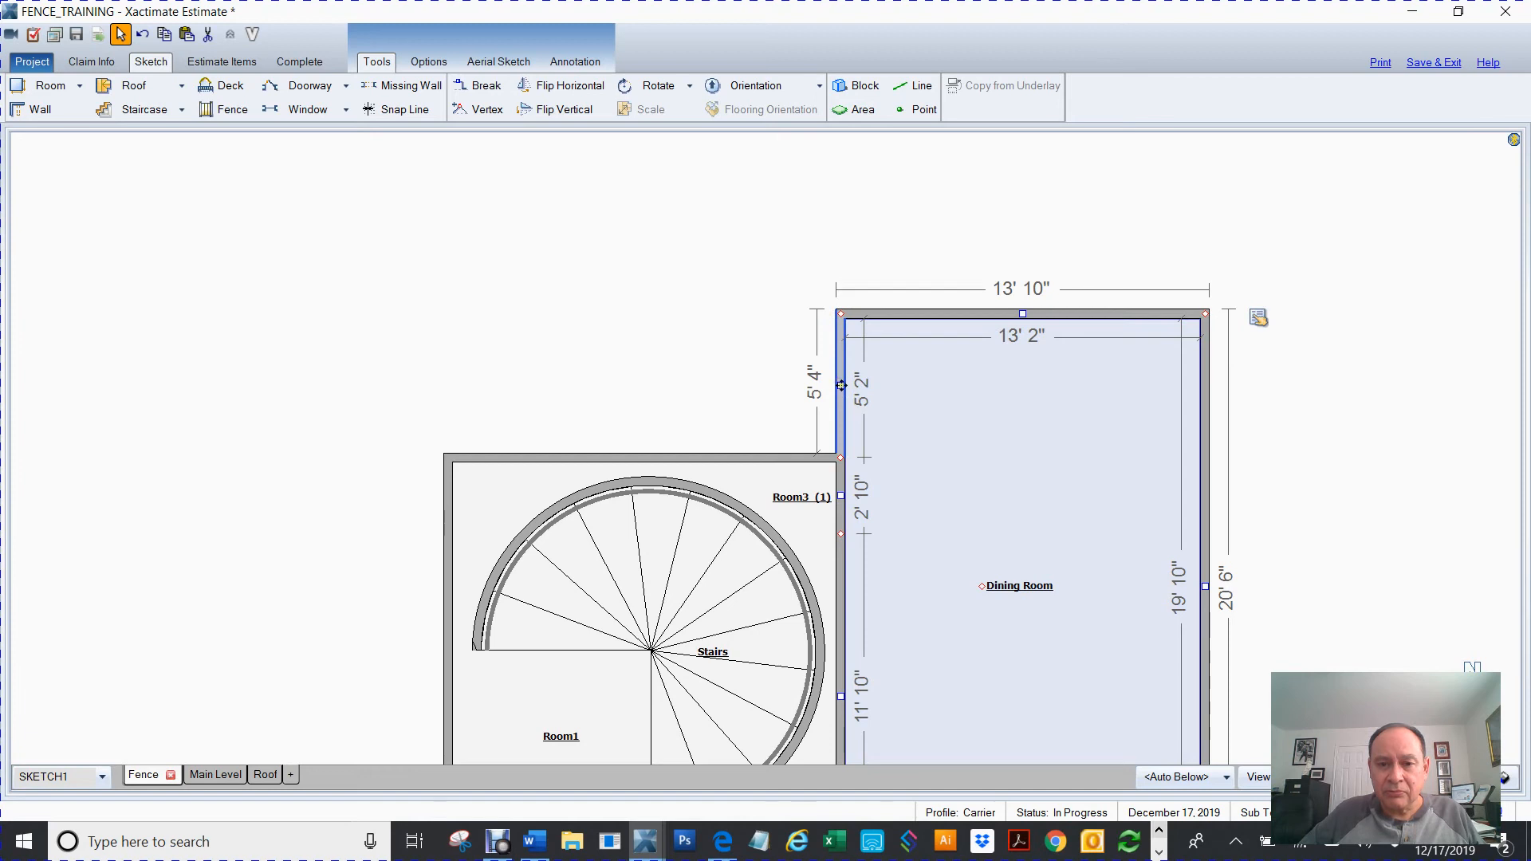
{"action": "left_click_drag", "start_coordinate": [842, 385], "coordinate": [451, 426]}
{"action": "left_click_drag", "start_coordinate": [1324, 477], "coordinate": [1234, 286]}
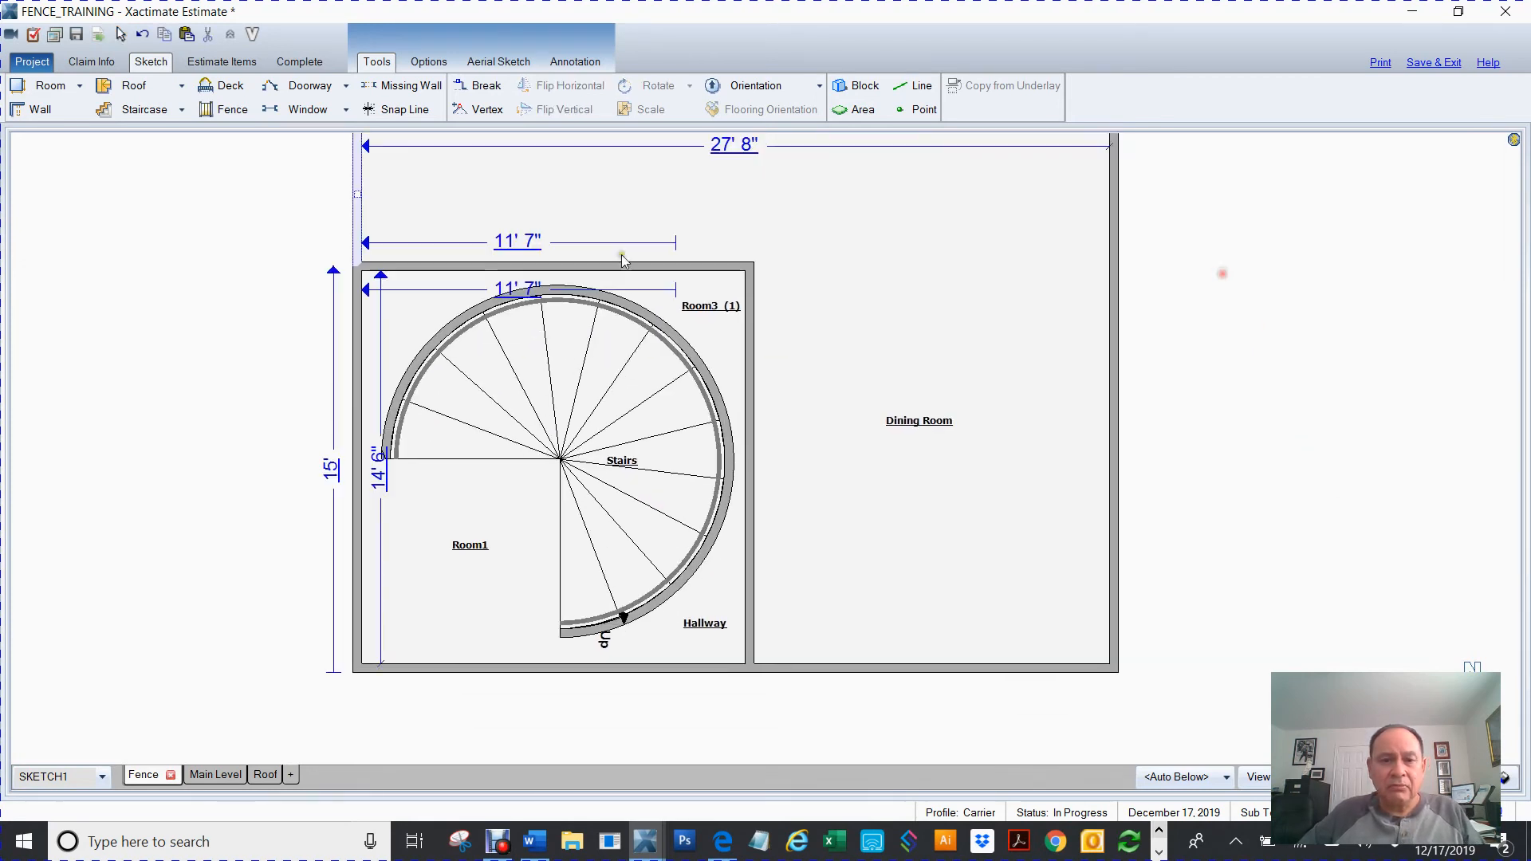
Step: Remove the wall segments separating the Dining Room from the hallway and Room3
{"action": "left_click", "coordinate": [664, 268]}
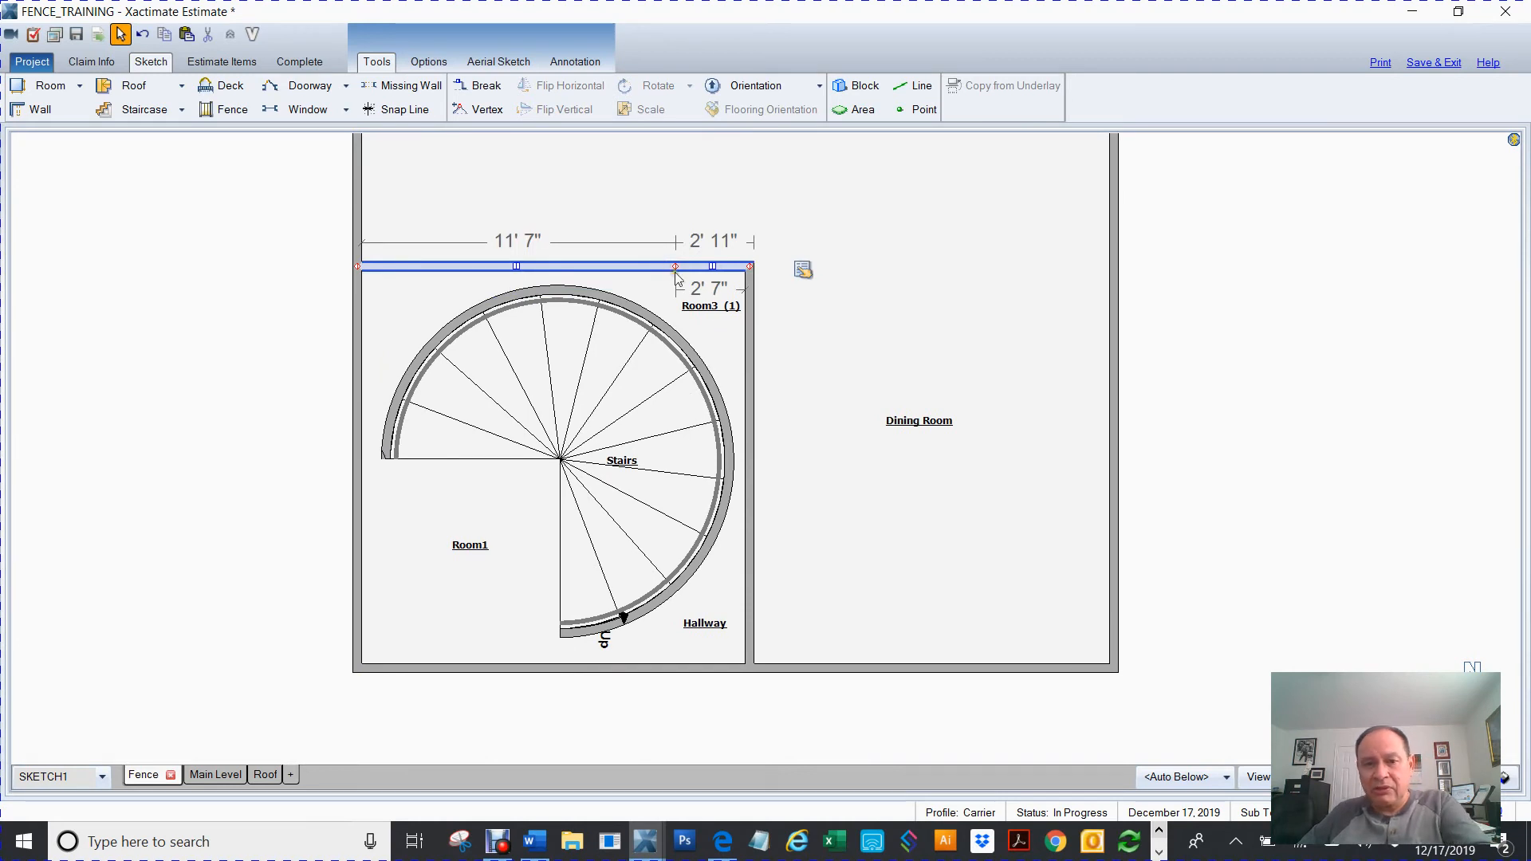
{"action": "left_click", "coordinate": [750, 366]}
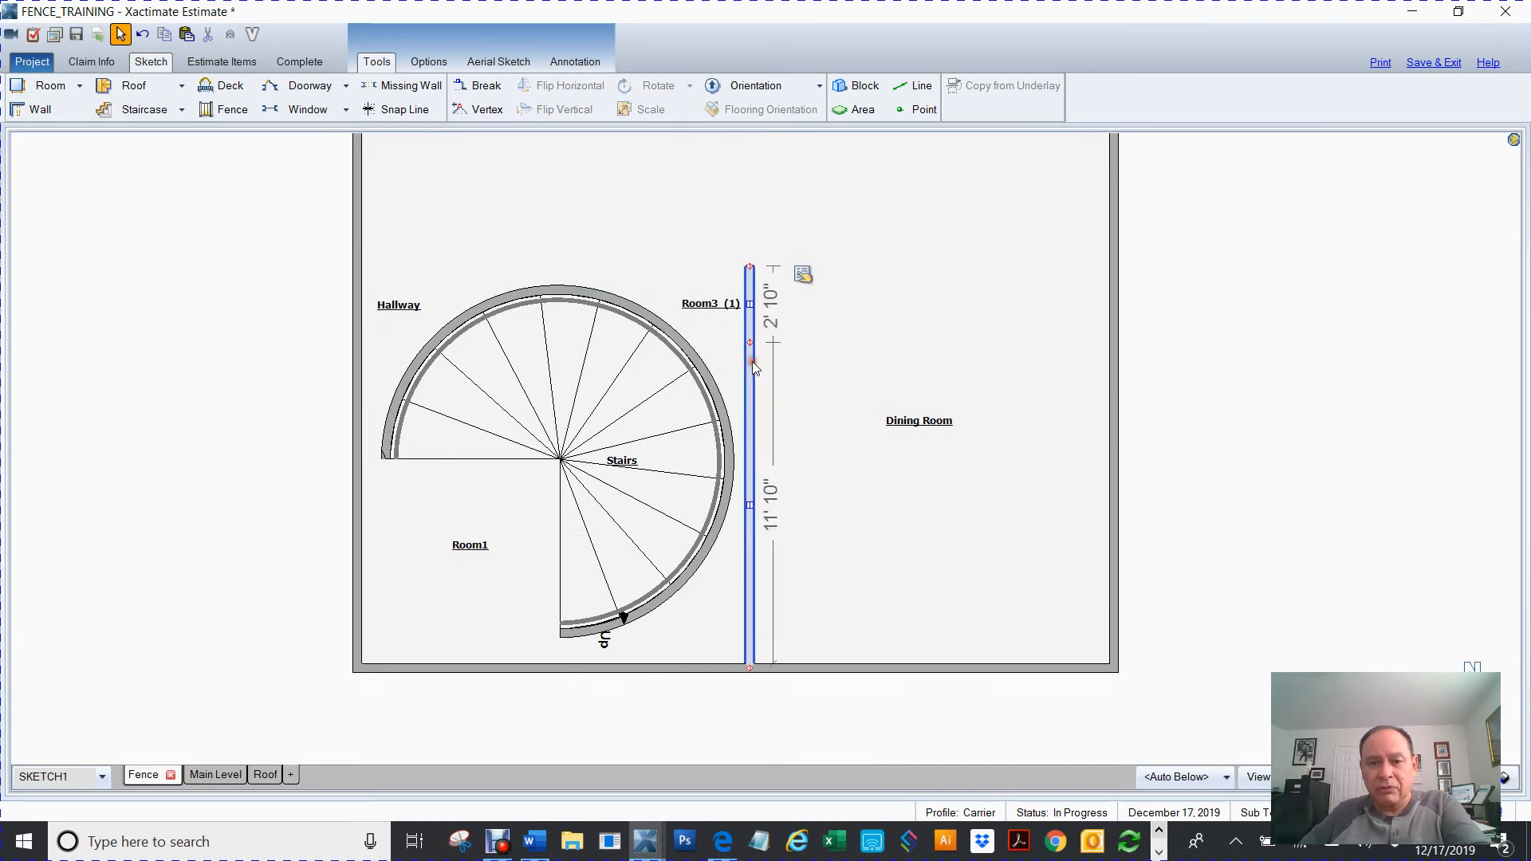
{"action": "key", "text": "Delete"}
{"action": "left_click", "coordinate": [1400, 460]}
{"action": "scroll", "coordinate": [1367, 444], "scroll_direction": "down", "scroll_amount": 3}
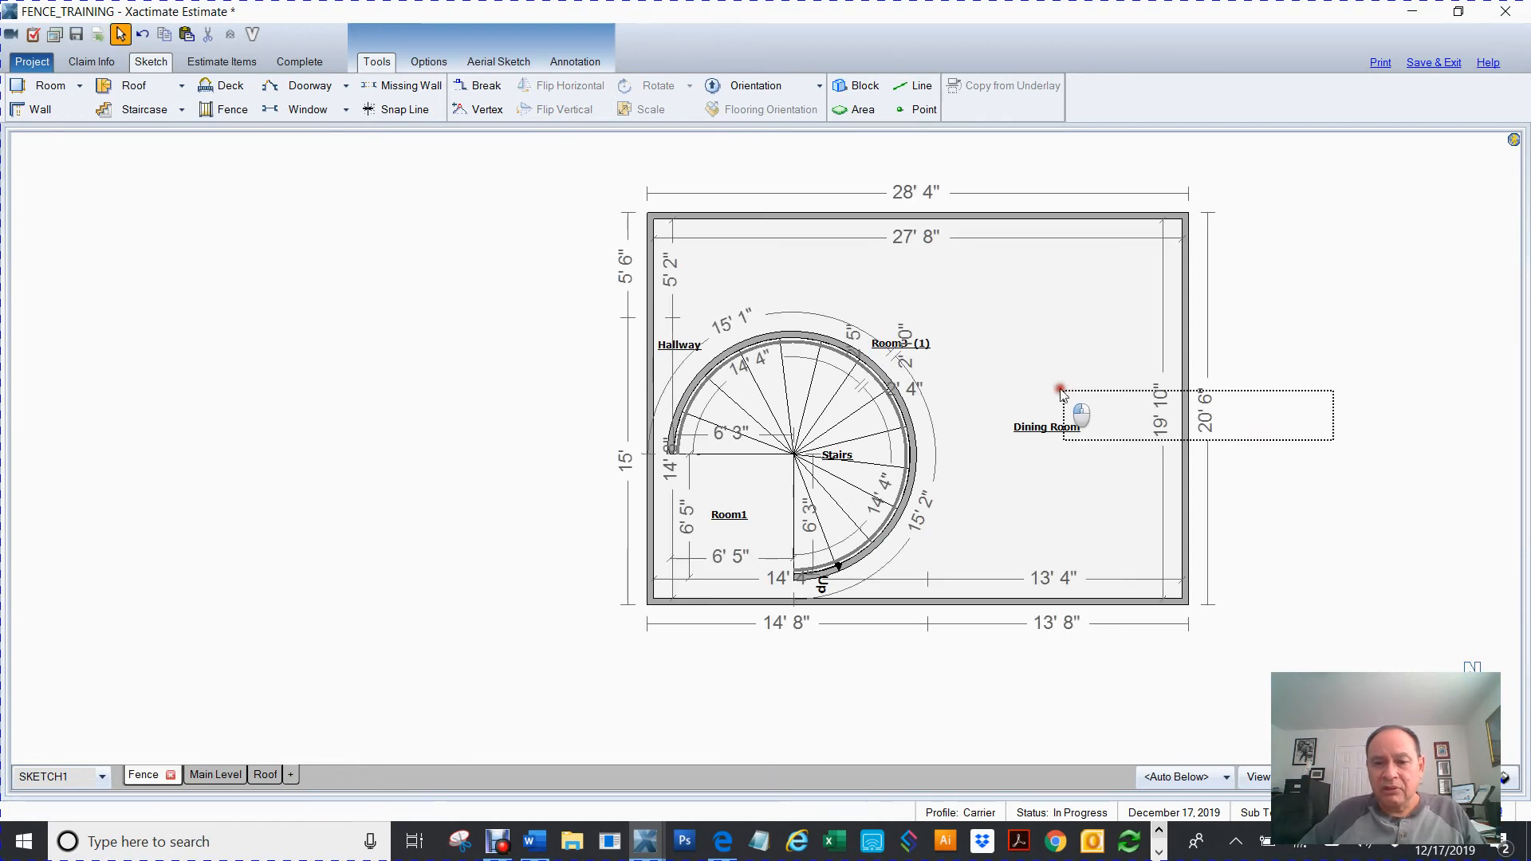
{"action": "left_click", "coordinate": [1173, 417]}
{"action": "left_click", "coordinate": [1255, 439]}
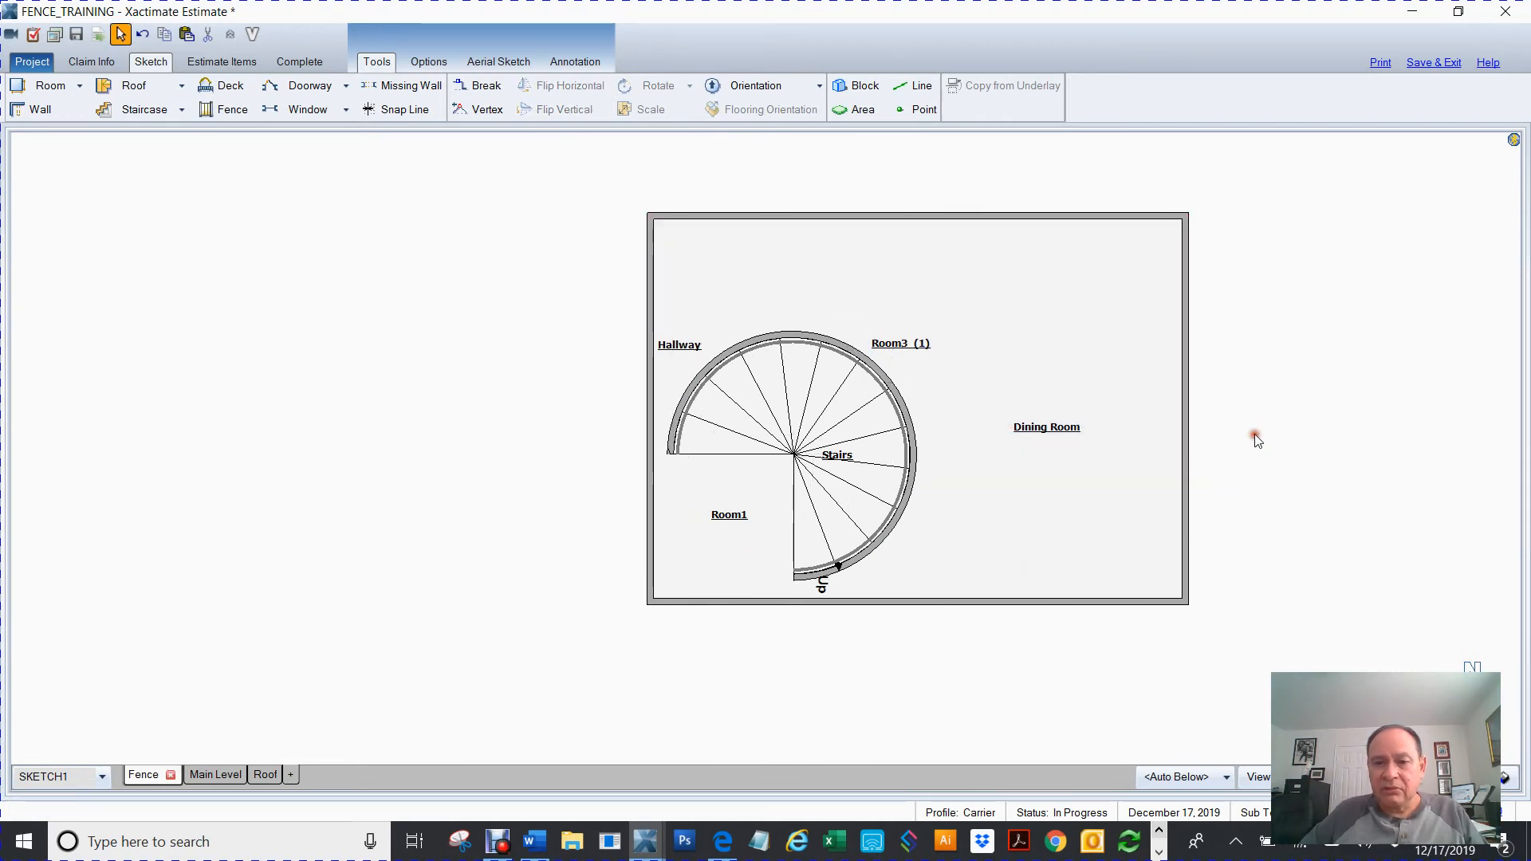
Step: Pull a new room about 11' 1" deep out below the Dining Room and widen it across the full plan width
{"action": "left_click_drag", "start_coordinate": [1255, 439], "coordinate": [988, 393]}
{"action": "left_click", "coordinate": [794, 557]}
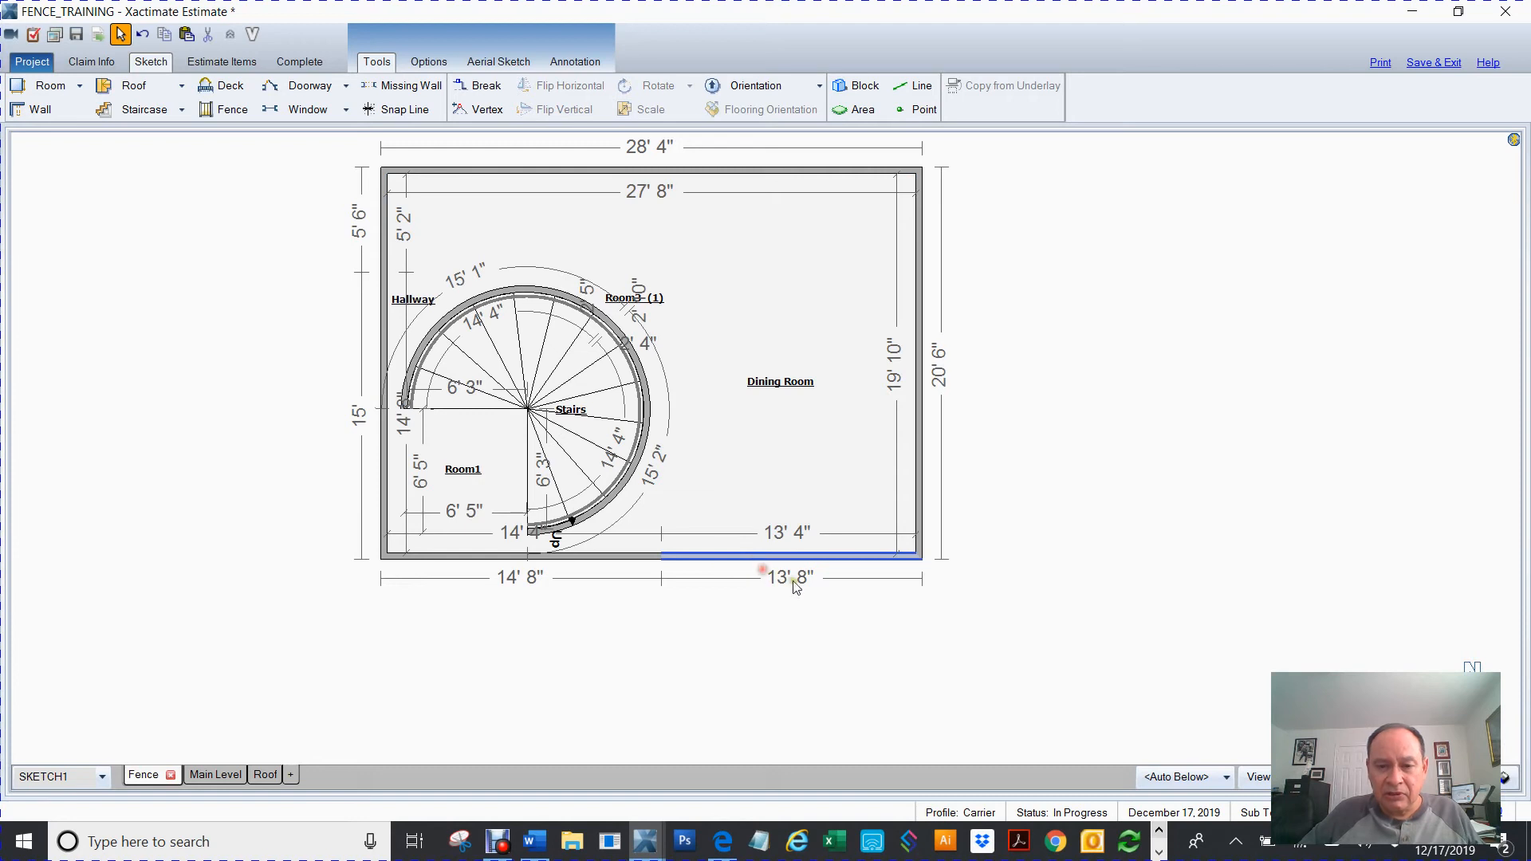
{"action": "left_click_drag", "start_coordinate": [791, 557], "coordinate": [765, 734]}
{"action": "left_click", "coordinate": [666, 612]}
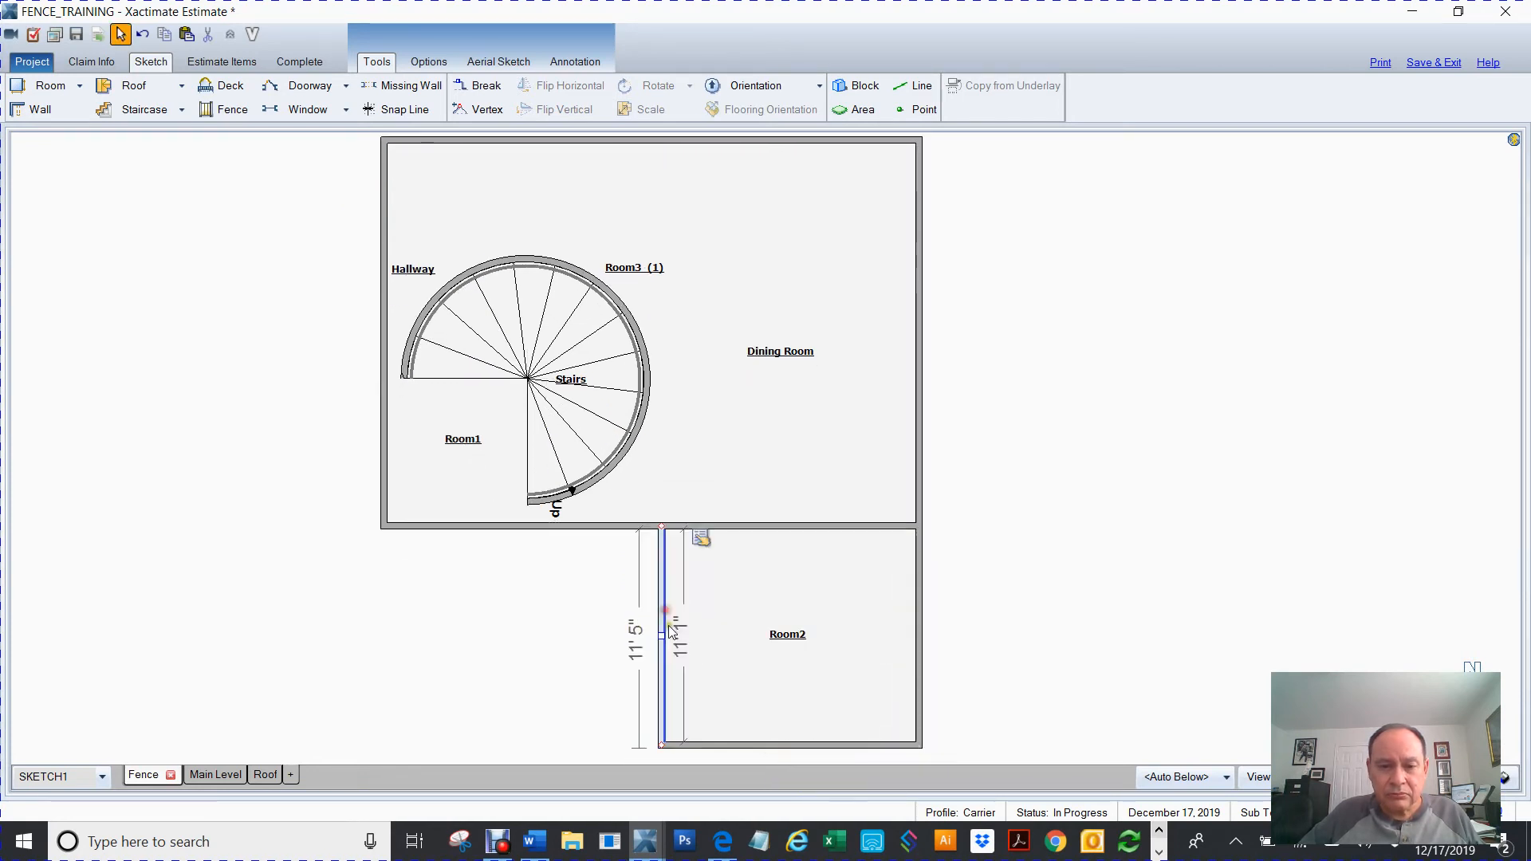
{"action": "left_click_drag", "start_coordinate": [665, 638], "coordinate": [381, 636]}
Step: Remove both wall segments between the new lower room and the Dining Room and hallway above it
{"action": "left_click", "coordinate": [812, 527]}
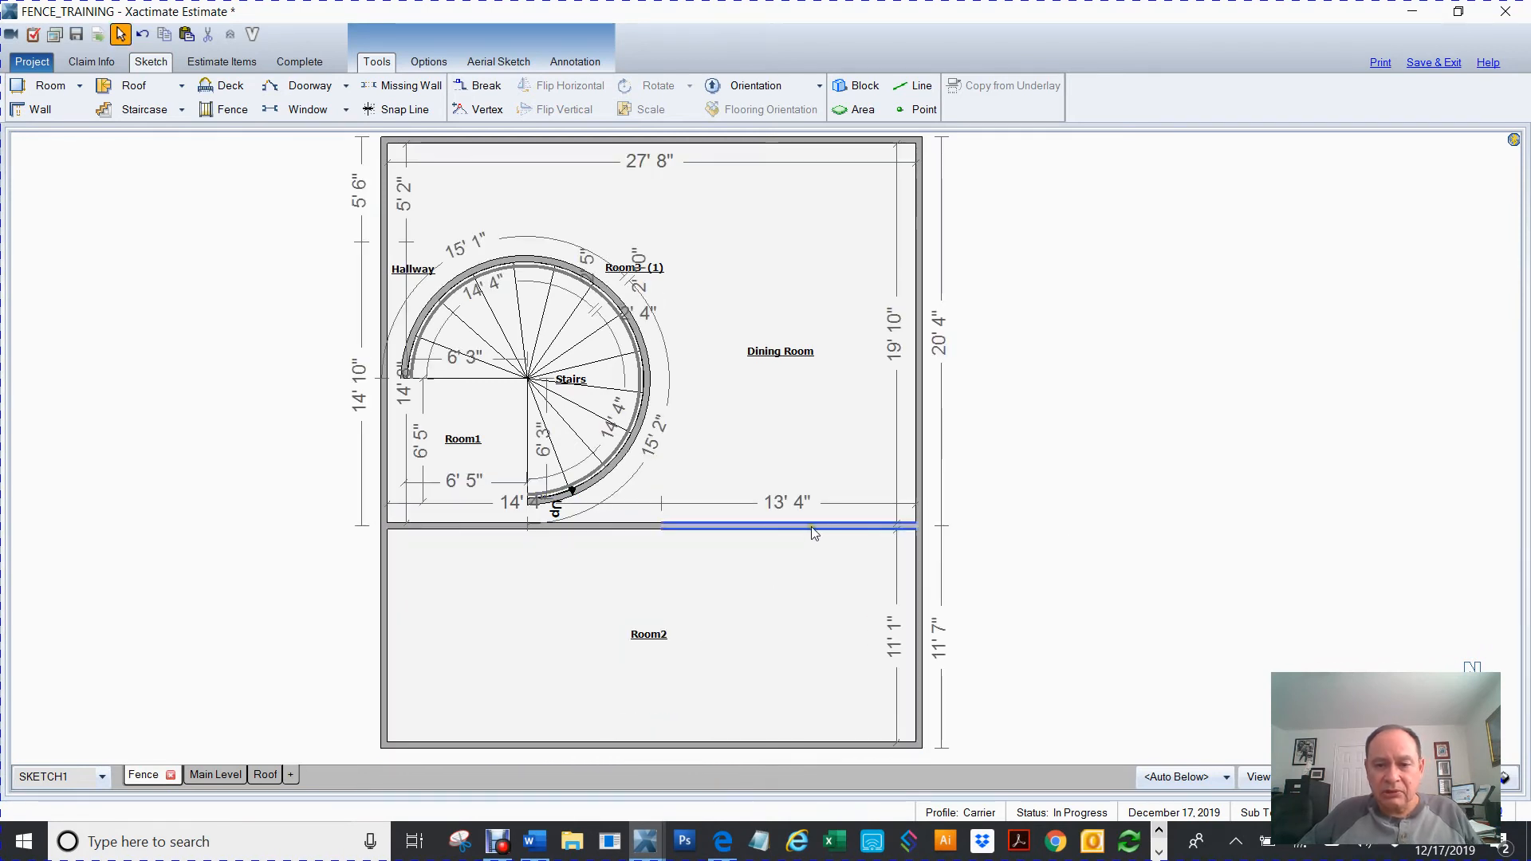
{"action": "left_click", "coordinate": [609, 533]}
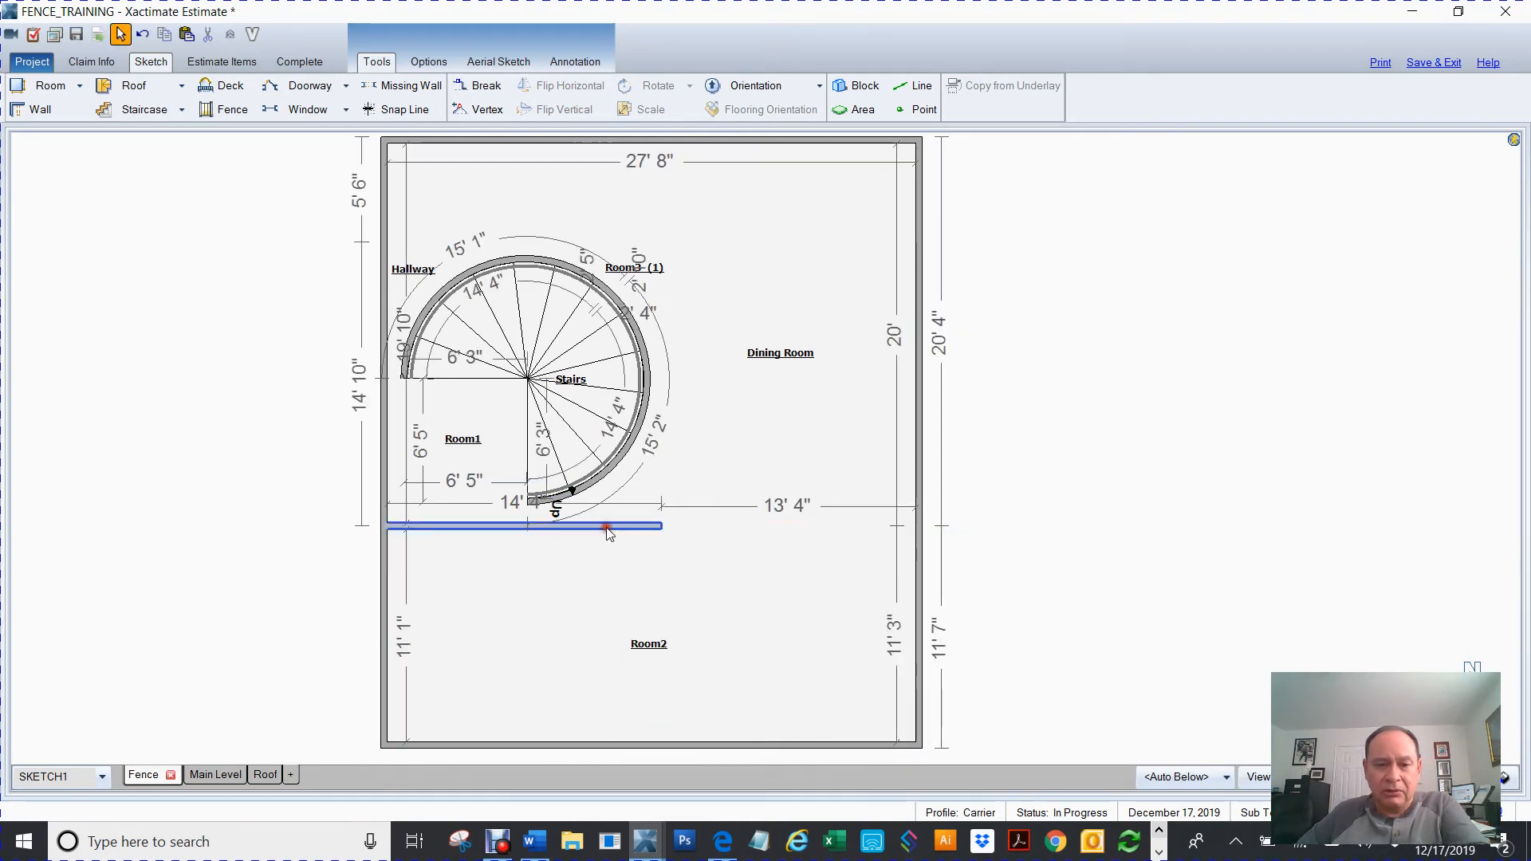
{"action": "left_click", "coordinate": [671, 667]}
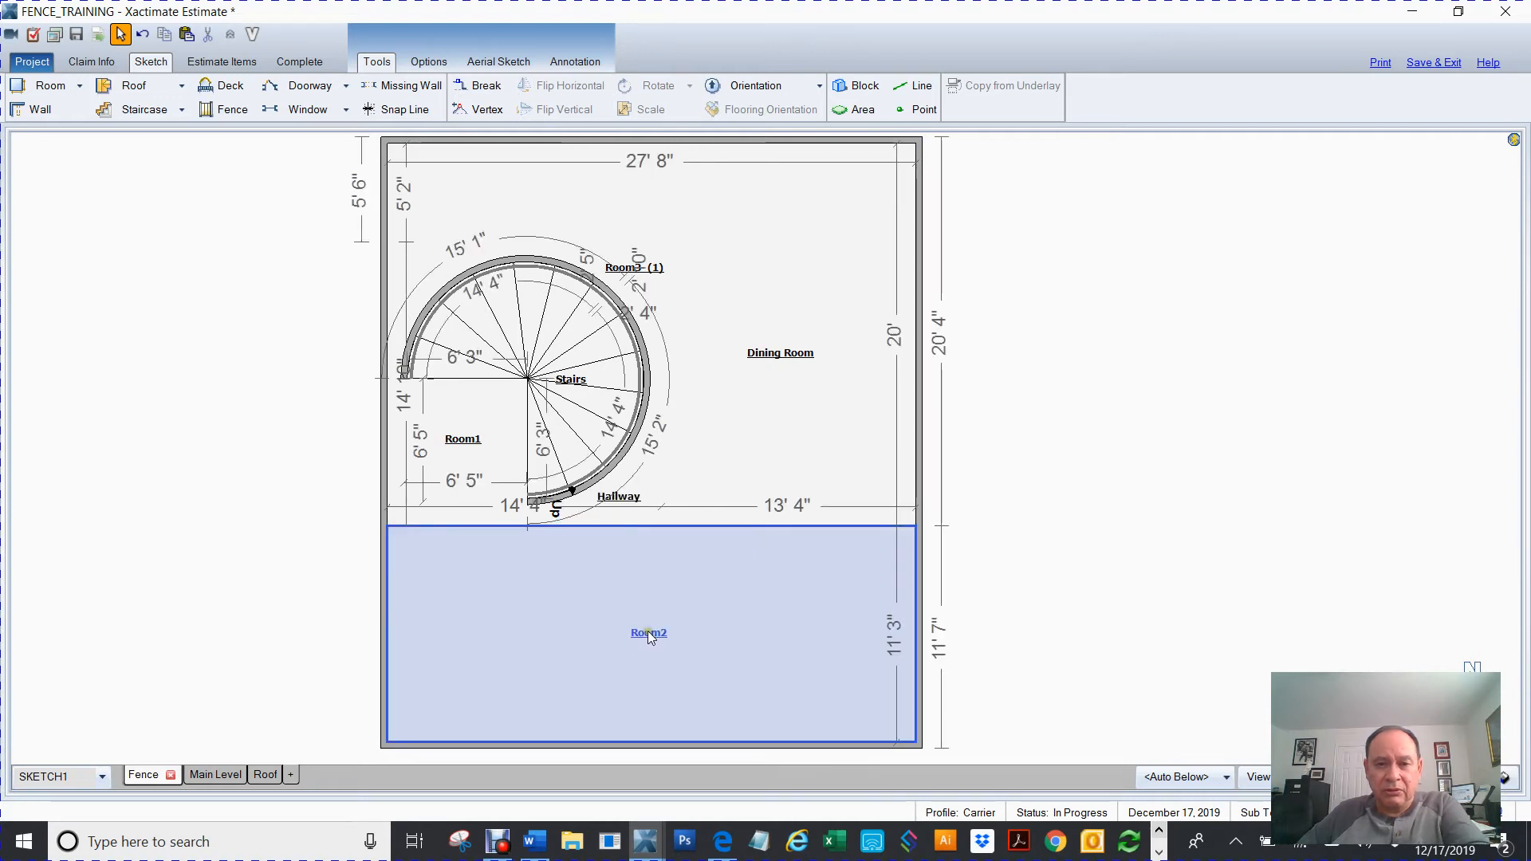
Step: Rename the lower room, Room2, as Living Room
{"action": "double_click", "coordinate": [648, 632]}
{"action": "type", "text": "O"}
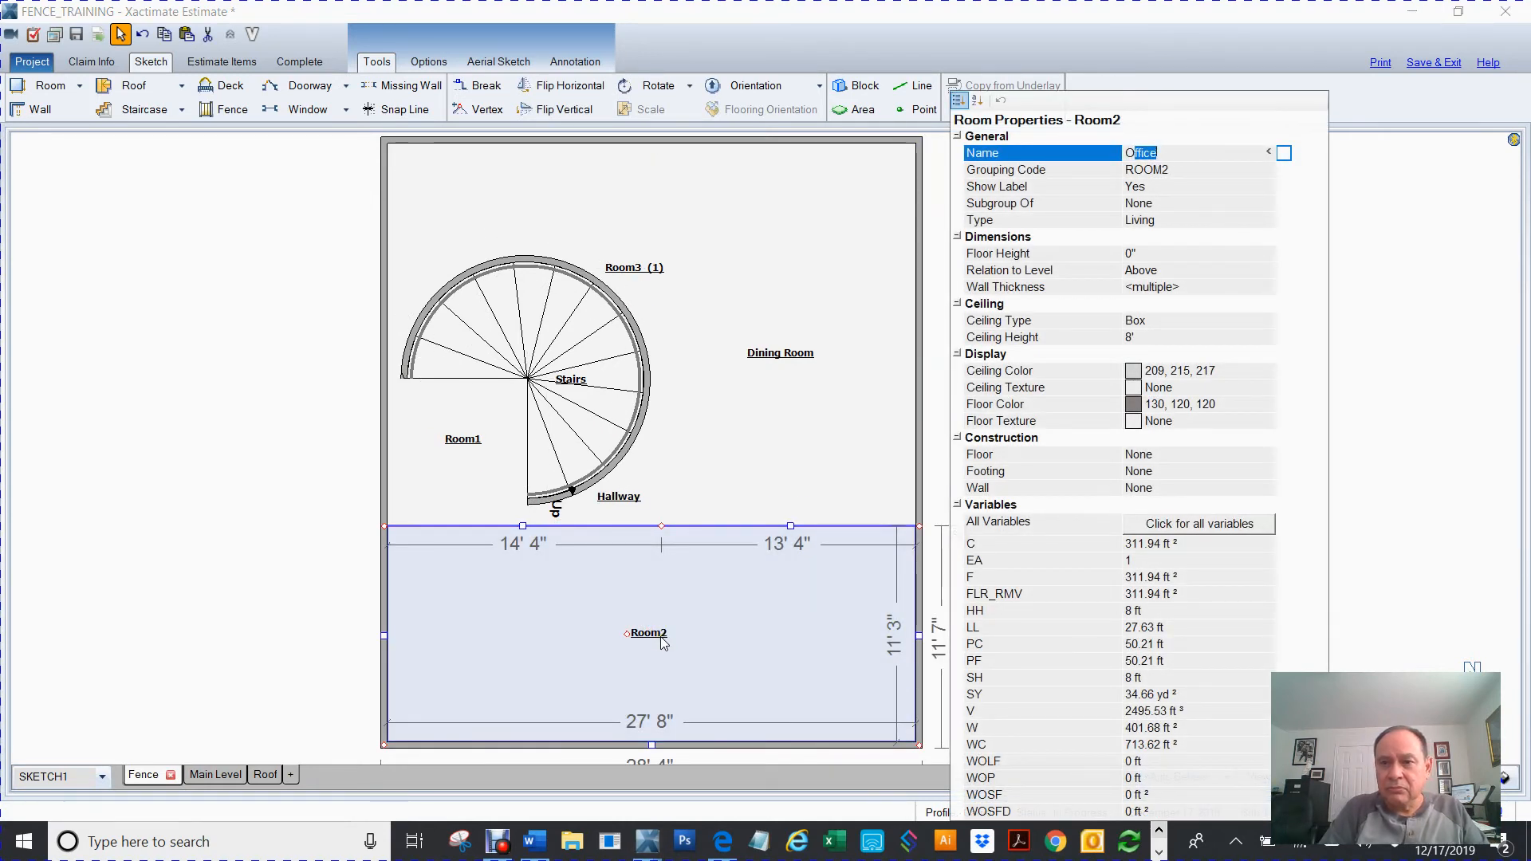
{"action": "key", "text": "BackSpace"}
{"action": "type", "text": "Li"}
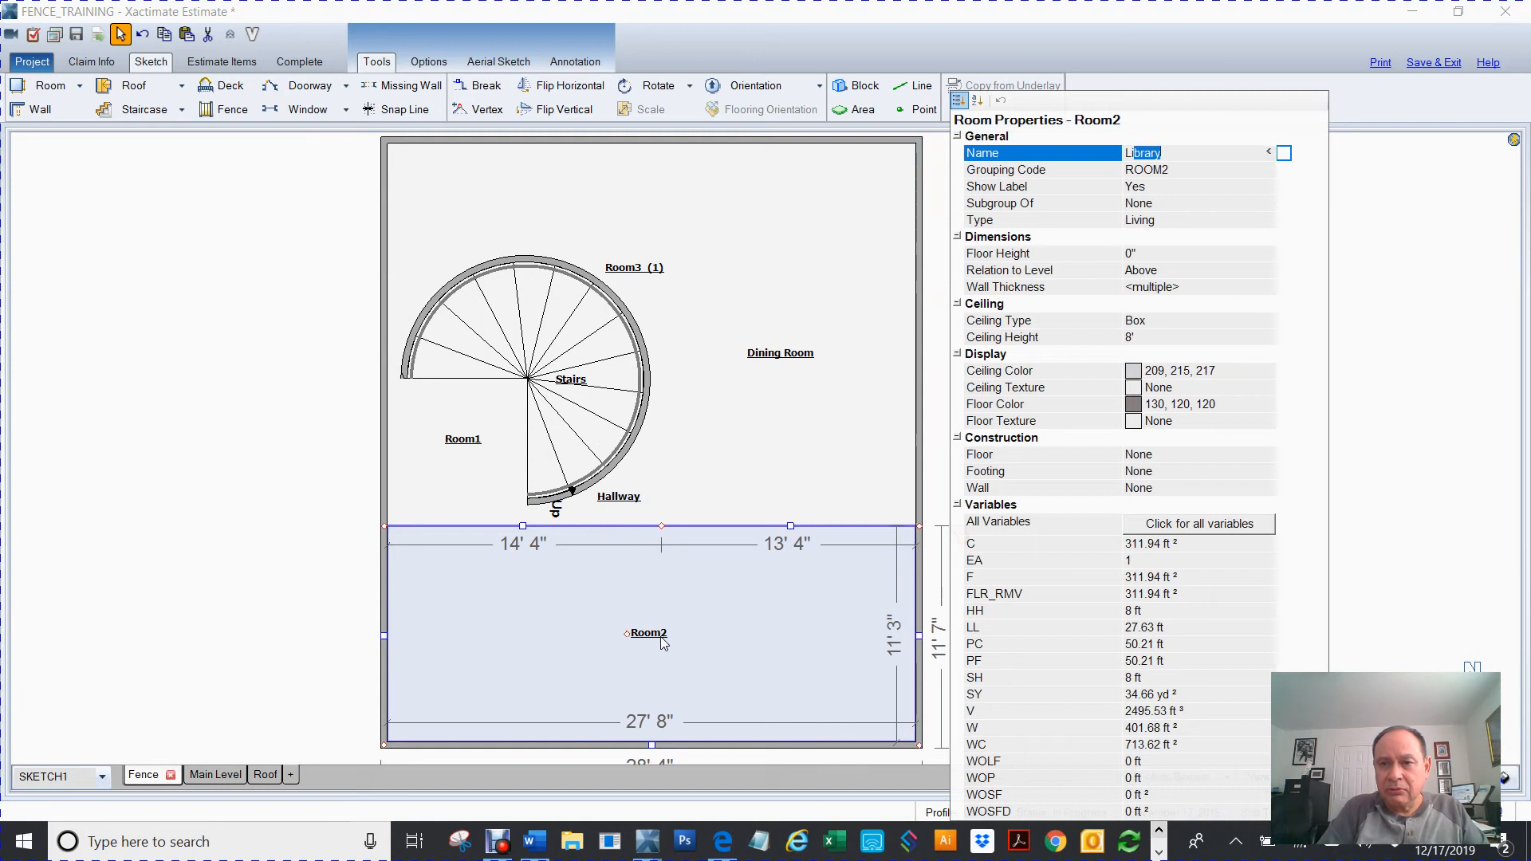
{"action": "type", "text": "v"}
{"action": "key", "text": "Return"}
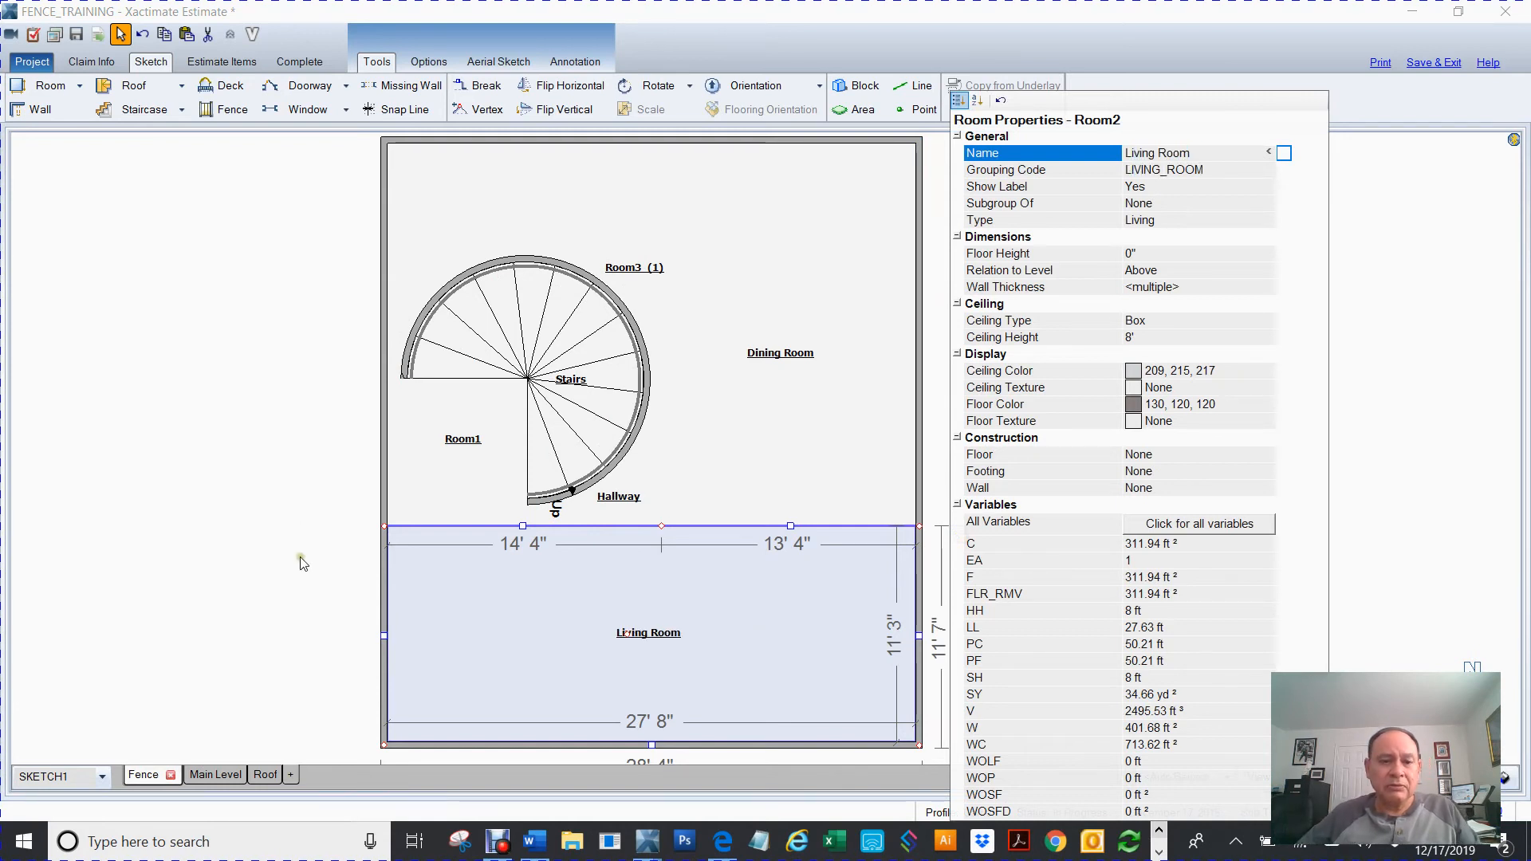
{"action": "left_click", "coordinate": [321, 589]}
Step: Examine the open floor plan and spiral staircase from several angles in the 3D view, and return to the plan
{"action": "key", "text": "F9"}
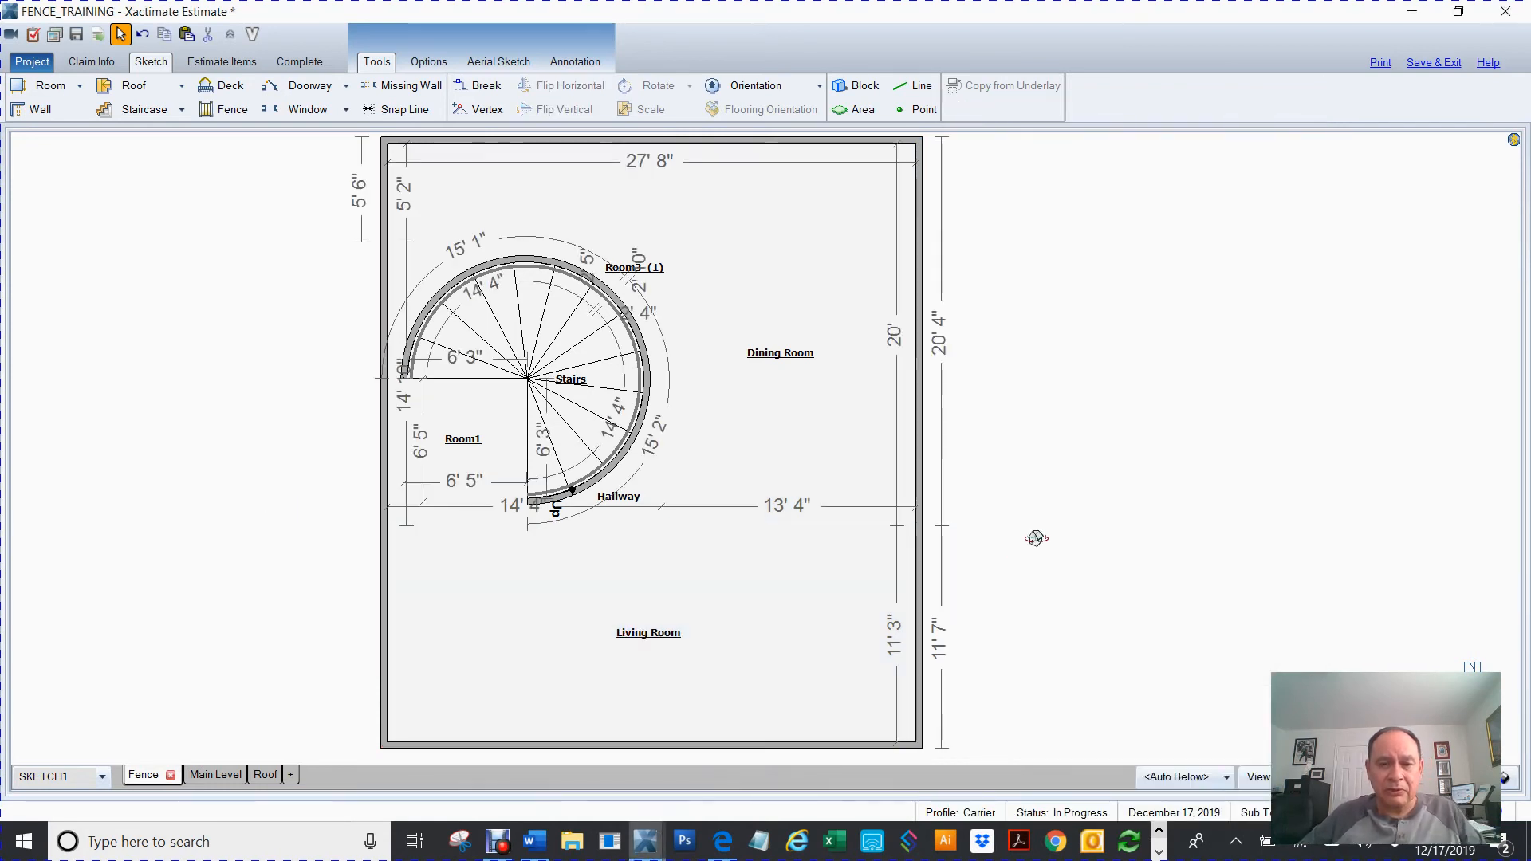
{"action": "left_click_drag", "start_coordinate": [1036, 538], "coordinate": [995, 480]}
{"action": "mouse_move", "coordinate": [1066, 306]}
{"action": "left_mouse_down"}
{"action": "mouse_move", "coordinate": [1074, 271]}
{"action": "mouse_move", "coordinate": [1056, 335]}
{"action": "mouse_move", "coordinate": [950, 431]}
{"action": "mouse_move", "coordinate": [1146, 414]}
{"action": "mouse_move", "coordinate": [1012, 417]}
{"action": "left_mouse_up"}
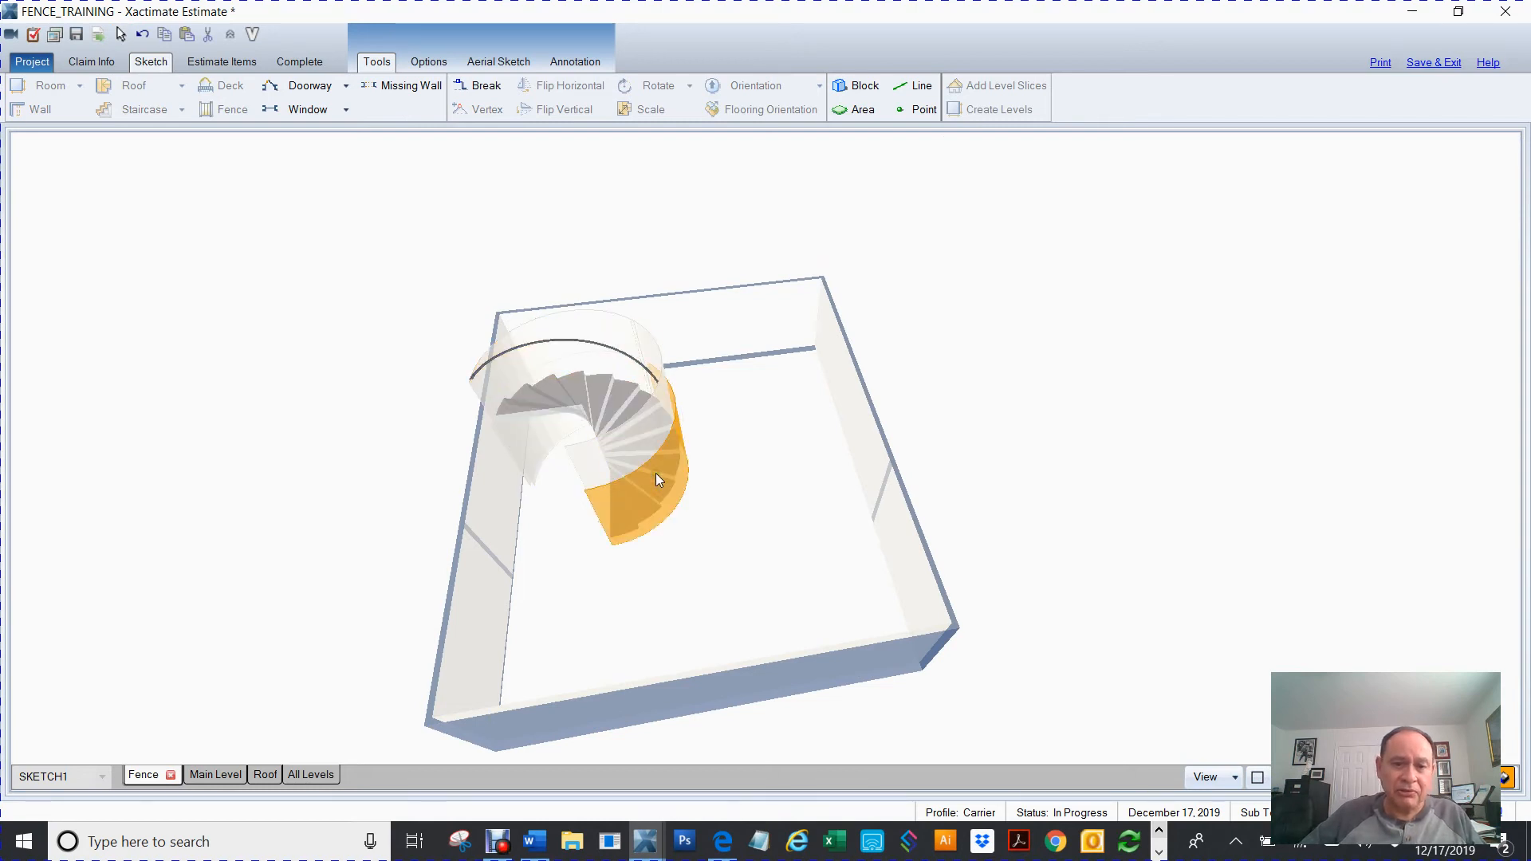
{"action": "scroll", "coordinate": [657, 476], "scroll_direction": "up", "scroll_amount": 3}
{"action": "left_click_drag", "start_coordinate": [231, 588], "coordinate": [552, 532]}
{"action": "scroll", "coordinate": [552, 530], "scroll_direction": "down", "scroll_amount": 2}
{"action": "left_click_drag", "start_coordinate": [587, 648], "coordinate": [619, 512]}
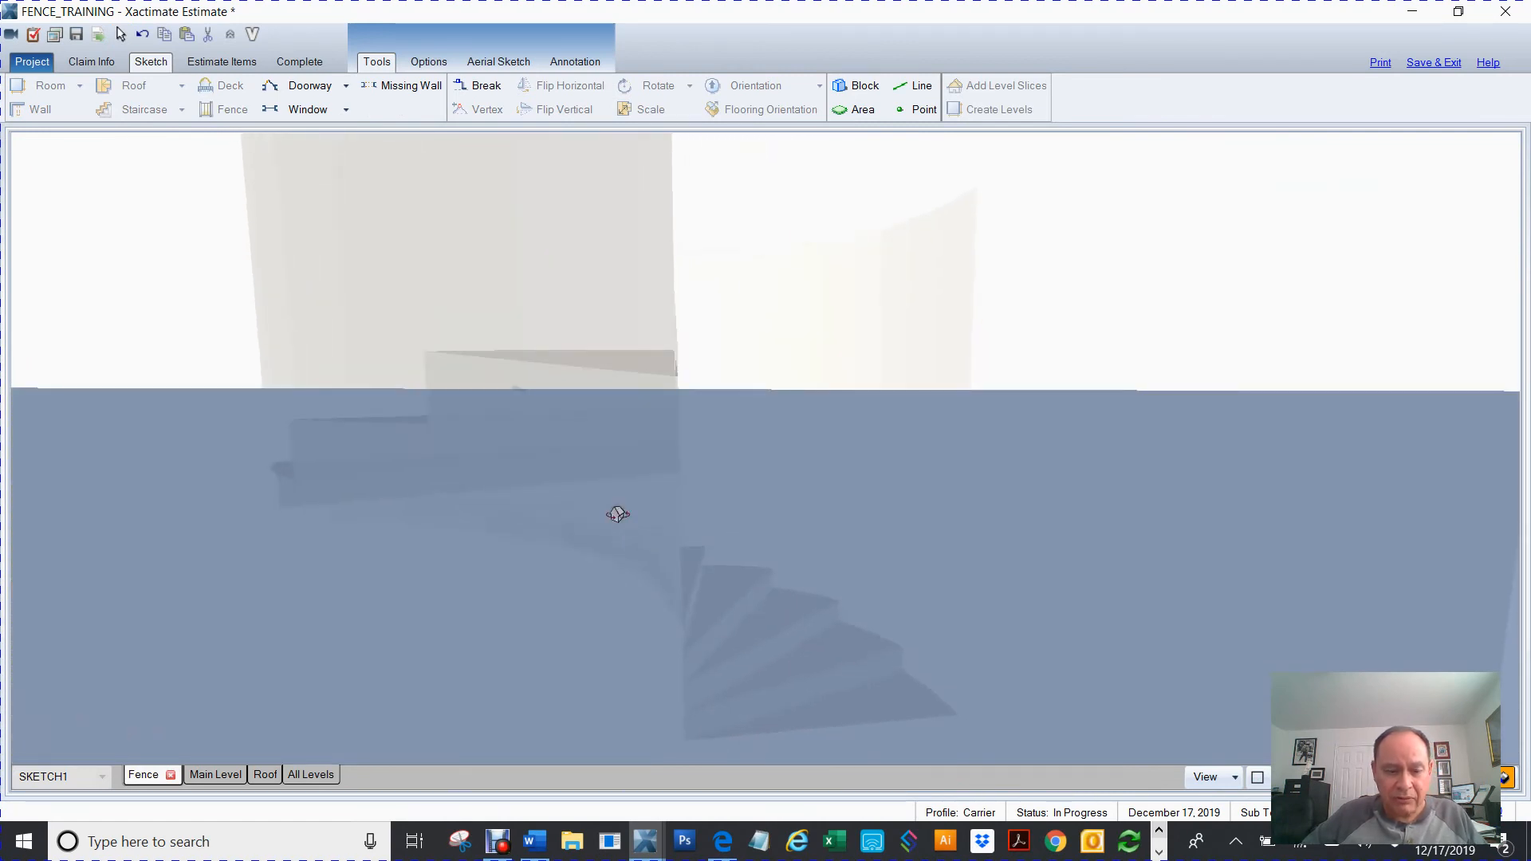
{"action": "scroll", "coordinate": [903, 490], "scroll_direction": "down", "scroll_amount": 5}
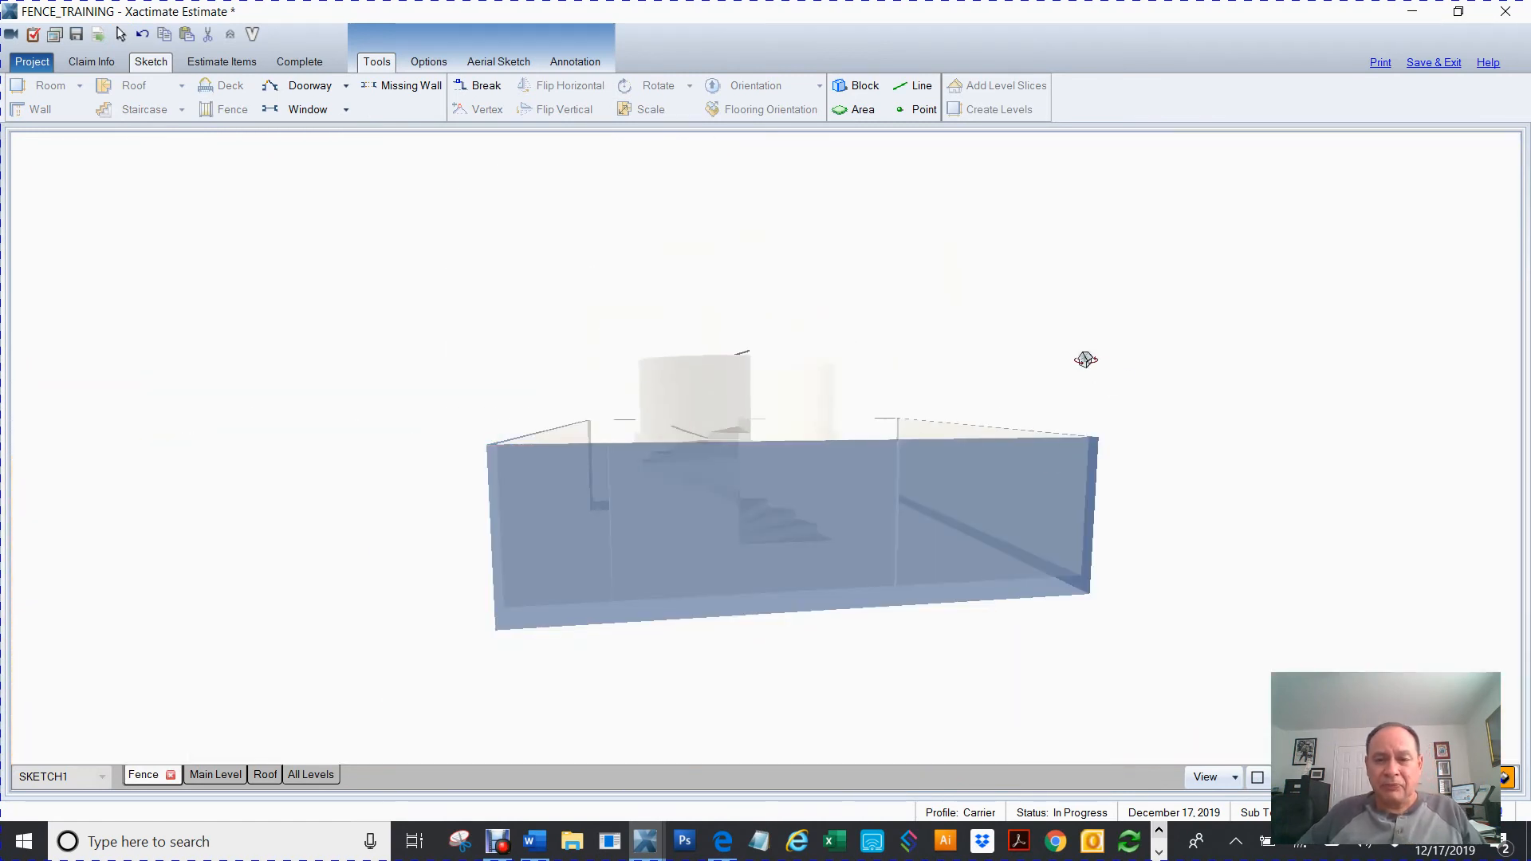
{"action": "key", "text": "F9"}
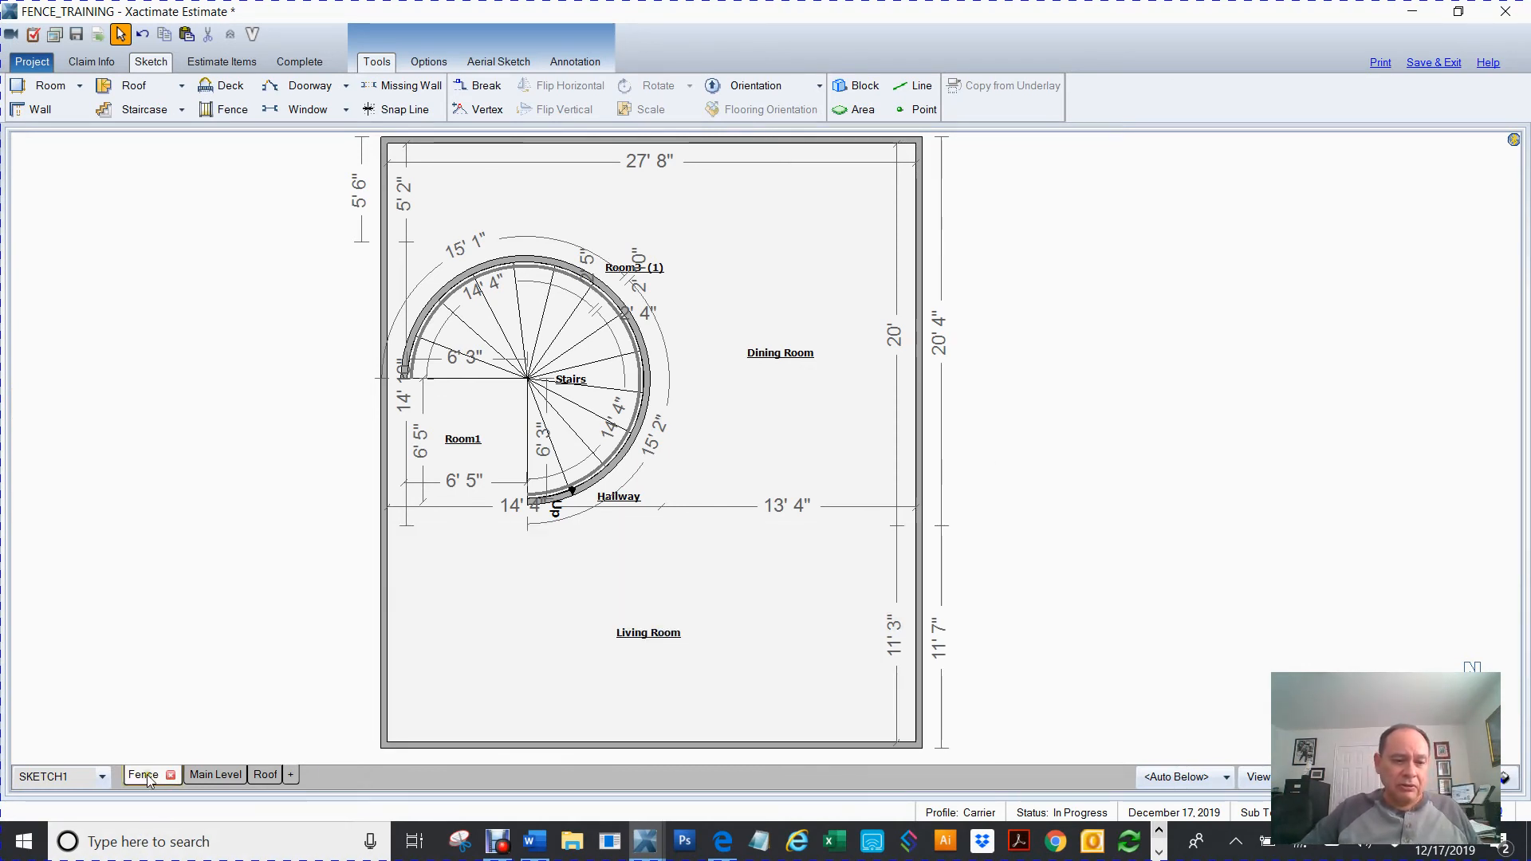
Step: Review the level elevations in the Fence level's properties and switch to the Main Level
{"action": "right_click", "coordinate": [146, 775]}
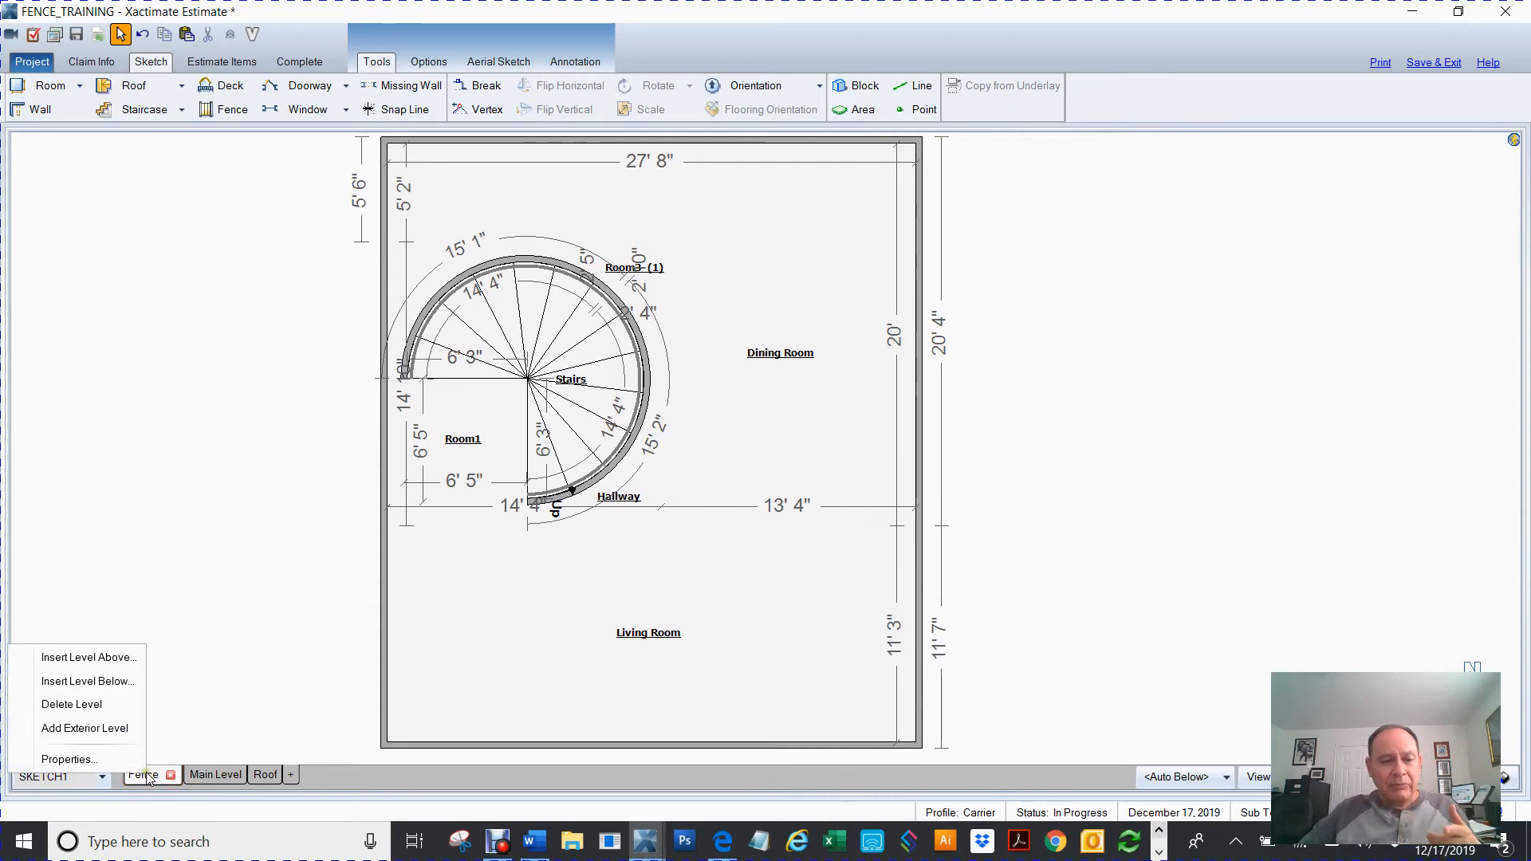
{"action": "left_click", "coordinate": [78, 757]}
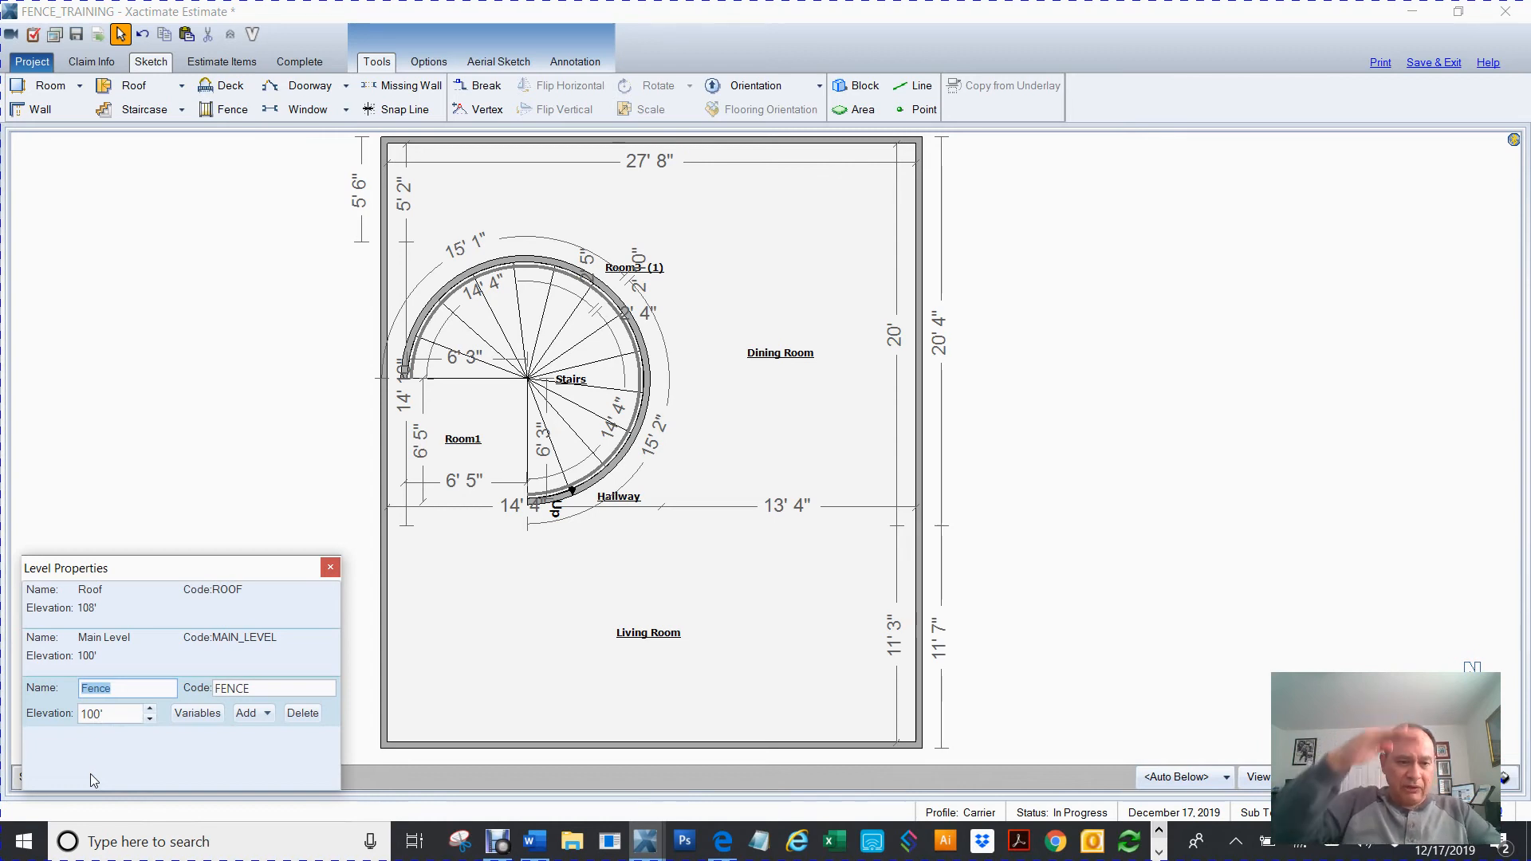
{"action": "left_click", "coordinate": [226, 483]}
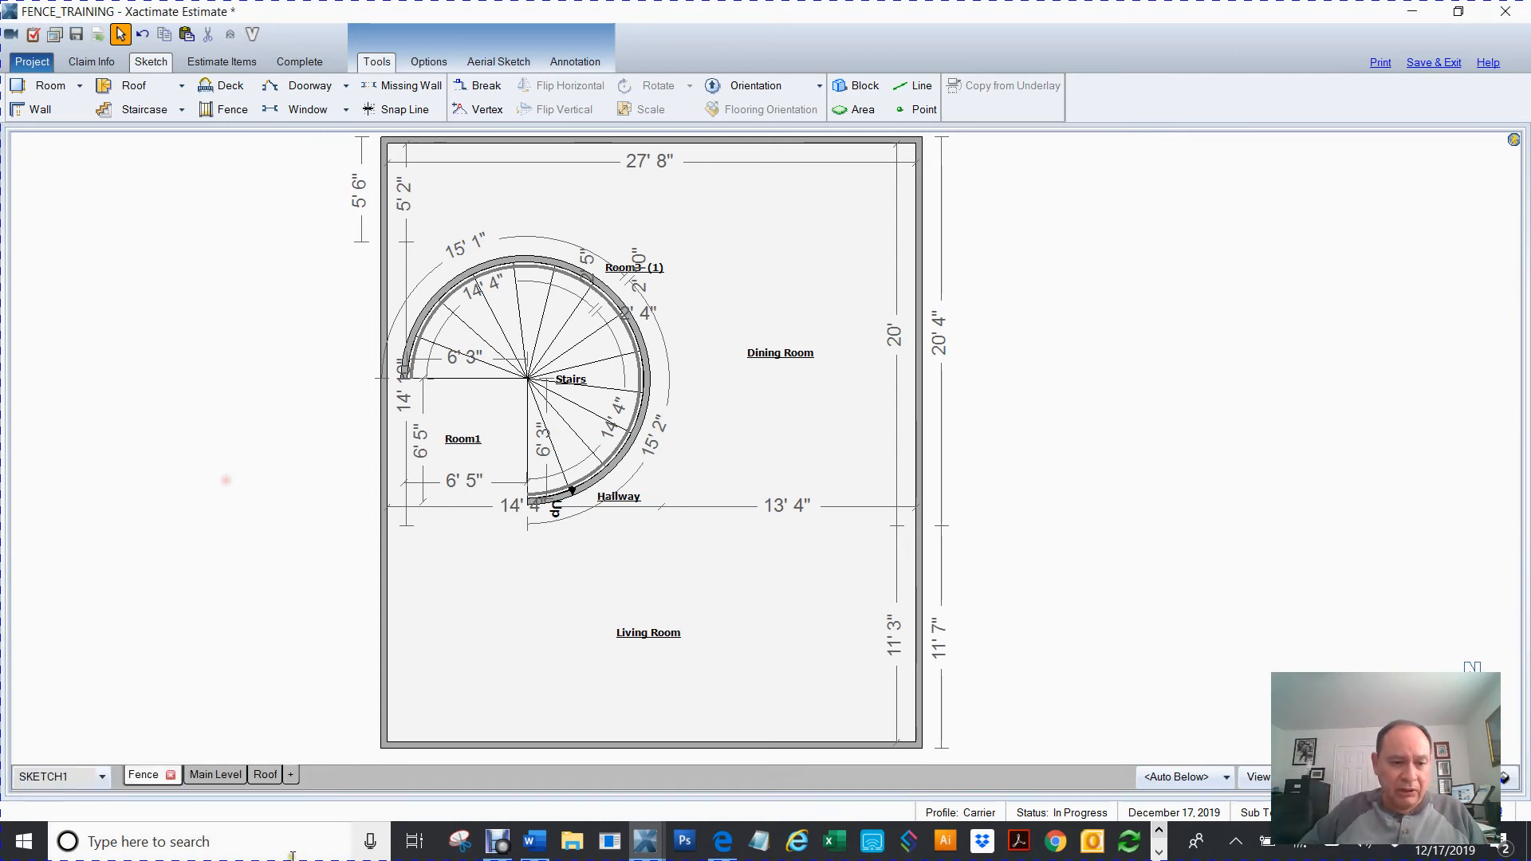
{"action": "left_click", "coordinate": [215, 777]}
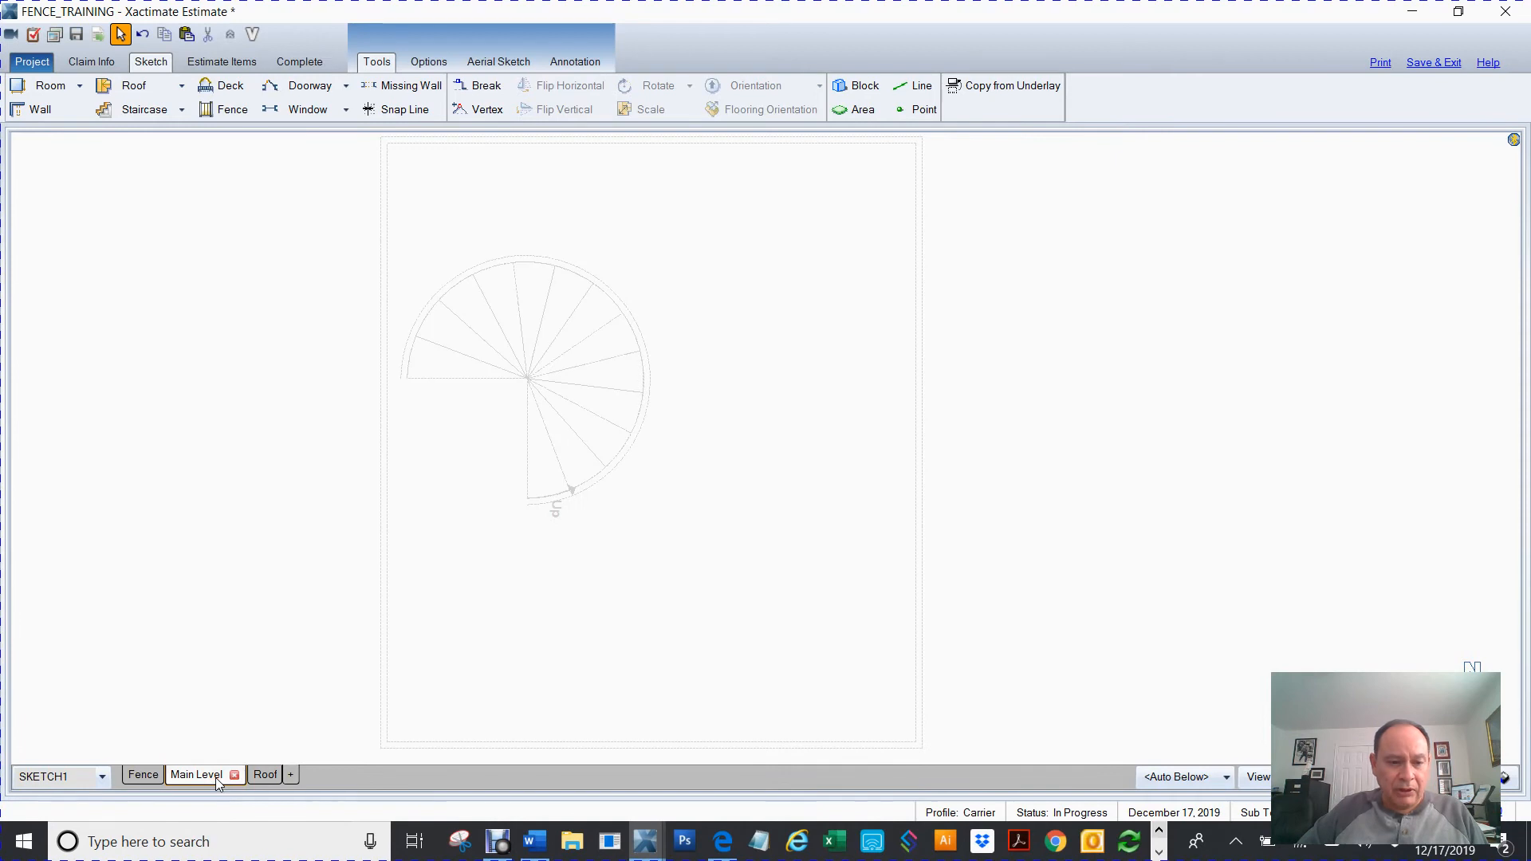
Step: Set the Main Level's elevation to 109 feet in its level properties
{"action": "right_click", "coordinate": [213, 779]}
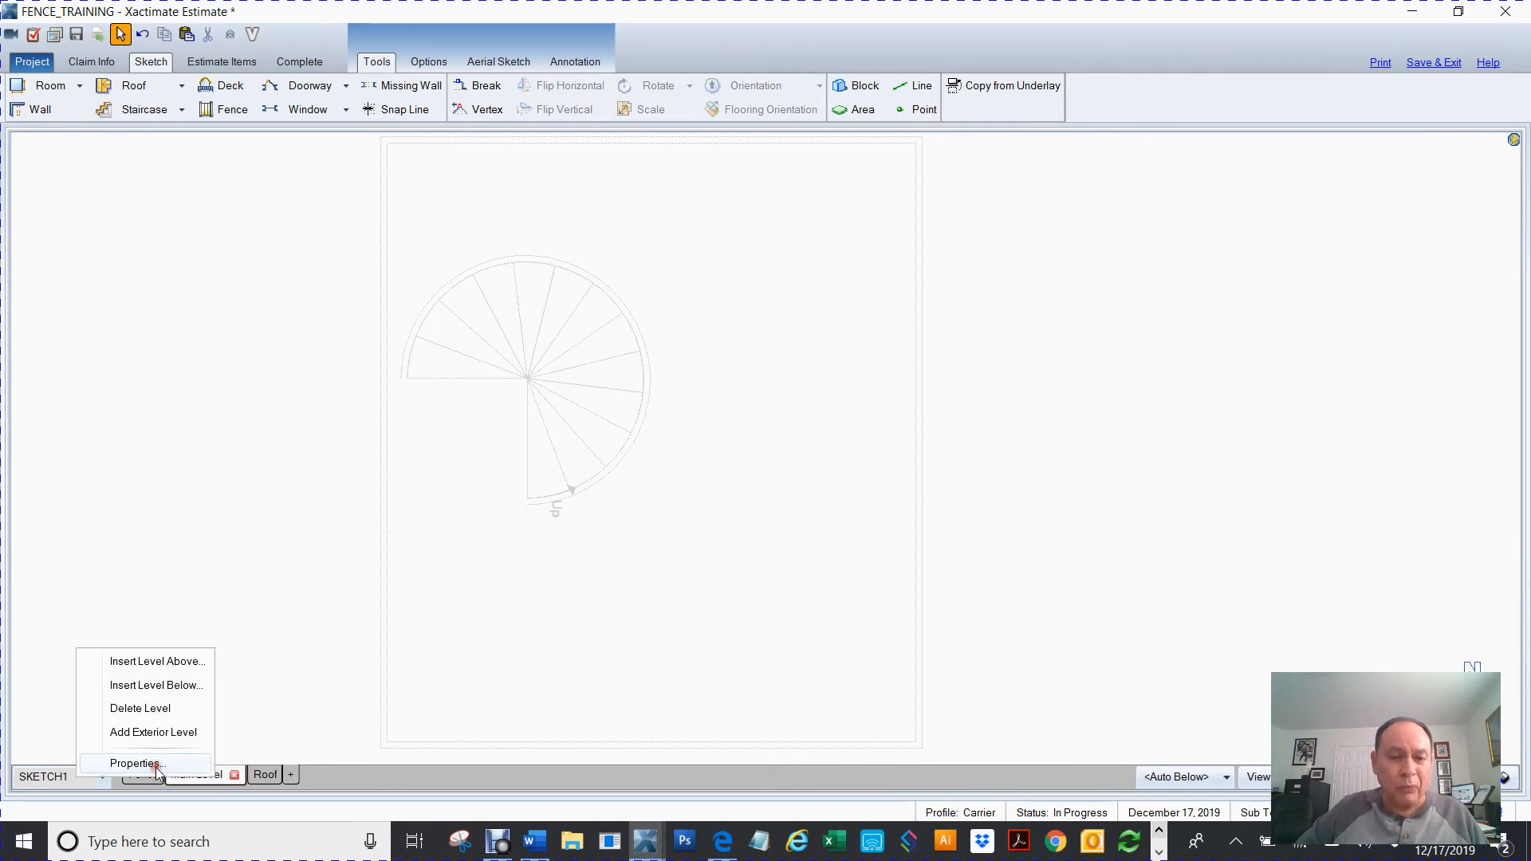
{"action": "left_click", "coordinate": [135, 763]}
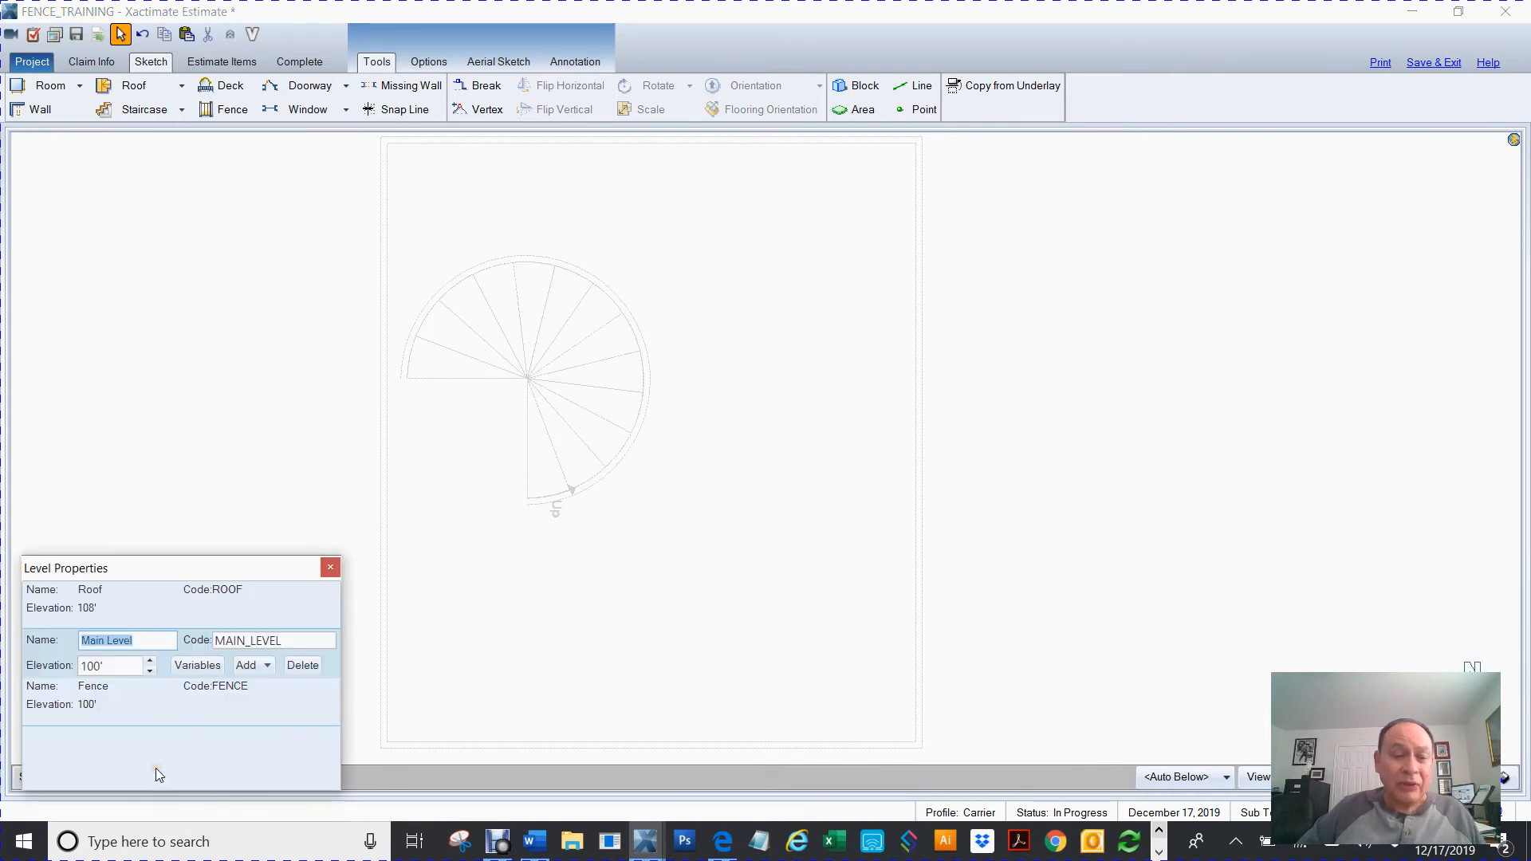
{"action": "left_click", "coordinate": [118, 665]}
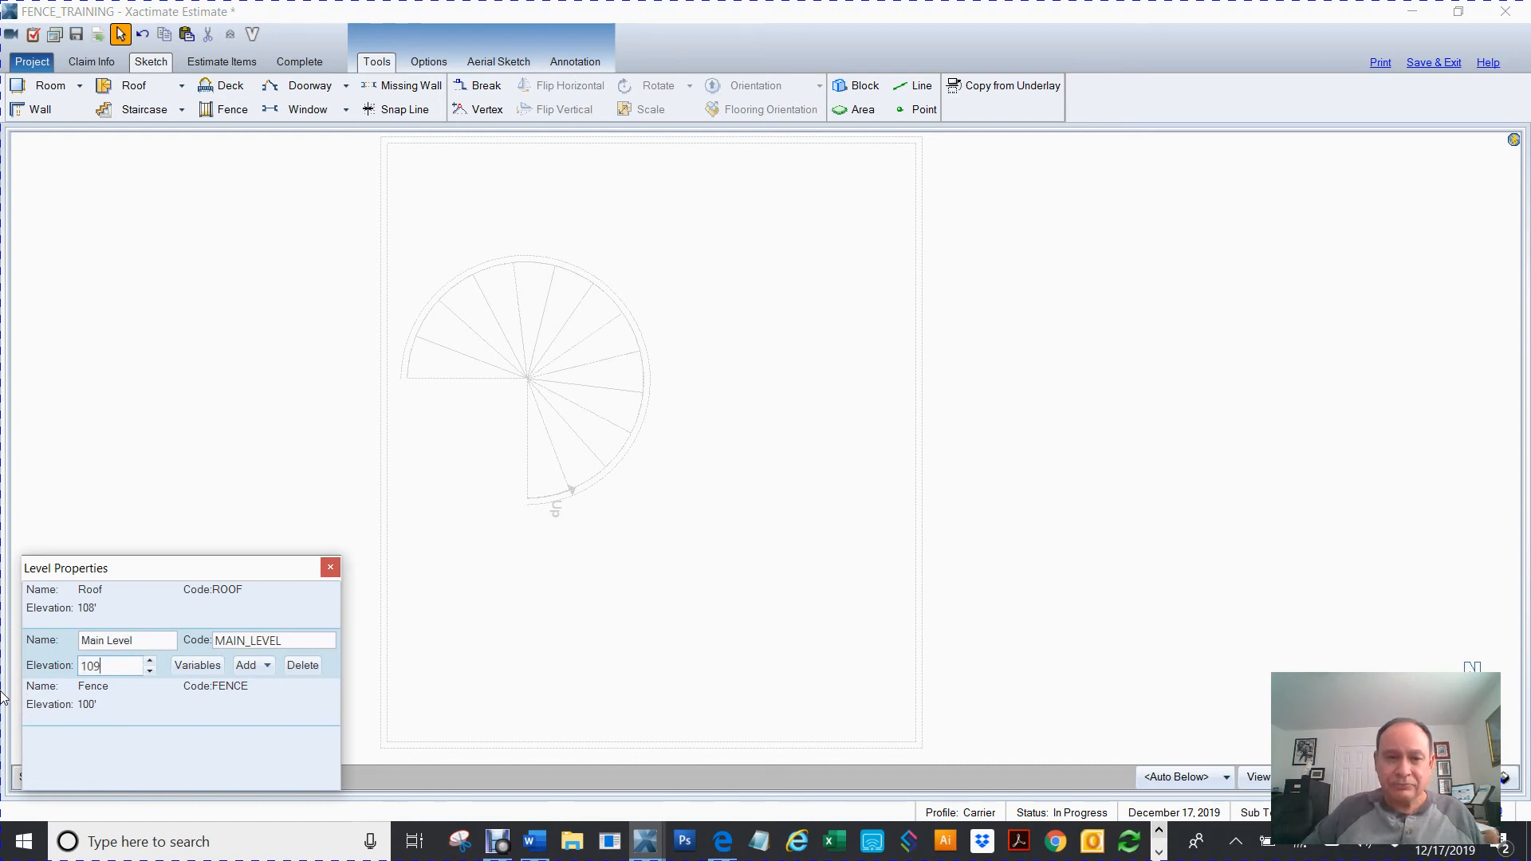
{"action": "key", "text": "Return"}
{"action": "left_click", "coordinate": [350, 451]}
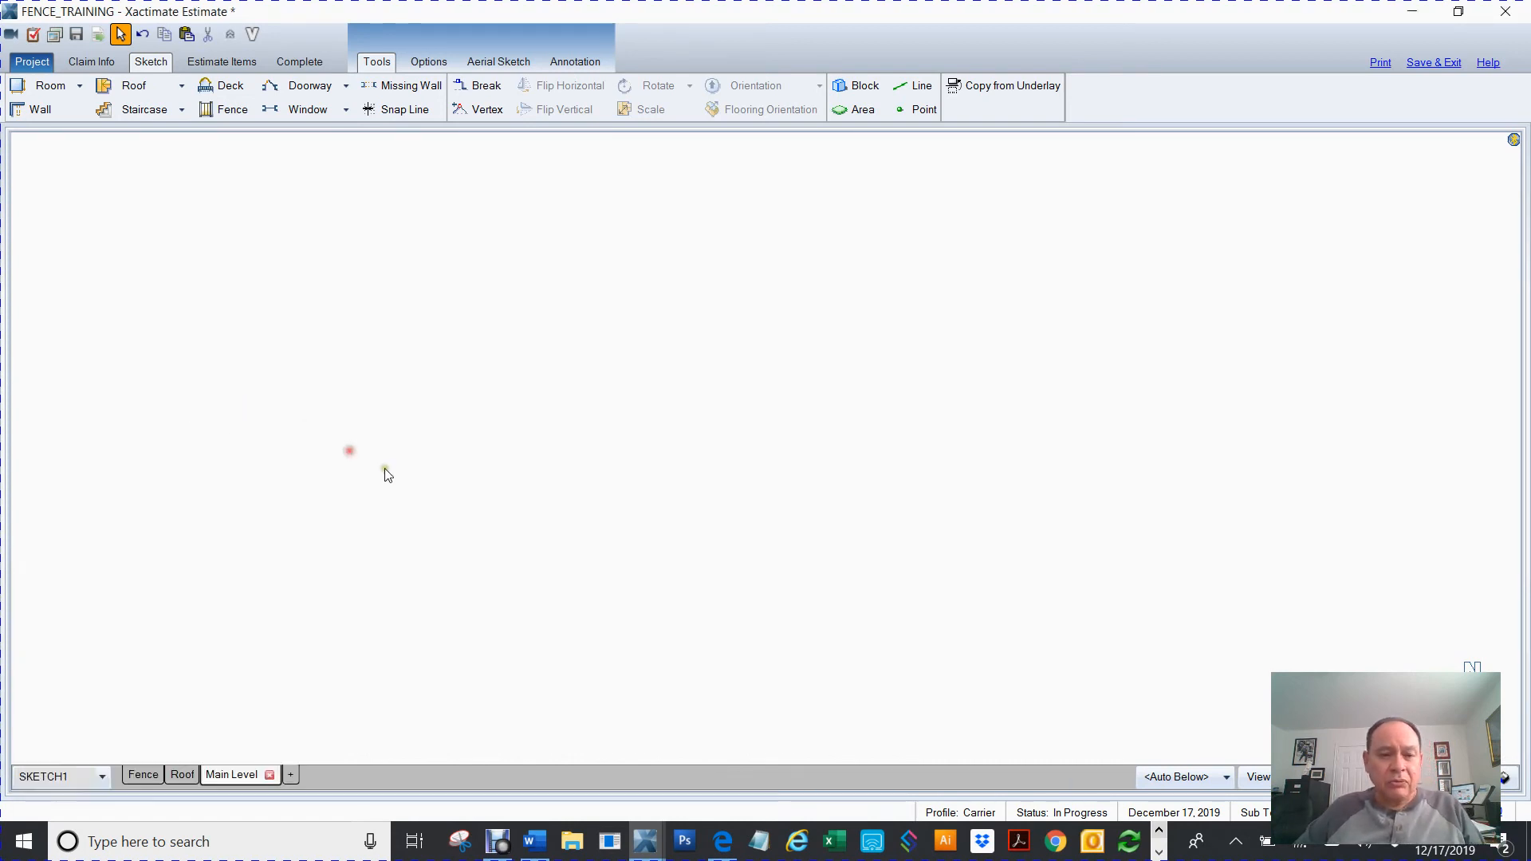
Step: Delete the Roof level and check the Main Level's elevation in its properties
{"action": "left_click", "coordinate": [180, 779]}
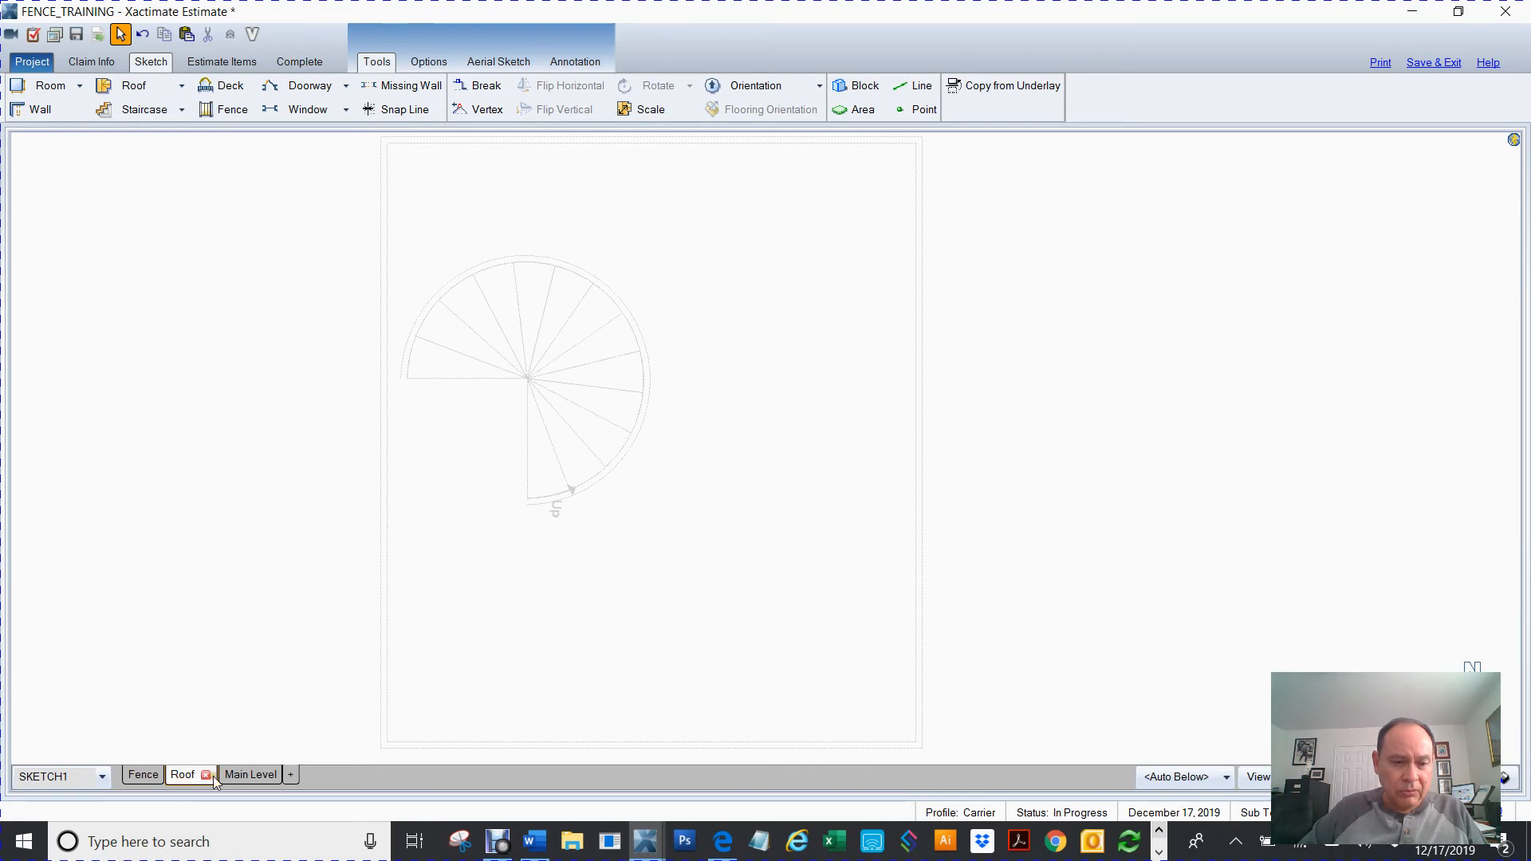
{"action": "left_click", "coordinate": [207, 776]}
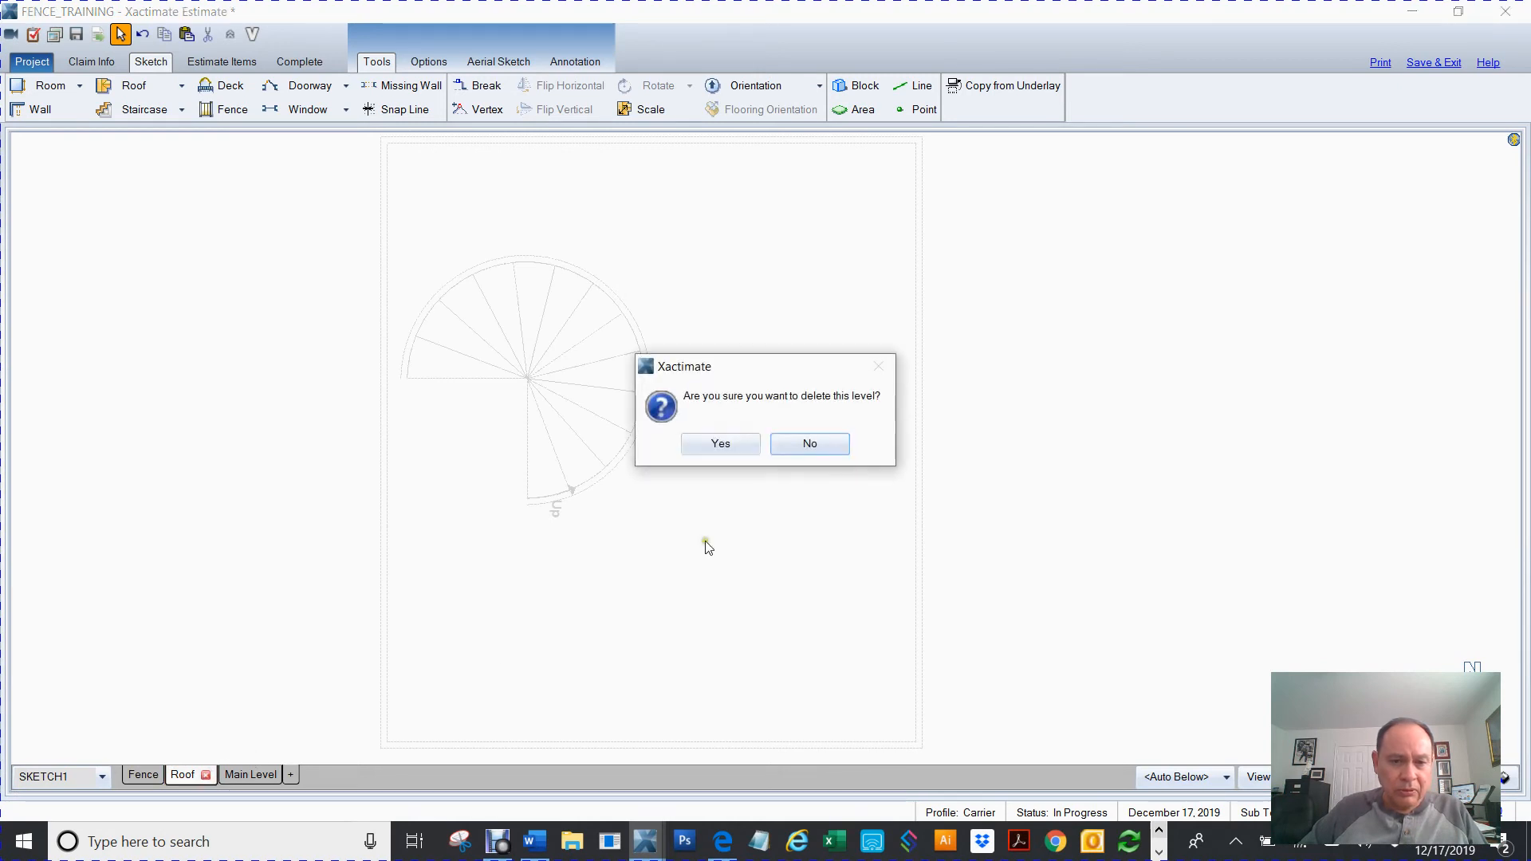
{"action": "left_click", "coordinate": [721, 445]}
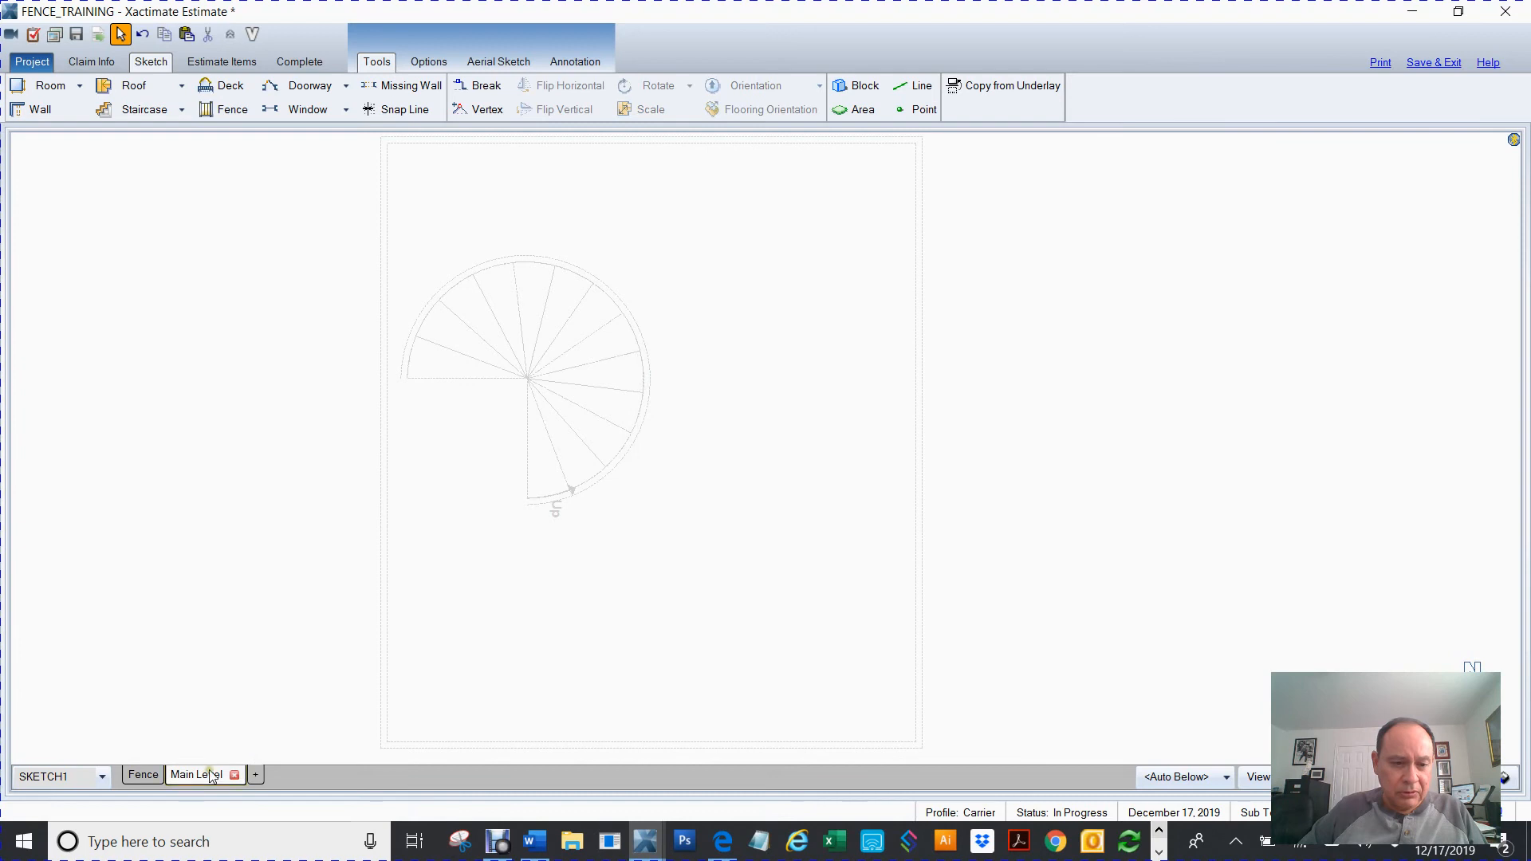
{"action": "right_click", "coordinate": [211, 774]}
{"action": "left_click", "coordinate": [180, 758]}
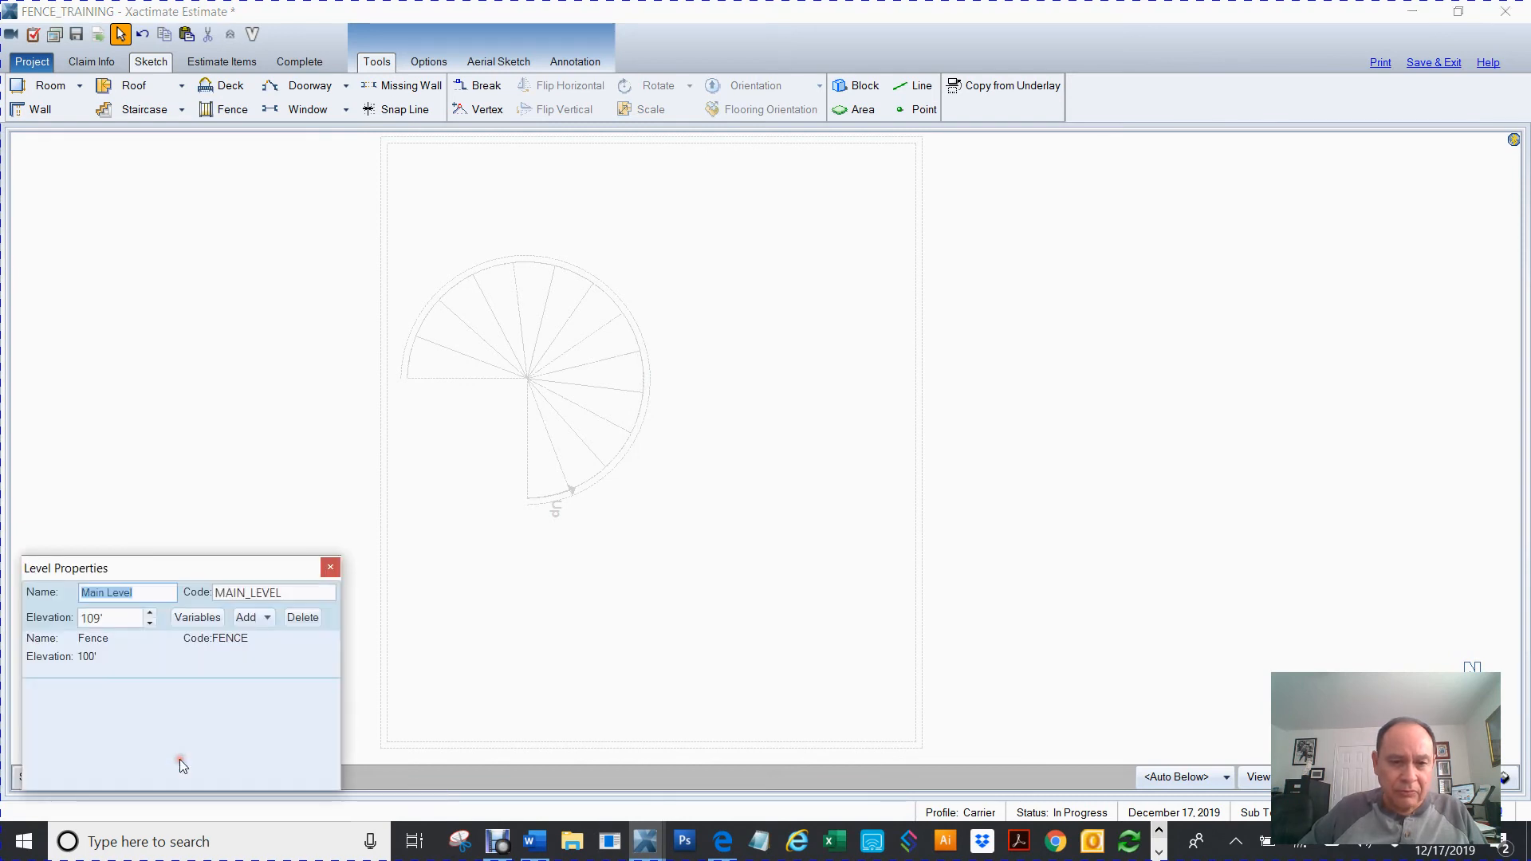
{"action": "left_click", "coordinate": [309, 292]}
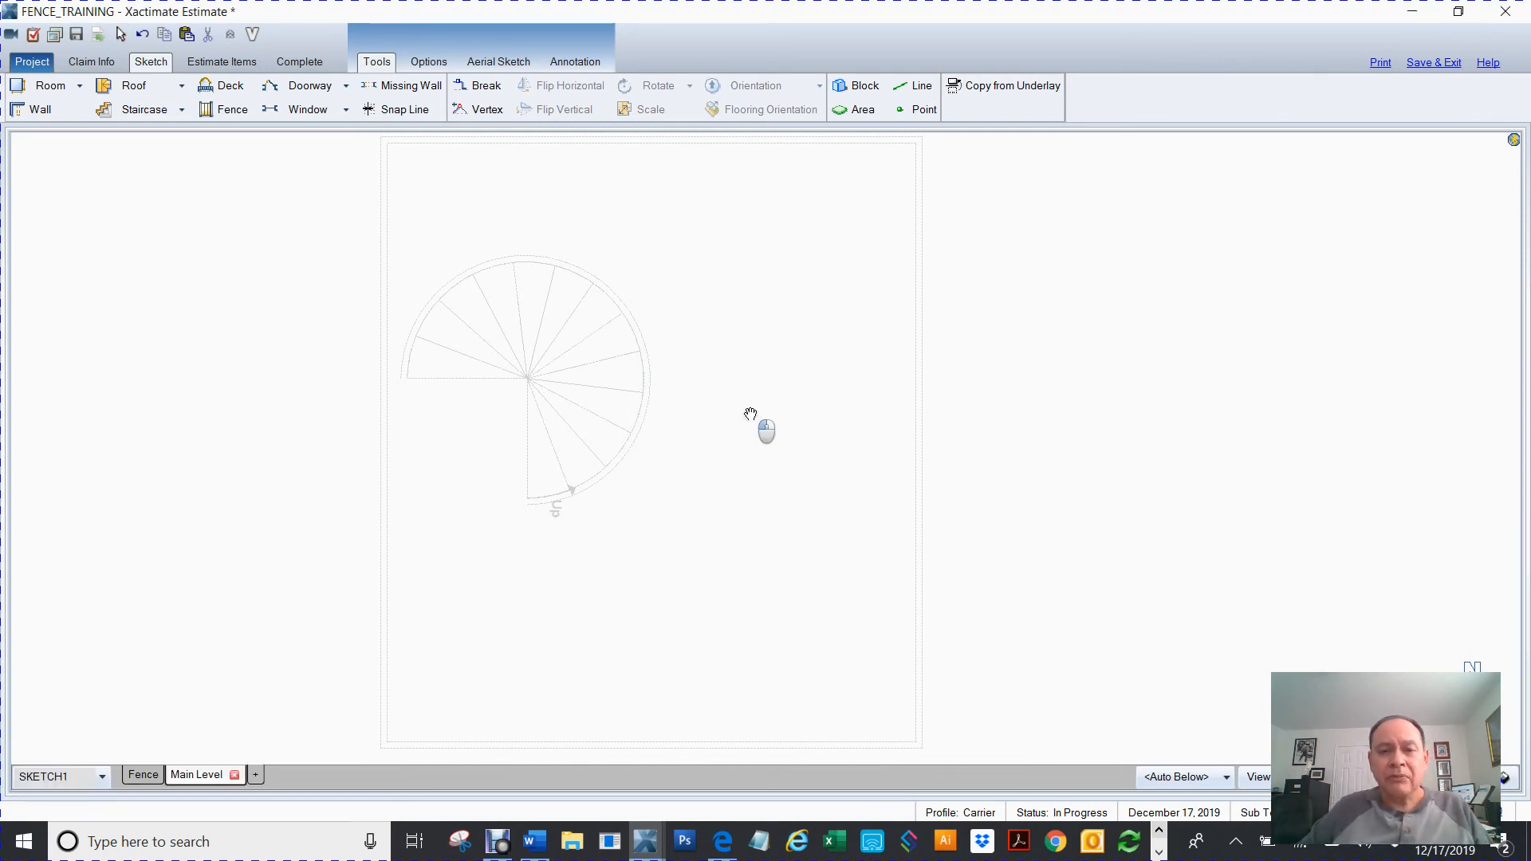
Step: Delete the Dwelling room and its surrounding frame and image from the Main Level
{"action": "left_click_drag", "start_coordinate": [756, 420], "coordinate": [890, 420]}
{"action": "scroll", "coordinate": [891, 420], "scroll_direction": "down", "scroll_amount": 4}
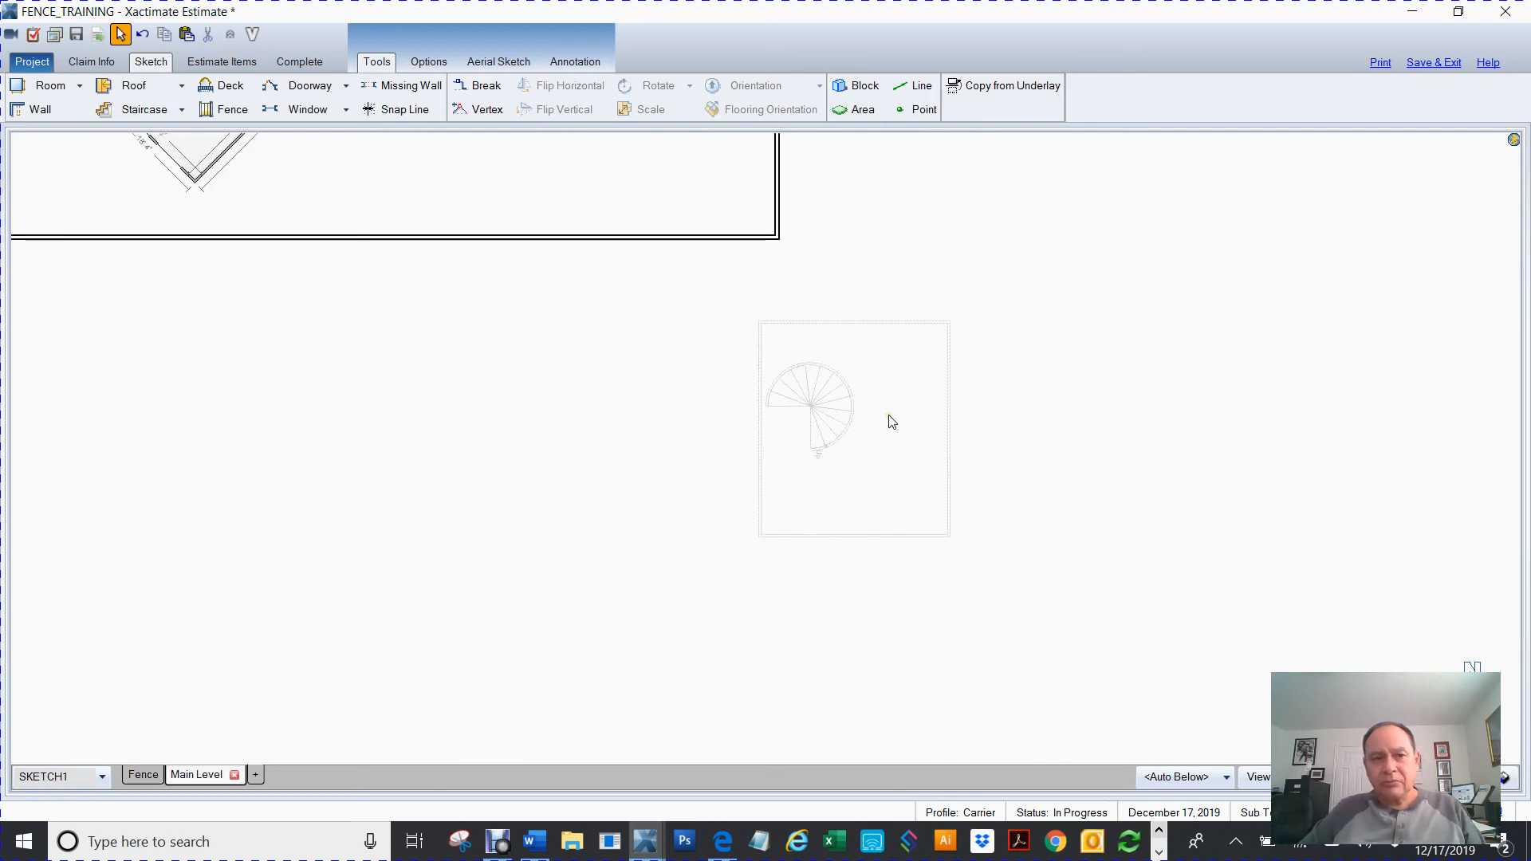
{"action": "scroll", "coordinate": [892, 422], "scroll_direction": "down", "scroll_amount": 3}
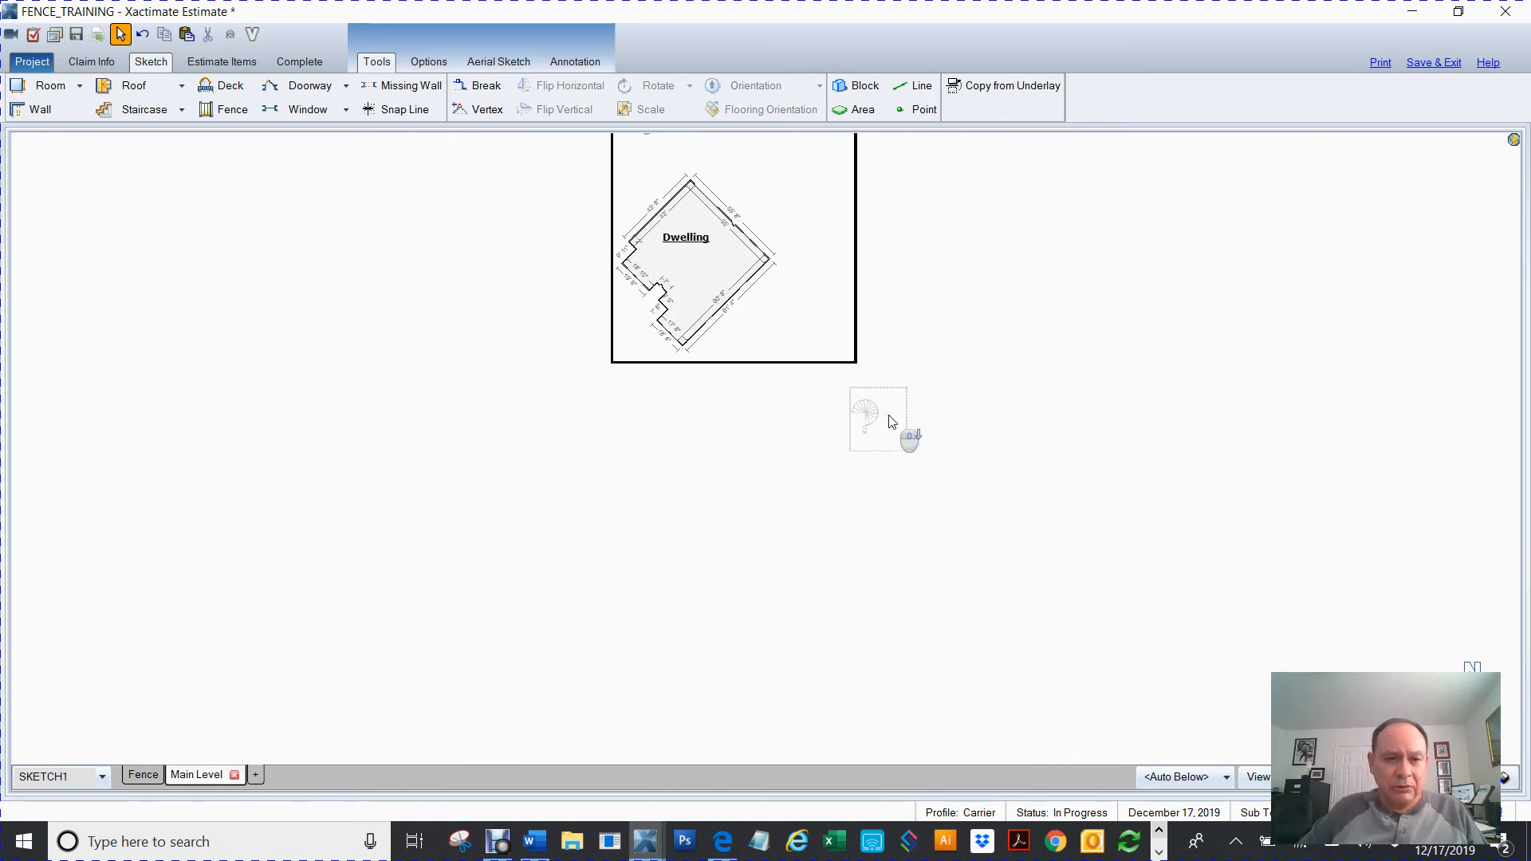
{"action": "scroll", "coordinate": [591, 450], "scroll_direction": "down", "scroll_amount": 2}
{"action": "left_click_drag", "start_coordinate": [494, 456], "coordinate": [803, 164]}
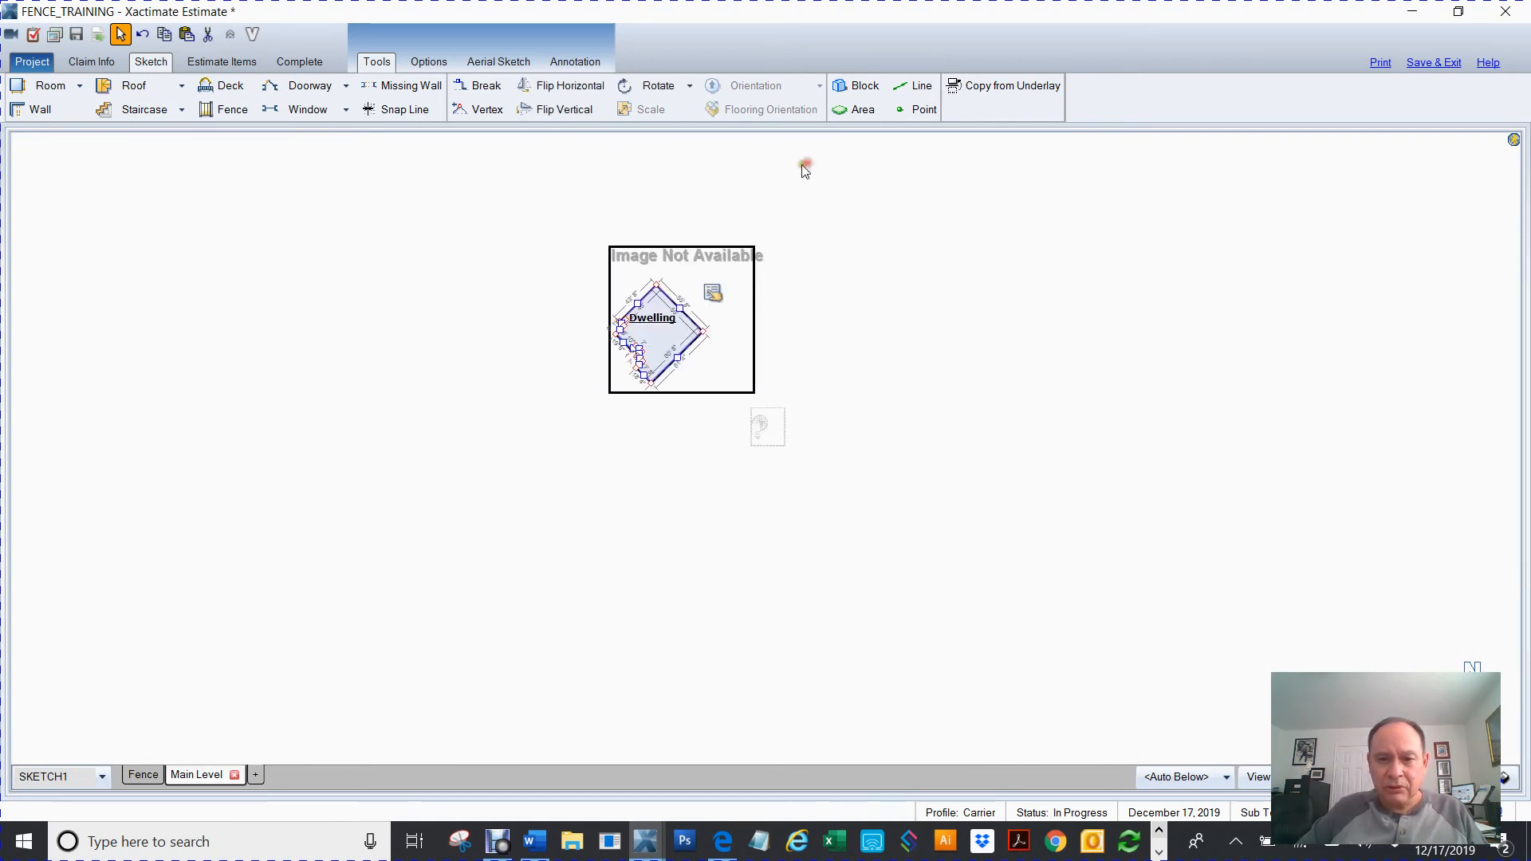
{"action": "key", "text": "Delete"}
{"action": "left_click", "coordinate": [661, 271]}
{"action": "key", "text": "Delete"}
{"action": "left_click", "coordinate": [712, 256]}
{"action": "key", "text": "Delete"}
Step: Copy Room3 (1), Hallway, Living Room and Dining Room from the underlay onto the Main Level
{"action": "scroll", "coordinate": [887, 527], "scroll_direction": "up", "scroll_amount": 7}
{"action": "left_click_drag", "start_coordinate": [656, 366], "coordinate": [845, 627]}
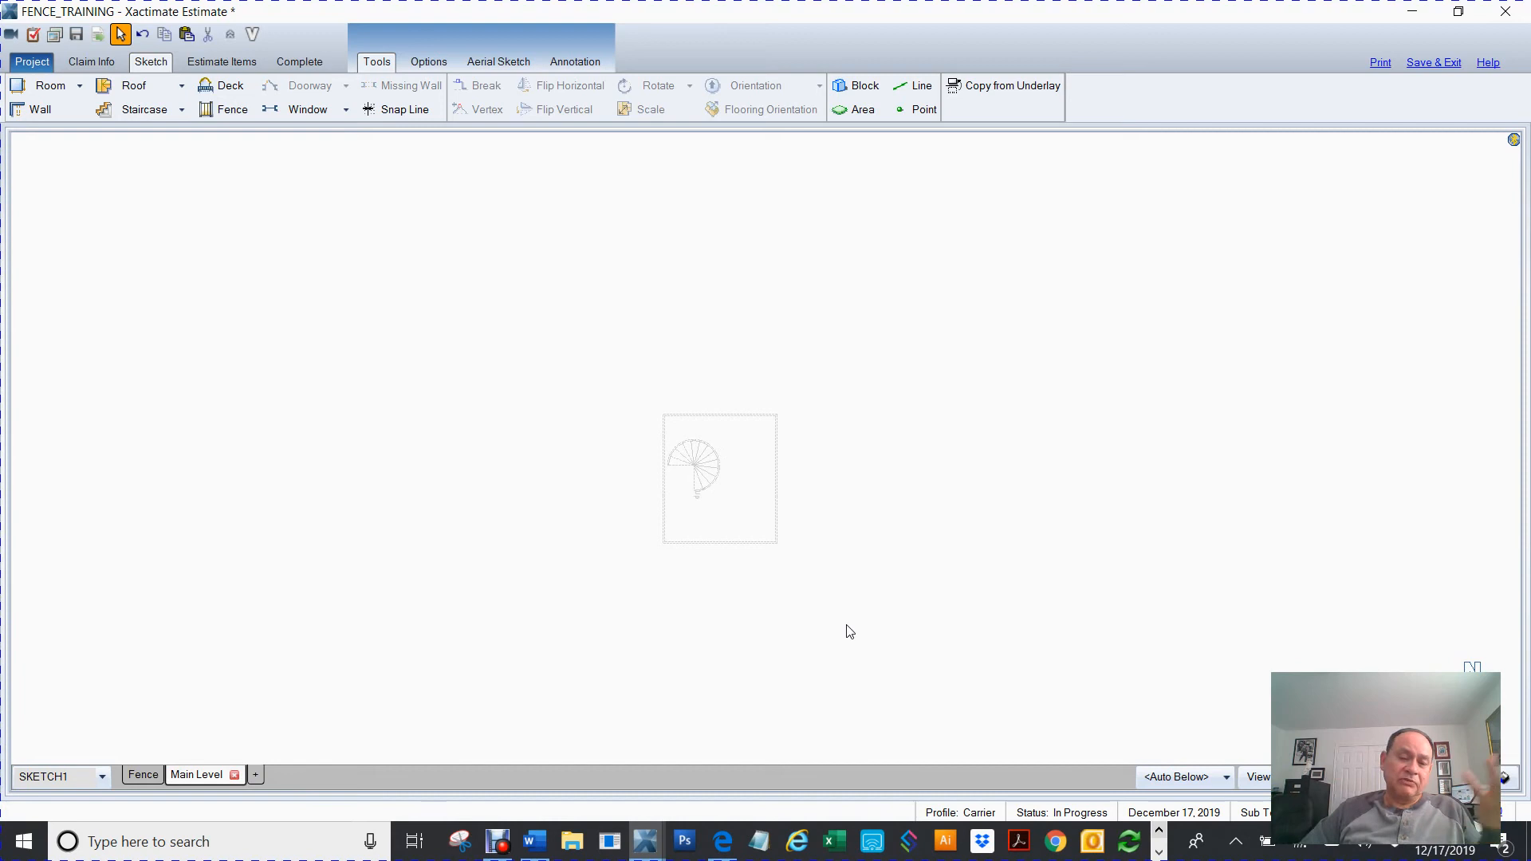
{"action": "left_click", "coordinate": [991, 83]}
{"action": "left_click", "coordinate": [758, 459]}
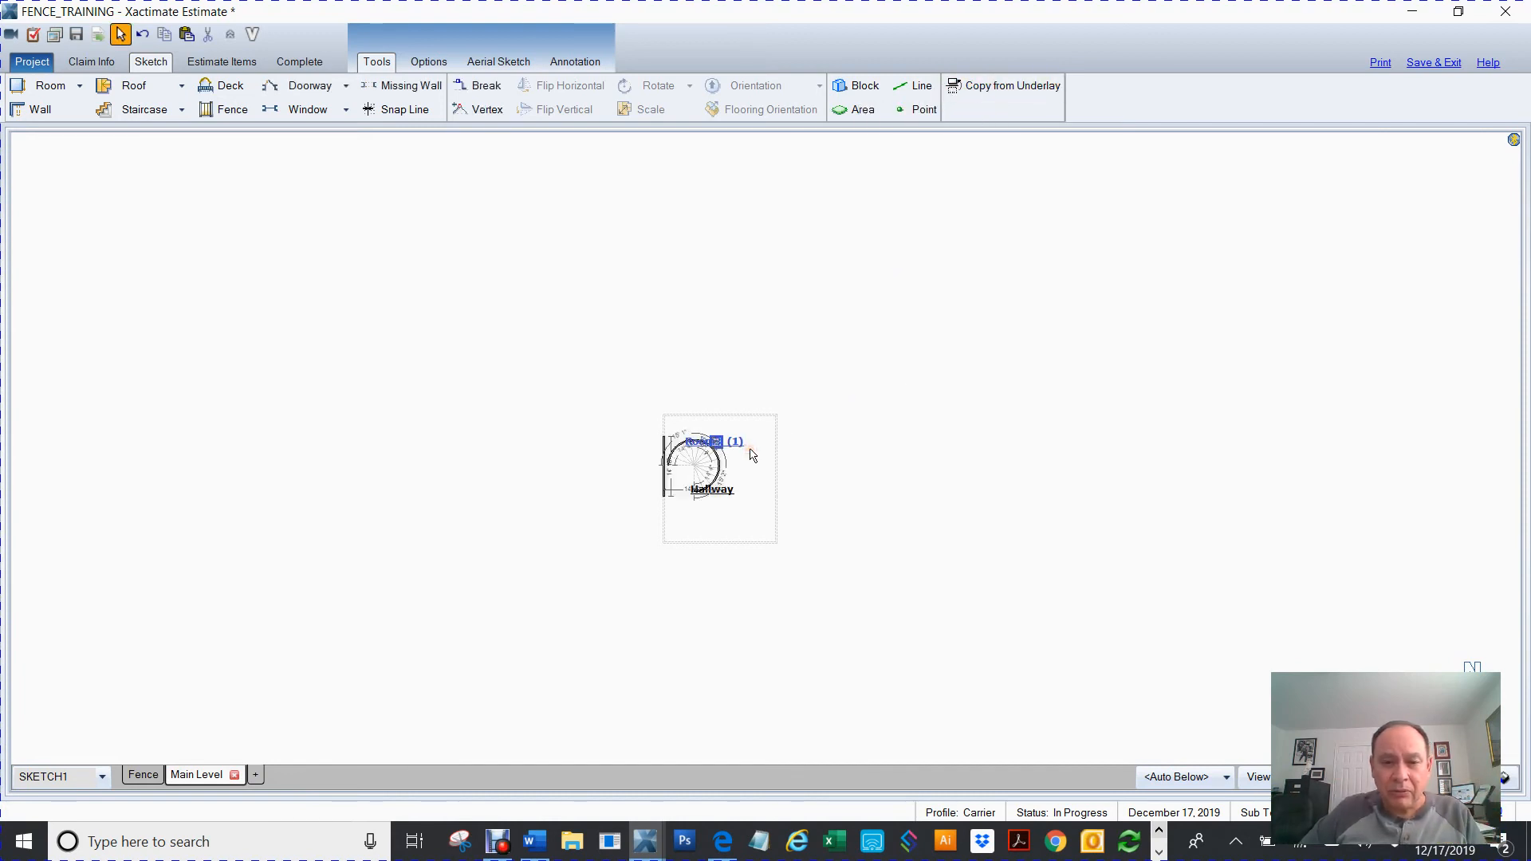
{"action": "left_click", "coordinate": [993, 89]}
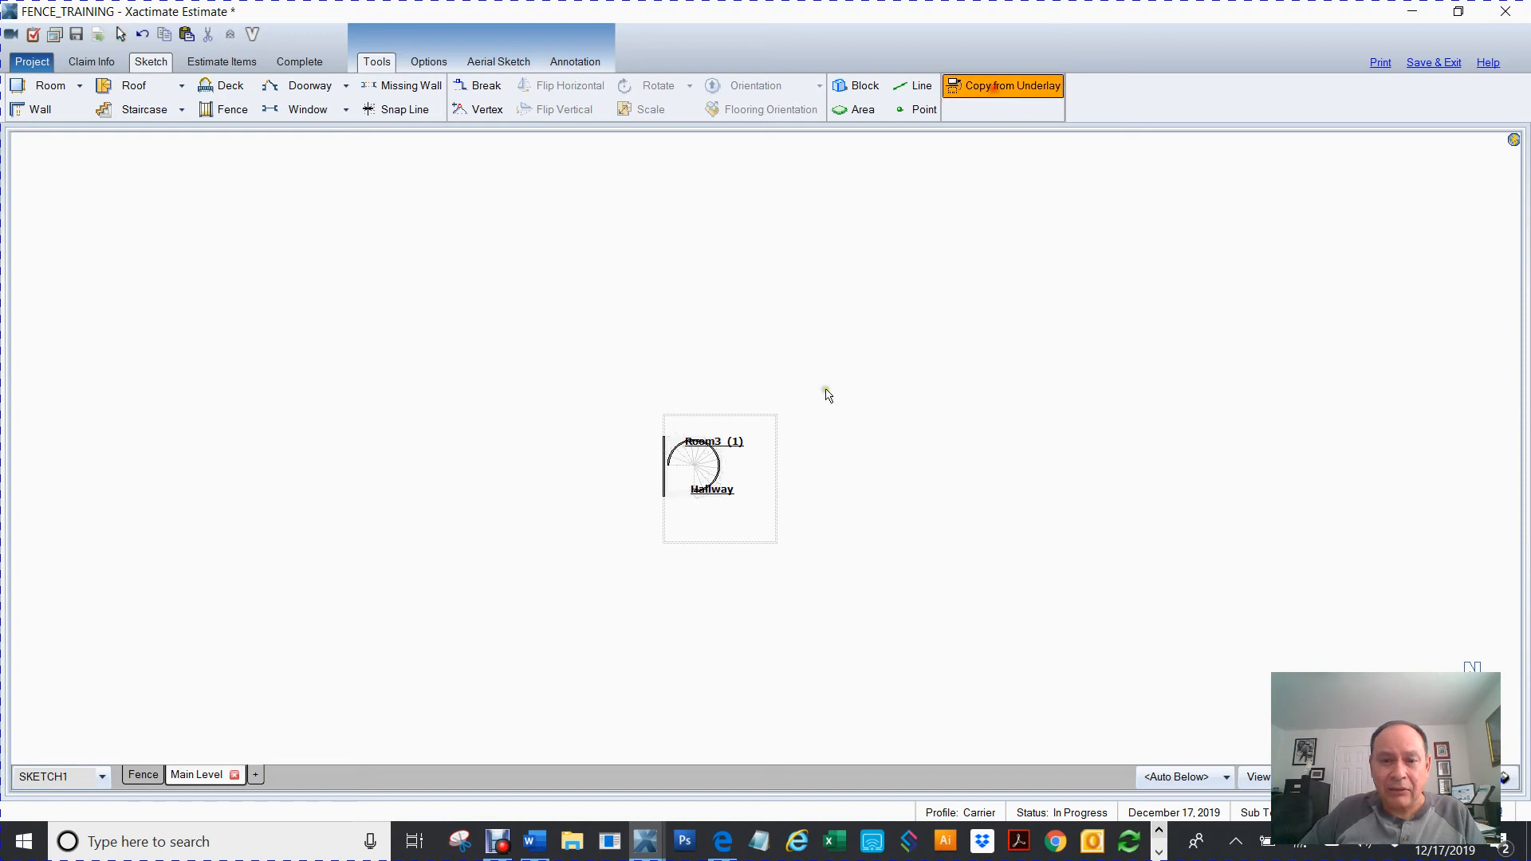
{"action": "left_click", "coordinate": [768, 421]}
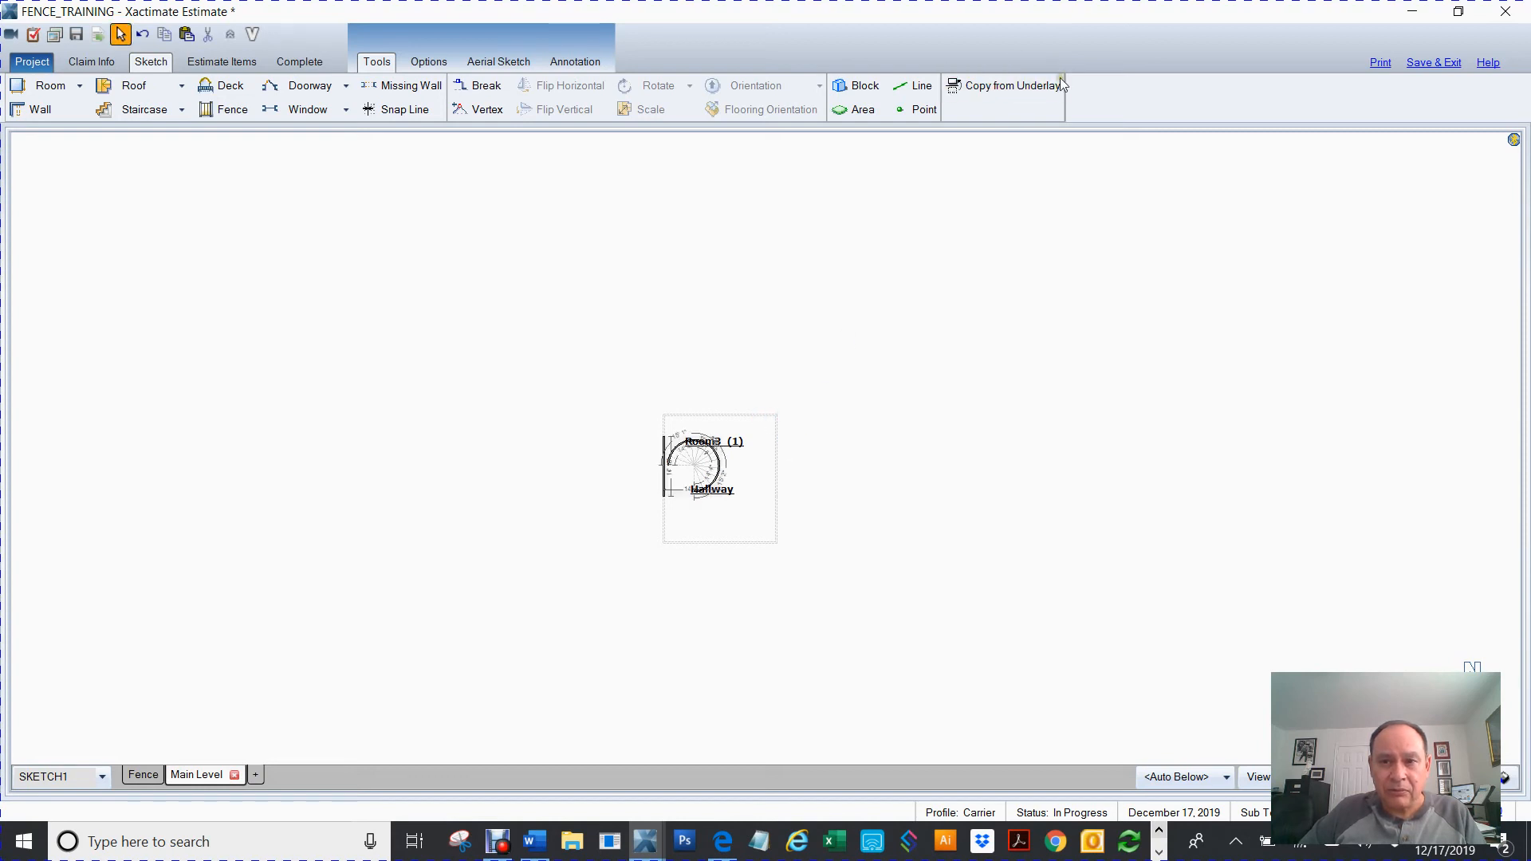
{"action": "left_click", "coordinate": [1002, 94]}
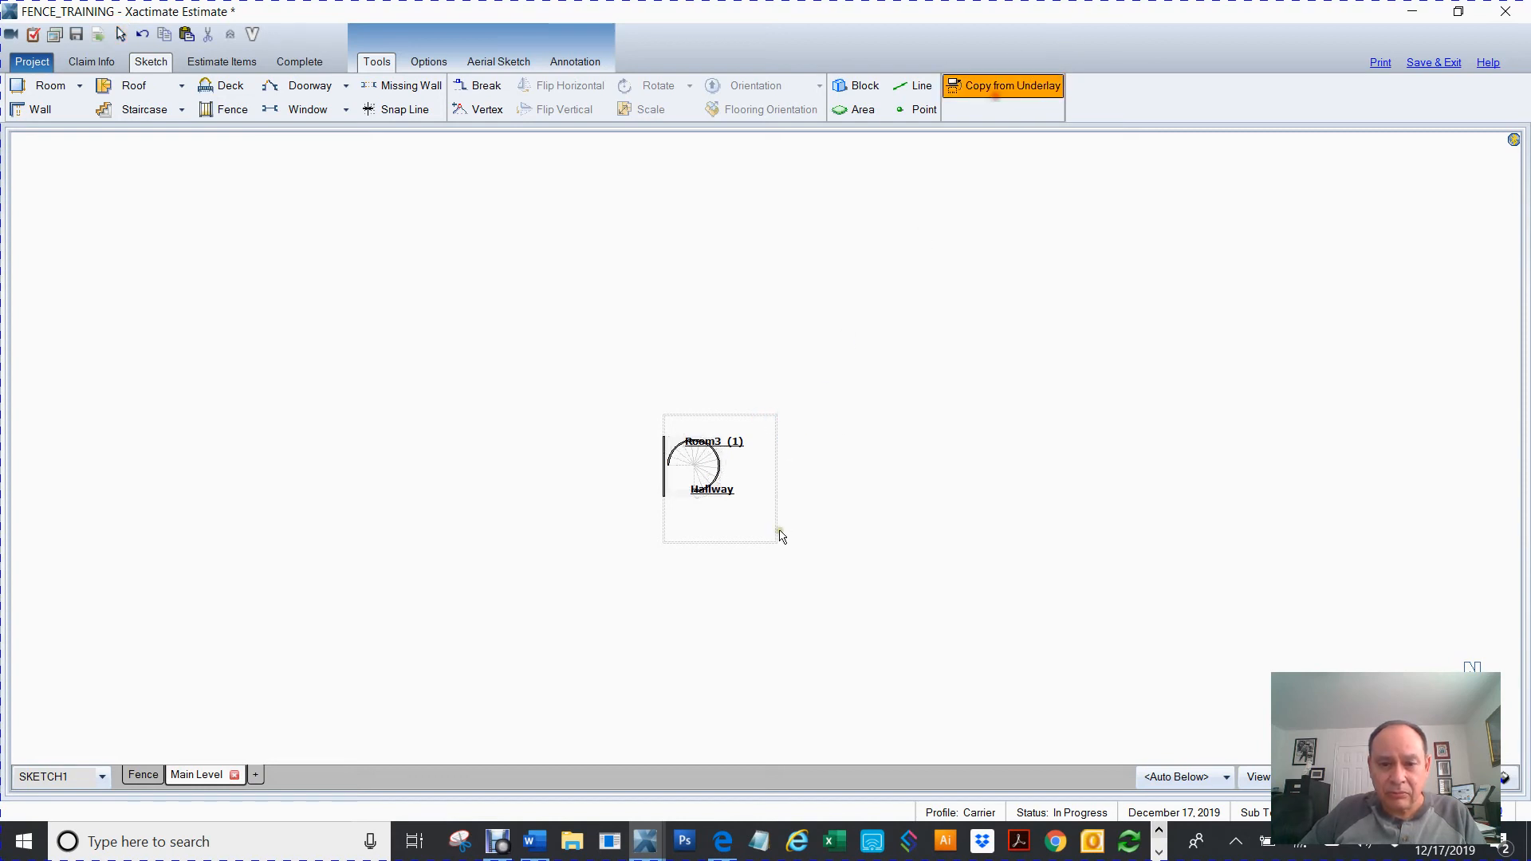
{"action": "left_click", "coordinate": [734, 533]}
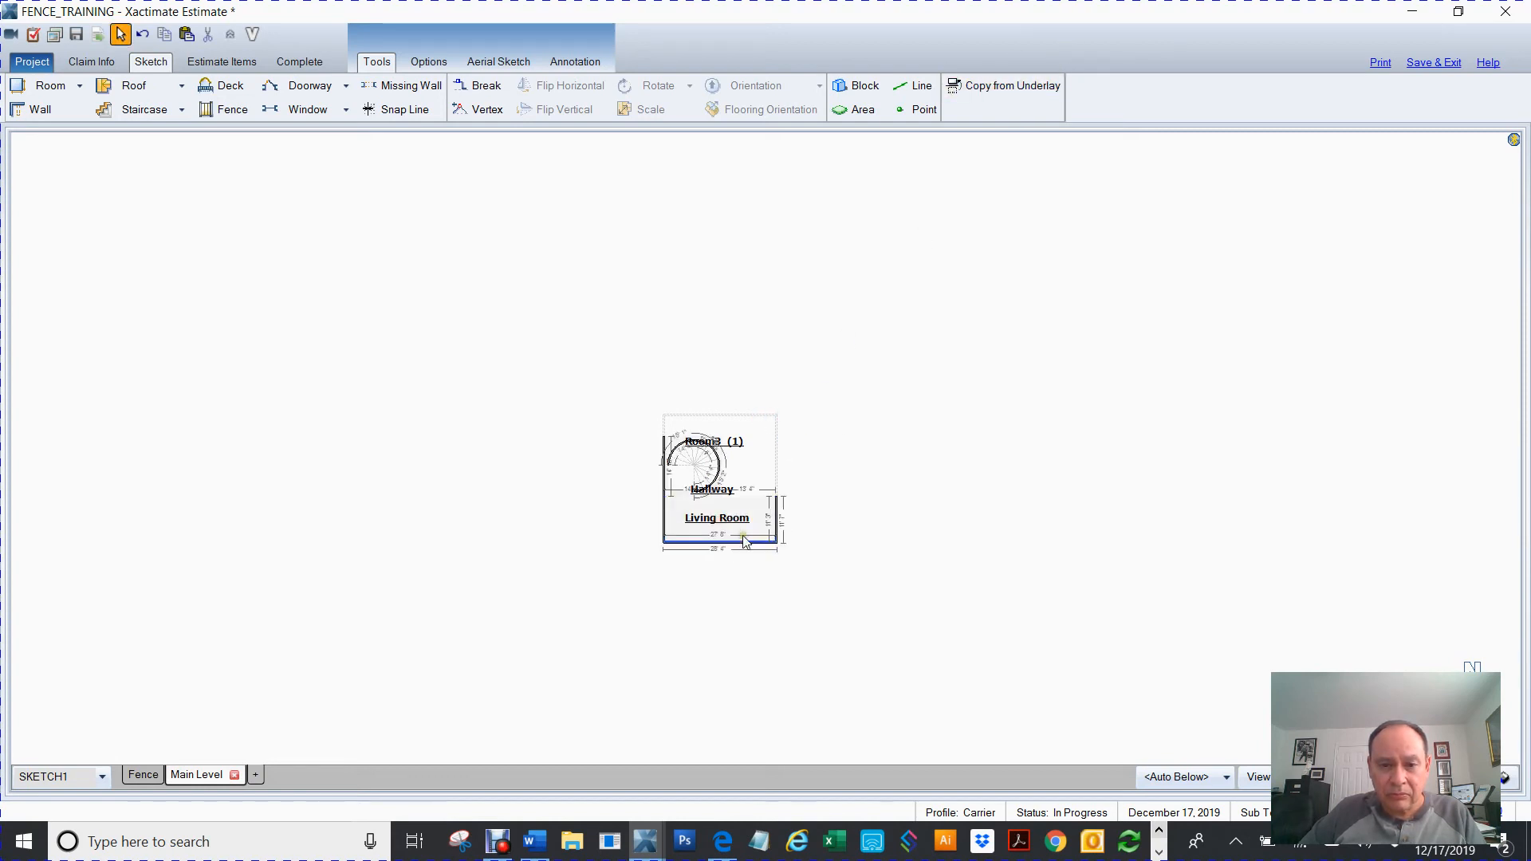
{"action": "left_click", "coordinate": [1026, 94]}
{"action": "left_click", "coordinate": [765, 473]}
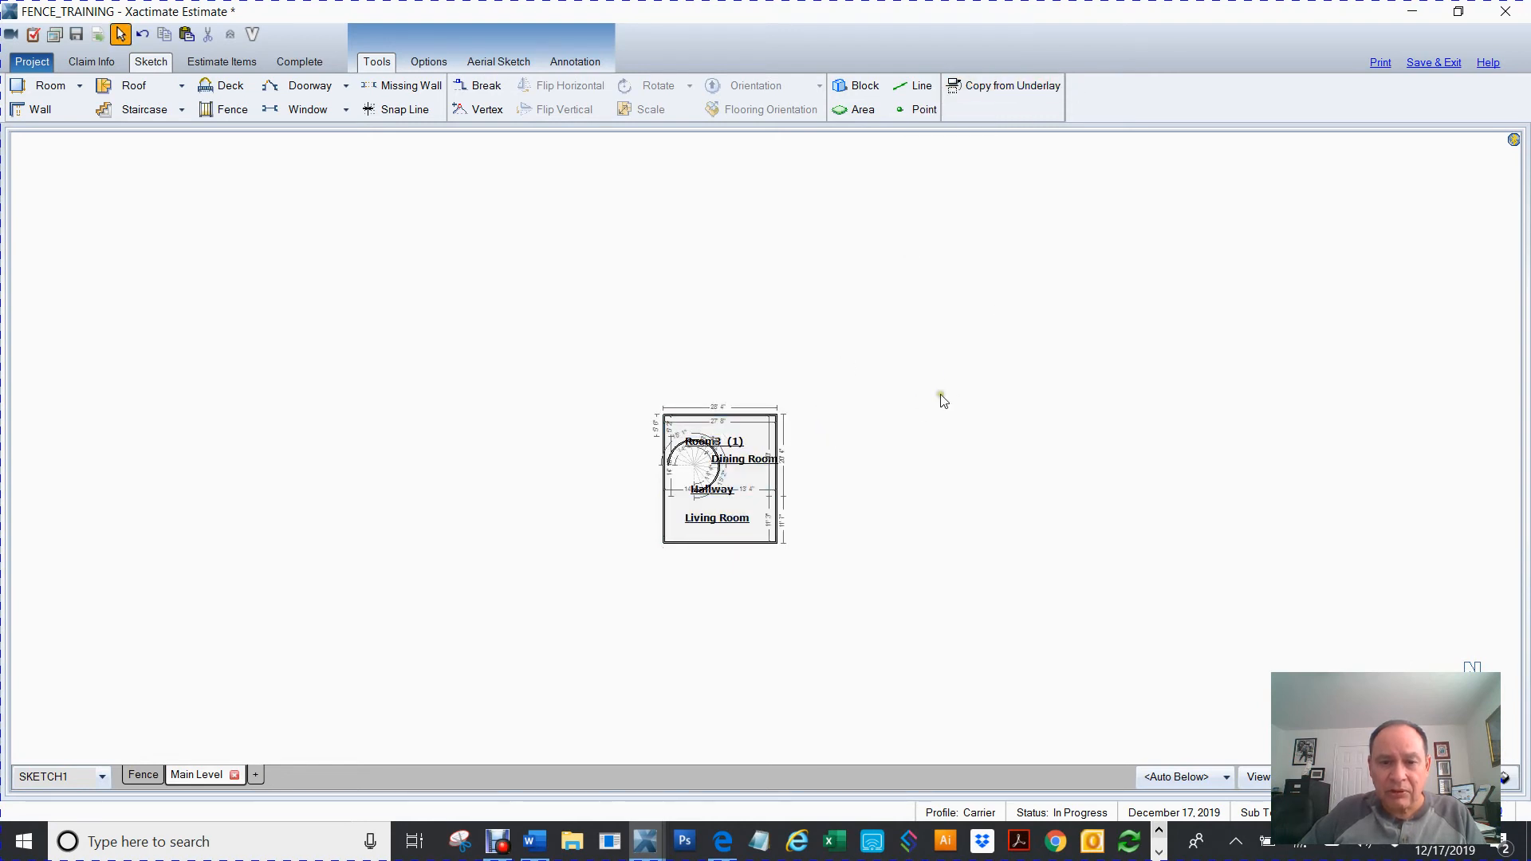
Step: Examine the copied rooms and the curved wall around the stair opening on the Main Level plan
{"action": "scroll", "coordinate": [944, 398], "scroll_direction": "down", "scroll_amount": 2}
{"action": "scroll", "coordinate": [944, 402], "scroll_direction": "up", "scroll_amount": 6}
{"action": "left_click_drag", "start_coordinate": [744, 500], "coordinate": [927, 430]}
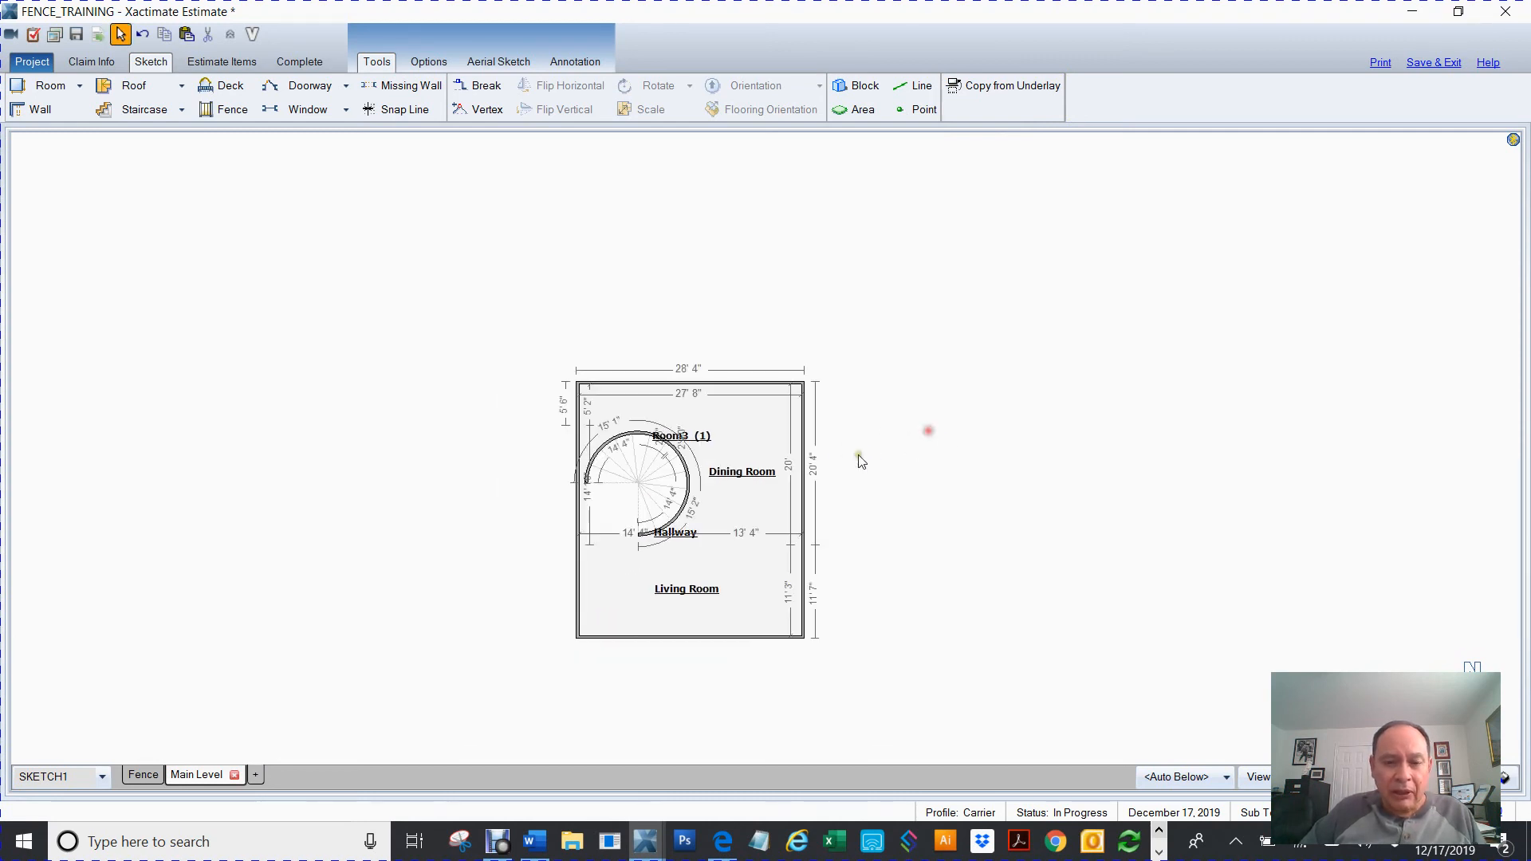
{"action": "left_click", "coordinate": [658, 476]}
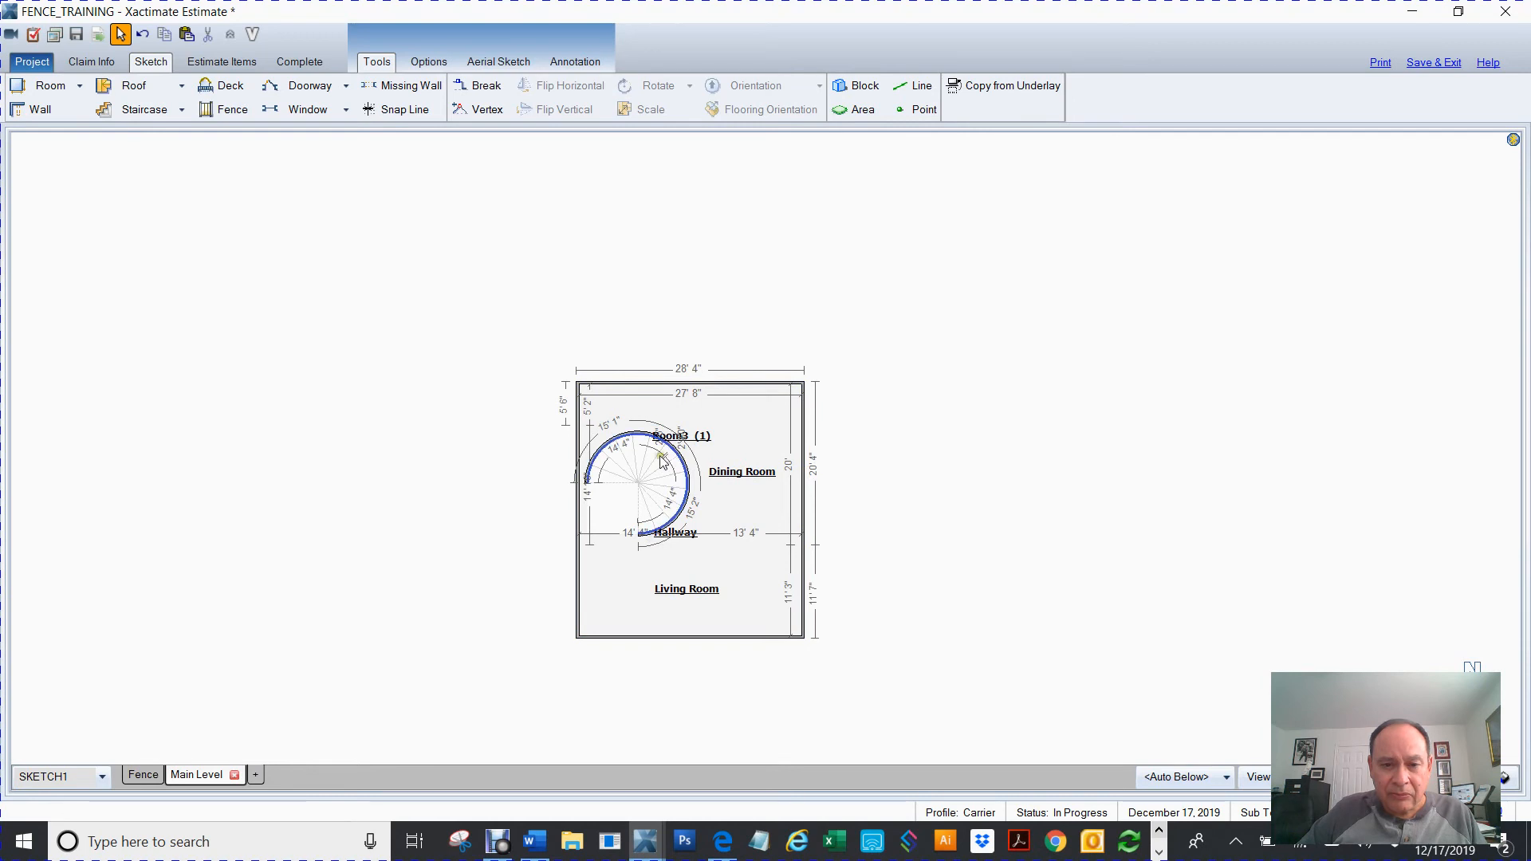
{"action": "left_click", "coordinate": [662, 459]}
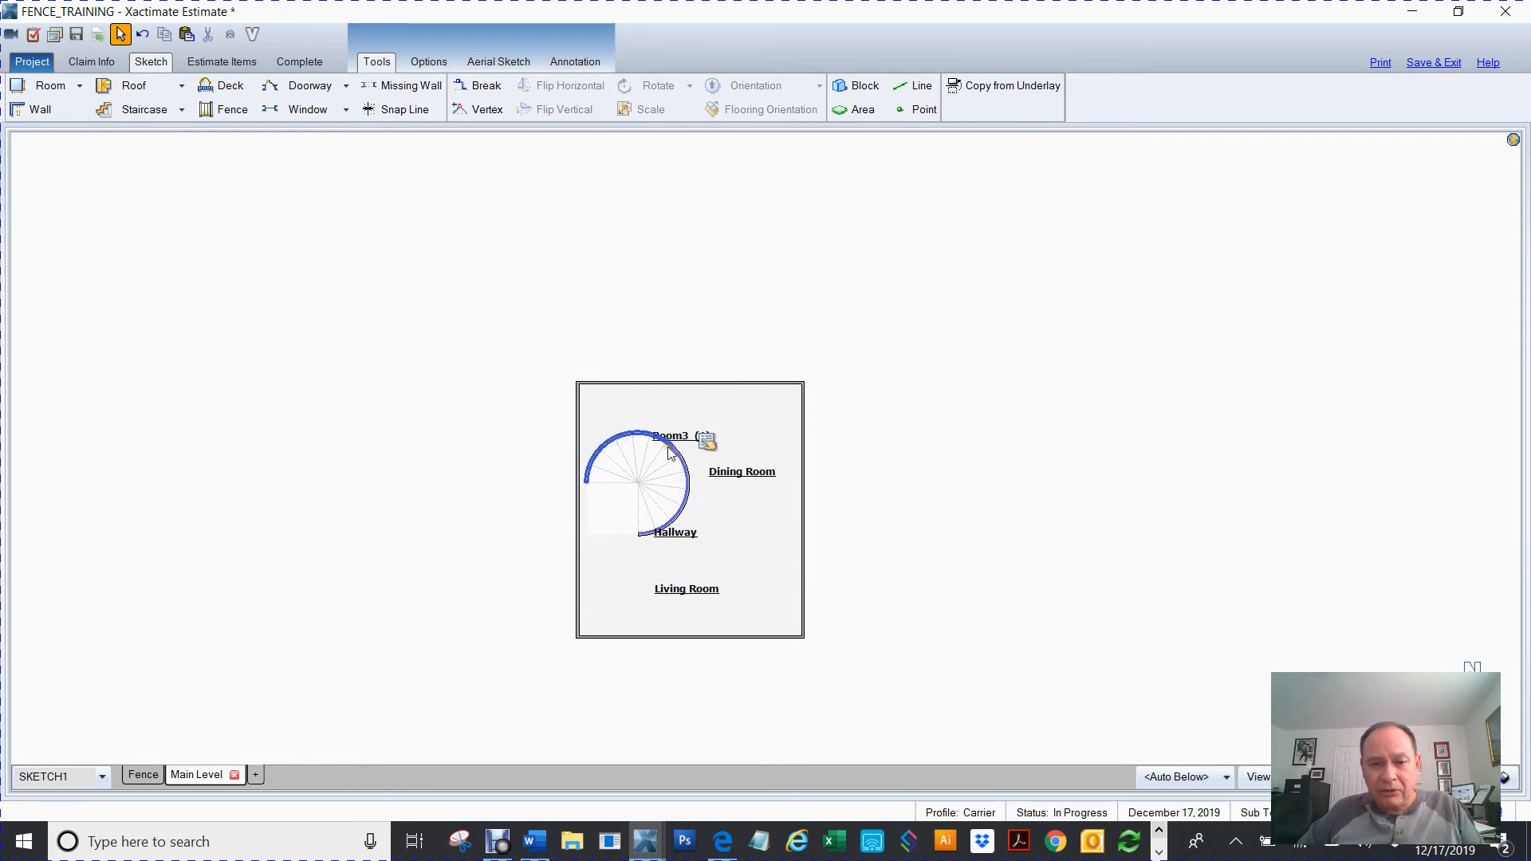
{"action": "left_click", "coordinate": [654, 474]}
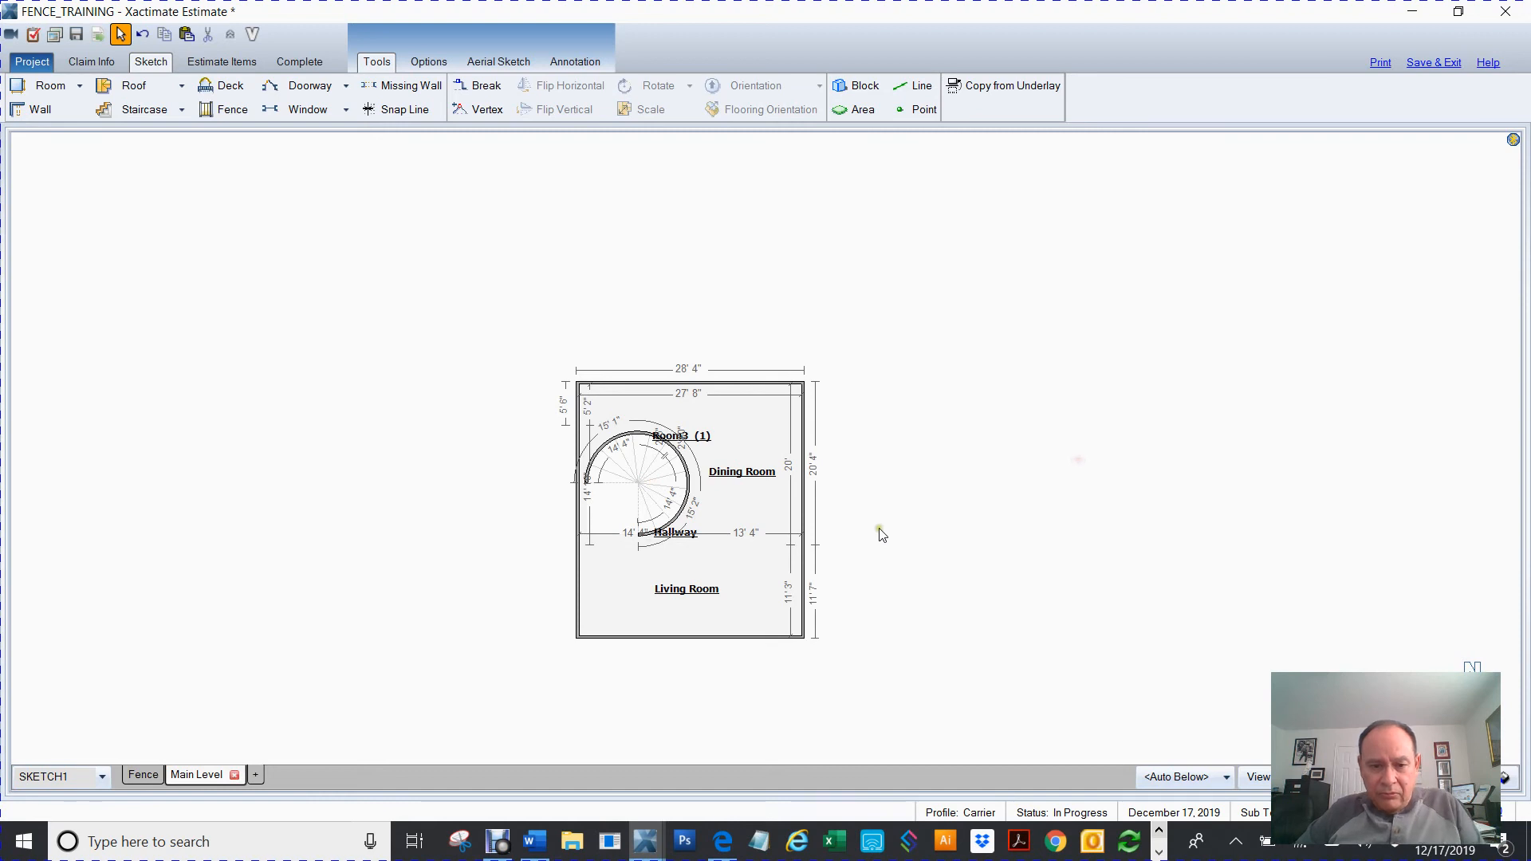
{"action": "scroll", "coordinate": [885, 534], "scroll_direction": "up", "scroll_amount": 3}
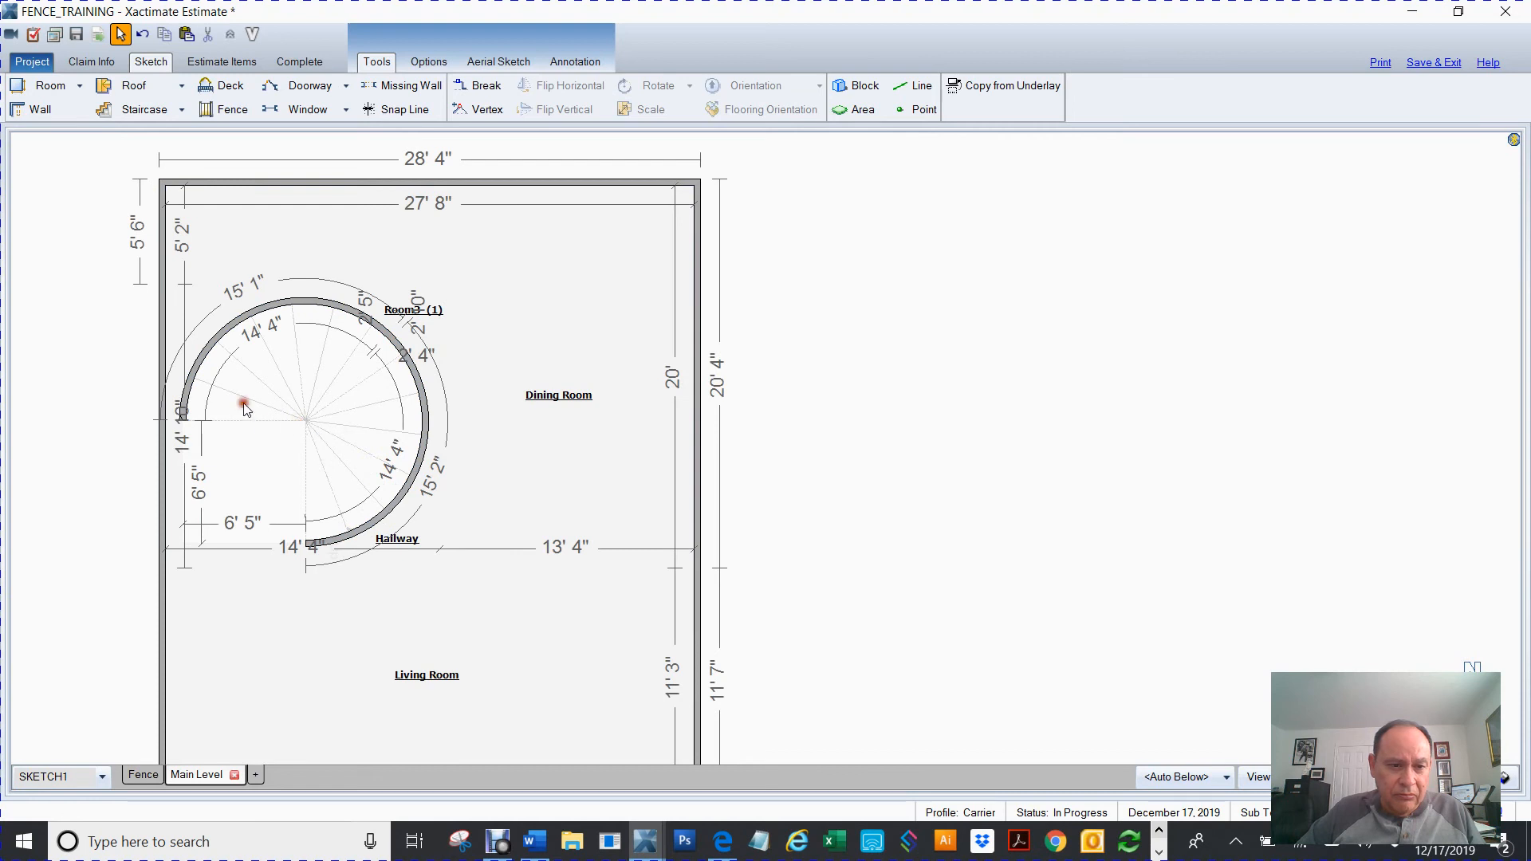
{"action": "scroll", "coordinate": [274, 342], "scroll_direction": "down", "scroll_amount": 3}
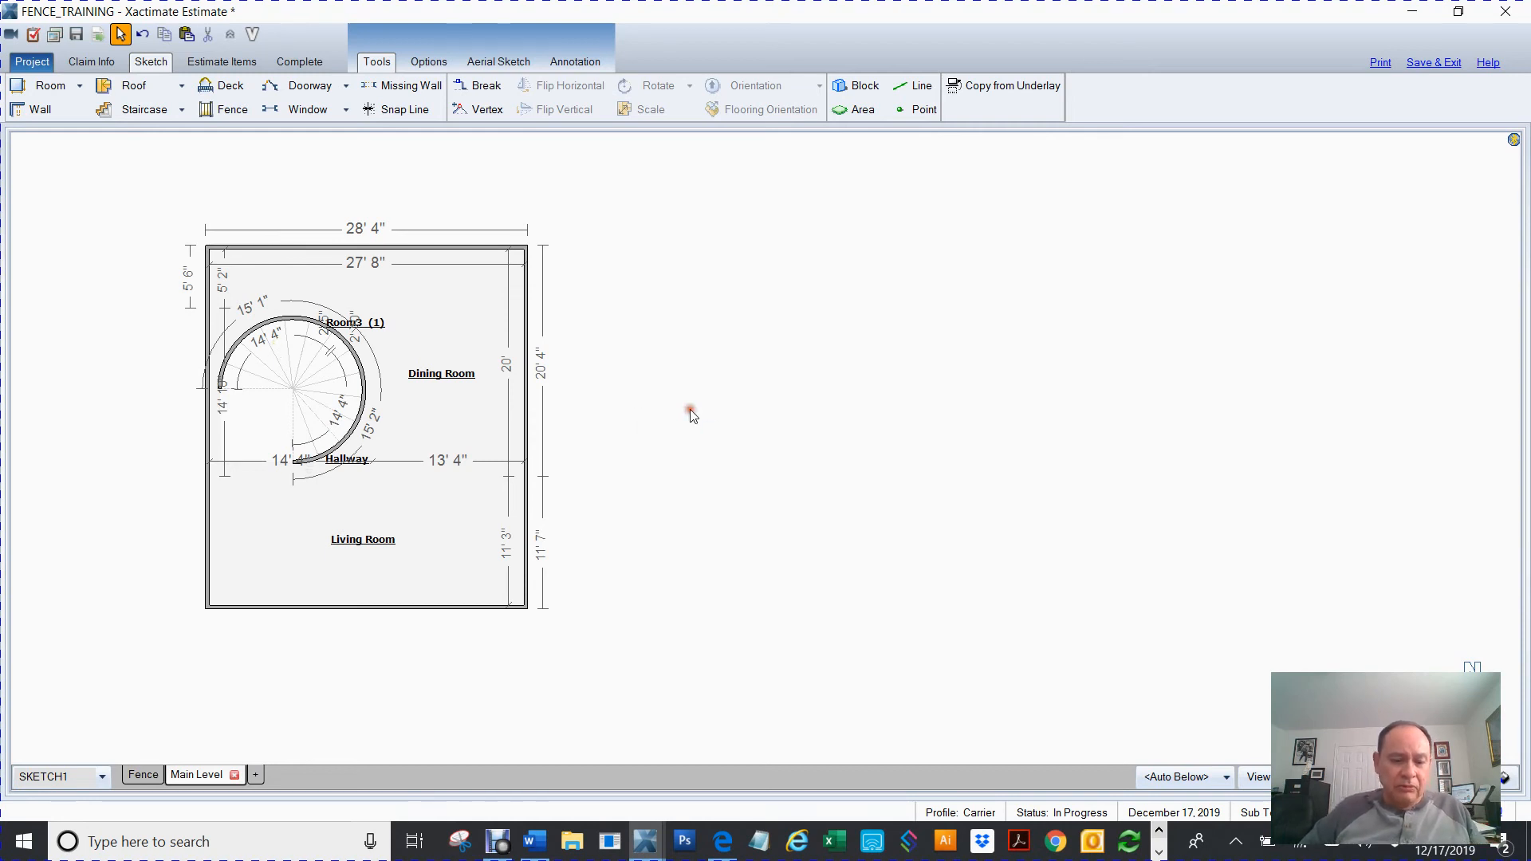
{"action": "scroll", "coordinate": [691, 414], "scroll_direction": "down", "scroll_amount": 2}
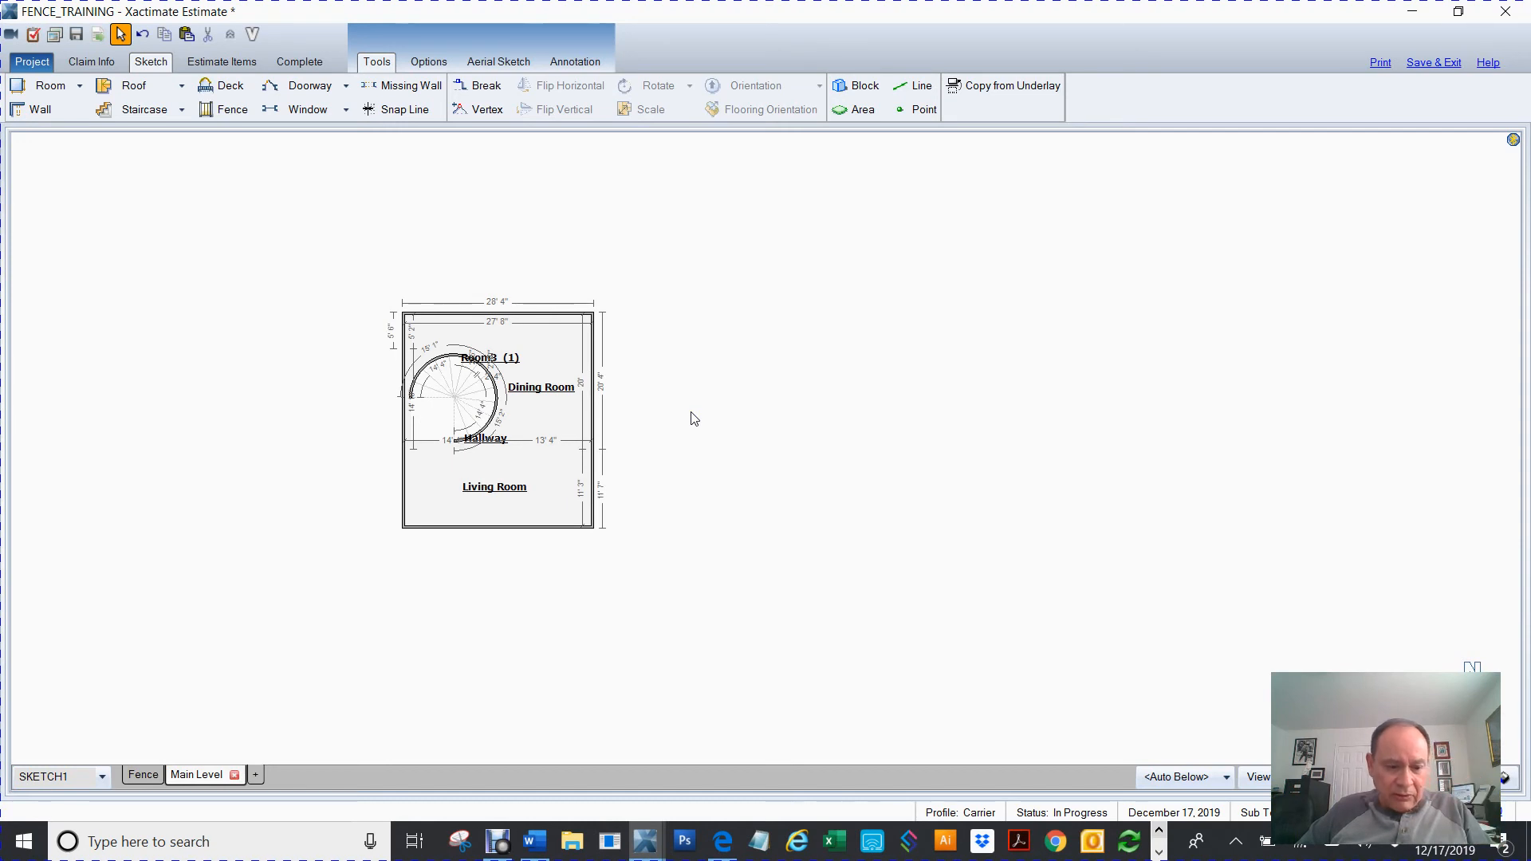
Step: Examine the Main Level alone and all levels together in the 3D view, and return to the plan
{"action": "key", "text": "F8"}
{"action": "mouse_move", "coordinate": [713, 441]}
{"action": "left_mouse_down"}
{"action": "mouse_move", "coordinate": [718, 475]}
{"action": "mouse_move", "coordinate": [864, 213]}
{"action": "mouse_move", "coordinate": [875, 410]}
{"action": "mouse_move", "coordinate": [793, 430]}
{"action": "mouse_move", "coordinate": [717, 421]}
{"action": "left_mouse_up"}
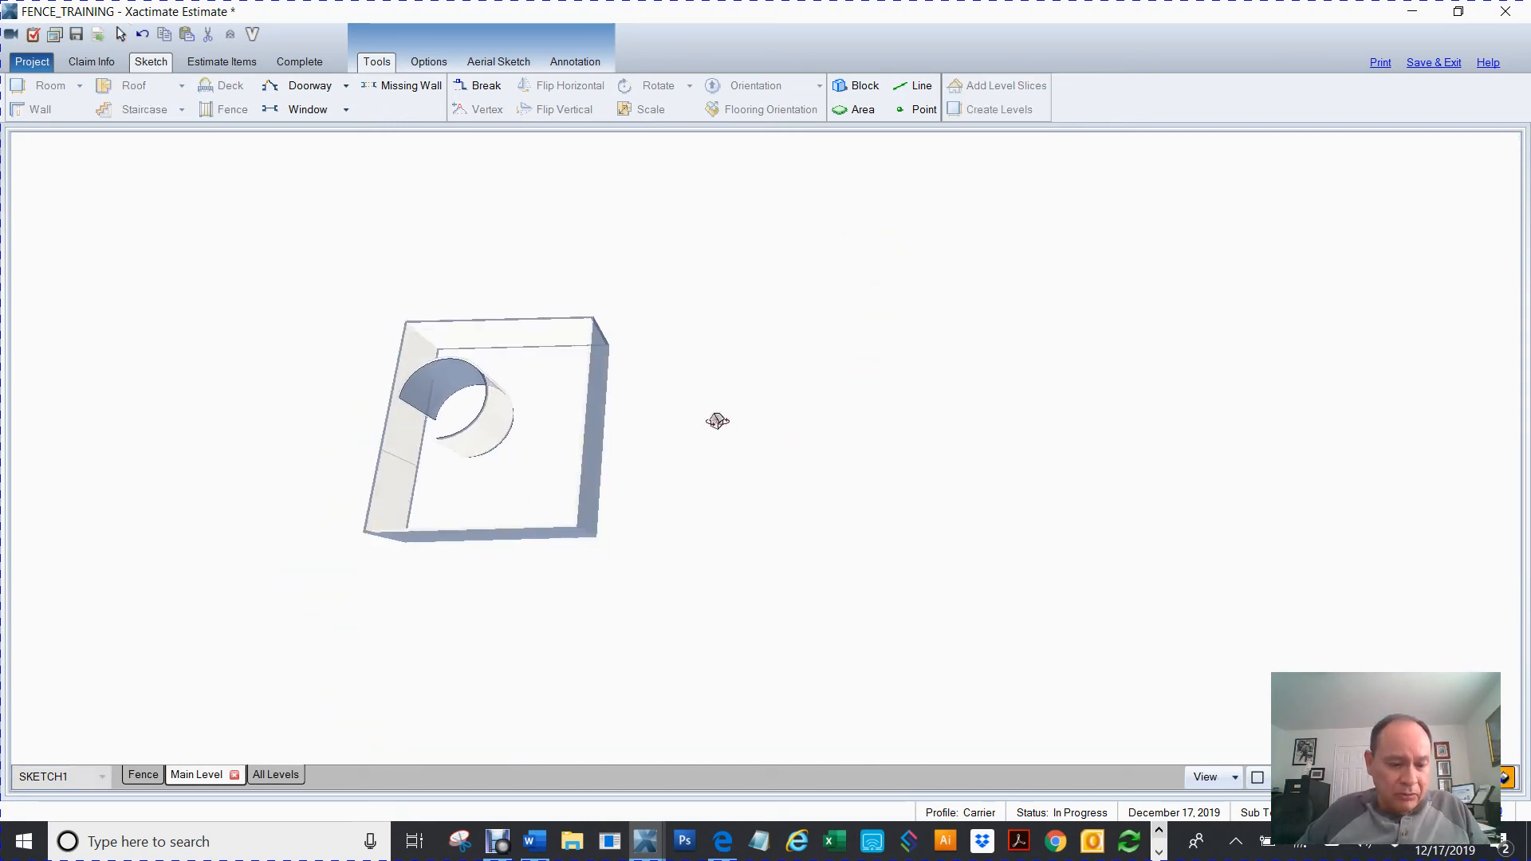
{"action": "key", "text": "F8"}
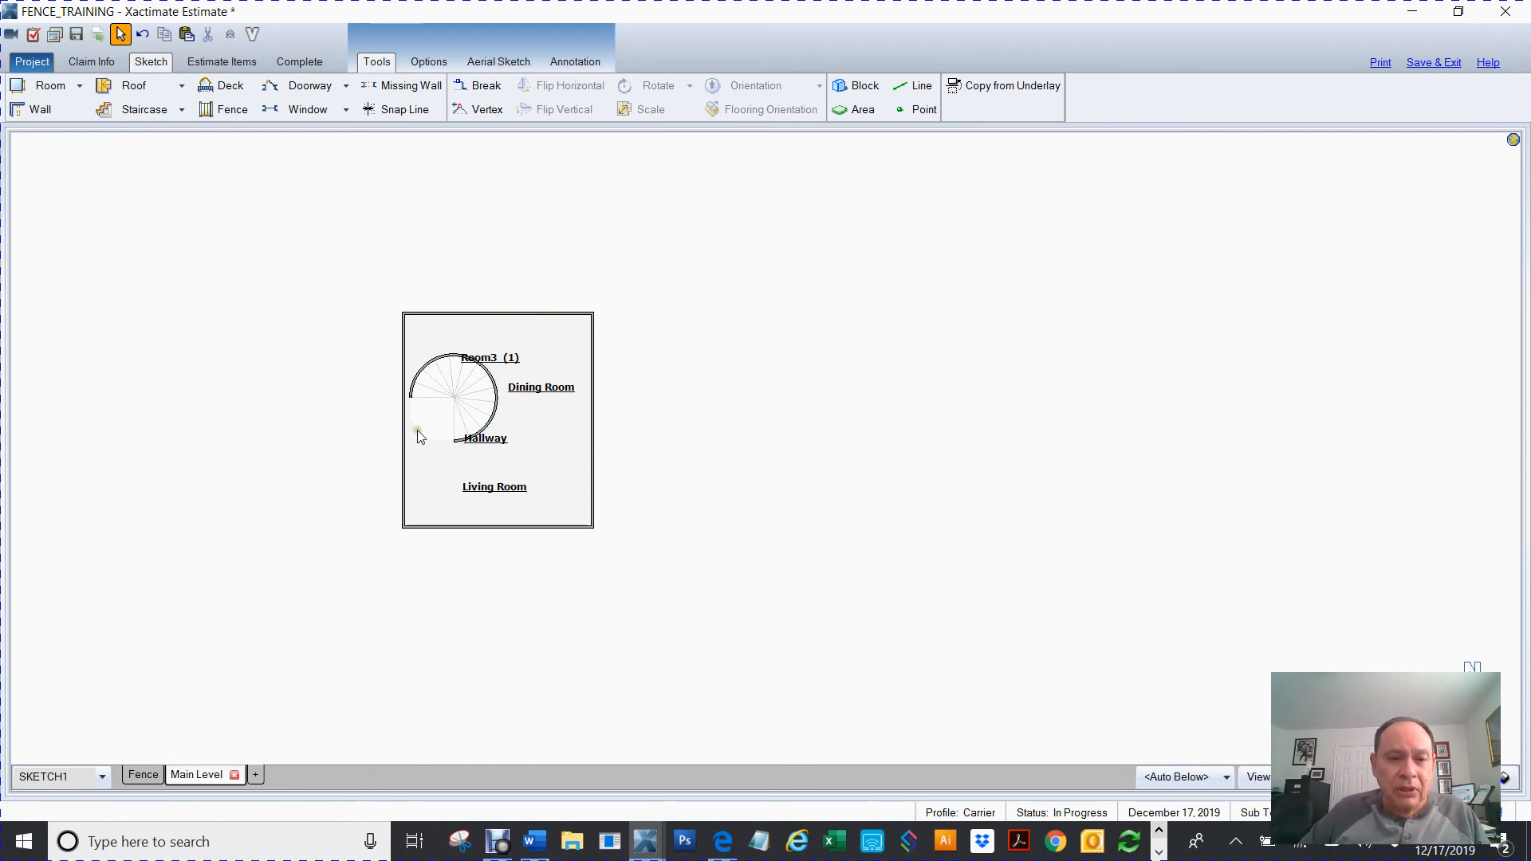
{"action": "left_click_drag", "start_coordinate": [830, 447], "coordinate": [922, 451]}
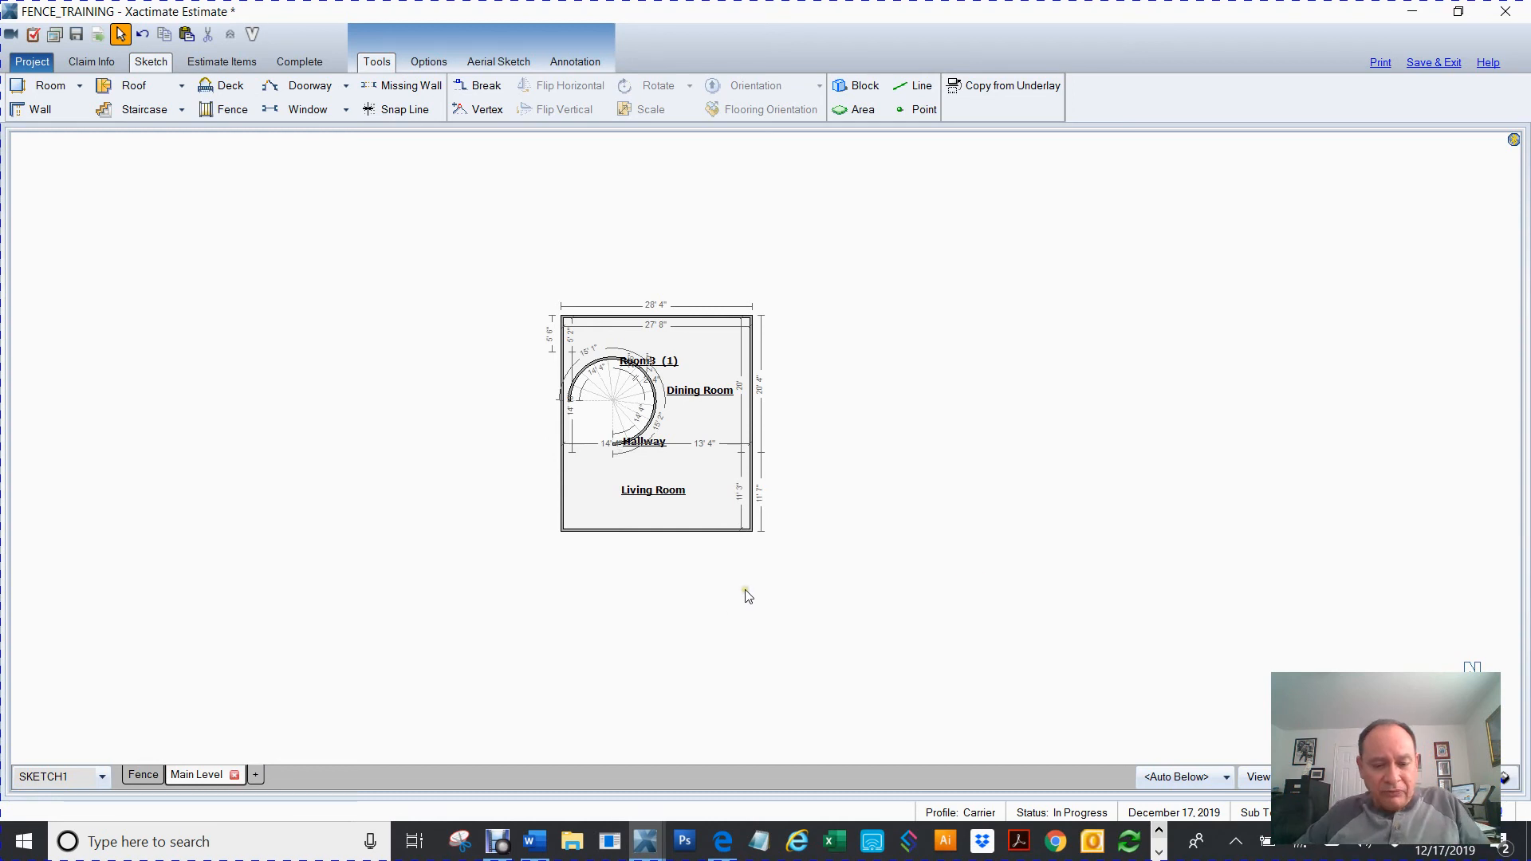
{"action": "key", "text": "F8"}
{"action": "left_click", "coordinate": [256, 780]}
{"action": "left_click_drag", "start_coordinate": [980, 551], "coordinate": [998, 318]}
{"action": "scroll", "coordinate": [1001, 321], "scroll_direction": "up", "scroll_amount": 4}
{"action": "left_click_drag", "start_coordinate": [662, 510], "coordinate": [718, 591]}
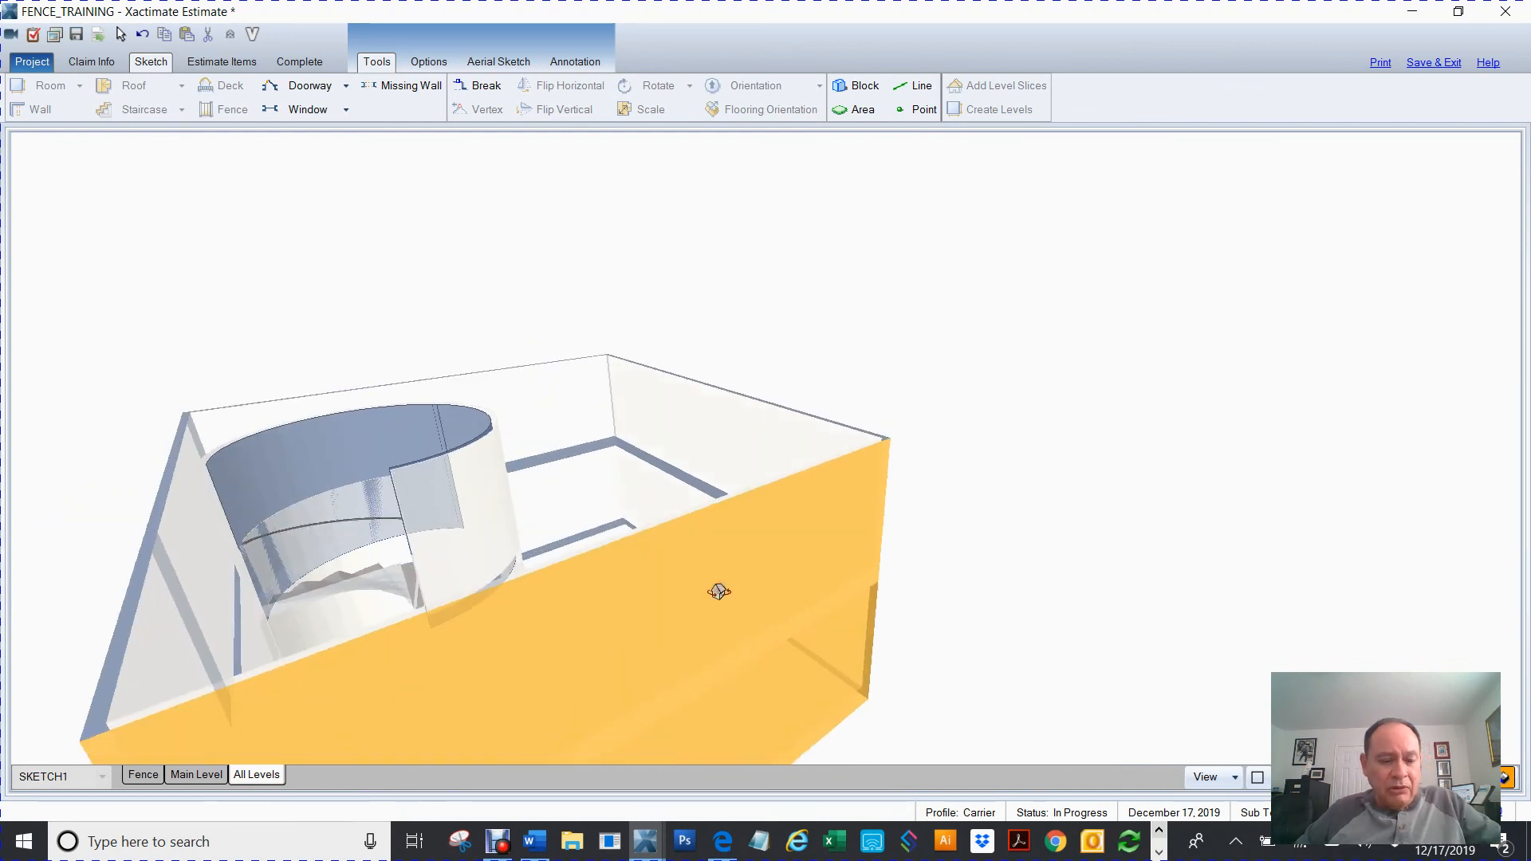
{"action": "left_click", "coordinate": [1505, 777]}
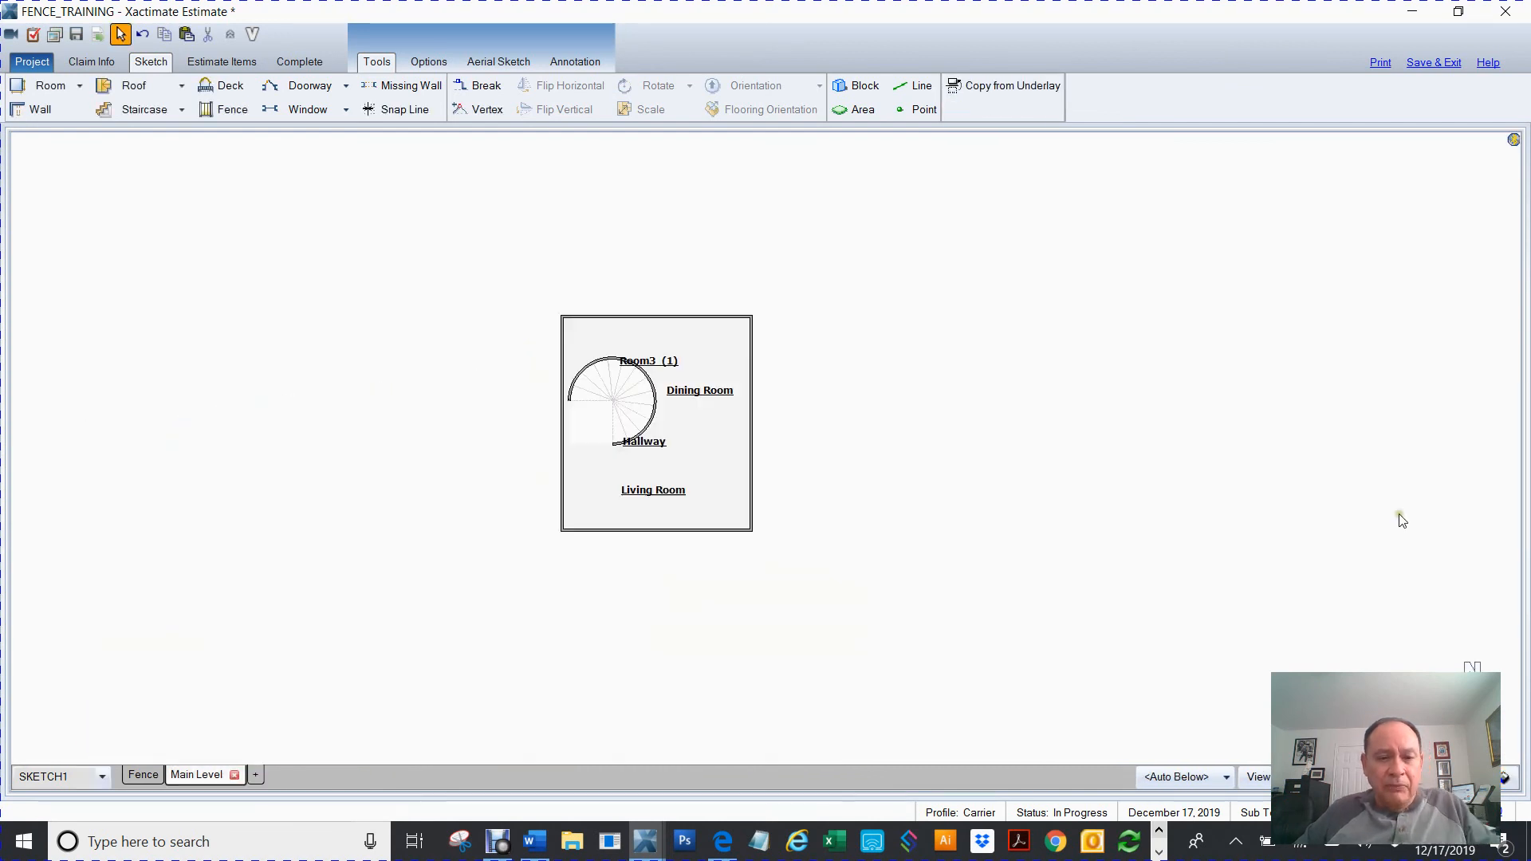
Step: On the Fence level, place a missing wall about 22' 2" wide in the Living Room's lower exterior wall
{"action": "left_click", "coordinate": [144, 774]}
{"action": "scroll", "coordinate": [981, 561], "scroll_direction": "up", "scroll_amount": 3}
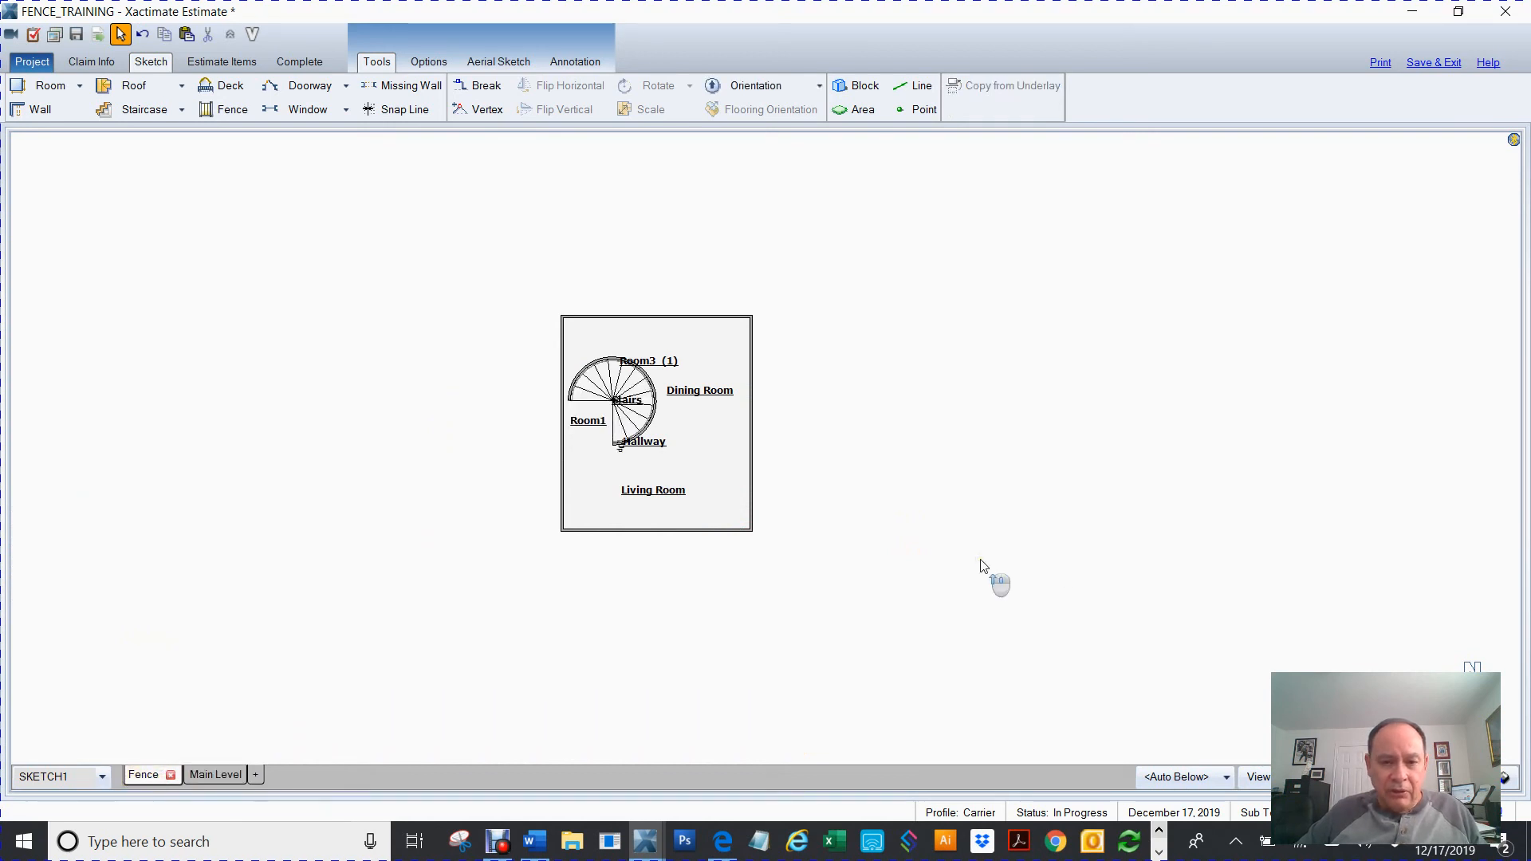
{"action": "left_click_drag", "start_coordinate": [645, 528], "coordinate": [987, 551]}
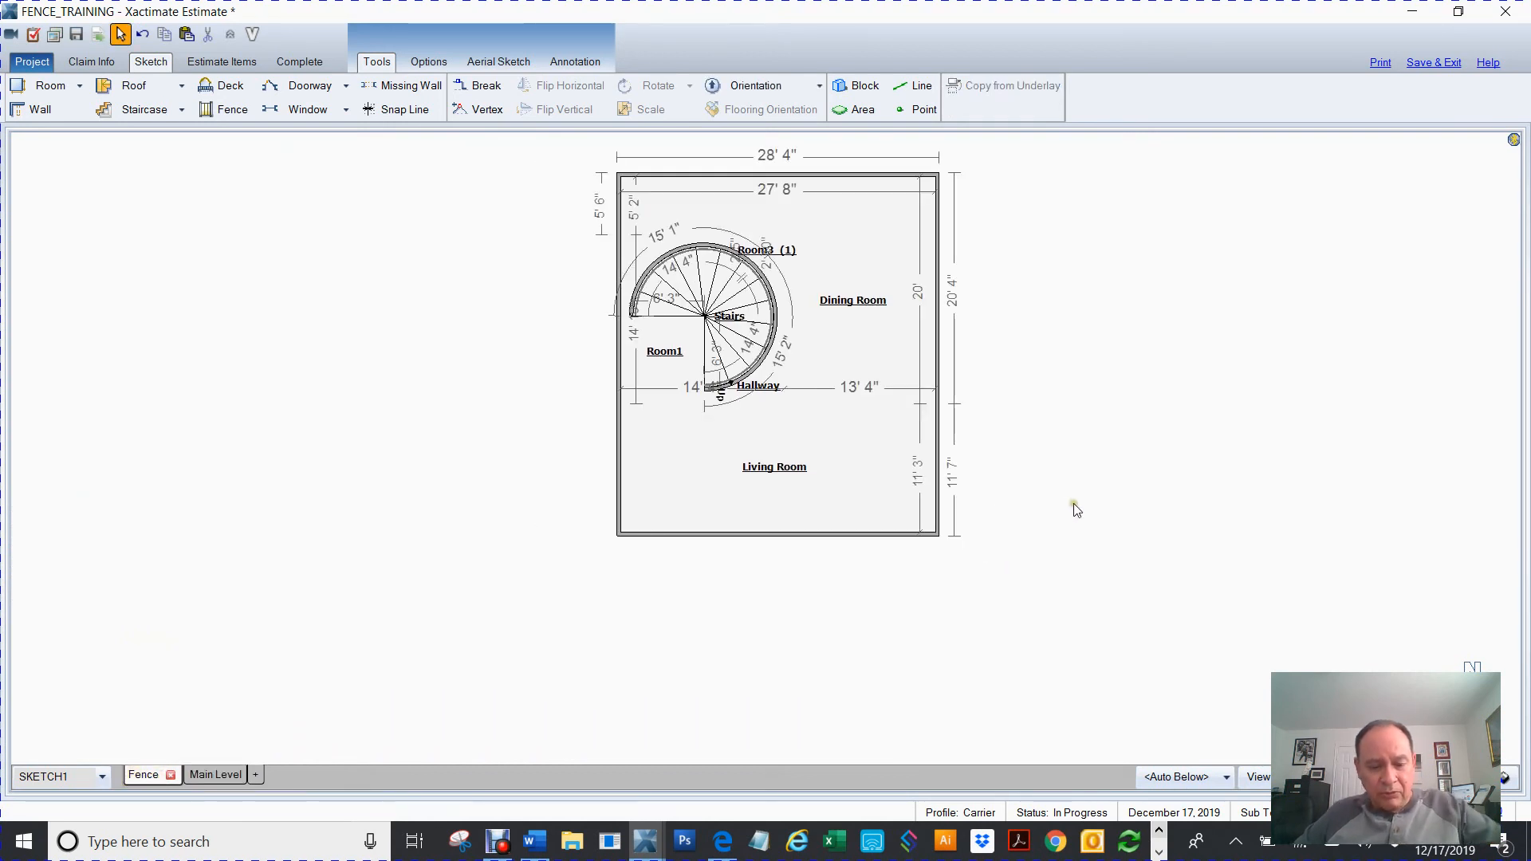
{"action": "key", "text": "w"}
{"action": "left_click_drag", "start_coordinate": [659, 536], "coordinate": [911, 541]}
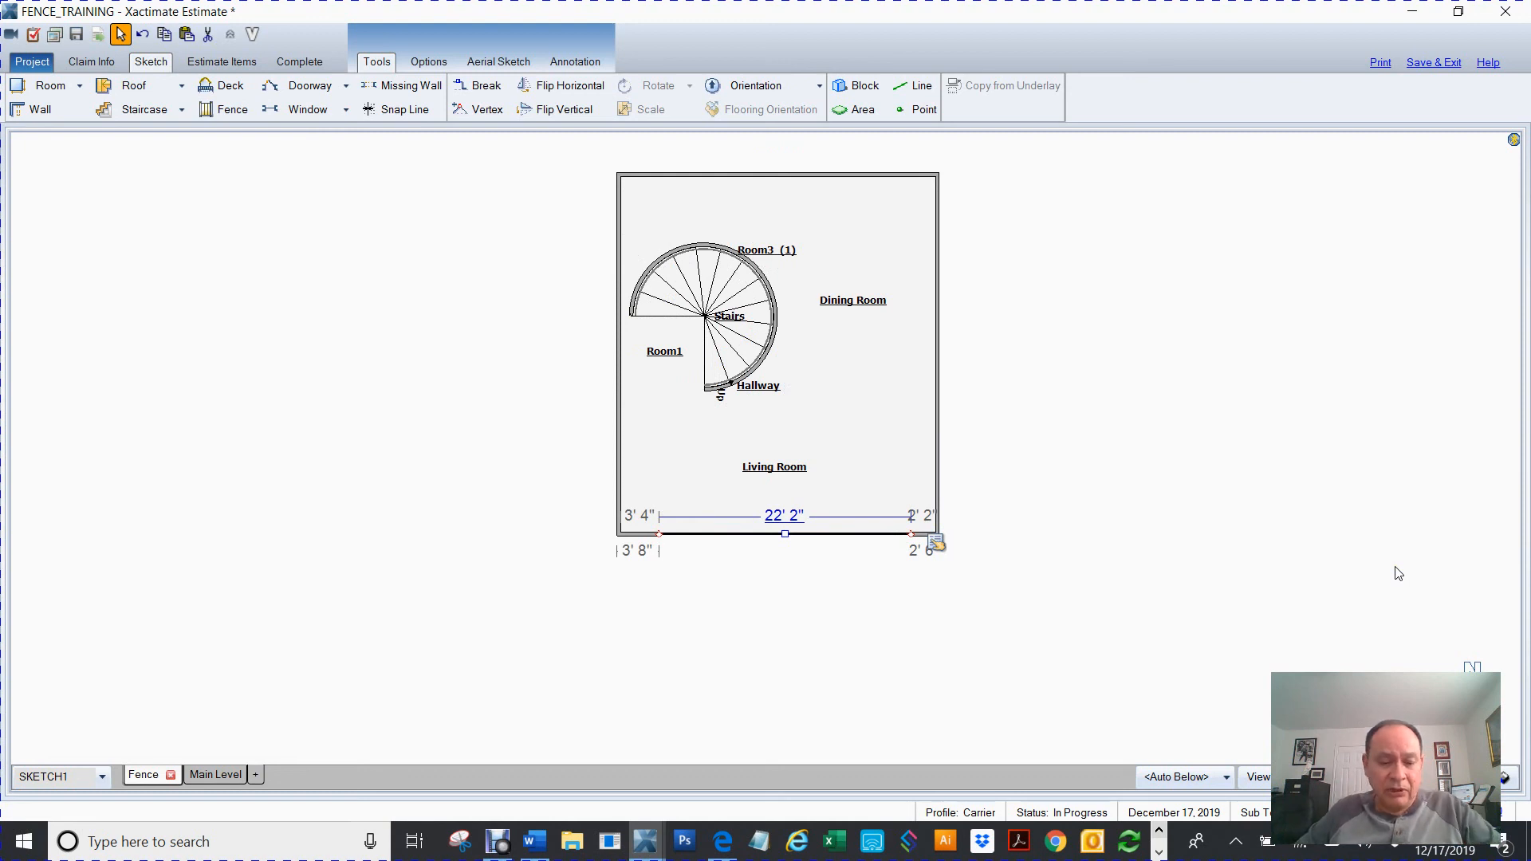
{"action": "key", "text": "Escape"}
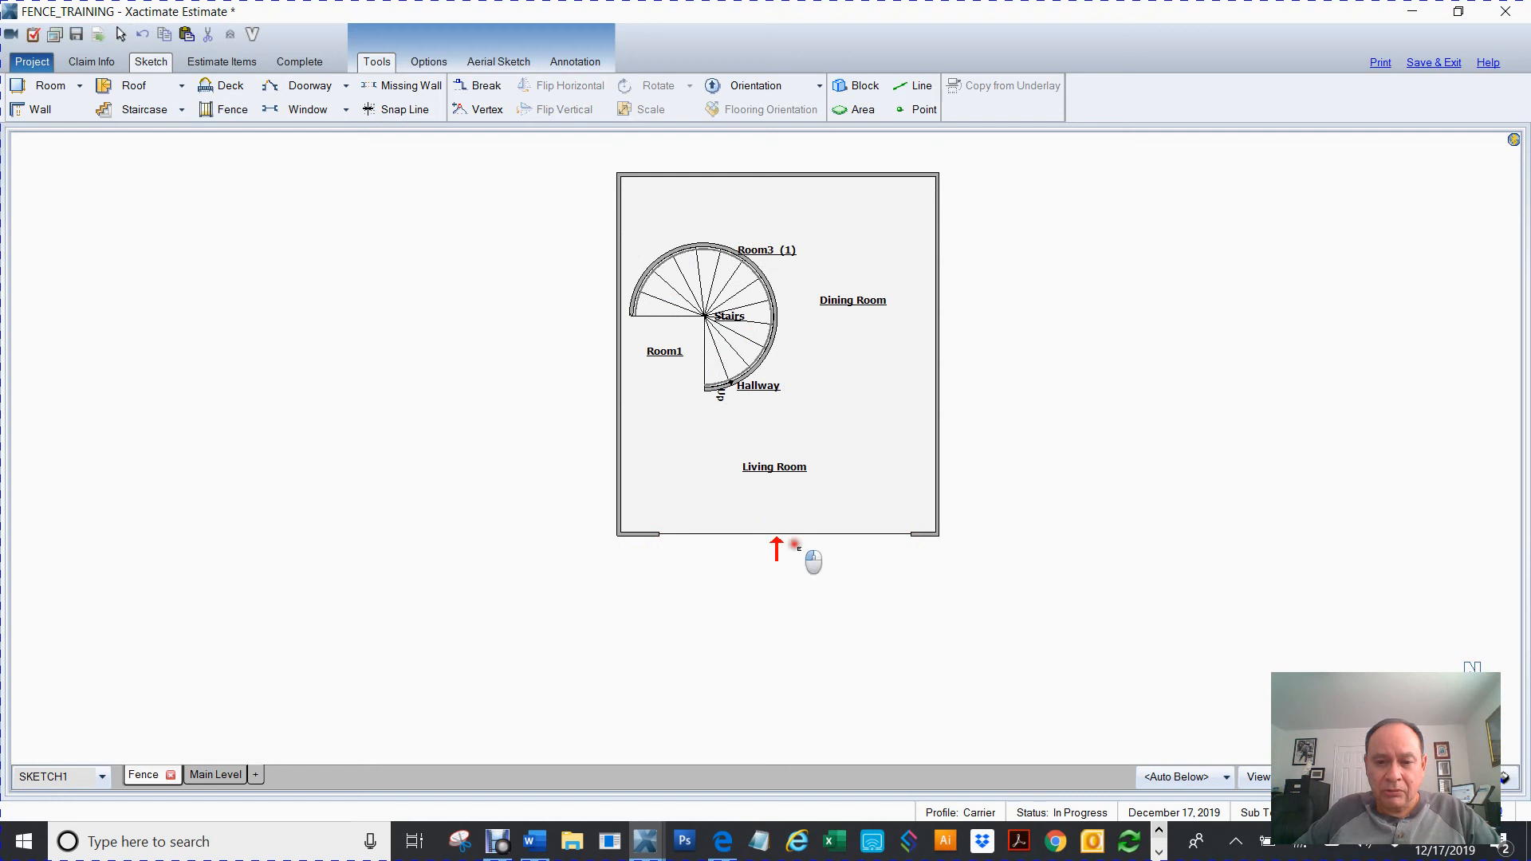
Step: In the wall elevation, extend the missing wall down to about 1' 1" above the wall's base, near the floor line, and raise its top edge
{"action": "double_click", "coordinate": [794, 545]}
{"action": "left_click", "coordinate": [801, 452]}
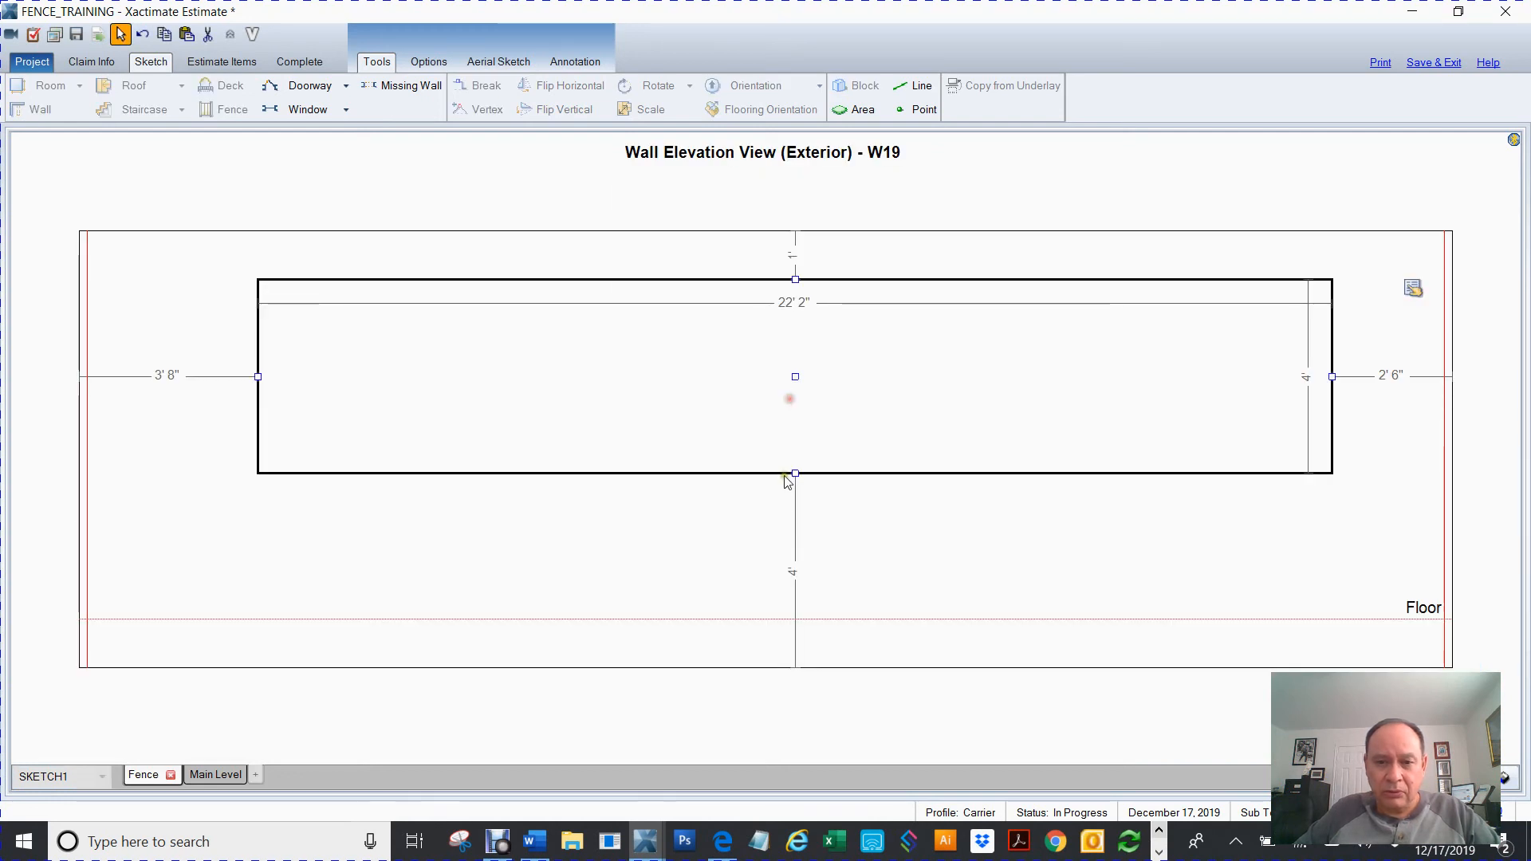
{"action": "left_click_drag", "start_coordinate": [795, 472], "coordinate": [796, 616]}
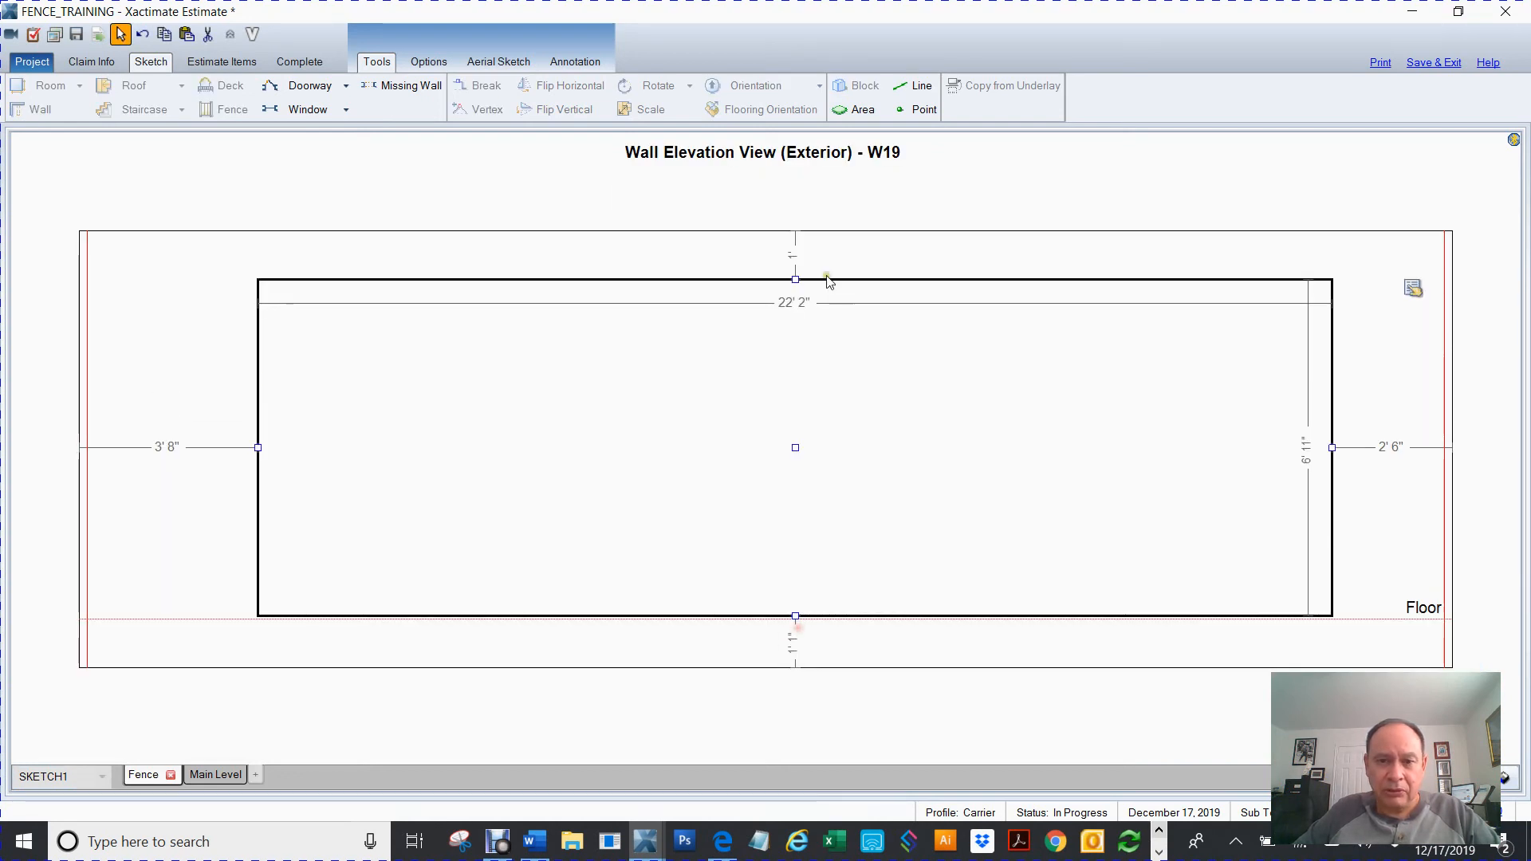
{"action": "left_click_drag", "start_coordinate": [801, 281], "coordinate": [802, 251]}
{"action": "key", "text": "Escape"}
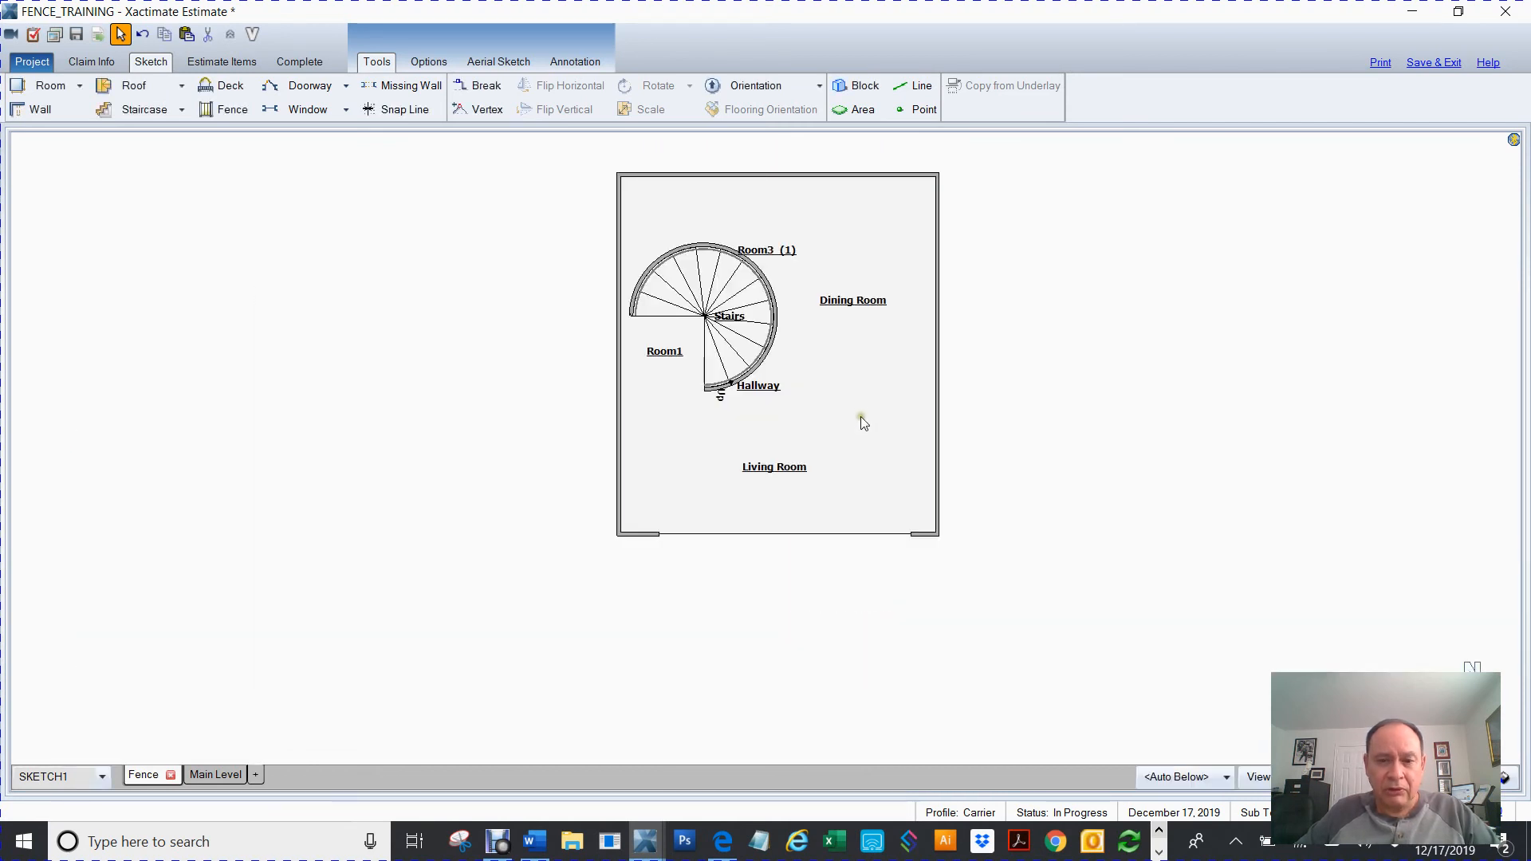
Step: Copy the Living Room's 22' 2" missing wall into the upper exterior wall of the Fence level
{"action": "left_click", "coordinate": [794, 533]}
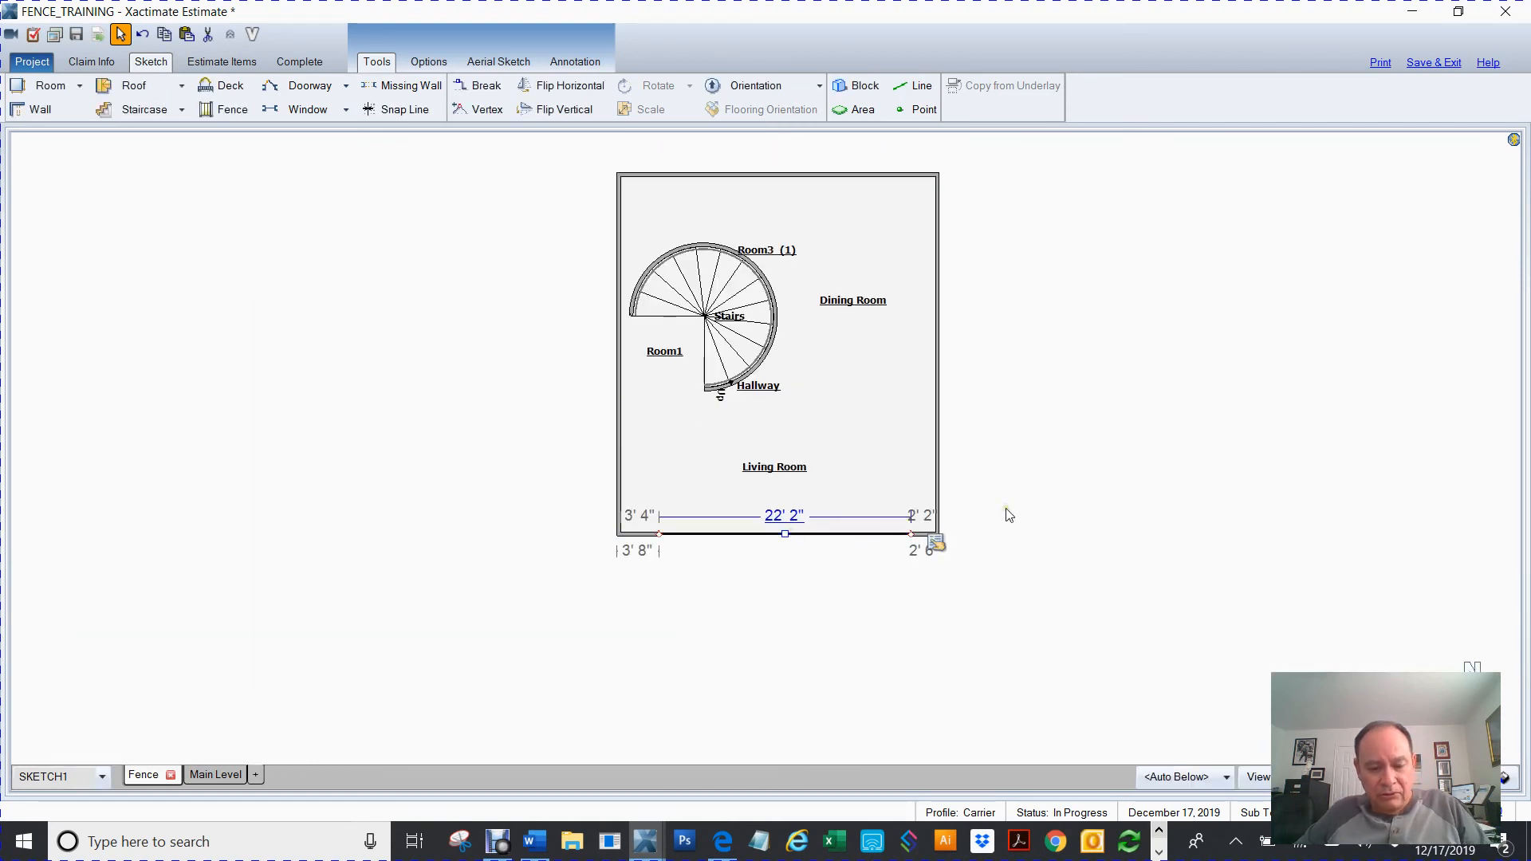
{"action": "key", "text": "w"}
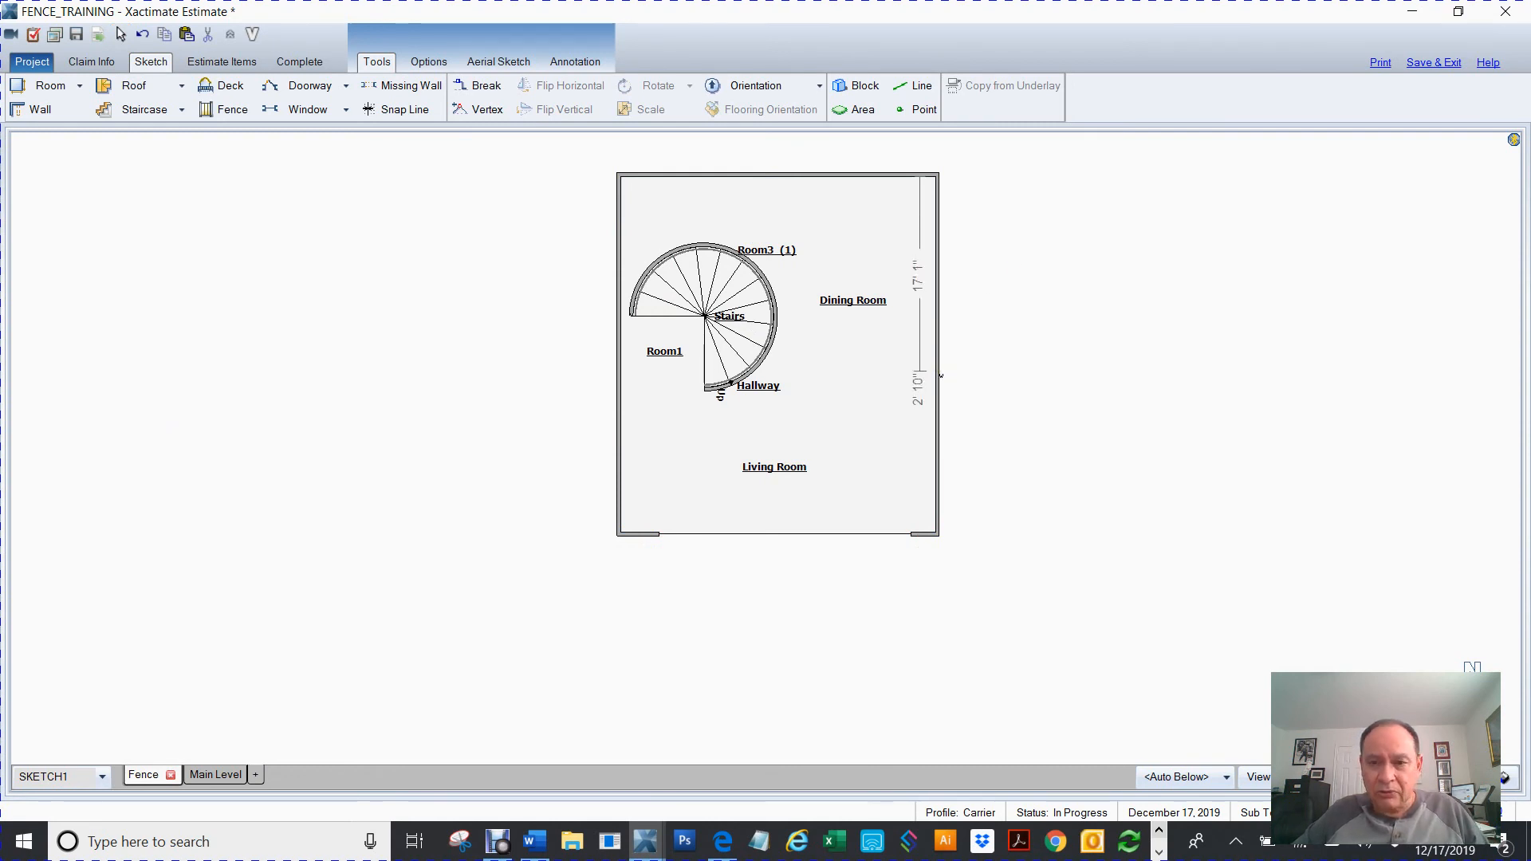
{"action": "left_click", "coordinate": [779, 173]}
Step: On the Main Level, place the copied missing wall in the upper exterior wall and in the Living Room's lower exterior wall
{"action": "left_click", "coordinate": [213, 774]}
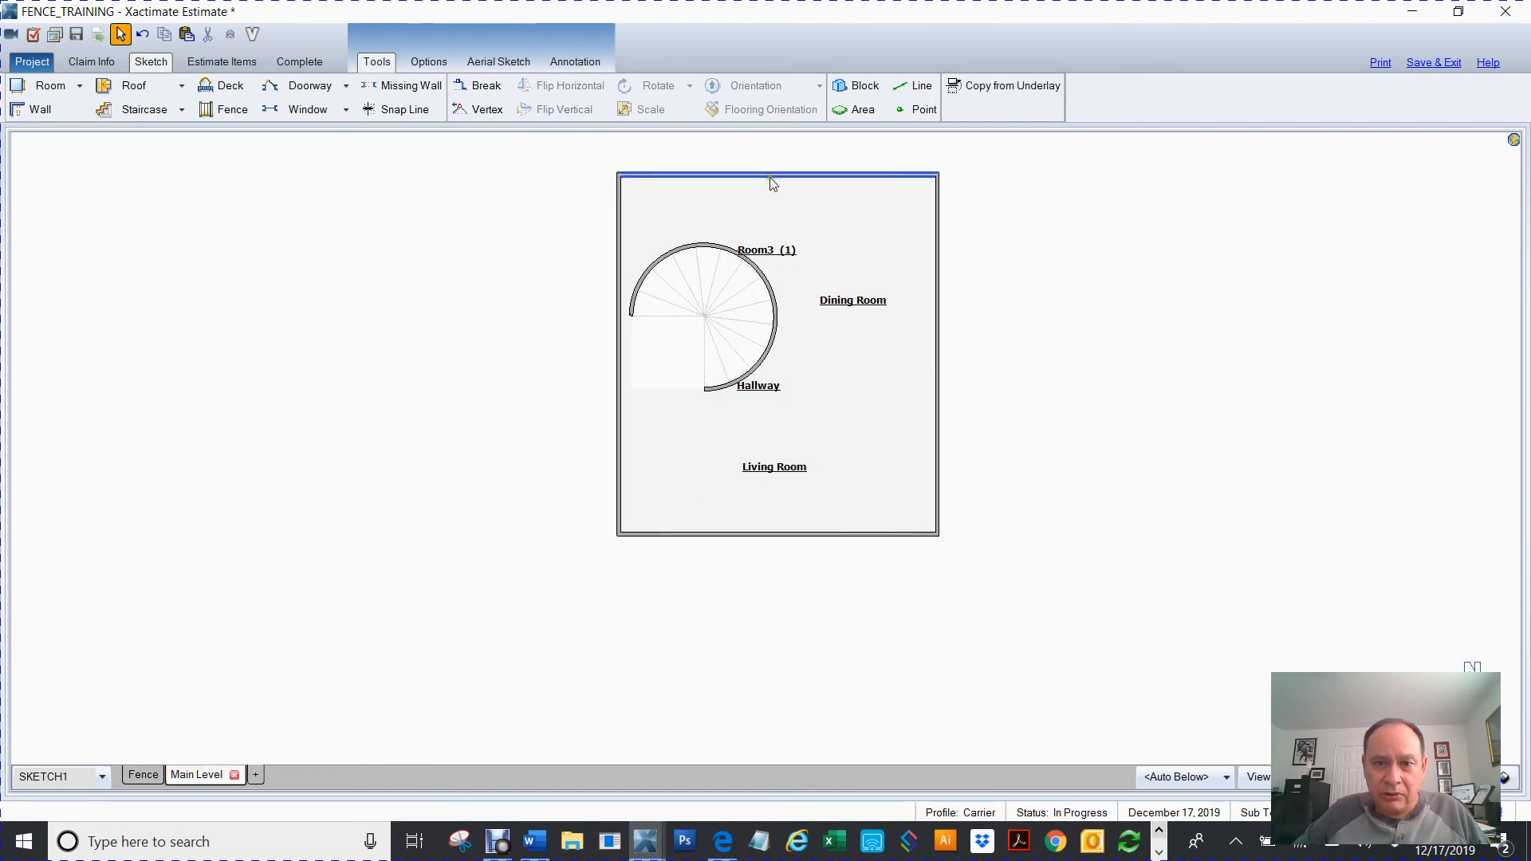
{"action": "key", "text": "w"}
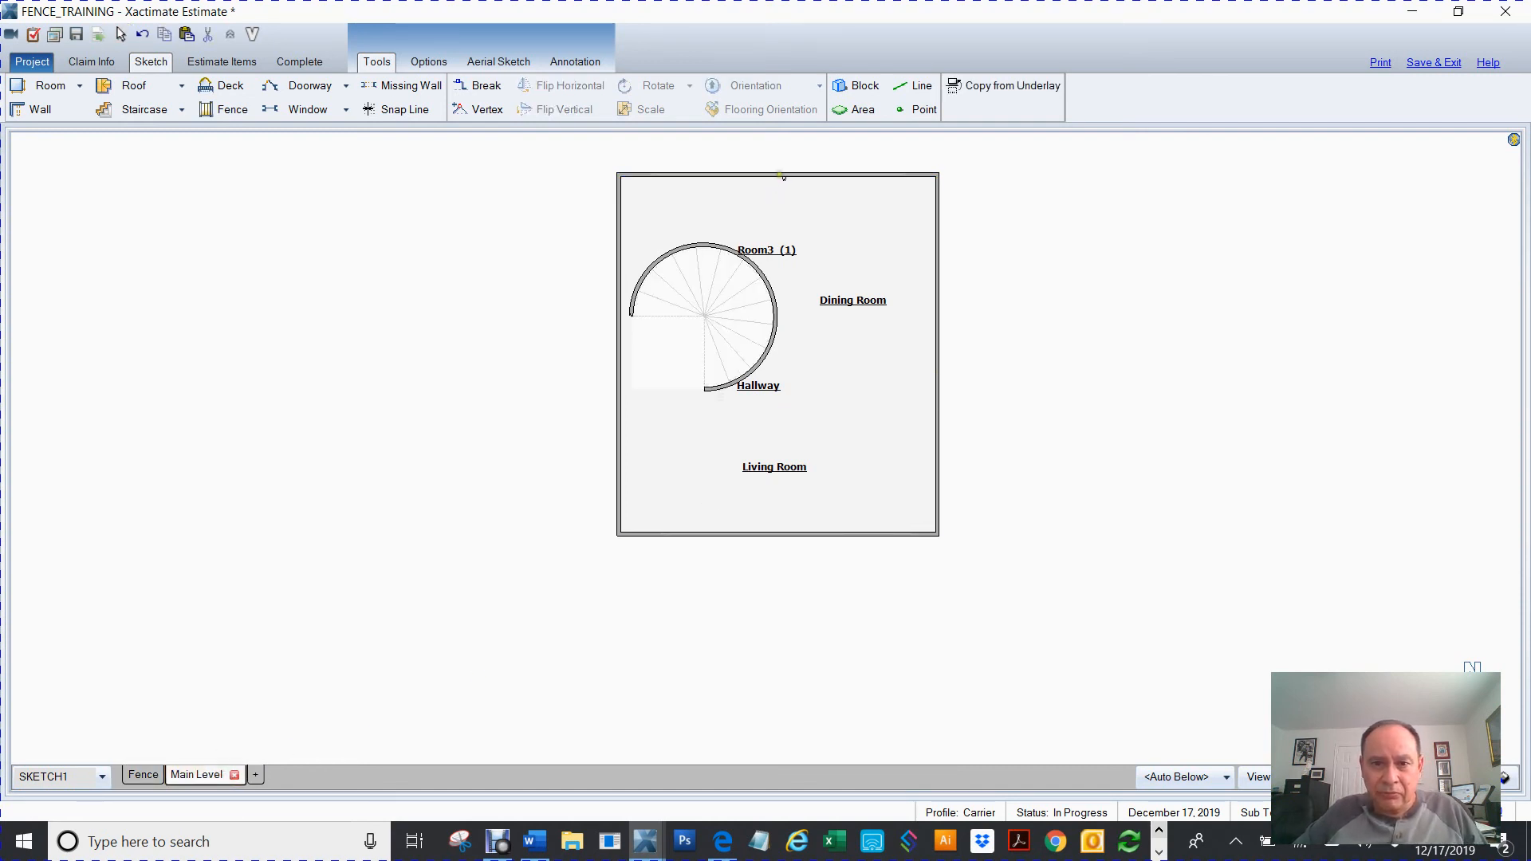
{"action": "left_click", "coordinate": [781, 175]}
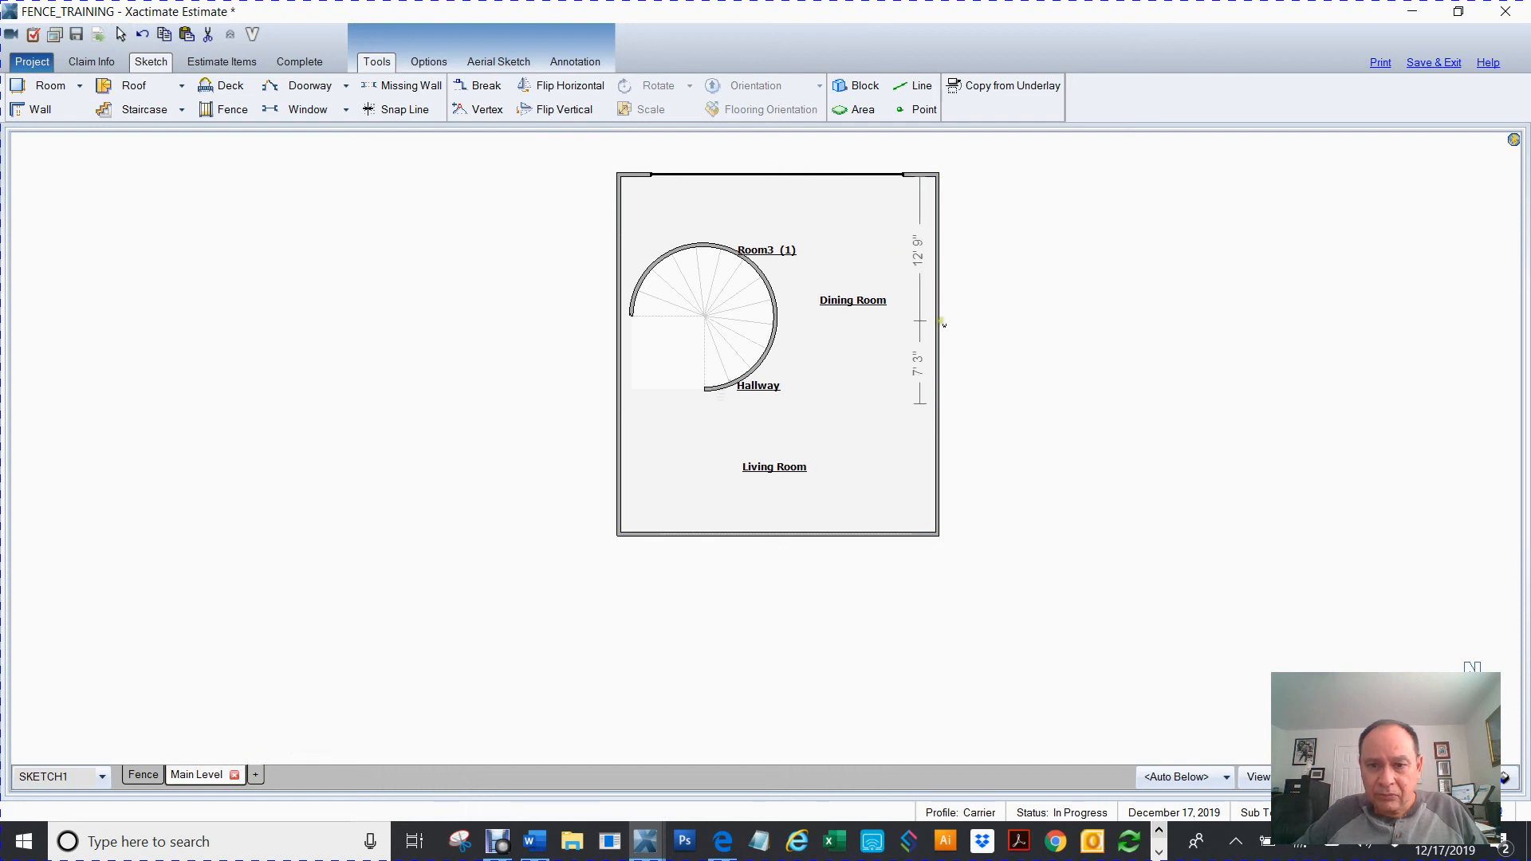
{"action": "left_click", "coordinate": [814, 548]}
Step: Examine the openings on all levels together in the 3D view, and return to the Main Level plan
{"action": "left_click", "coordinate": [1504, 778]}
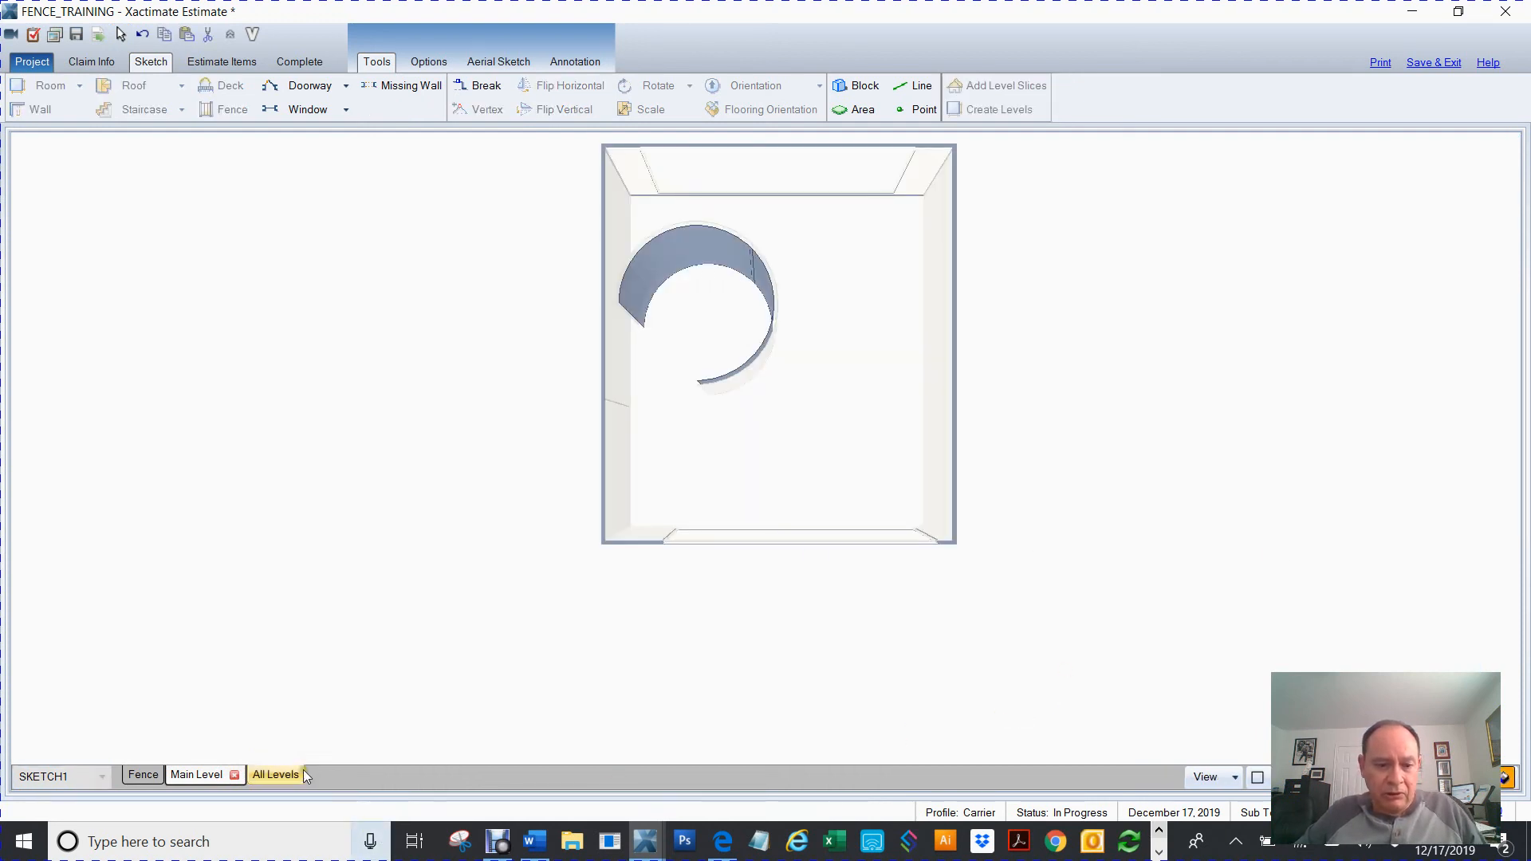
{"action": "left_click", "coordinate": [275, 774]}
{"action": "scroll", "coordinate": [1121, 480], "scroll_direction": "down", "scroll_amount": 3}
{"action": "left_click_drag", "start_coordinate": [1066, 584], "coordinate": [1041, 208]}
{"action": "scroll", "coordinate": [1097, 359], "scroll_direction": "up", "scroll_amount": 5}
{"action": "left_click_drag", "start_coordinate": [909, 625], "coordinate": [1079, 613]}
{"action": "left_click", "coordinate": [1105, 610]}
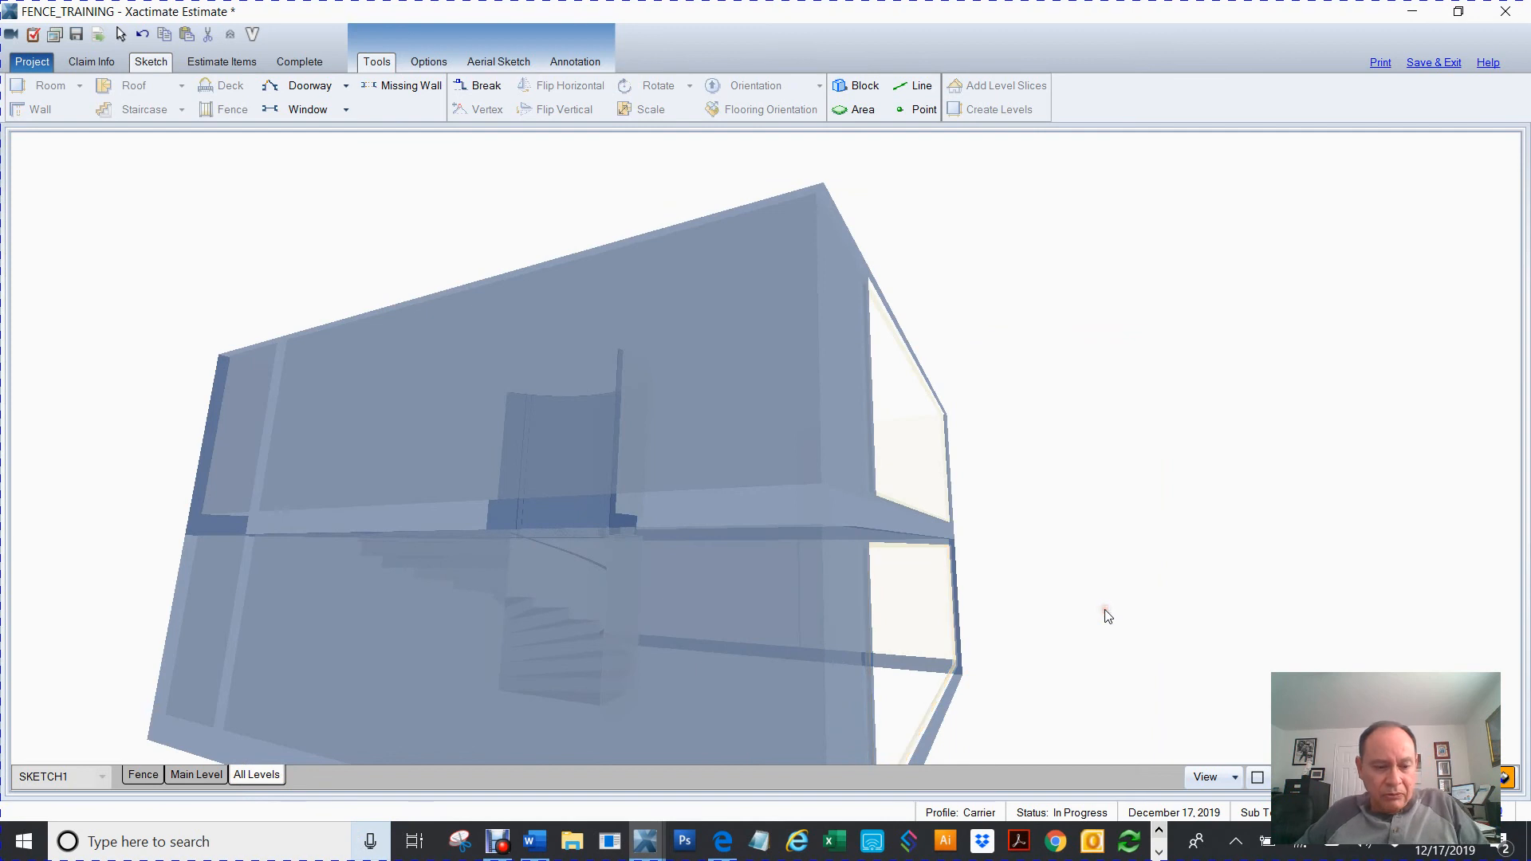
{"action": "key", "text": "F8"}
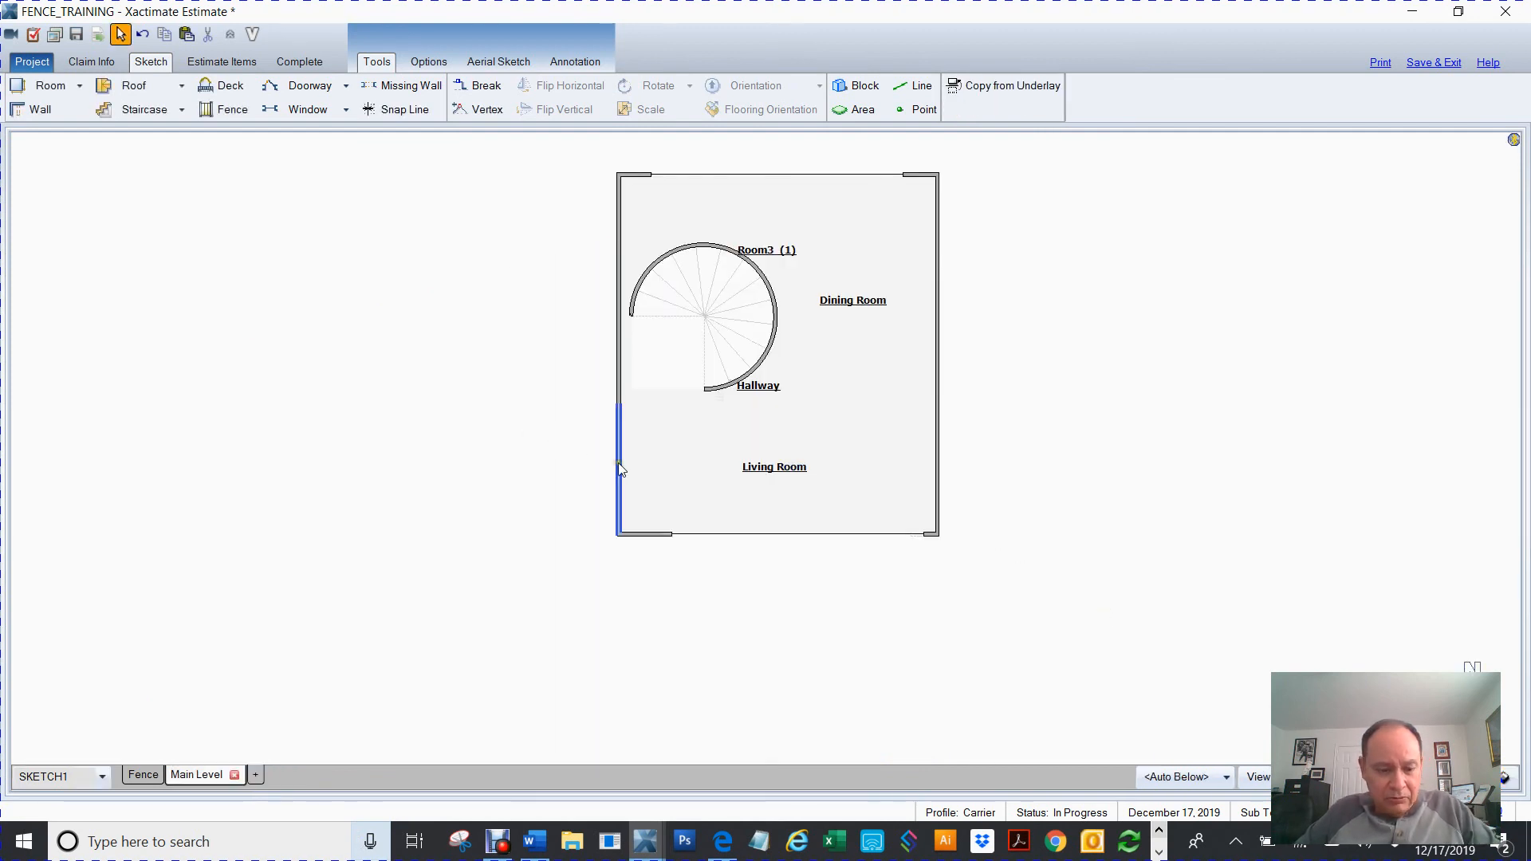
Step: Try a missing wall in the Living Room's left exterior wall, and add a wall about 6' 5" long along the stair opening's left edge
{"action": "key", "text": "w"}
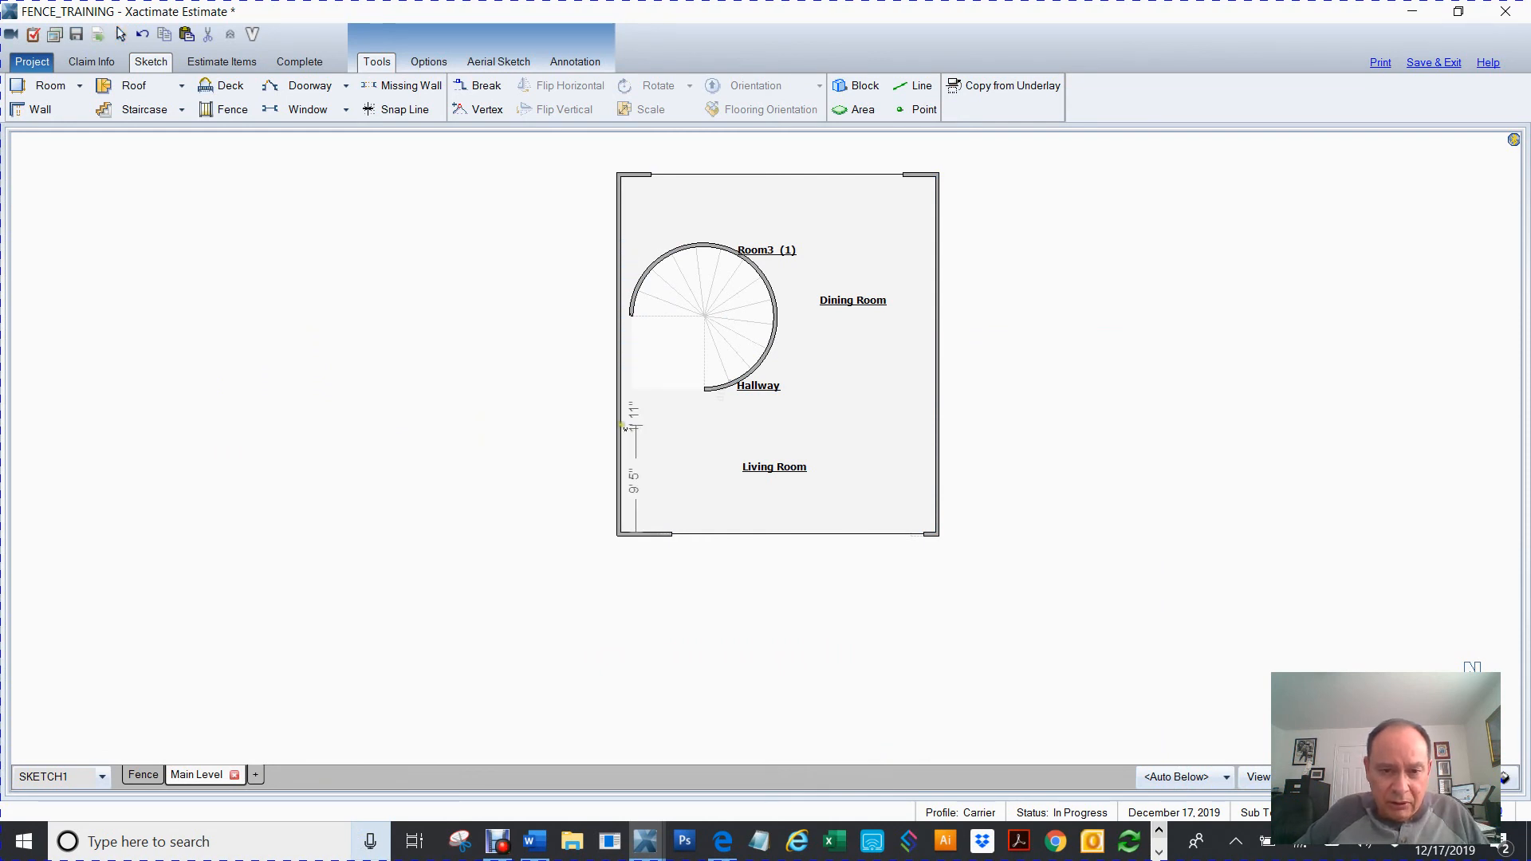
{"action": "left_click_drag", "start_coordinate": [620, 411], "coordinate": [618, 504]}
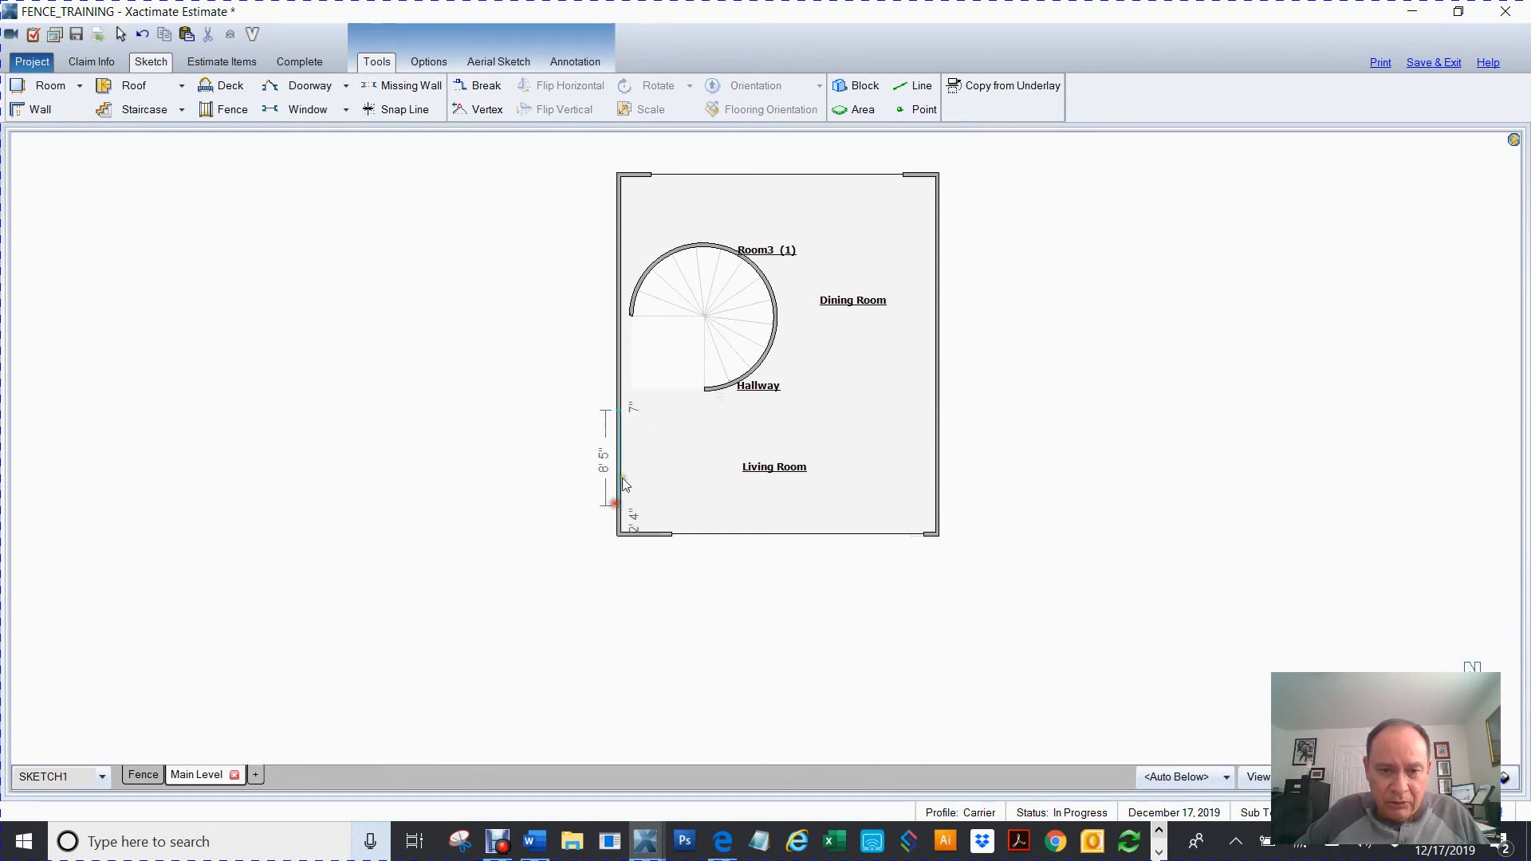
{"action": "key", "text": "w"}
{"action": "left_click_drag", "start_coordinate": [623, 331], "coordinate": [631, 390]}
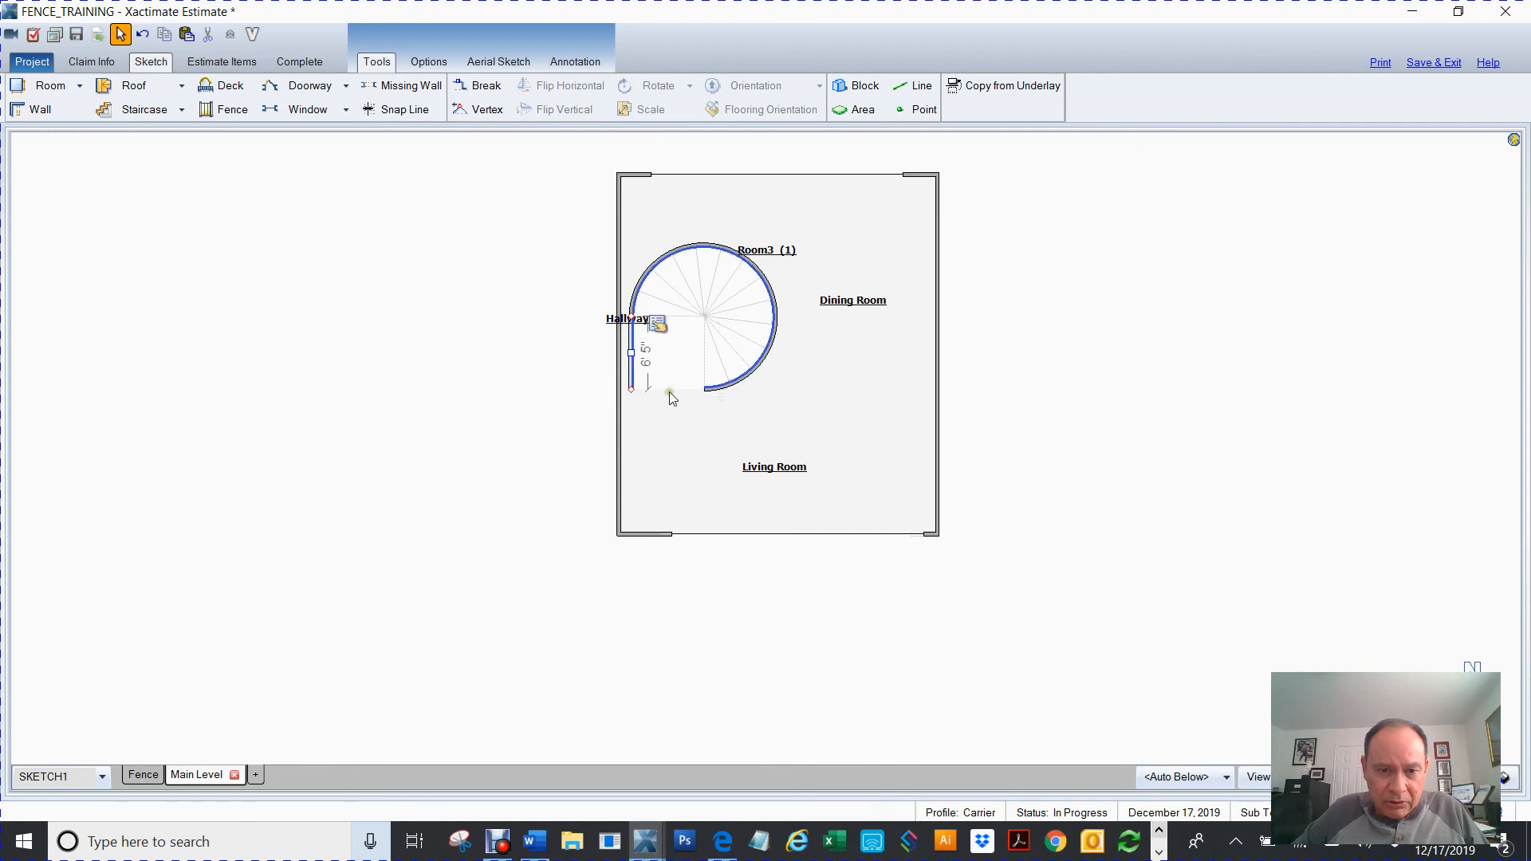
Step: Try to place a missing wall in the left exterior wall beside the stair opening on the Main Level
{"action": "scroll", "coordinate": [668, 391], "scroll_direction": "up", "scroll_amount": 5}
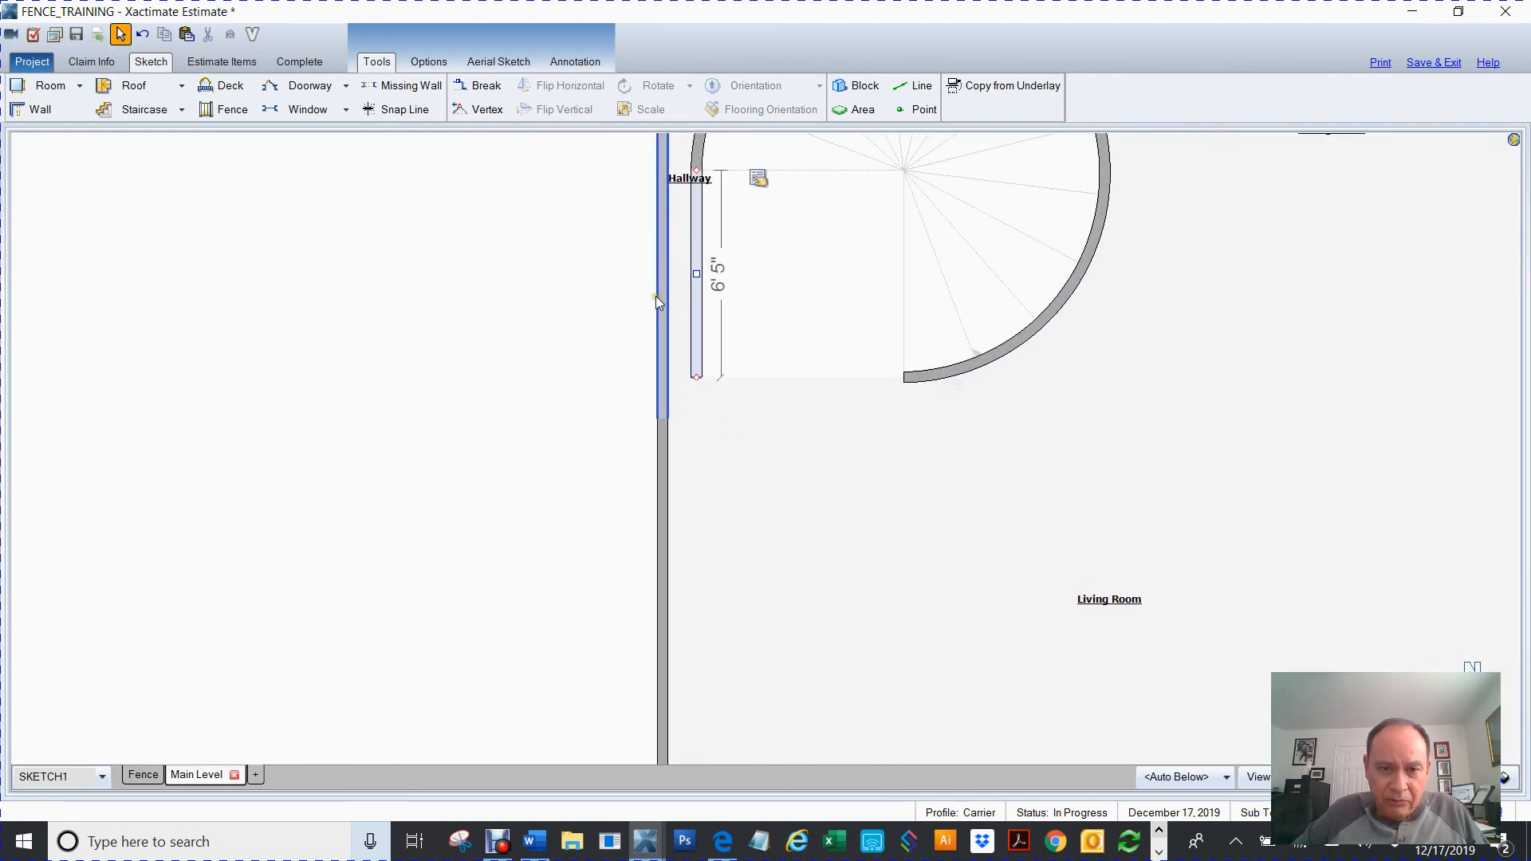
{"action": "left_click", "coordinate": [657, 297]}
{"action": "left_click_drag", "start_coordinate": [542, 386], "coordinate": [547, 574]}
{"action": "key", "text": "m"}
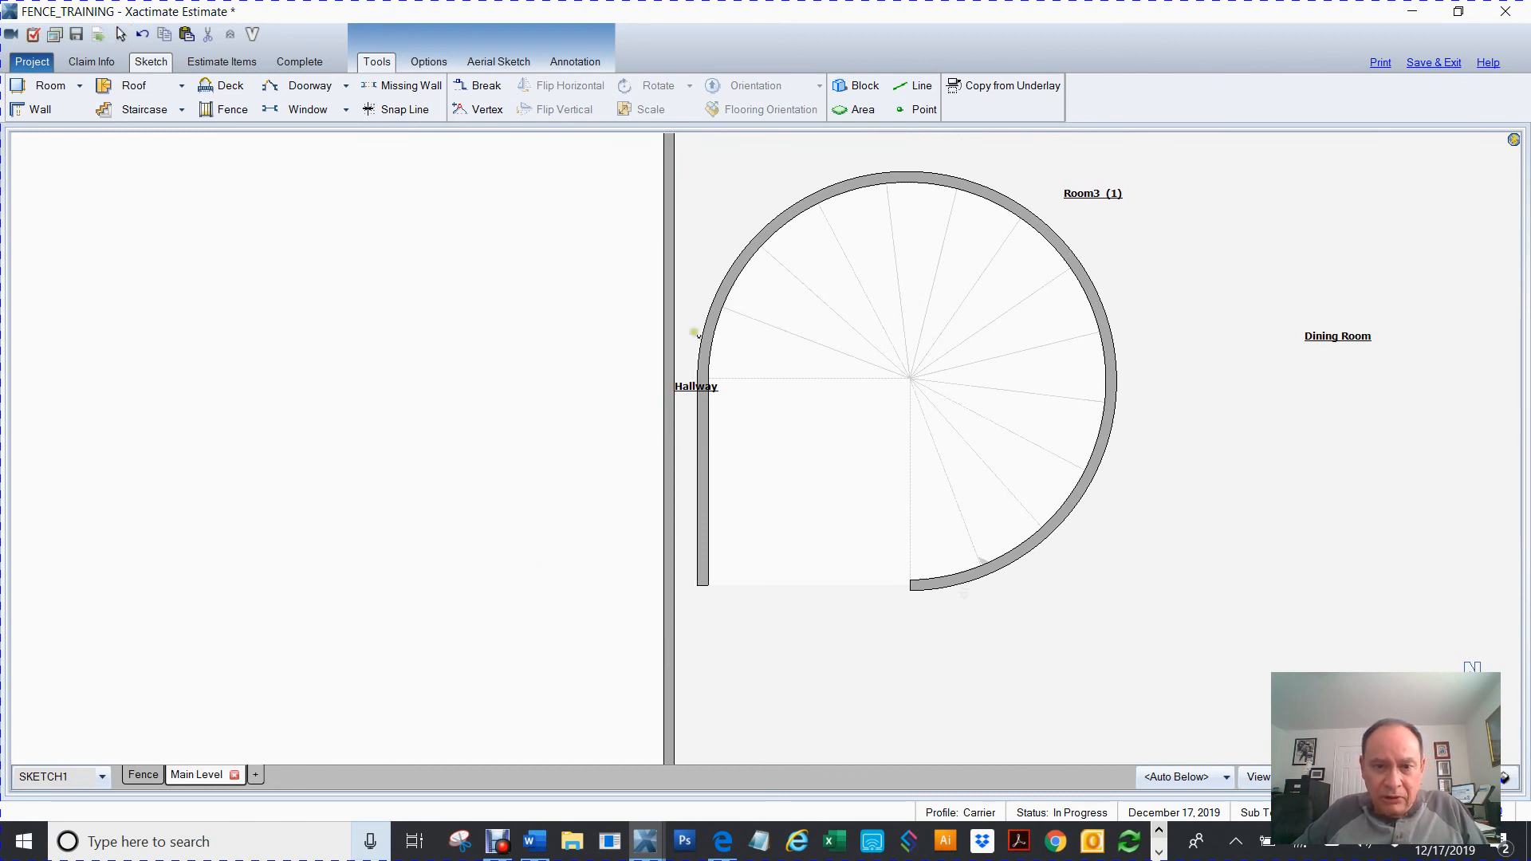
{"action": "left_click_drag", "start_coordinate": [664, 222], "coordinate": [662, 472]}
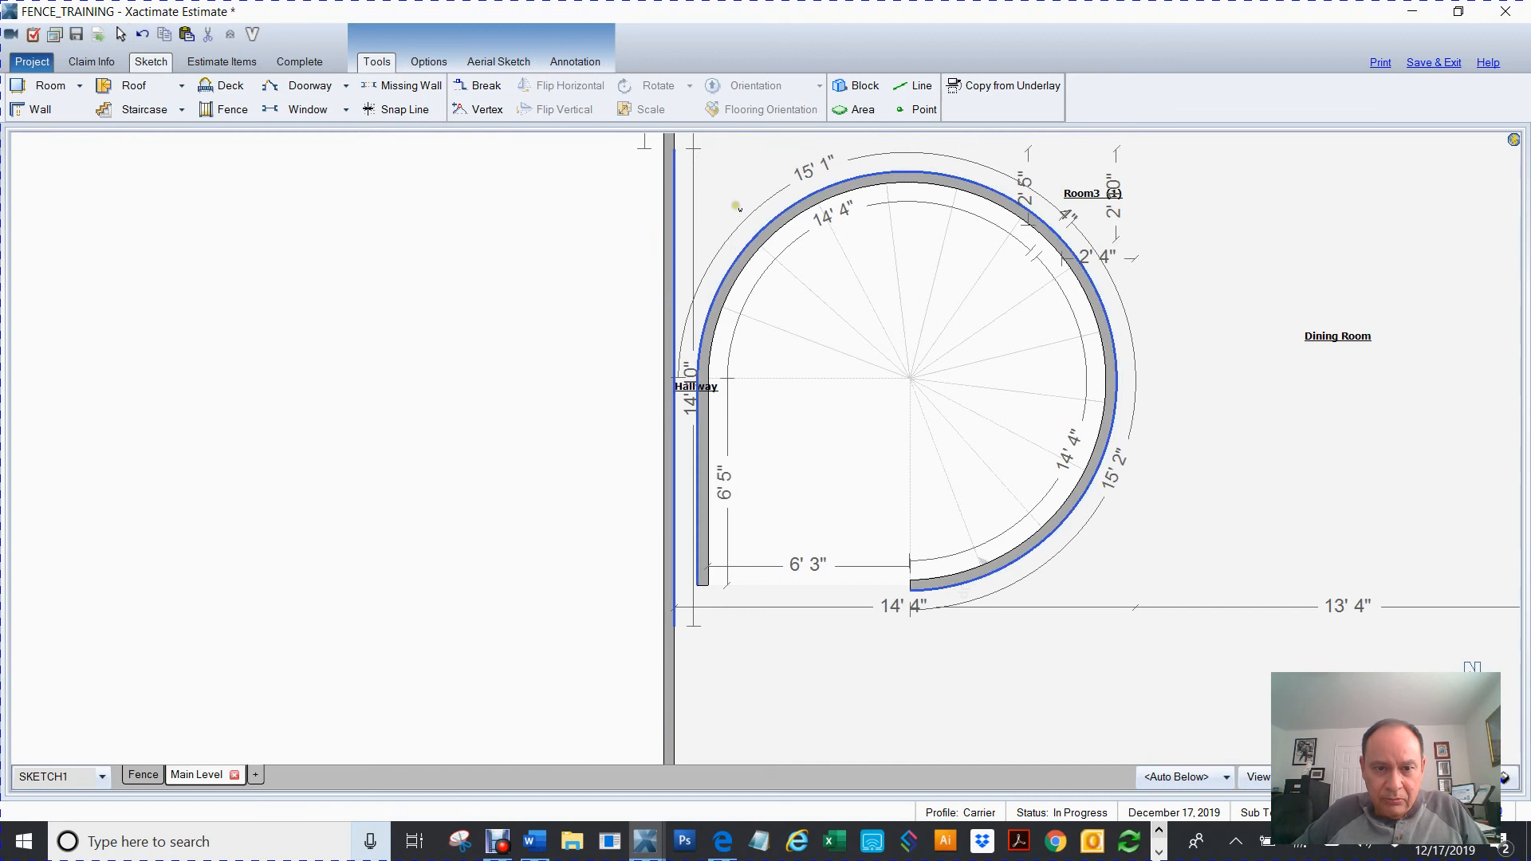
{"action": "key", "text": "m"}
{"action": "left_click_drag", "start_coordinate": [671, 194], "coordinate": [667, 302]}
{"action": "scroll", "coordinate": [534, 395], "scroll_direction": "down", "scroll_amount": 2}
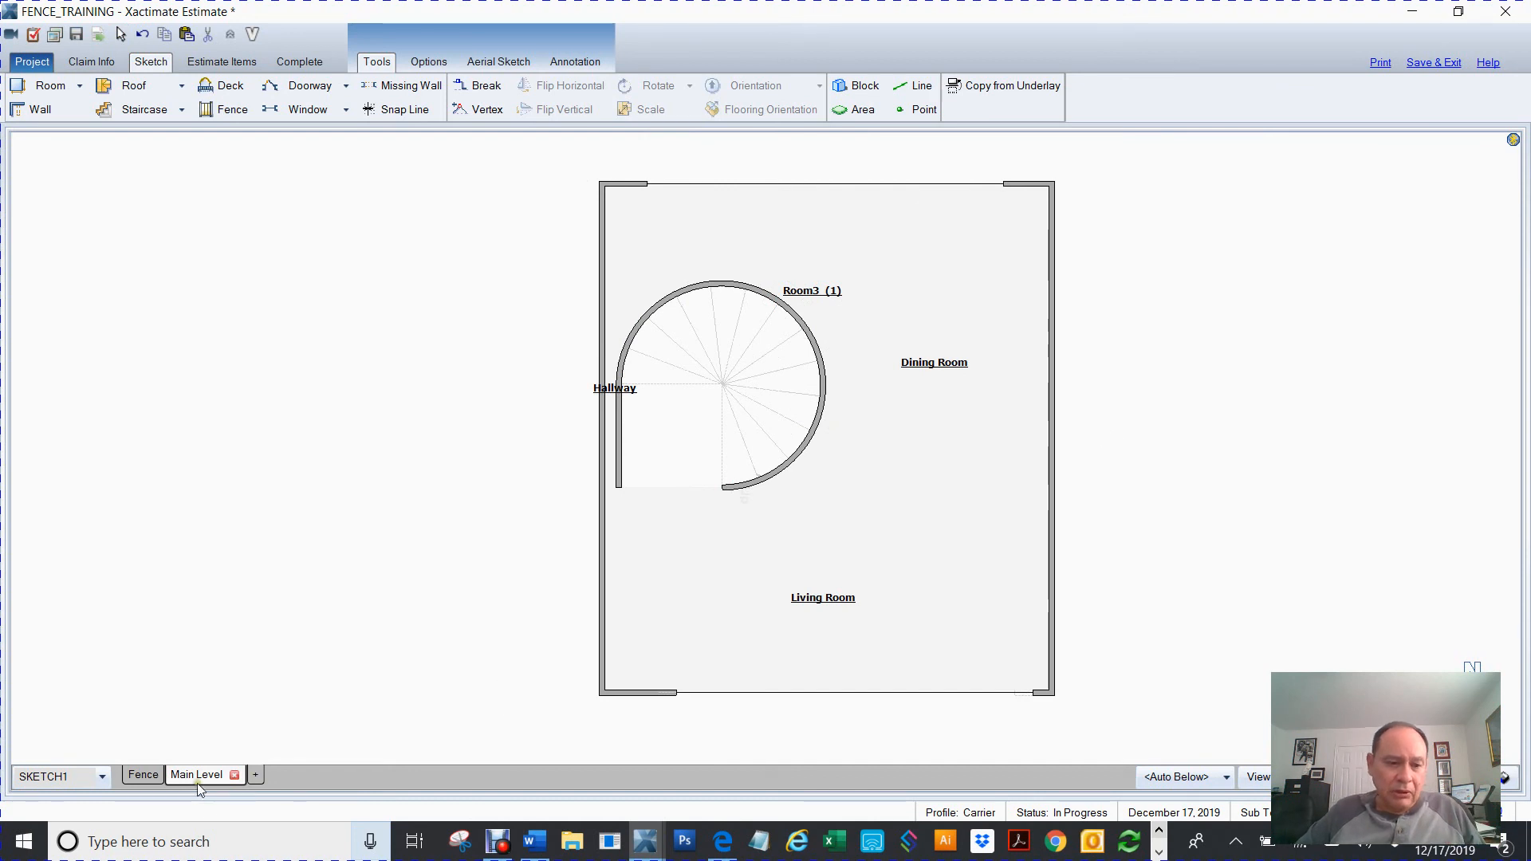
Step: Examine the Main Level's stair enclosure walls and exterior openings in the 3D view
{"action": "key", "text": "F8"}
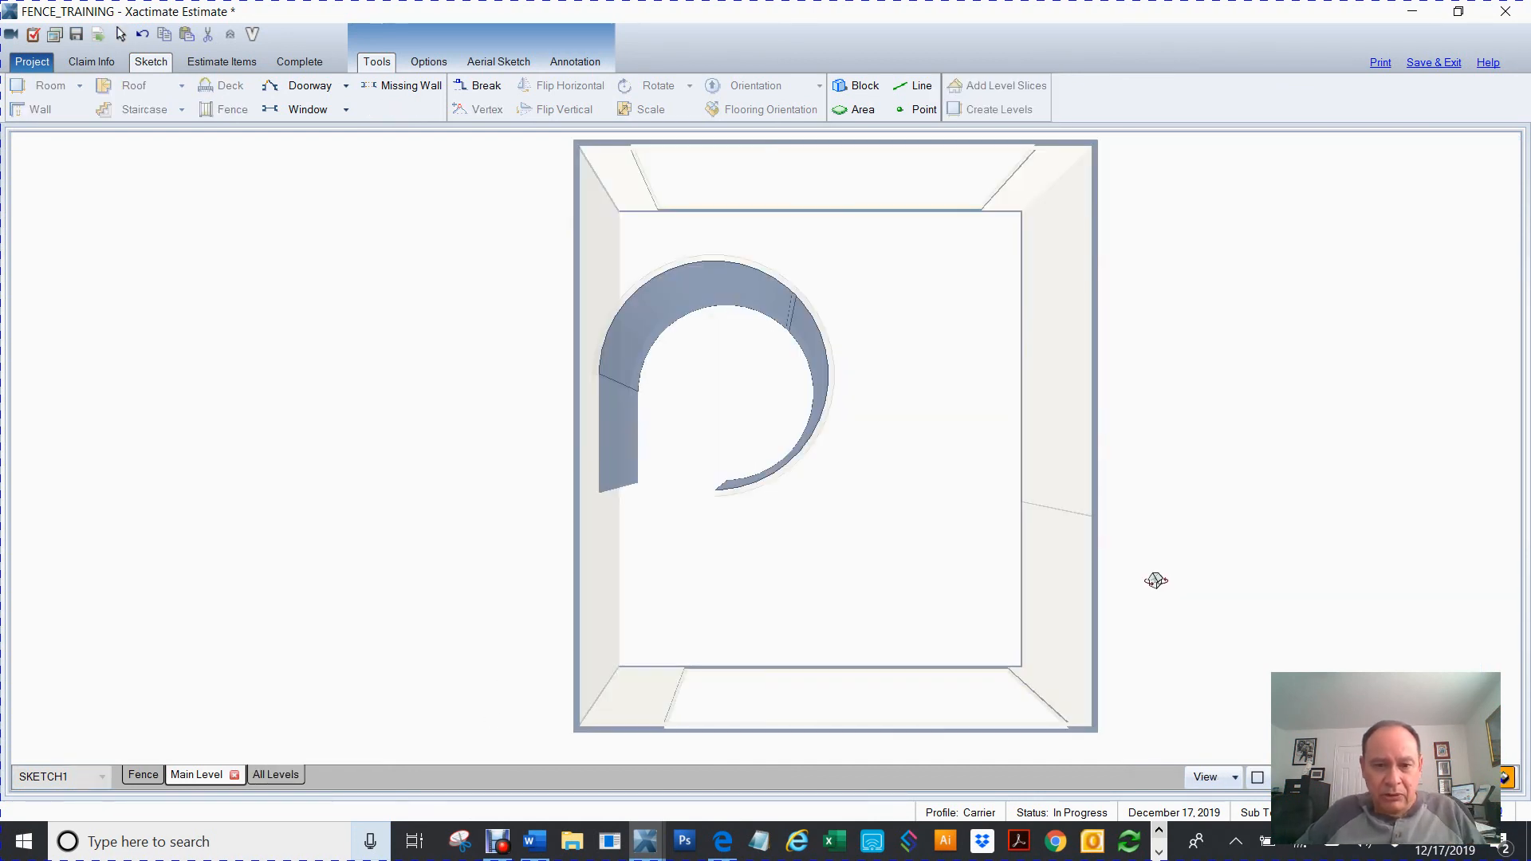
{"action": "scroll", "coordinate": [1135, 587], "scroll_direction": "down", "scroll_amount": 1}
{"action": "mouse_move", "coordinate": [1135, 588]}
{"action": "left_mouse_down"}
{"action": "mouse_move", "coordinate": [1036, 572]}
{"action": "mouse_move", "coordinate": [979, 489]}
{"action": "left_mouse_up"}
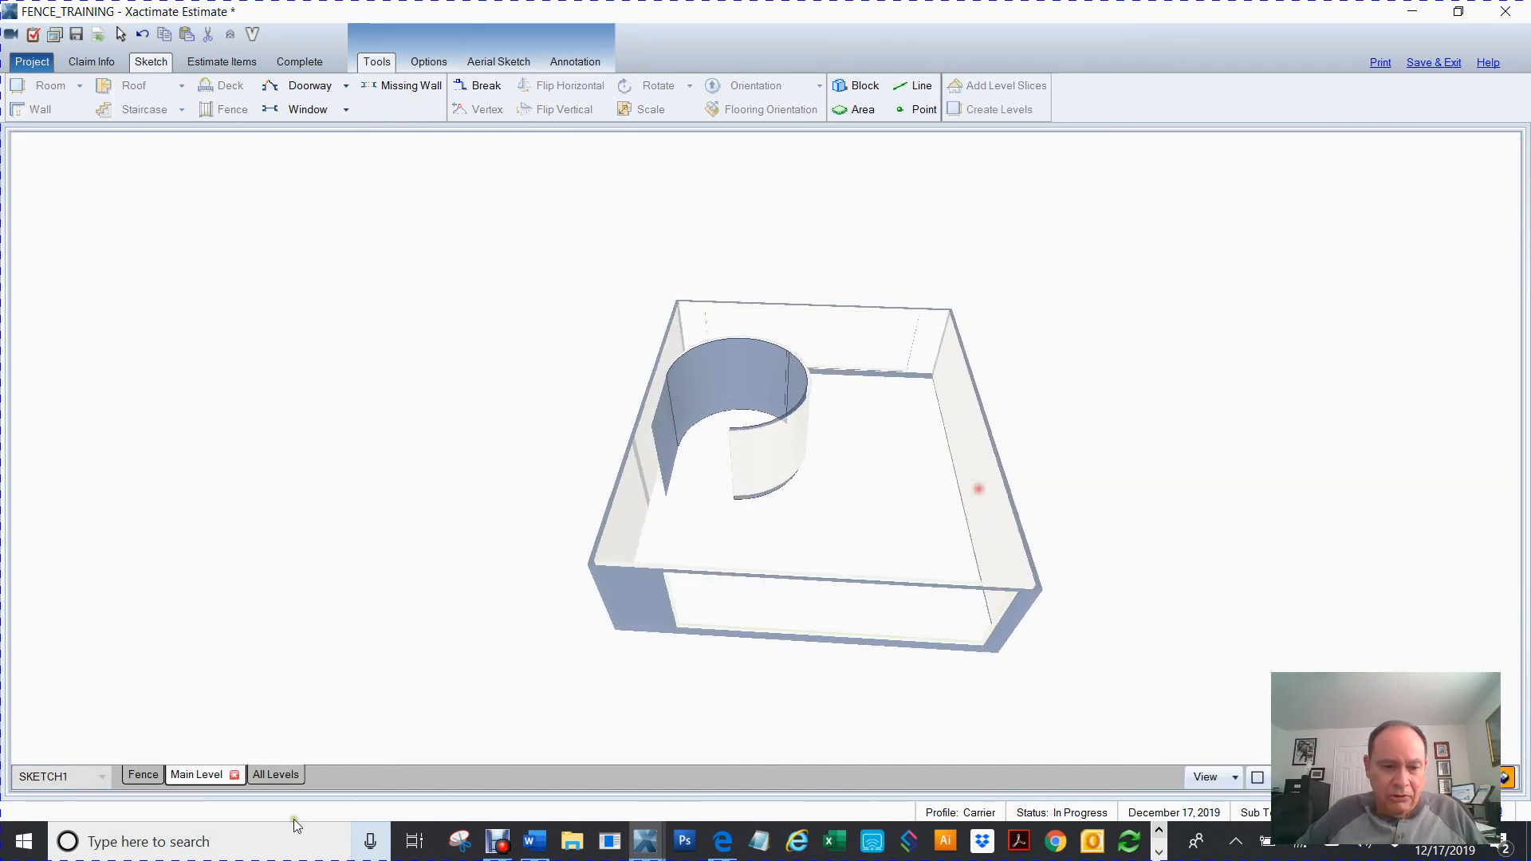
Step: Examine the spiral staircase and its enclosure across all levels in 3D from several angles, and return to the Main Level plan
{"action": "left_click", "coordinate": [287, 778]}
{"action": "scroll", "coordinate": [1195, 640], "scroll_direction": "up", "scroll_amount": 3}
{"action": "mouse_move", "coordinate": [930, 693]}
{"action": "left_mouse_down"}
{"action": "mouse_move", "coordinate": [1110, 599]}
{"action": "mouse_move", "coordinate": [974, 591]}
{"action": "mouse_move", "coordinate": [930, 537]}
{"action": "mouse_move", "coordinate": [1013, 584]}
{"action": "mouse_move", "coordinate": [1261, 558]}
{"action": "mouse_move", "coordinate": [947, 547]}
{"action": "mouse_move", "coordinate": [1008, 527]}
{"action": "left_mouse_up"}
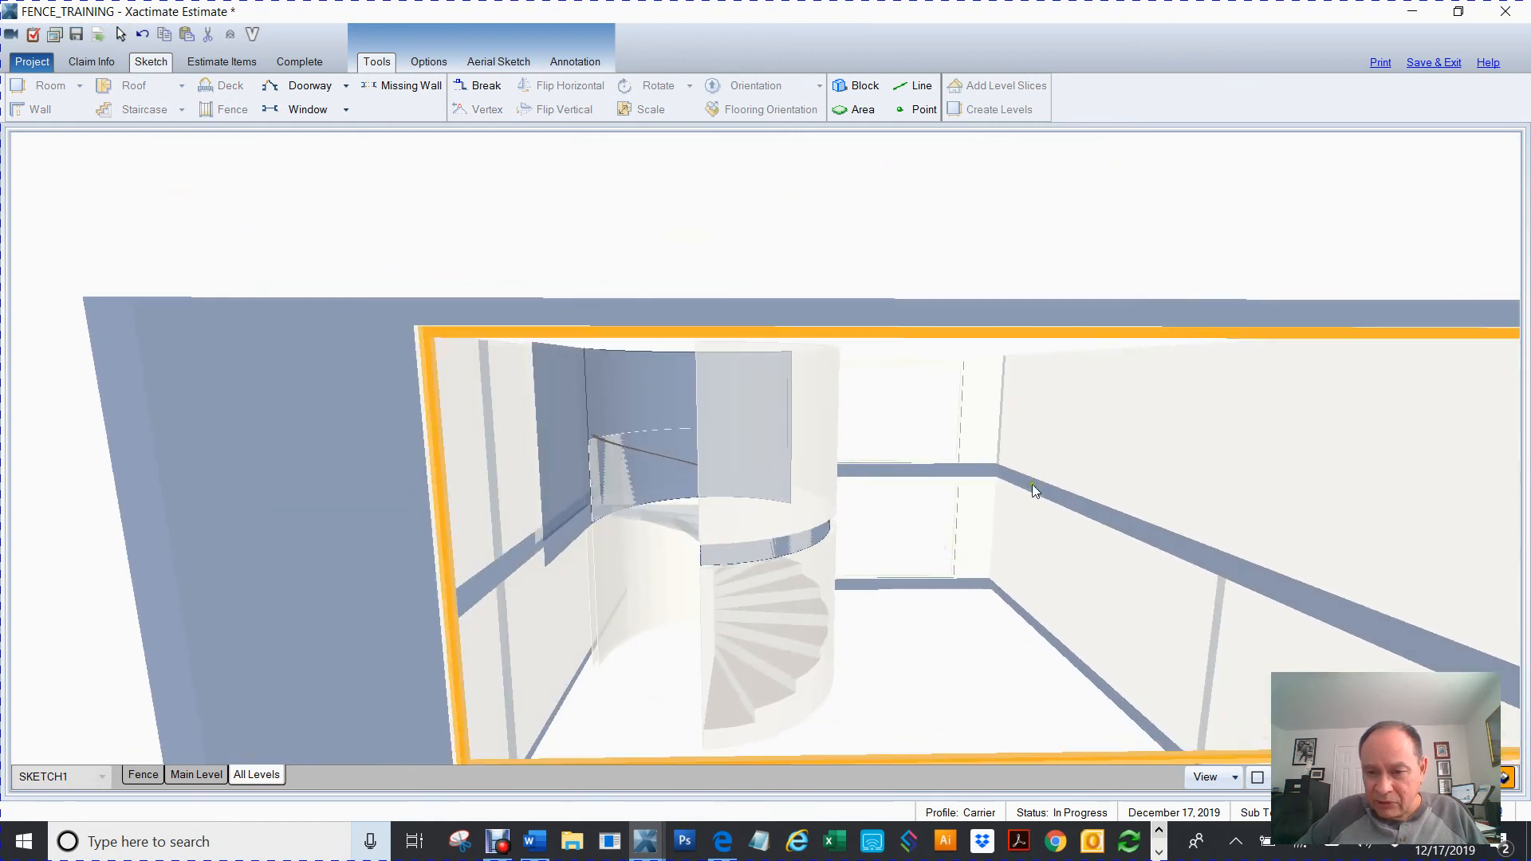
{"action": "scroll", "coordinate": [1117, 499], "scroll_direction": "up", "scroll_amount": 5}
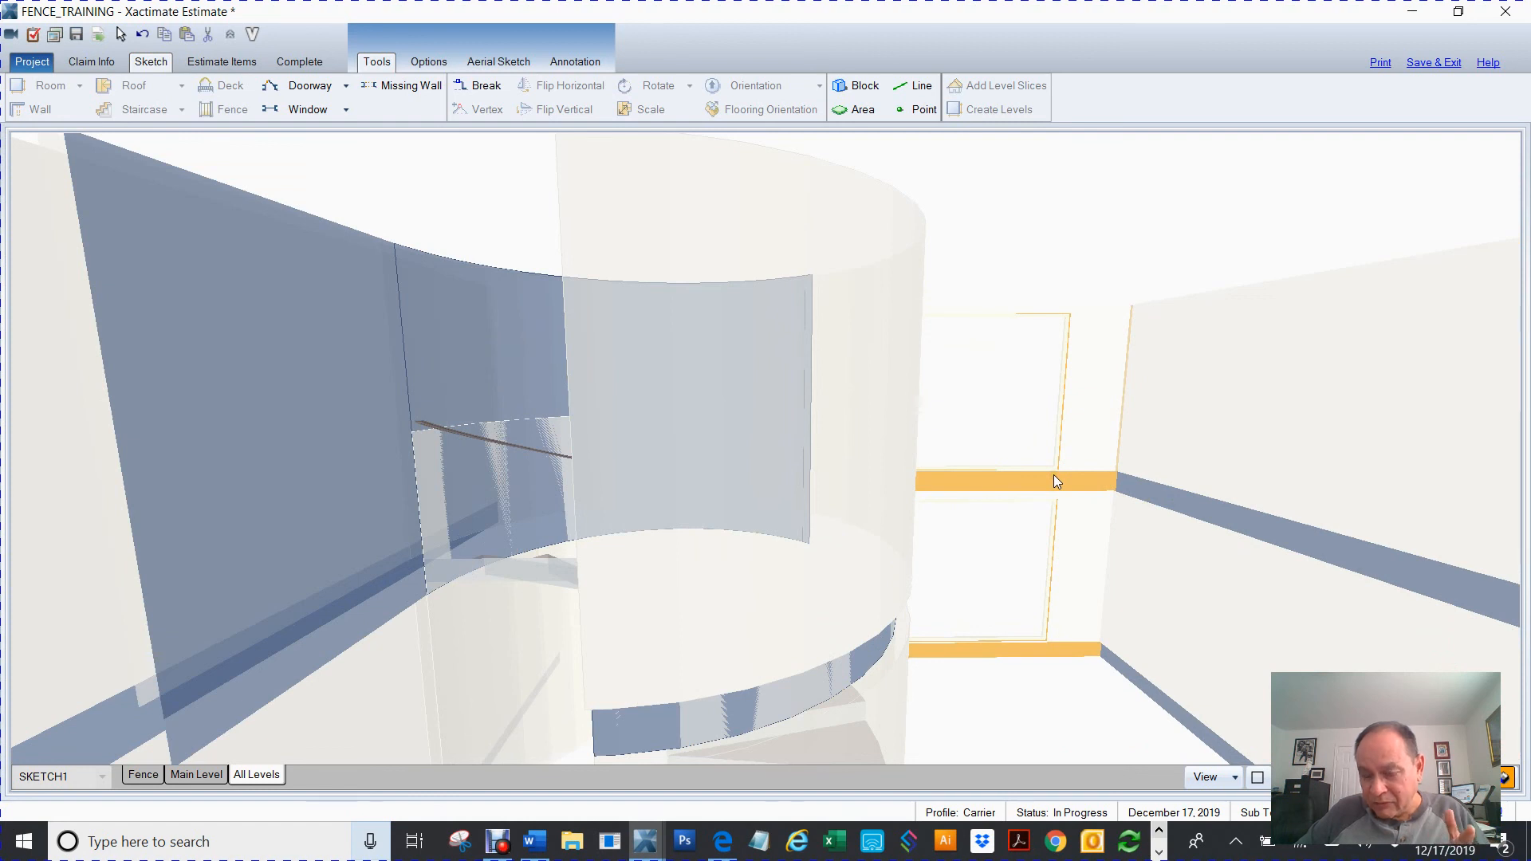
{"action": "scroll", "coordinate": [1055, 475], "scroll_direction": "down", "scroll_amount": 3}
{"action": "scroll", "coordinate": [576, 609], "scroll_direction": "up", "scroll_amount": 3}
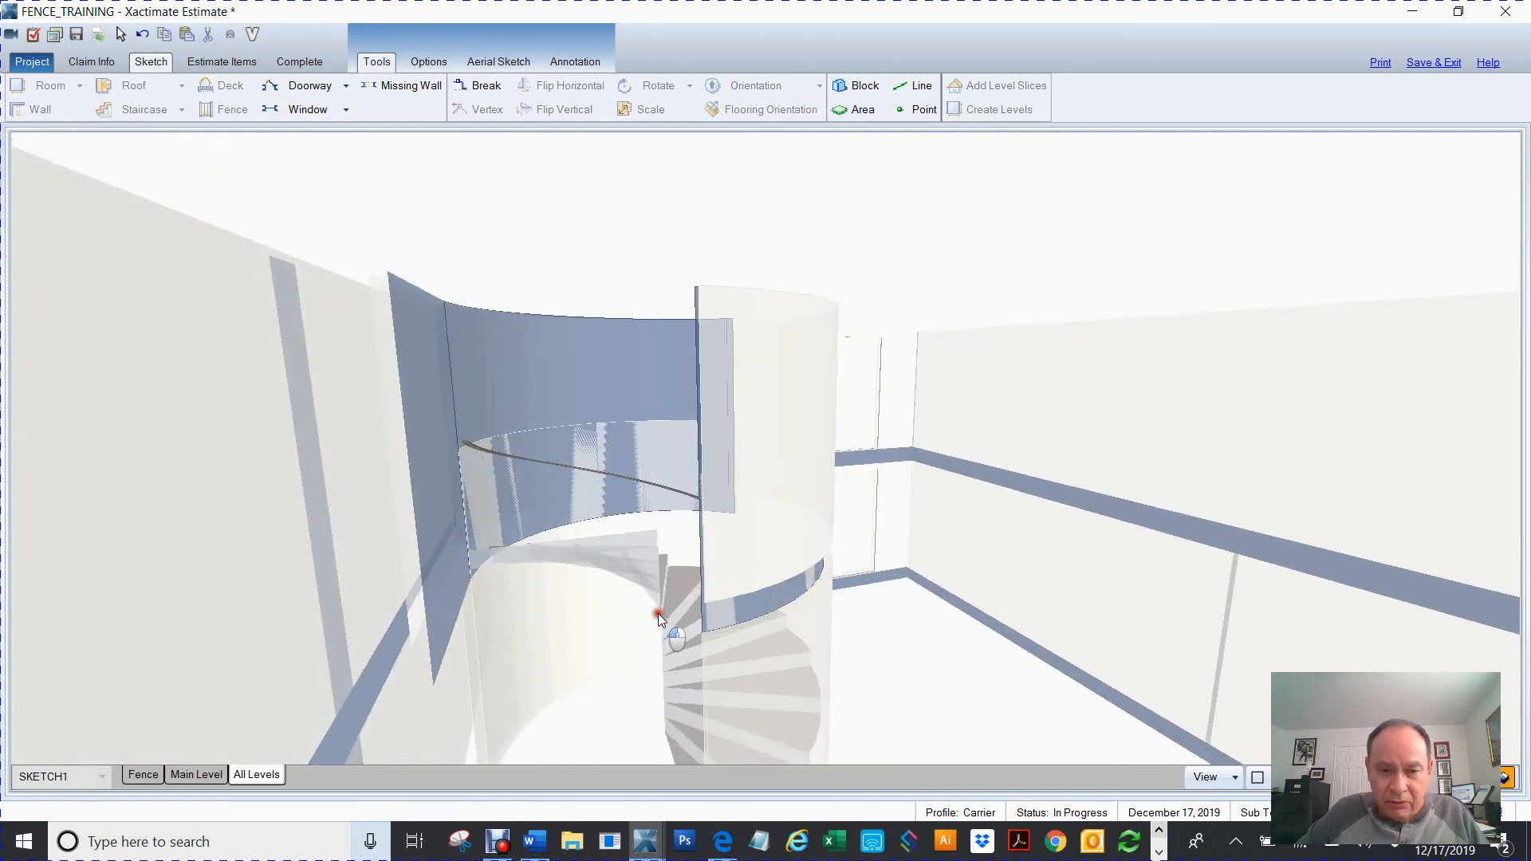
{"action": "left_click_drag", "start_coordinate": [658, 614], "coordinate": [730, 637]}
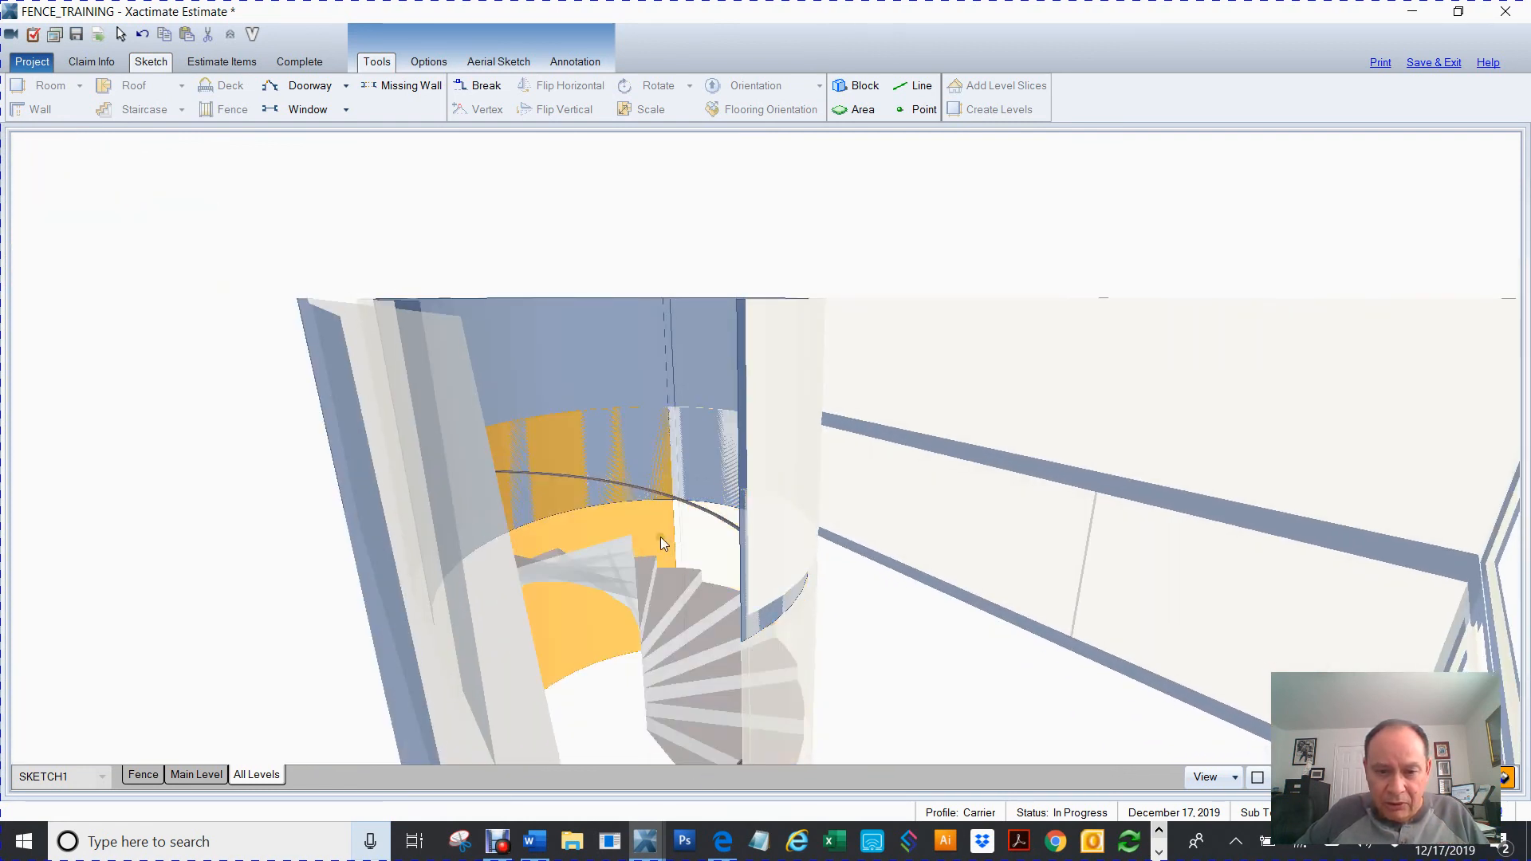
{"action": "scroll", "coordinate": [626, 524], "scroll_direction": "down", "scroll_amount": 3}
{"action": "left_click_drag", "start_coordinate": [653, 592], "coordinate": [349, 604]}
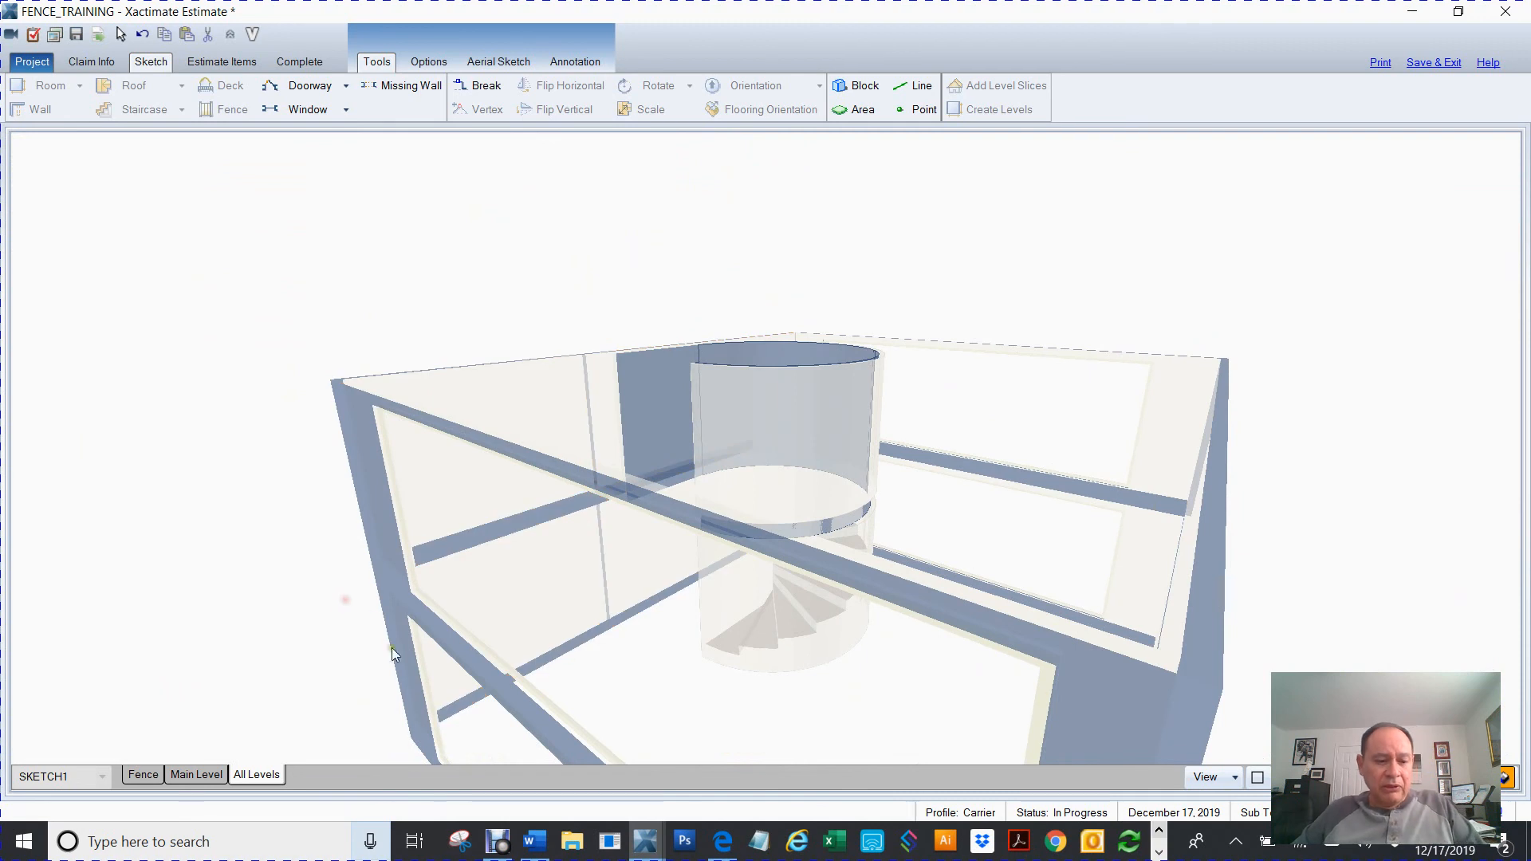
{"action": "key", "text": "F8"}
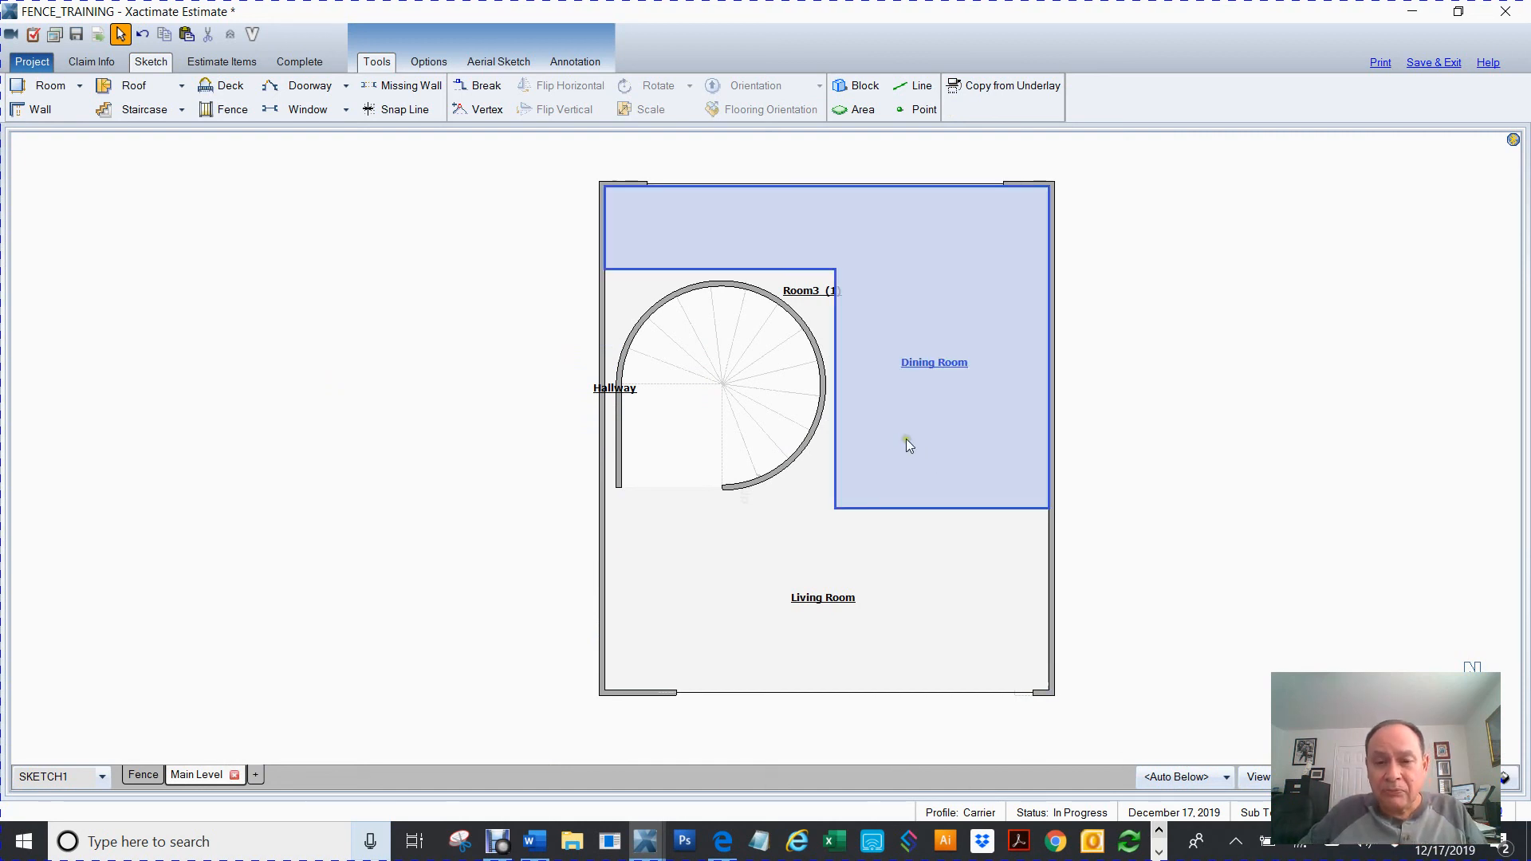
Step: Try deleting the lower-right curved wall segment around the stair opening
{"action": "left_click", "coordinate": [774, 483]}
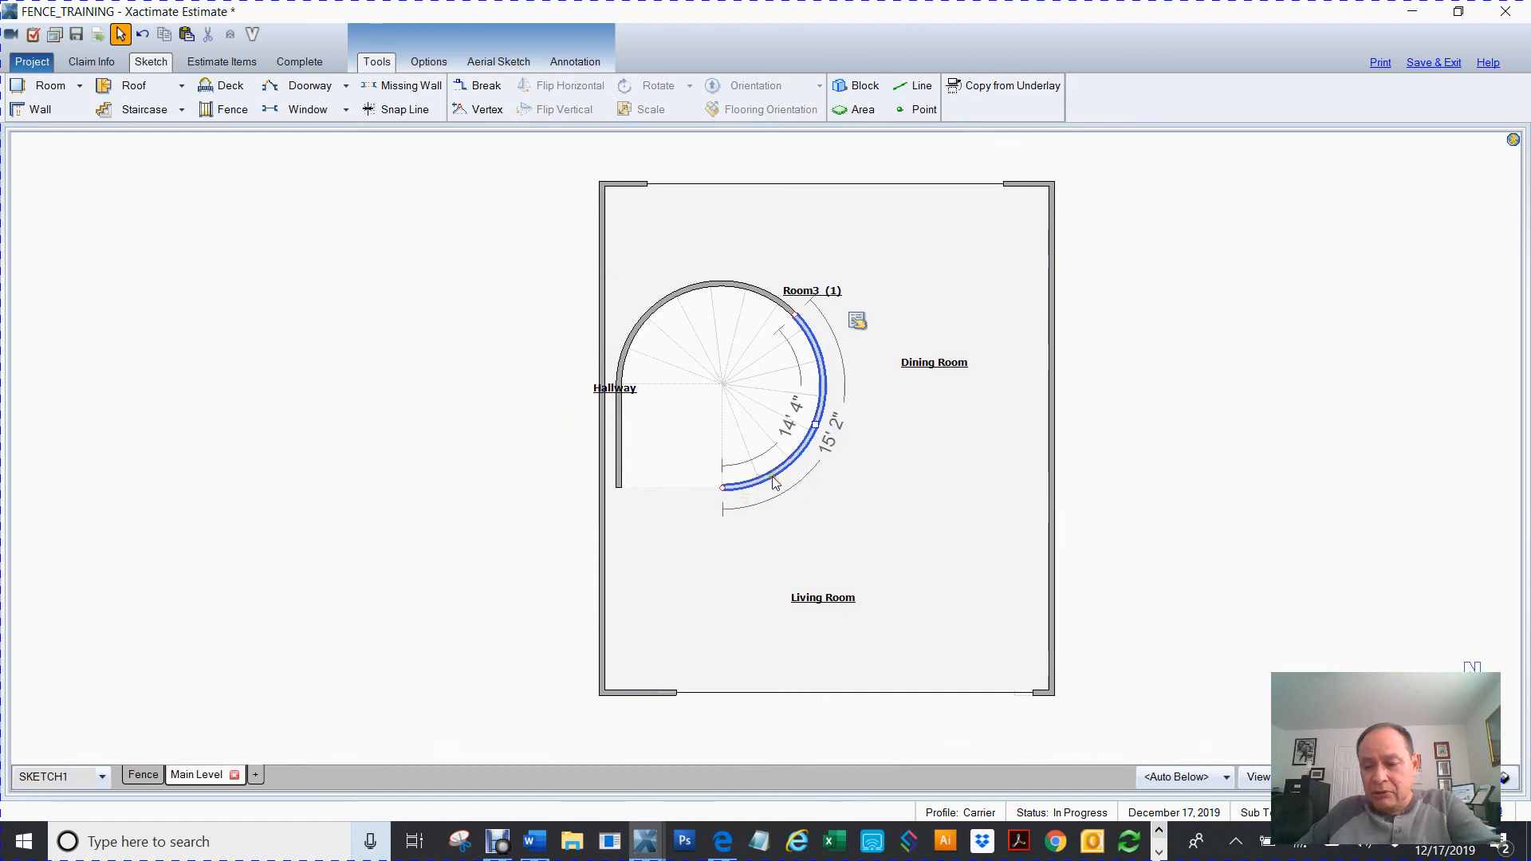
{"action": "key", "text": "Escape"}
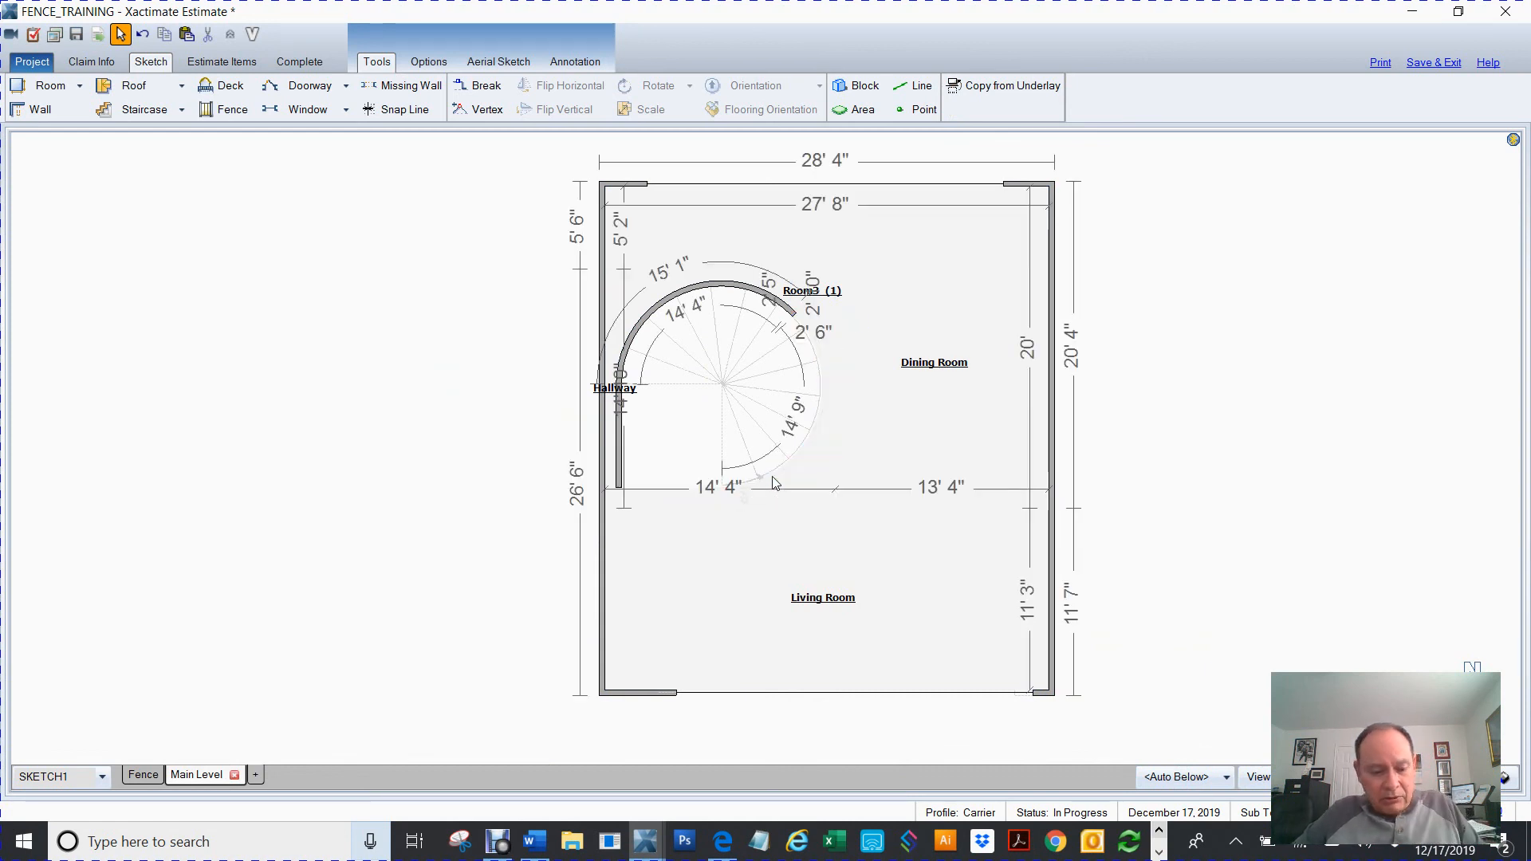
{"action": "left_click", "coordinate": [780, 475]}
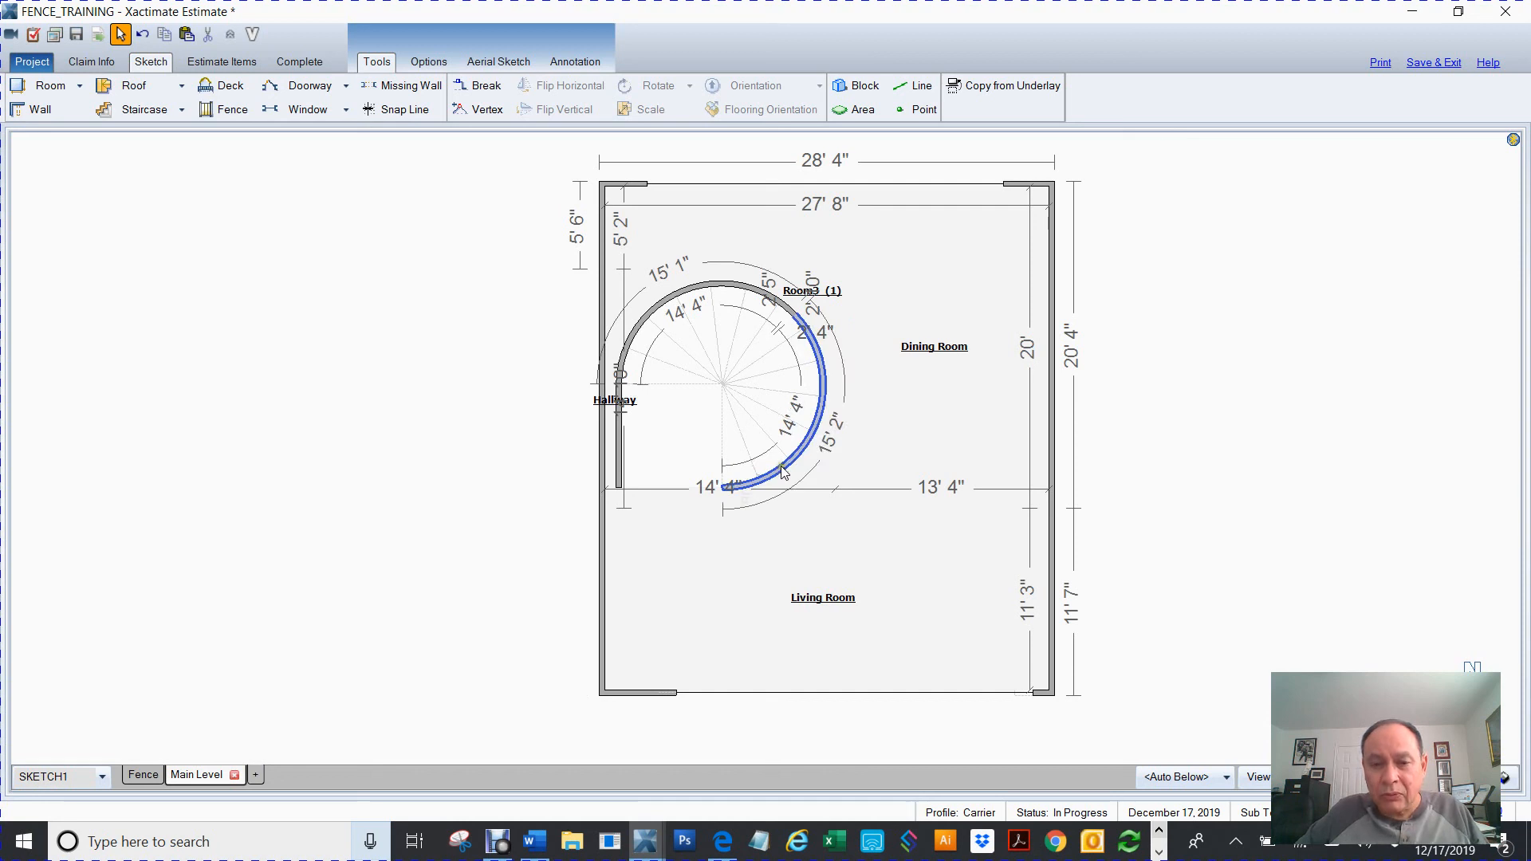
Step: Set the lower-right curved stair wall's Missing (end to end) property to Yes and its Railing/Balustrade property to Yes
{"action": "right_click", "coordinate": [782, 472]}
{"action": "left_click", "coordinate": [778, 477]}
{"action": "right_click", "coordinate": [774, 480]}
{"action": "left_click", "coordinate": [829, 531]}
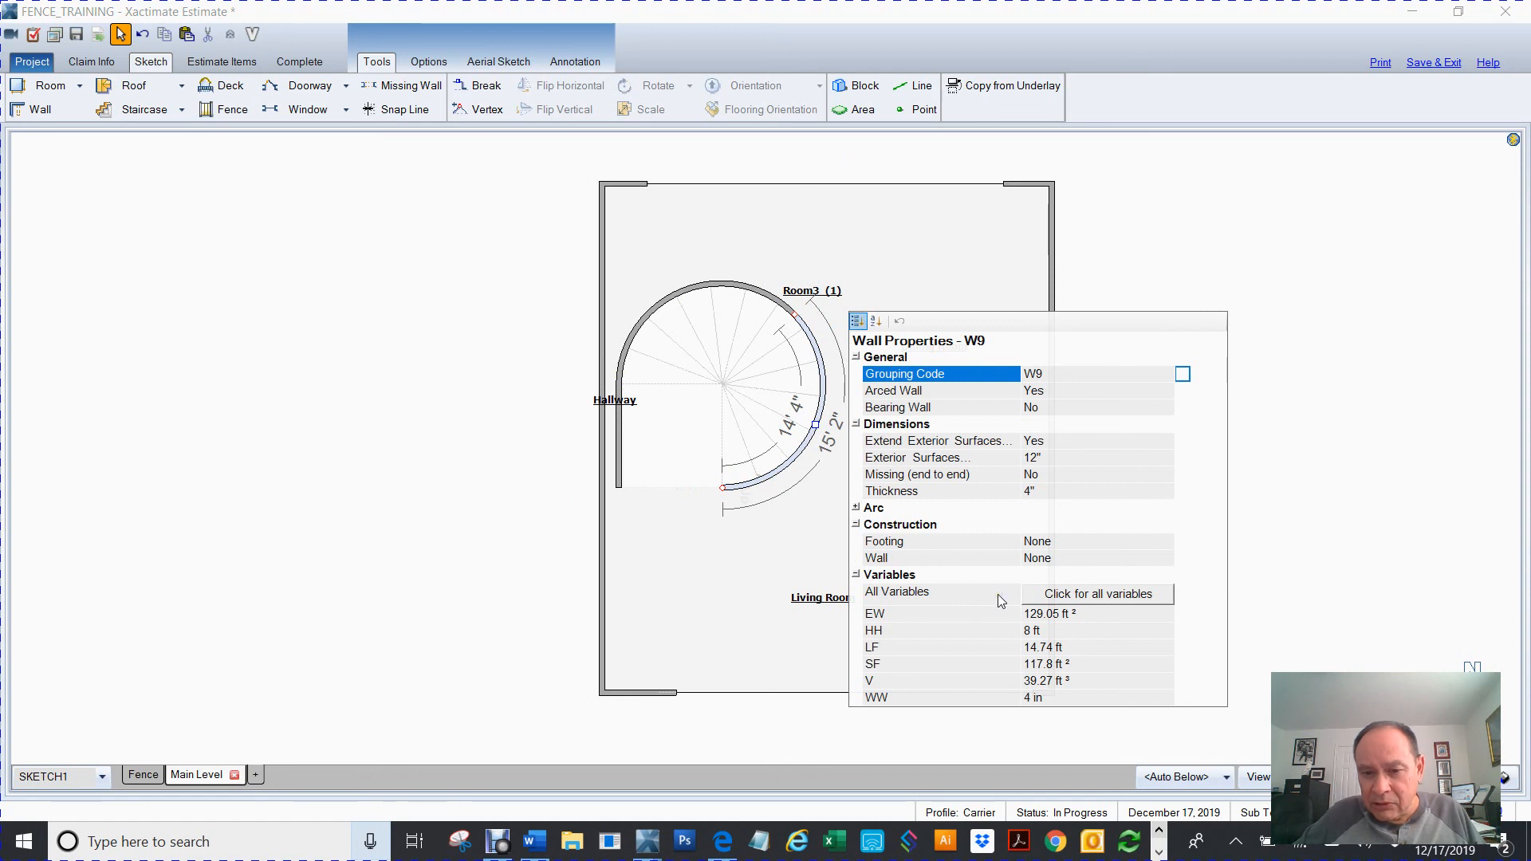
{"action": "left_click", "coordinate": [1040, 477]}
{"action": "left_click", "coordinate": [1168, 473]}
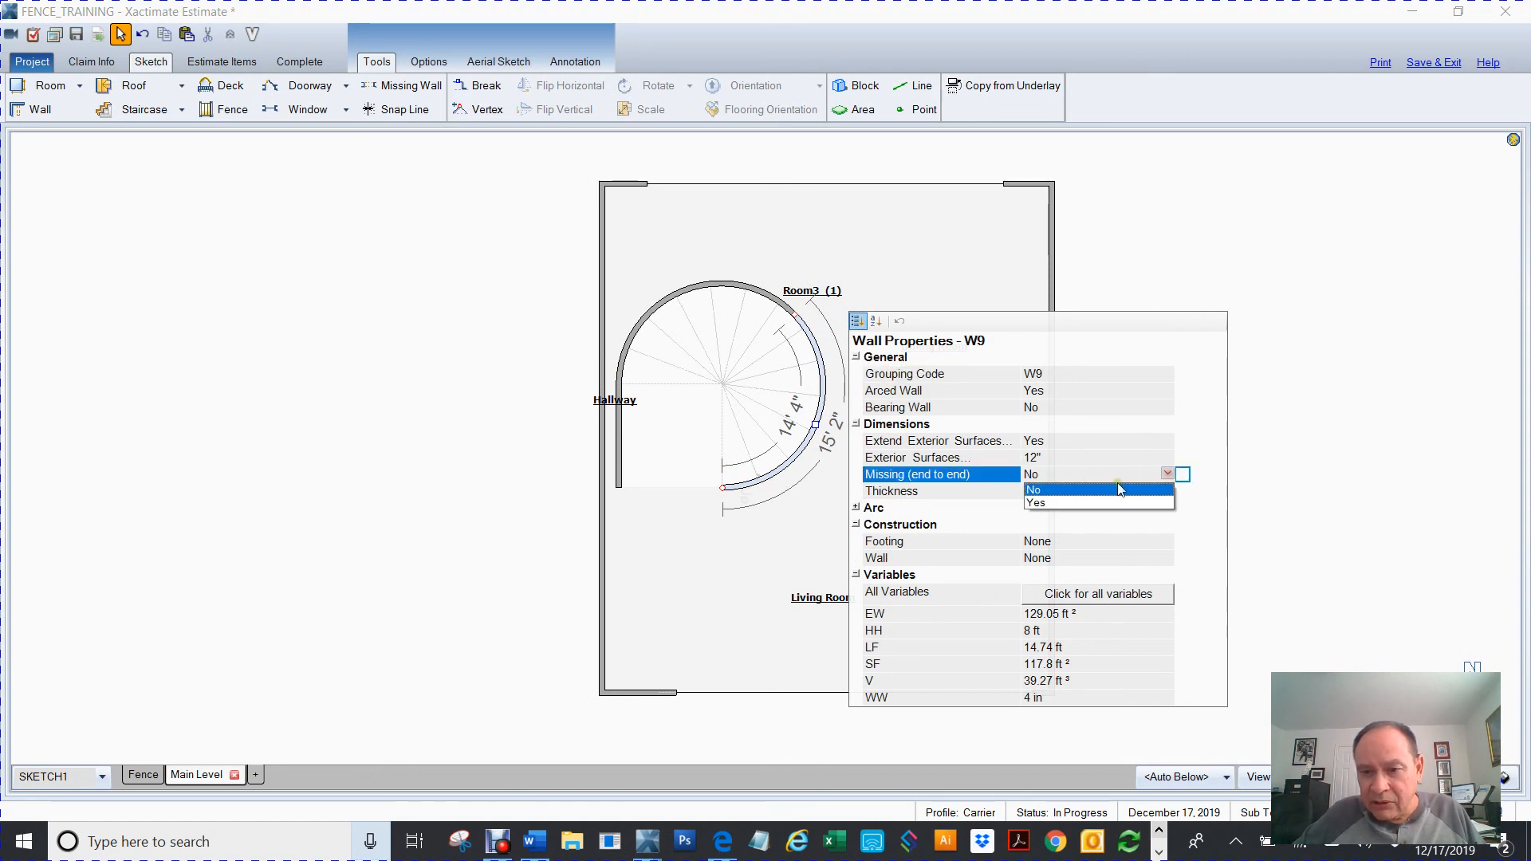
{"action": "left_click", "coordinate": [1064, 504]}
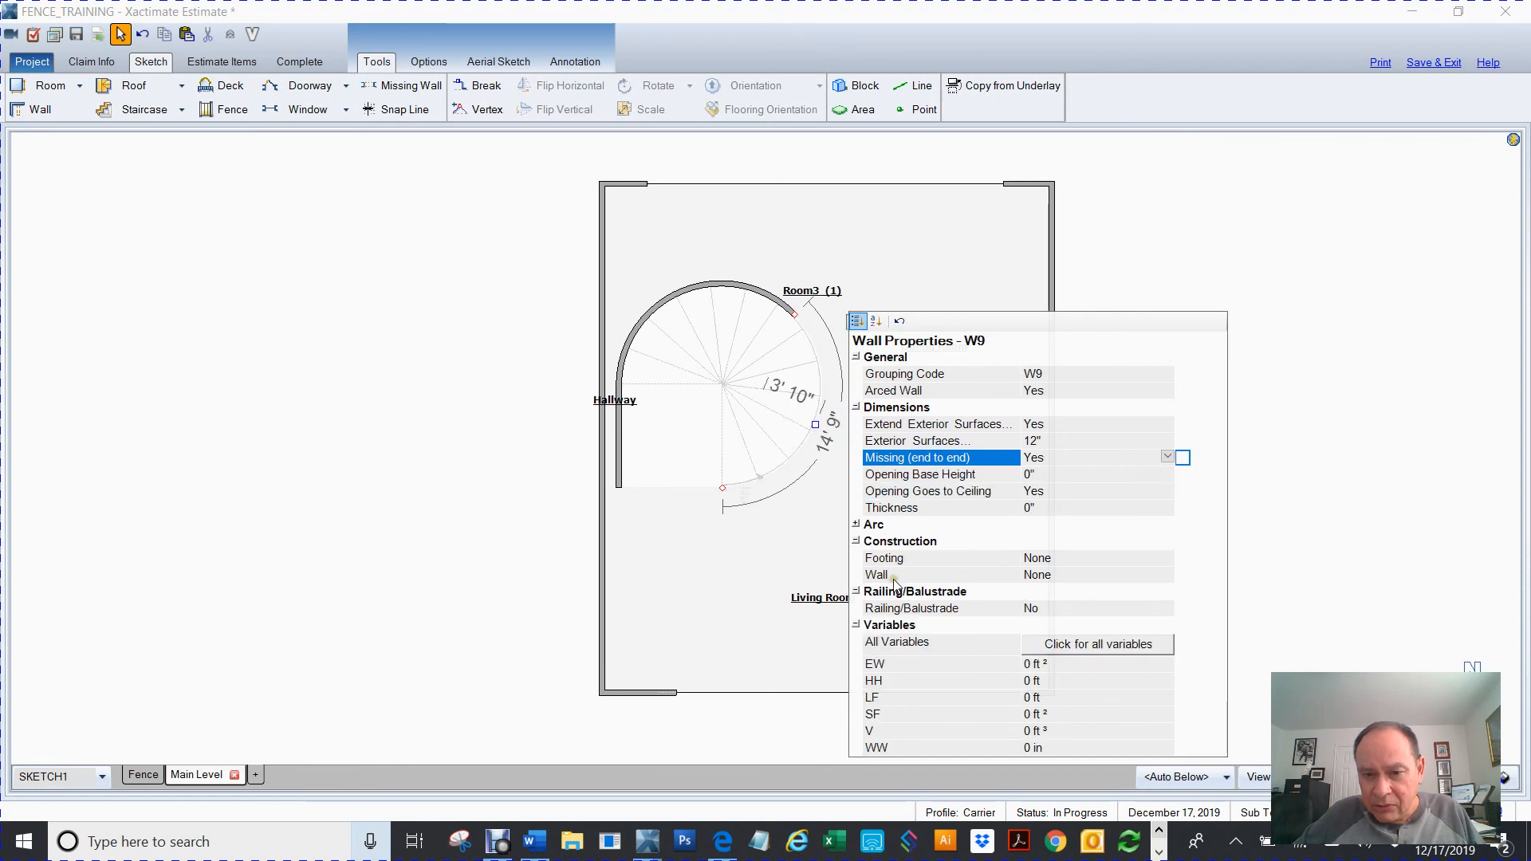
{"action": "left_click", "coordinate": [1042, 611]}
{"action": "double_click", "coordinate": [1045, 611]}
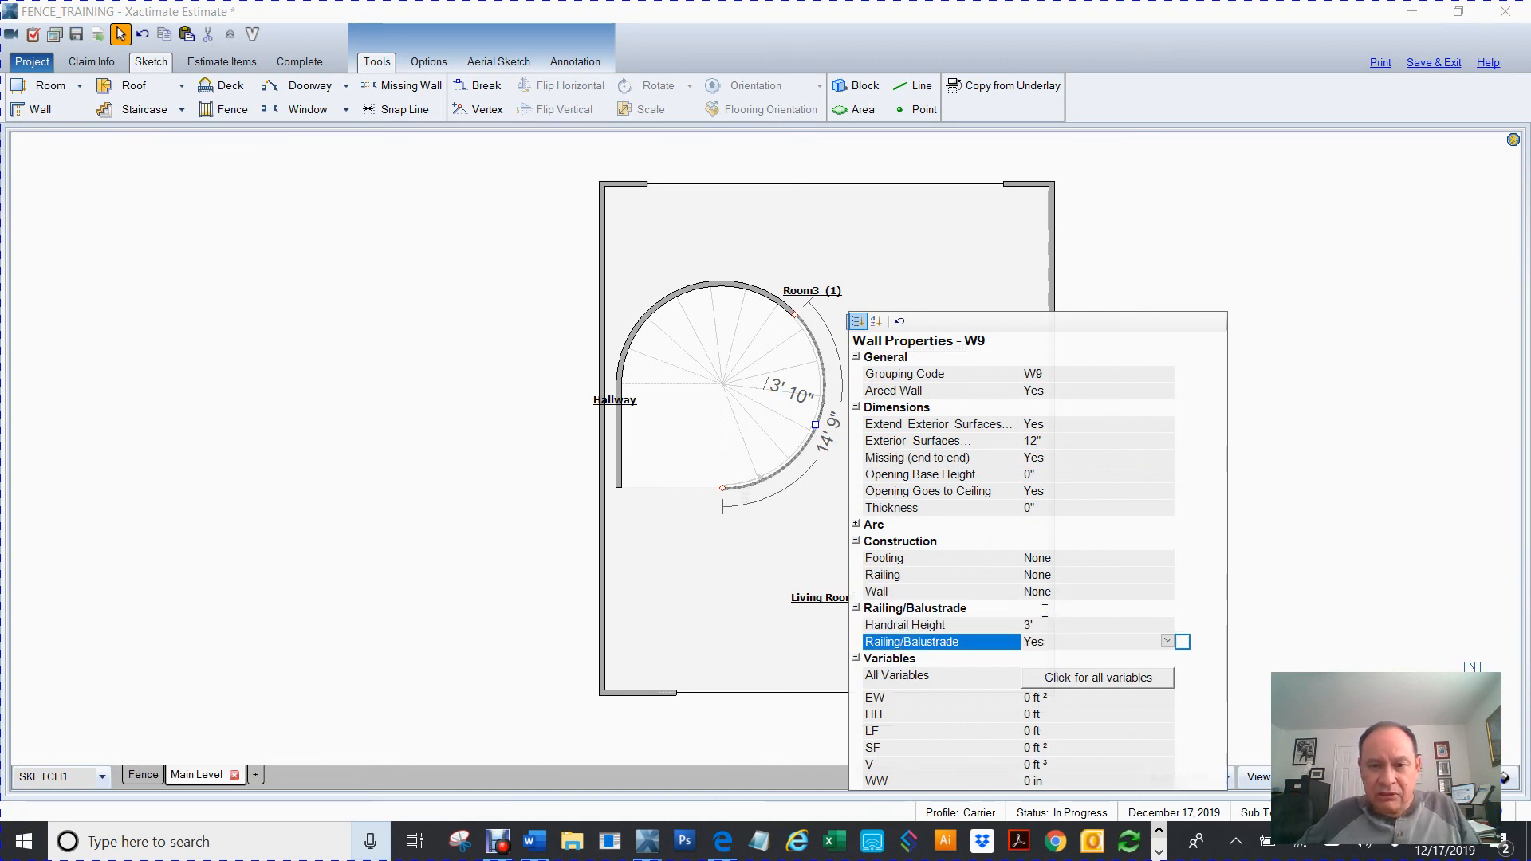
Step: Set the upper curved stair wall's Missing (end to end) property to Yes and its Railing/Balustrade property to Yes
{"action": "left_click", "coordinate": [718, 278]}
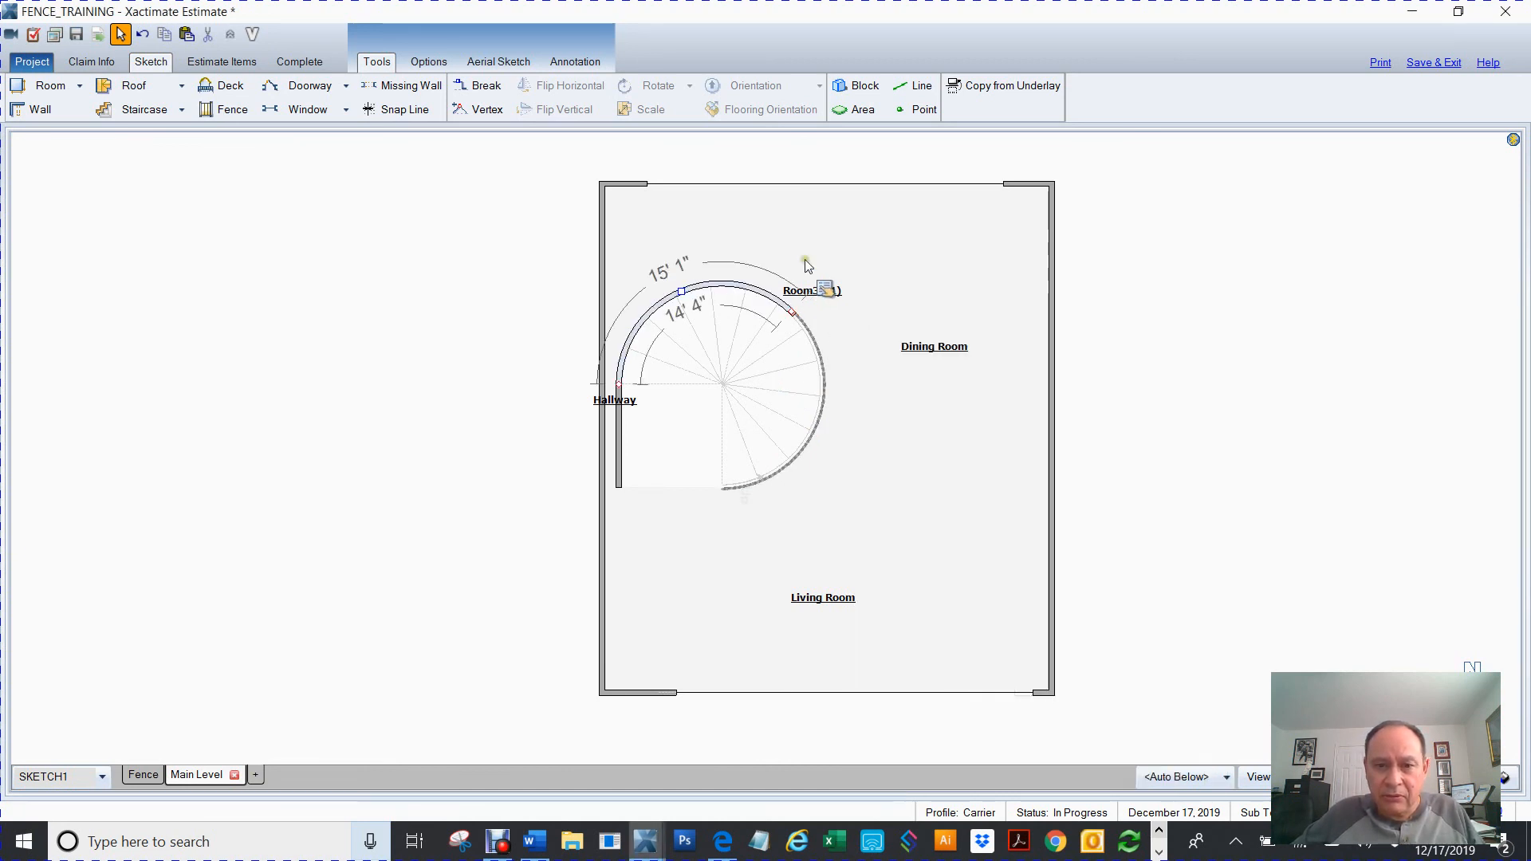
{"action": "left_click", "coordinate": [824, 288]}
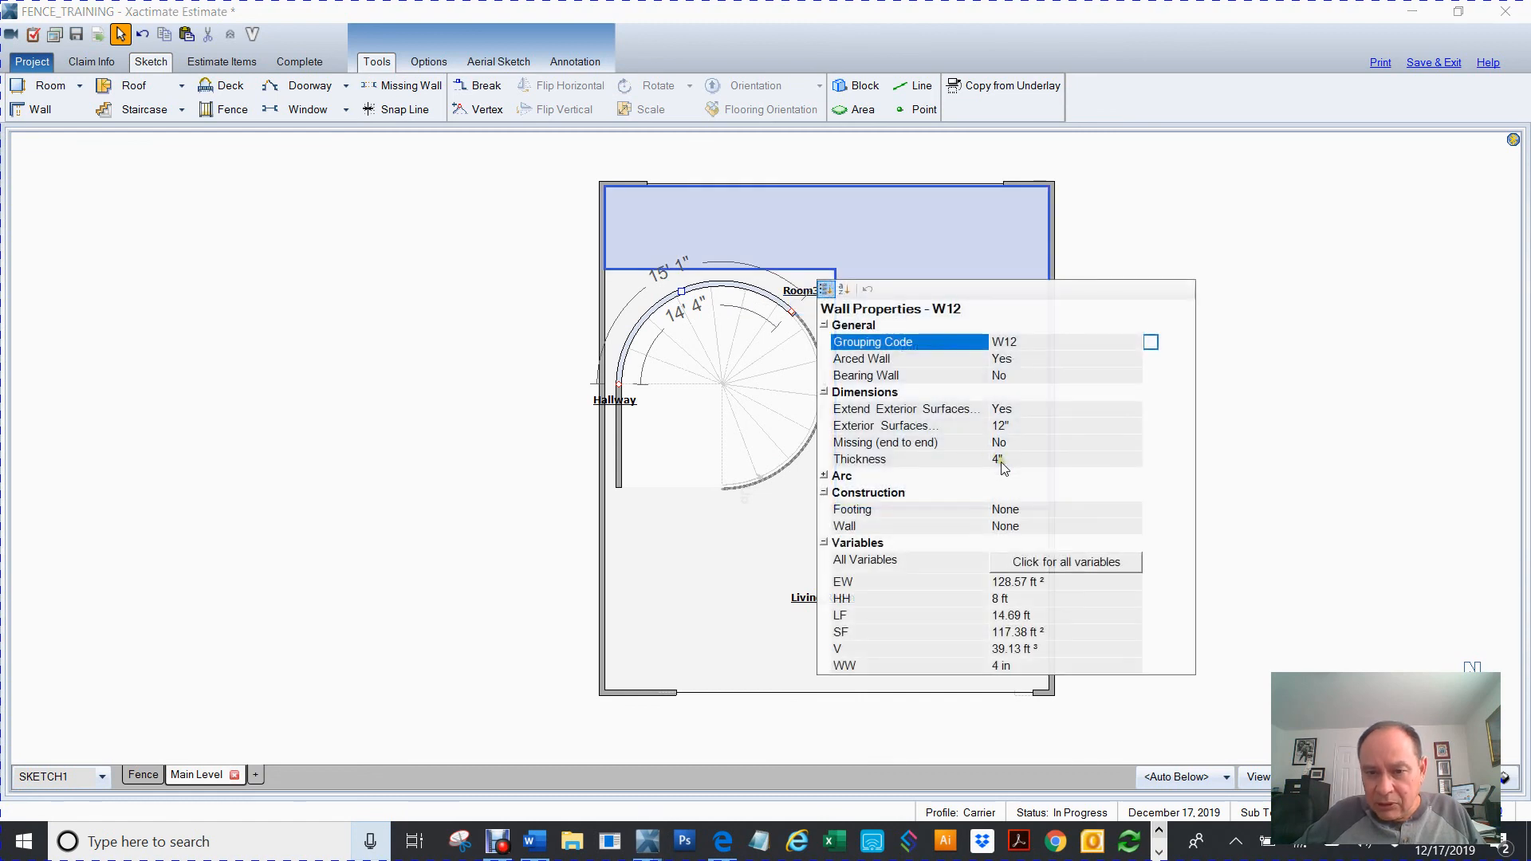
{"action": "left_click", "coordinate": [1010, 445]}
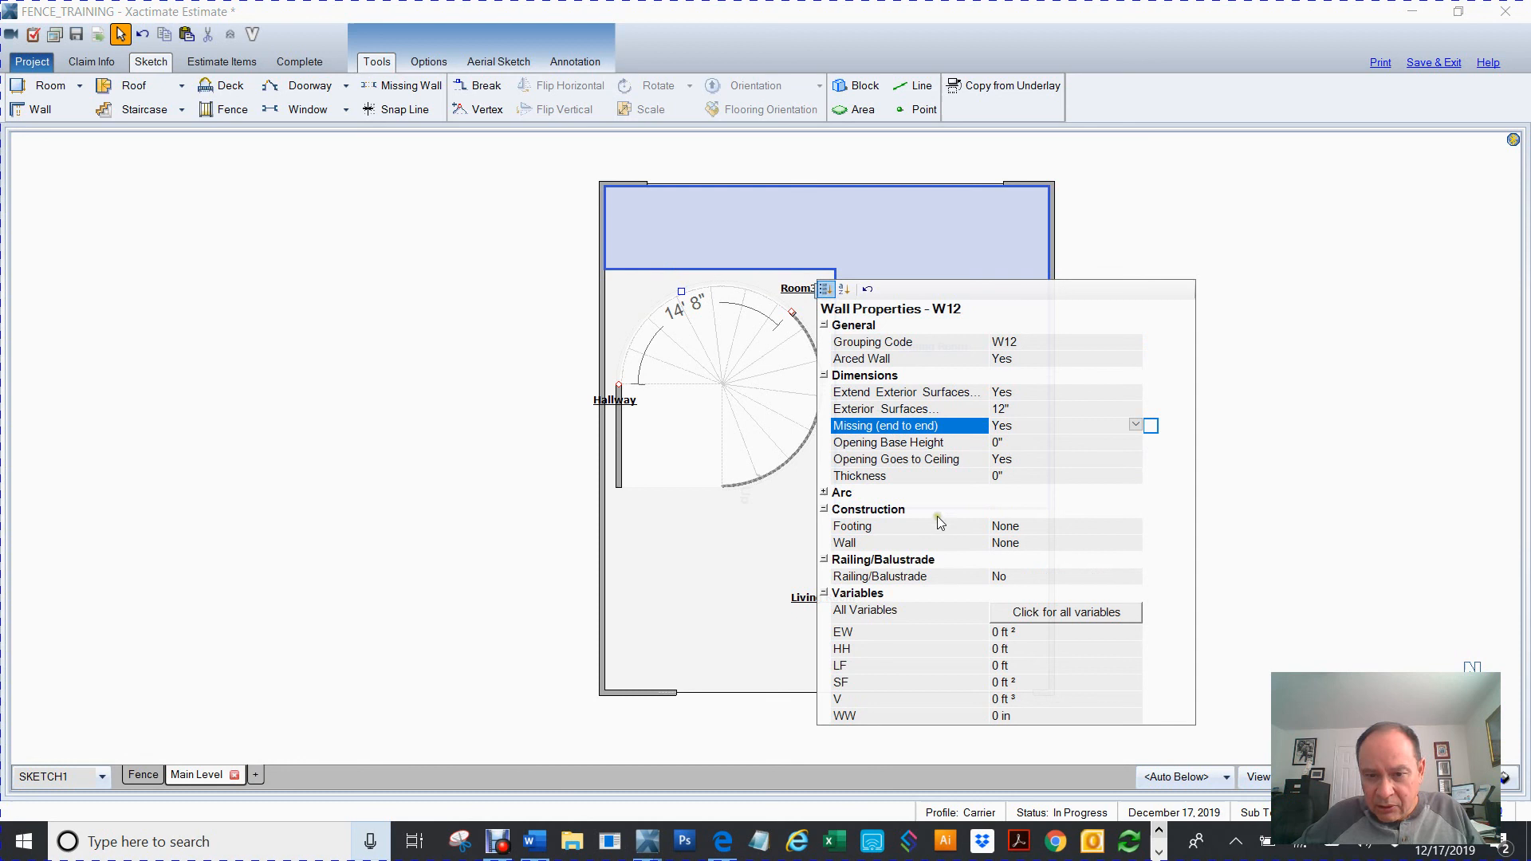
{"action": "left_click", "coordinate": [1001, 576]}
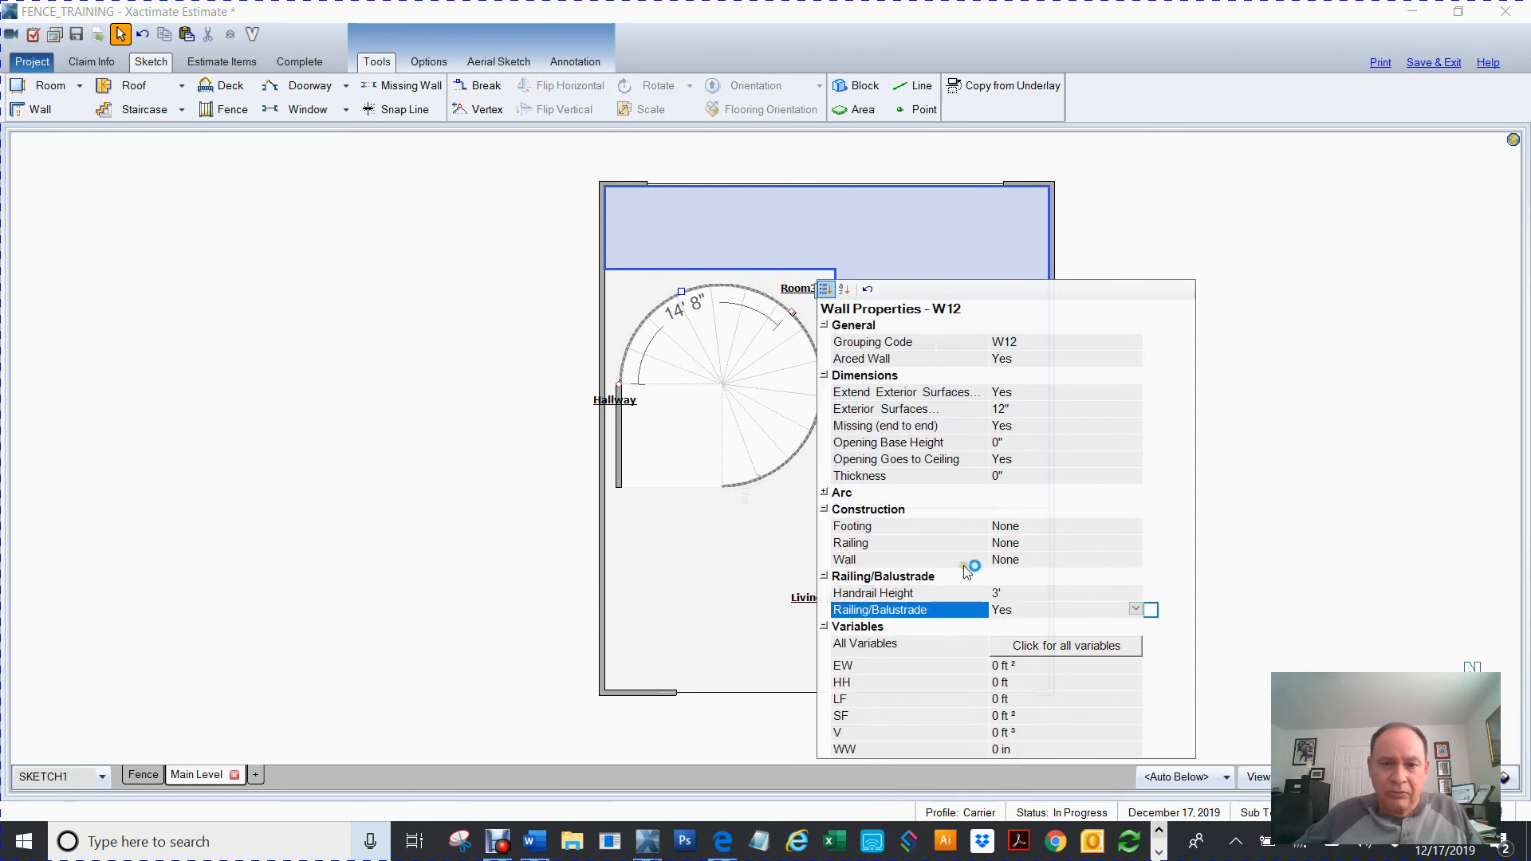
Step: Examine the curved stair railings in 3D on the Main Level and across all levels, and return to the Main Level plan
{"action": "scroll", "coordinate": [485, 488], "scroll_direction": "down", "scroll_amount": 3}
{"action": "key", "text": "F8"}
{"action": "left_click_drag", "start_coordinate": [909, 521], "coordinate": [944, 263]}
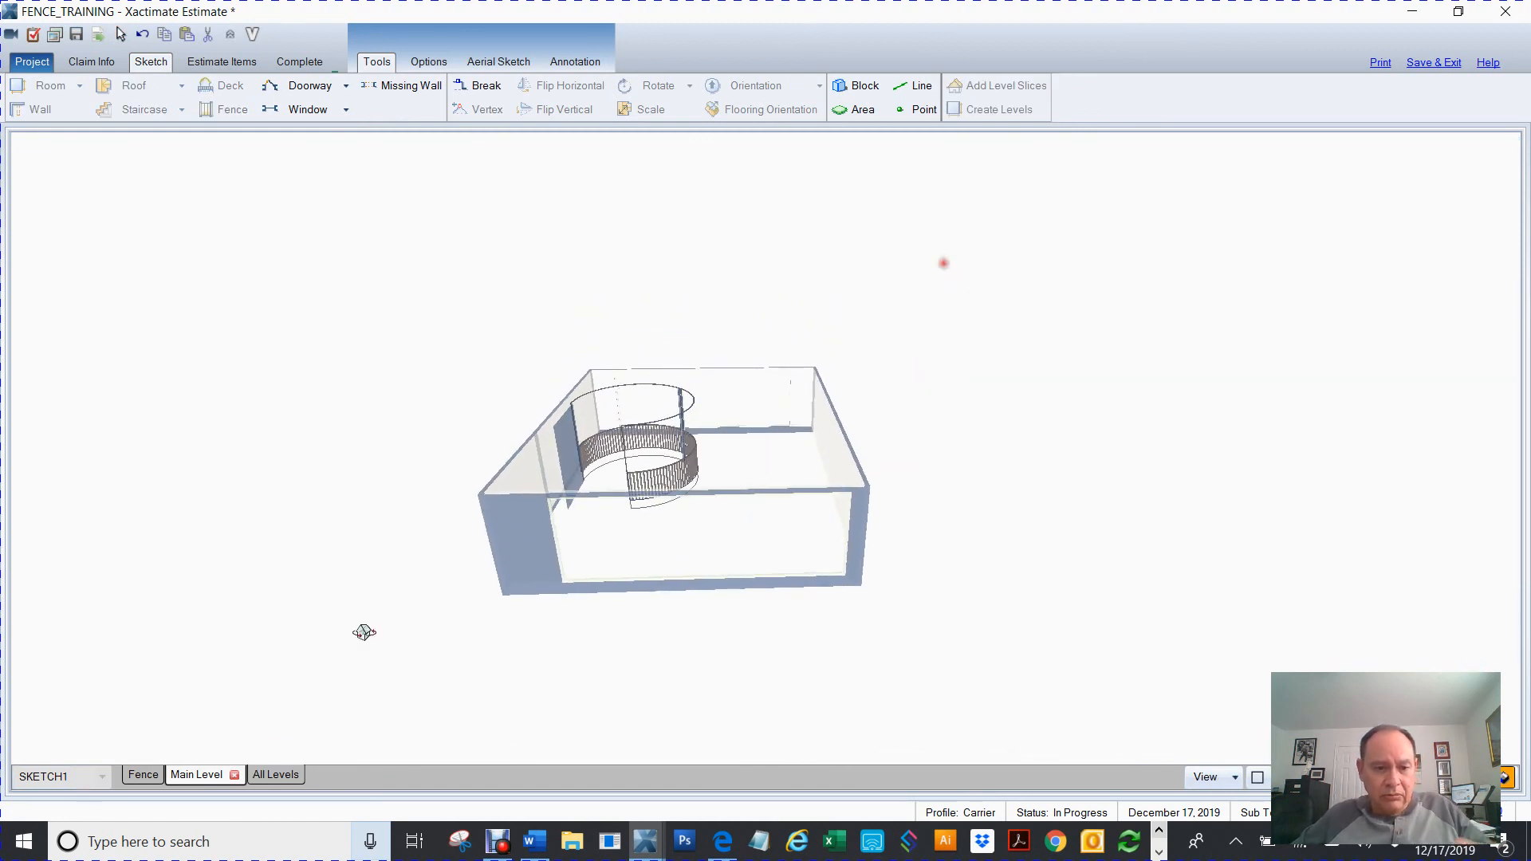
{"action": "left_click", "coordinate": [287, 781]}
{"action": "left_click_drag", "start_coordinate": [1033, 658], "coordinate": [916, 470]}
{"action": "scroll", "coordinate": [1008, 630], "scroll_direction": "up", "scroll_amount": 3}
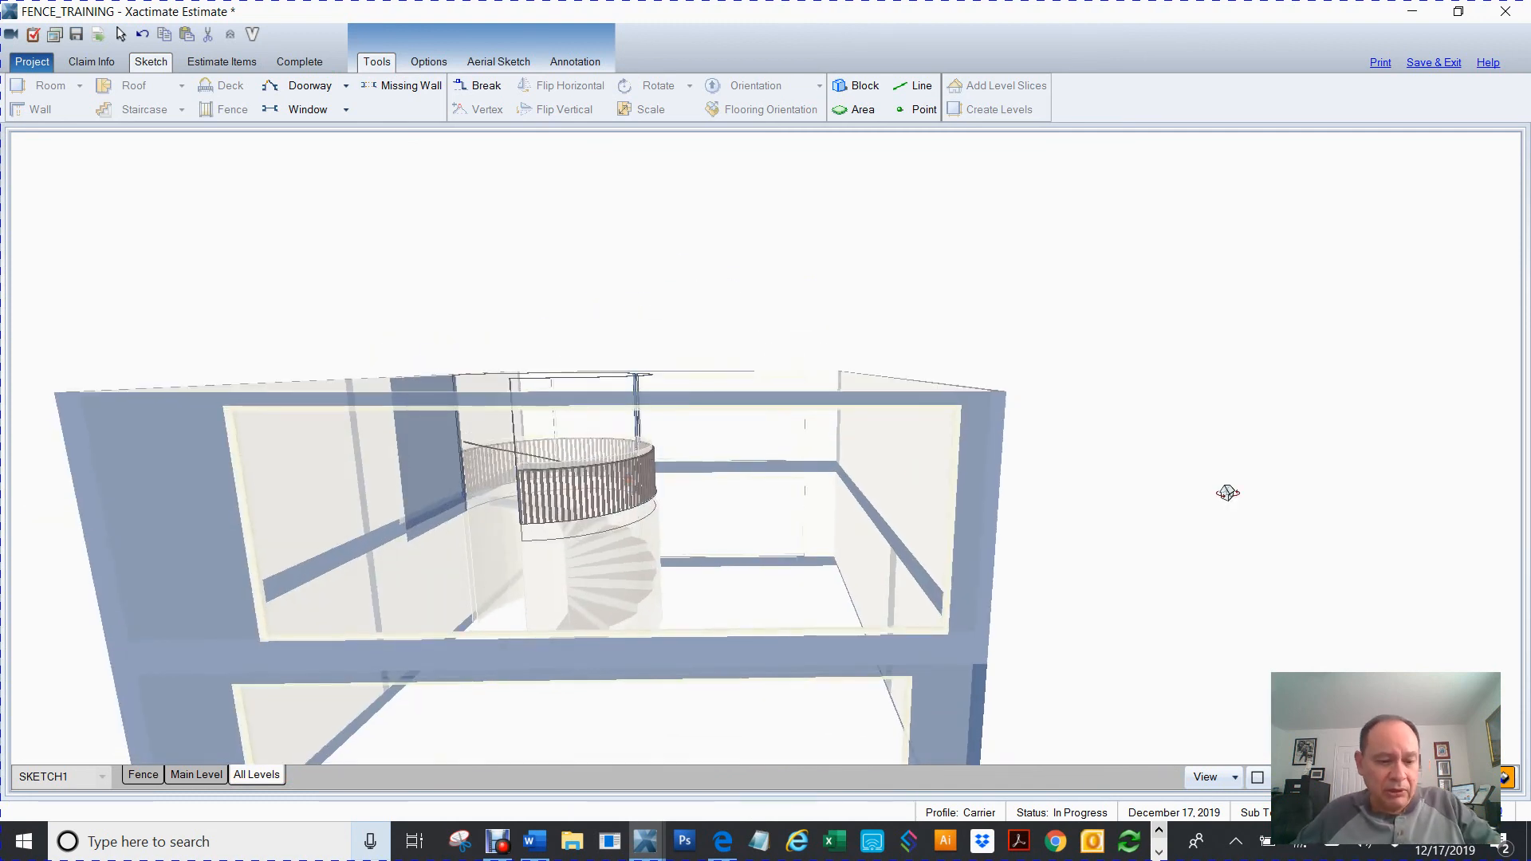
{"action": "key", "text": "F8"}
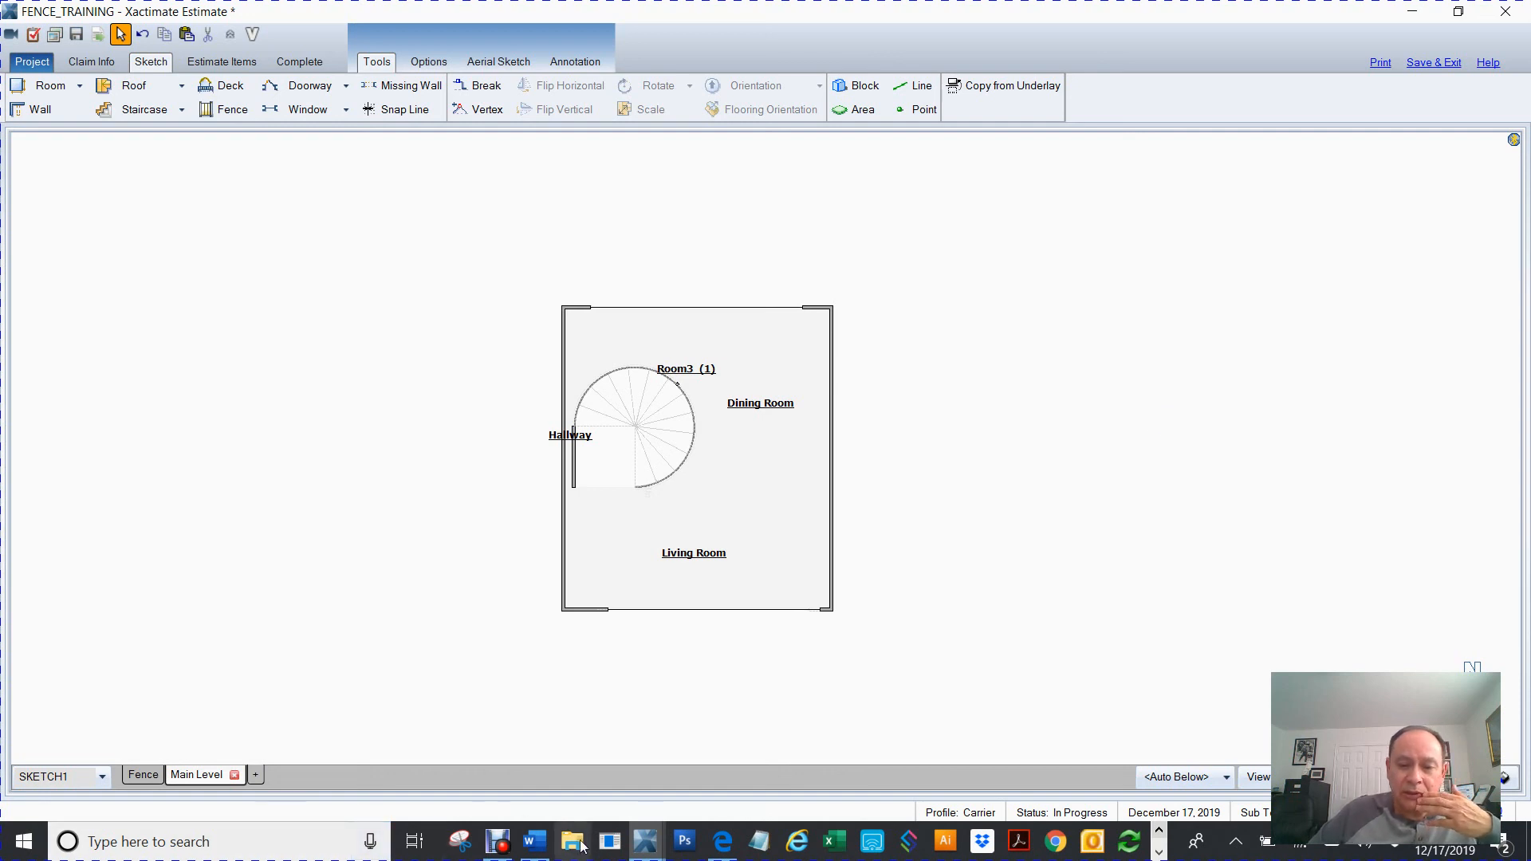
Step: Switch to the Word document Becoming an independent Adjuster.docx, highlight the contact e-mail line and review the list of posted video links
{"action": "left_click", "coordinate": [532, 853]}
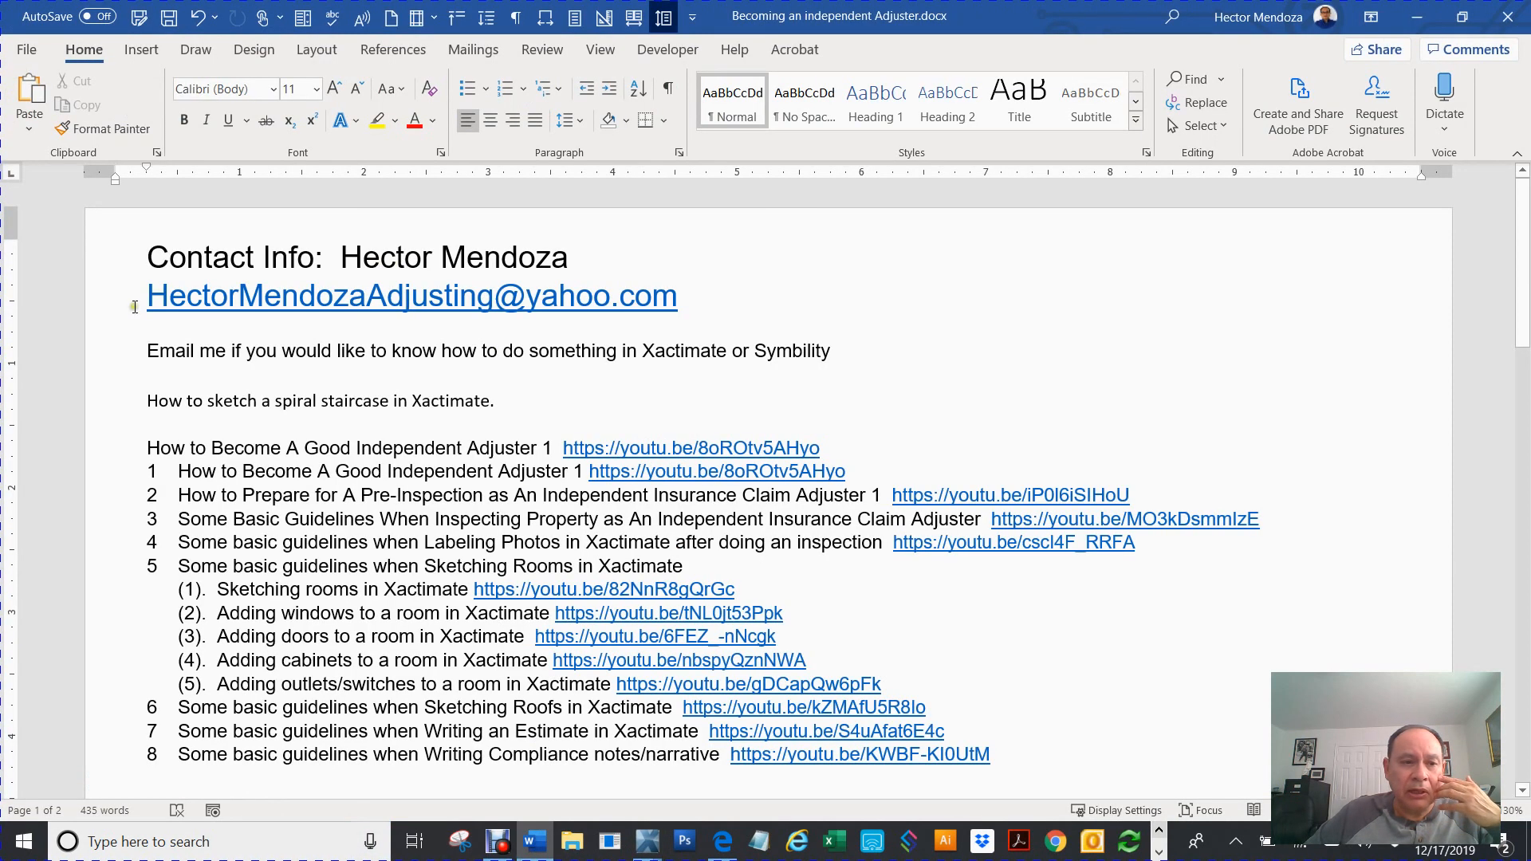
{"action": "left_click_drag", "start_coordinate": [148, 299], "coordinate": [677, 307]}
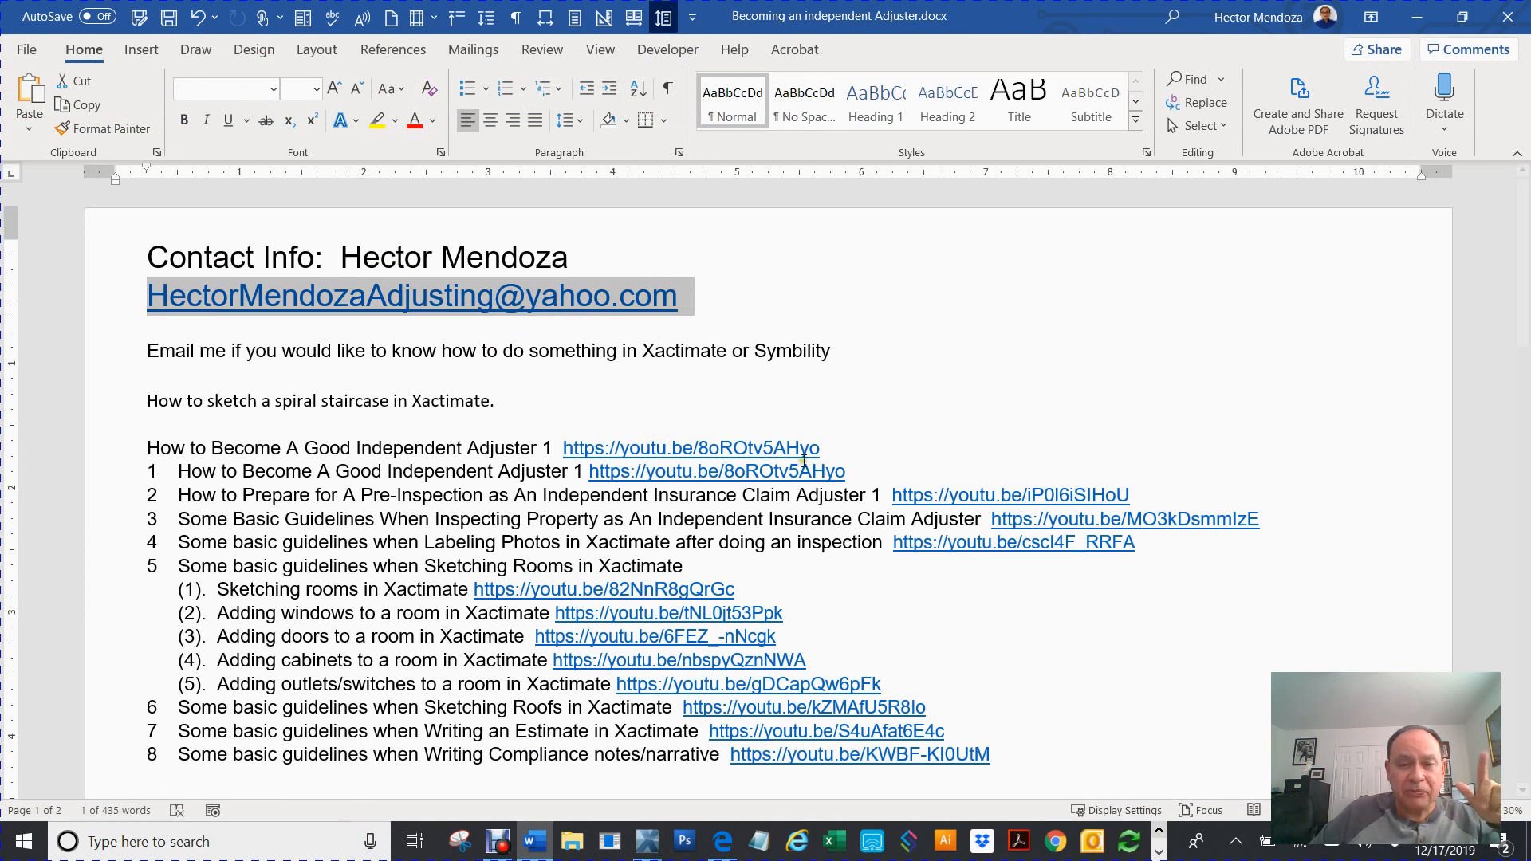
{"action": "scroll", "coordinate": [729, 477], "scroll_direction": "down", "scroll_amount": 10}
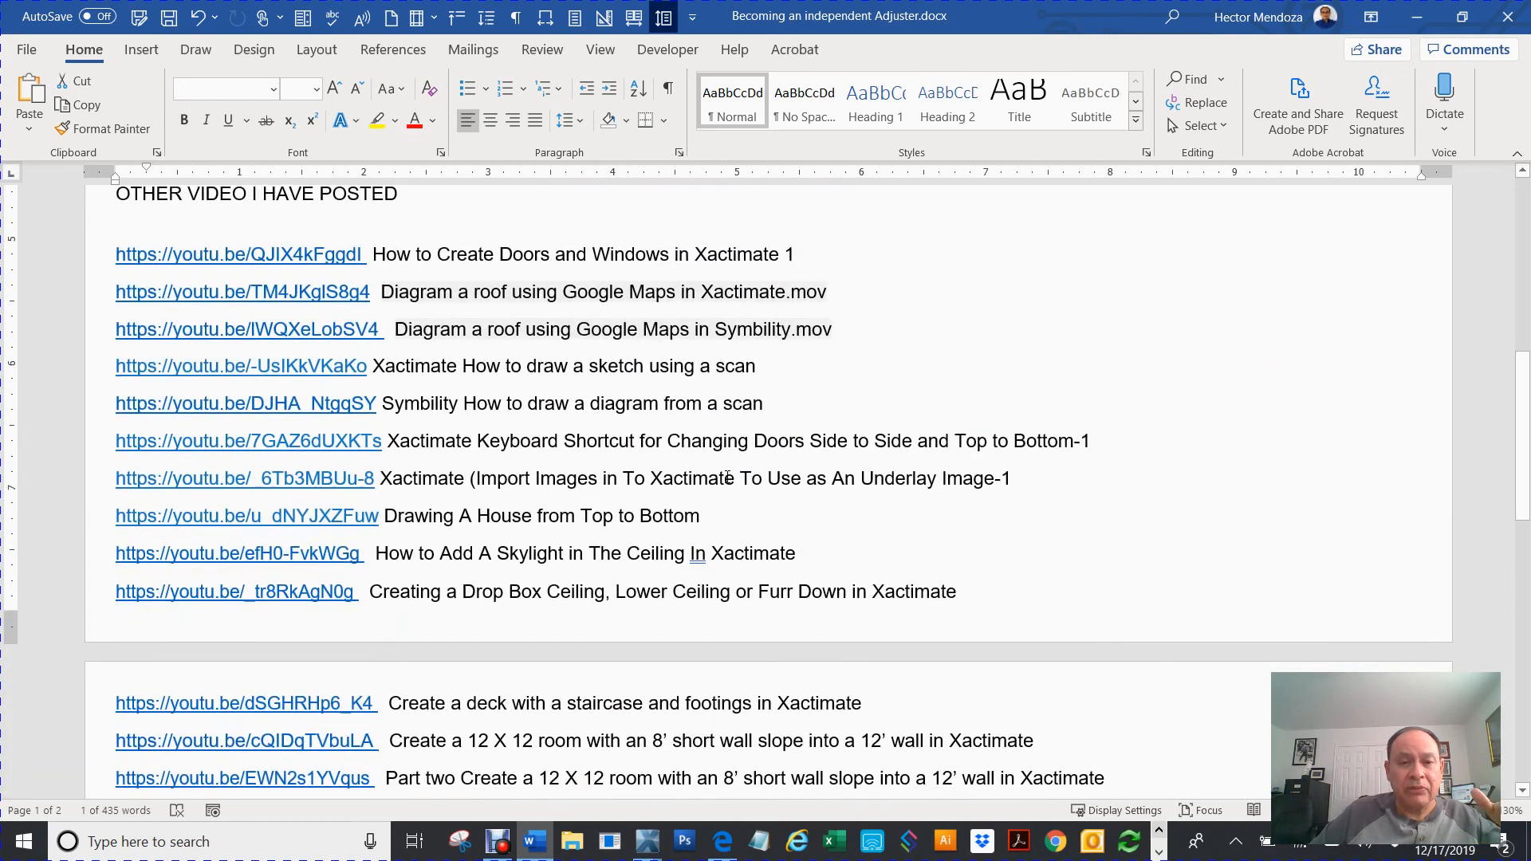
{"action": "scroll", "coordinate": [728, 477], "scroll_direction": "down", "scroll_amount": 5}
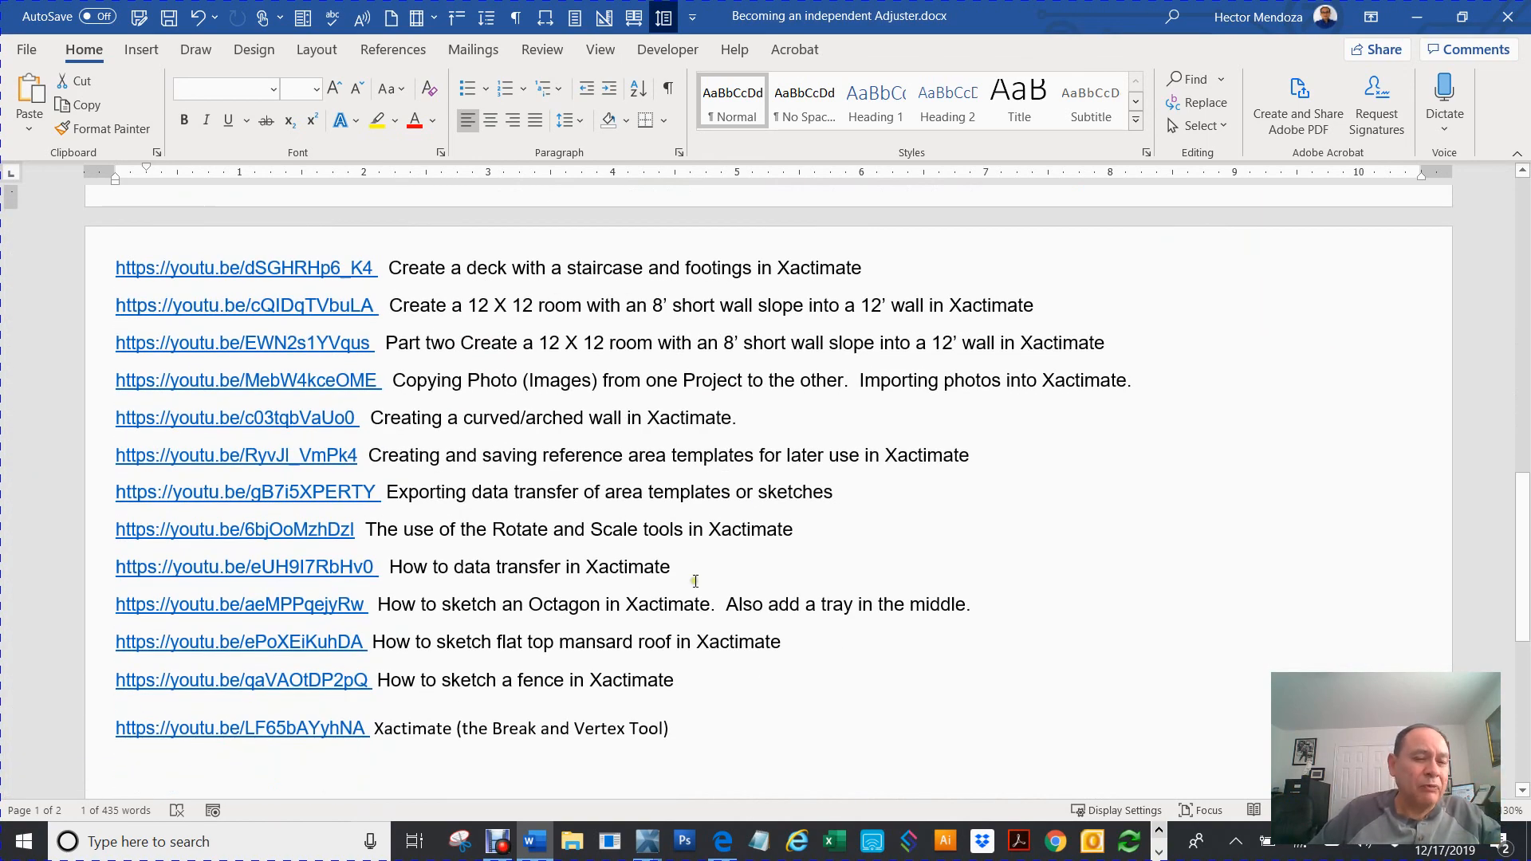
{"action": "scroll", "coordinate": [695, 581], "scroll_direction": "down", "scroll_amount": 3}
{"action": "scroll", "coordinate": [696, 580], "scroll_direction": "up", "scroll_amount": 6}
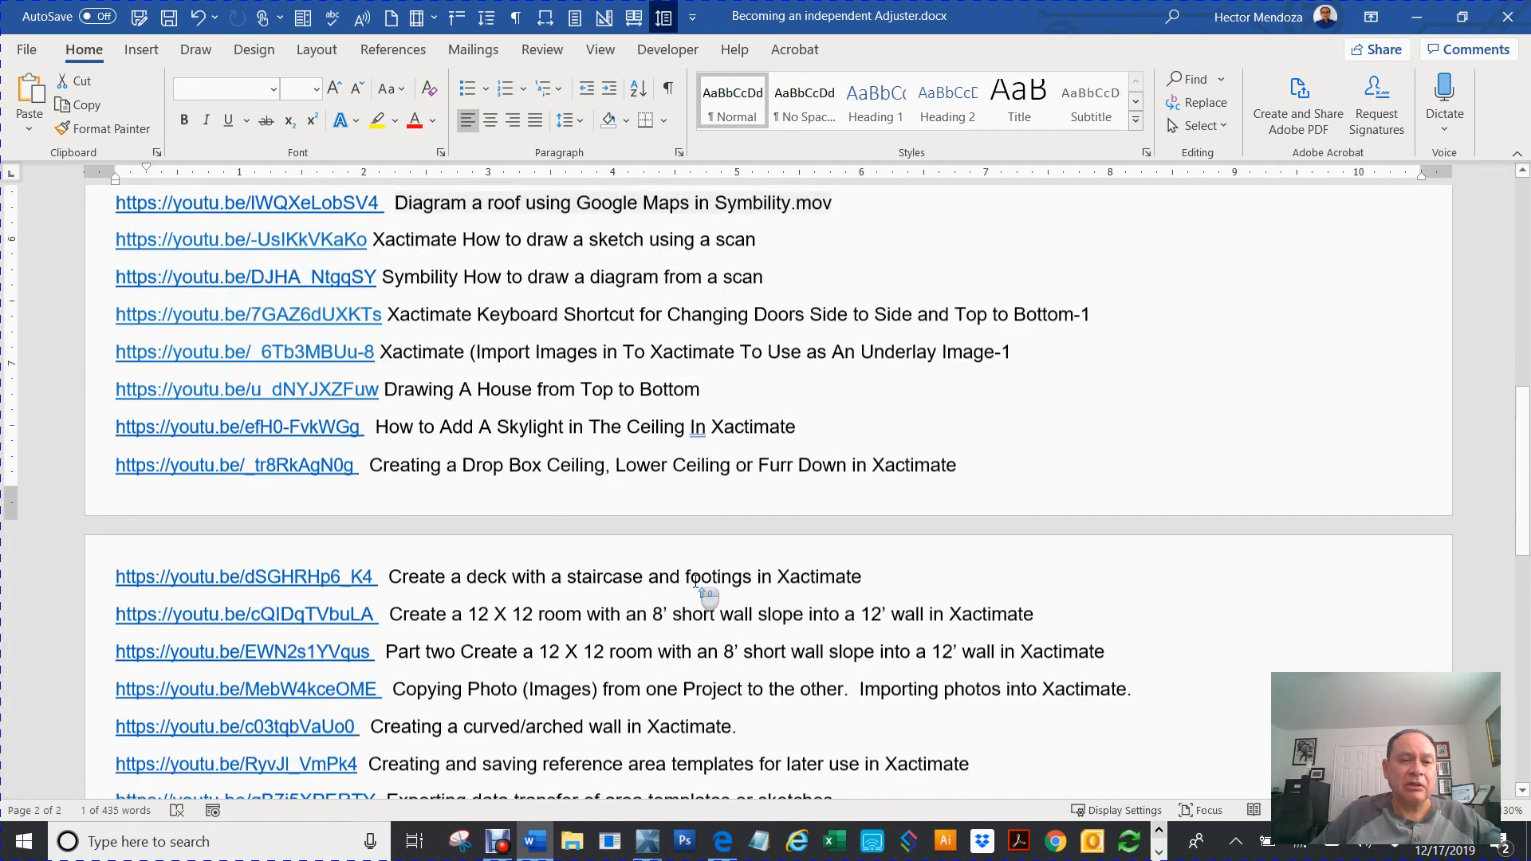
{"action": "scroll", "coordinate": [695, 581], "scroll_direction": "up", "scroll_amount": 5}
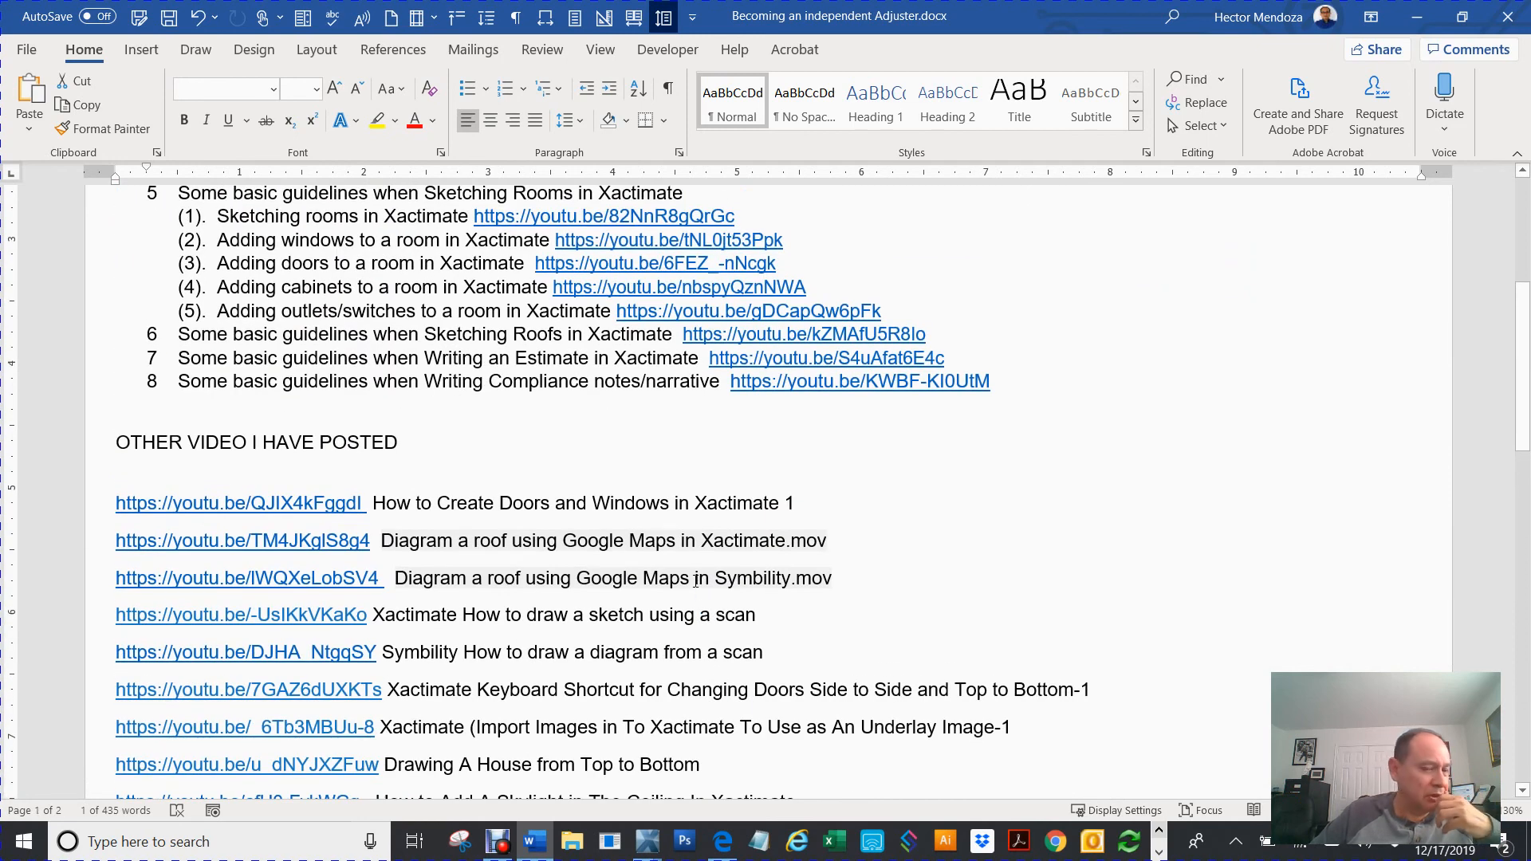
{"action": "scroll", "coordinate": [695, 581], "scroll_direction": "up", "scroll_amount": 5}
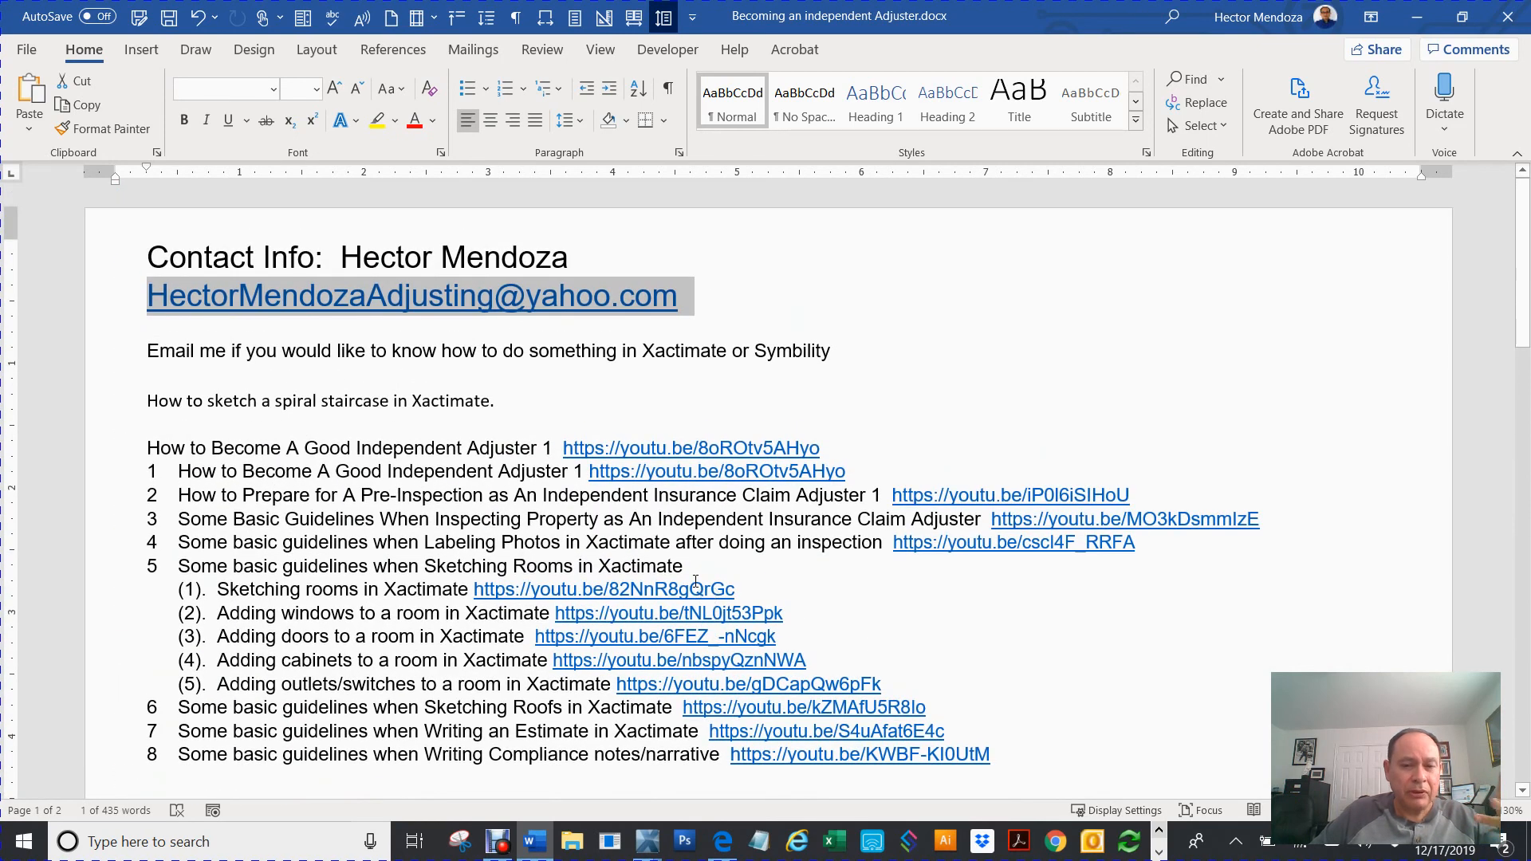
{"action": "scroll", "coordinate": [696, 581], "scroll_direction": "down", "scroll_amount": 4}
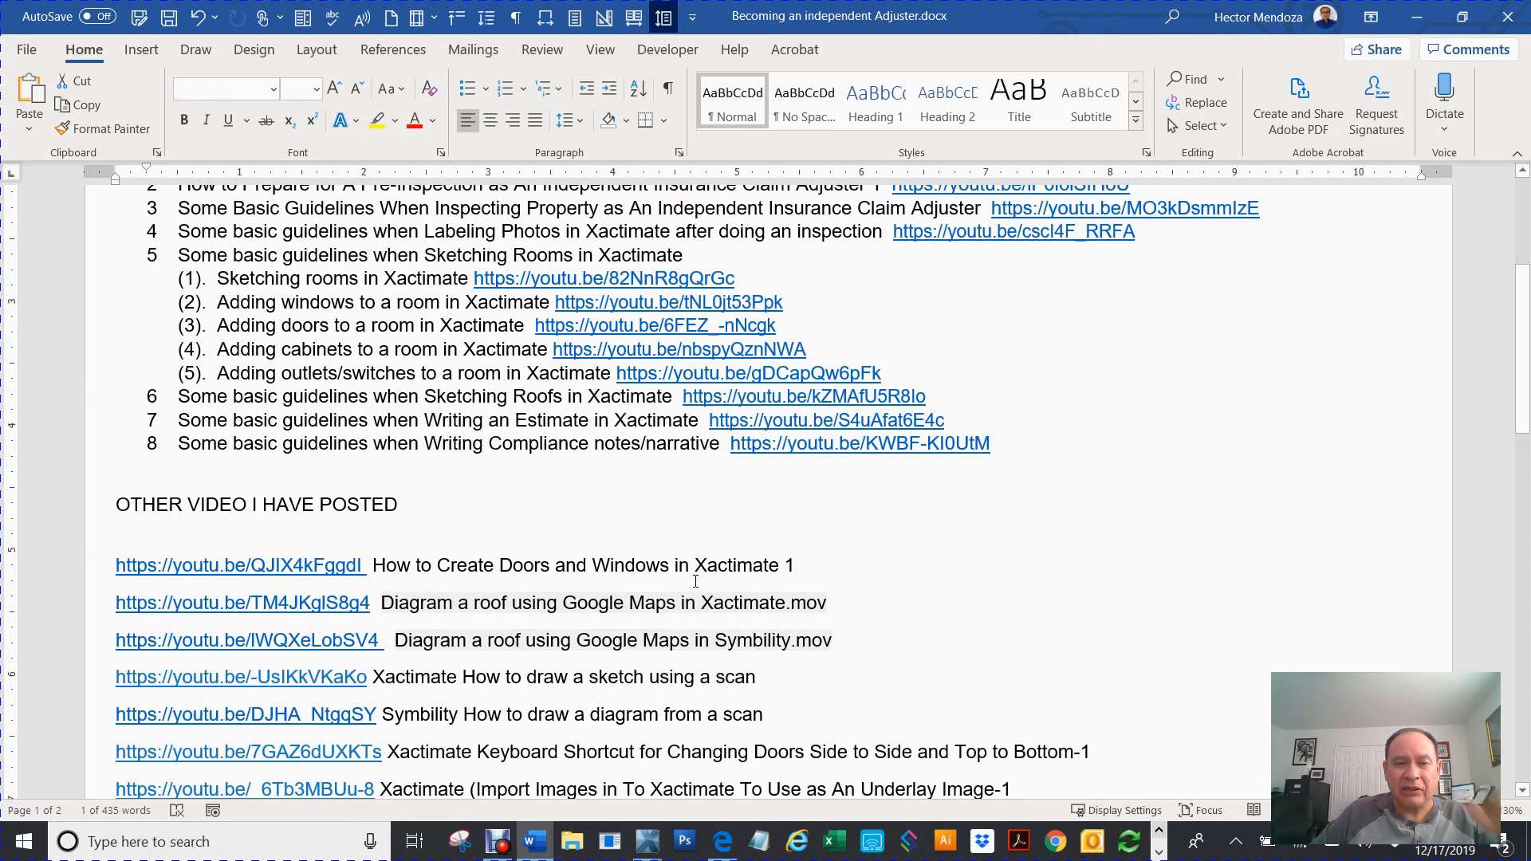
{"action": "scroll", "coordinate": [696, 580], "scroll_direction": "up", "scroll_amount": 4}
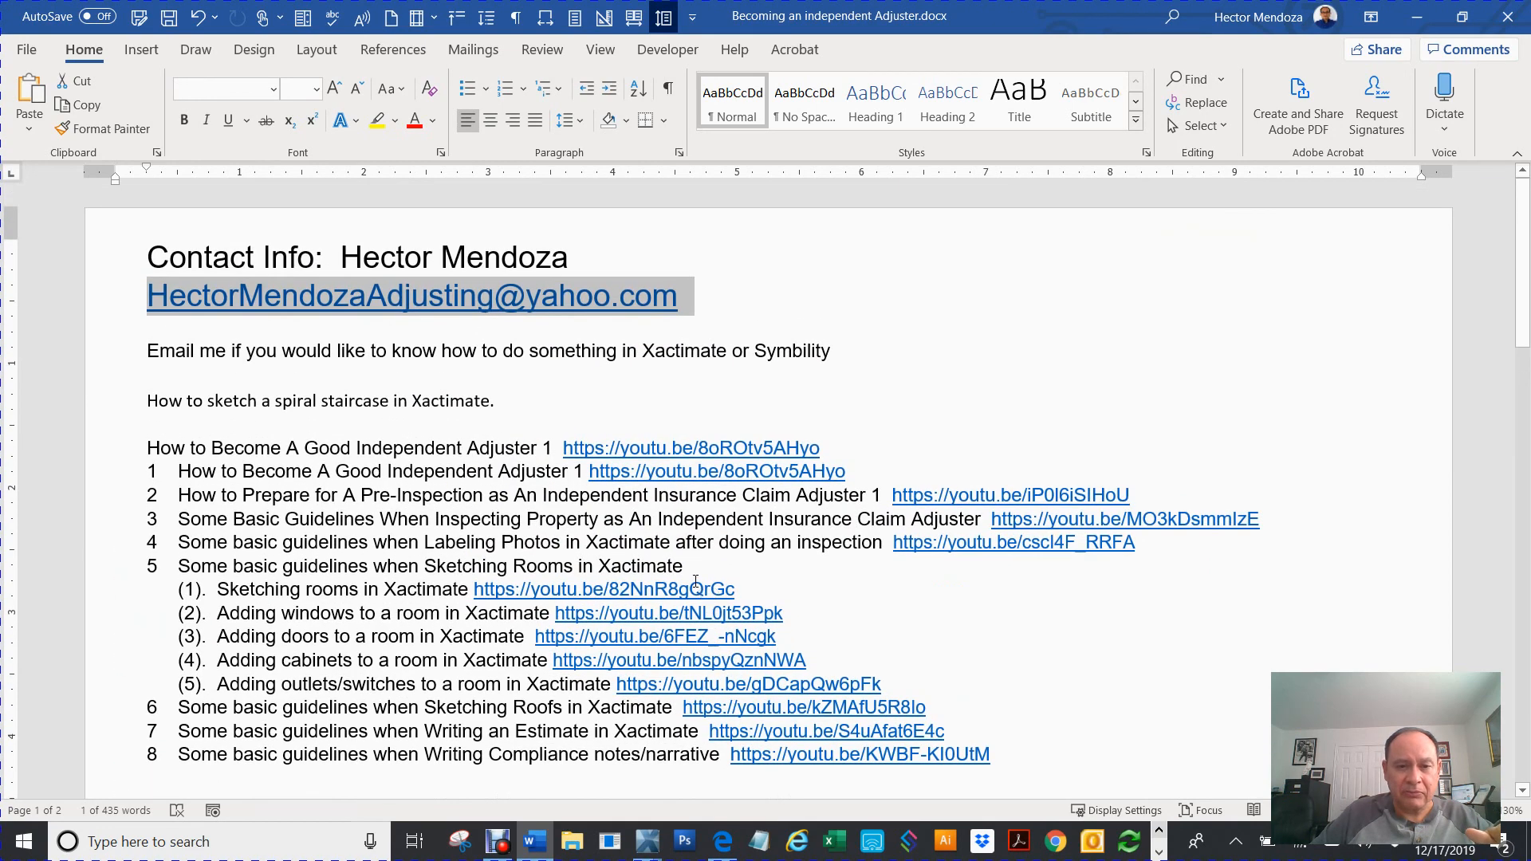
{"action": "scroll", "coordinate": [696, 581], "scroll_direction": "down", "scroll_amount": 7}
{"action": "scroll", "coordinate": [696, 580], "scroll_direction": "up", "scroll_amount": 7}
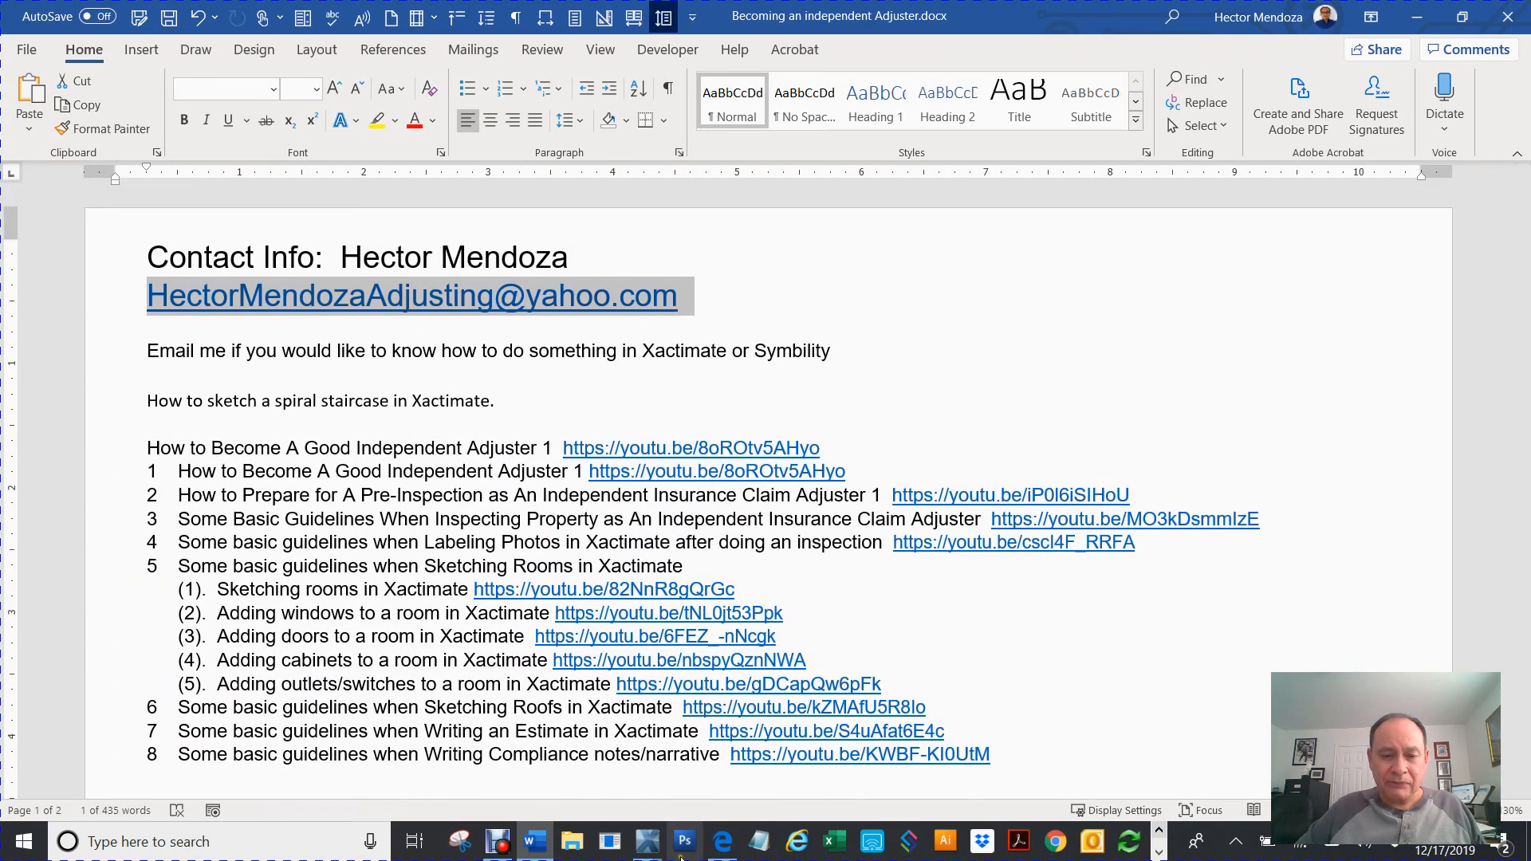